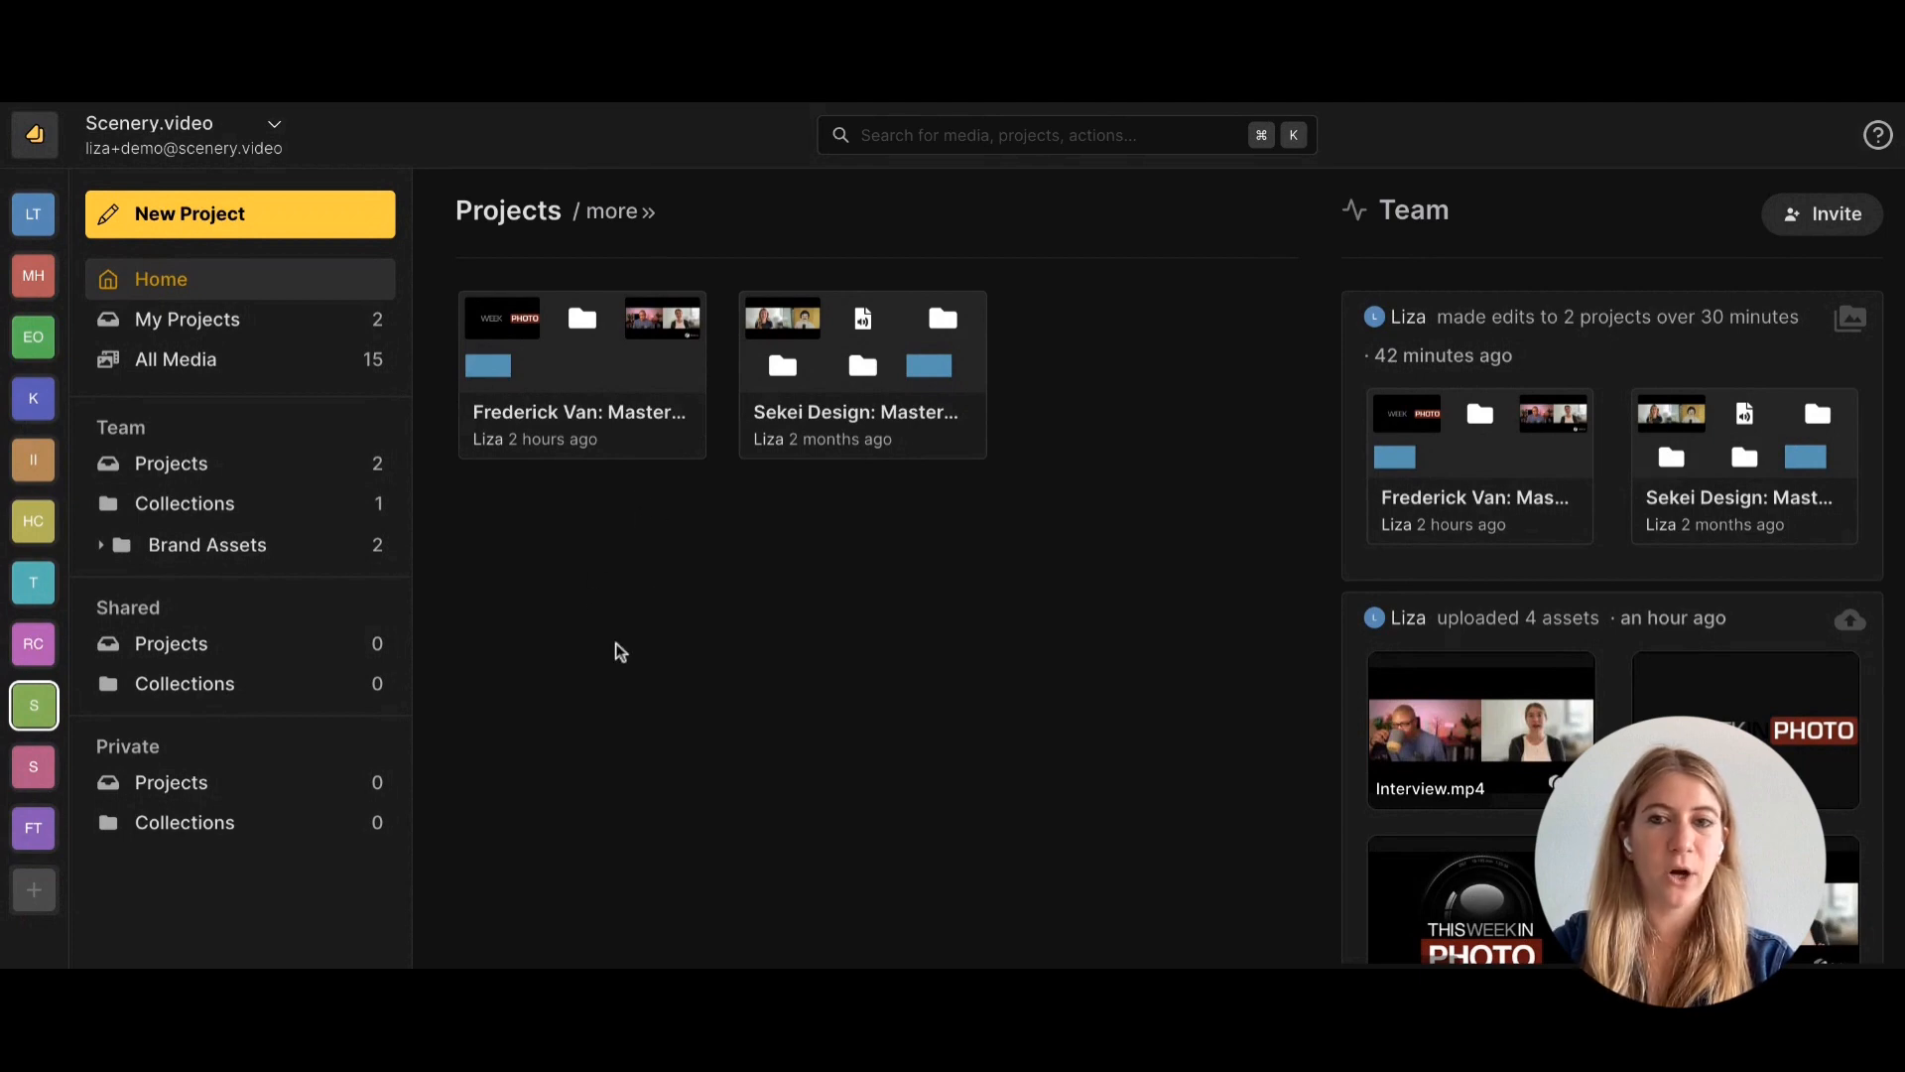
Open the team settings page from the account menu and look through it.
{"action": "scroll", "coordinate": [1505, 625], "scroll_direction": "down", "scroll_amount": 1}
{"action": "scroll", "coordinate": [1505, 626], "scroll_direction": "down", "scroll_amount": 5}
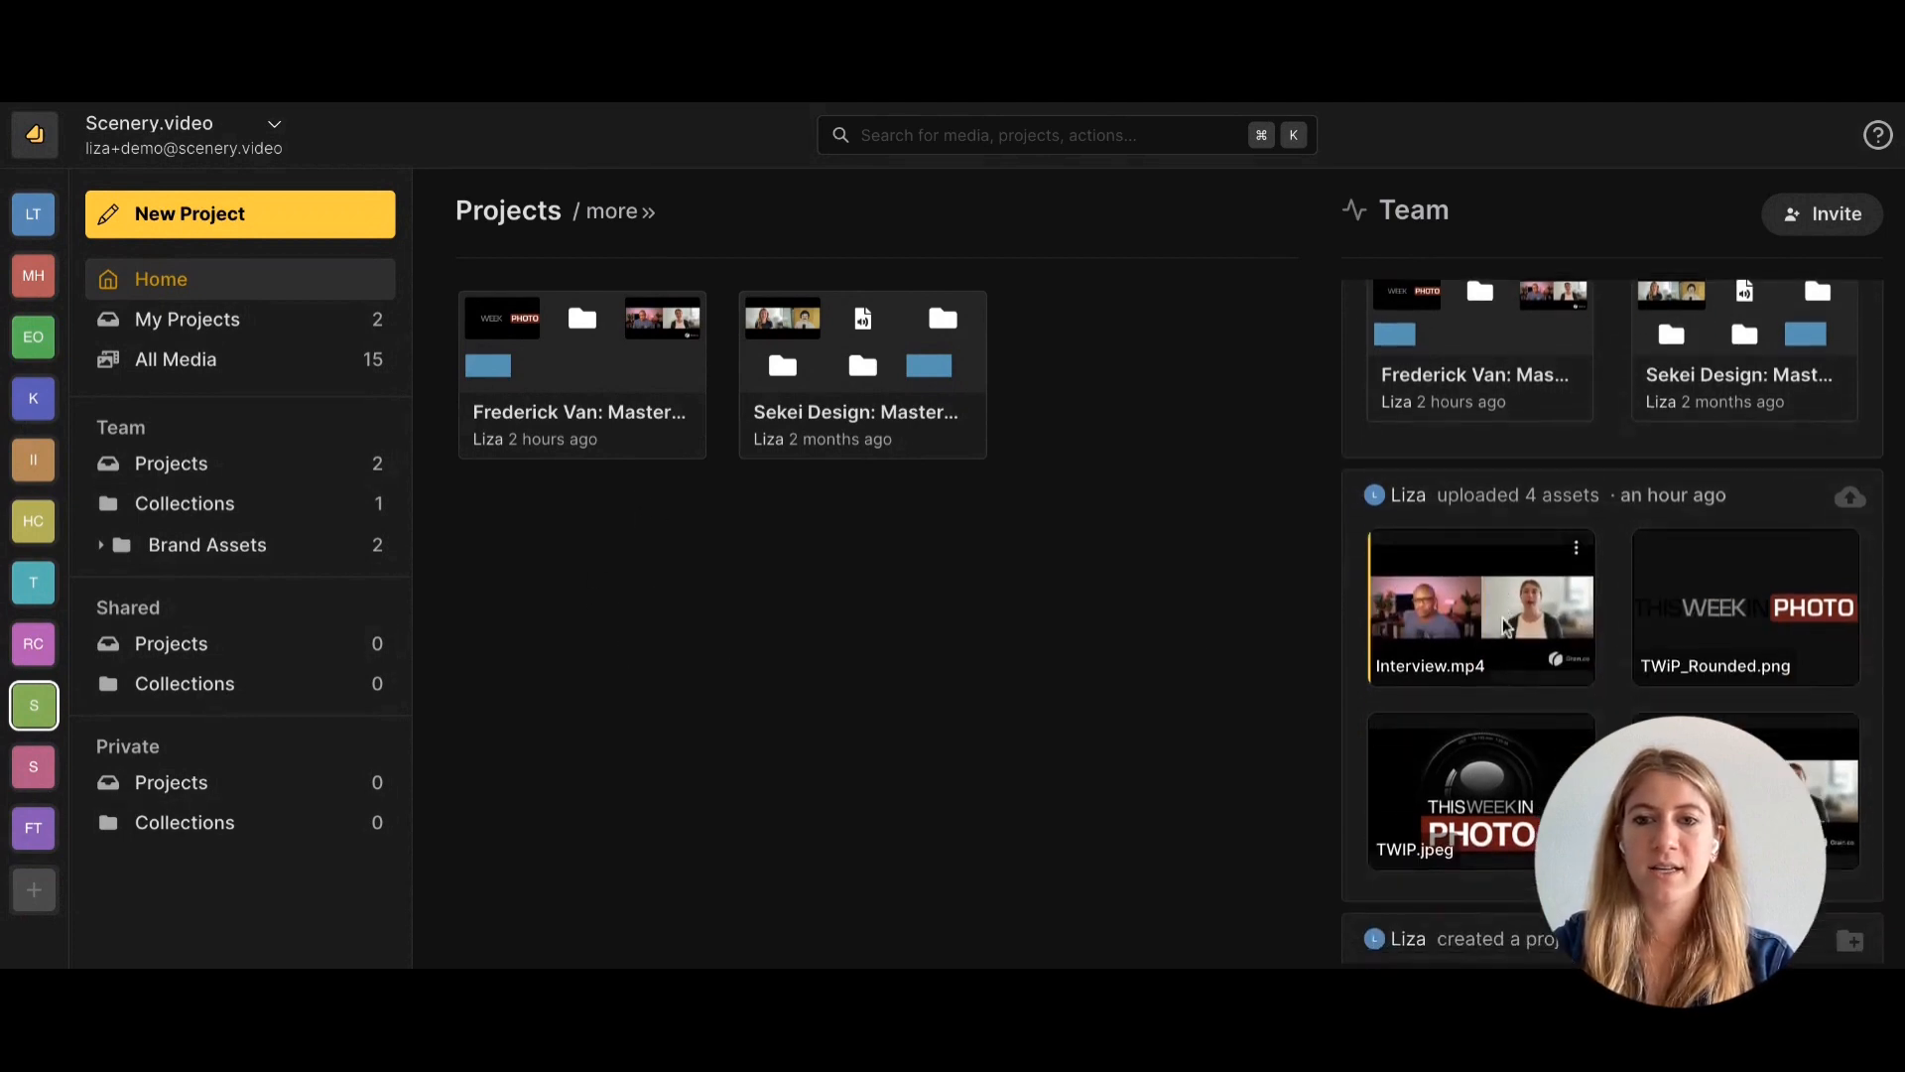
{"action": "scroll", "coordinate": [1489, 595], "scroll_direction": "up", "scroll_amount": 6}
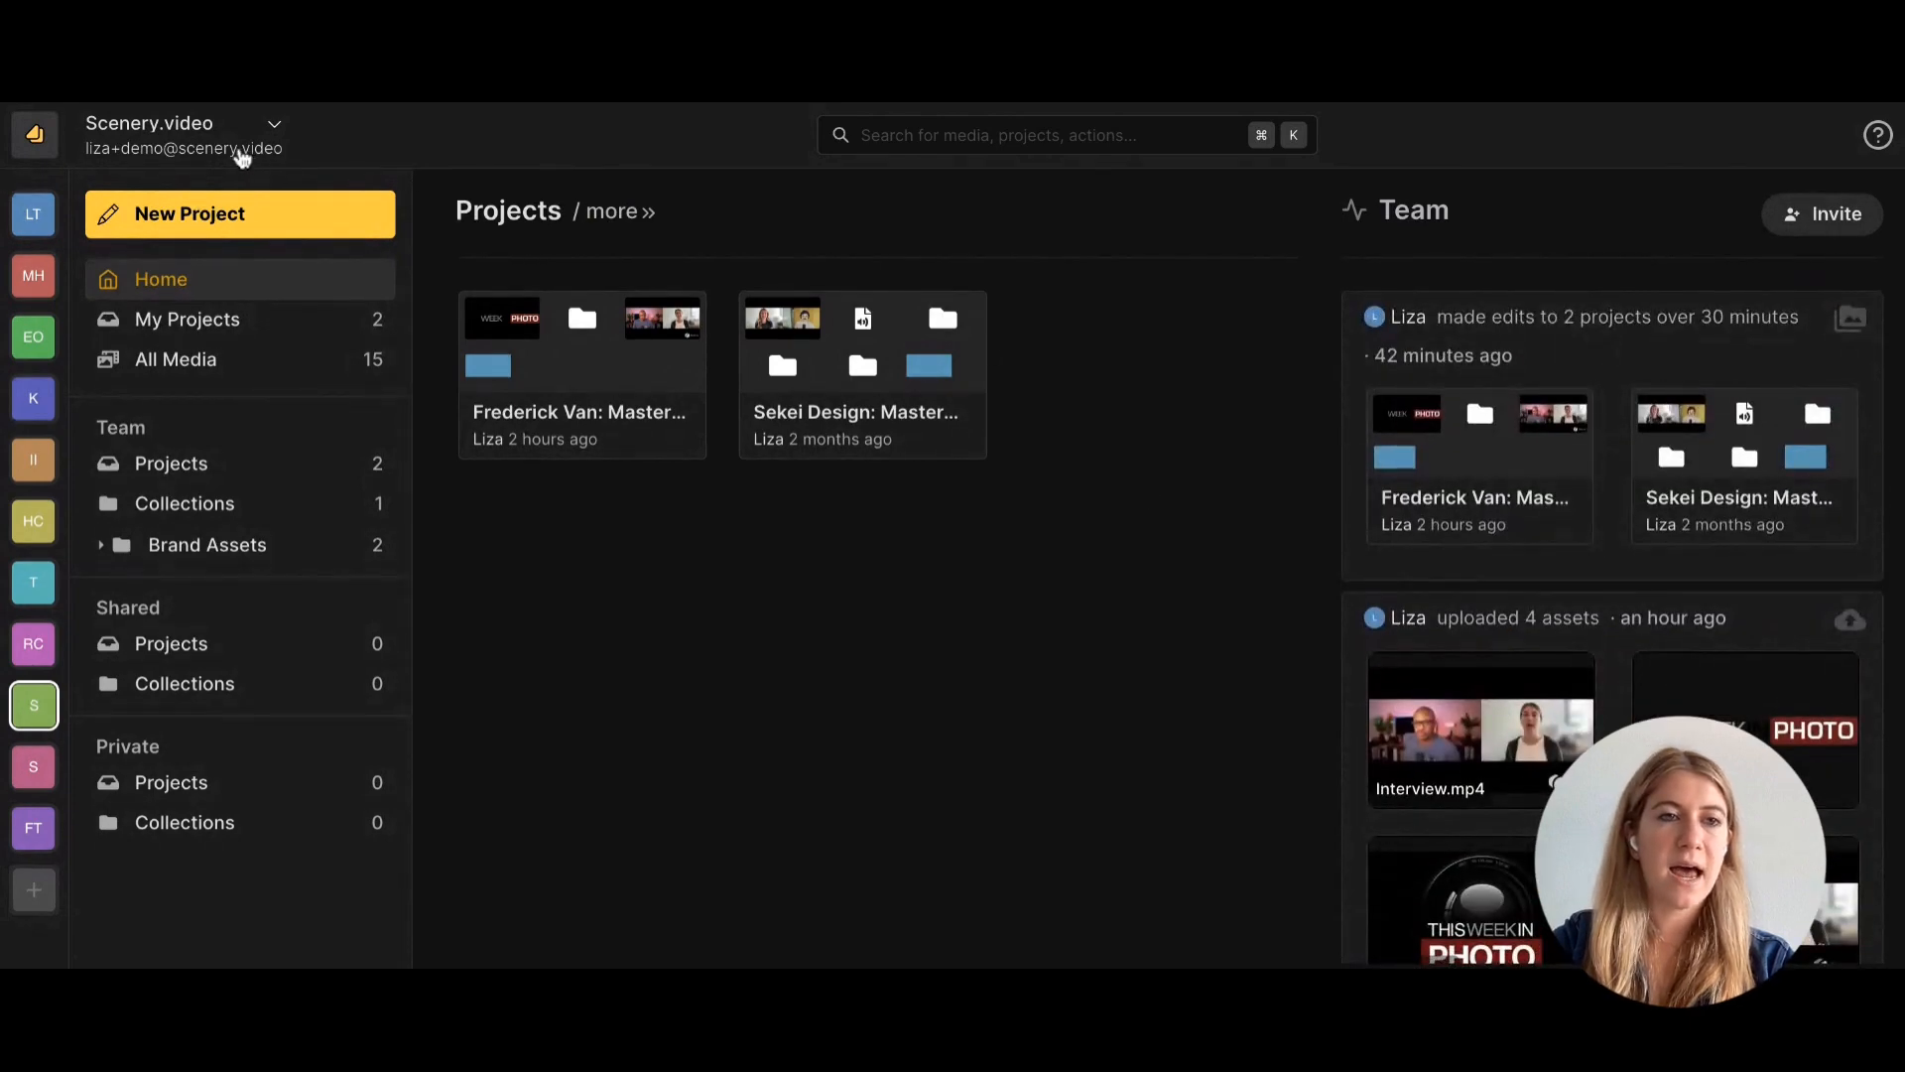
{"action": "left_click", "coordinate": [242, 151]}
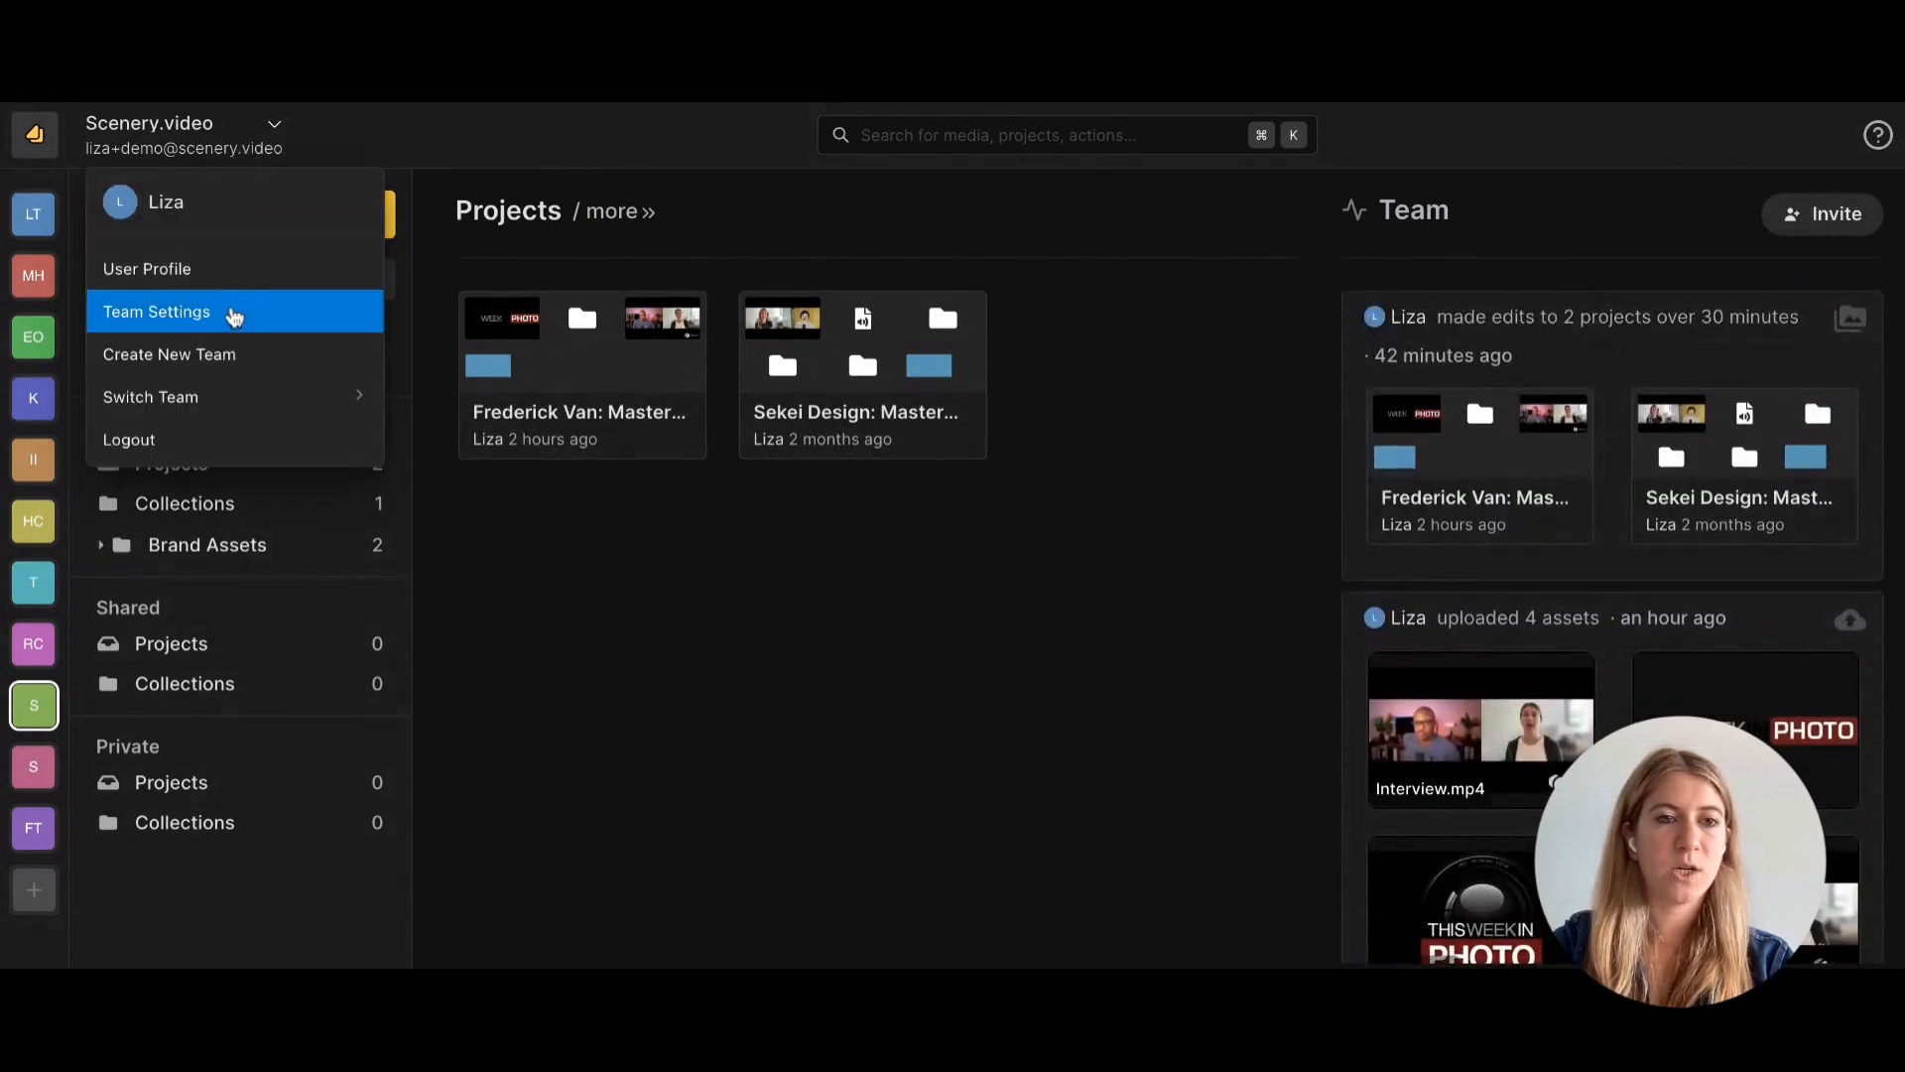
{"action": "left_click", "coordinate": [234, 315]}
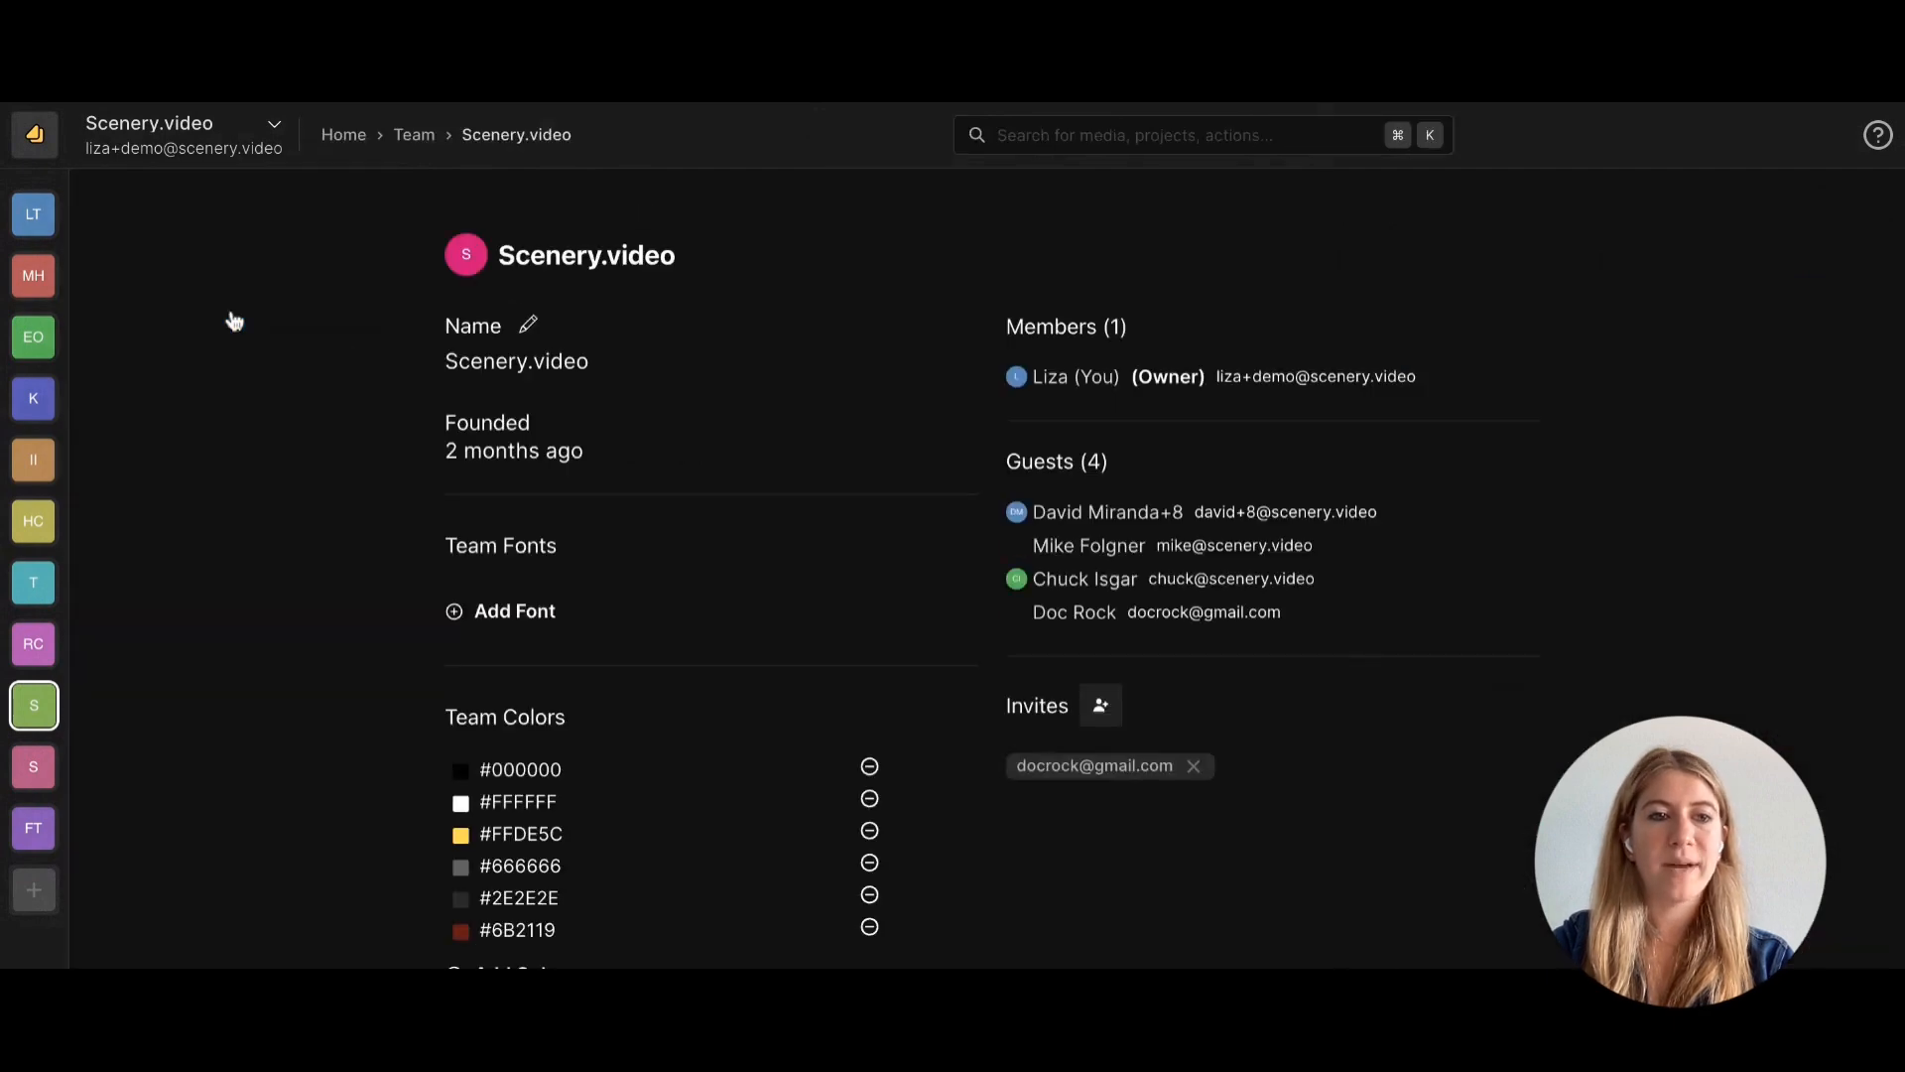
{"action": "scroll", "coordinate": [582, 683], "scroll_direction": "down", "scroll_amount": 3}
{"action": "scroll", "coordinate": [586, 301], "scroll_direction": "up", "scroll_amount": 1}
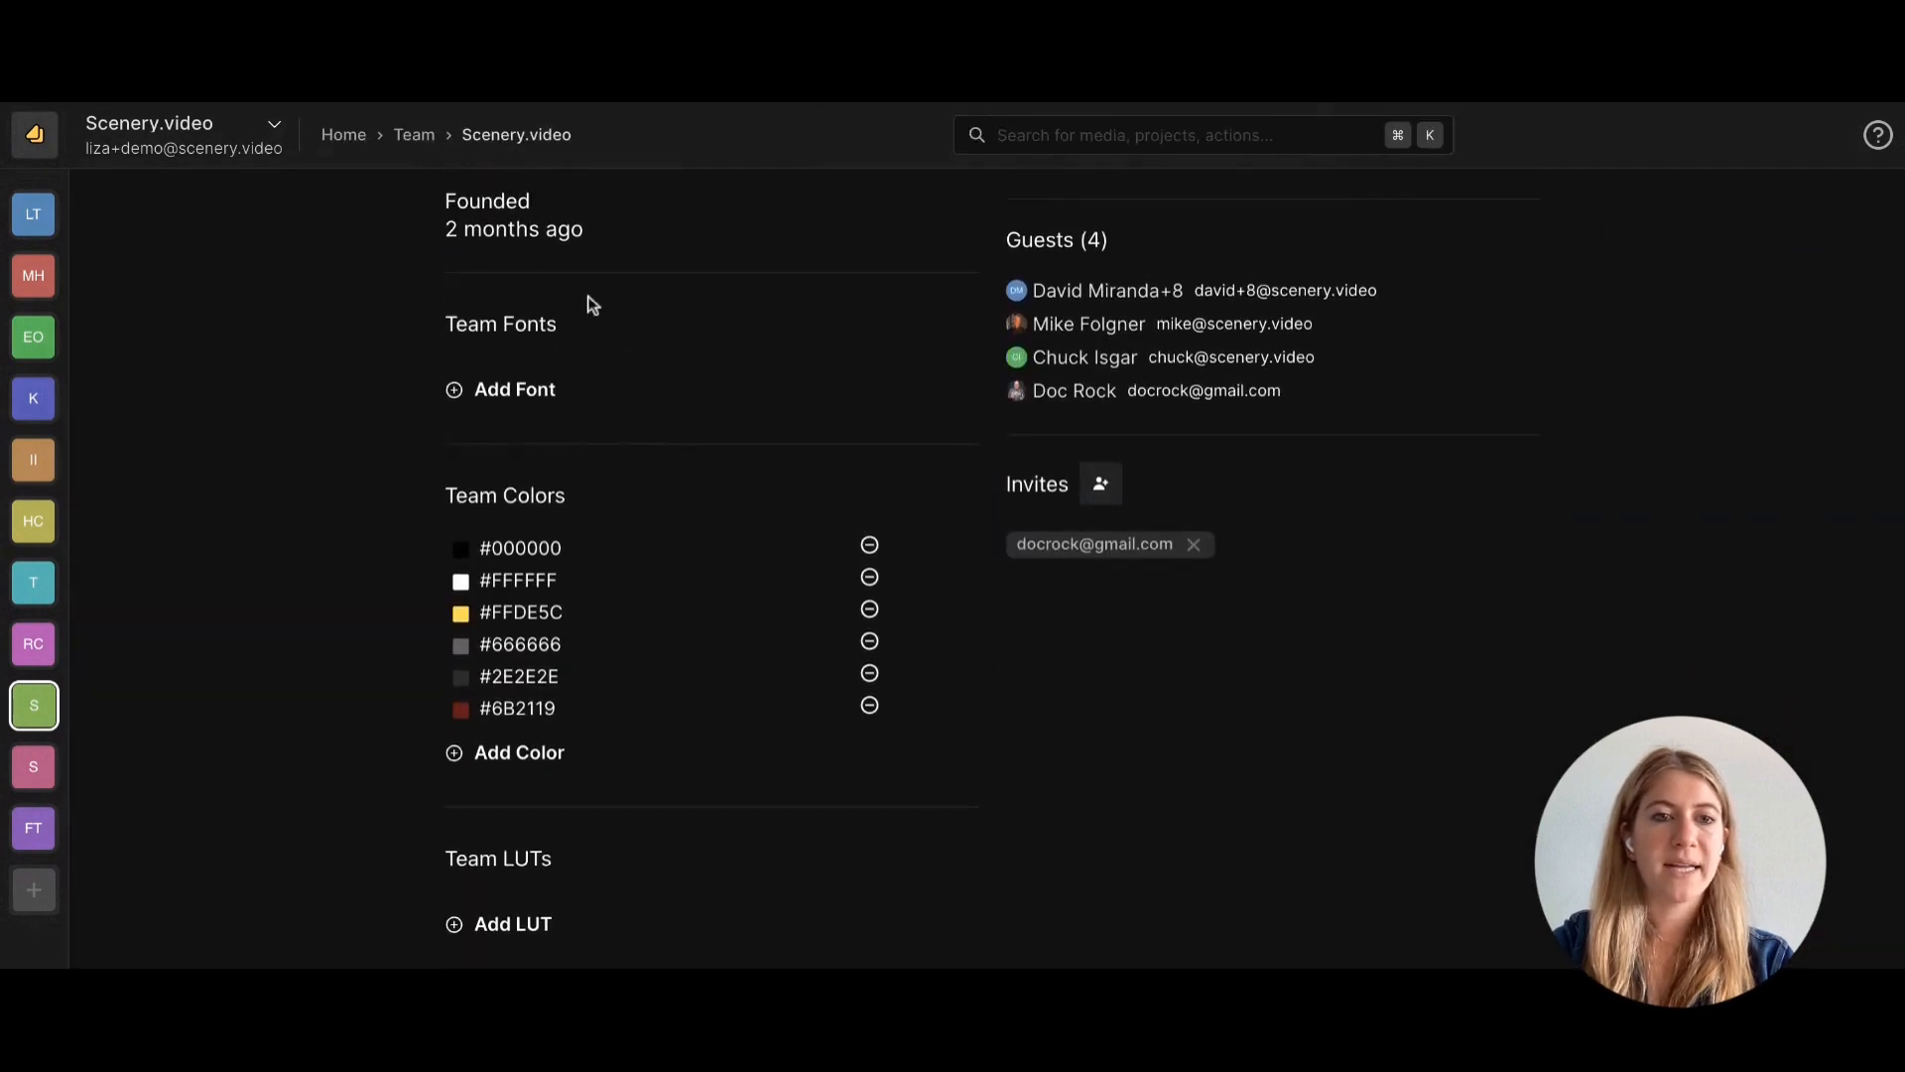
{"action": "scroll", "coordinate": [565, 608], "scroll_direction": "down", "scroll_amount": 1}
{"action": "scroll", "coordinate": [545, 744], "scroll_direction": "up", "scroll_amount": 3}
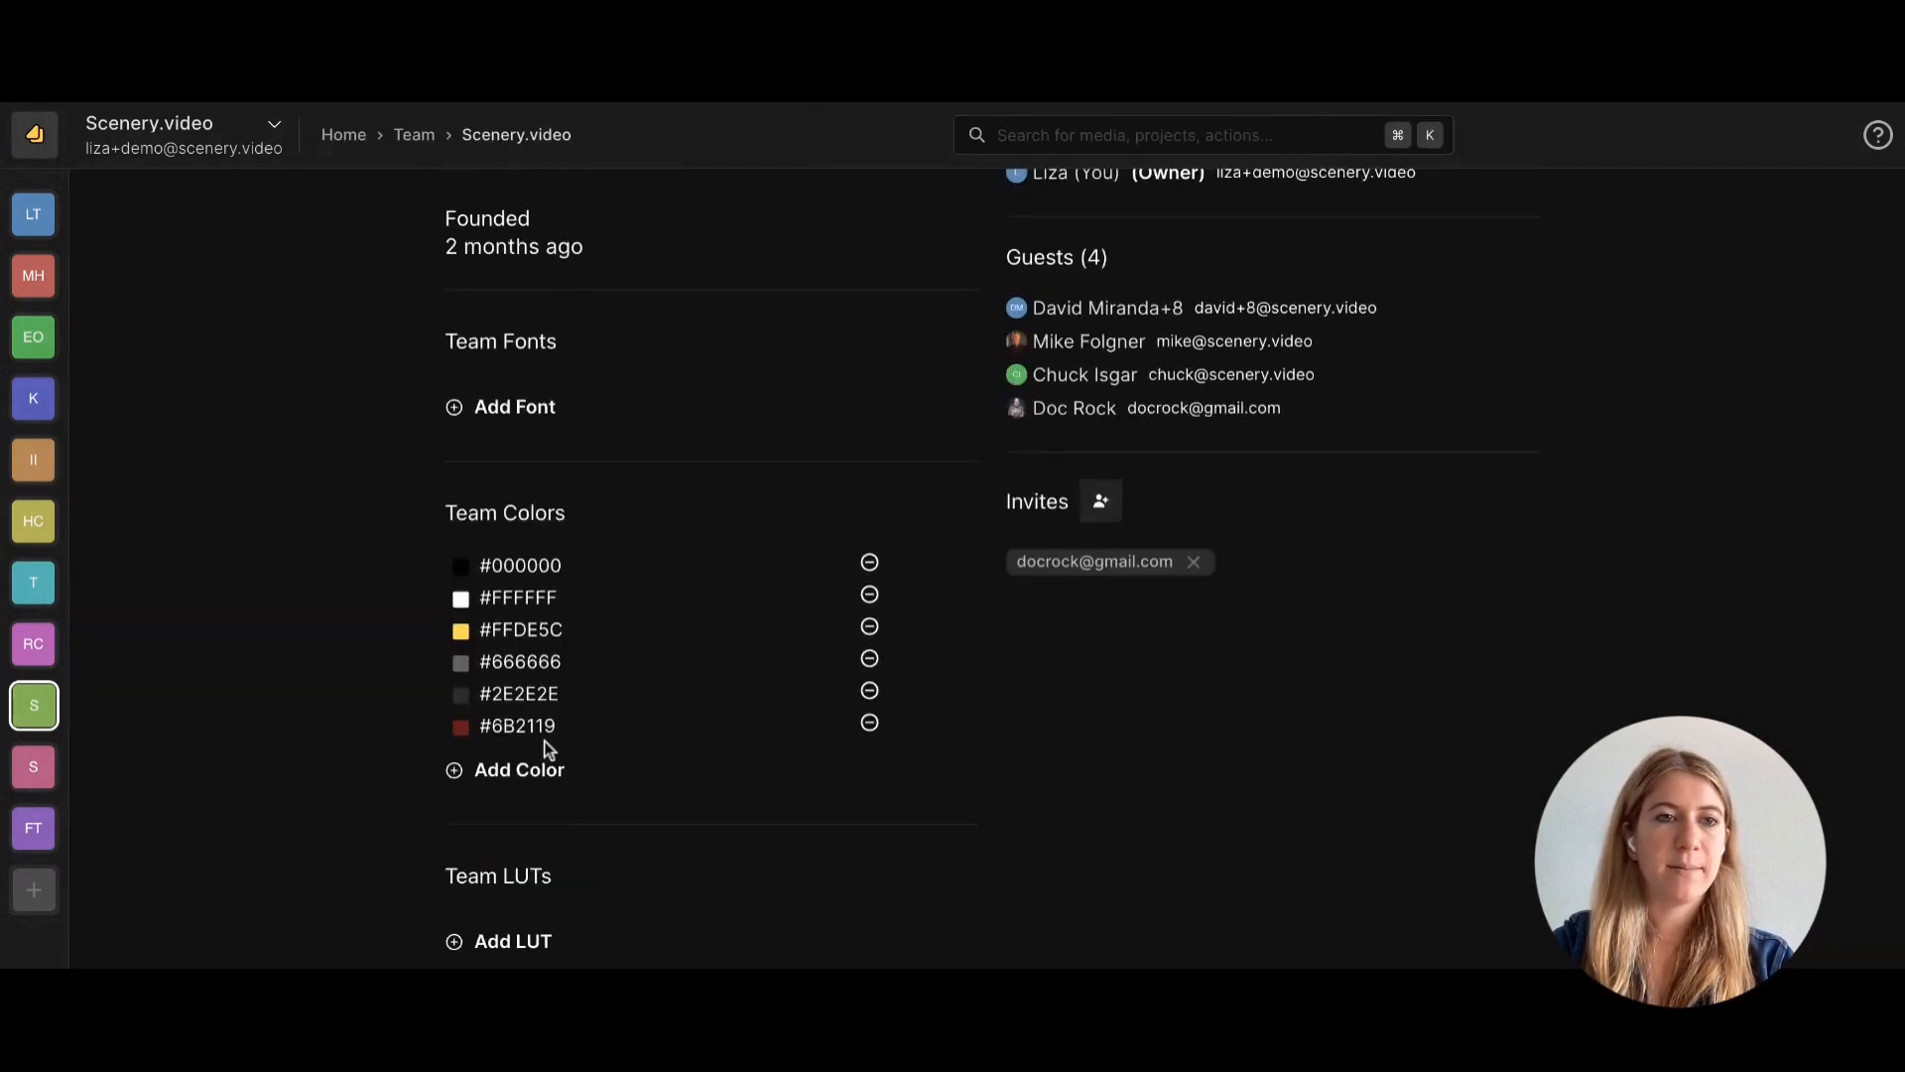
Browse the team's collections, opening Brand Assets and then the TWIP collection.
{"action": "left_click", "coordinate": [347, 138]}
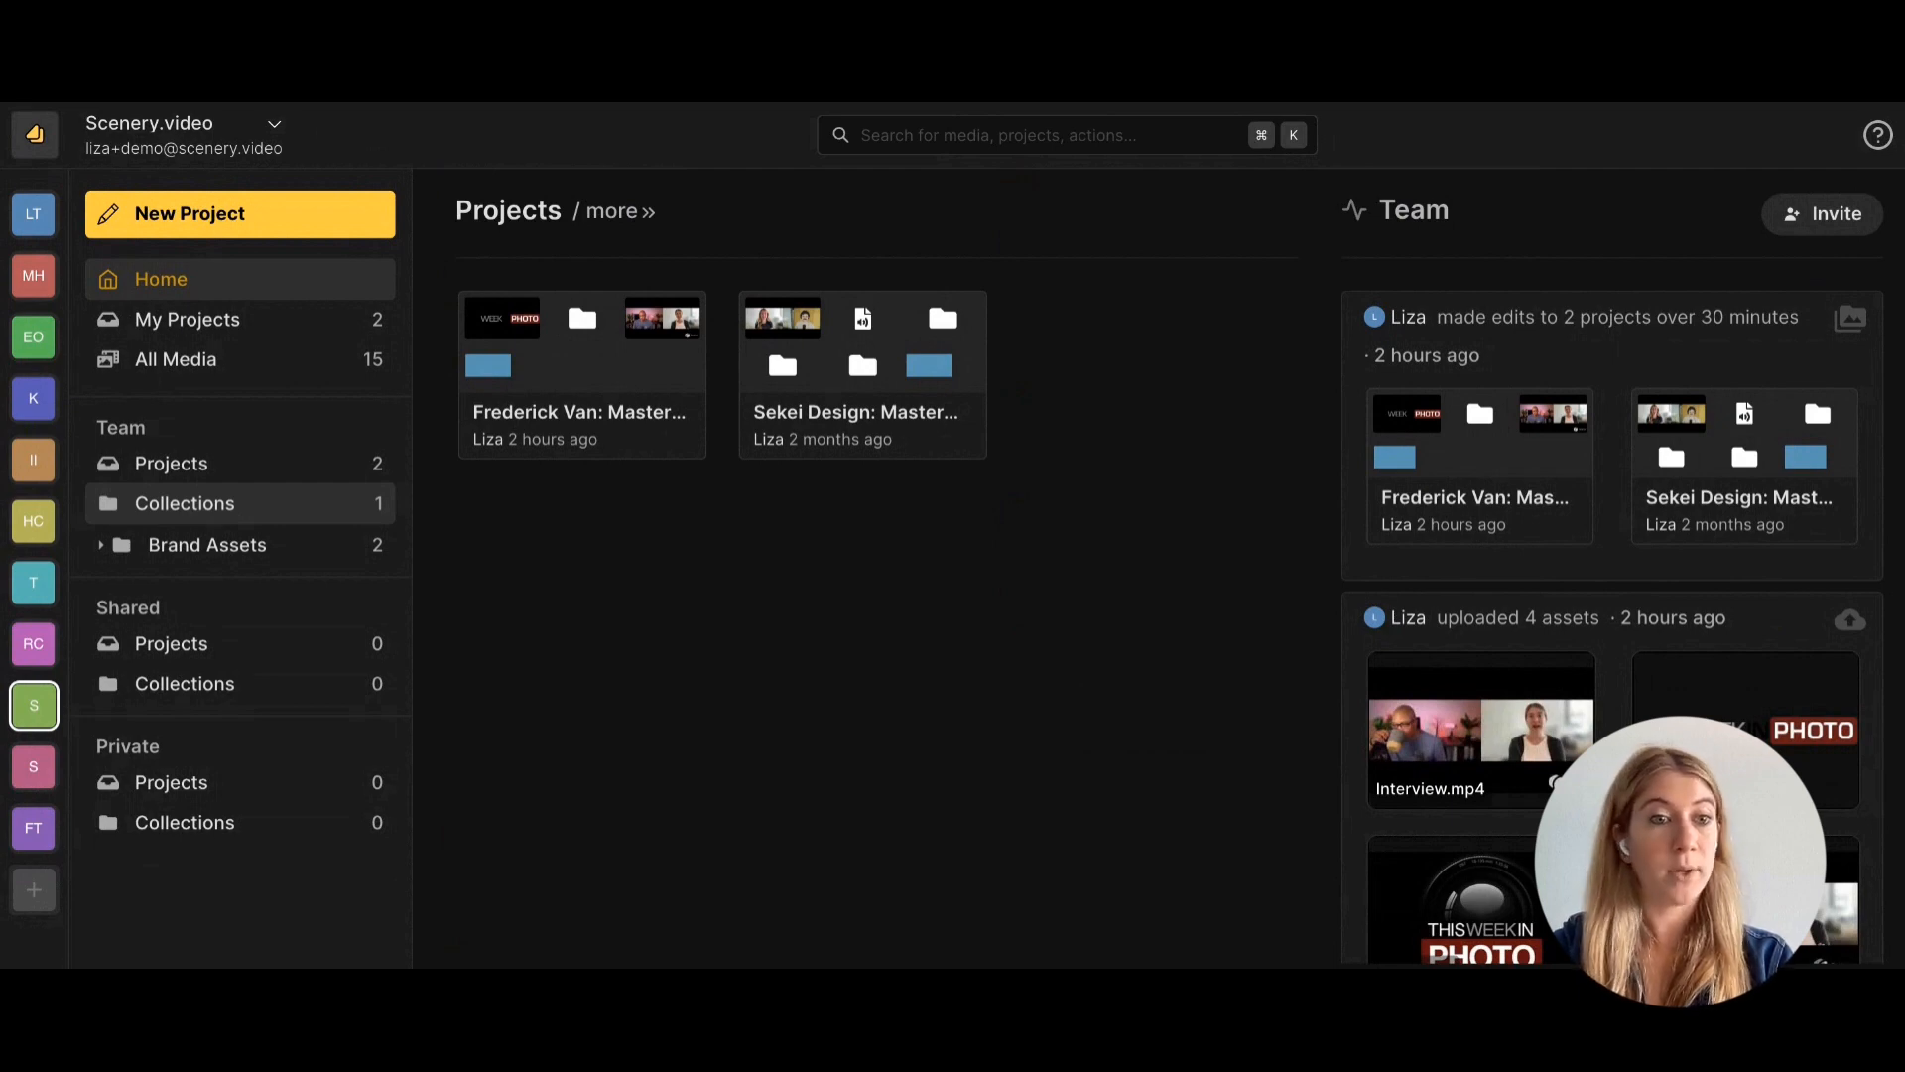
{"action": "left_click", "coordinate": [184, 504]}
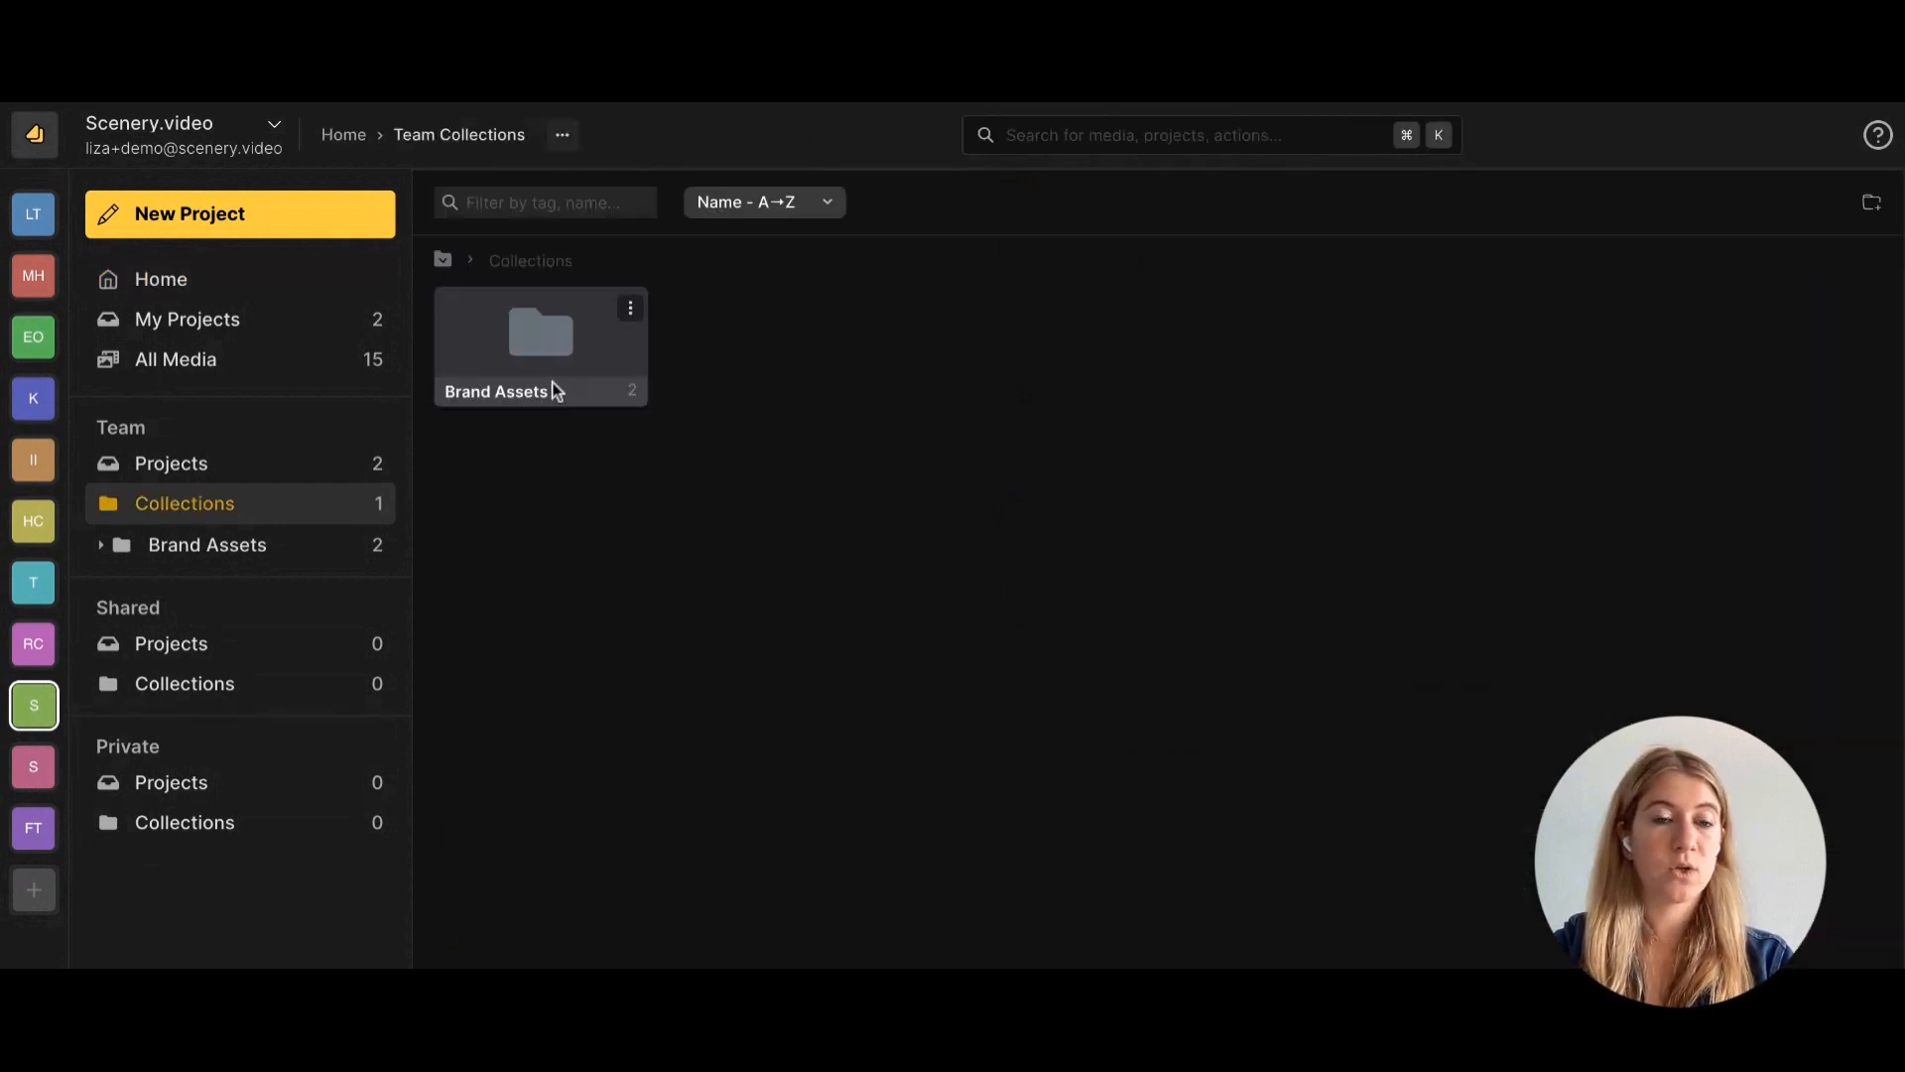
{"action": "double_click", "coordinate": [534, 351]}
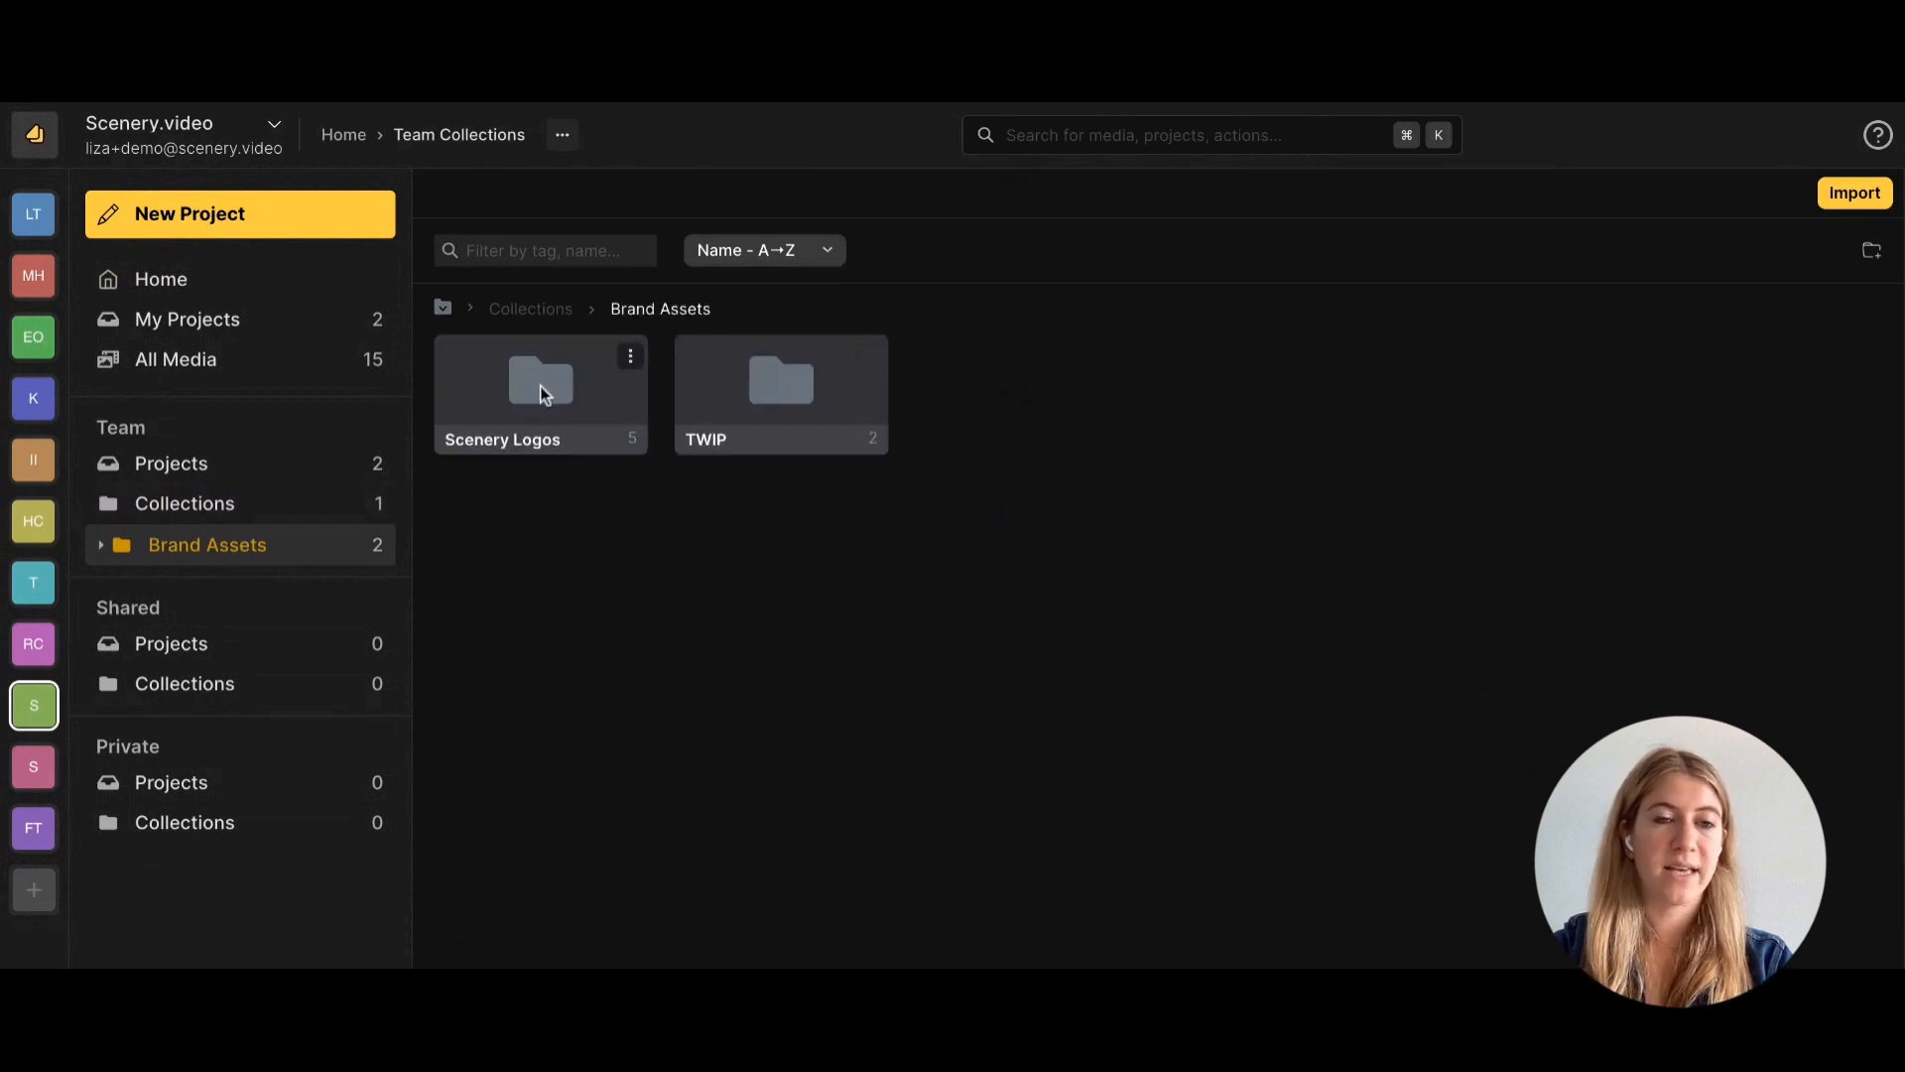
{"action": "double_click", "coordinate": [774, 380]}
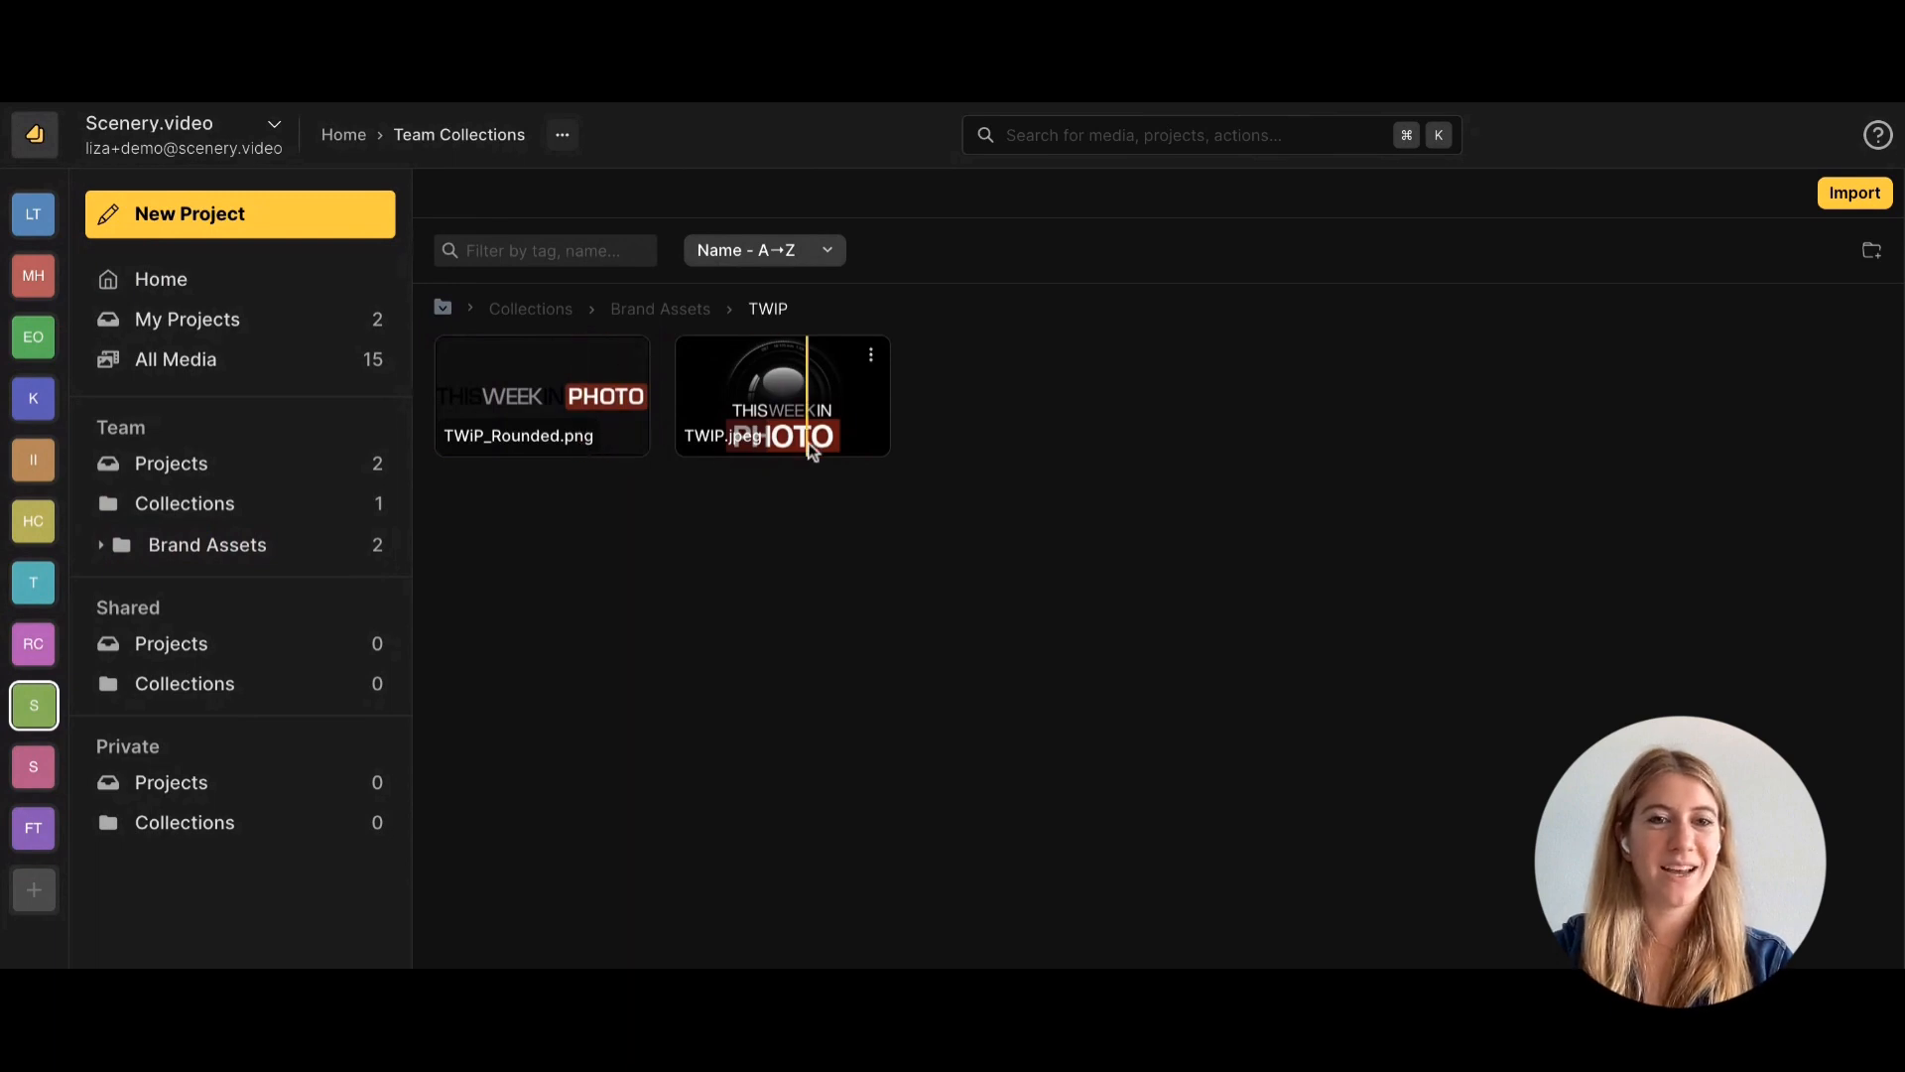
Open the Frederick Van Master Class project's overview showing Scene 1, Interview and TWiP_Rounded.png.
{"action": "left_click", "coordinate": [189, 298]}
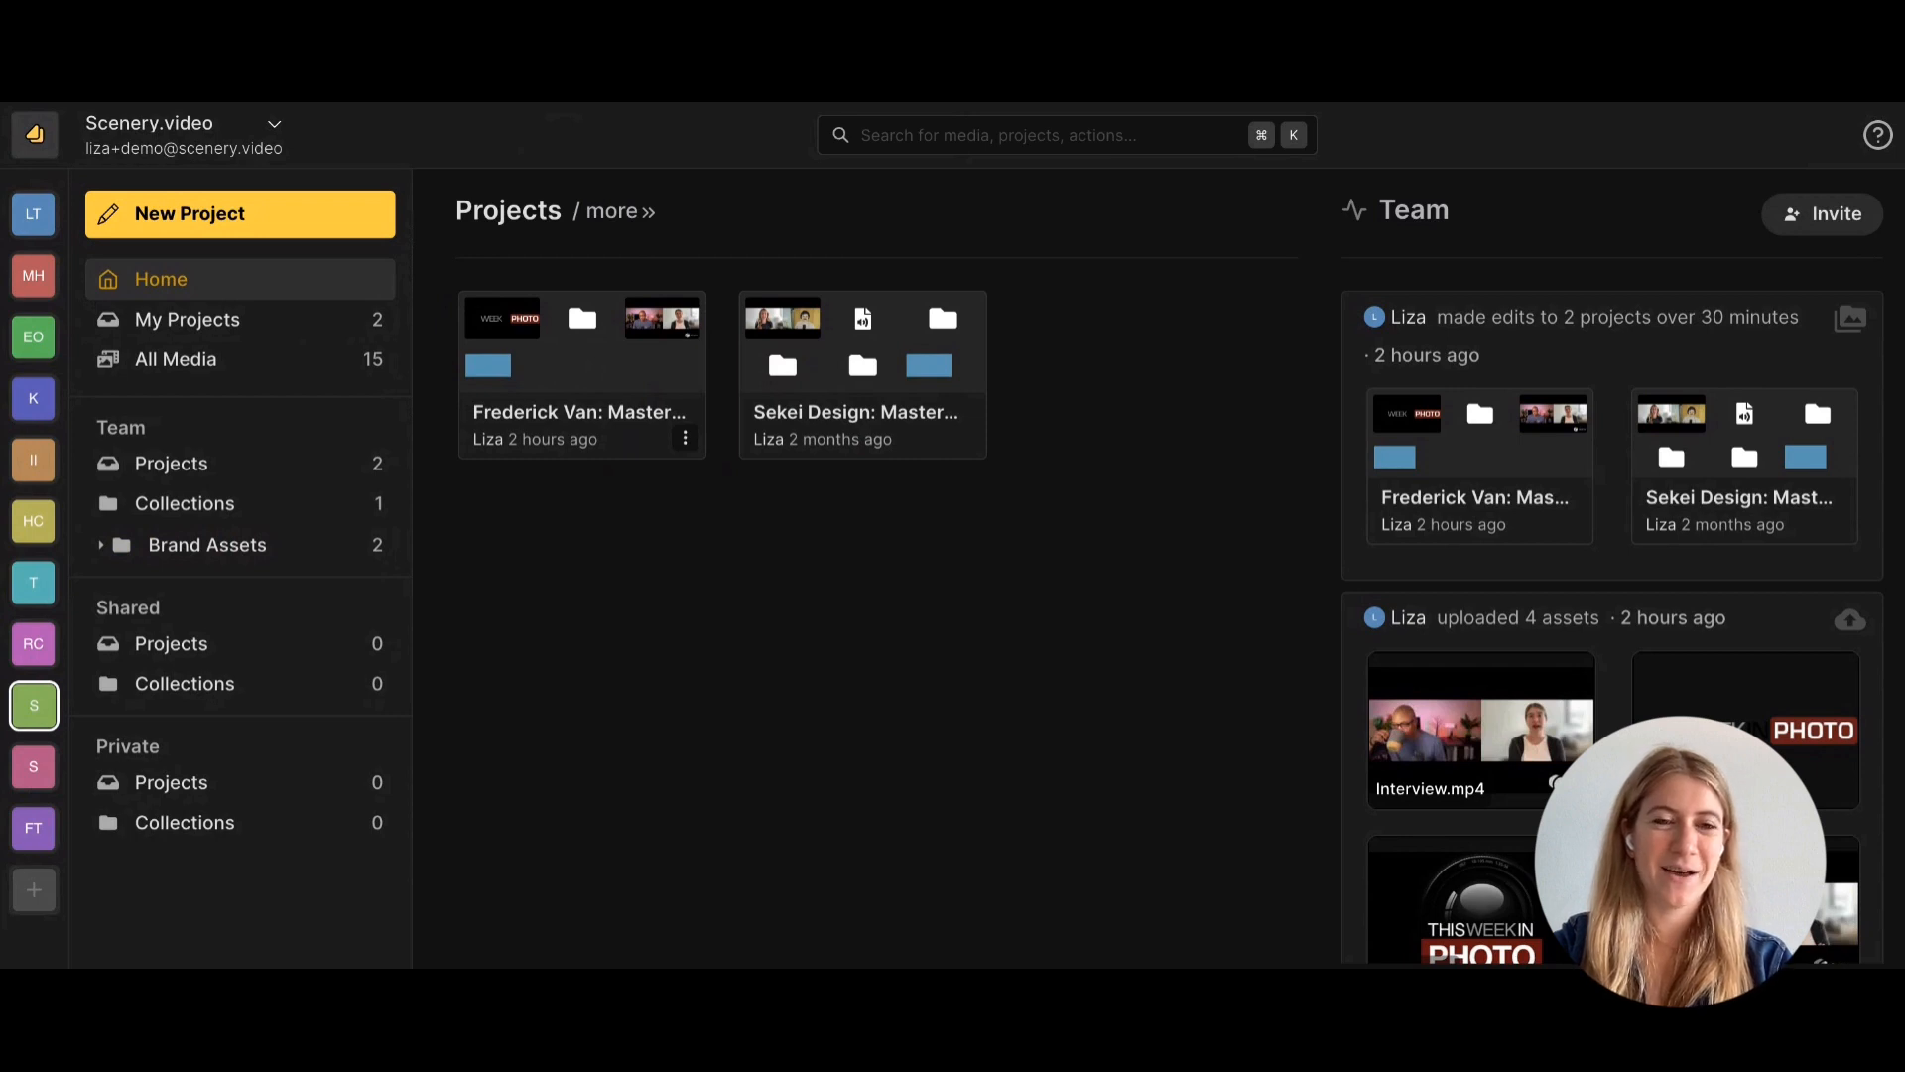
{"action": "left_click", "coordinate": [582, 374]}
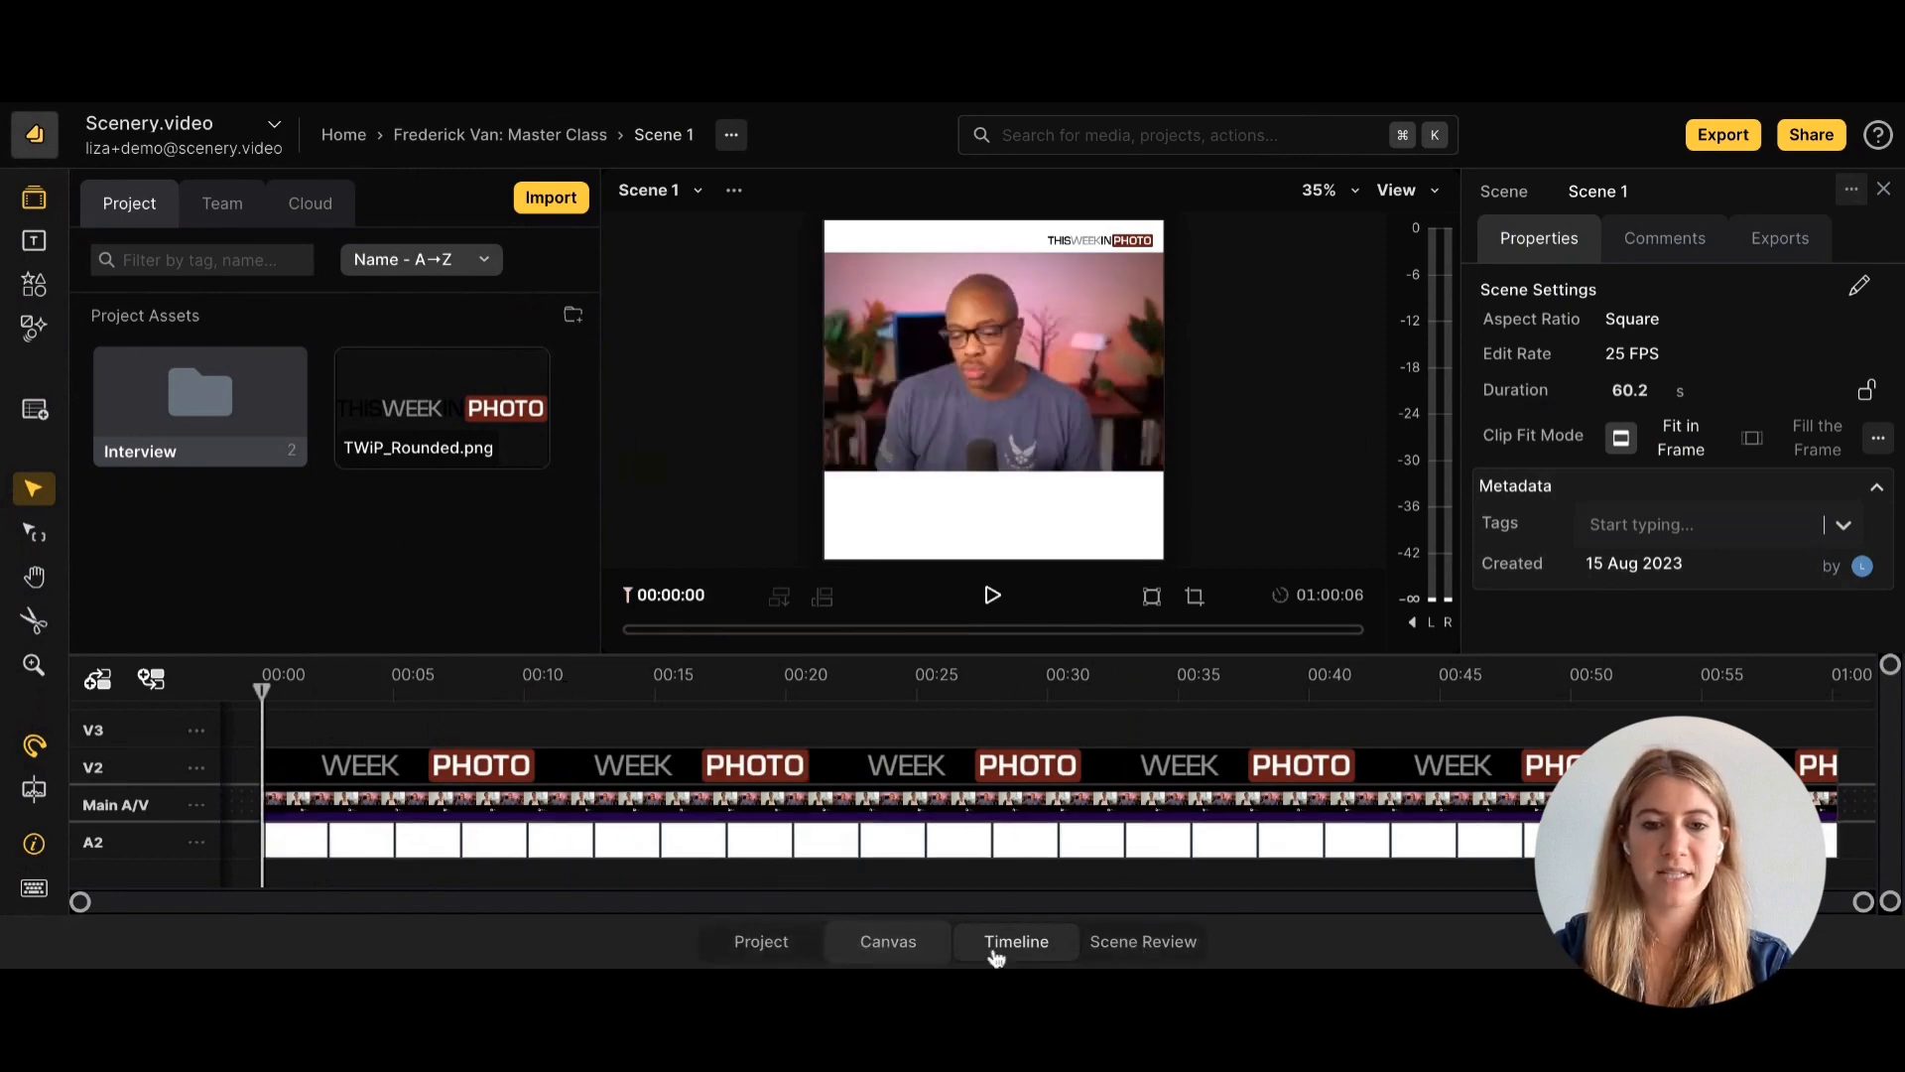
{"action": "left_click", "coordinate": [762, 943]}
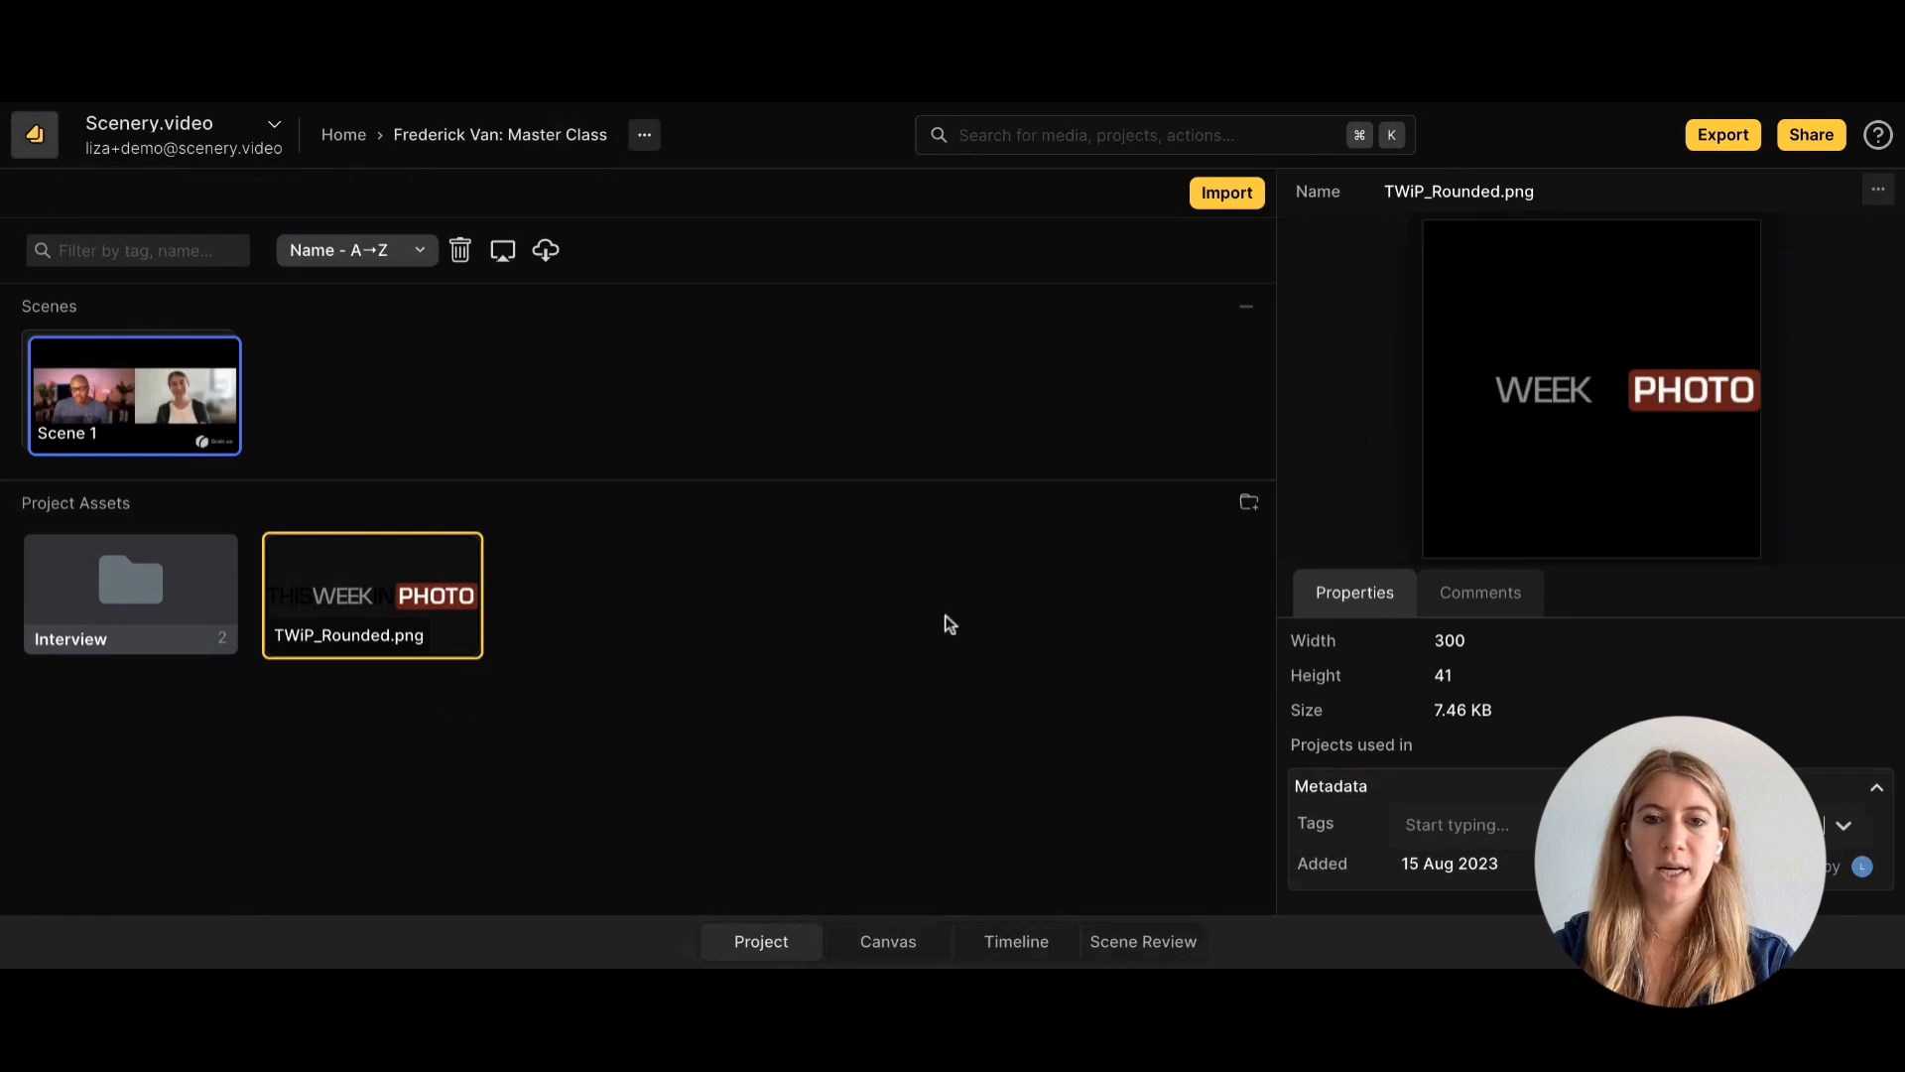
Create a Logos collection, drag TWiP_Rounded.png into it, and open the Interview folder.
{"action": "left_click", "coordinate": [1250, 509]}
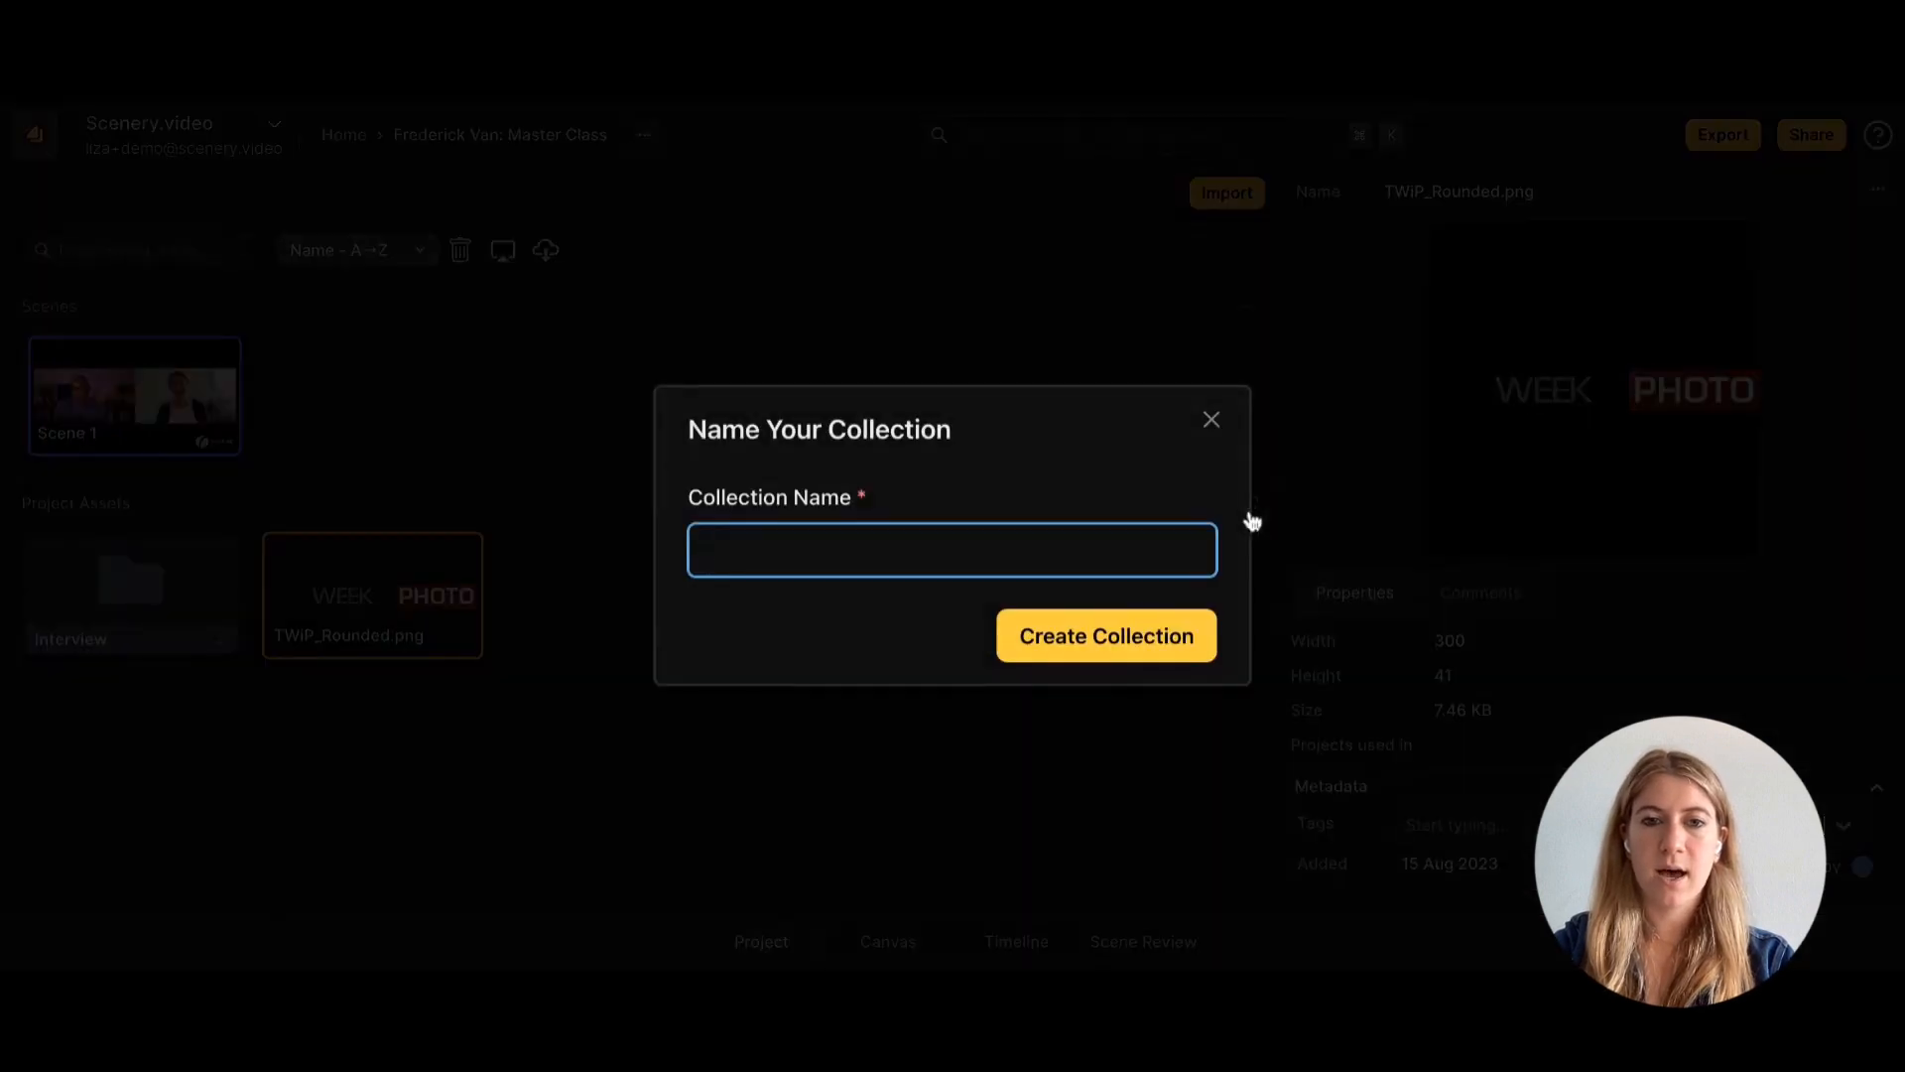
{"action": "type", "text": "Logo"}
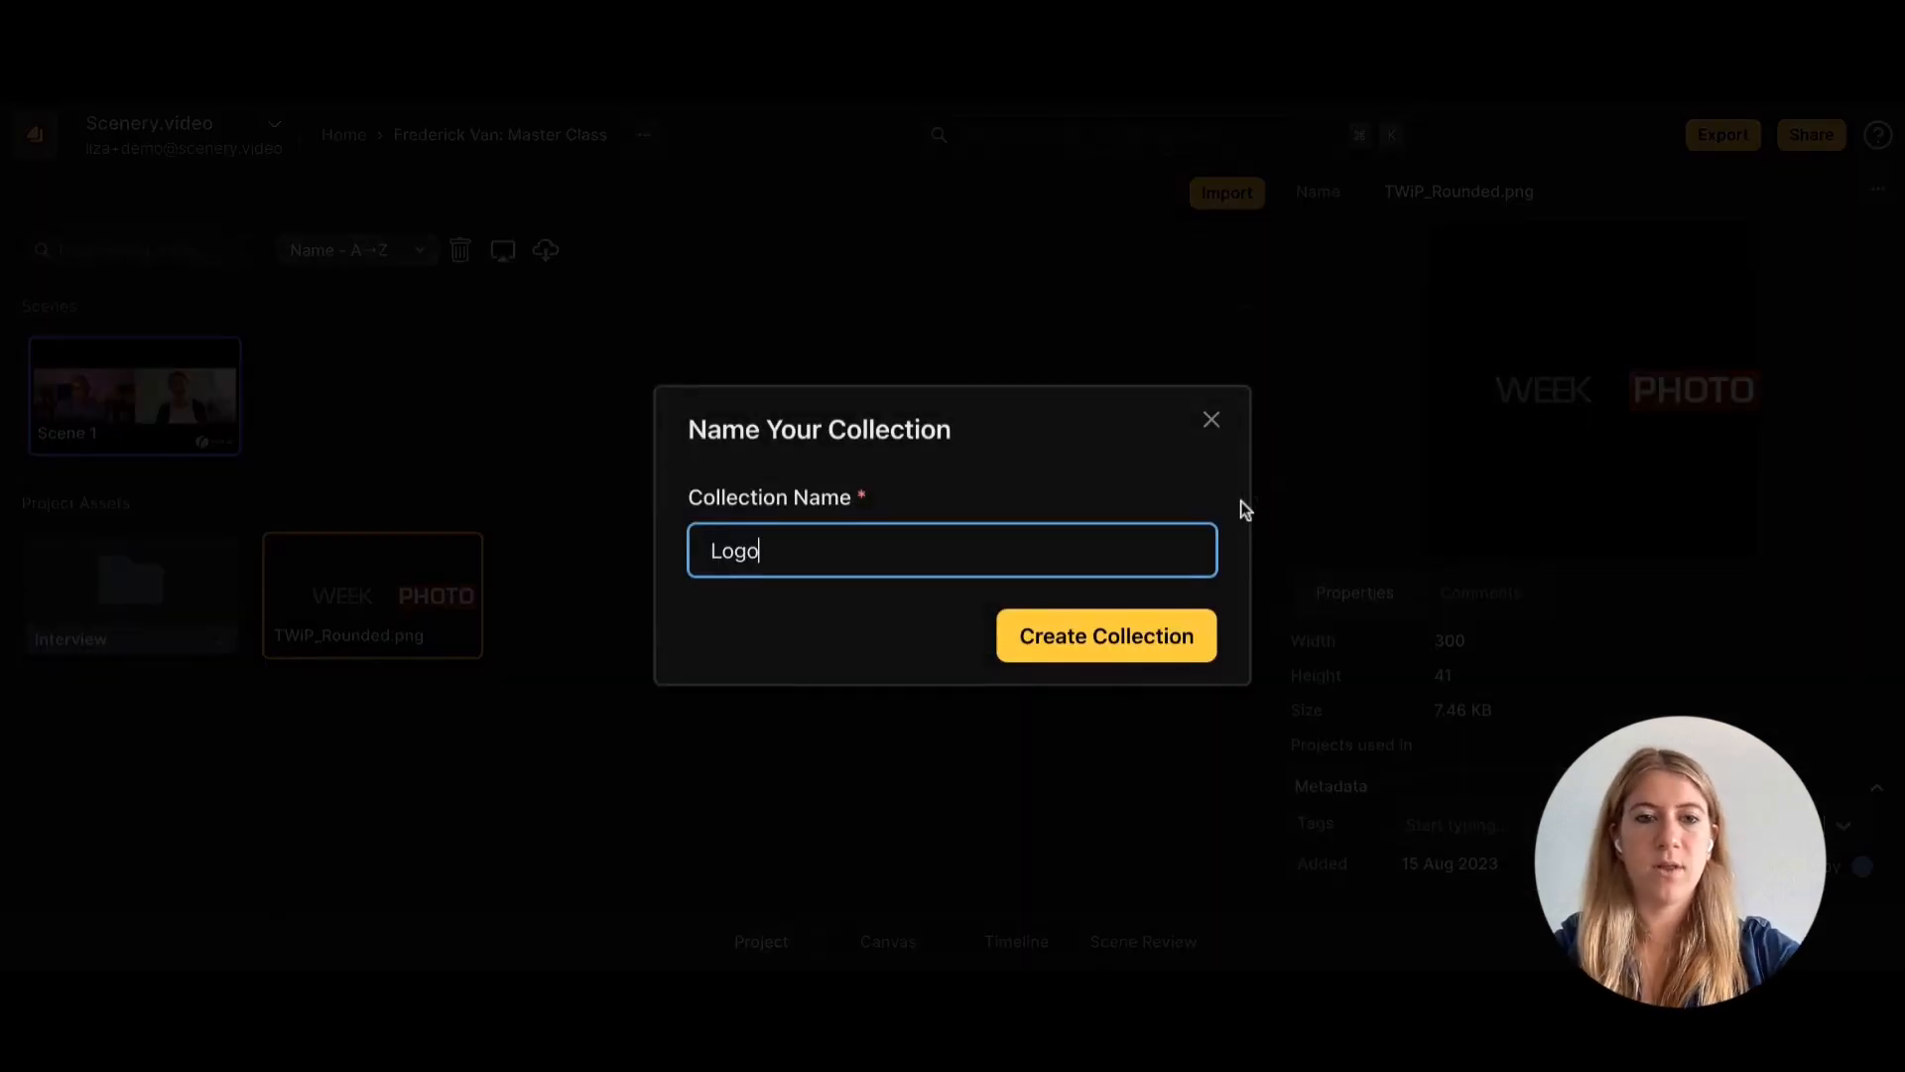
{"action": "type", "text": "s"}
{"action": "left_click", "coordinate": [1101, 635]}
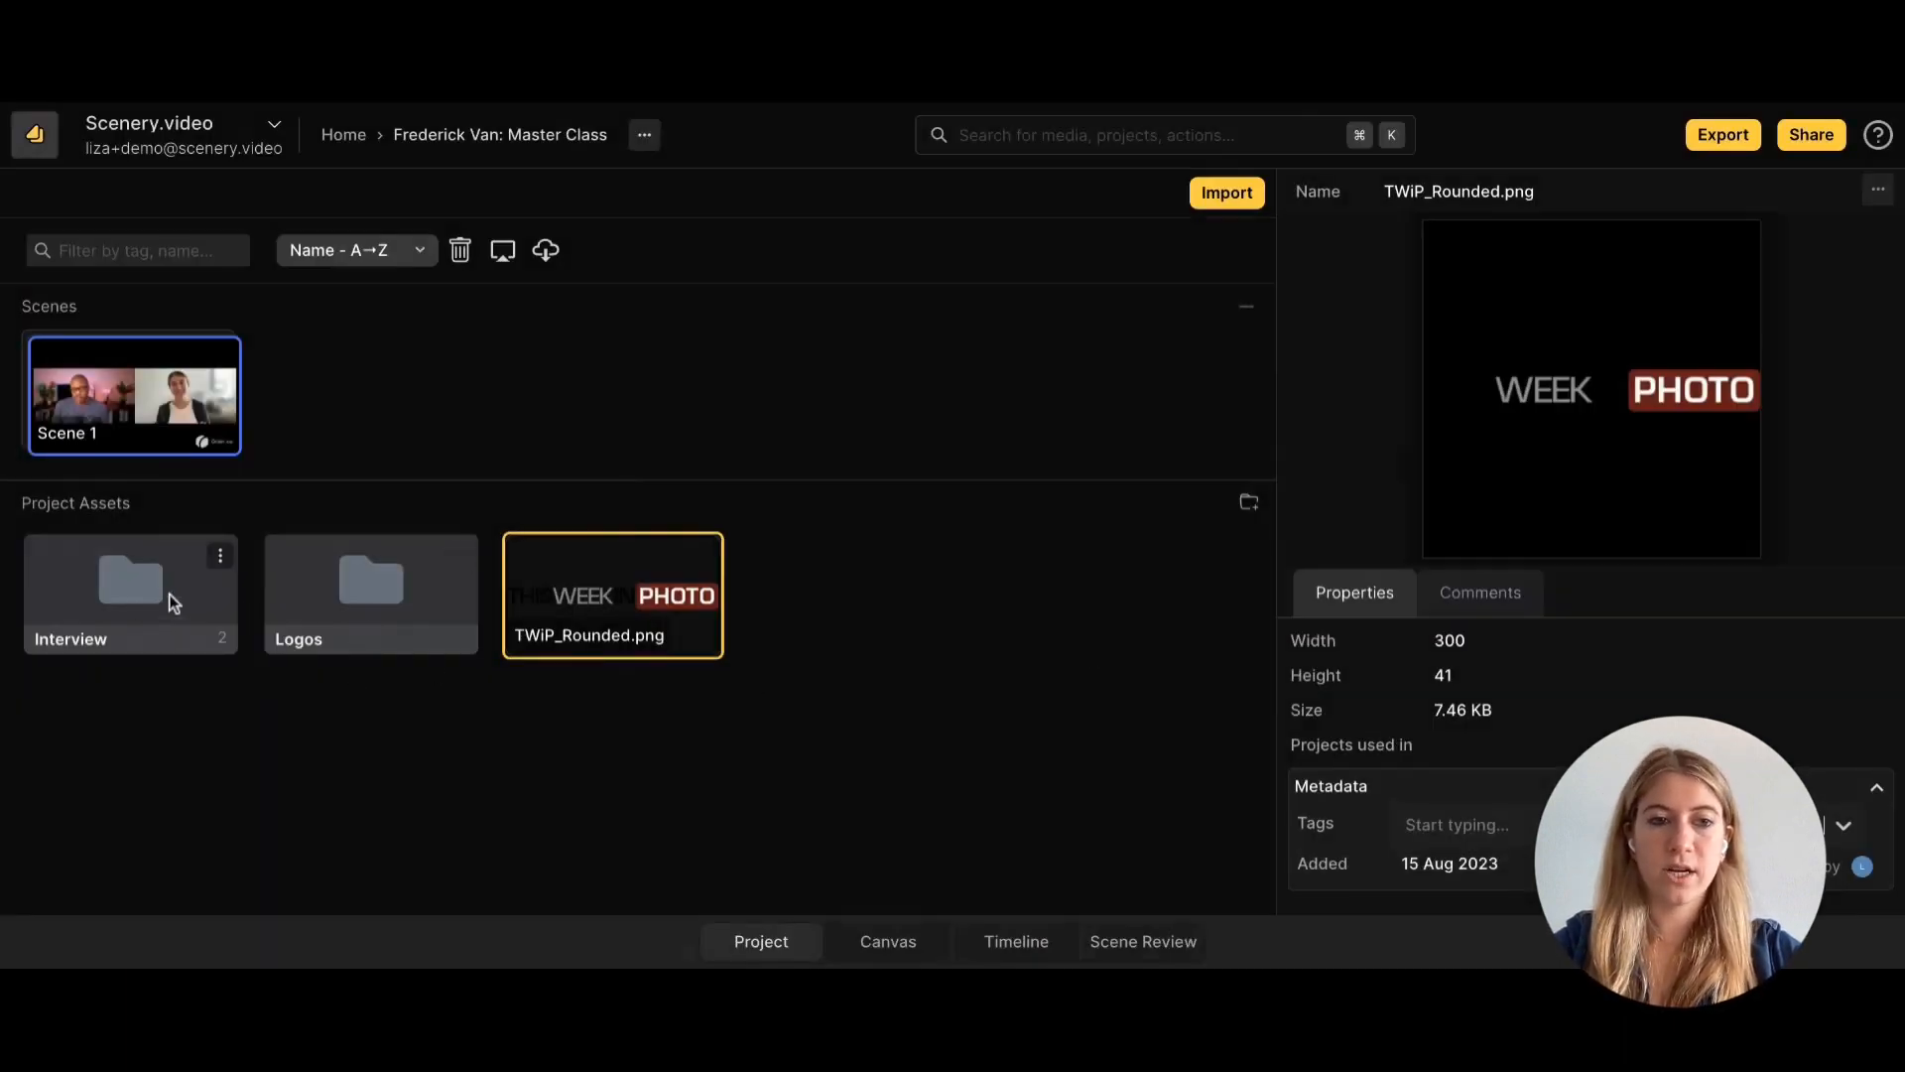
{"action": "left_click_drag", "start_coordinate": [613, 598], "coordinate": [400, 578]}
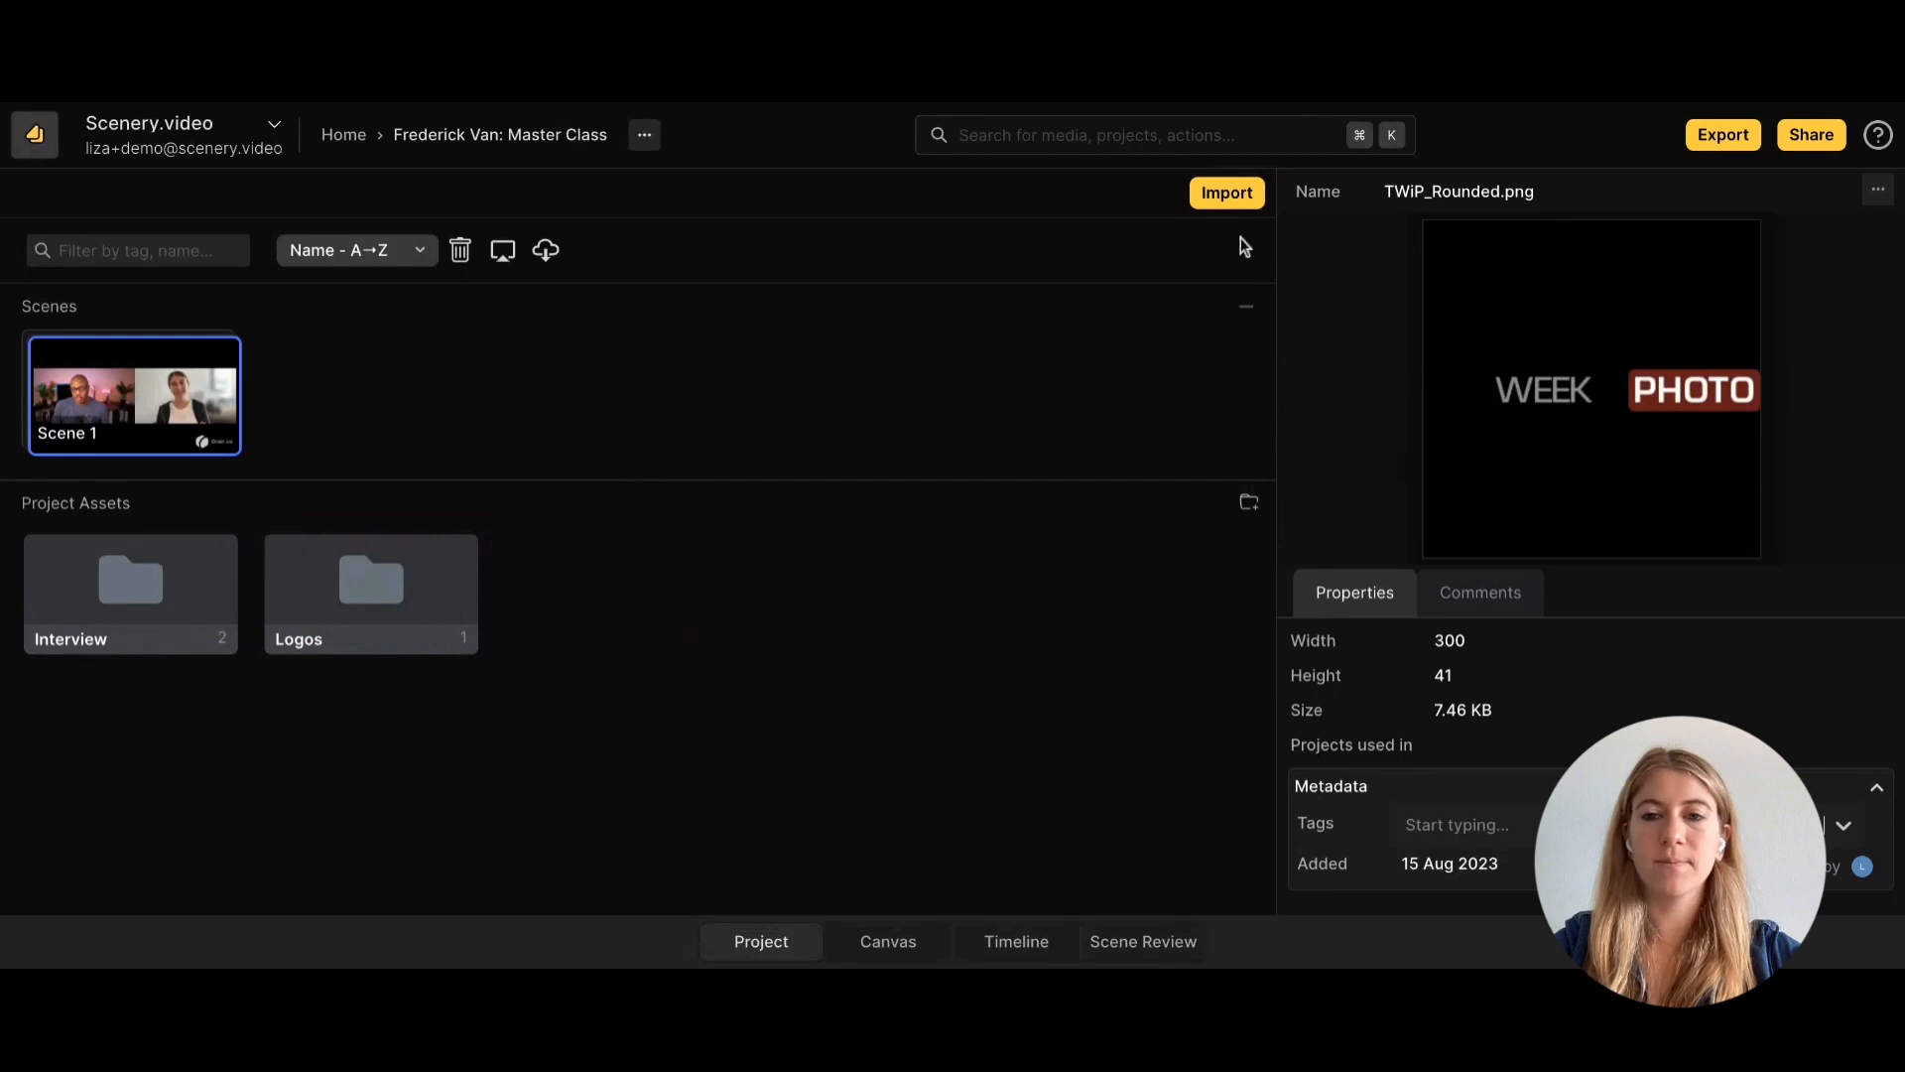
{"action": "left_click", "coordinate": [145, 587]}
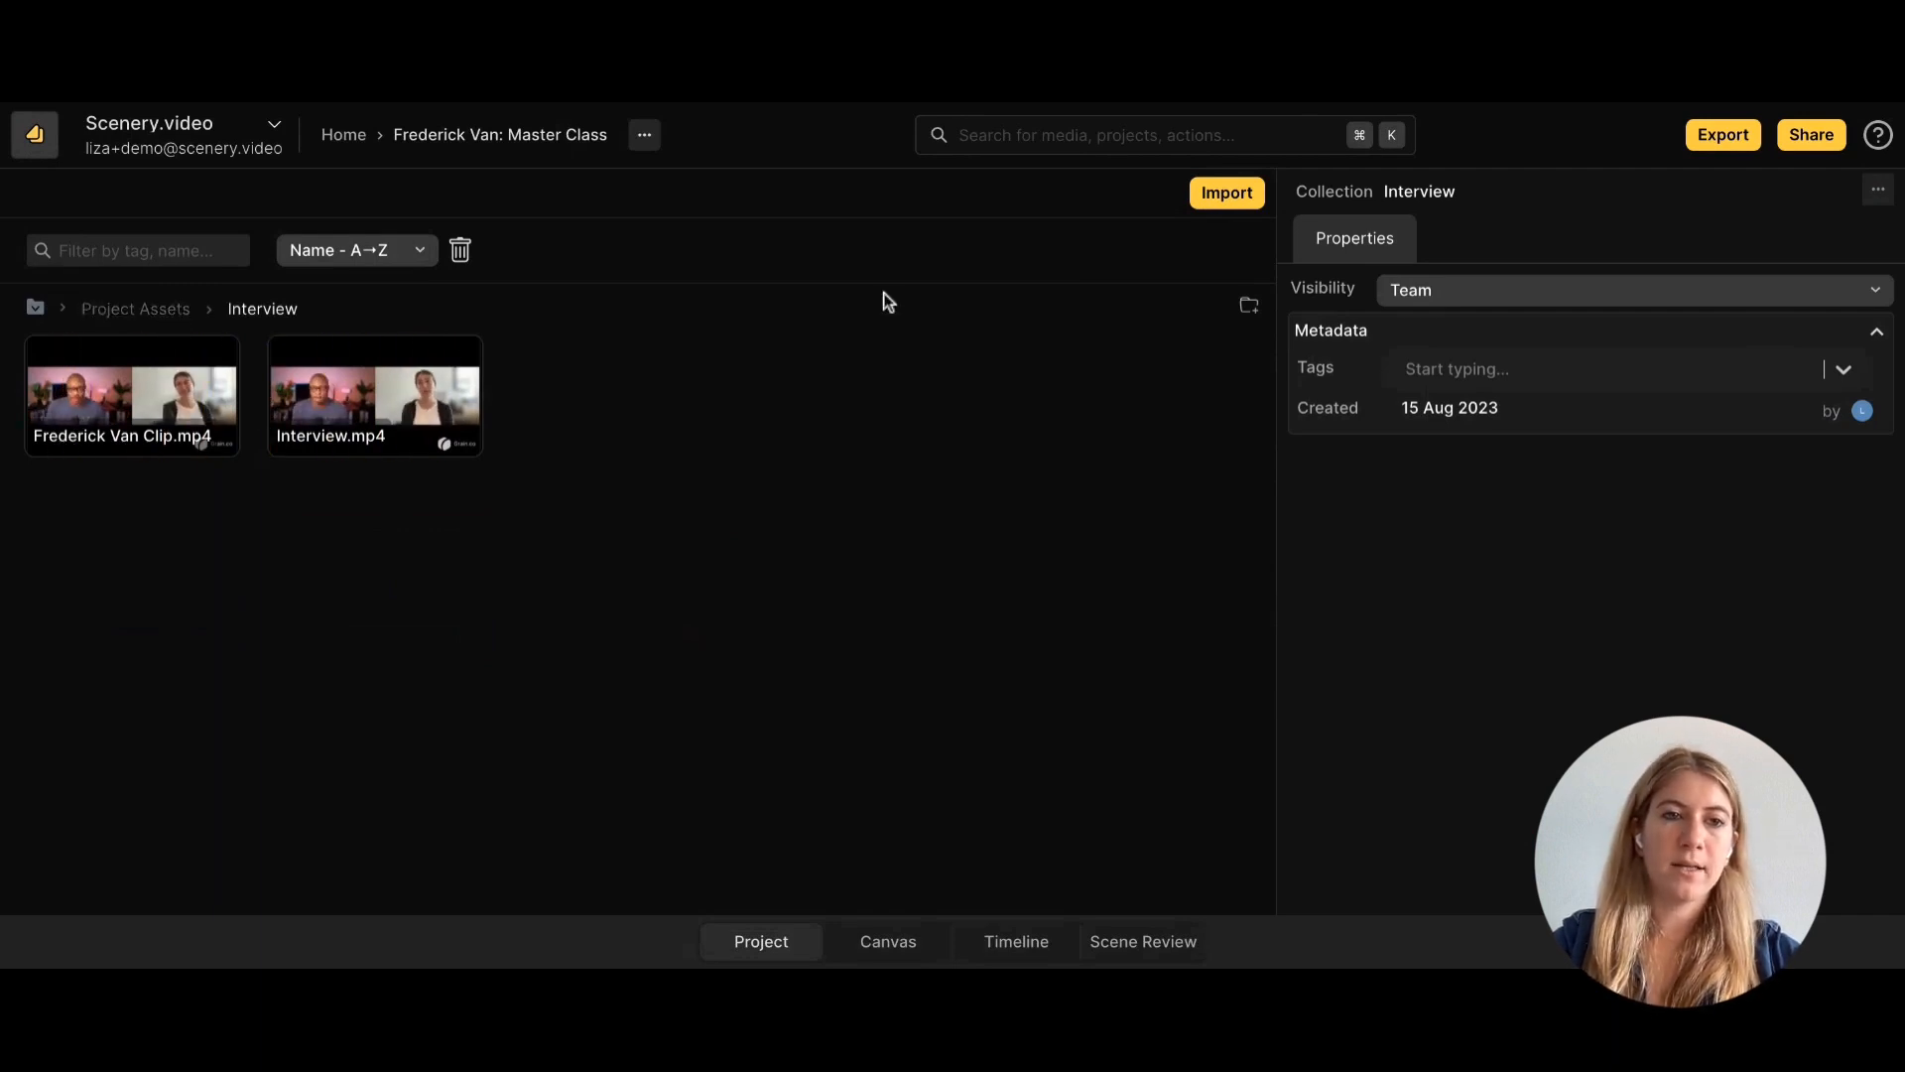
Select Interview.mp4 (09:59, 1440 × 818) and display its Speaker 1 transcript beside the preview.
{"action": "left_click", "coordinate": [1226, 195]}
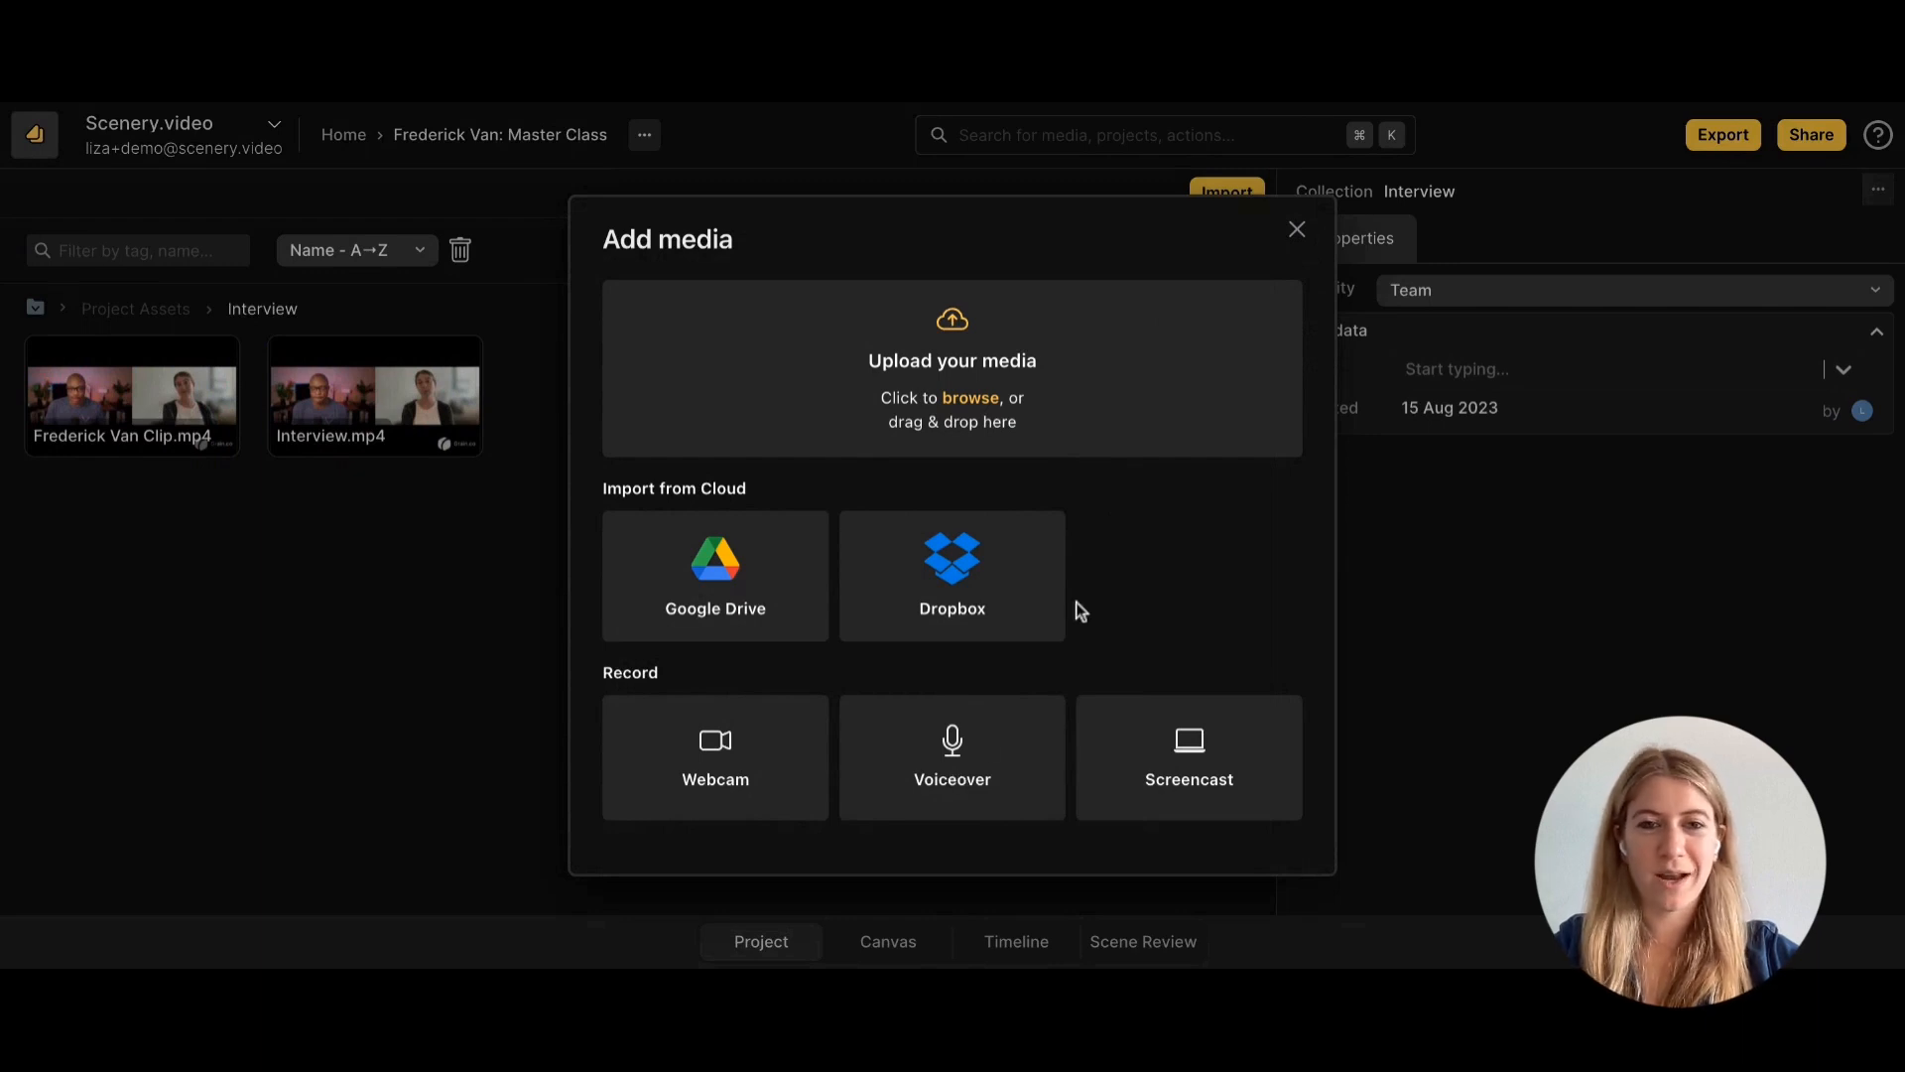
{"action": "left_click", "coordinate": [1296, 231]}
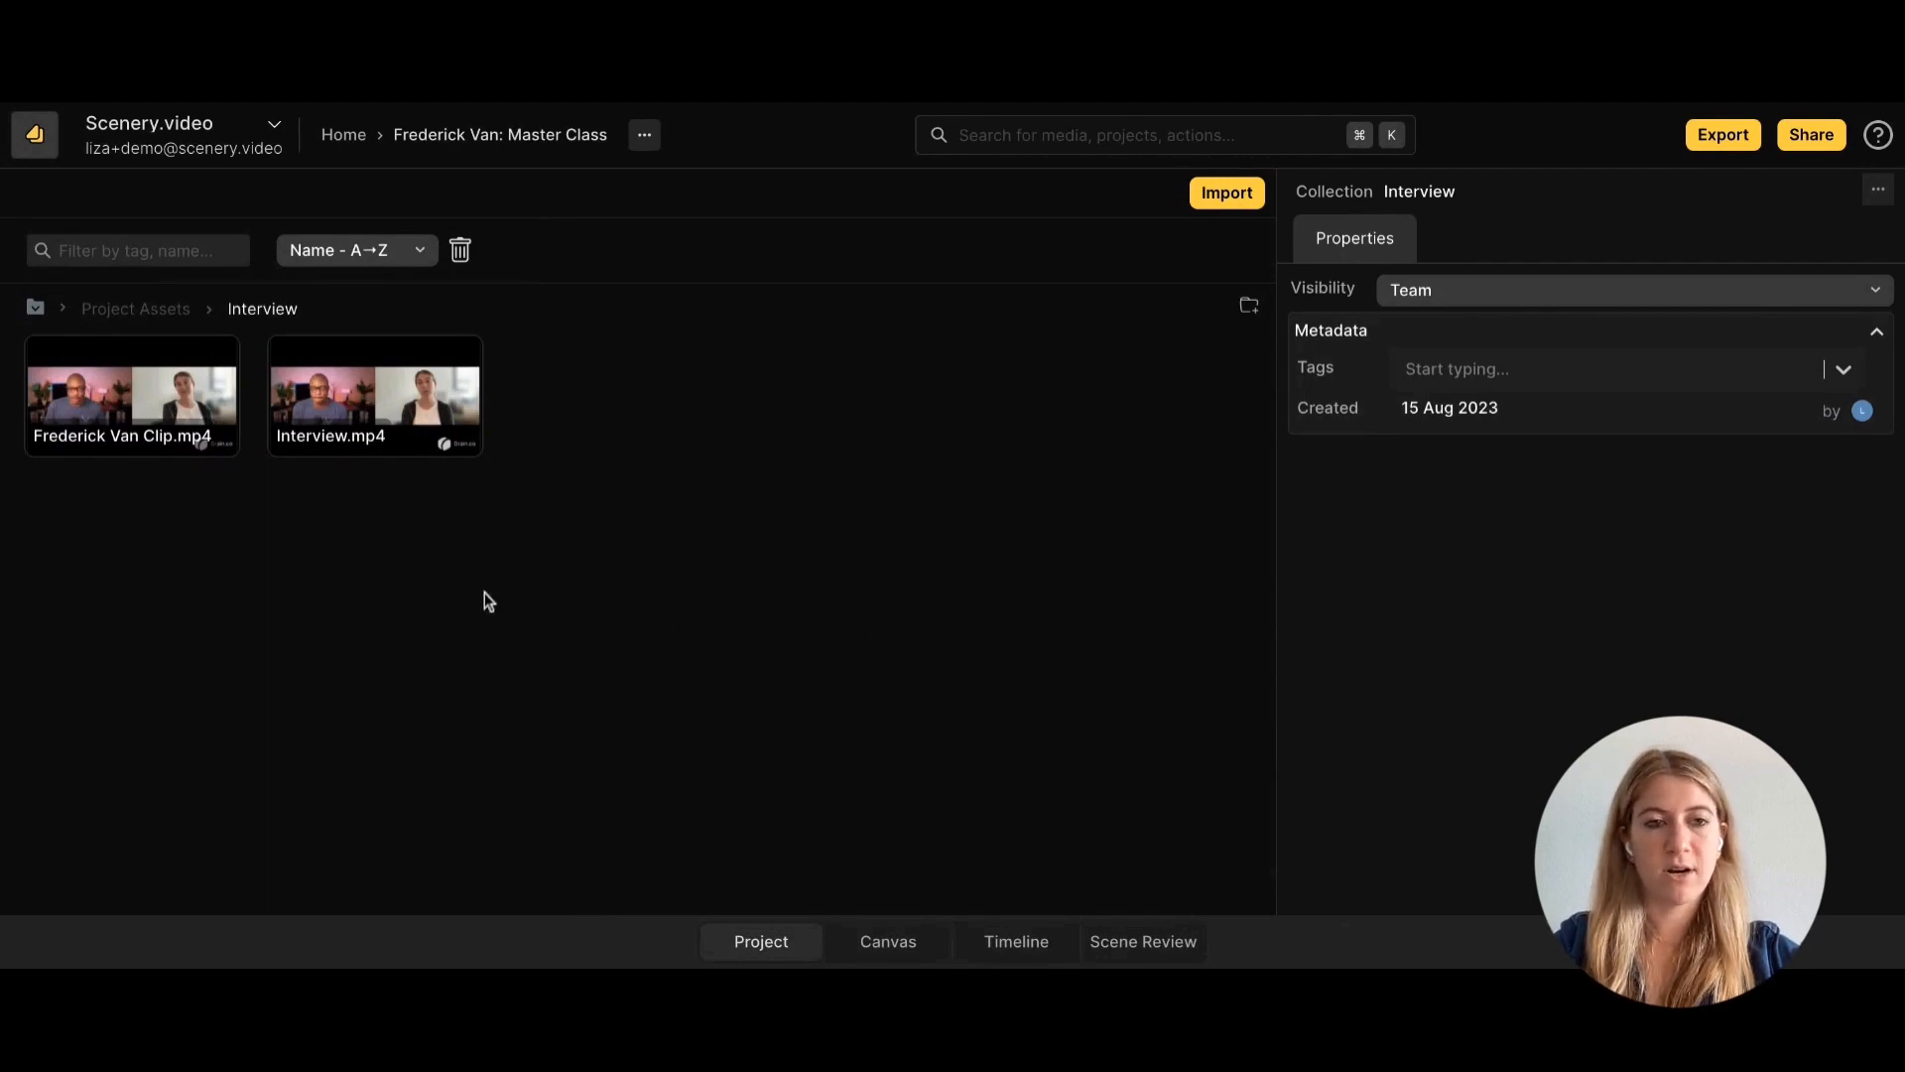
{"action": "left_click", "coordinate": [345, 420]}
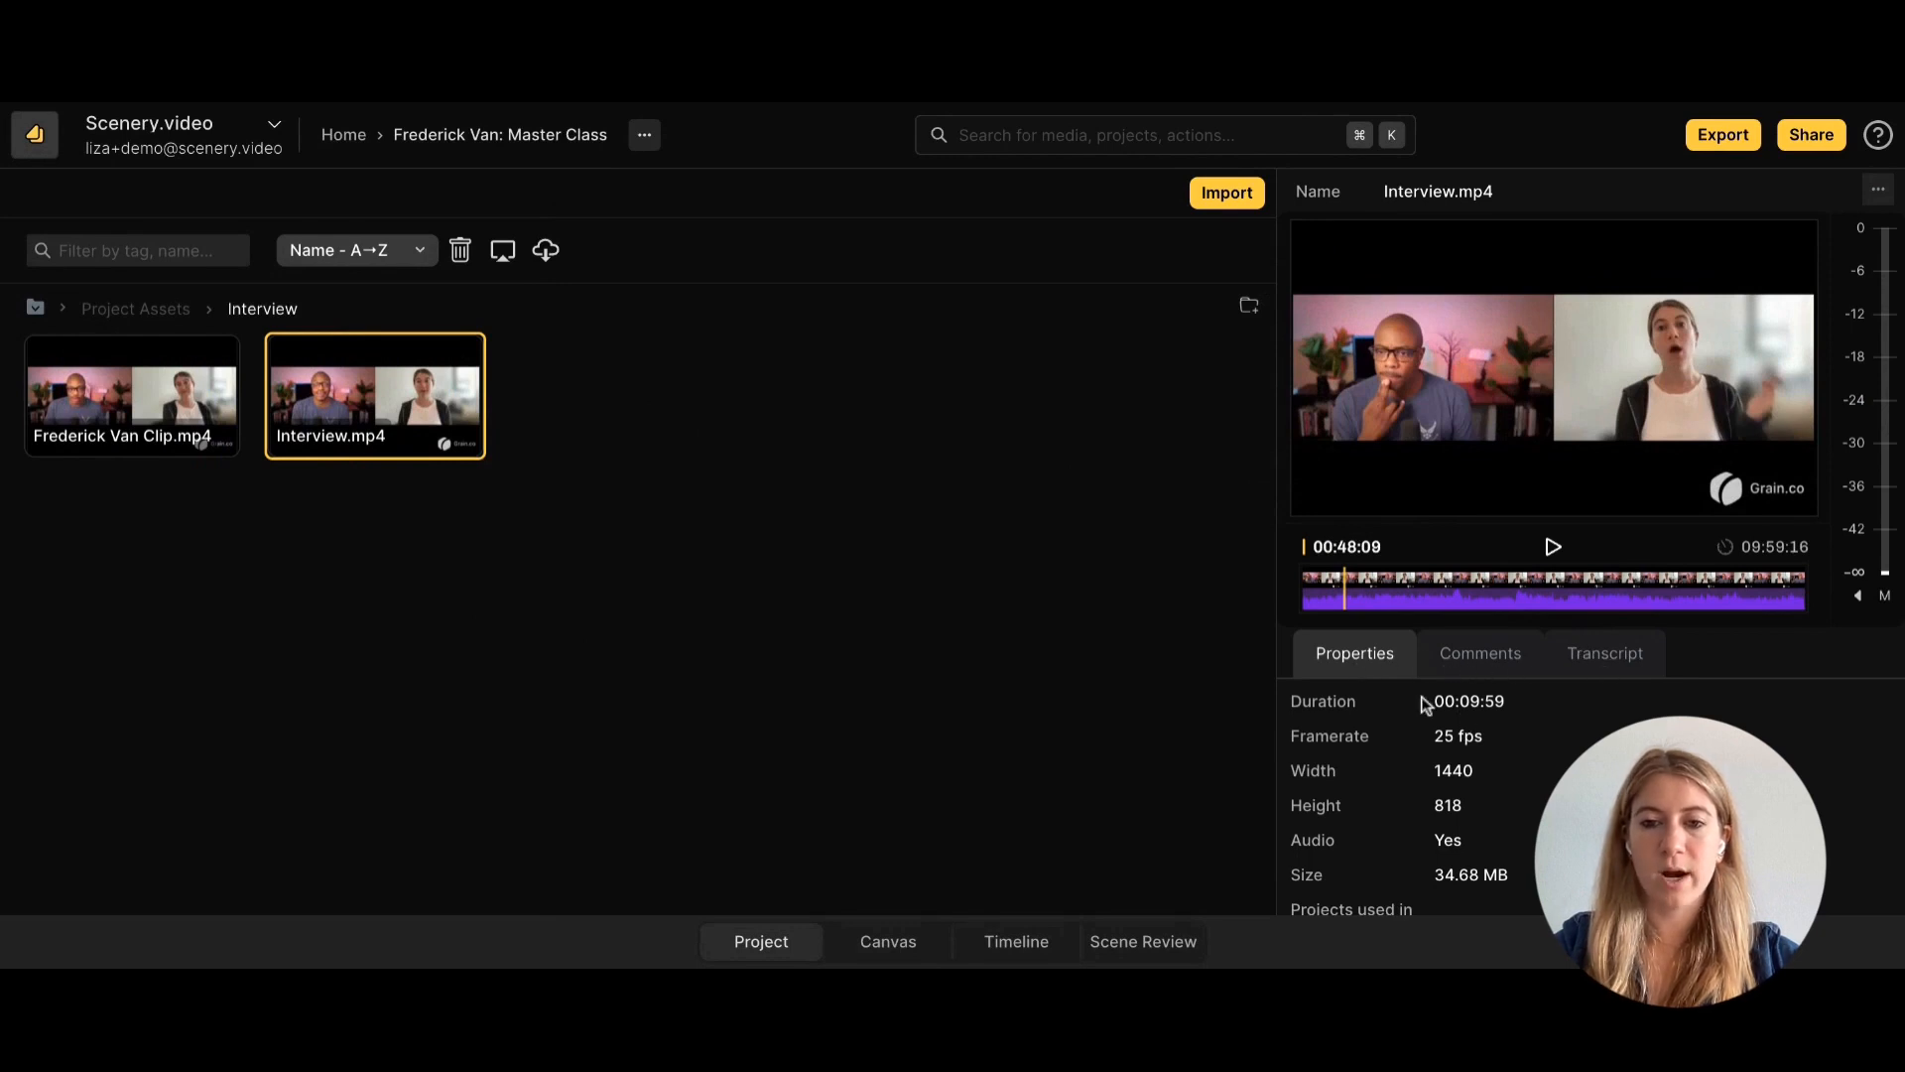
{"action": "scroll", "coordinate": [1405, 812], "scroll_direction": "down", "scroll_amount": 2}
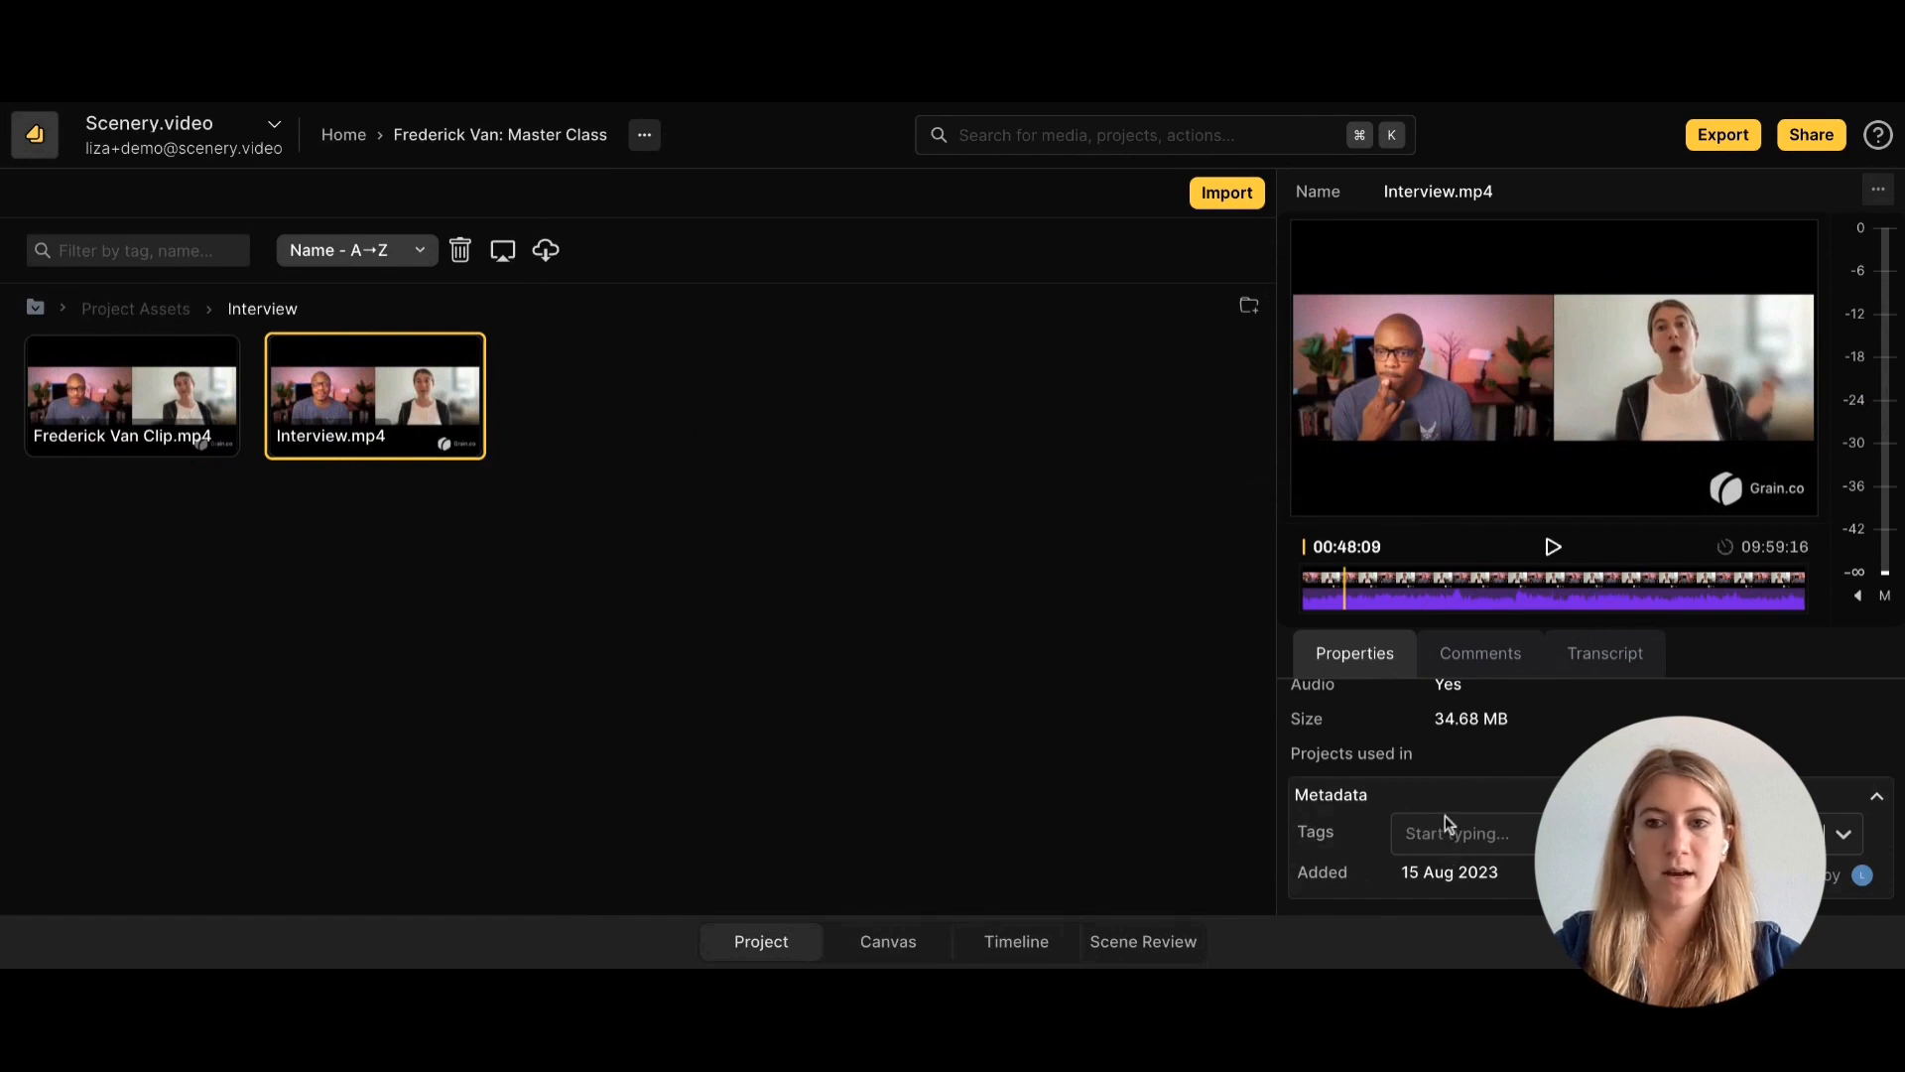
{"action": "scroll", "coordinate": [1445, 816], "scroll_direction": "up", "scroll_amount": 2}
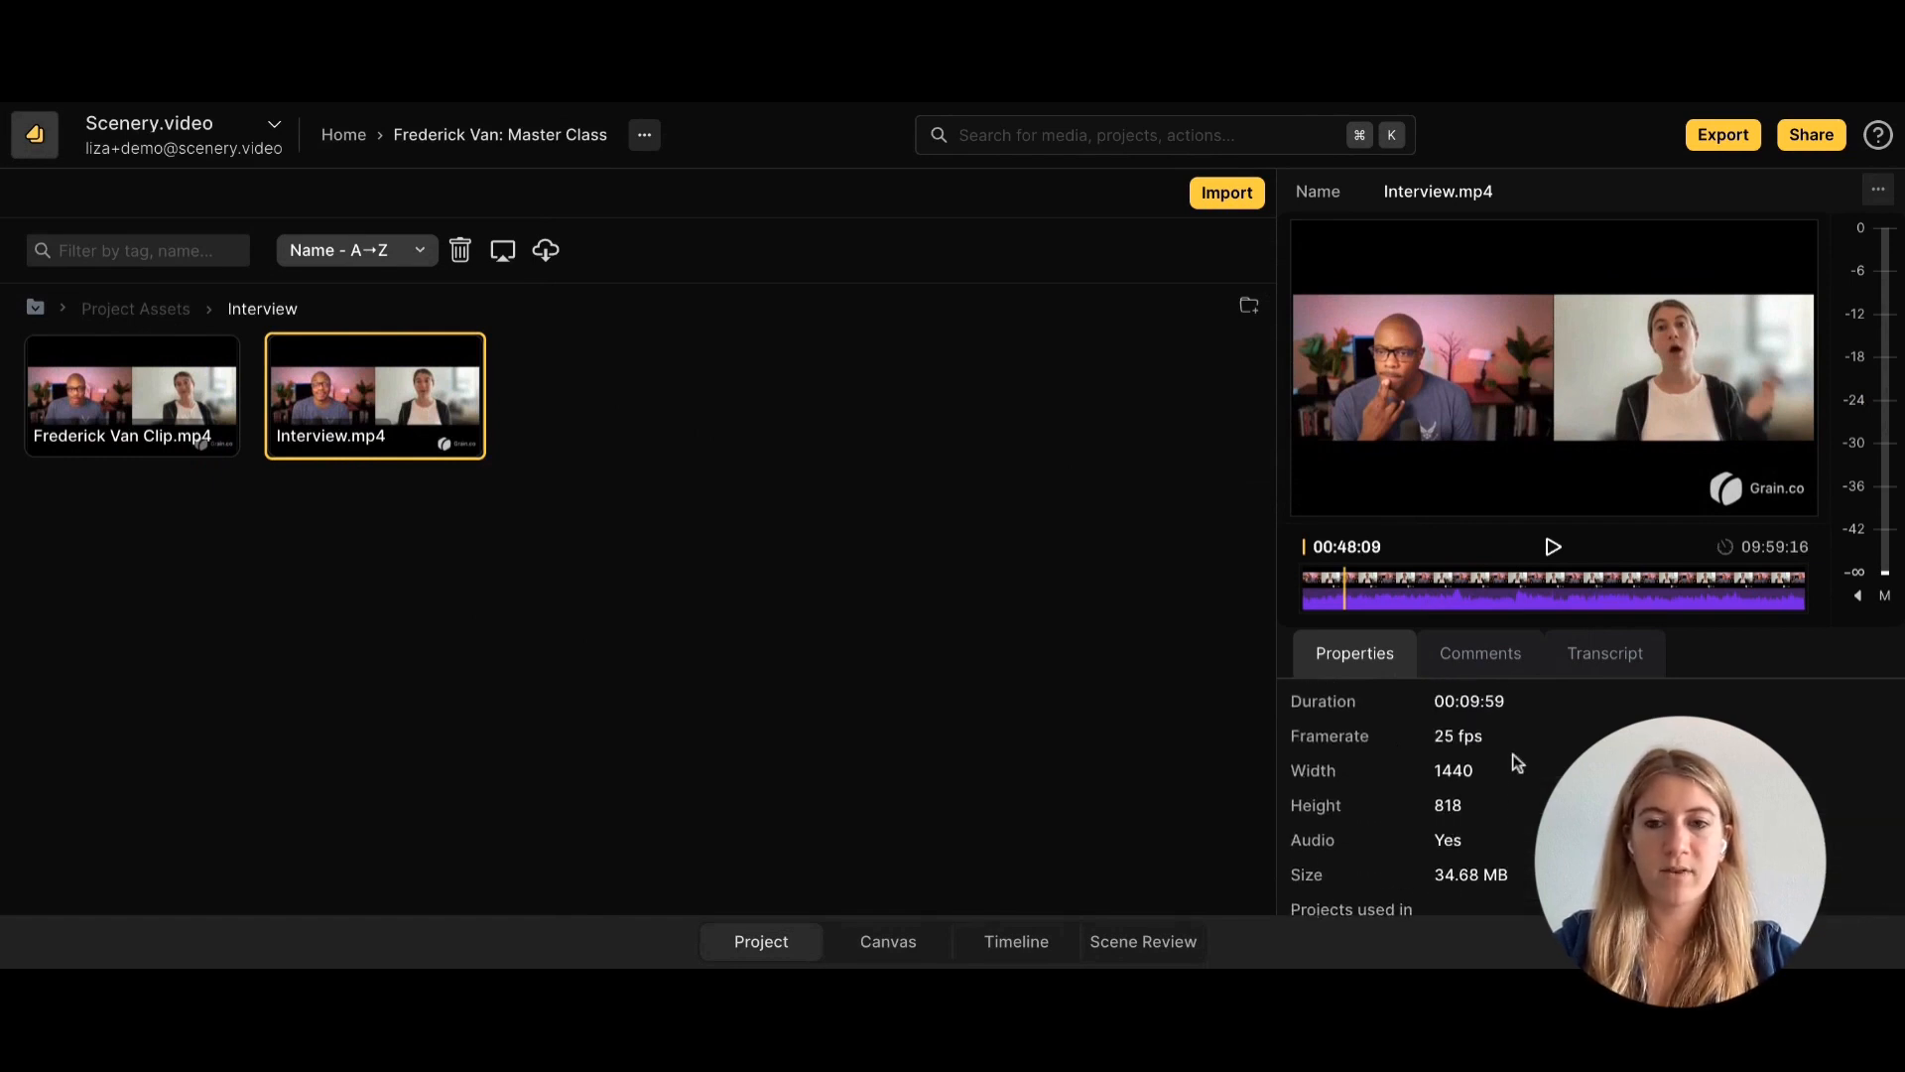
{"action": "left_click", "coordinate": [1607, 657]}
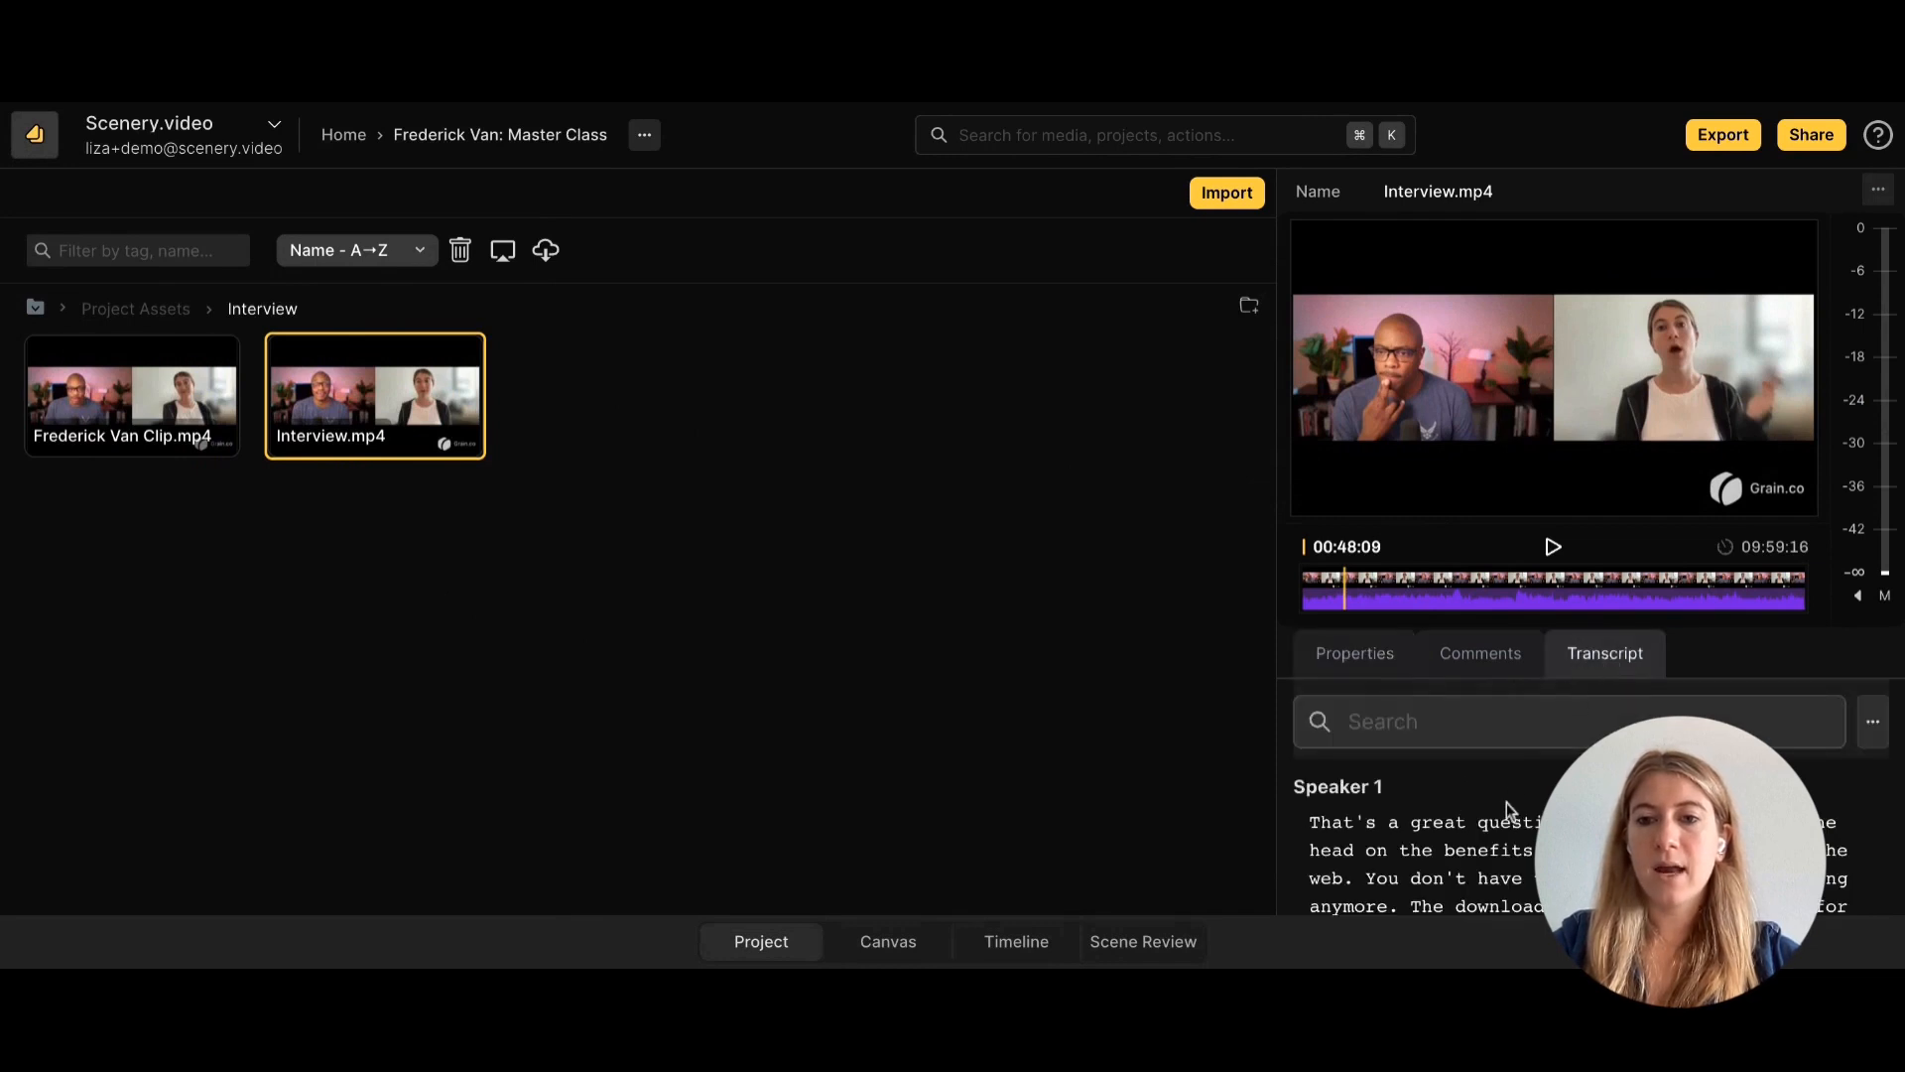
{"action": "scroll", "coordinate": [1483, 814], "scroll_direction": "down", "scroll_amount": 1}
{"action": "scroll", "coordinate": [1485, 815], "scroll_direction": "up", "scroll_amount": 1}
{"action": "scroll", "coordinate": [1486, 816], "scroll_direction": "down", "scroll_amount": 5}
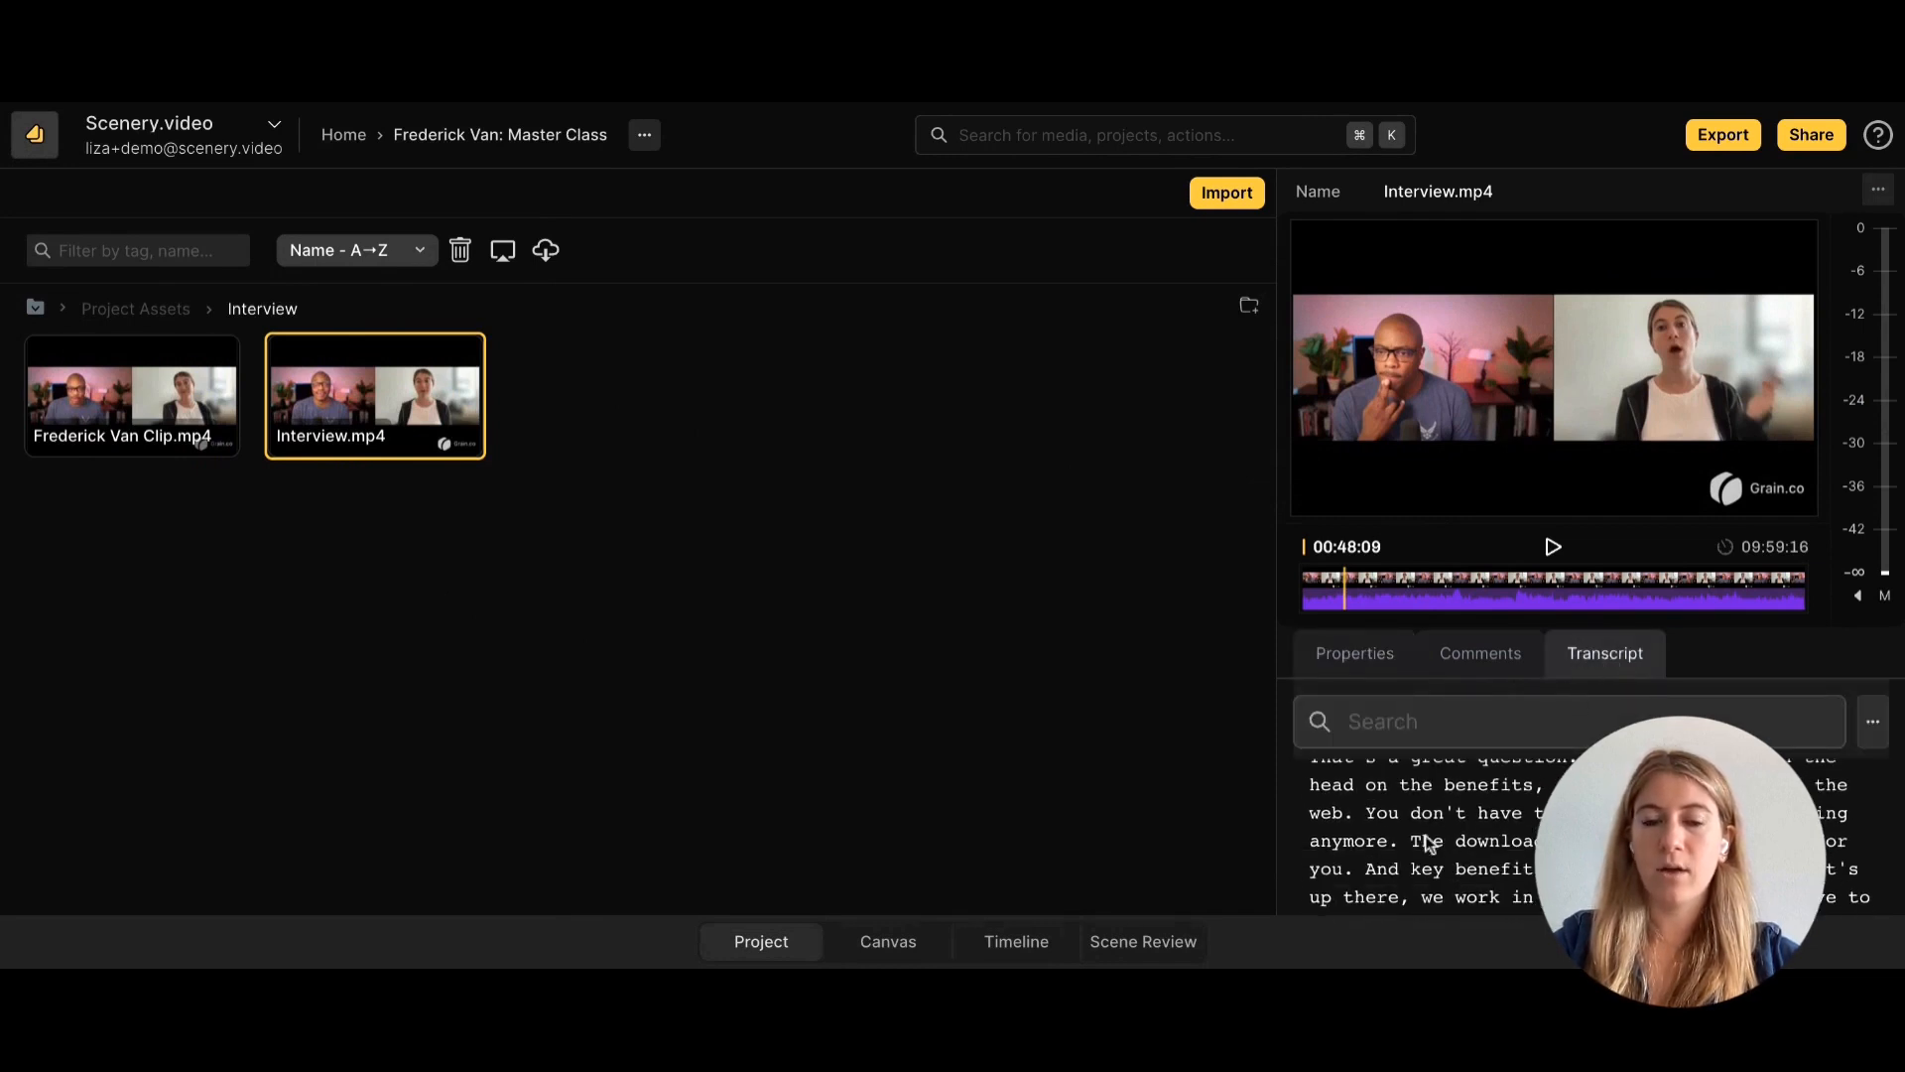
{"action": "scroll", "coordinate": [1426, 843], "scroll_direction": "up", "scroll_amount": 5}
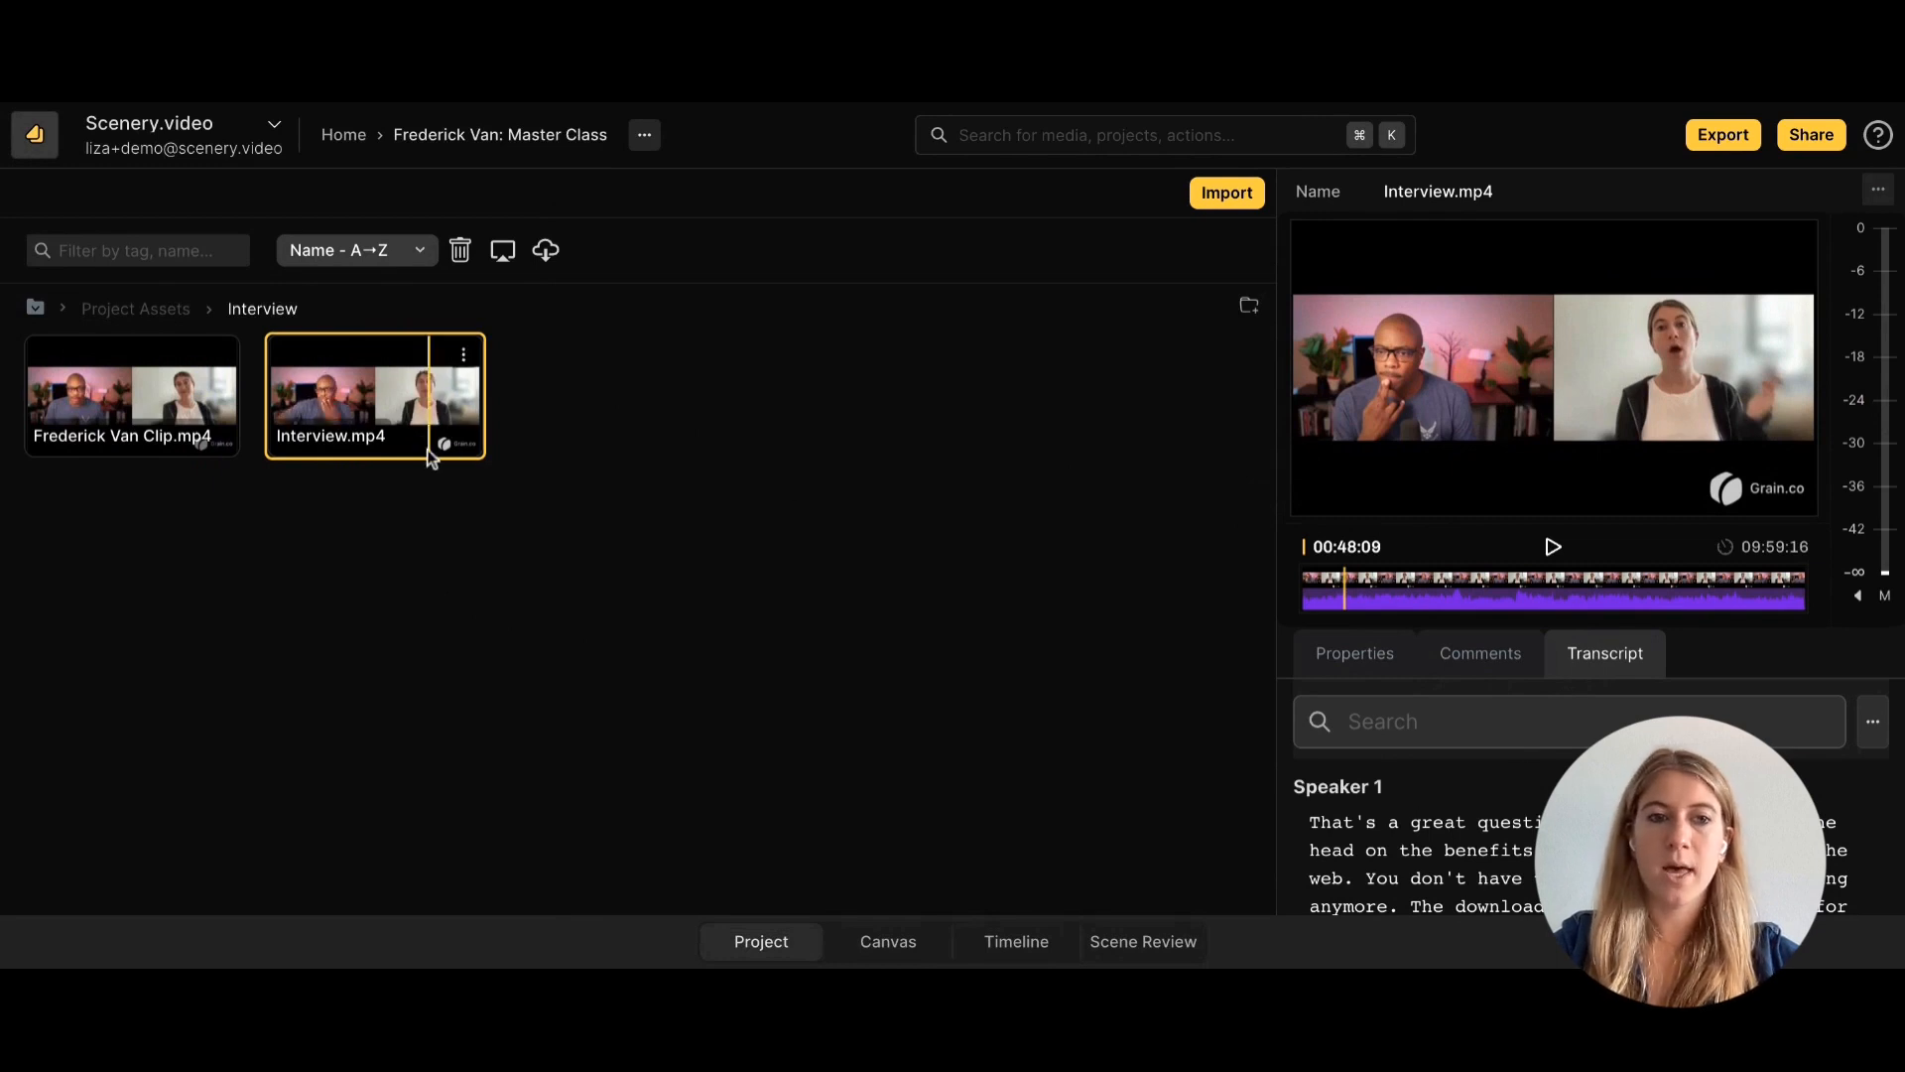
Open Interview.mp4 in the viewer and comment 'use this bite' on the opening transcript passage.
{"action": "double_click", "coordinate": [380, 407]}
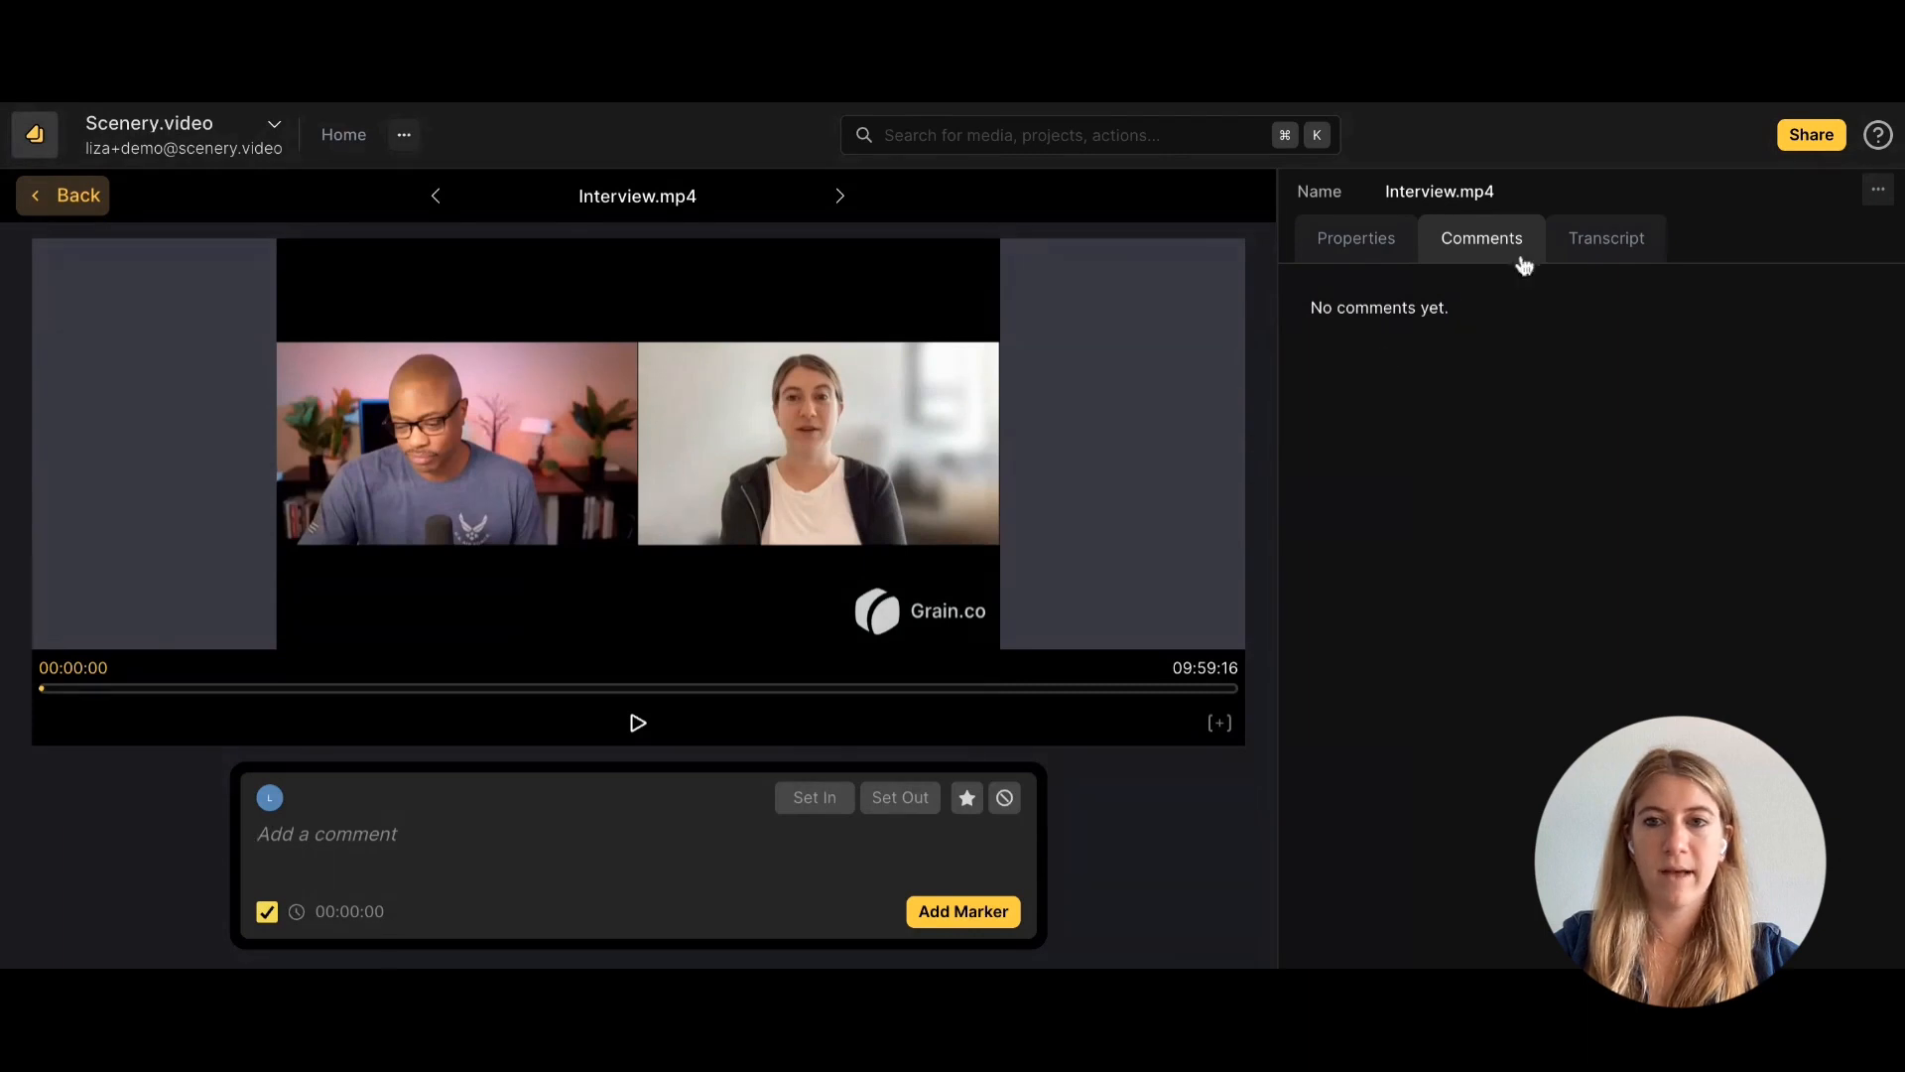
{"action": "left_click", "coordinate": [1605, 240]}
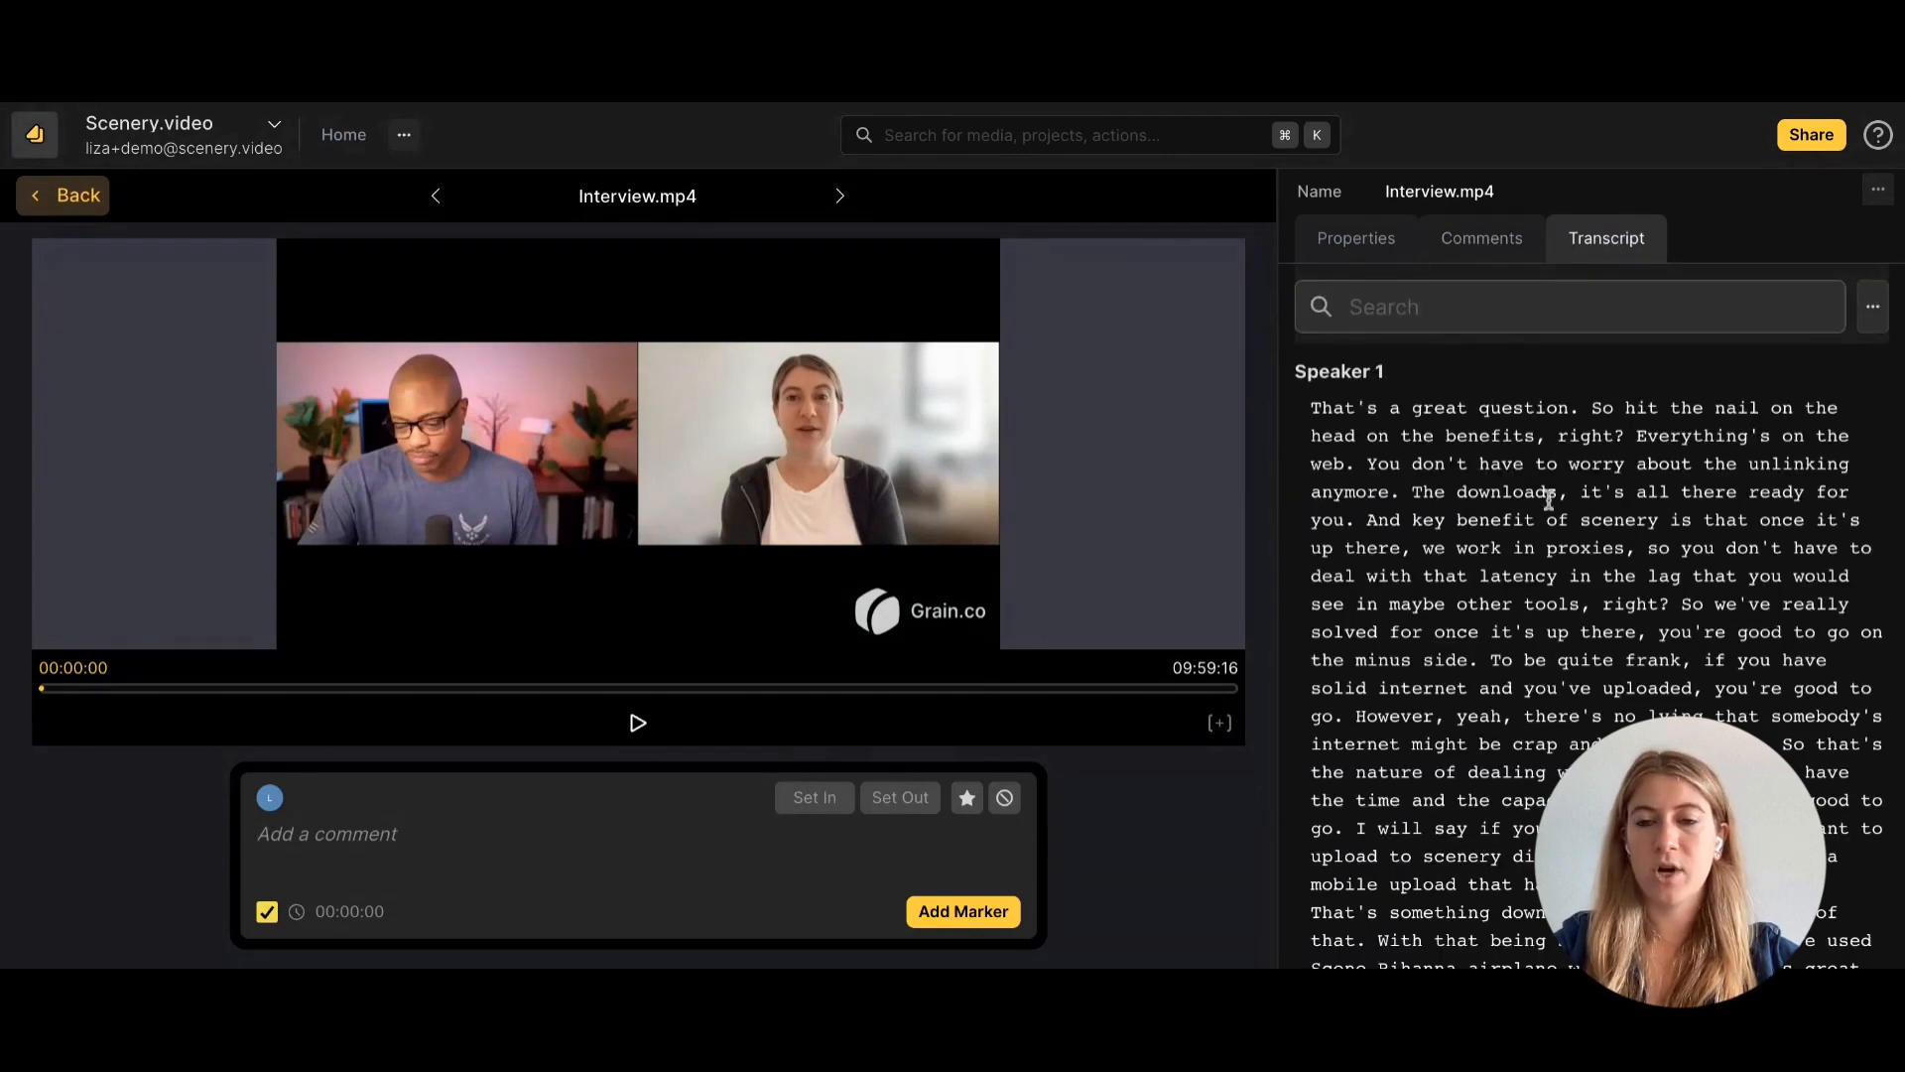
{"action": "left_click_drag", "start_coordinate": [1314, 408], "coordinate": [1545, 820]}
{"action": "scroll", "coordinate": [1414, 429], "scroll_direction": "down", "scroll_amount": 3}
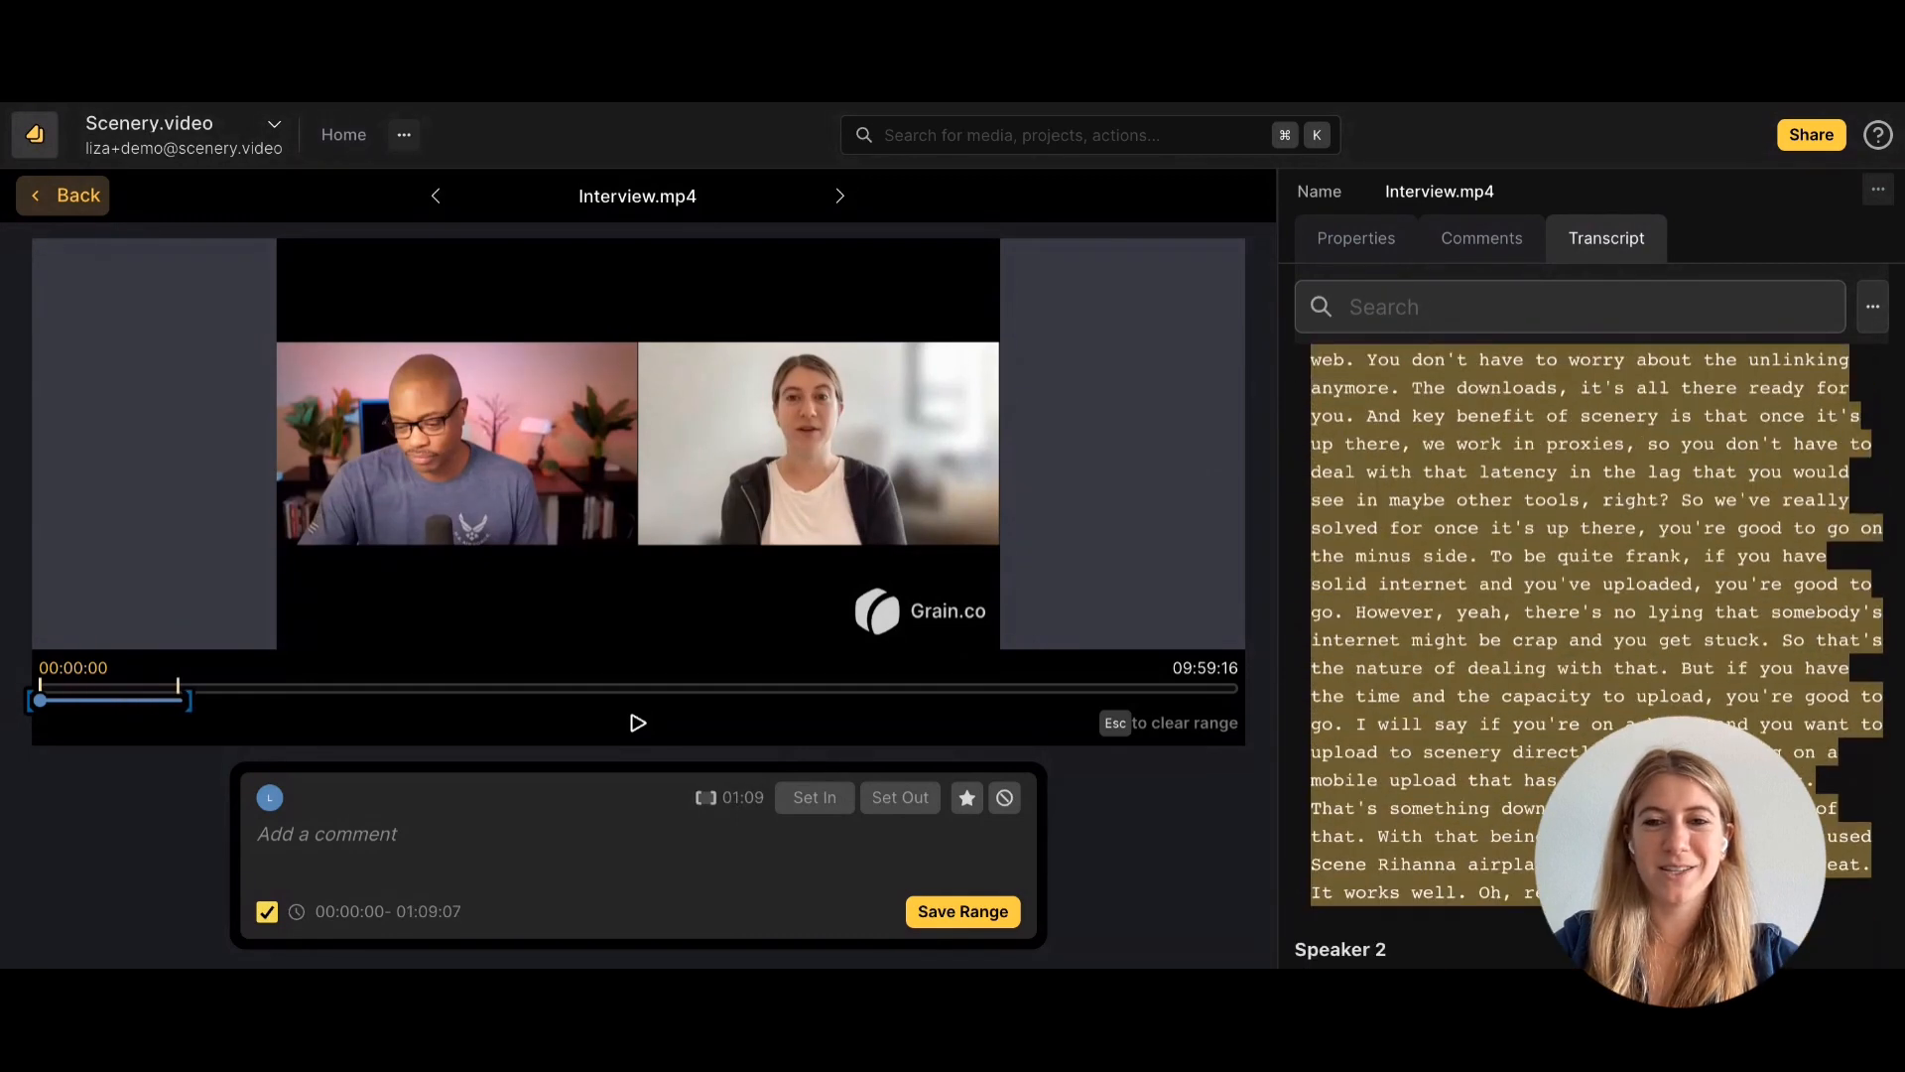
{"action": "scroll", "coordinate": [1414, 429], "scroll_direction": "up", "scroll_amount": 1}
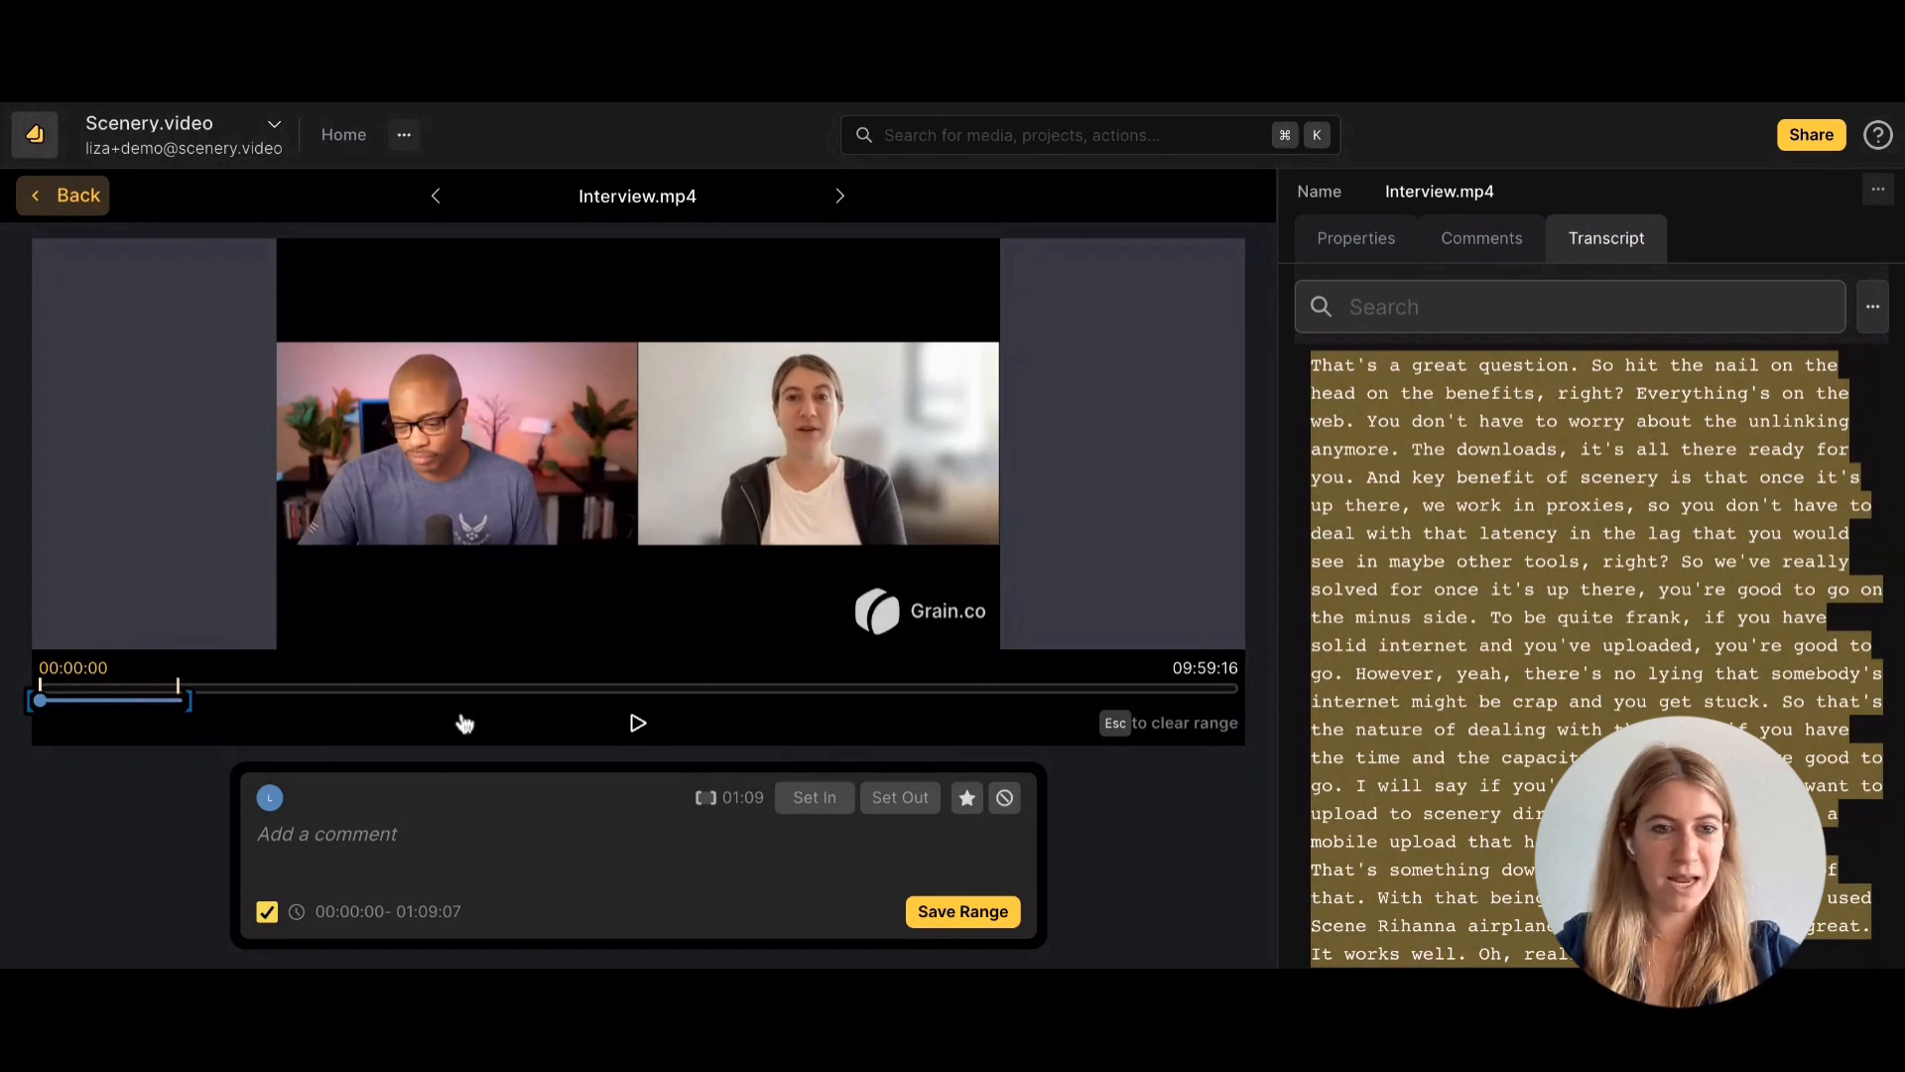
{"action": "left_click", "coordinate": [371, 828]}
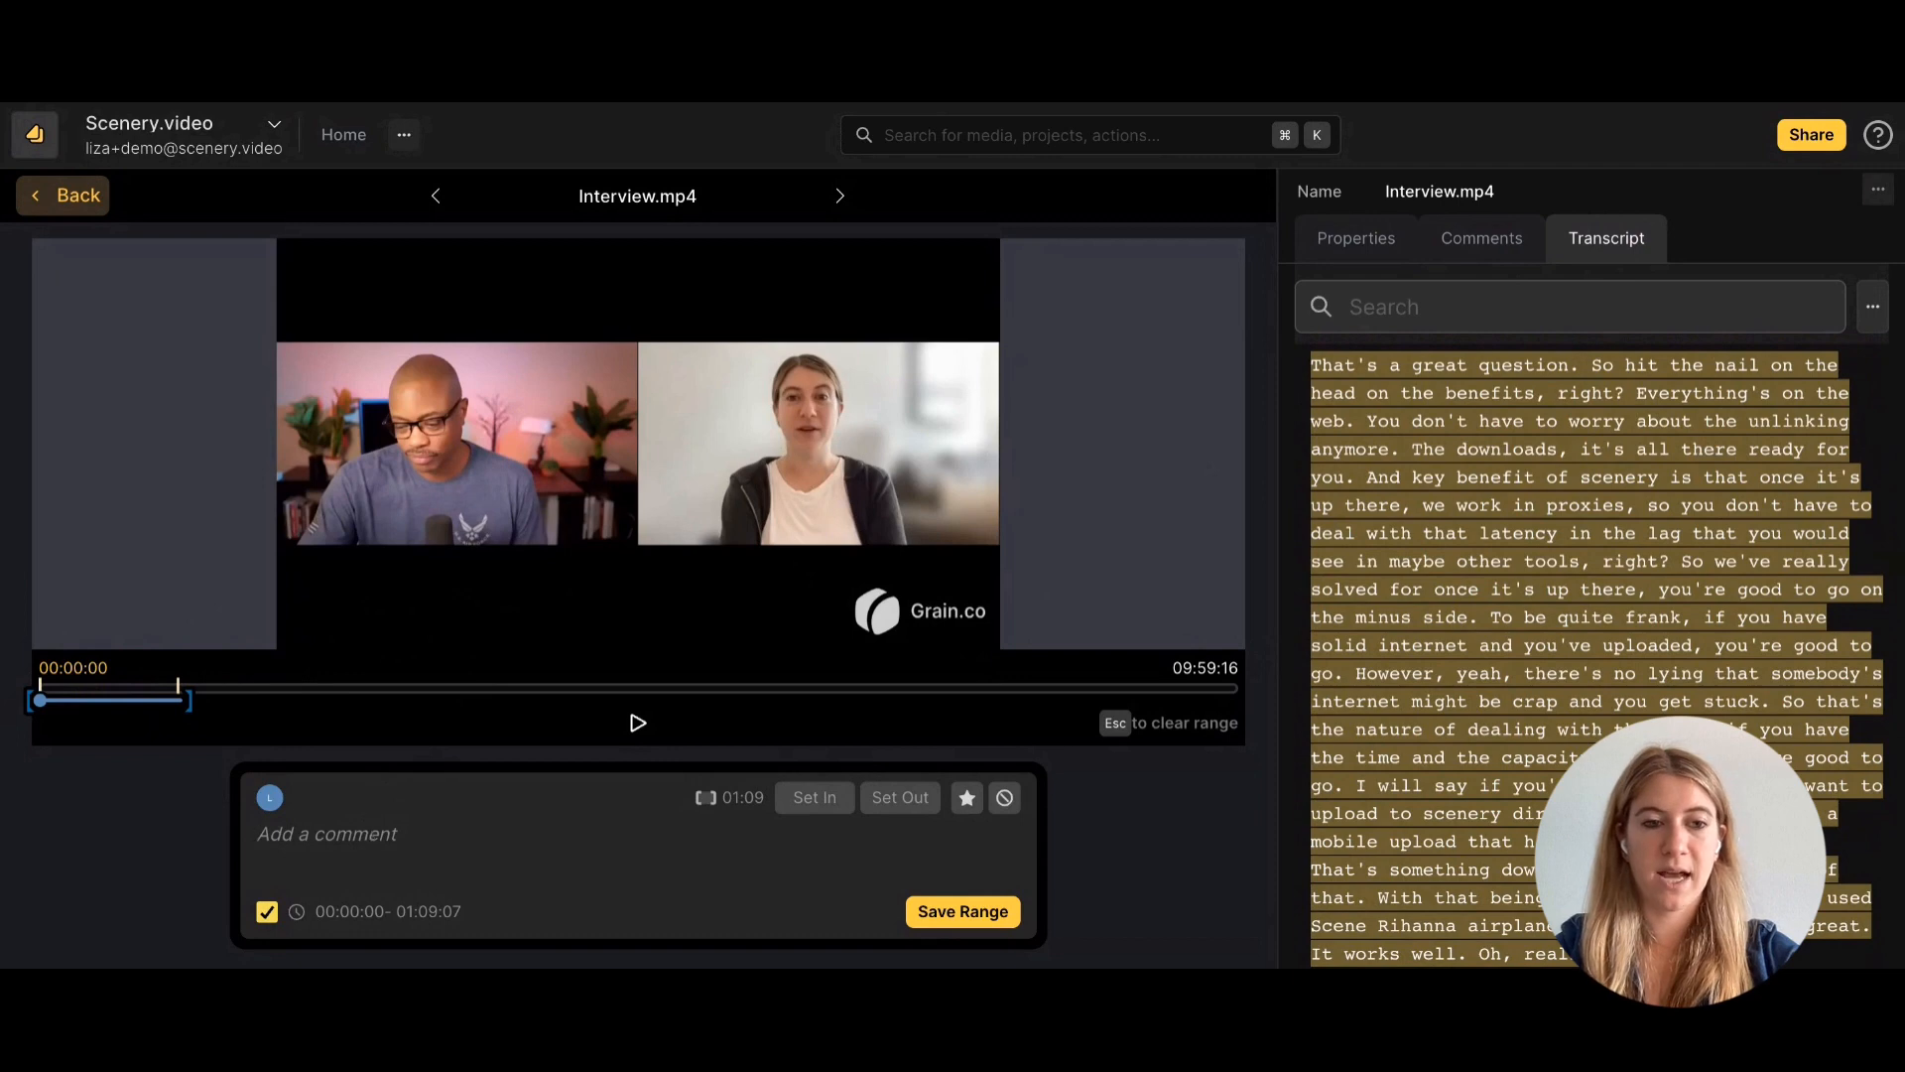
{"action": "type", "text": "use this bite"}
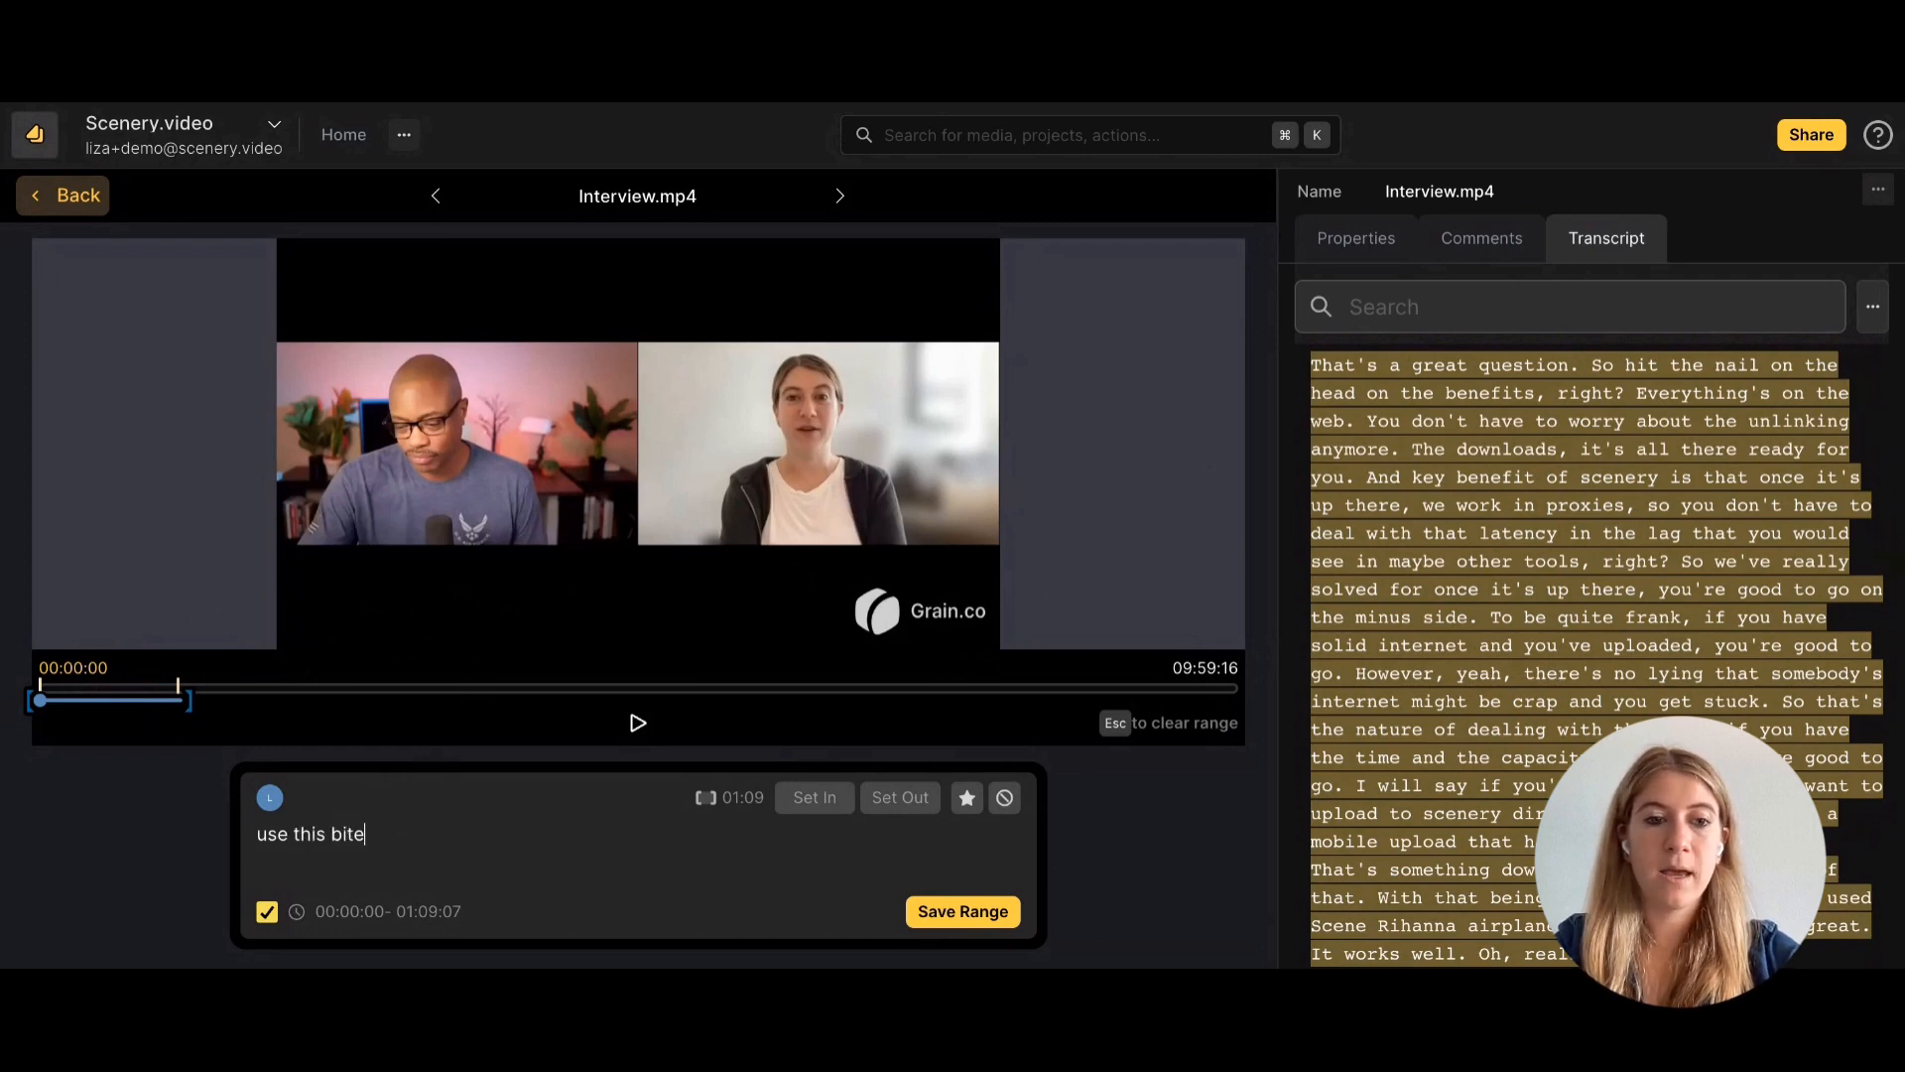
{"action": "key", "text": "Return"}
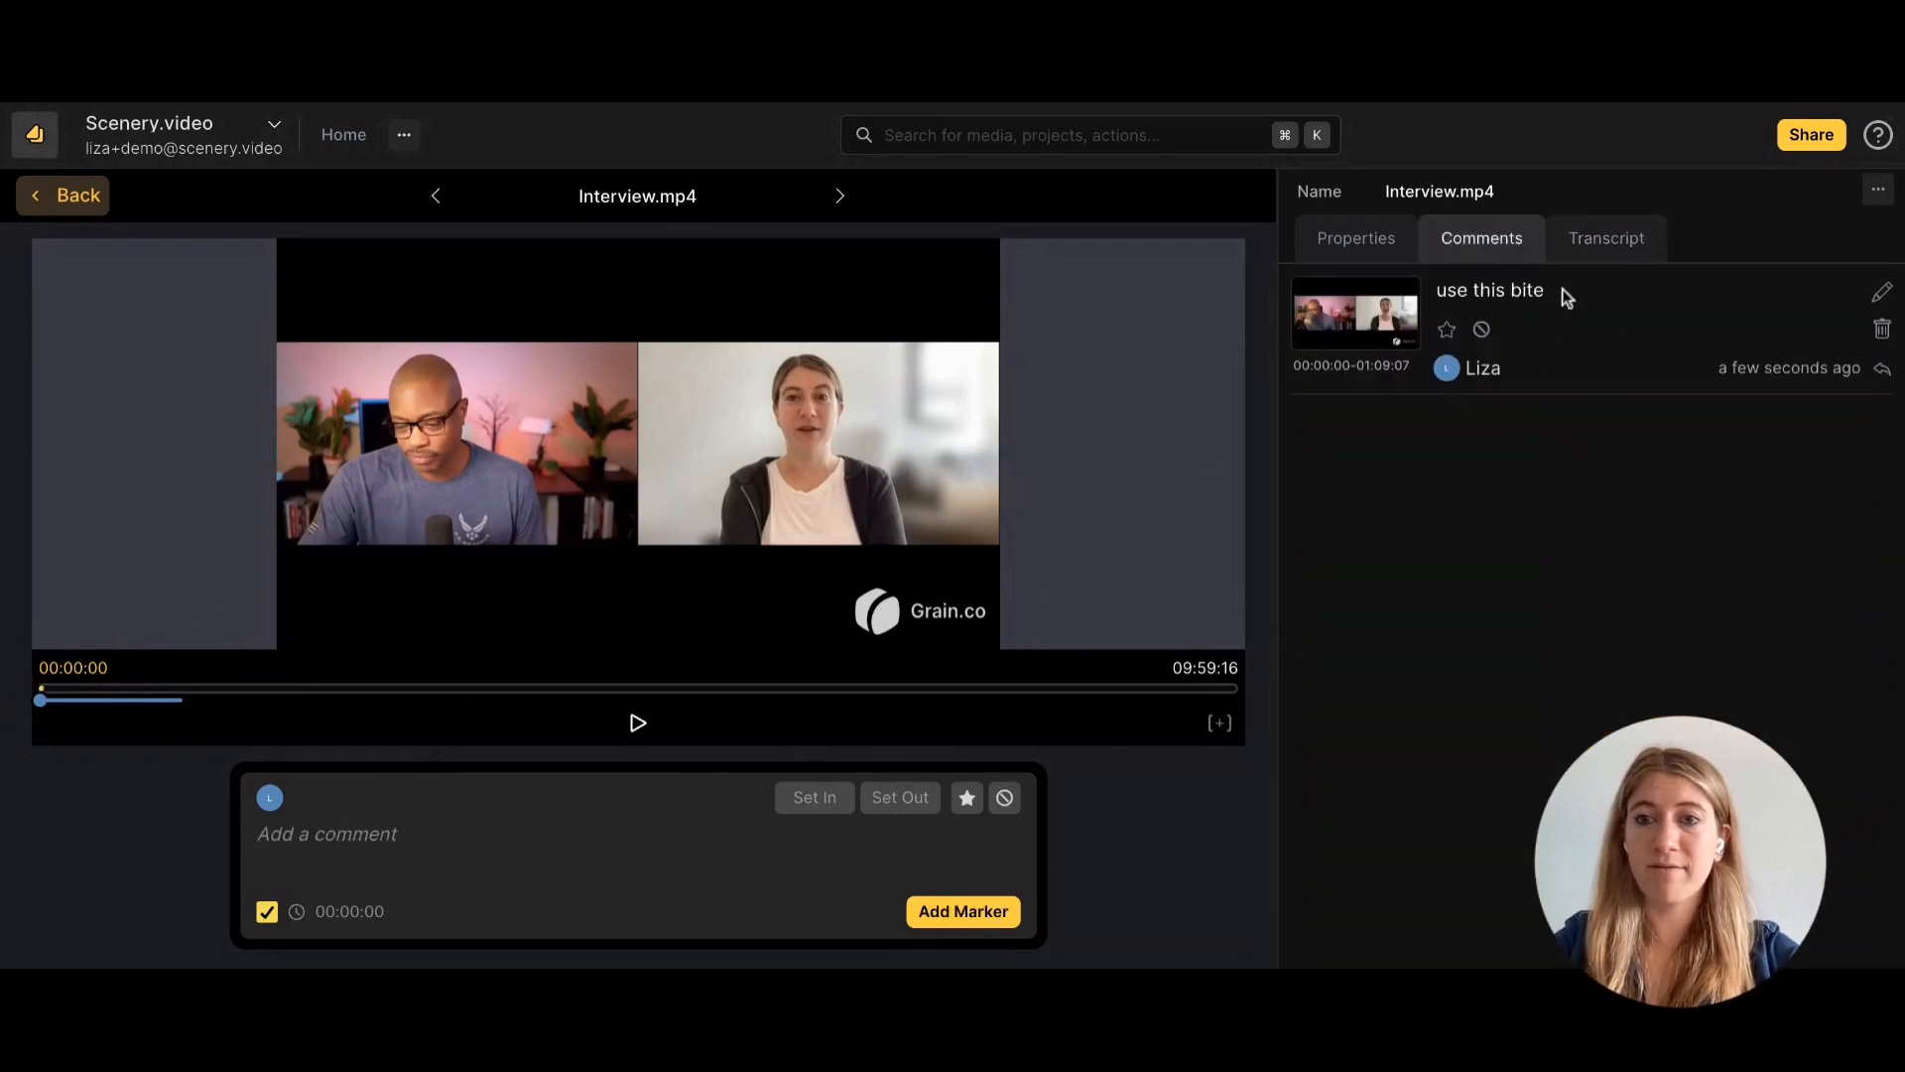
Select the 03:04:19–04:13:03 transcript passage and save it as a starred favourite comment.
{"action": "left_click", "coordinate": [1582, 262]}
{"action": "scroll", "coordinate": [1471, 704], "scroll_direction": "down", "scroll_amount": 10}
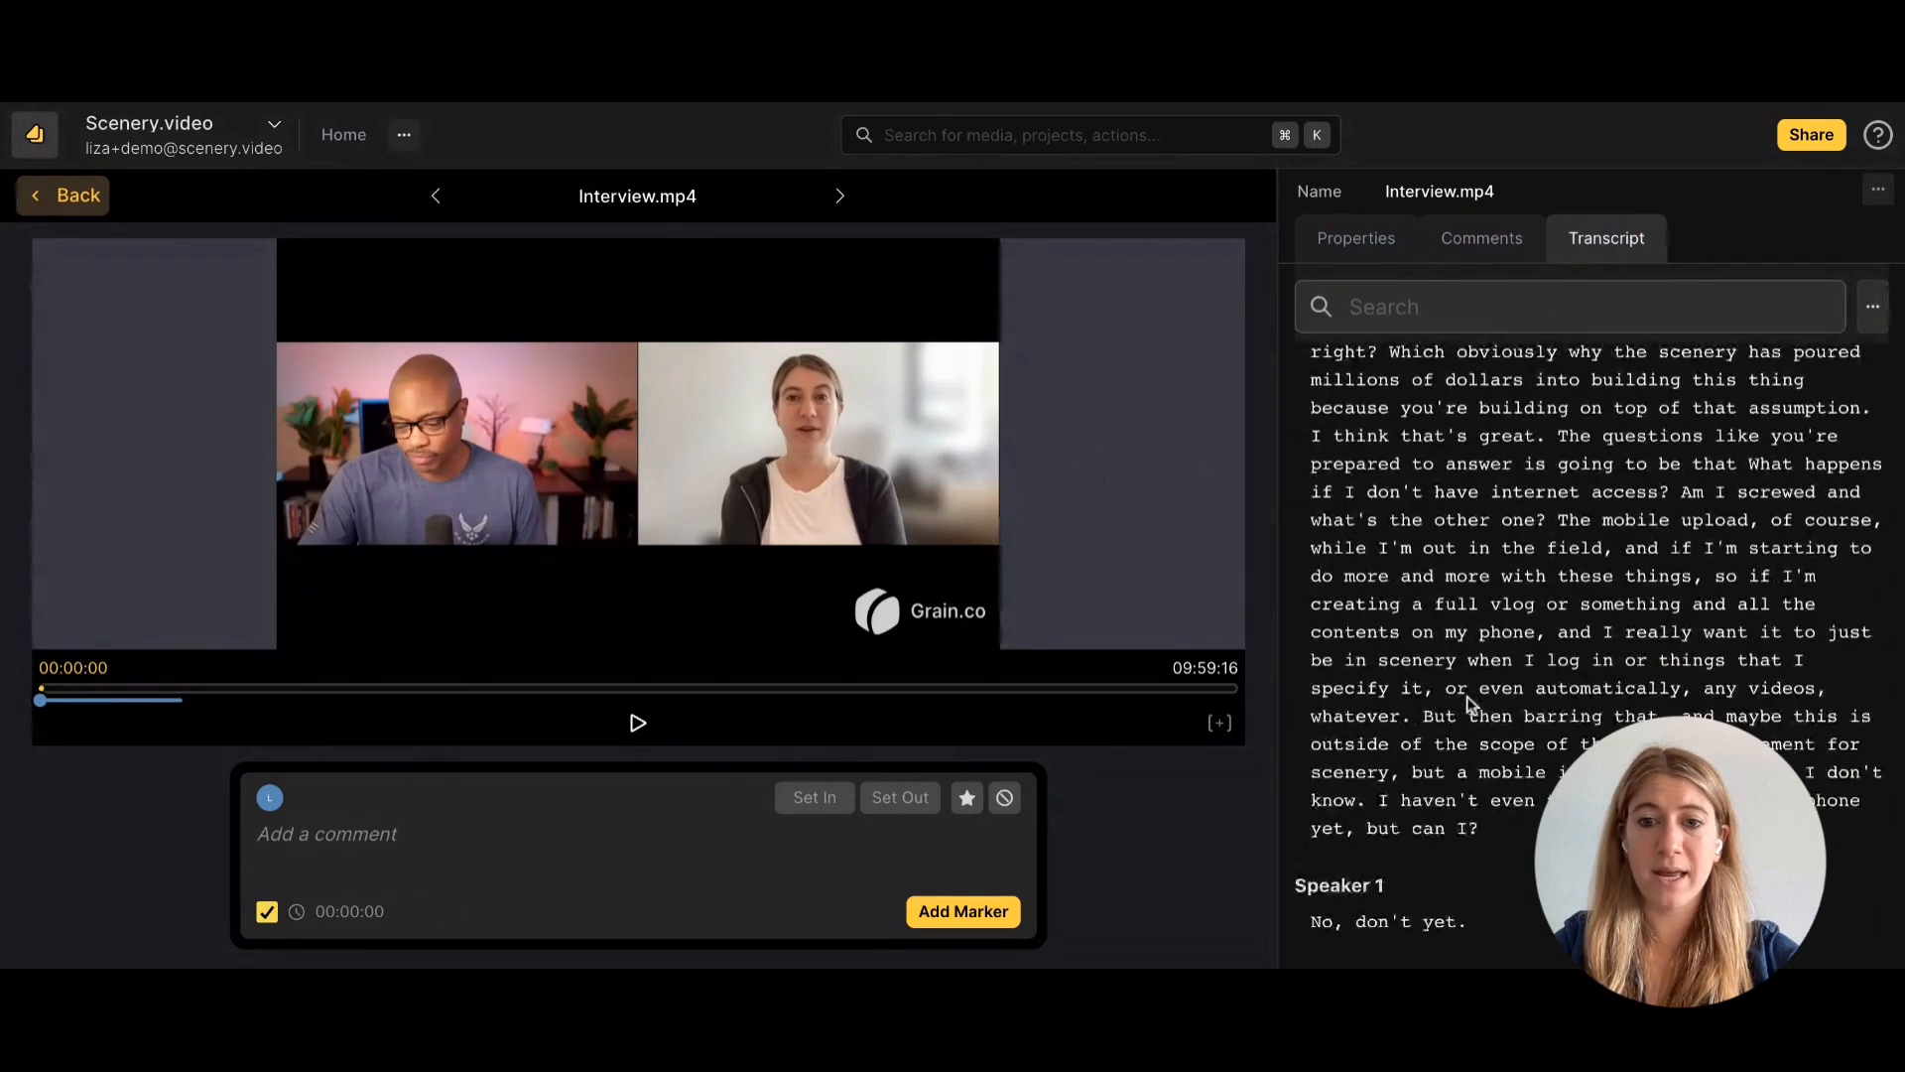
{"action": "scroll", "coordinate": [1472, 705], "scroll_direction": "down", "scroll_amount": 3}
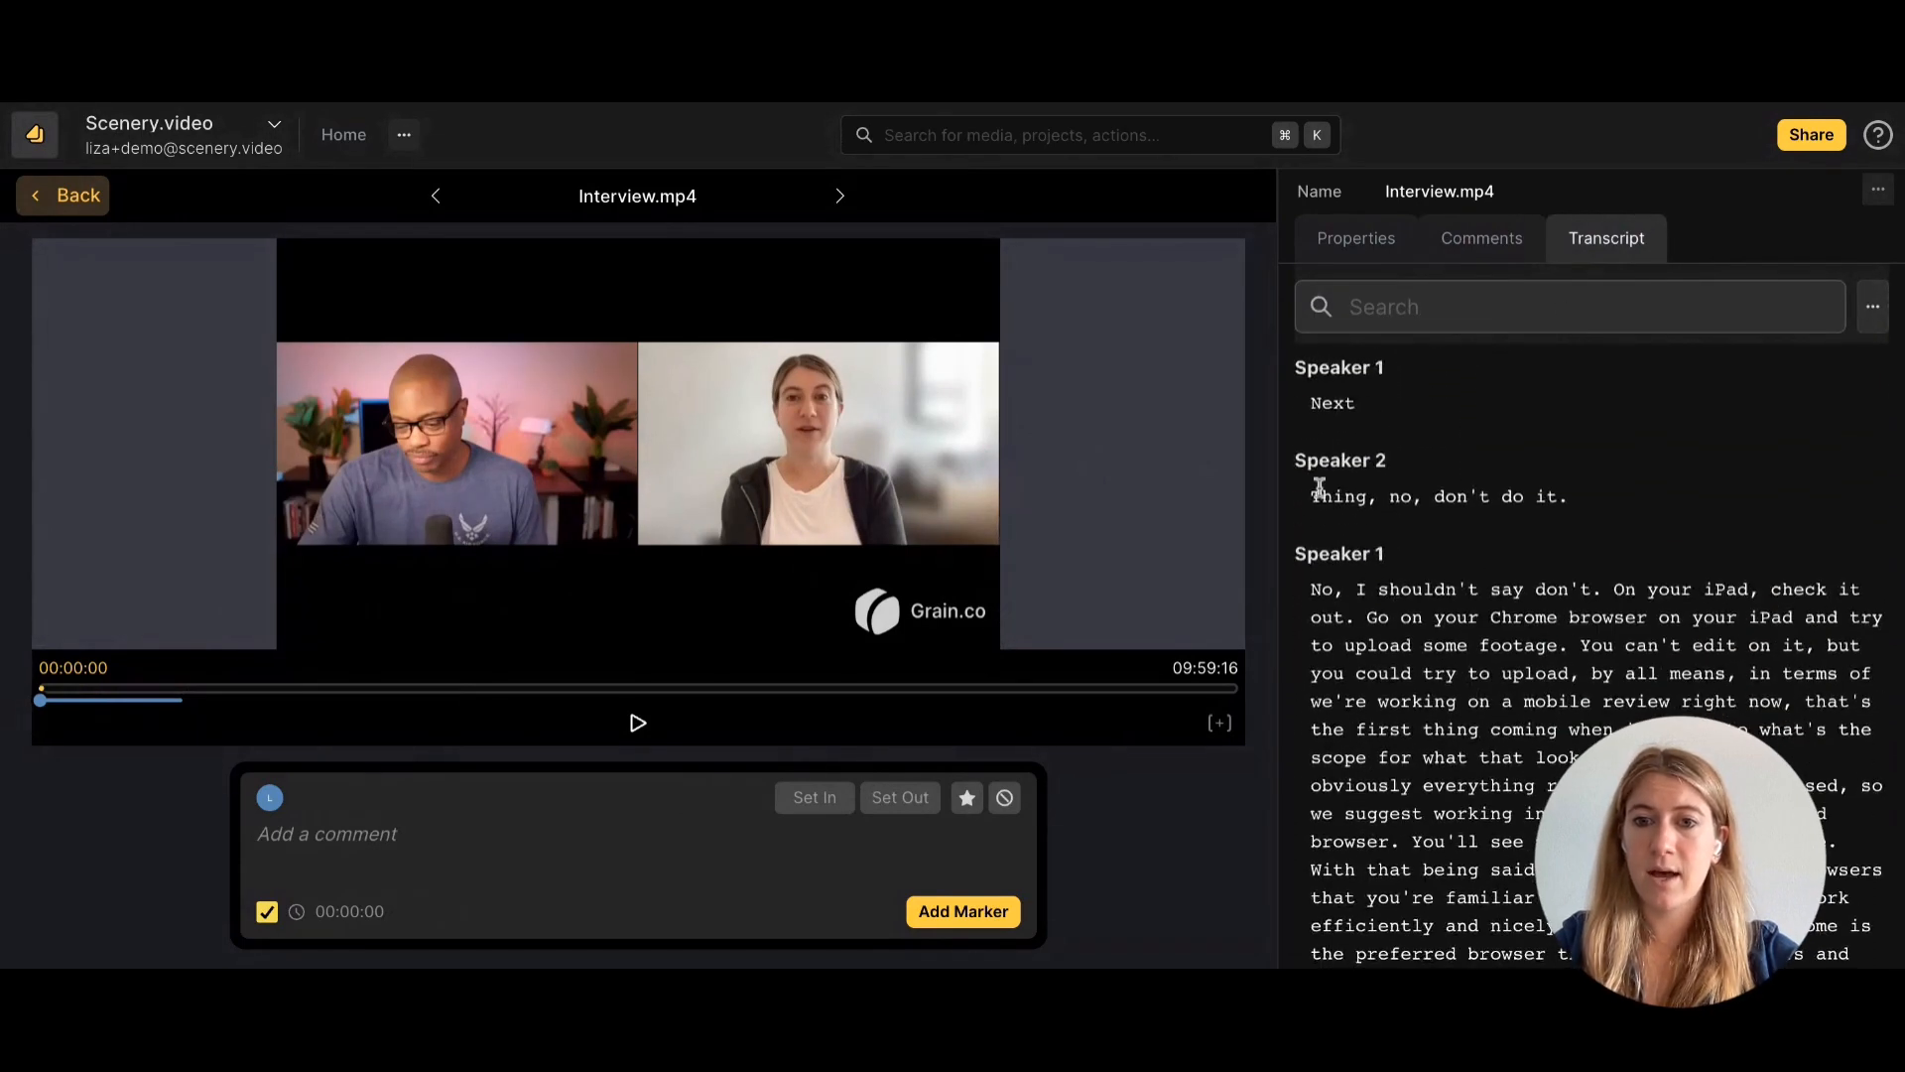
{"action": "left_click_drag", "start_coordinate": [1312, 496], "coordinate": [1472, 824]}
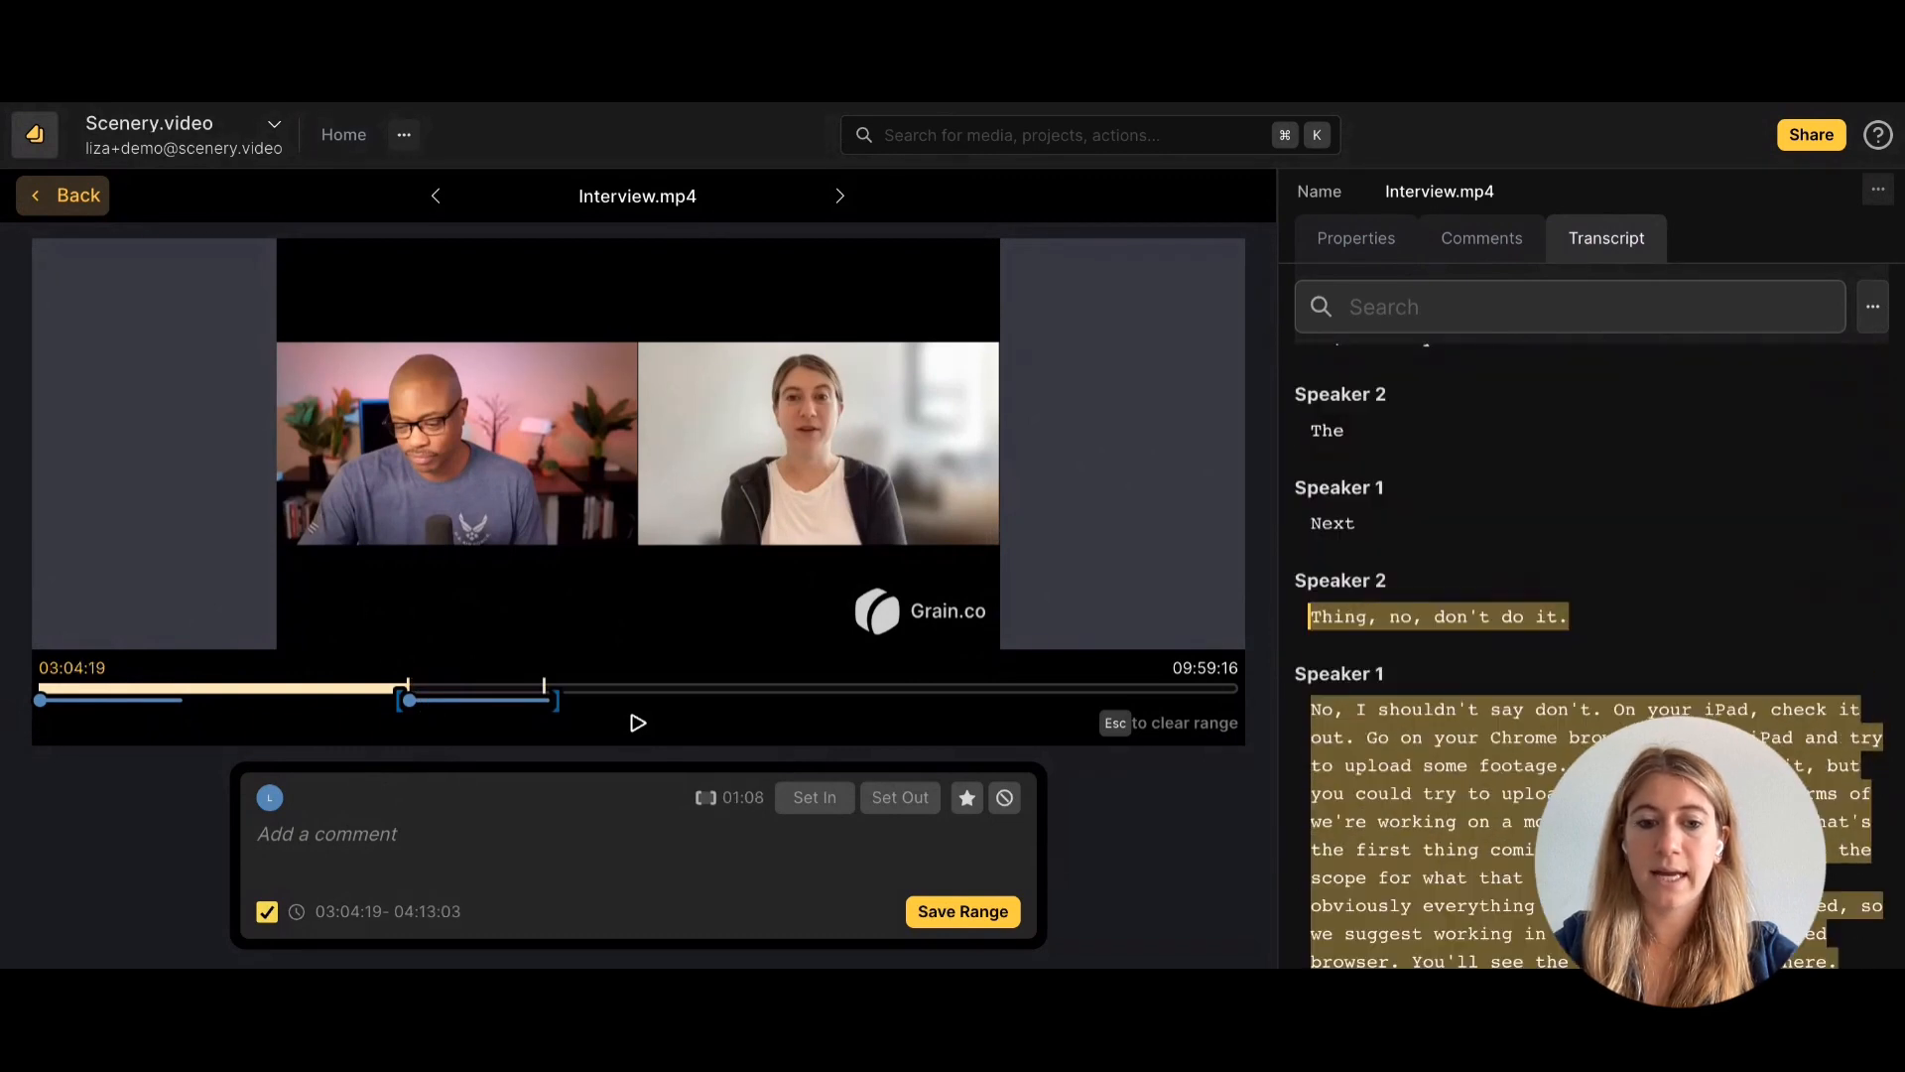
{"action": "scroll", "coordinate": [1522, 778], "scroll_direction": "down", "scroll_amount": 5}
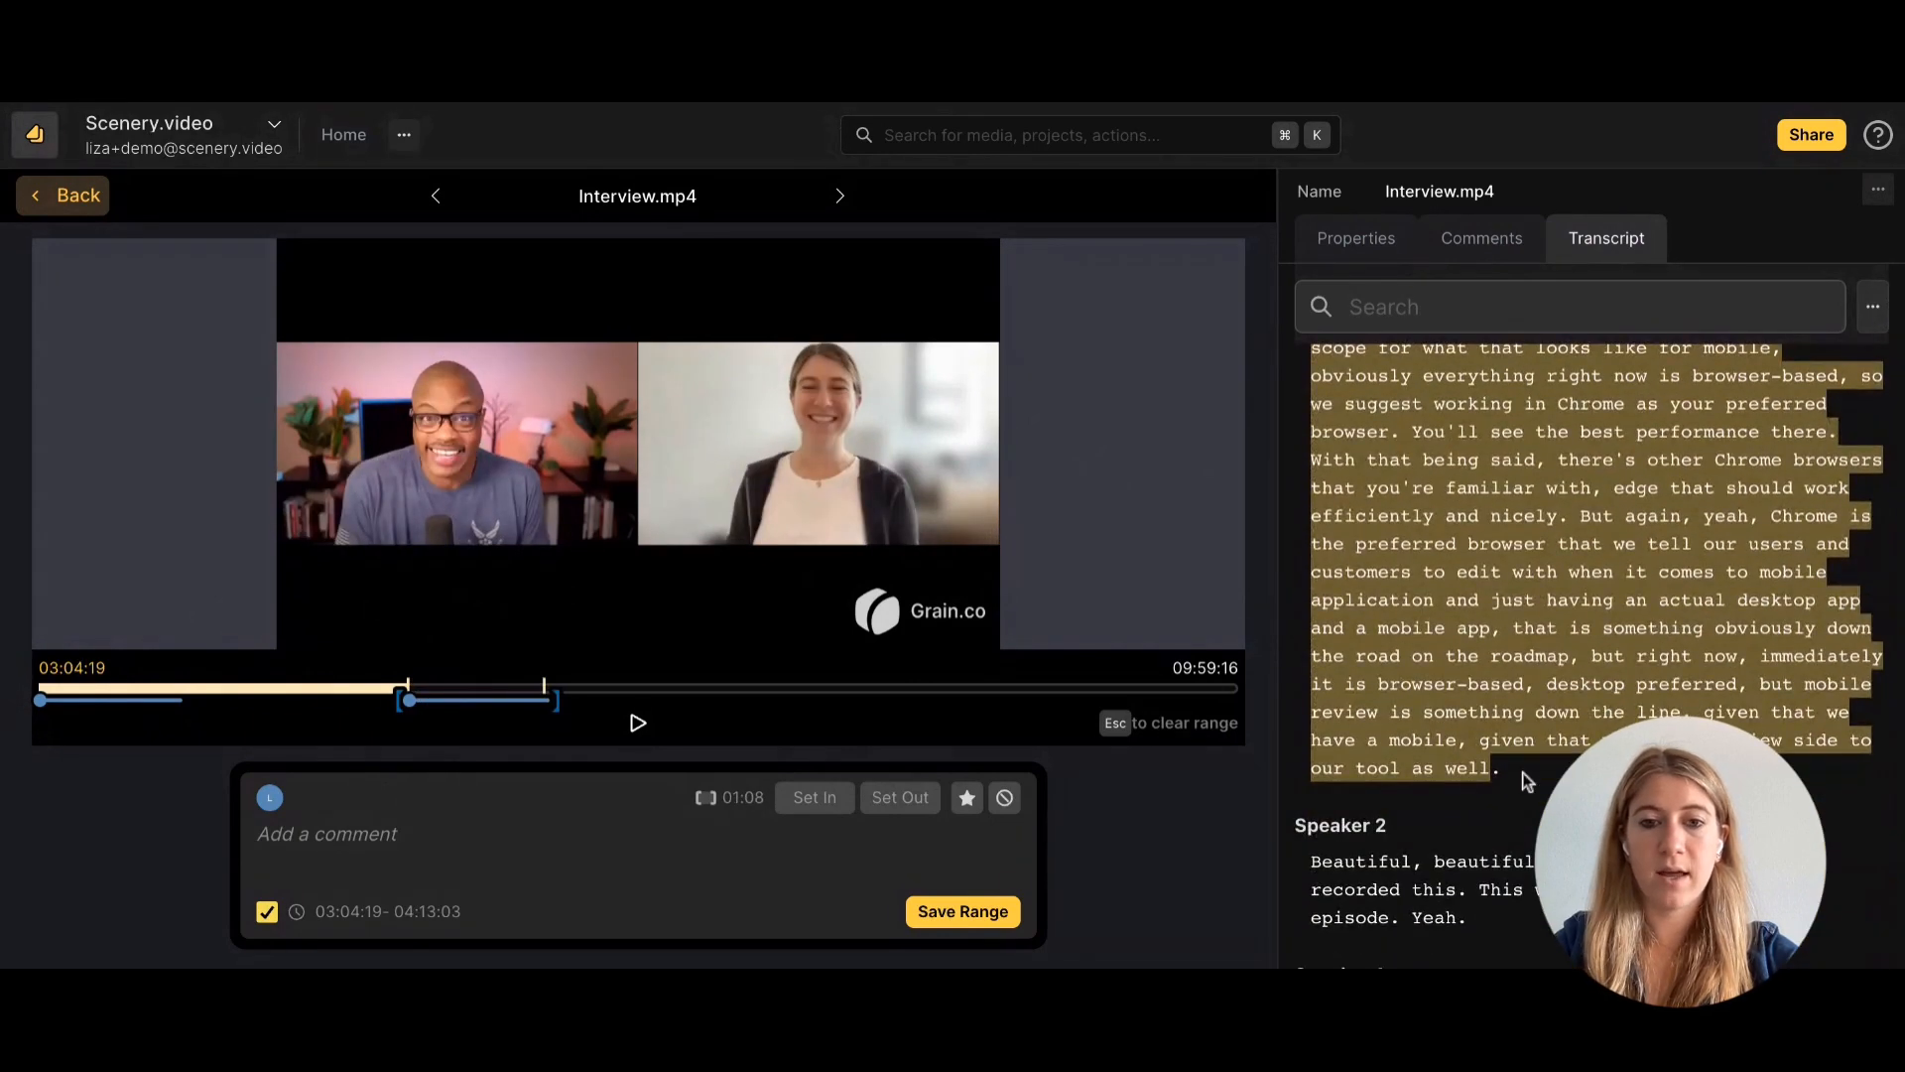
{"action": "left_click", "coordinate": [967, 798]}
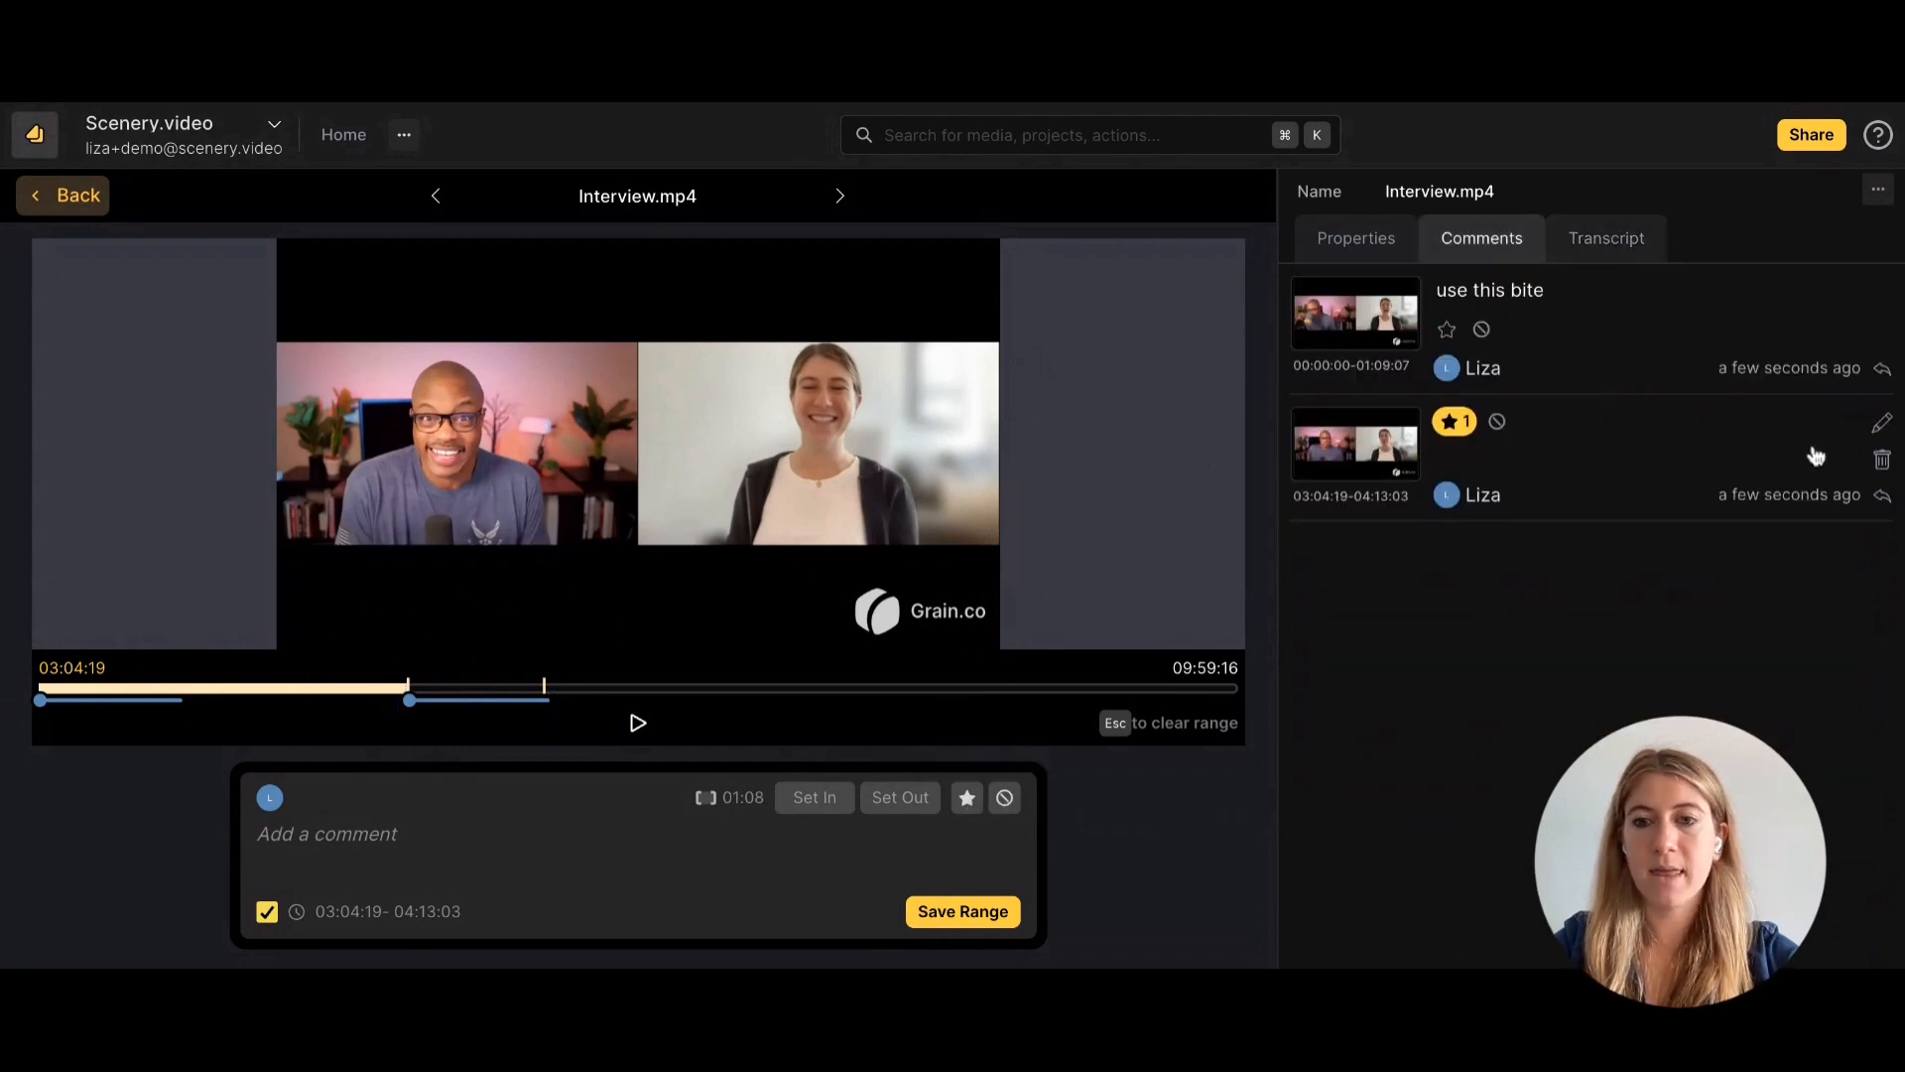
{"action": "mouse_move", "coordinate": [1453, 426]}
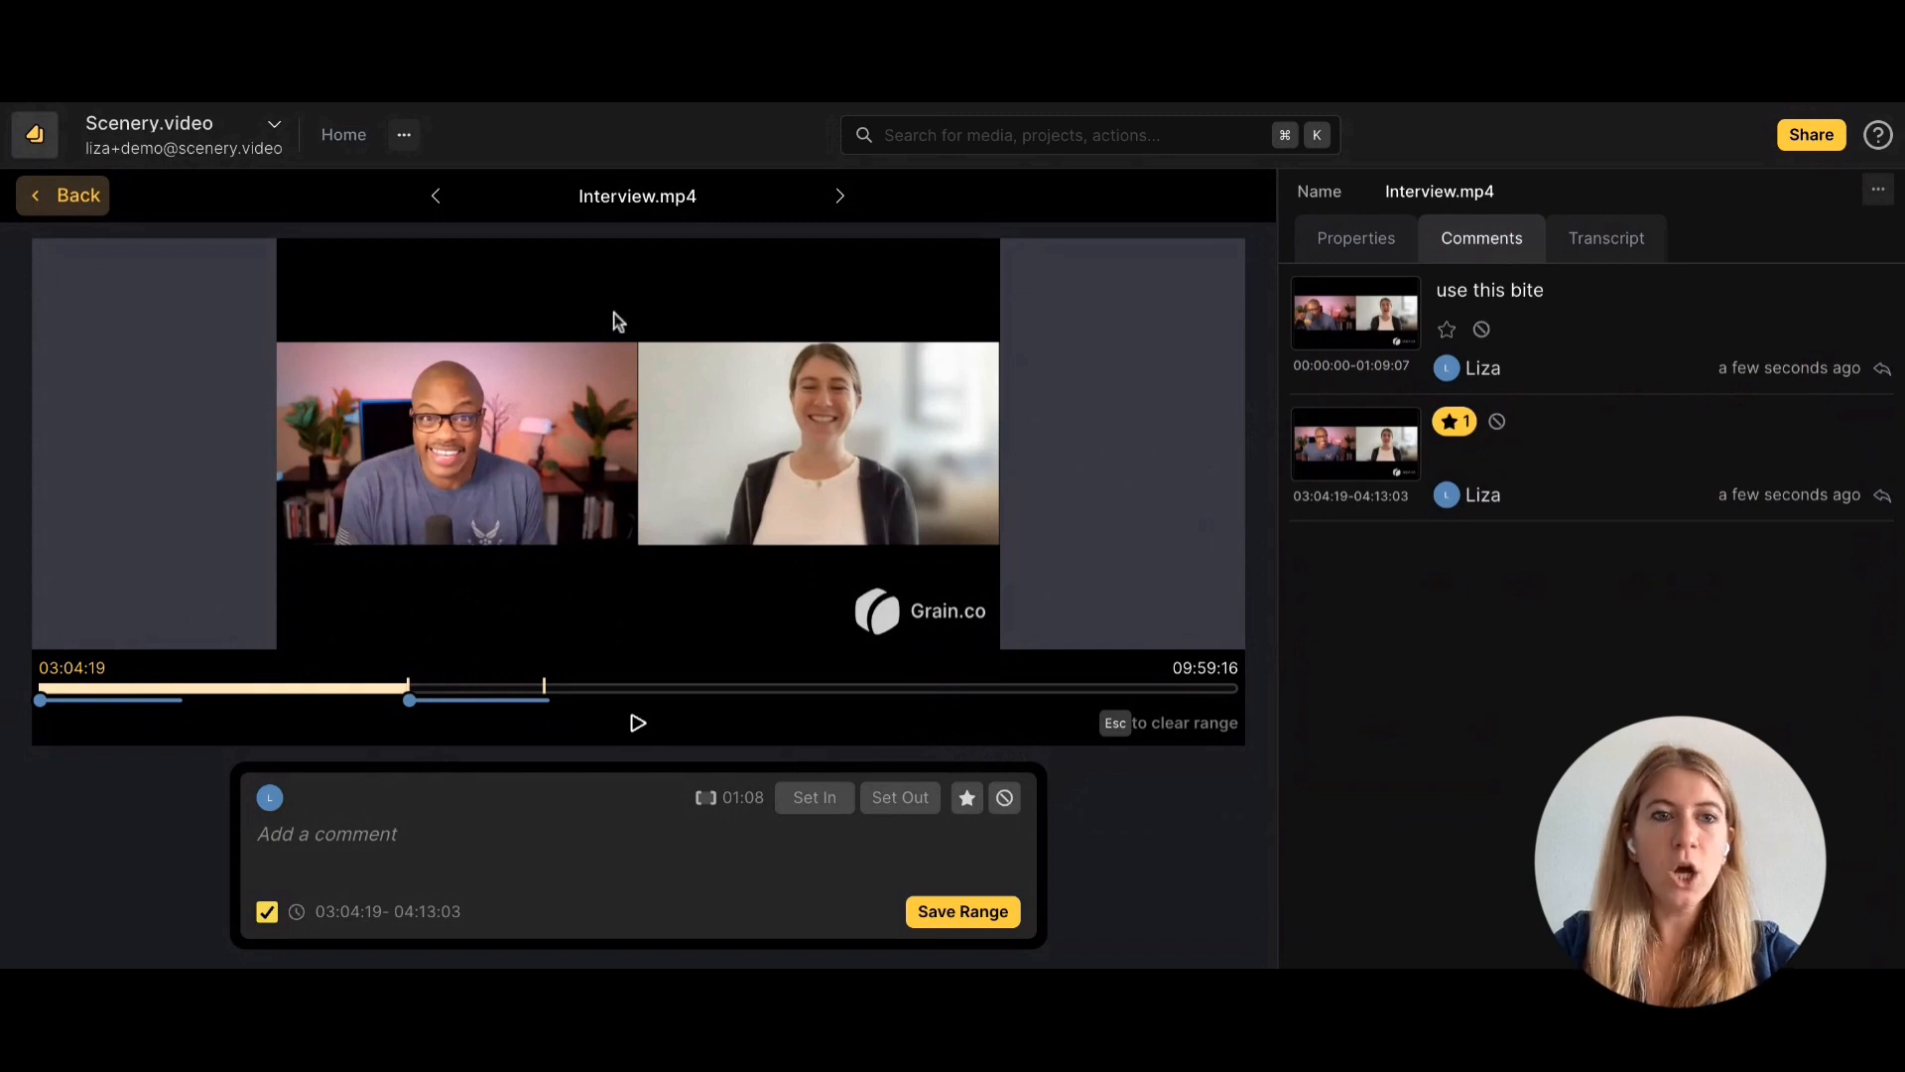
Switch to Frederick Van Clip.mp4, return to the Interview assets, and show its transcript.
{"action": "left_click", "coordinate": [437, 198]}
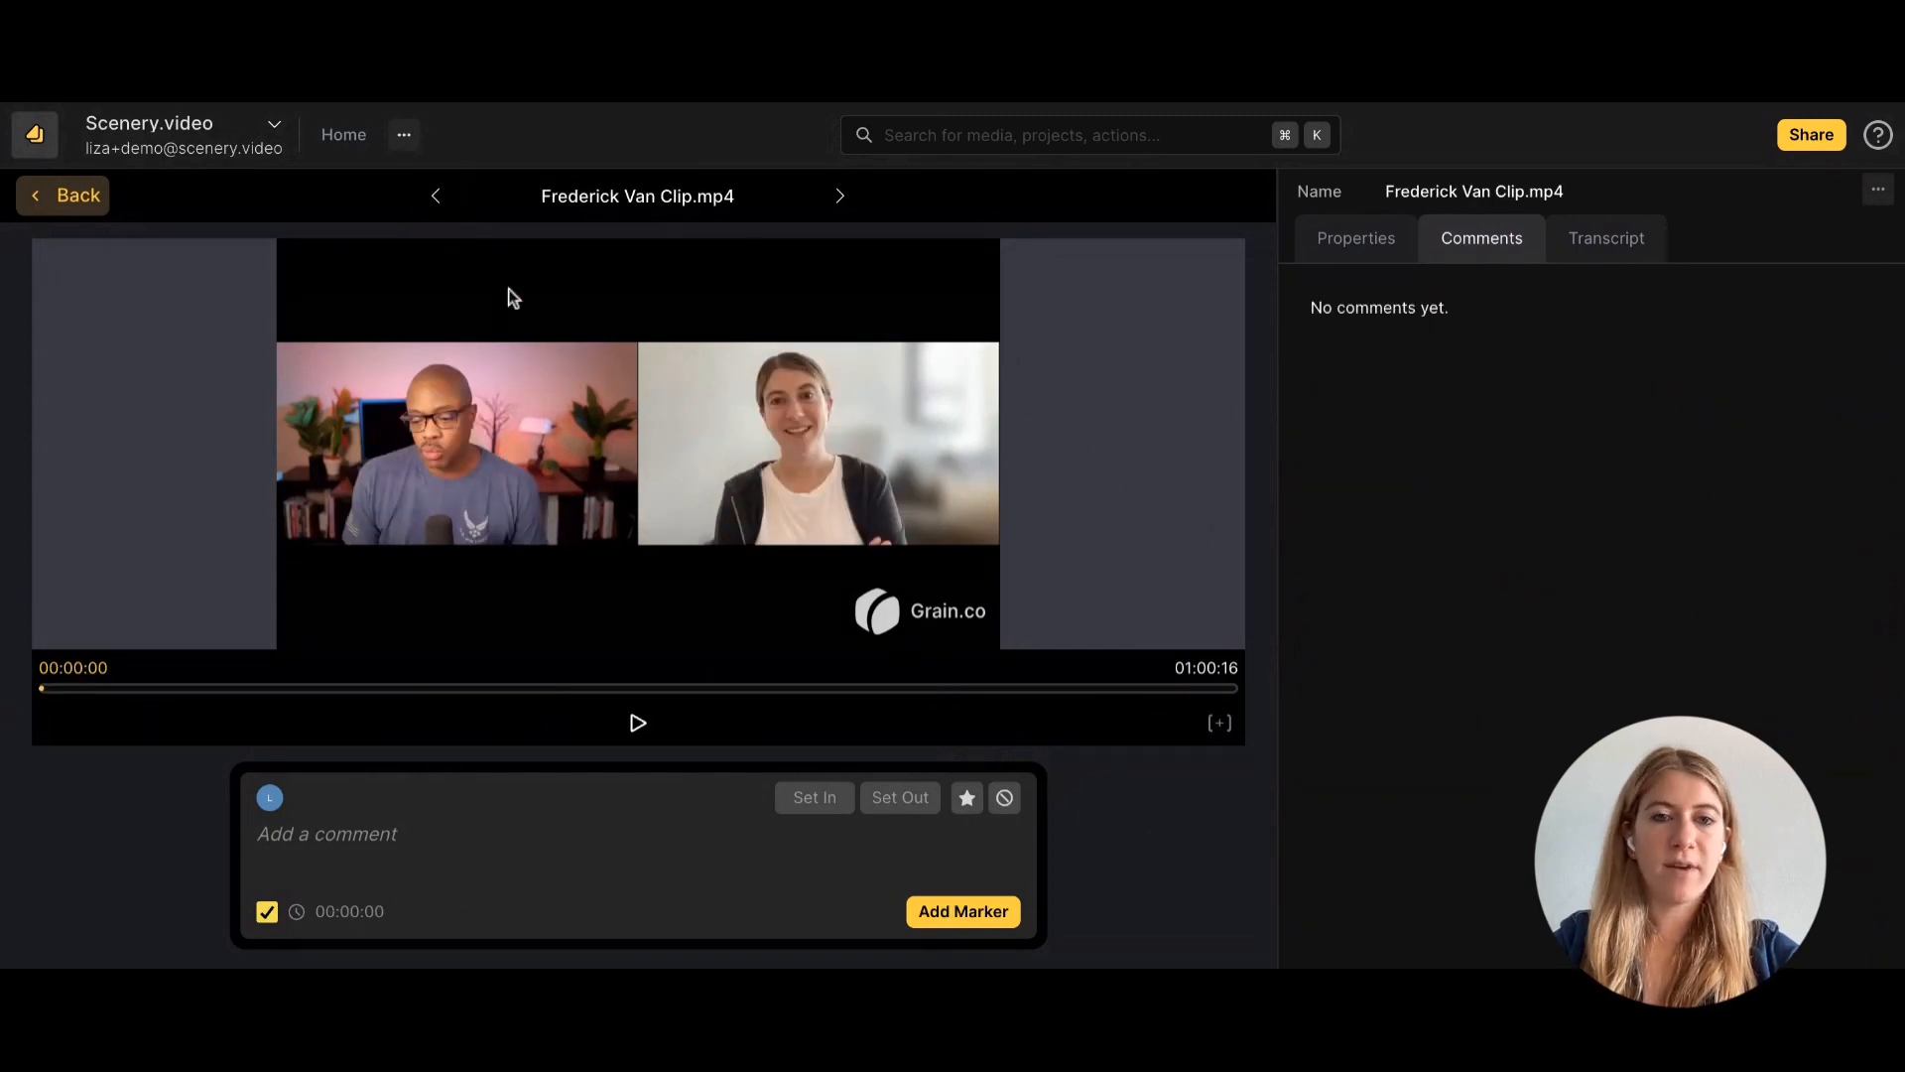
{"action": "left_click", "coordinate": [85, 205]}
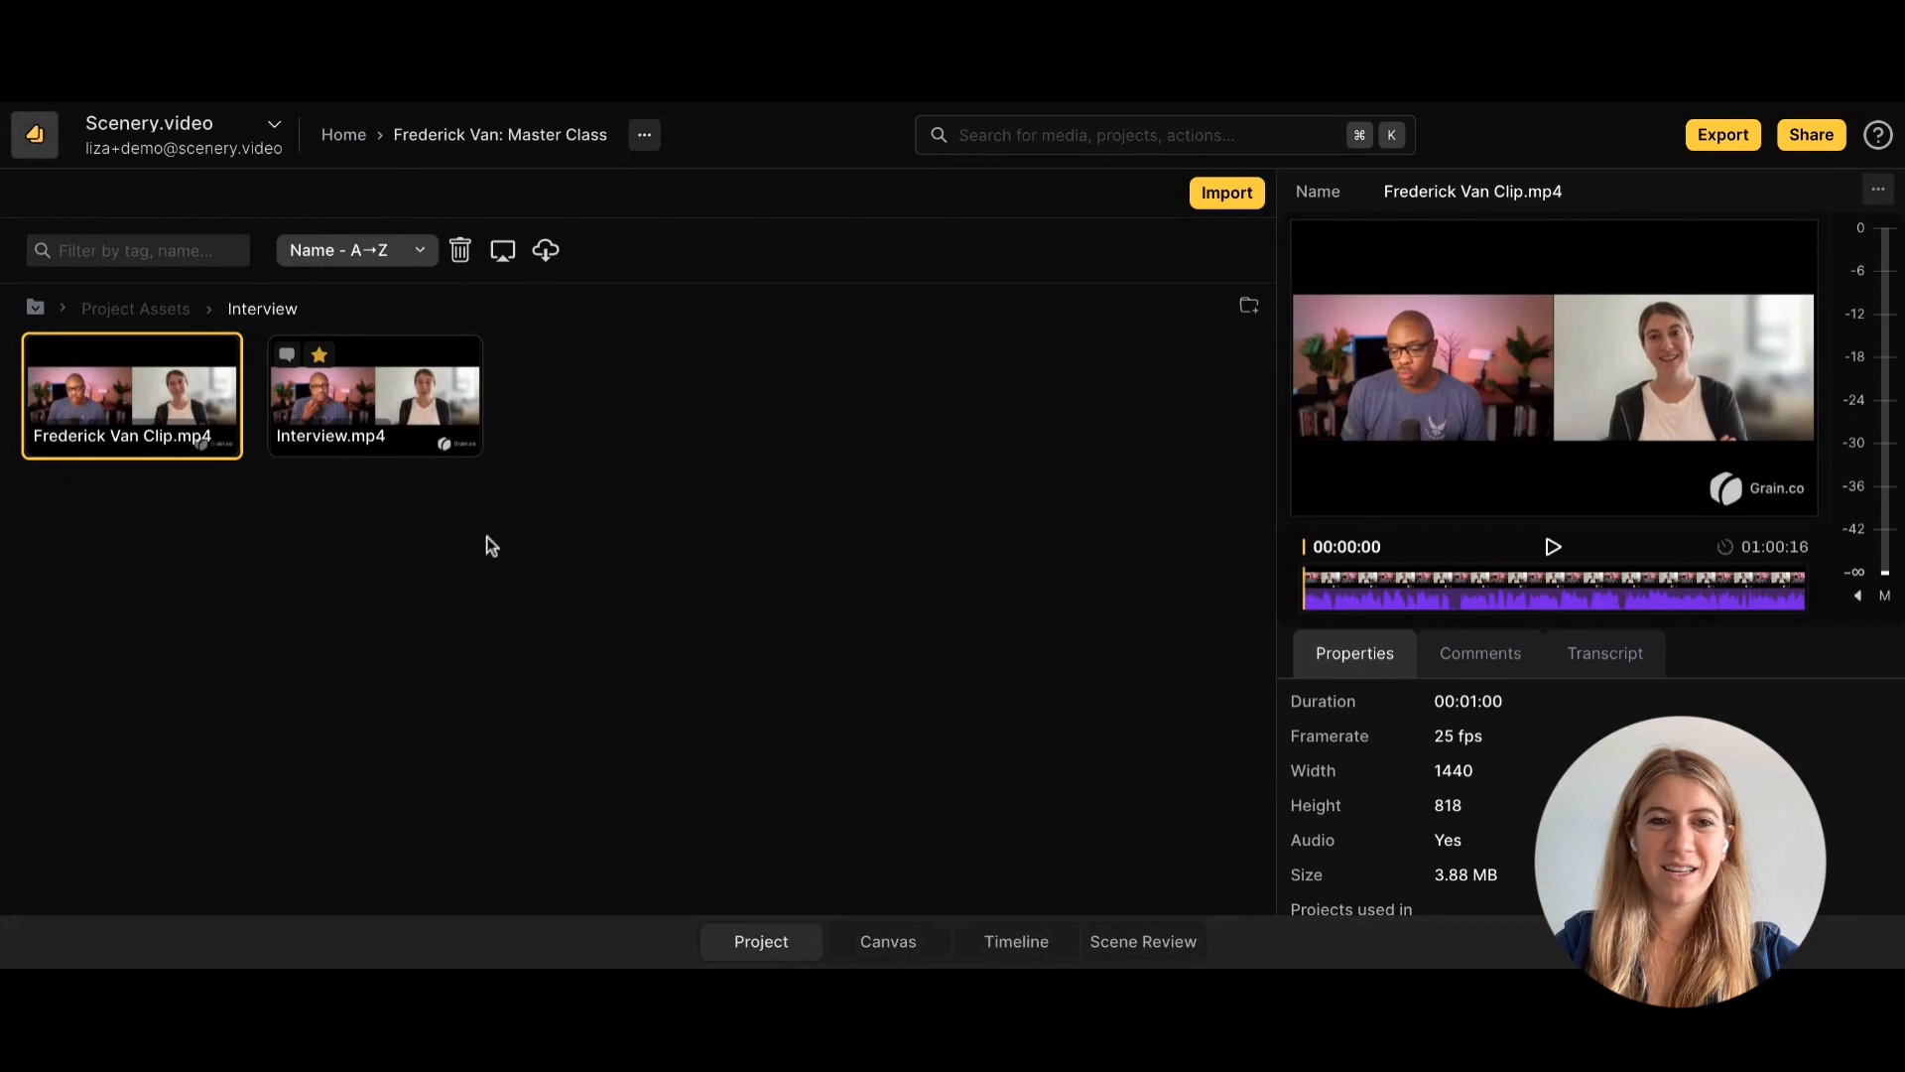
{"action": "left_click", "coordinate": [1573, 652]}
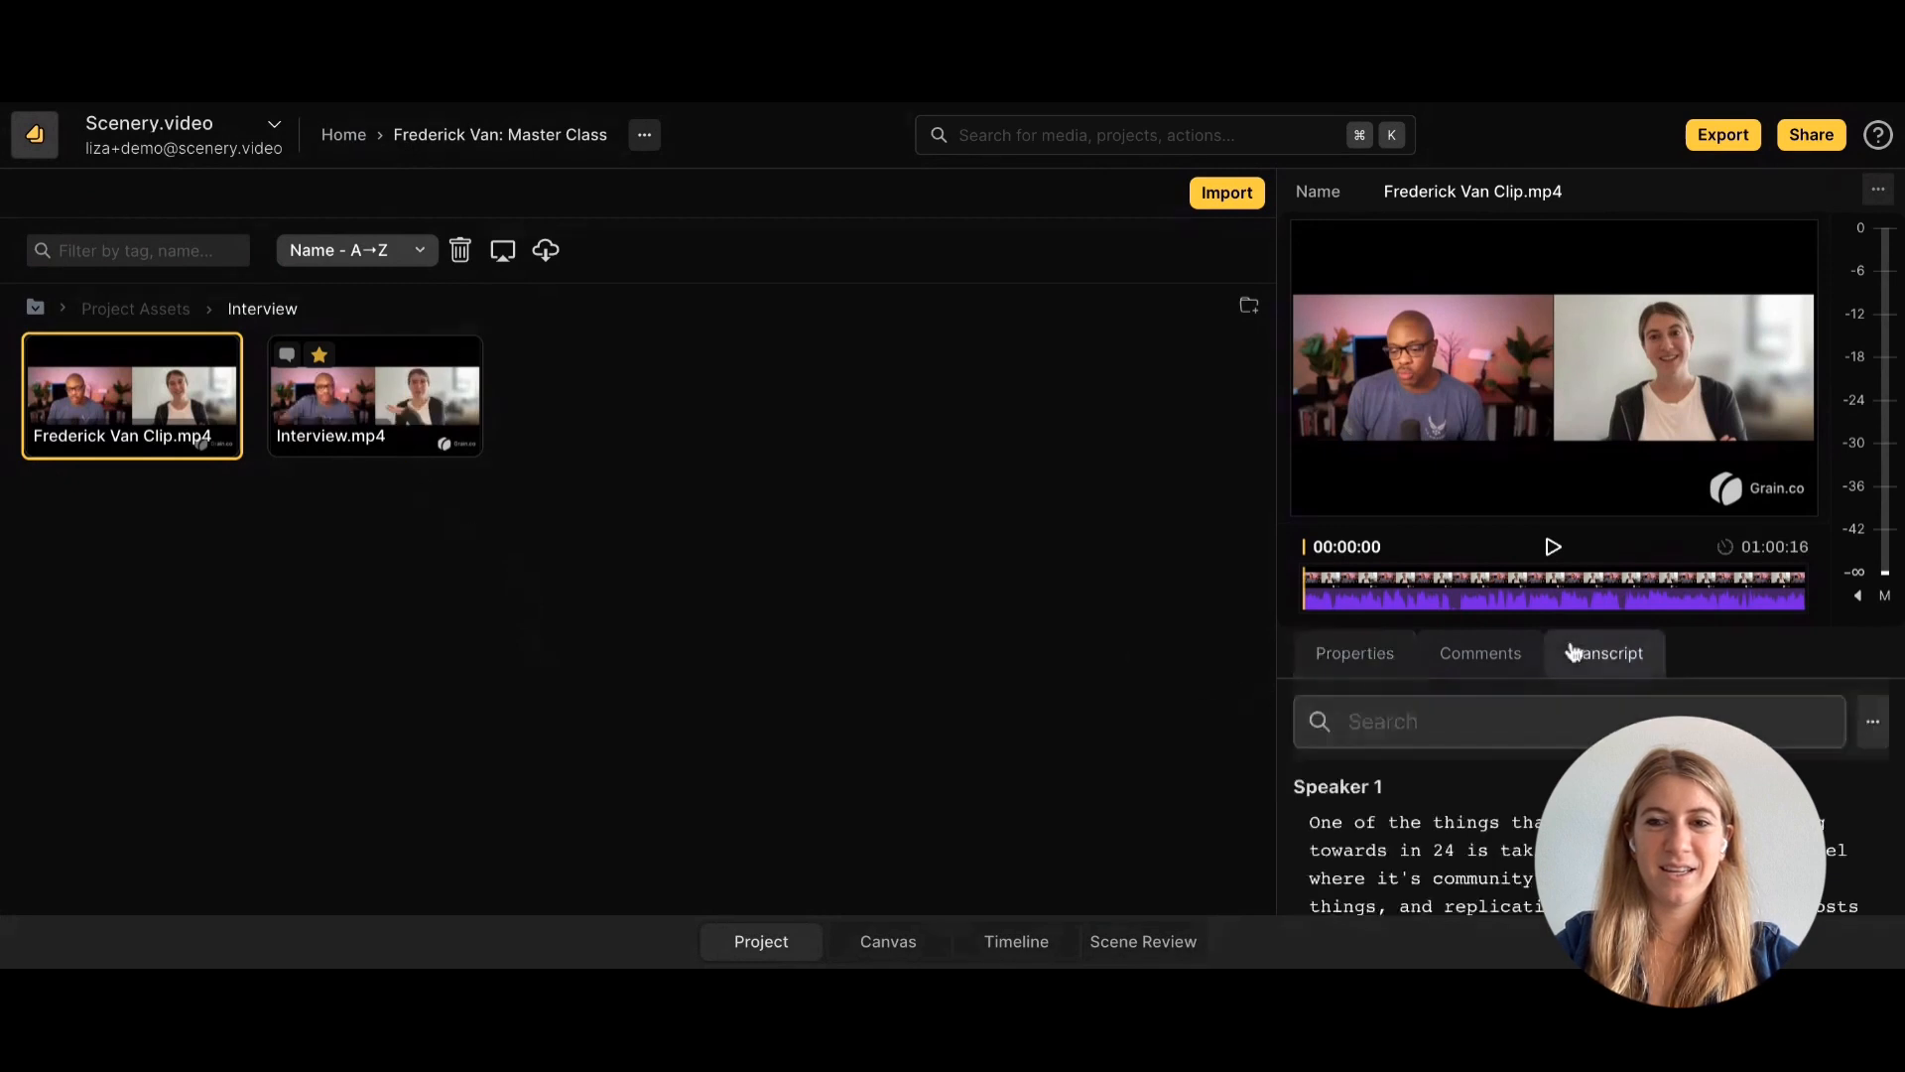
{"action": "scroll", "coordinate": [1531, 798], "scroll_direction": "down", "scroll_amount": 1}
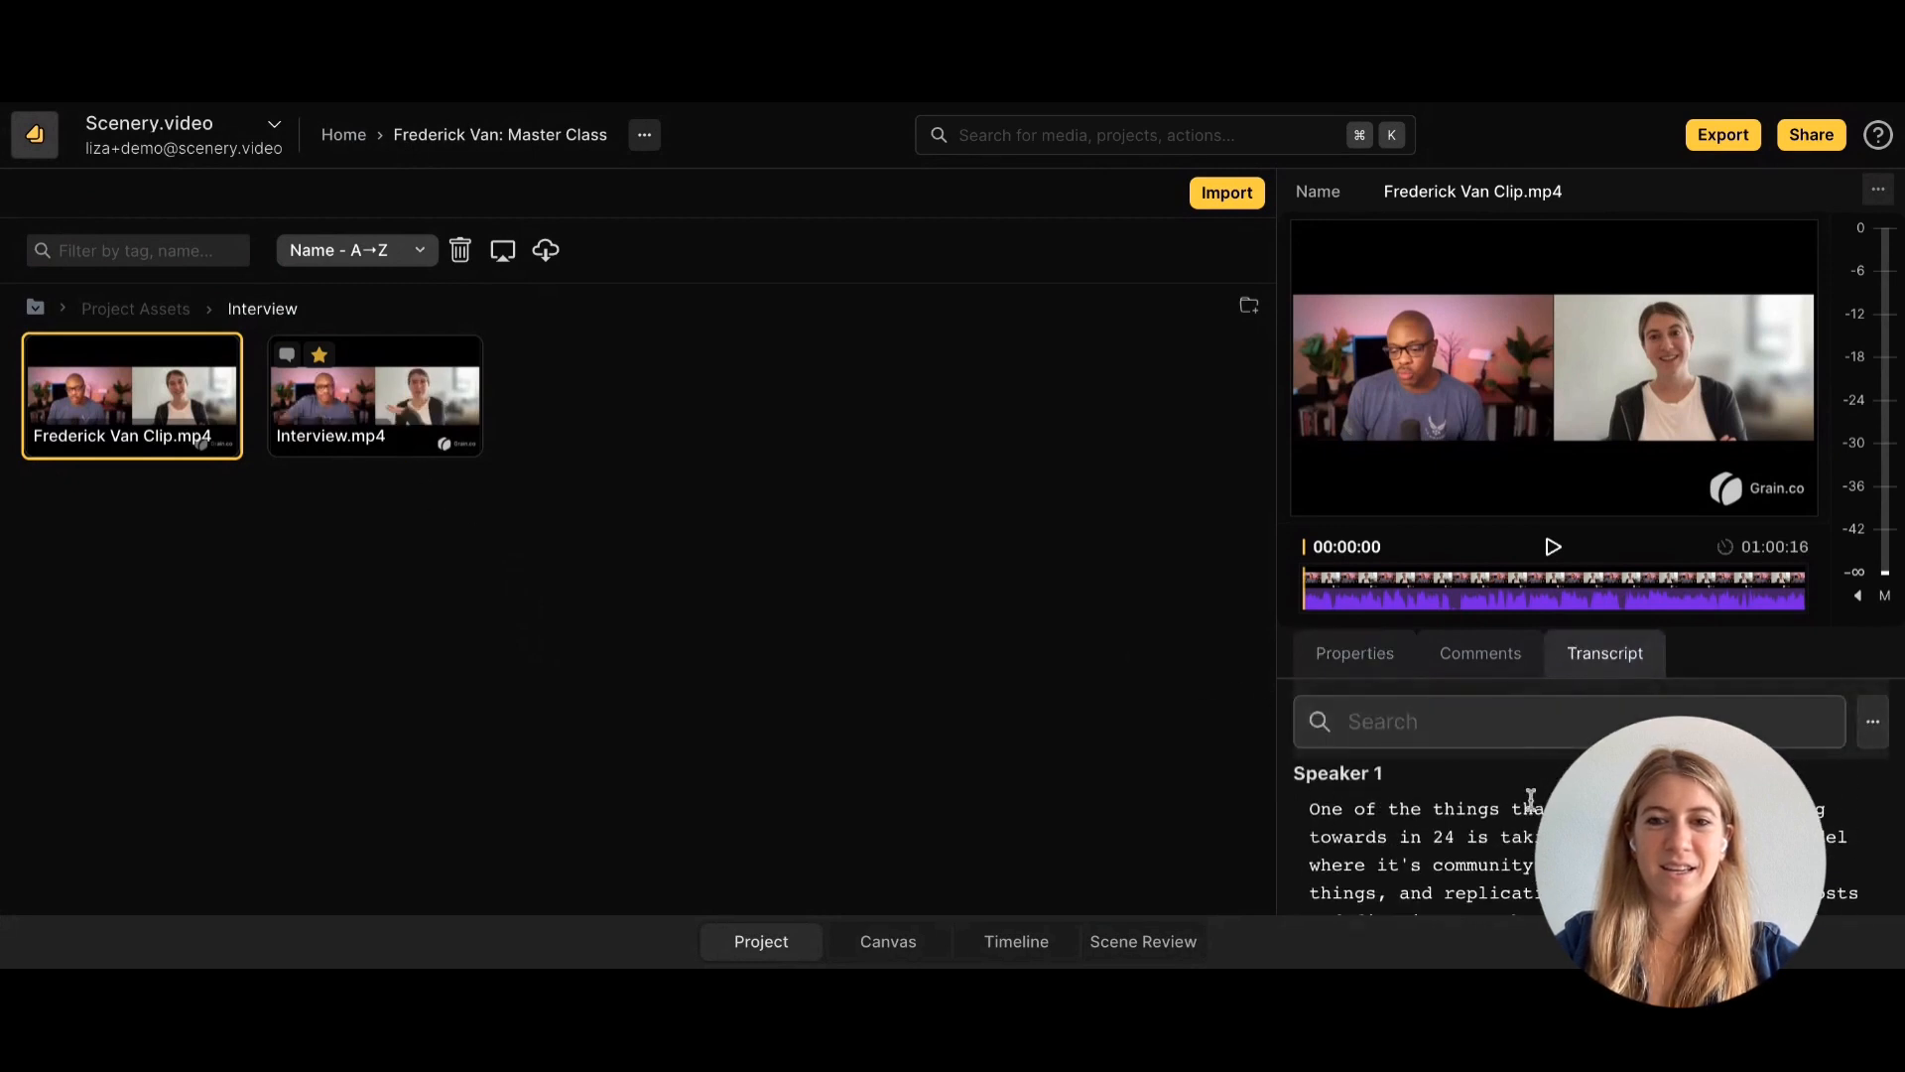
{"action": "scroll", "coordinate": [1405, 800], "scroll_direction": "down", "scroll_amount": 5}
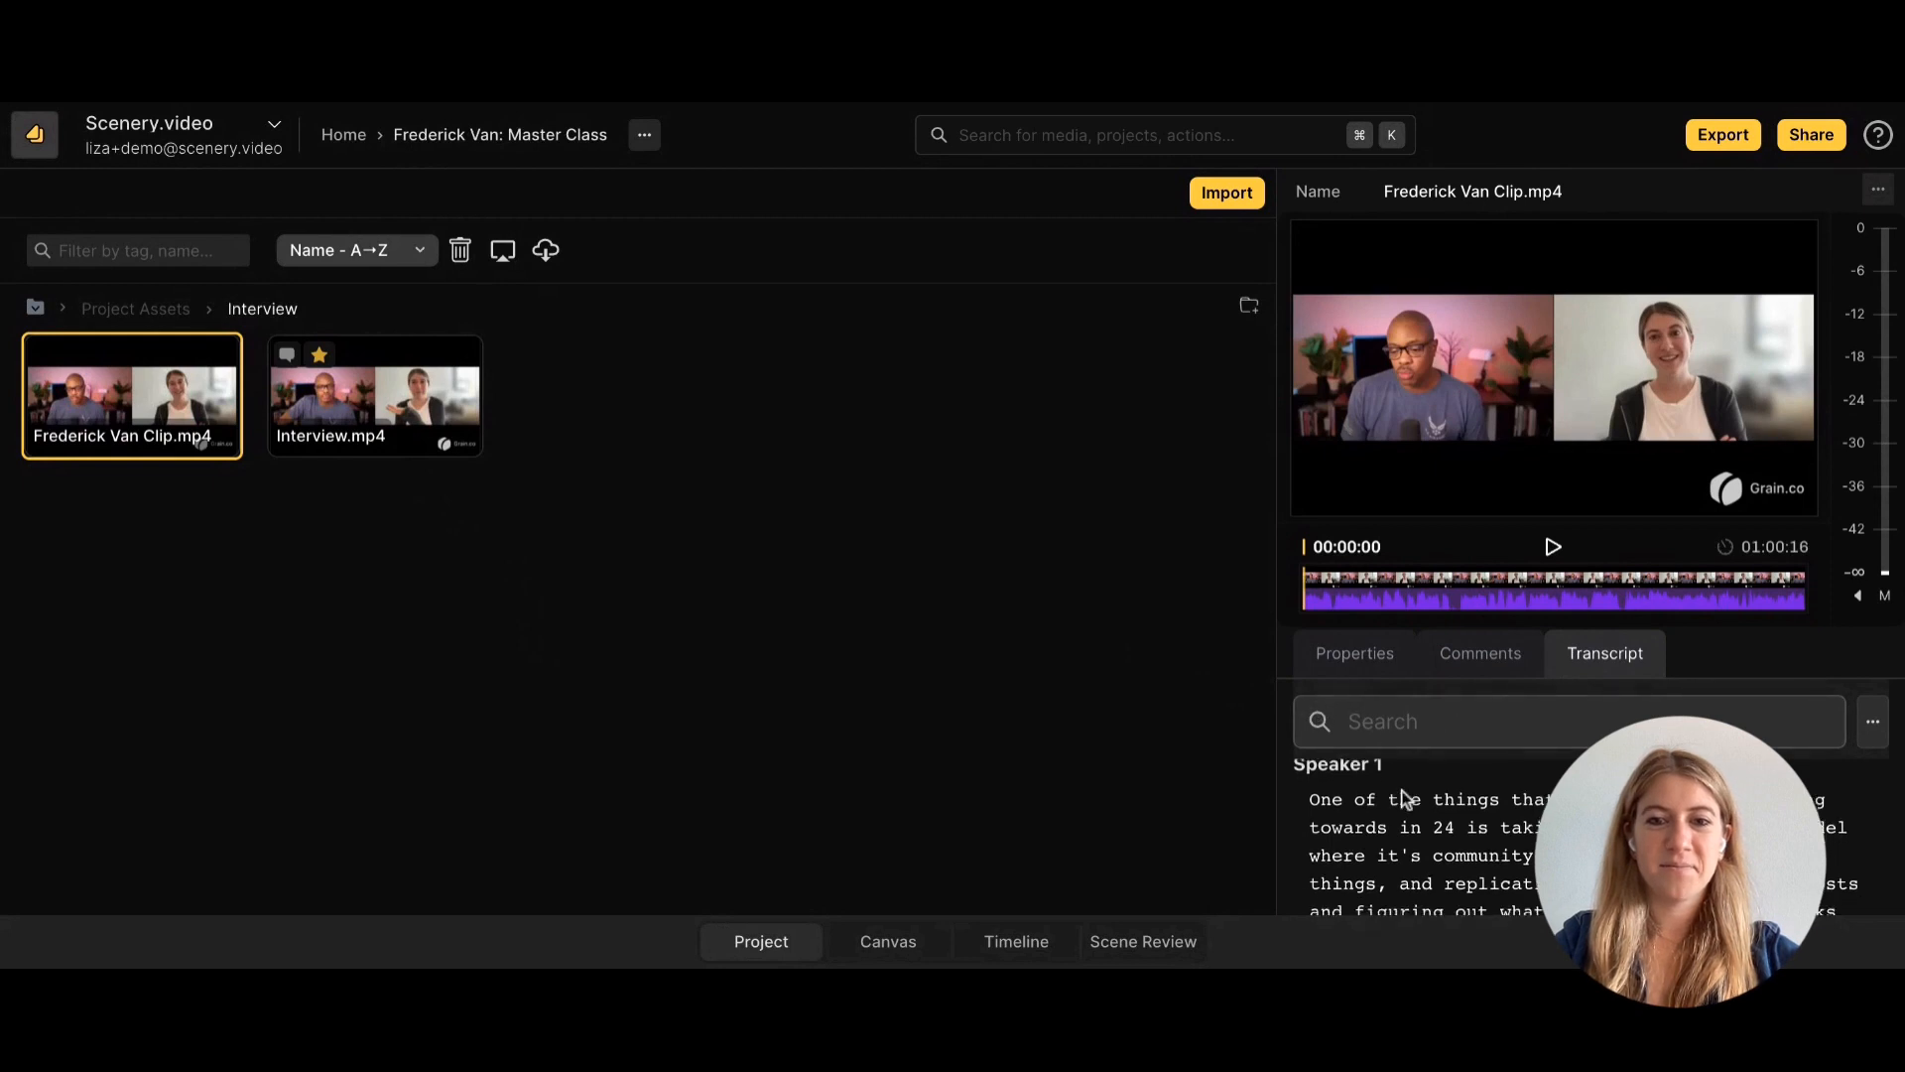
{"action": "scroll", "coordinate": [1405, 800], "scroll_direction": "up", "scroll_amount": 5}
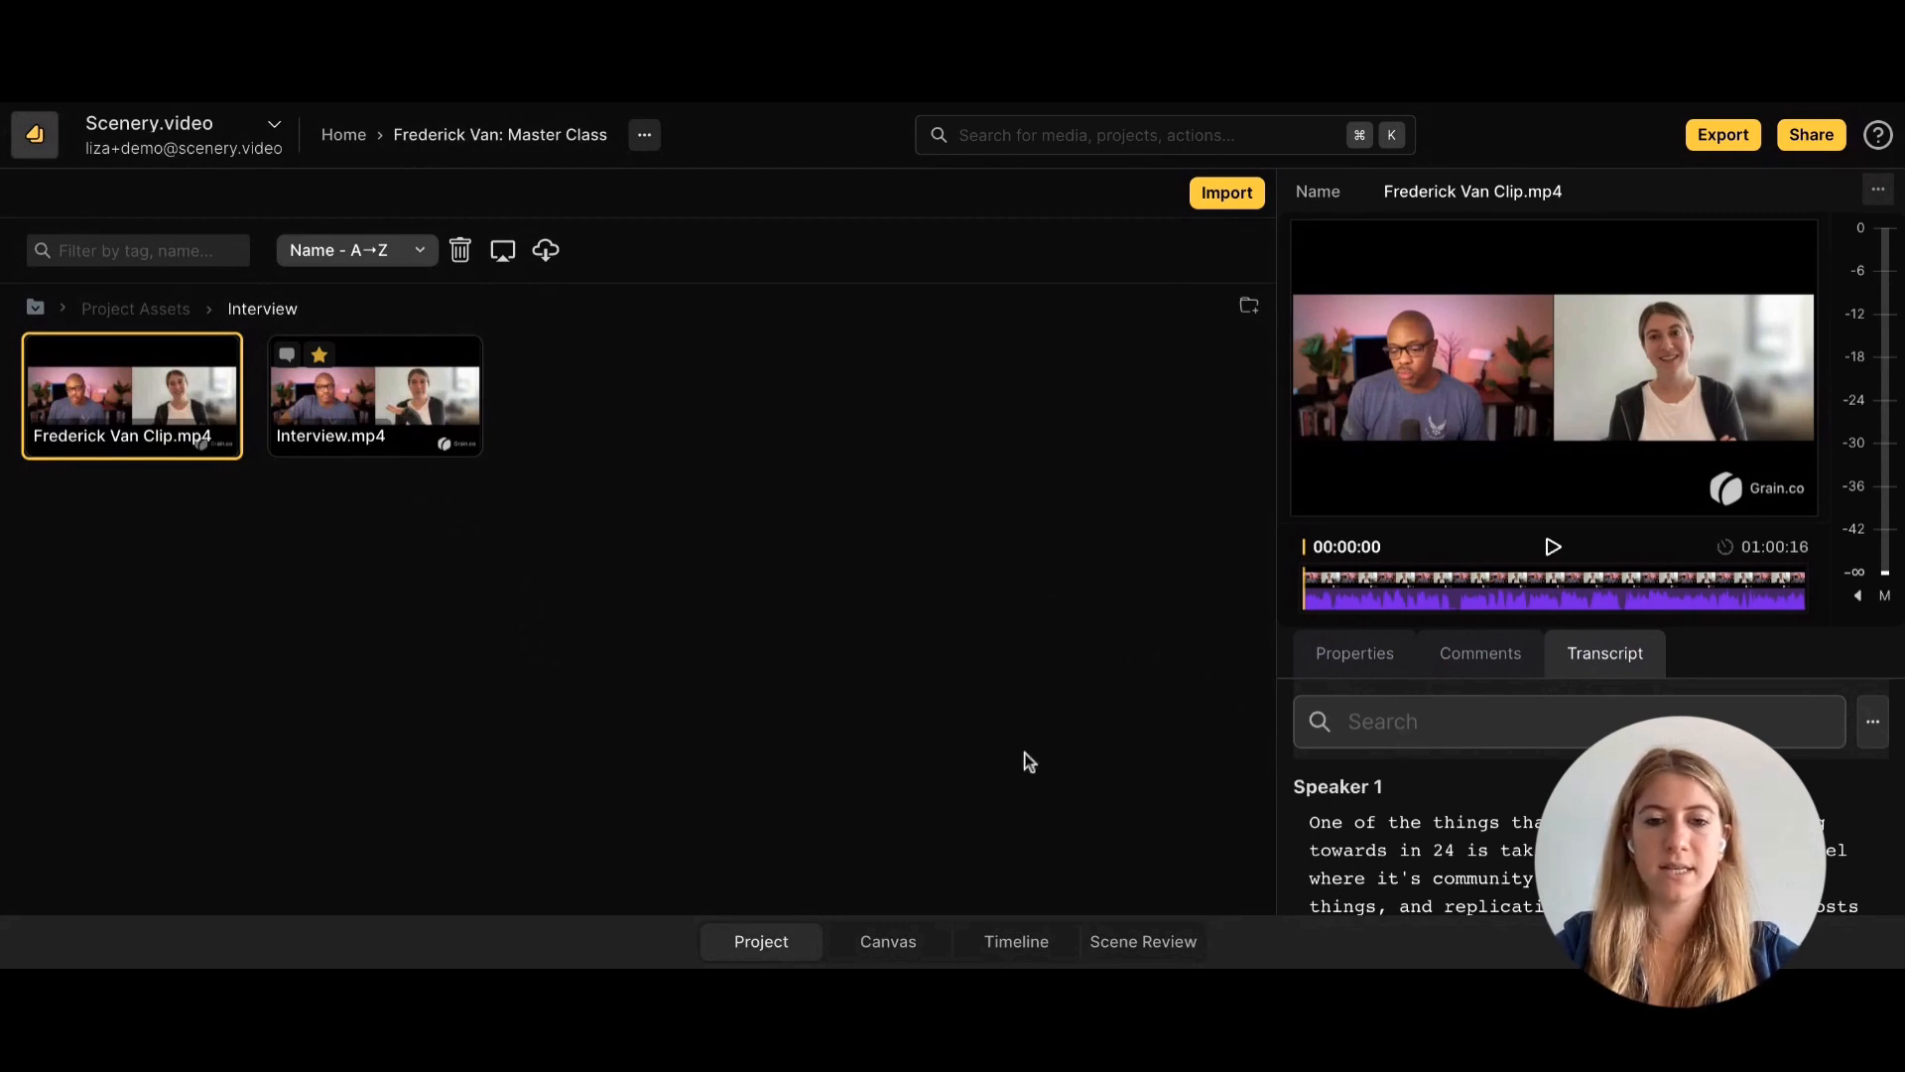
Open Scene 1's timeline, then browse up to the team's collections.
{"action": "left_click", "coordinate": [1007, 943]}
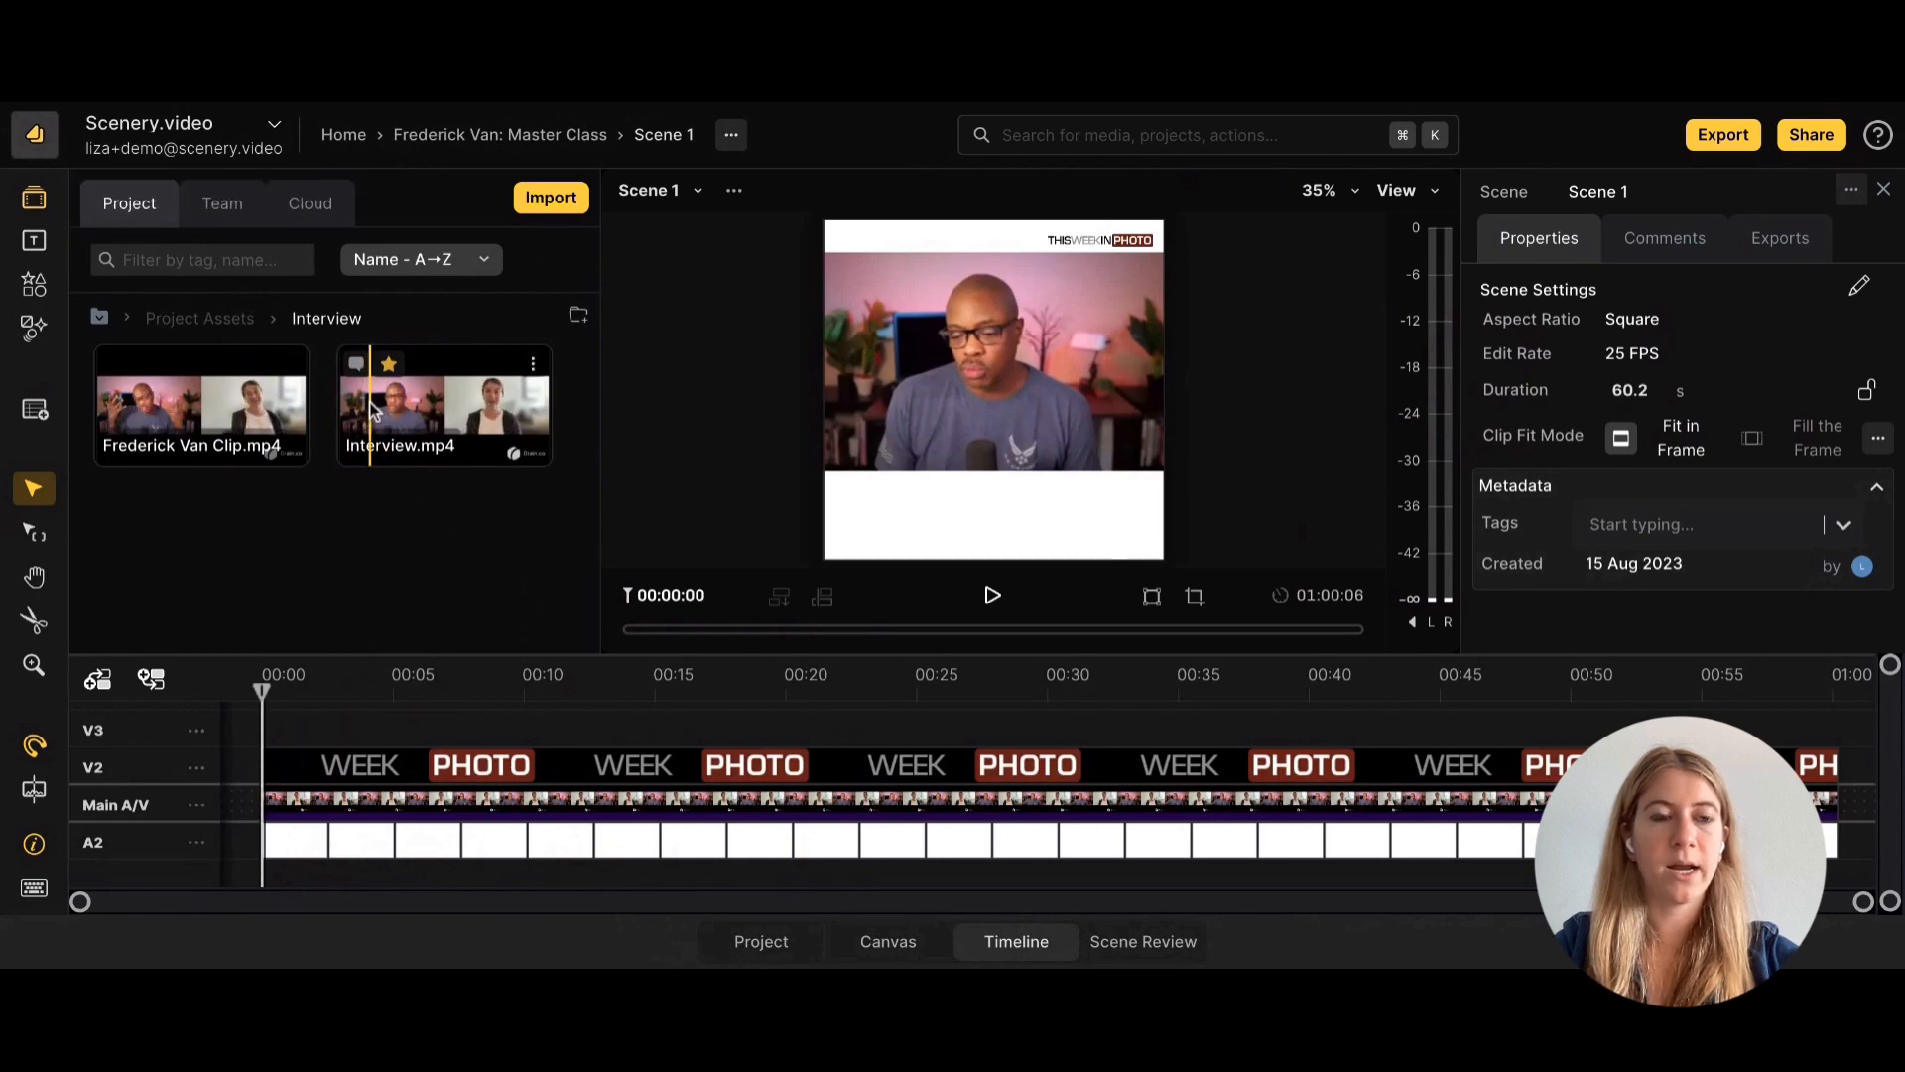
{"action": "left_click", "coordinate": [204, 317]}
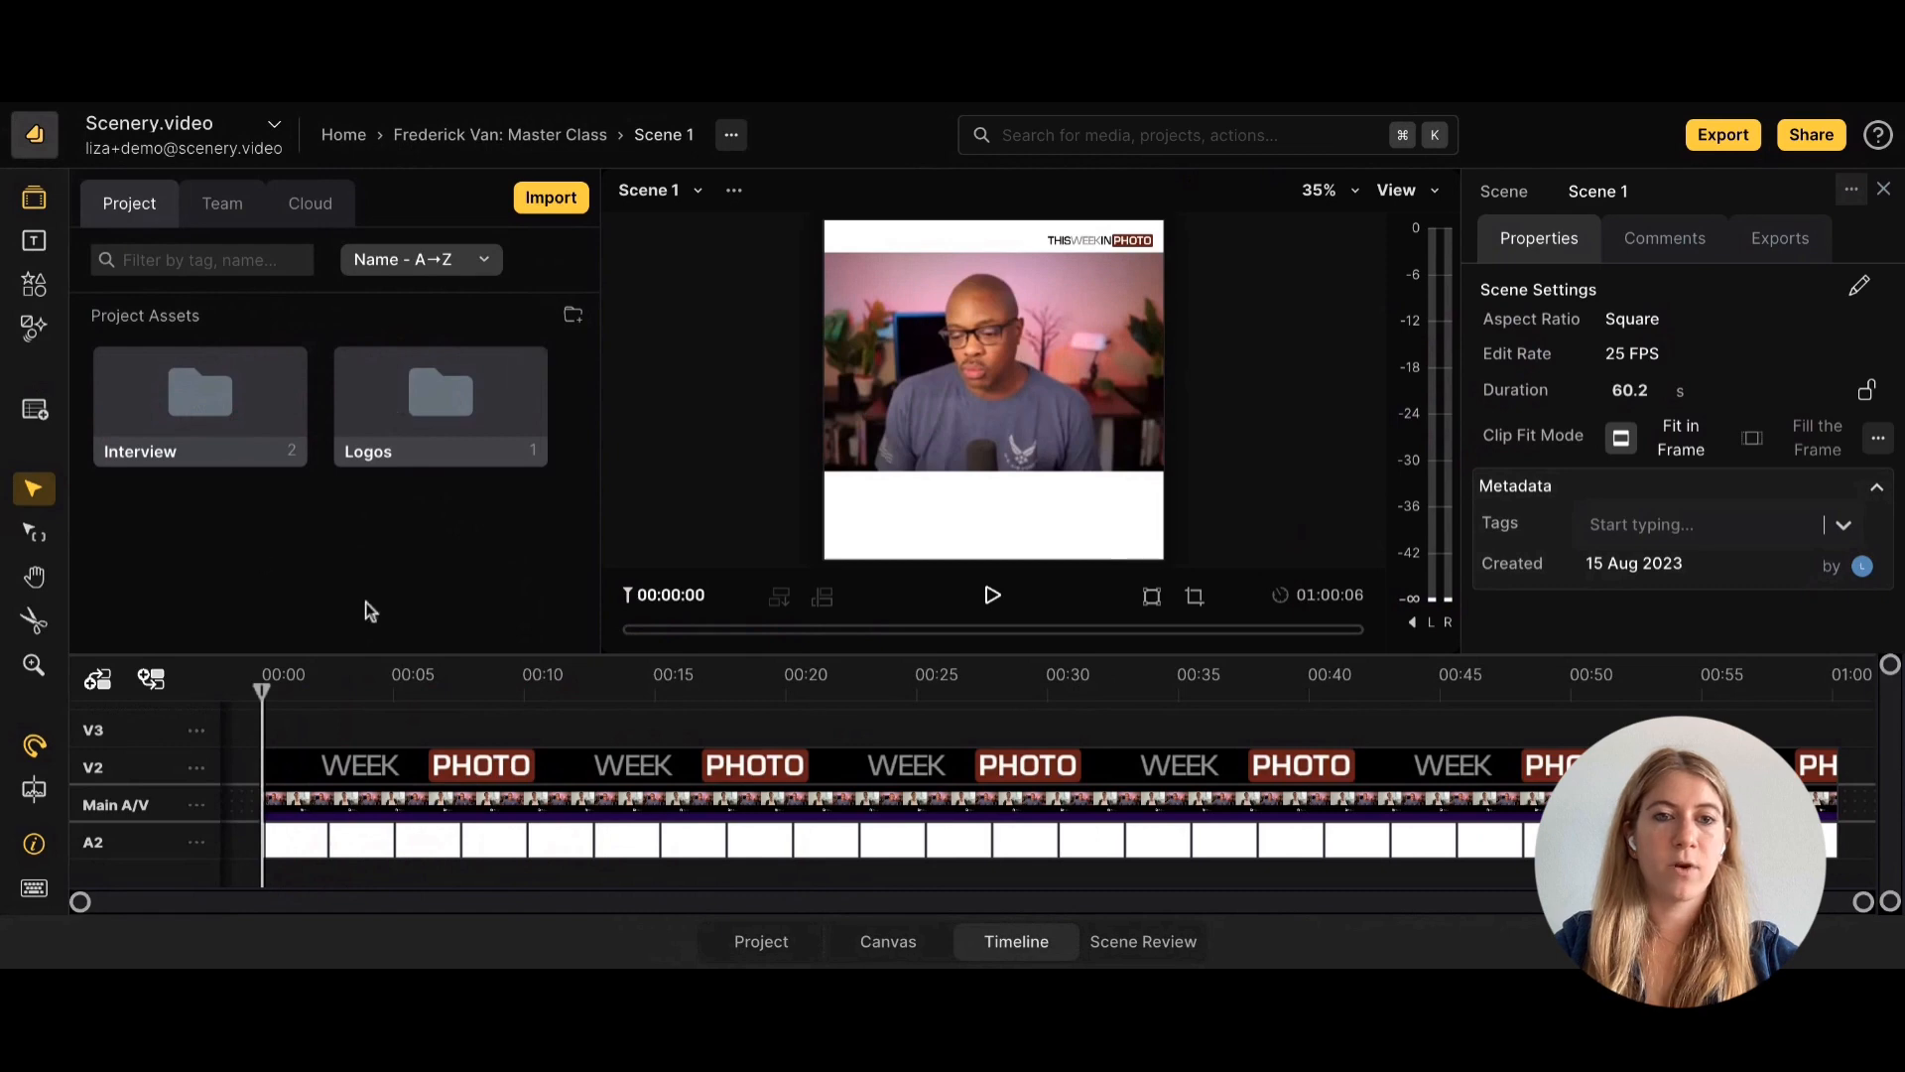
{"action": "left_click", "coordinate": [220, 210]}
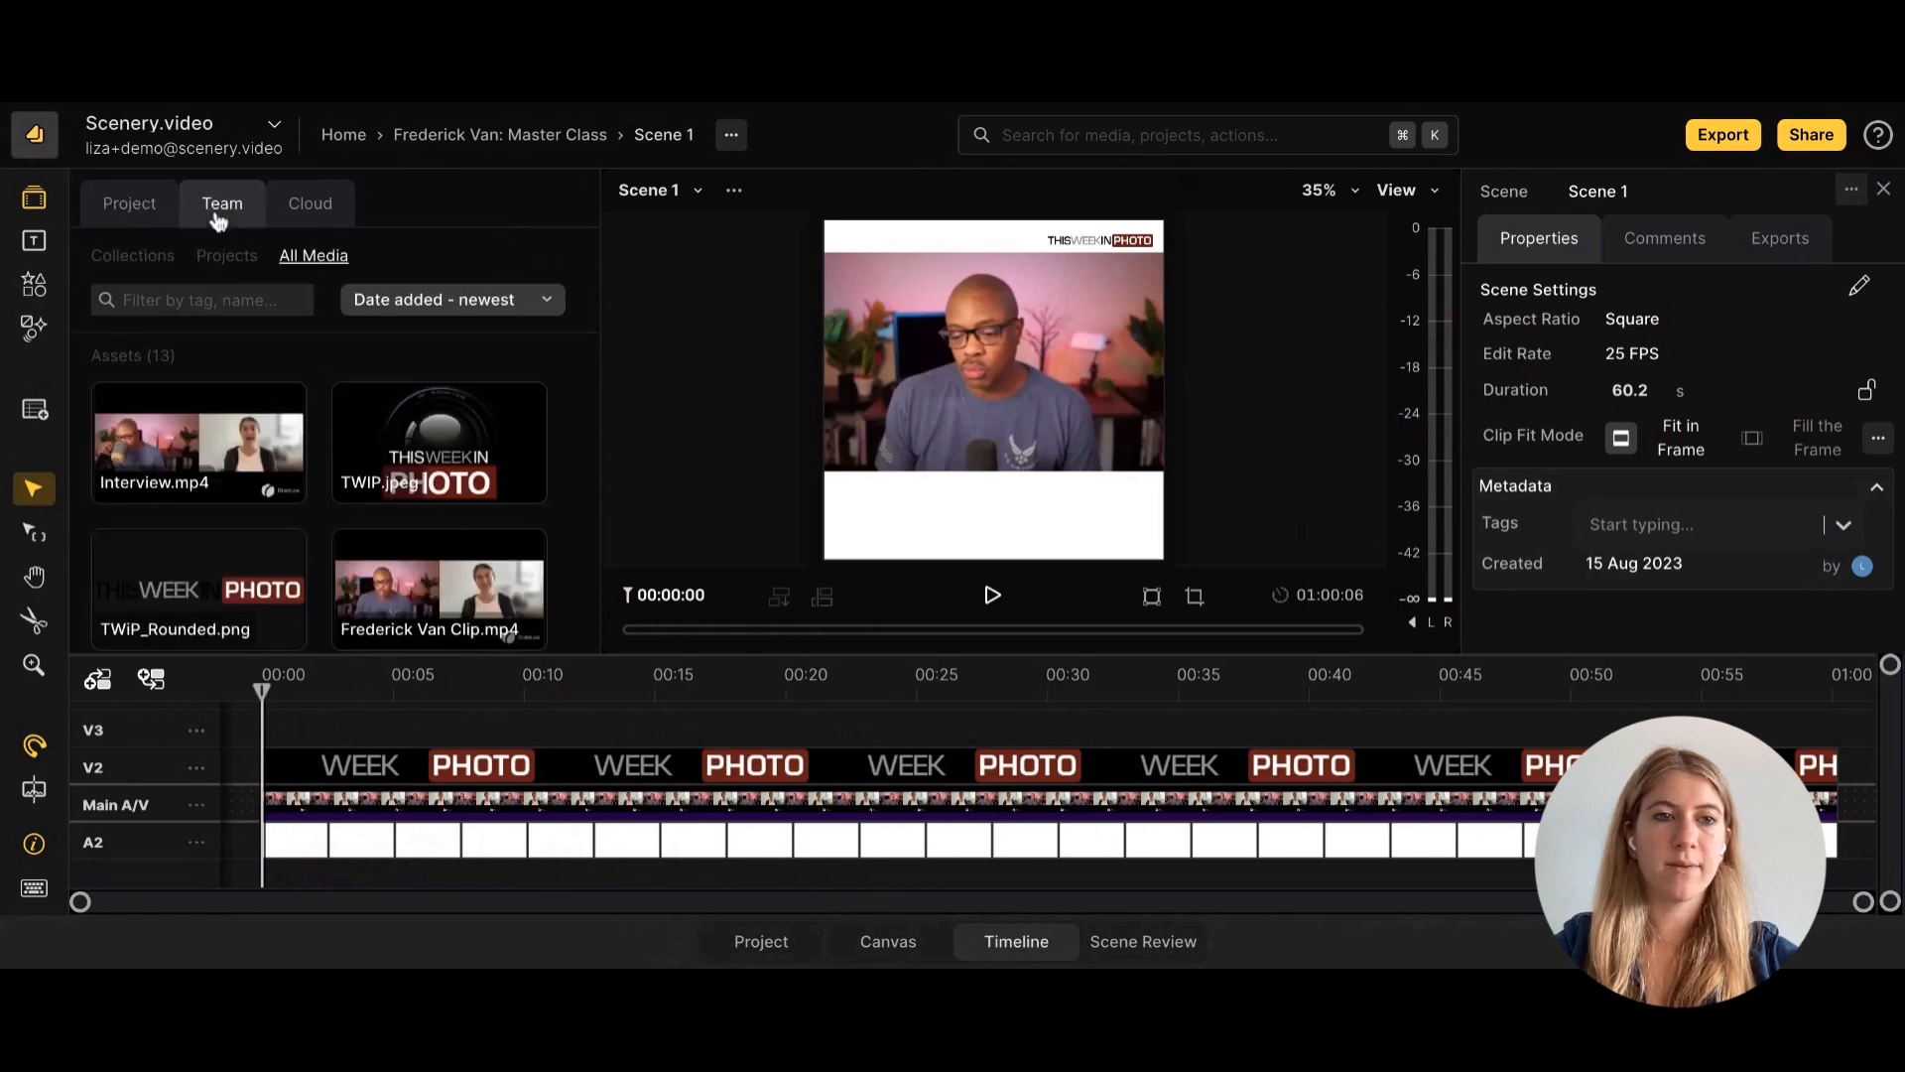
{"action": "left_click", "coordinate": [159, 260]}
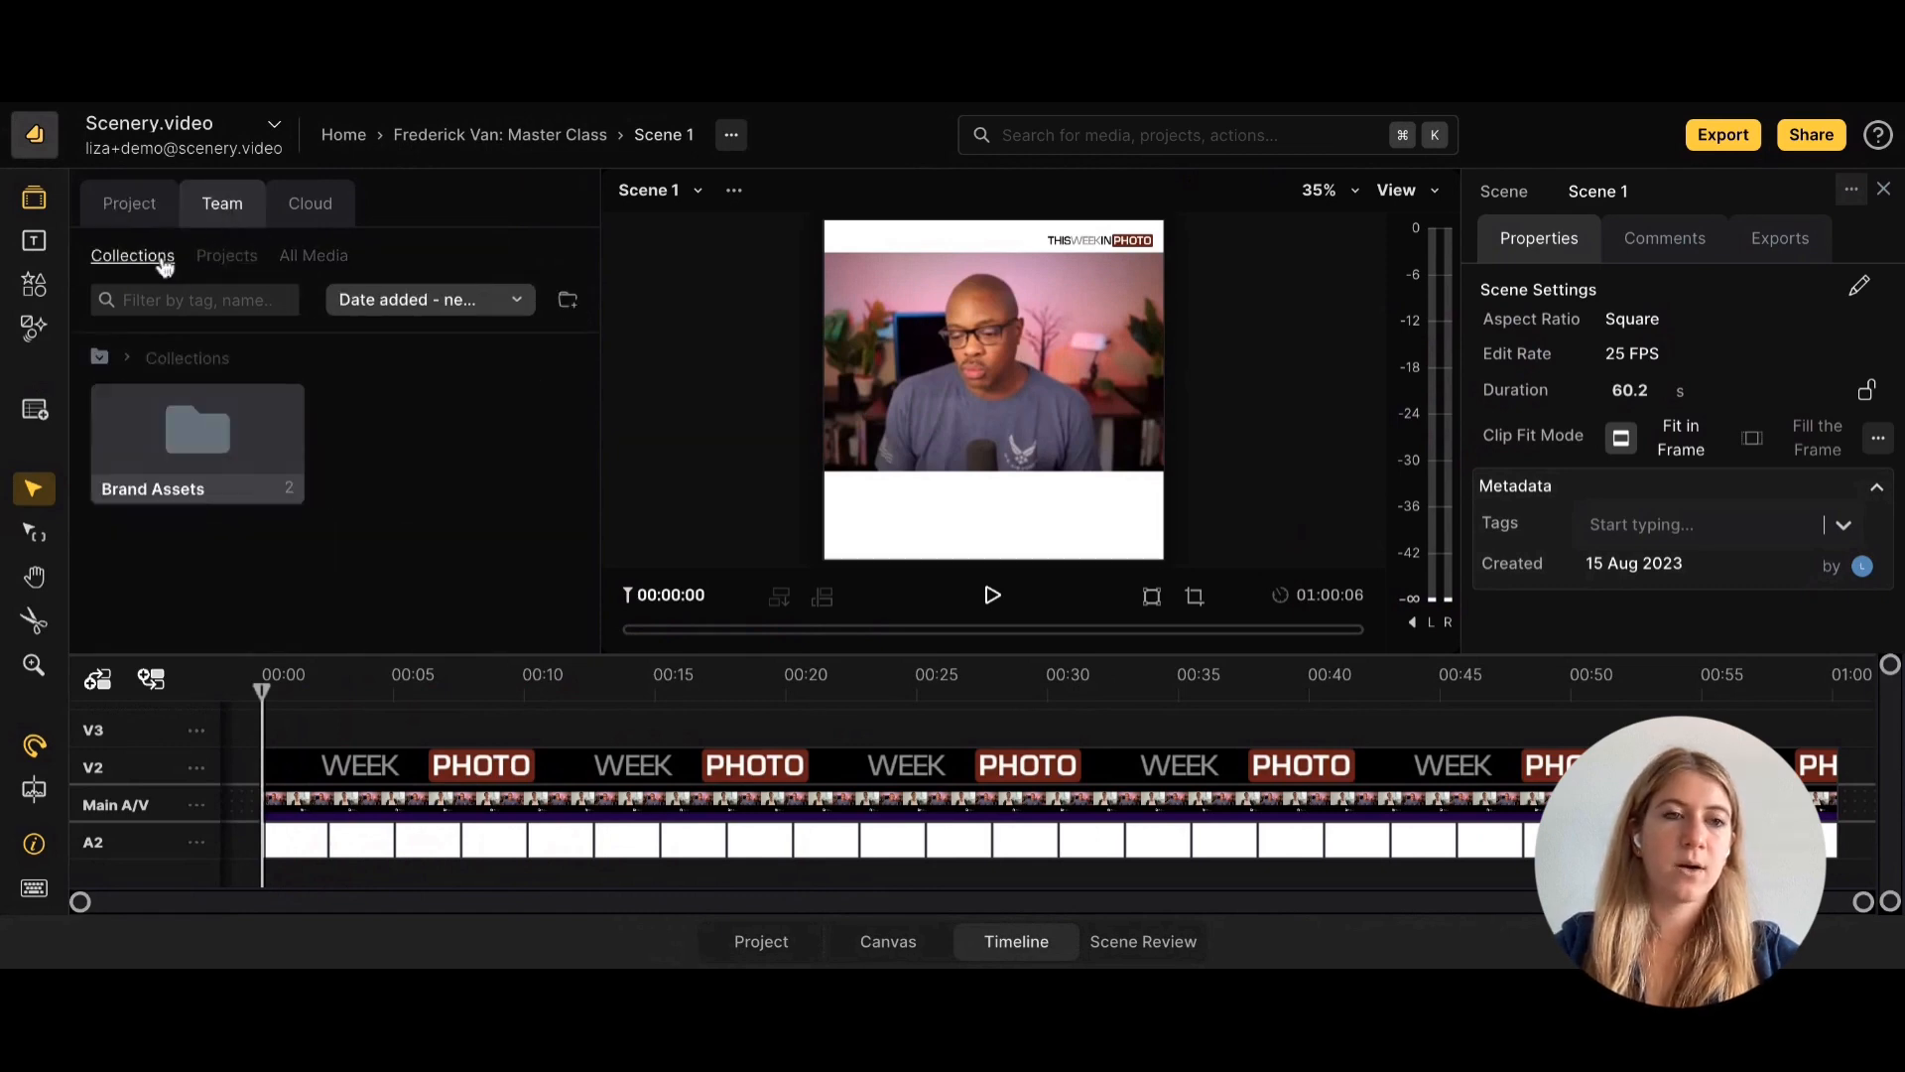
Open Brand Assets > TWIP, then list the team's projects.
{"action": "mouse_move", "coordinate": [219, 449]}
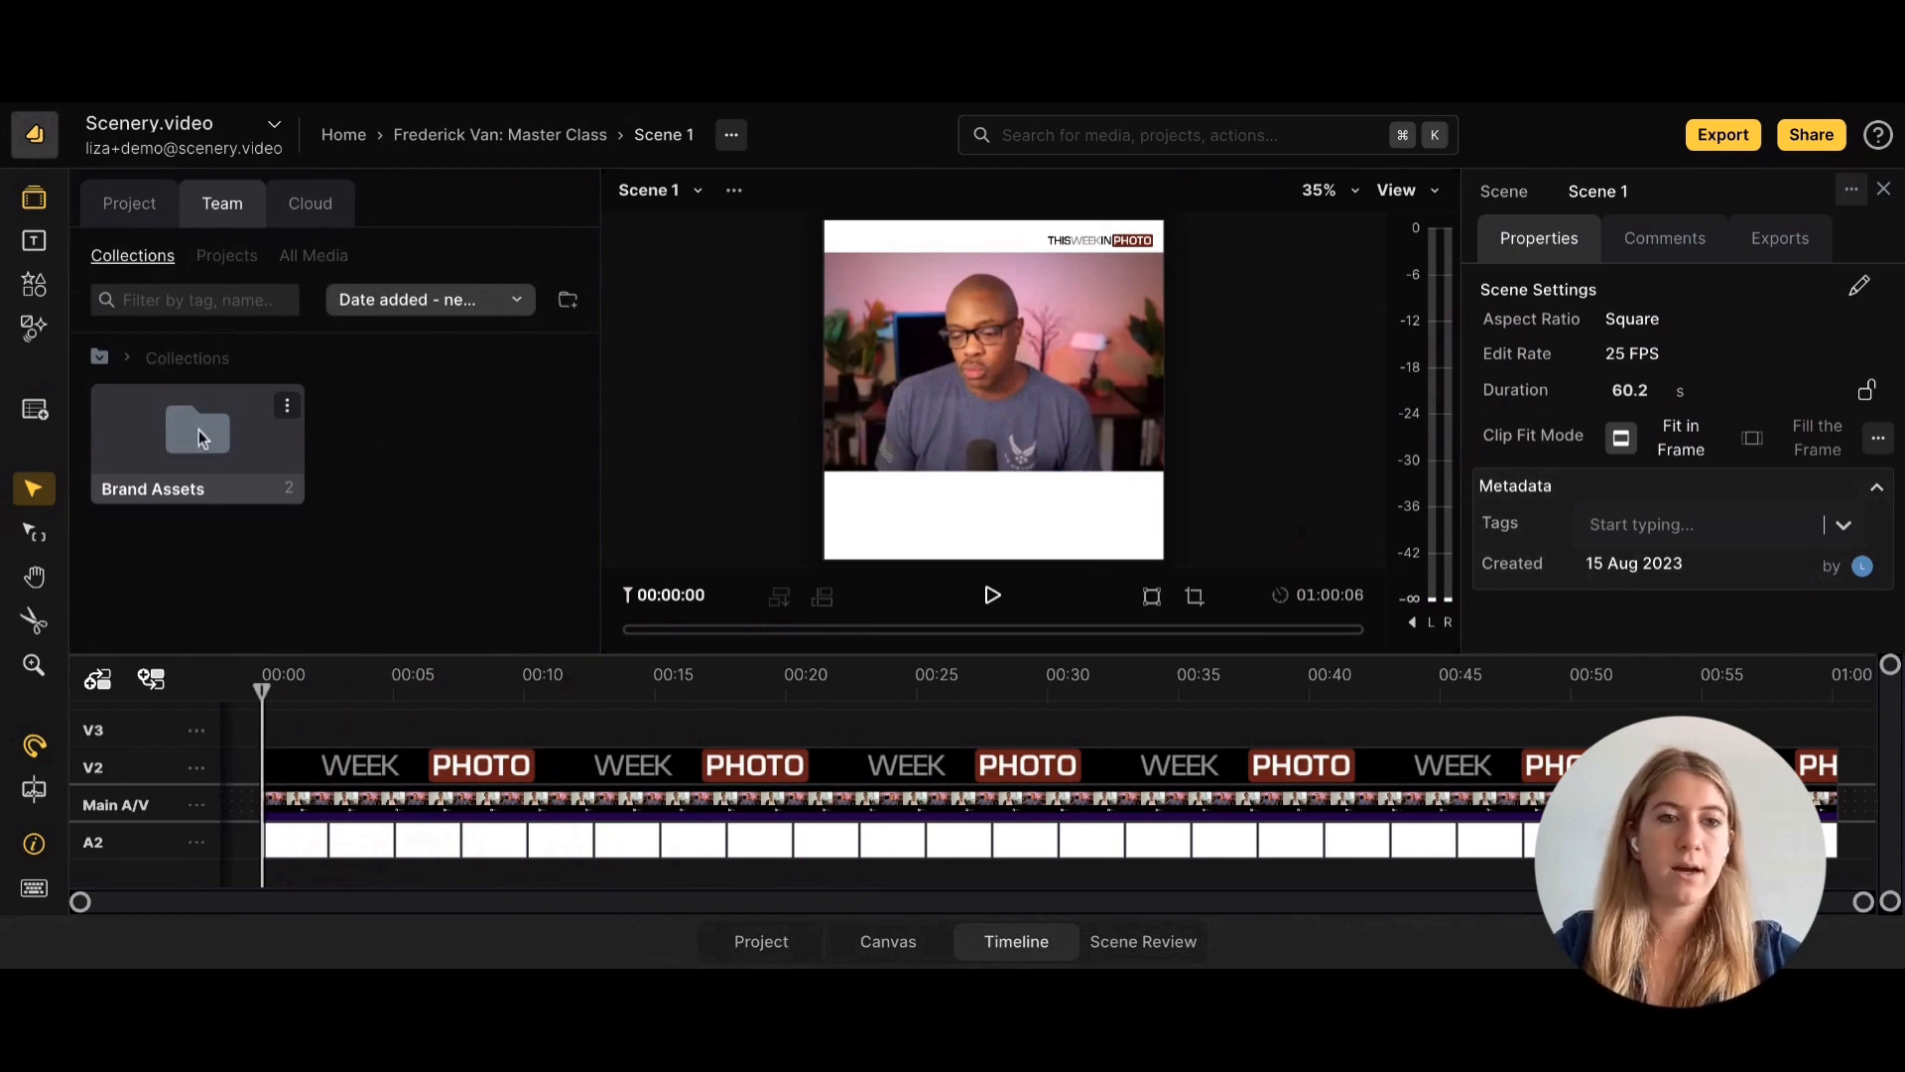
{"action": "double_click", "coordinate": [183, 425]}
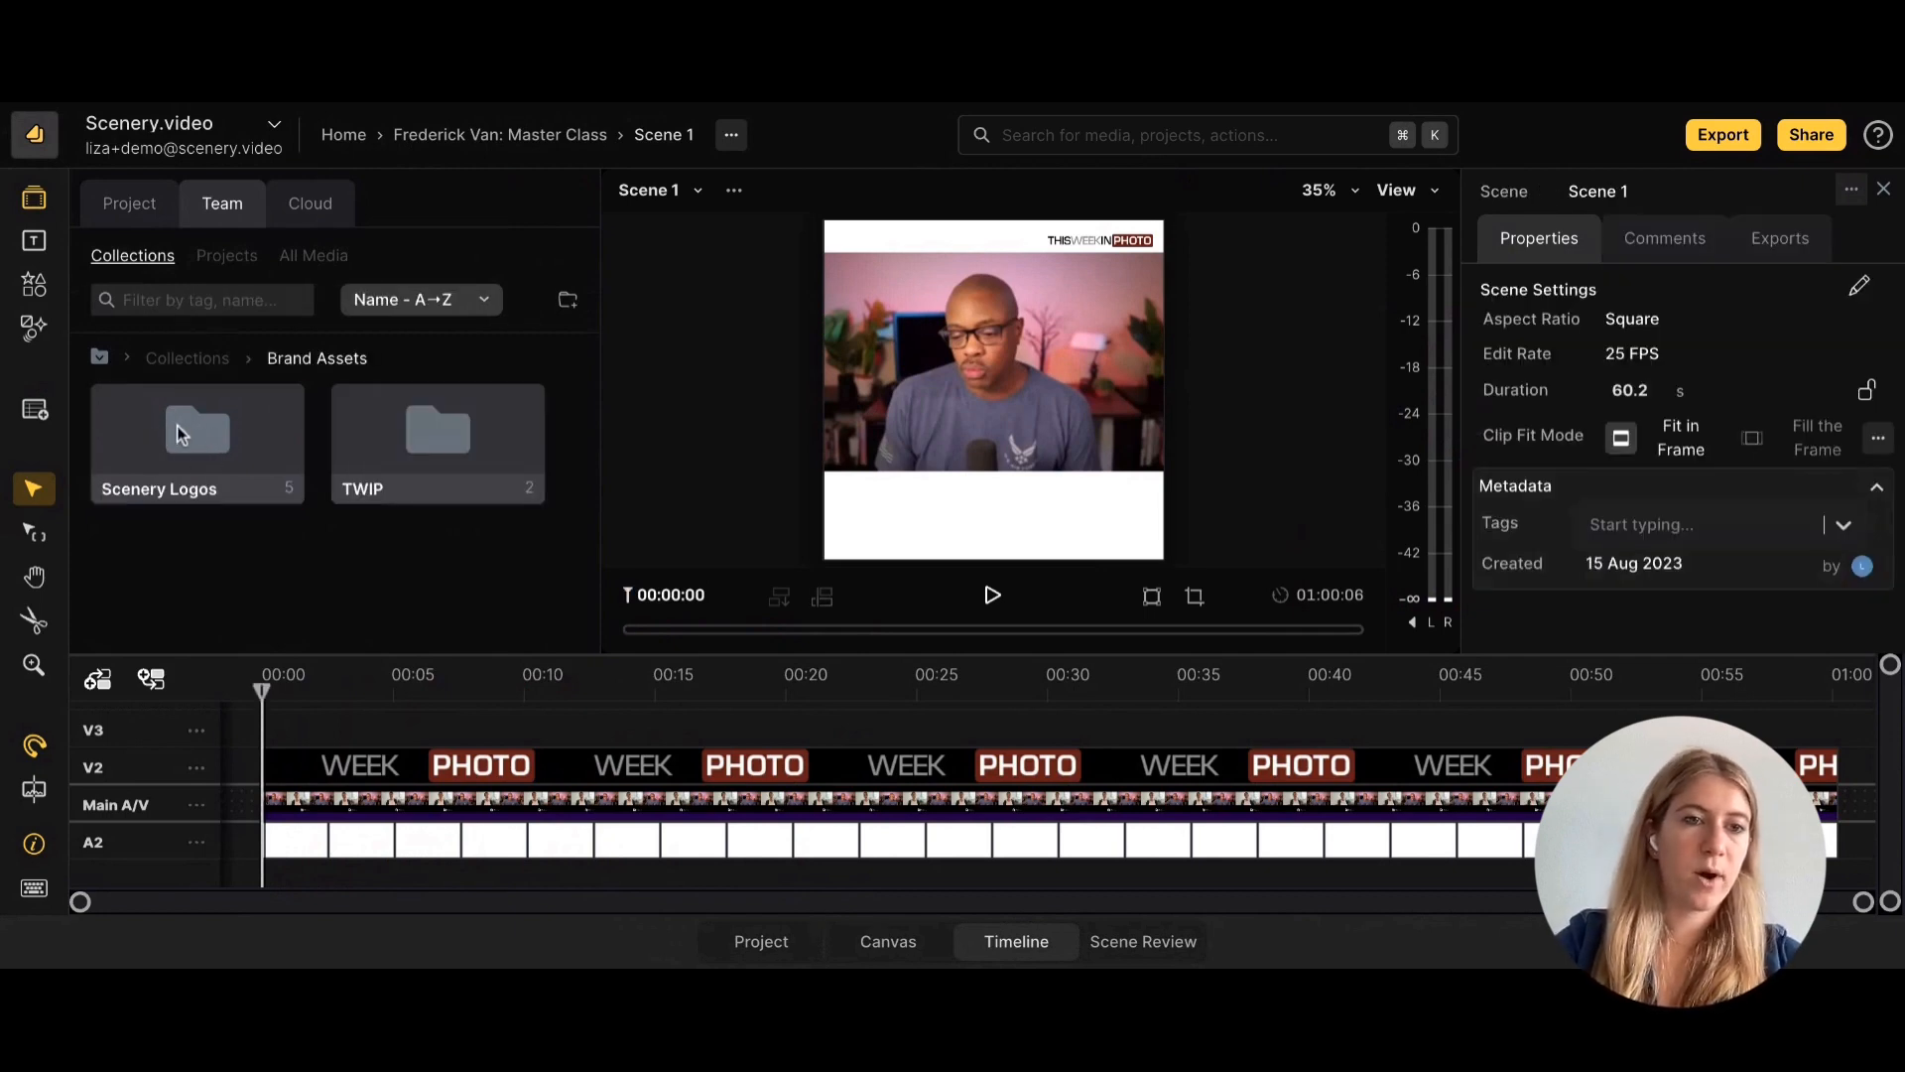
{"action": "double_click", "coordinate": [449, 443]}
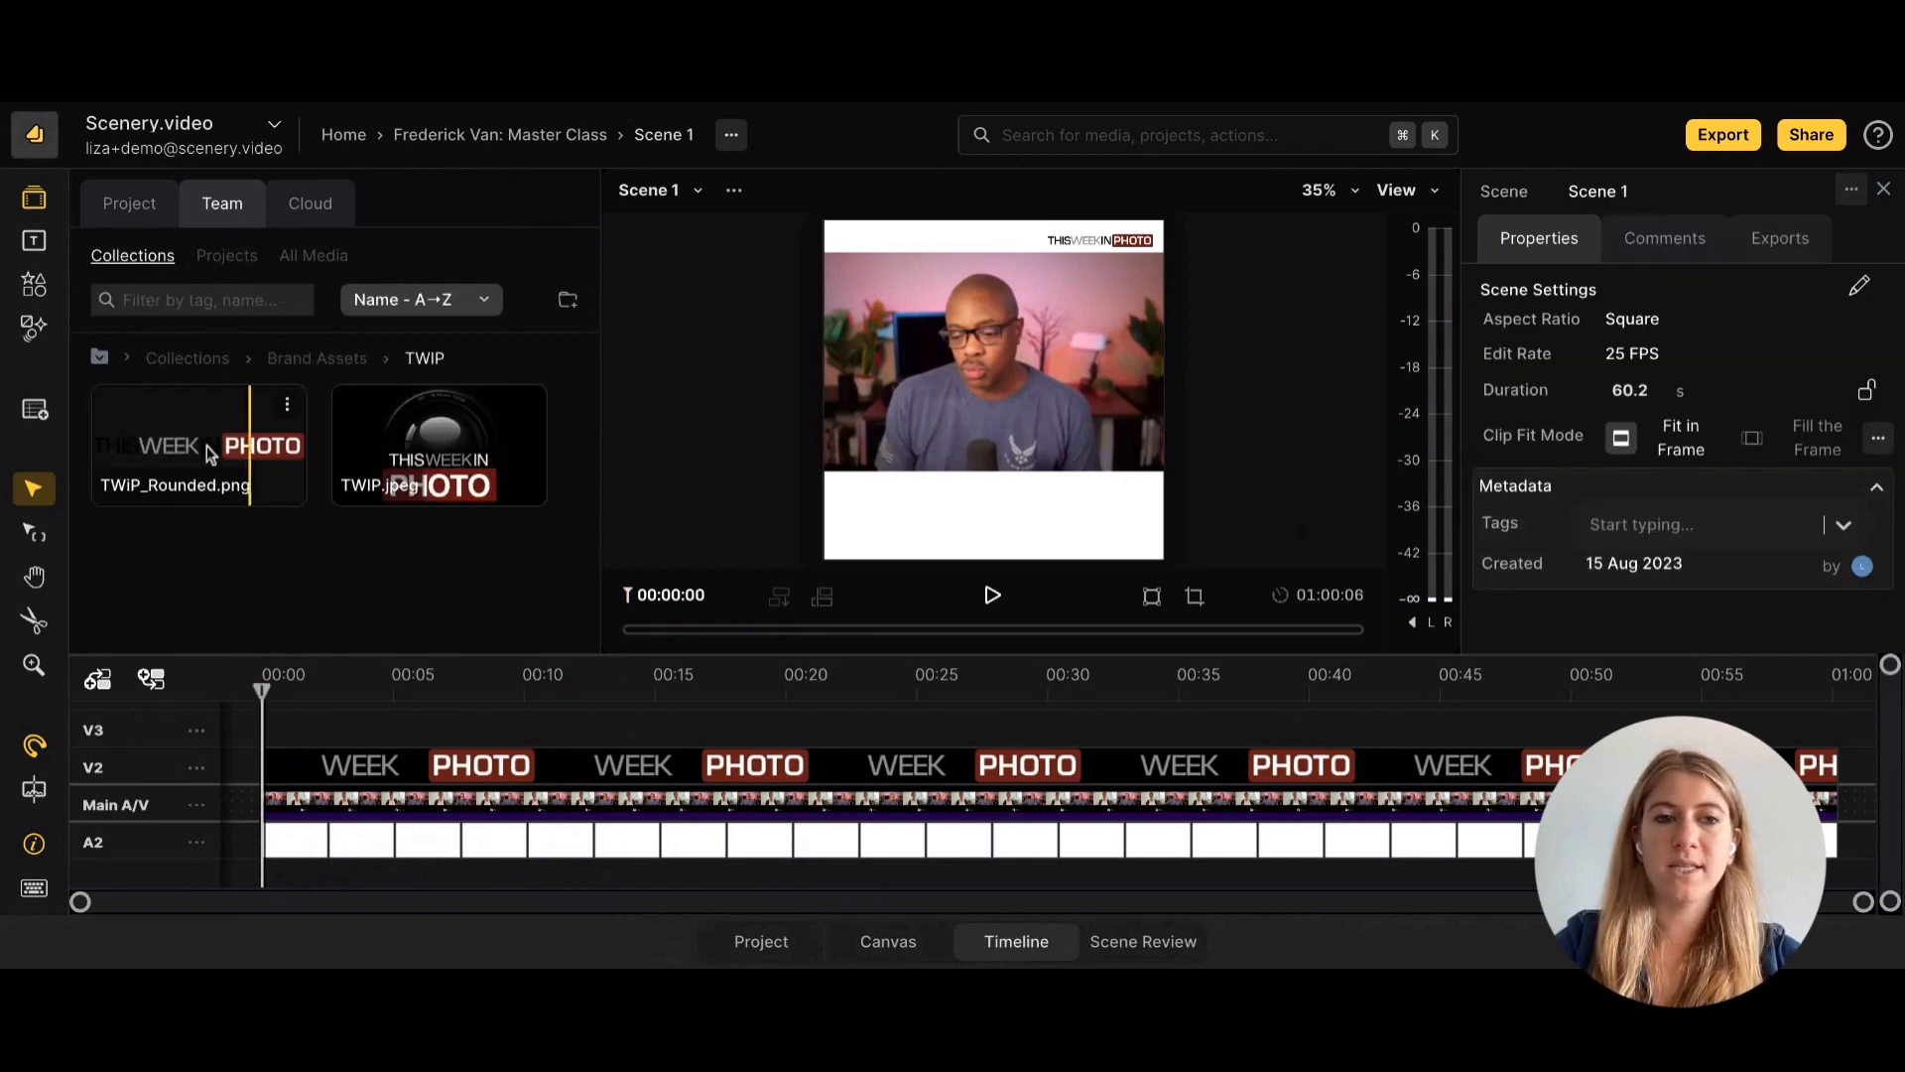
{"action": "left_click", "coordinate": [220, 260]}
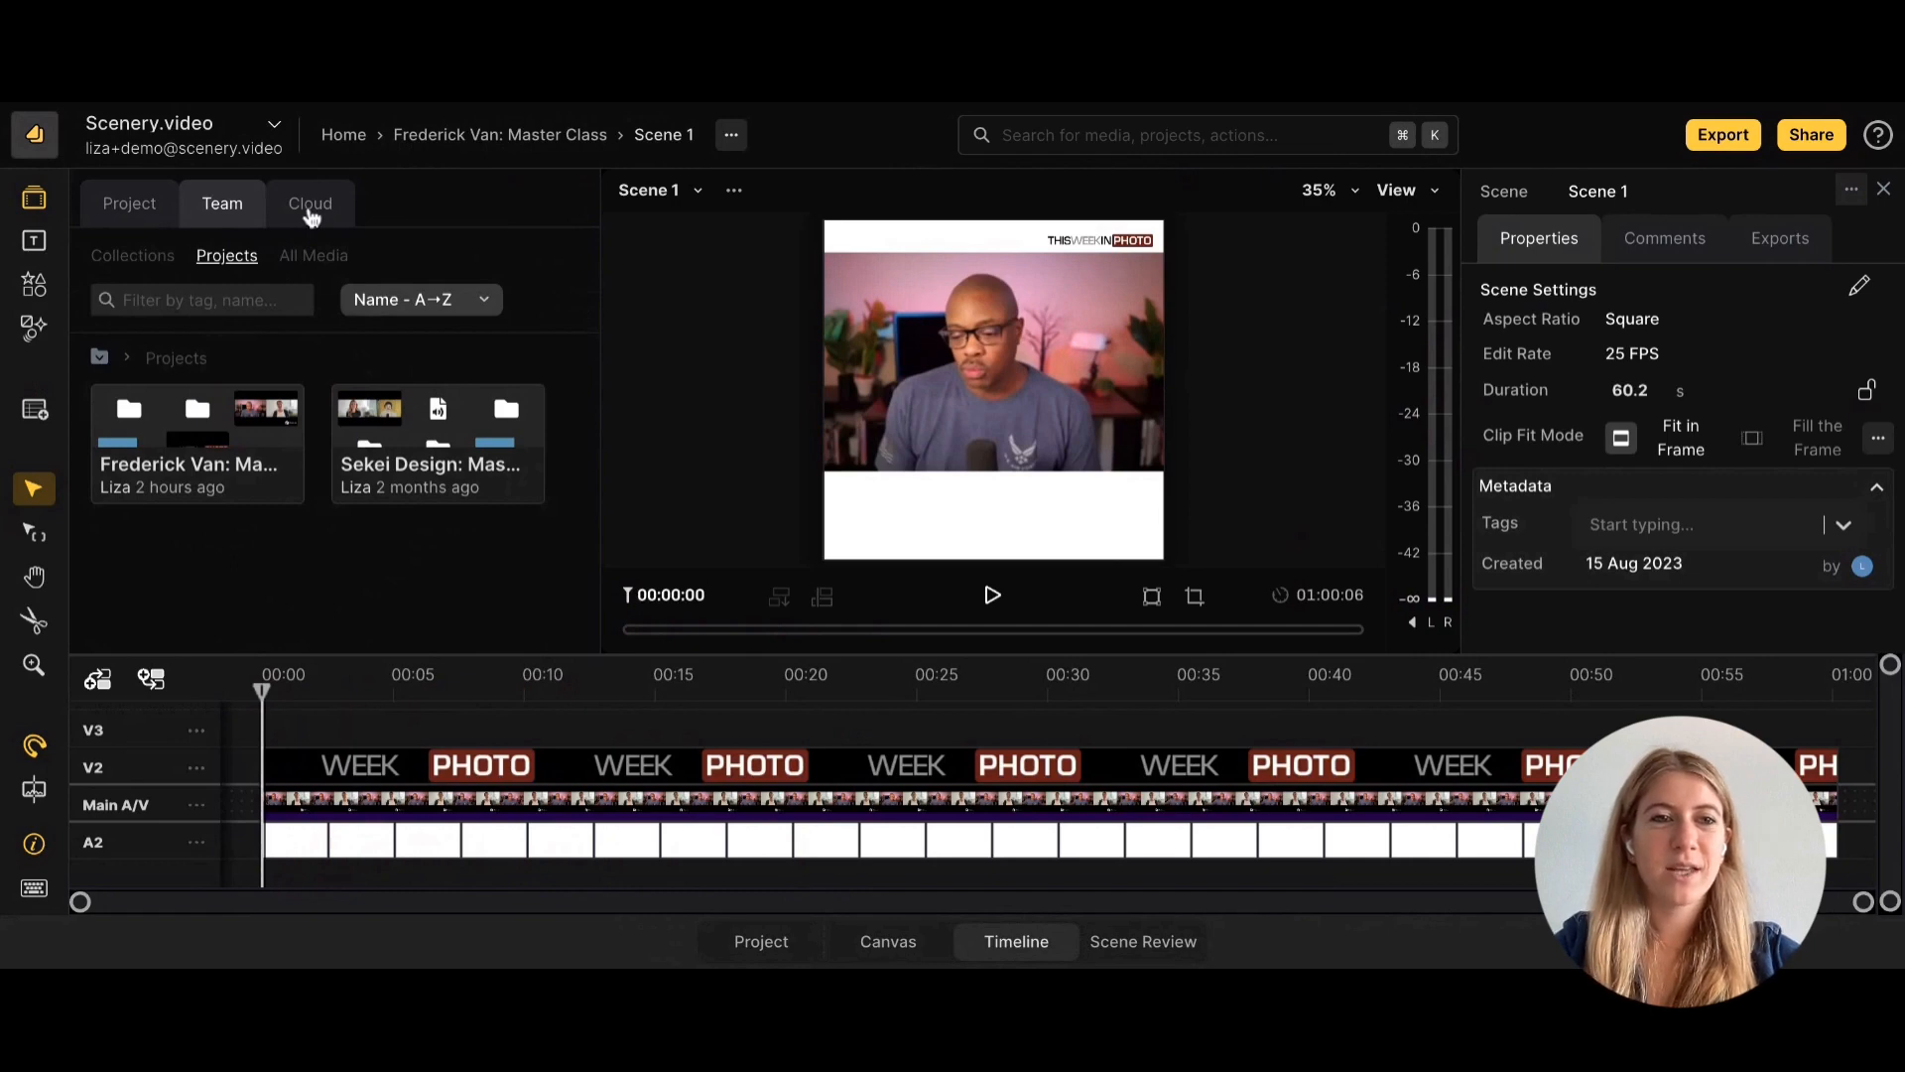
Preview Shutterstock's scenery audio tracks among the Cloud sources, then return to the source list.
{"action": "left_click", "coordinate": [310, 212]}
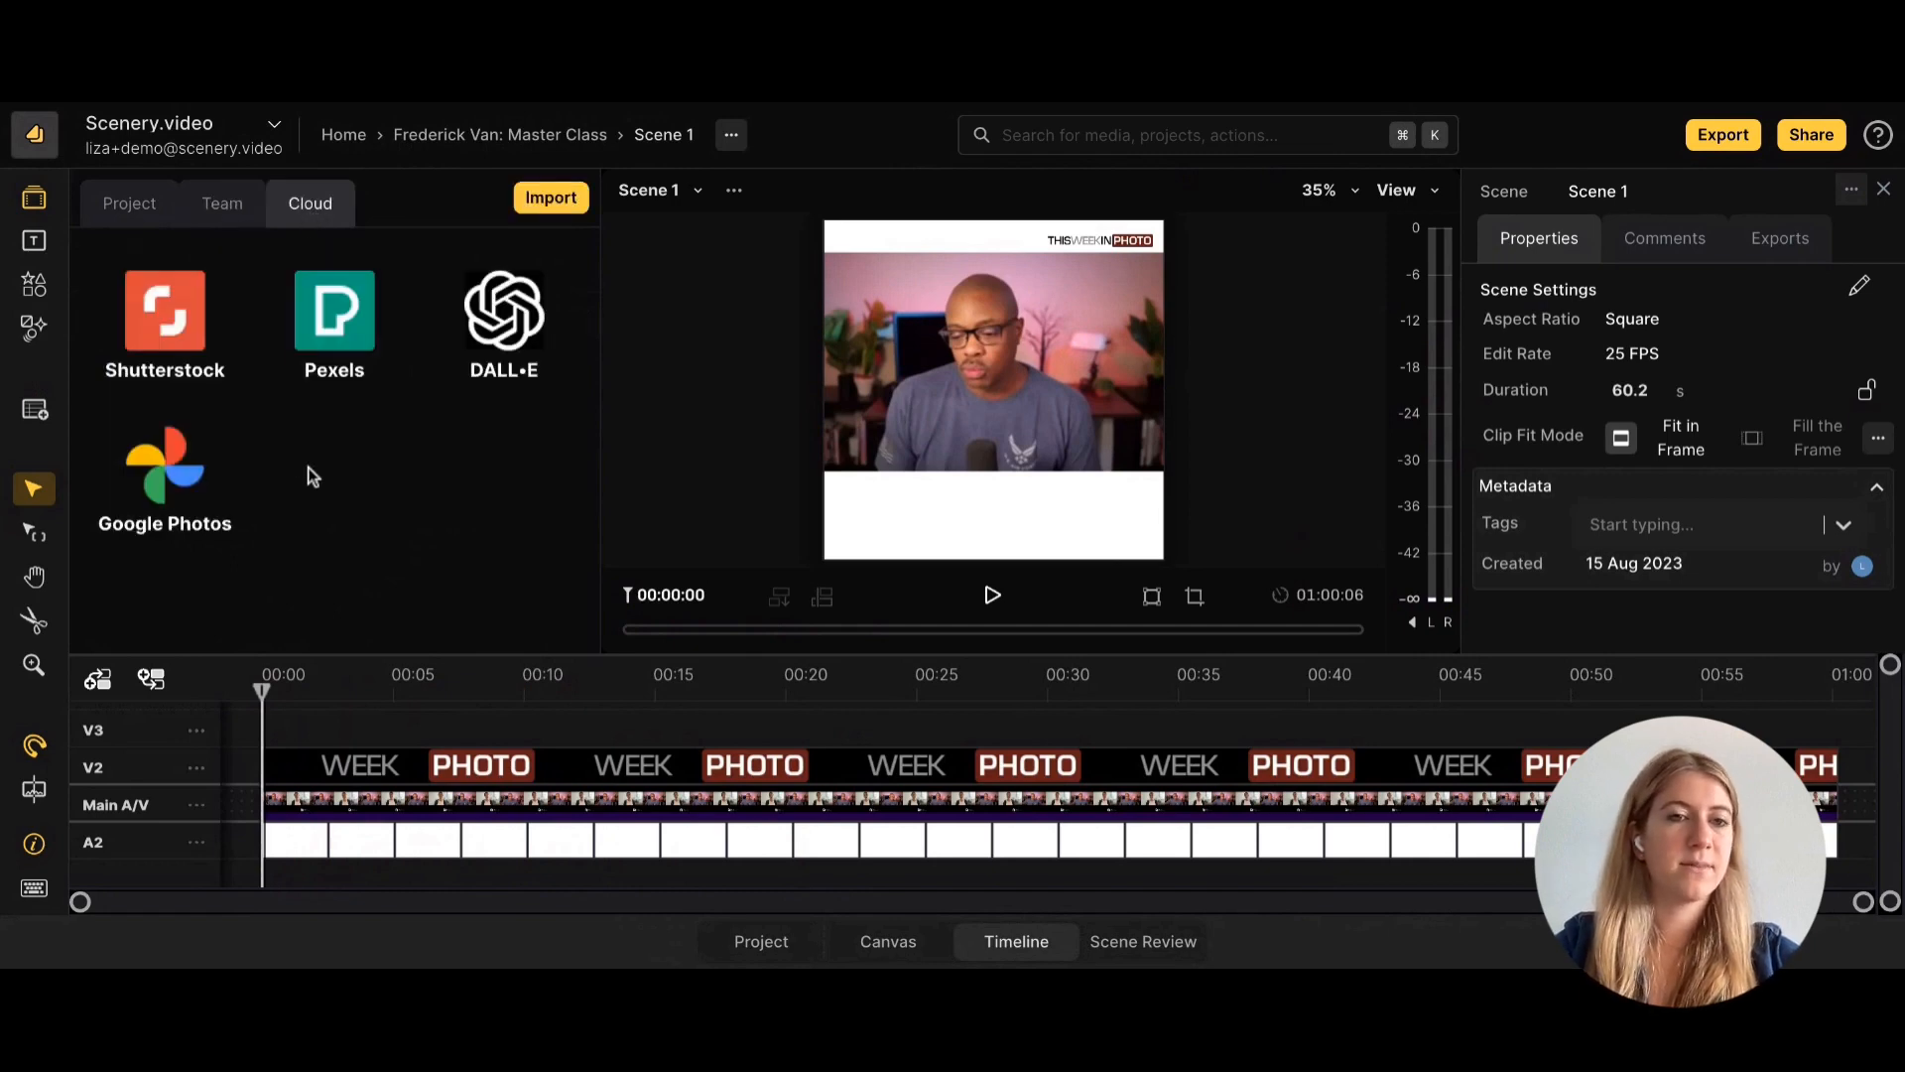
{"action": "left_click", "coordinate": [166, 328]}
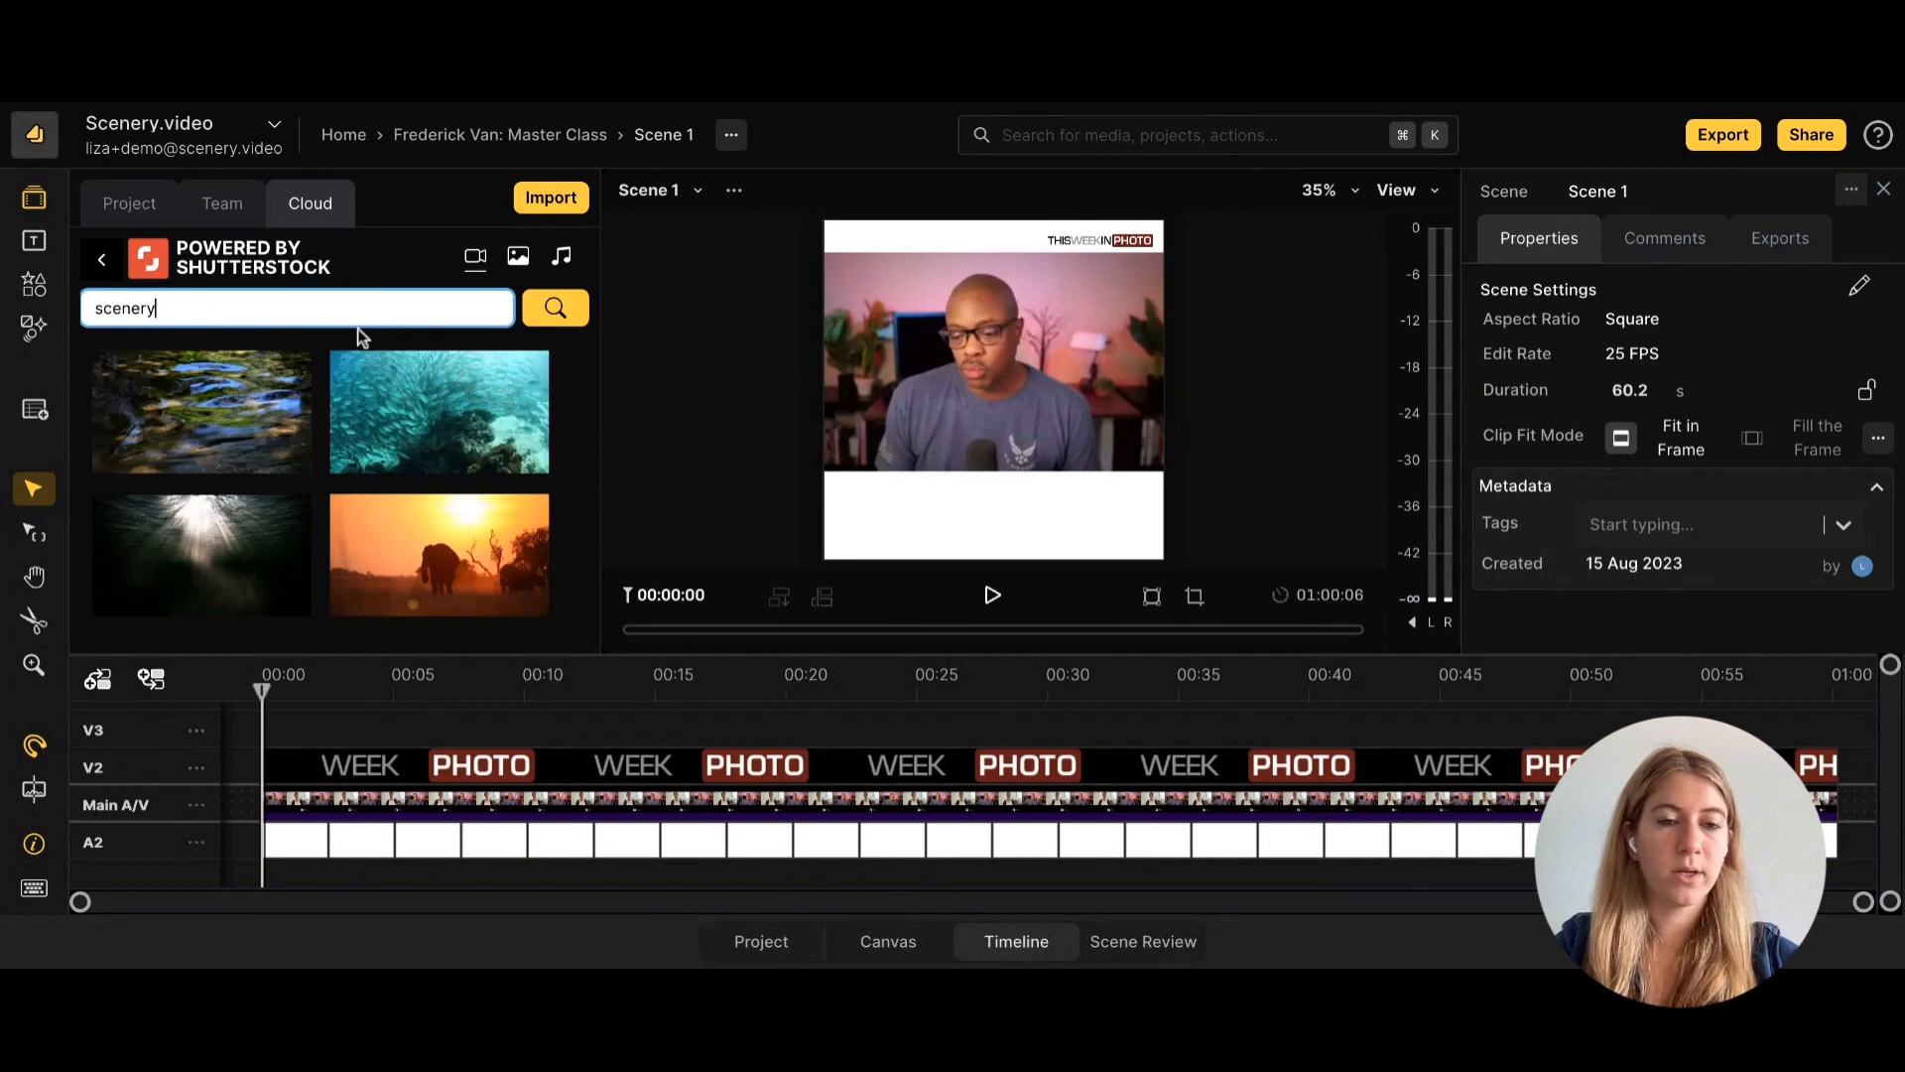
{"action": "left_click", "coordinate": [560, 256]}
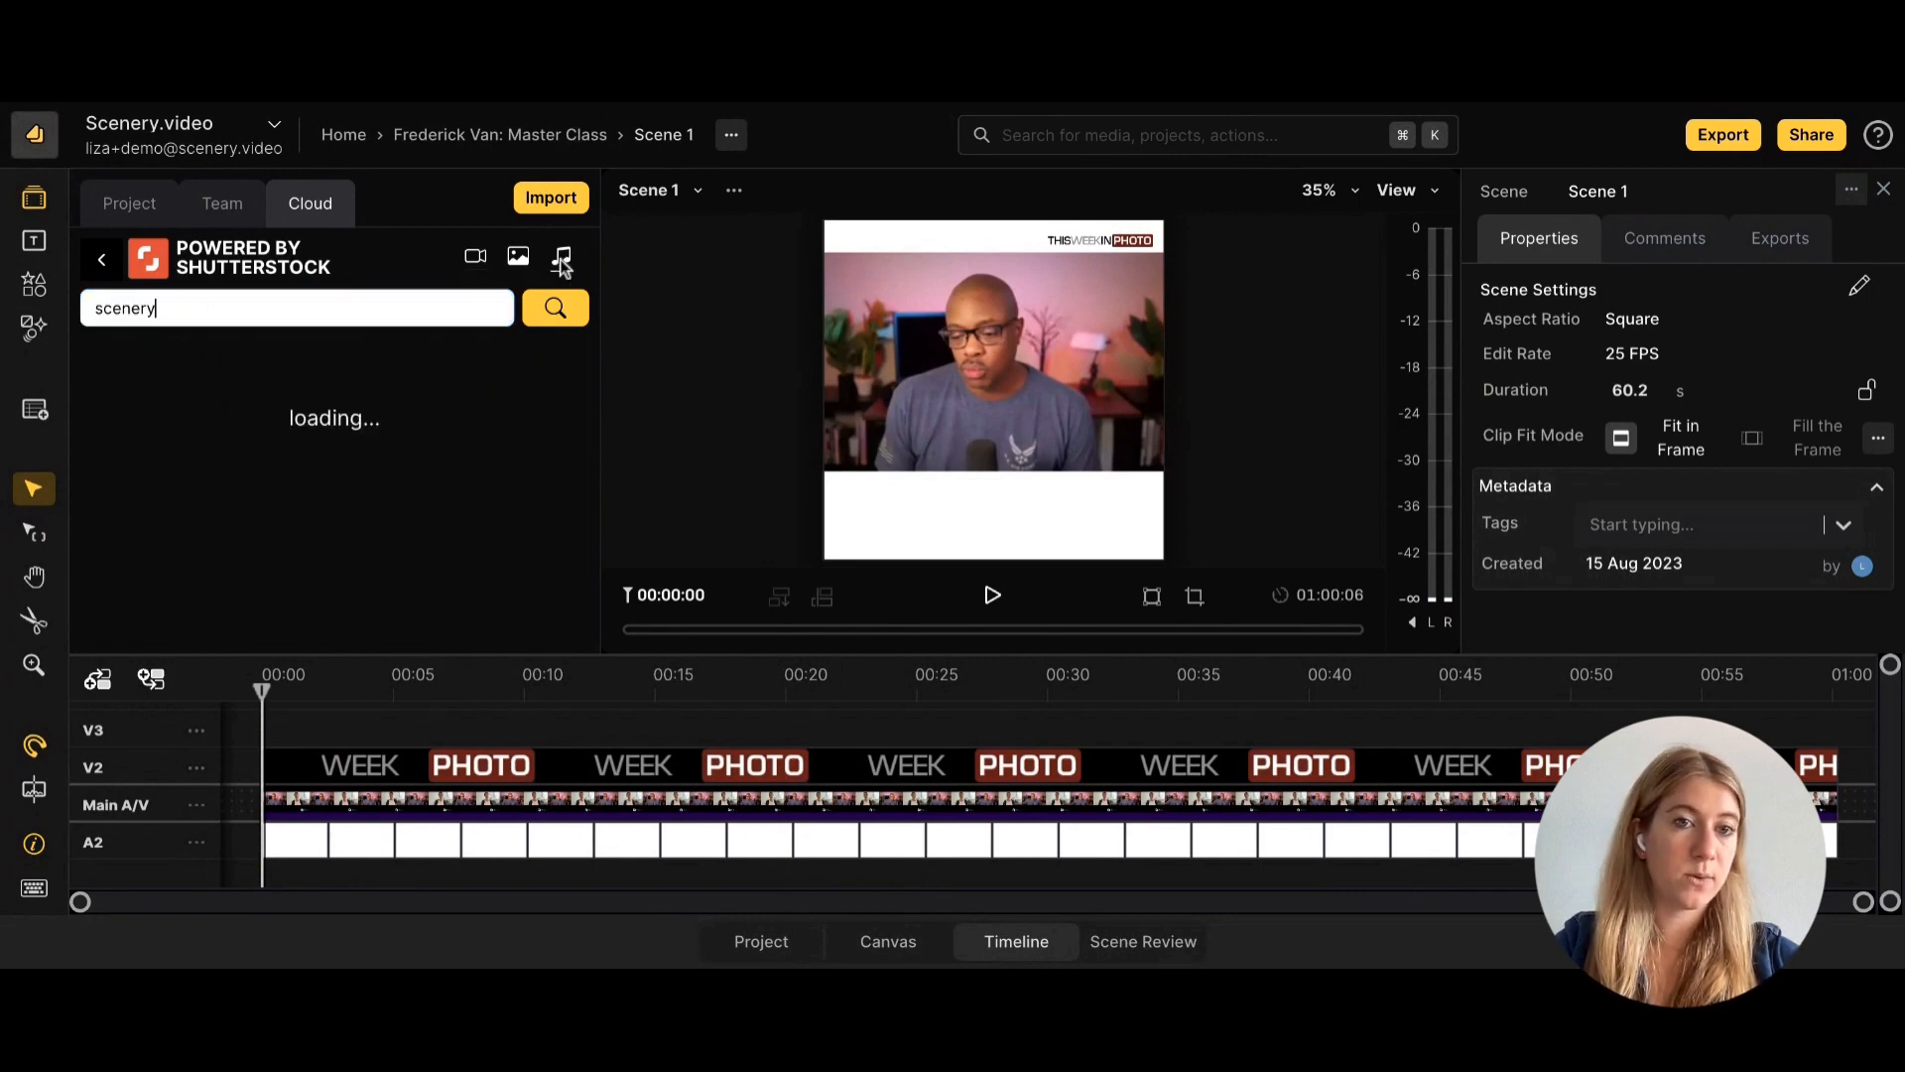
{"action": "left_click", "coordinate": [107, 270]}
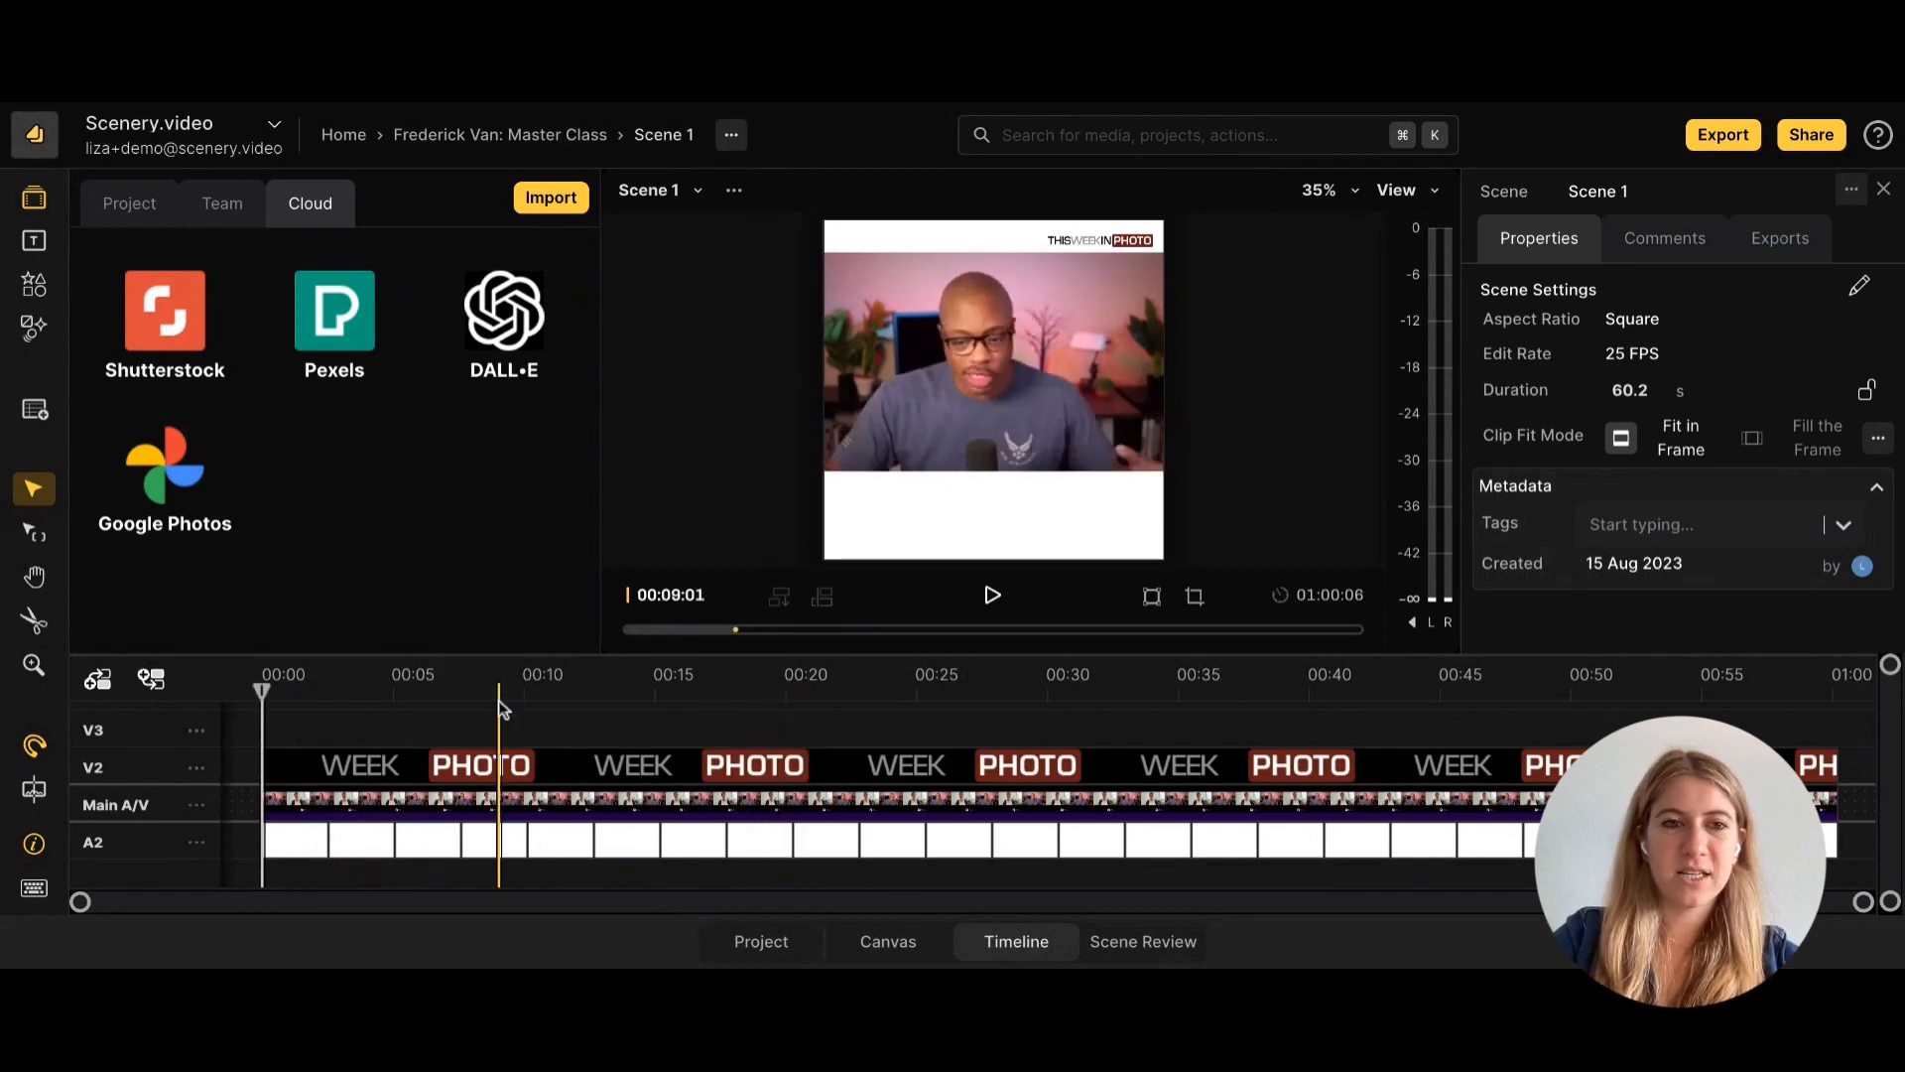
Load Interview.mp4 from the Interview folder and jump to its two marked ranges.
{"action": "left_click", "coordinate": [107, 205]}
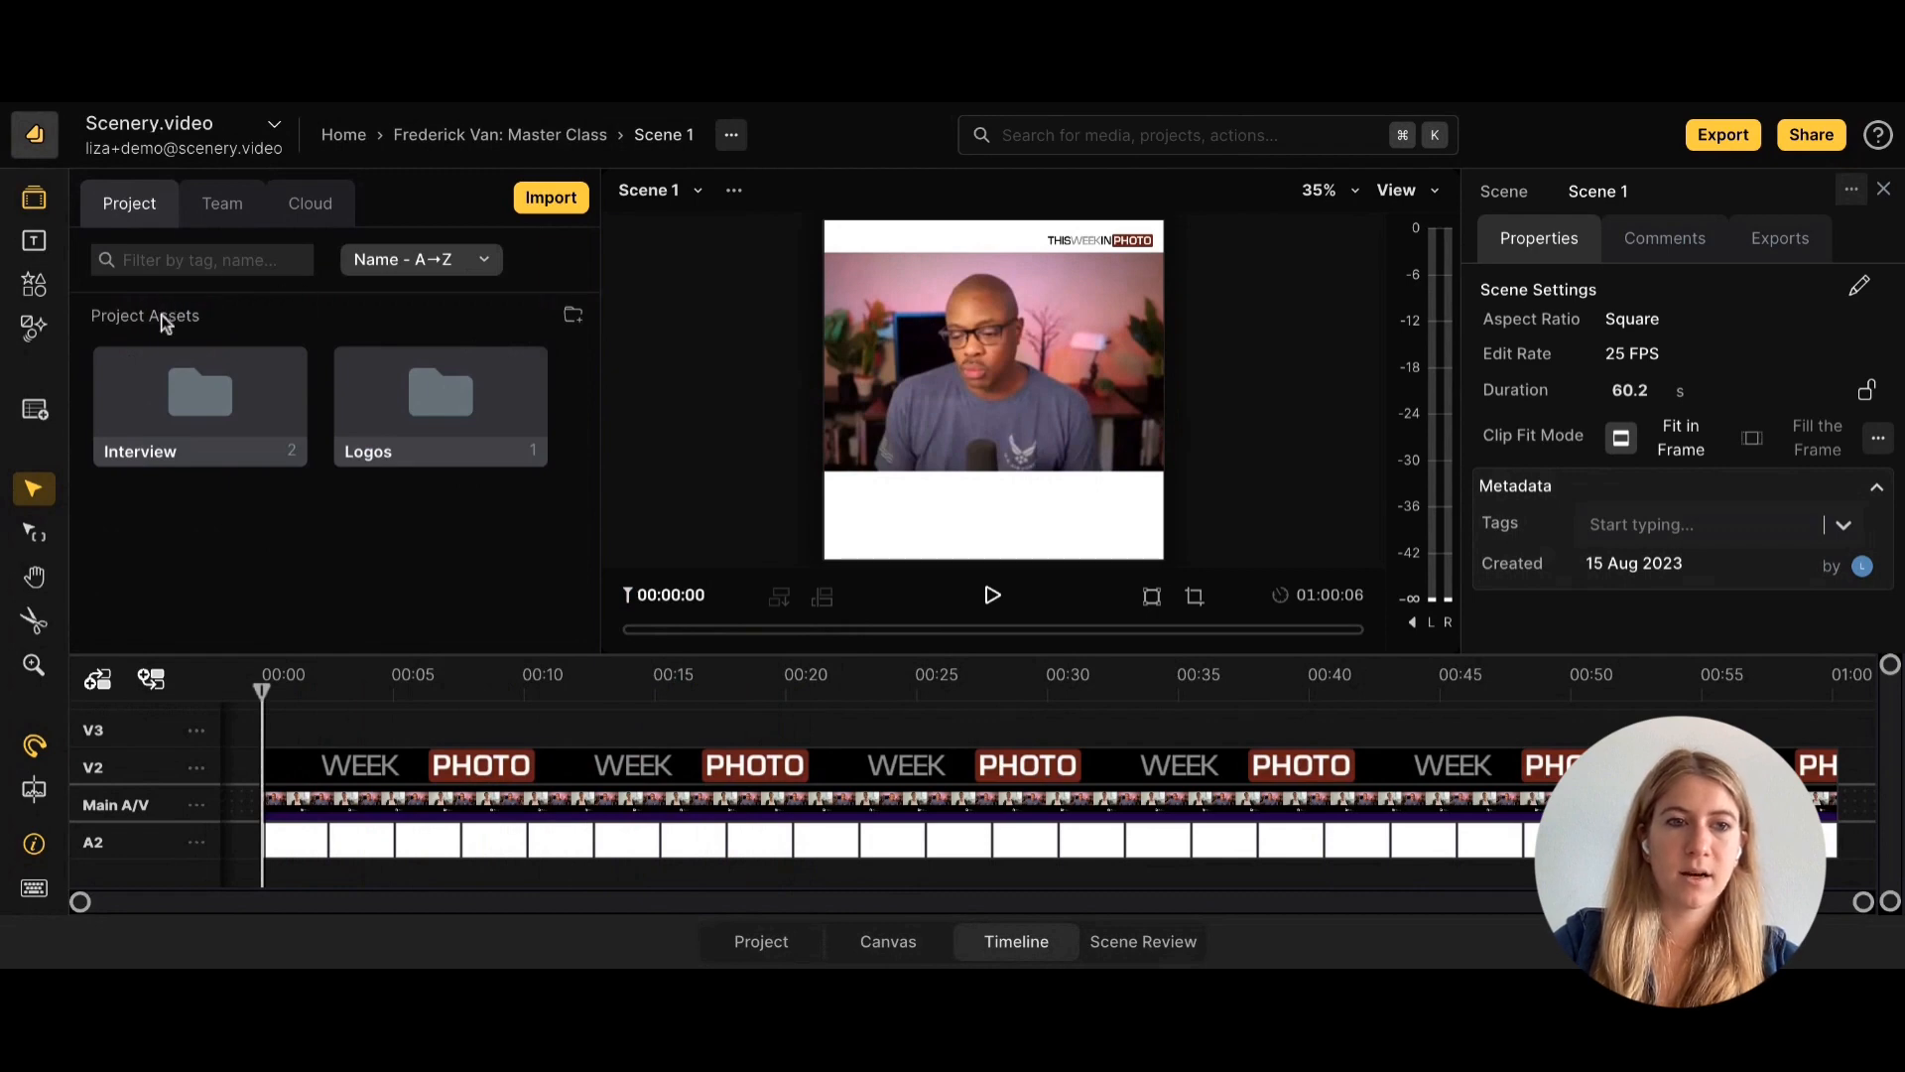
{"action": "double_click", "coordinate": [145, 404]}
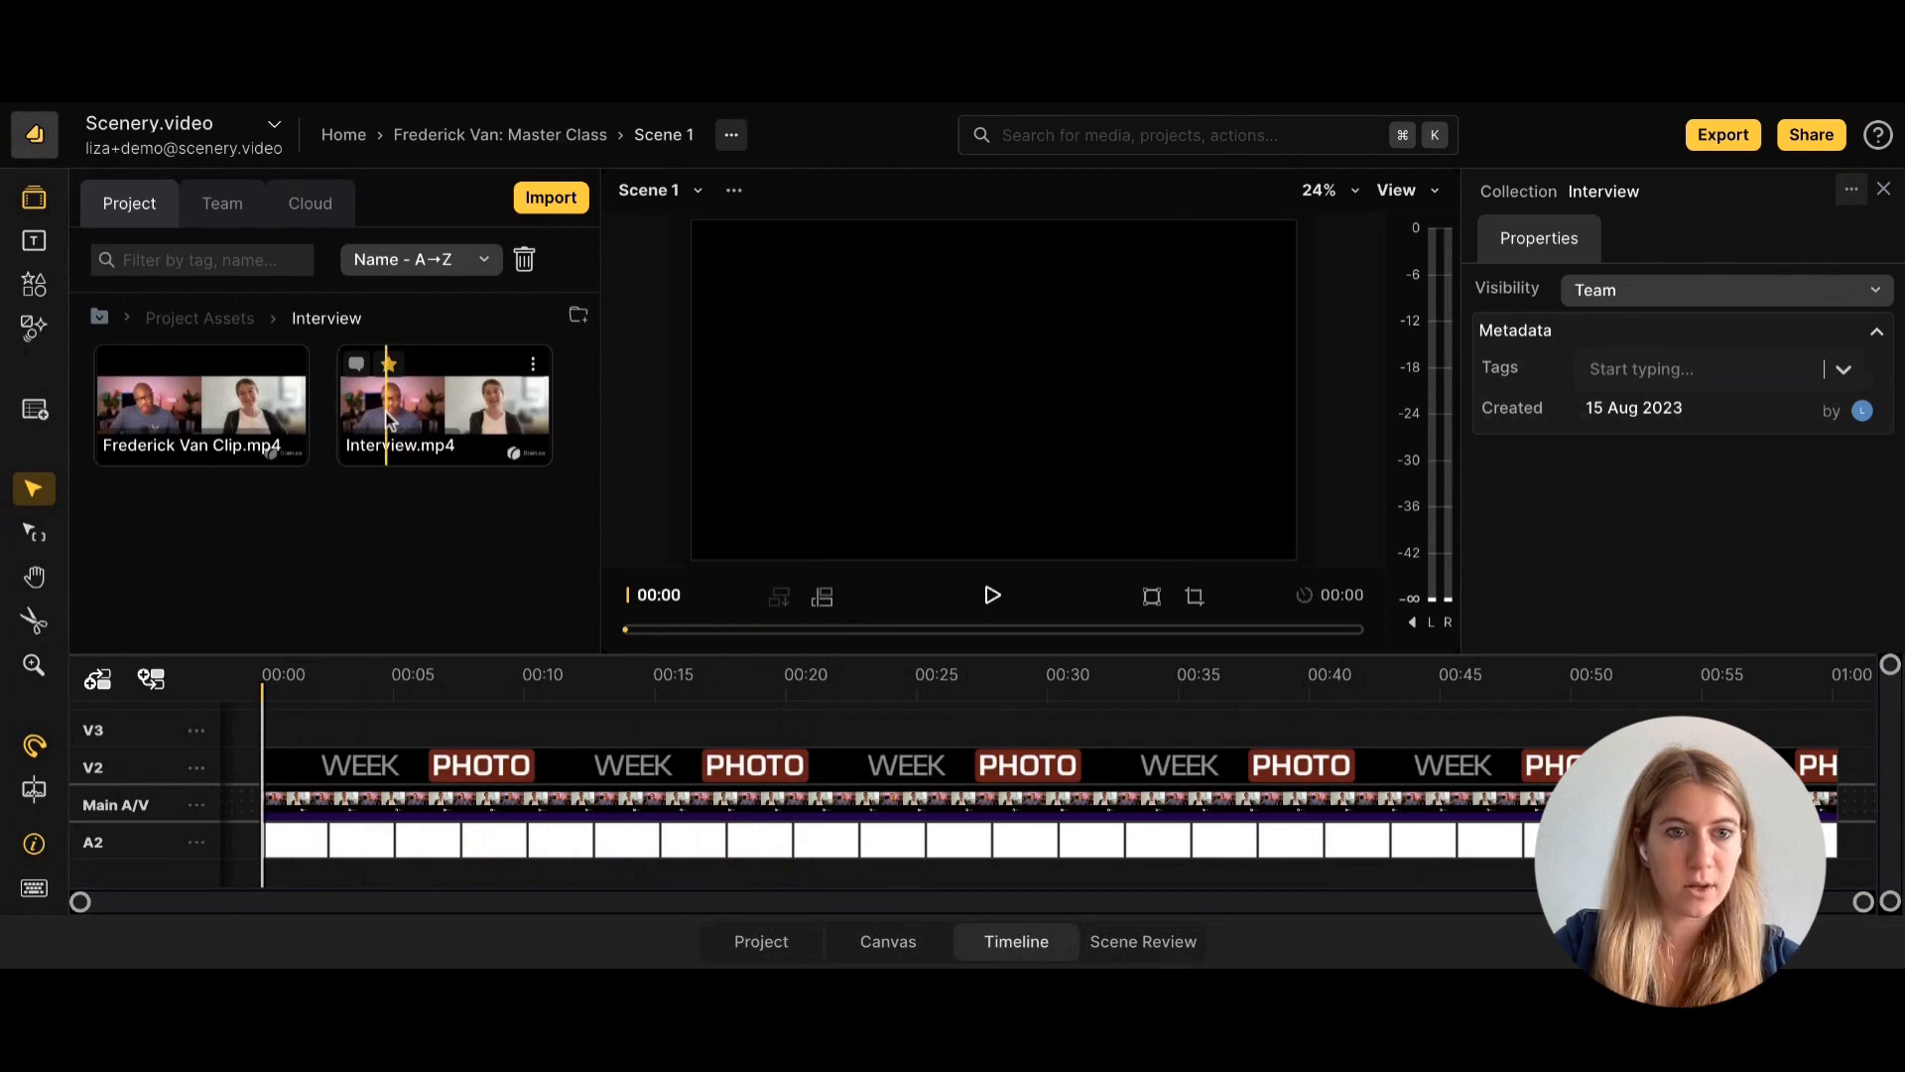
{"action": "left_click", "coordinate": [387, 419]}
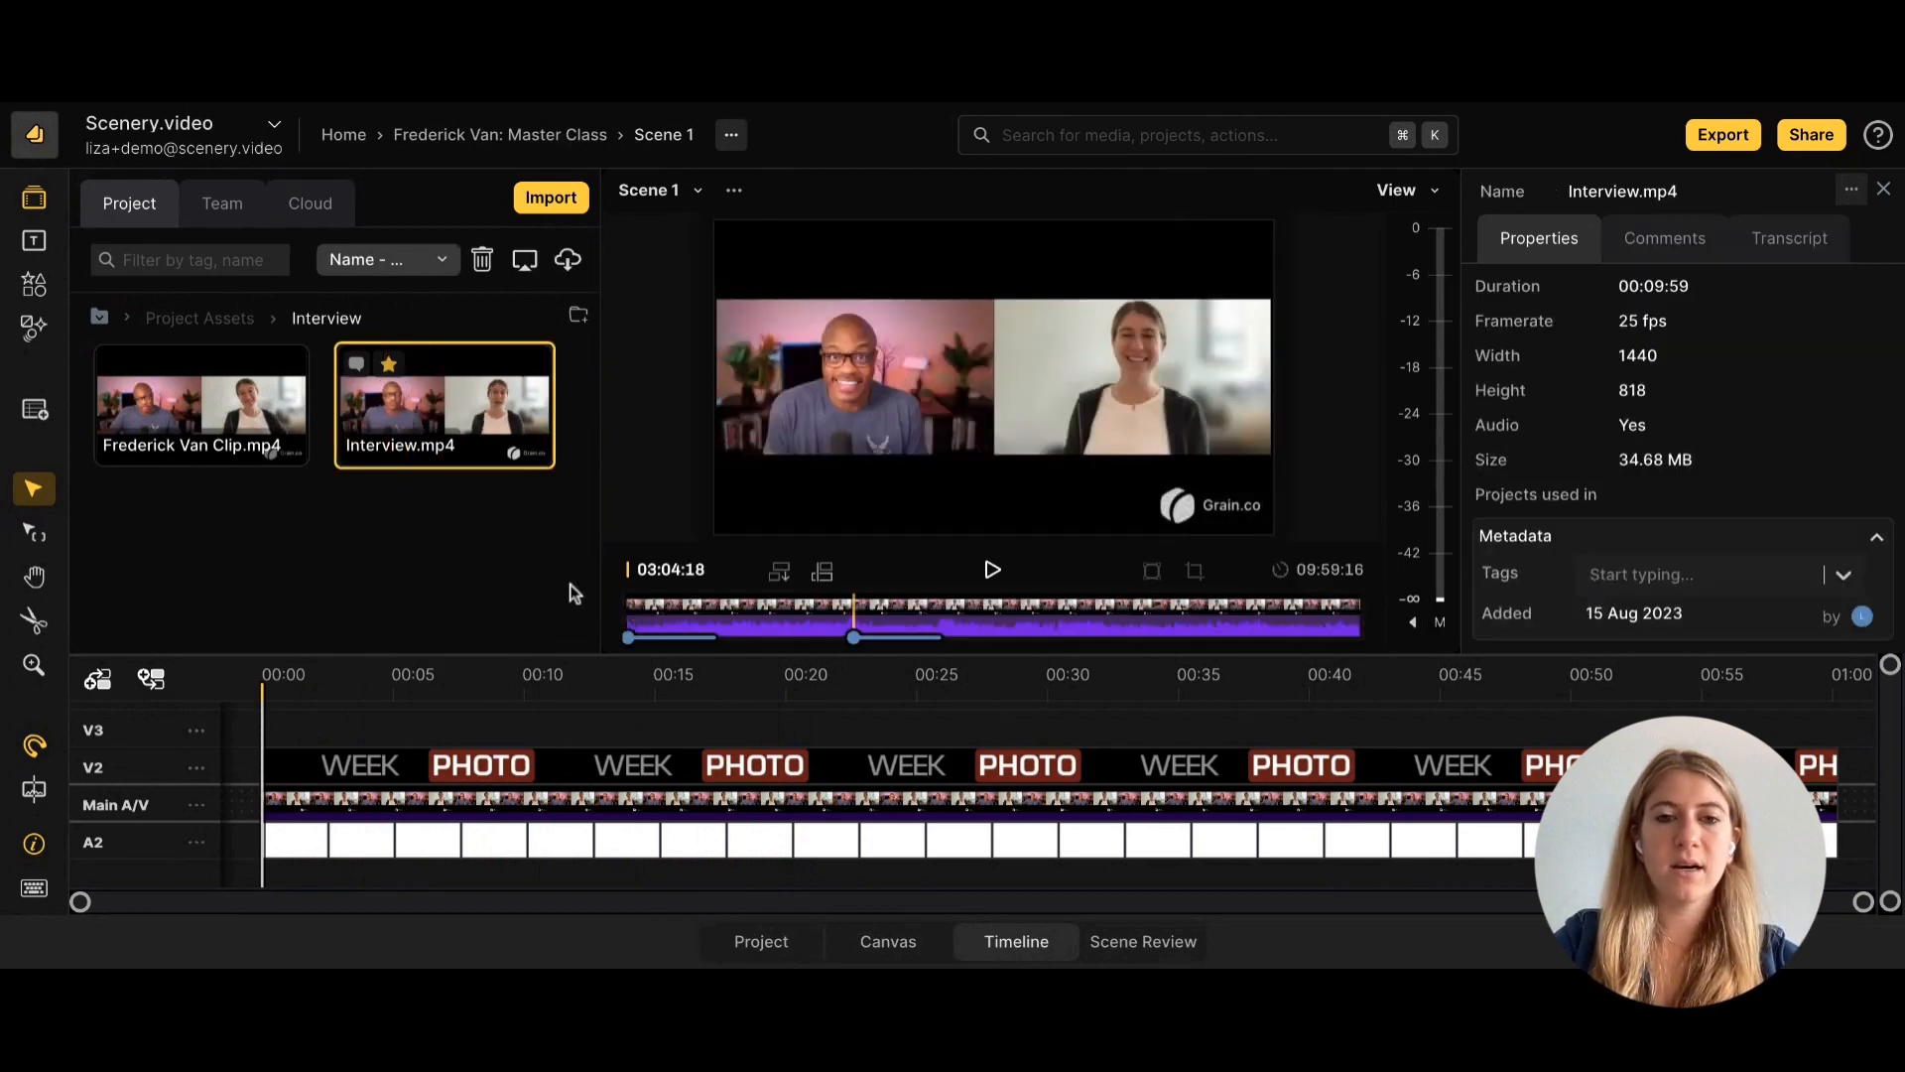
{"action": "left_click", "coordinate": [628, 639]}
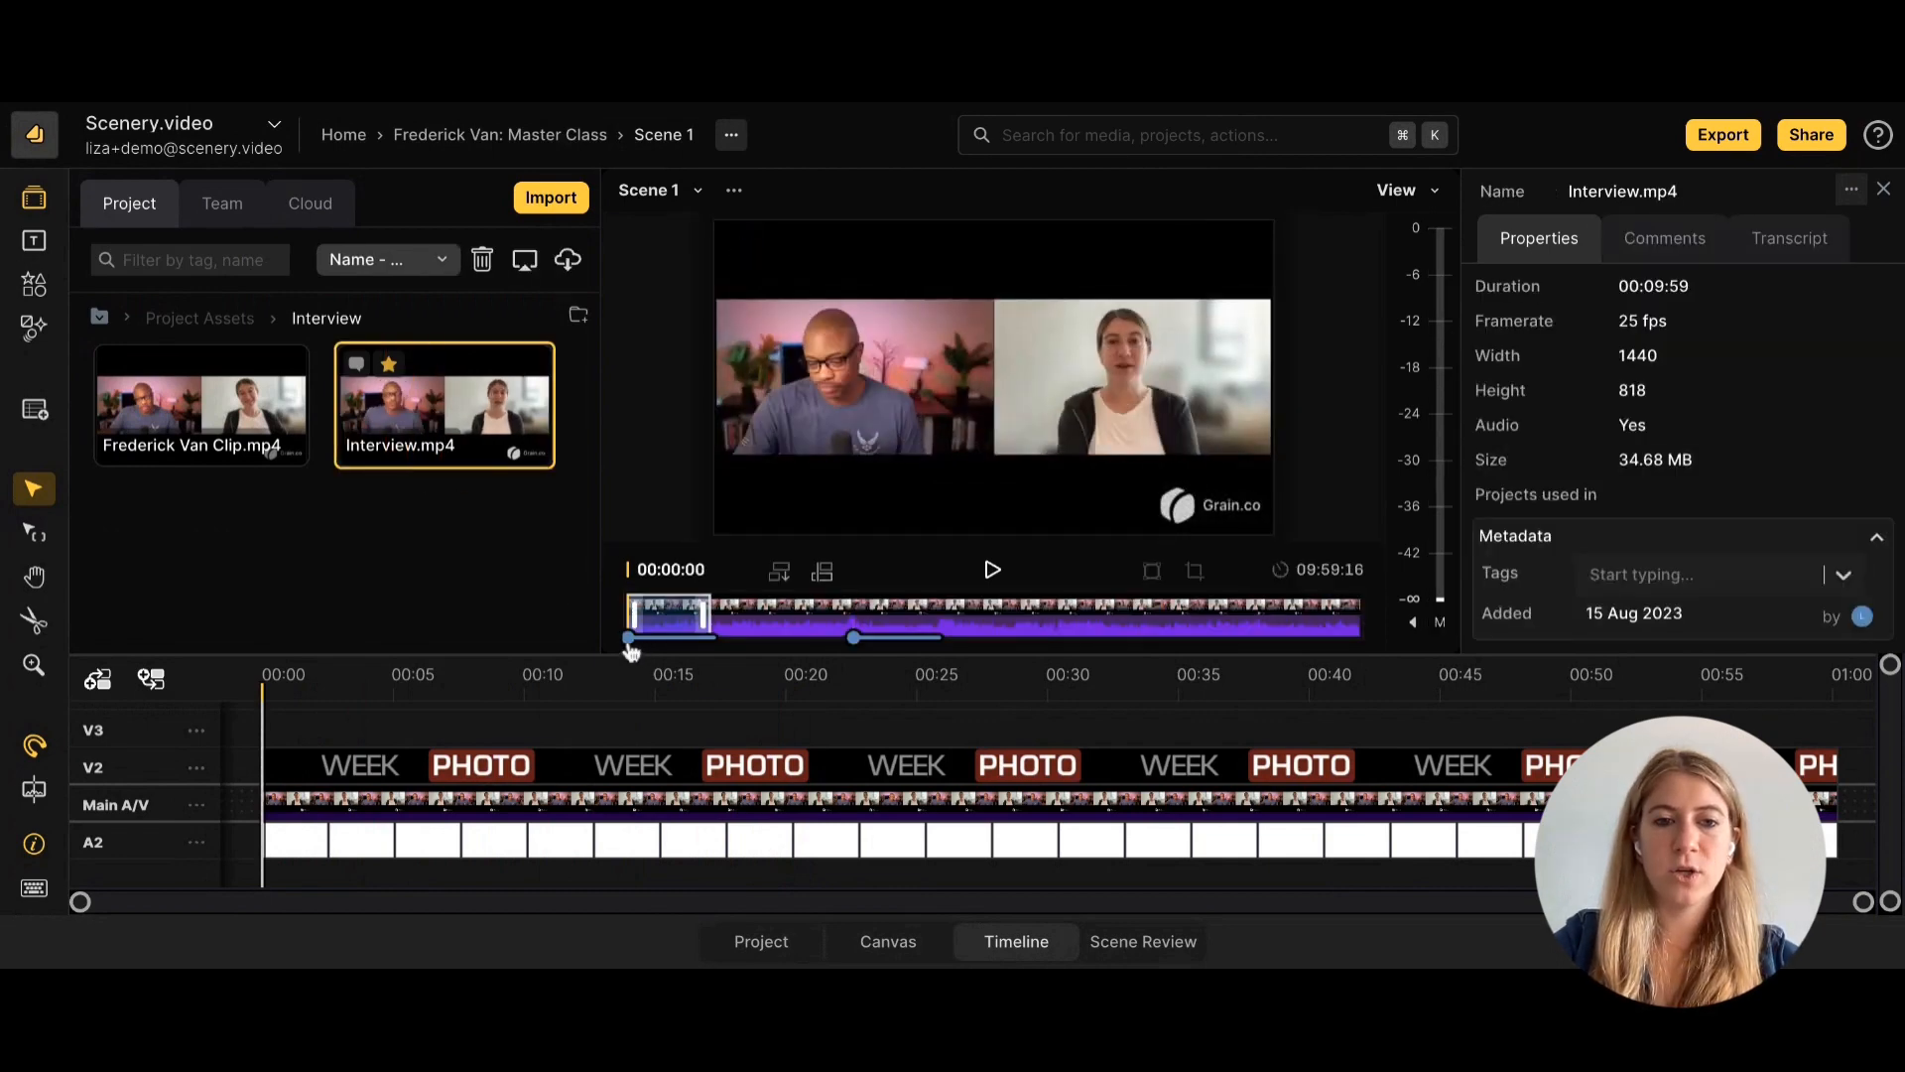
{"action": "left_click", "coordinate": [855, 640]}
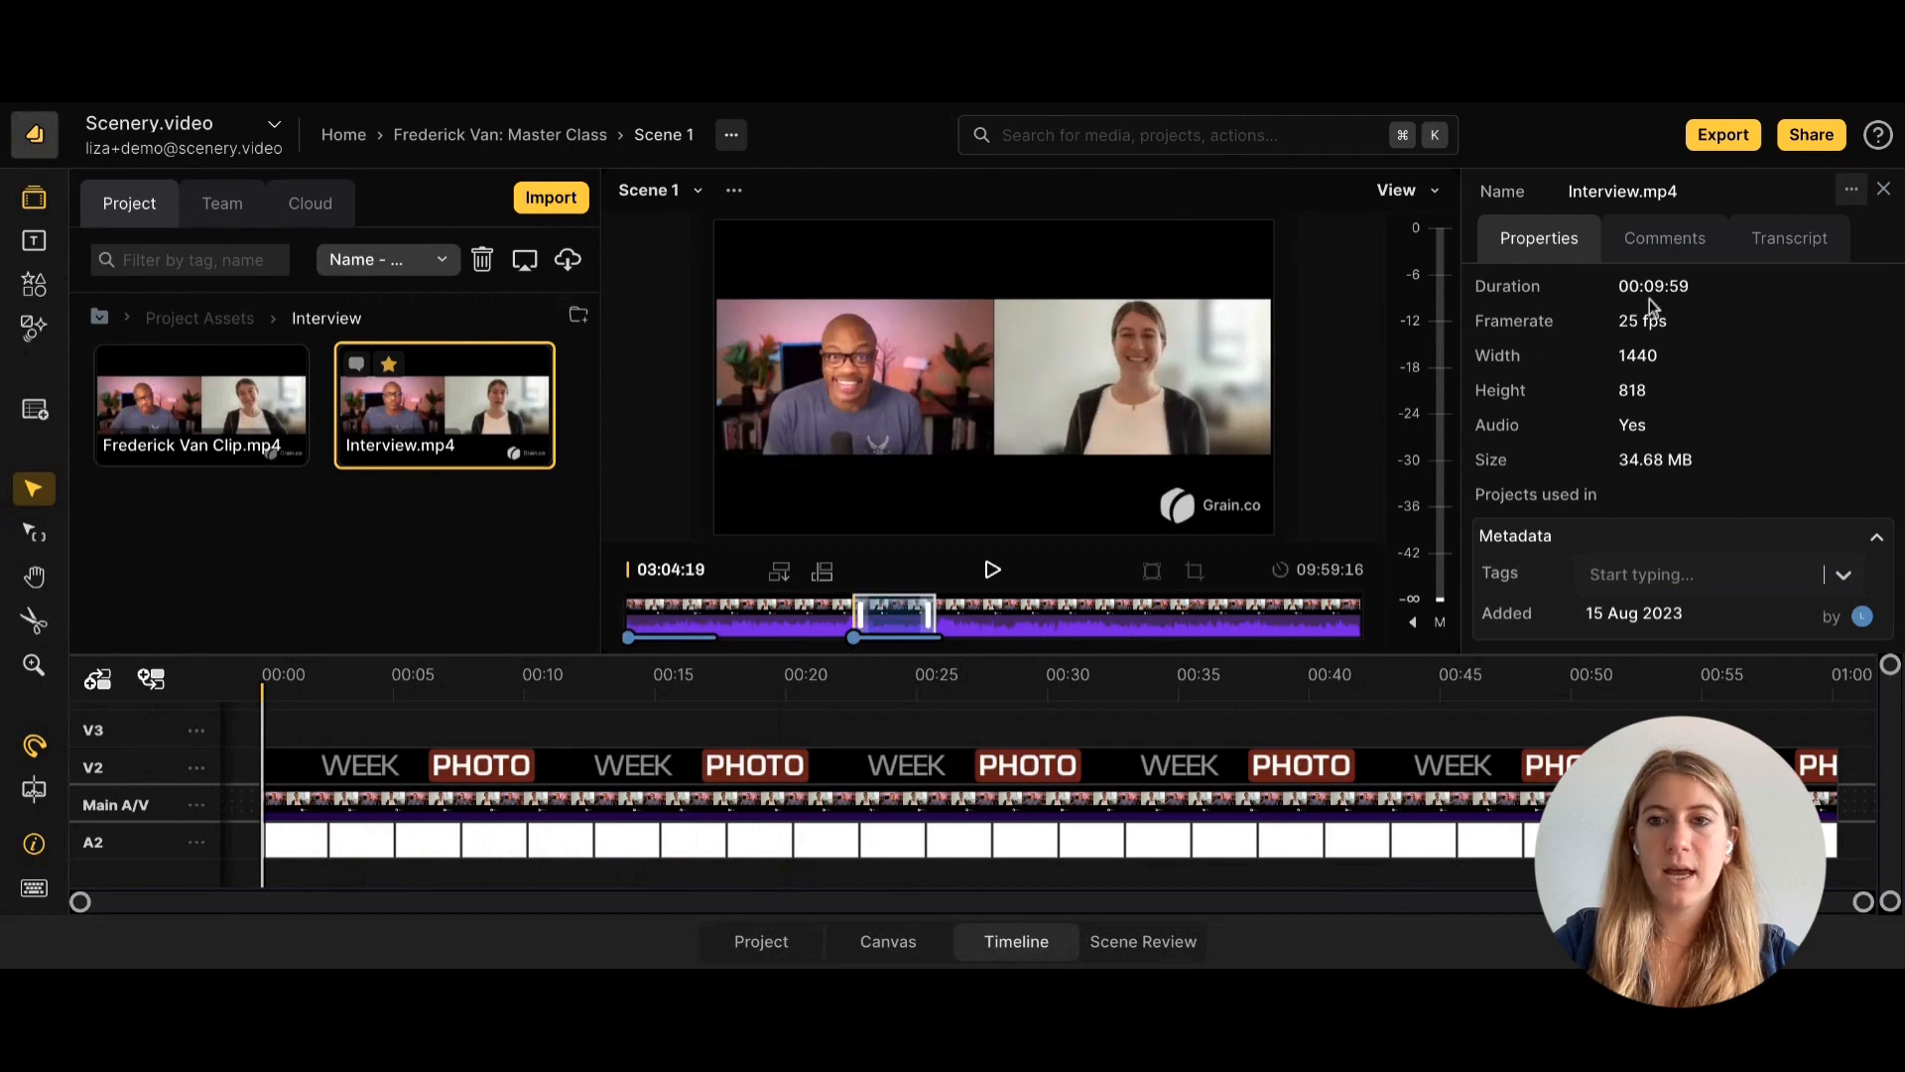
Step through the 'use this bite' and 03:04:19–04:13:03 comments, then resume previewing Scene 1.
{"action": "left_click", "coordinate": [1649, 260]}
{"action": "scroll", "coordinate": [1565, 426], "scroll_direction": "down", "scroll_amount": 1}
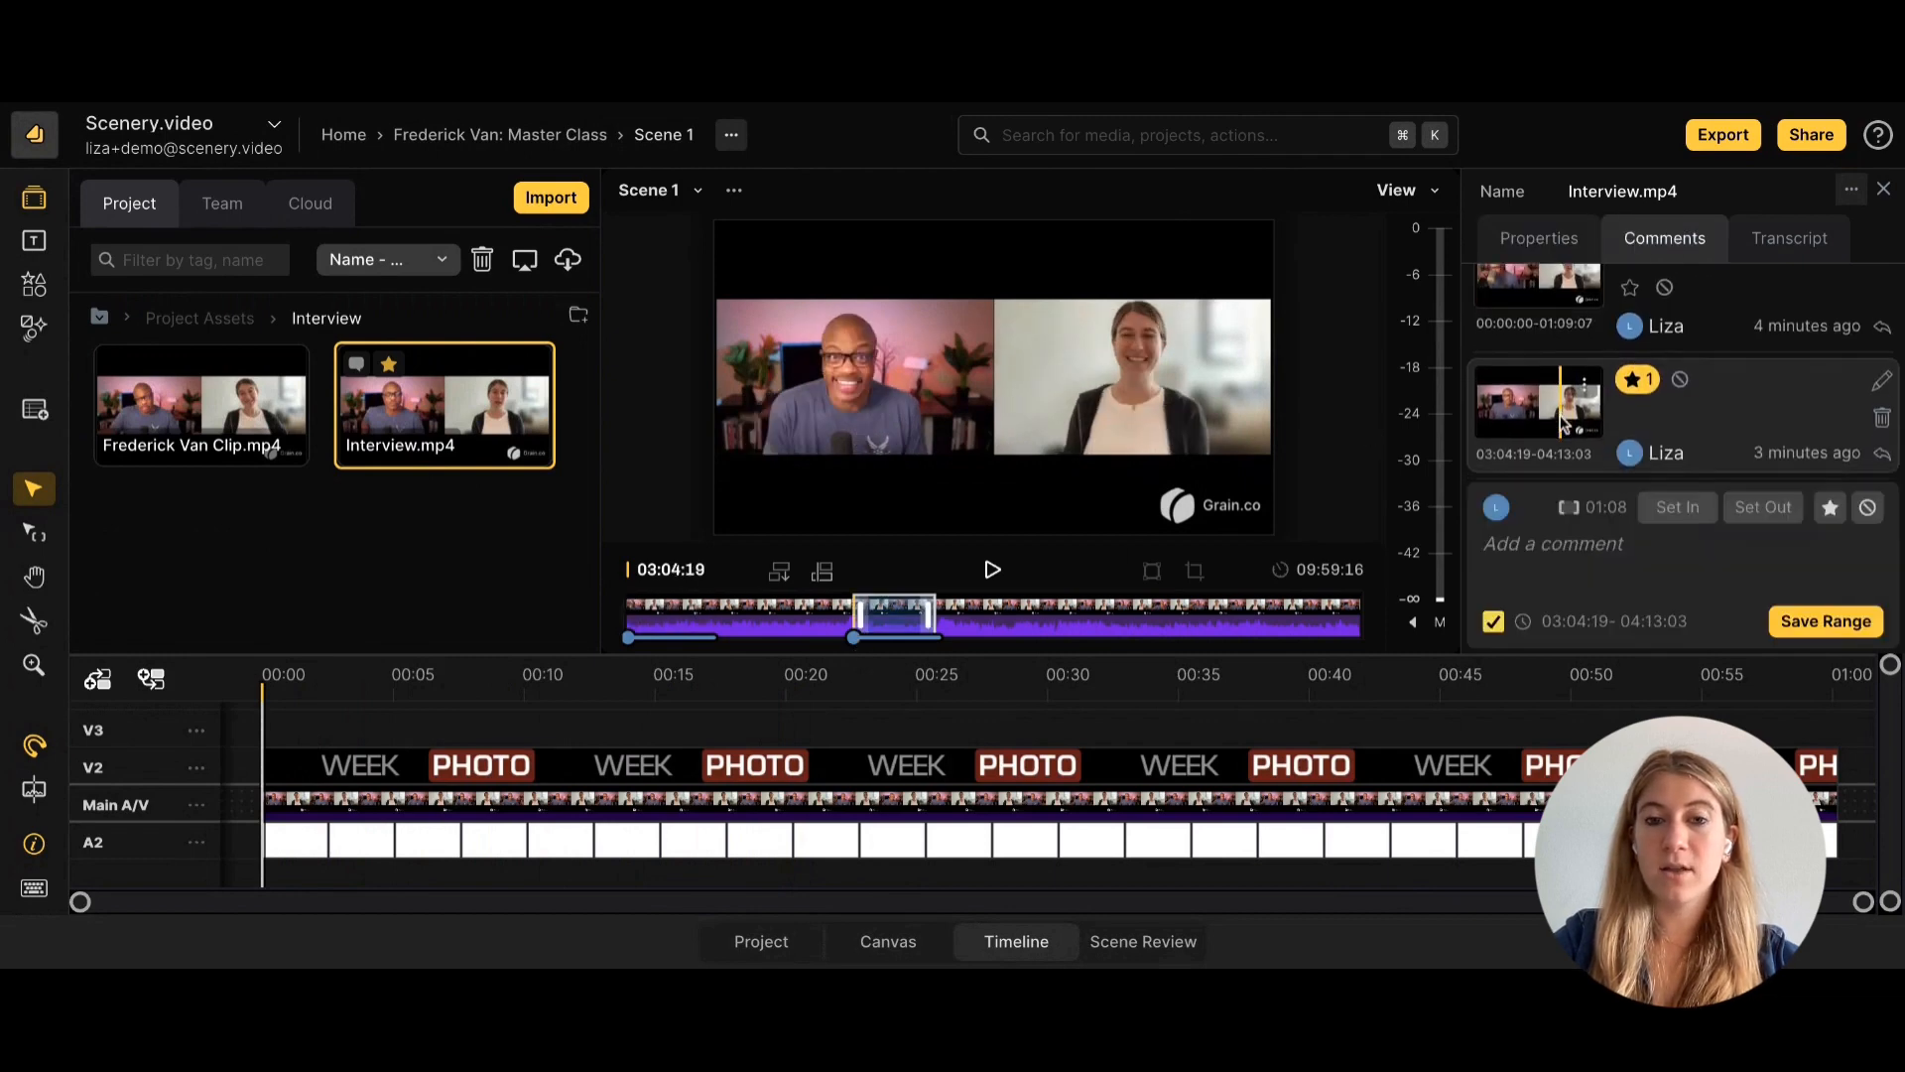
{"action": "scroll", "coordinate": [1565, 426], "scroll_direction": "up", "scroll_amount": 1}
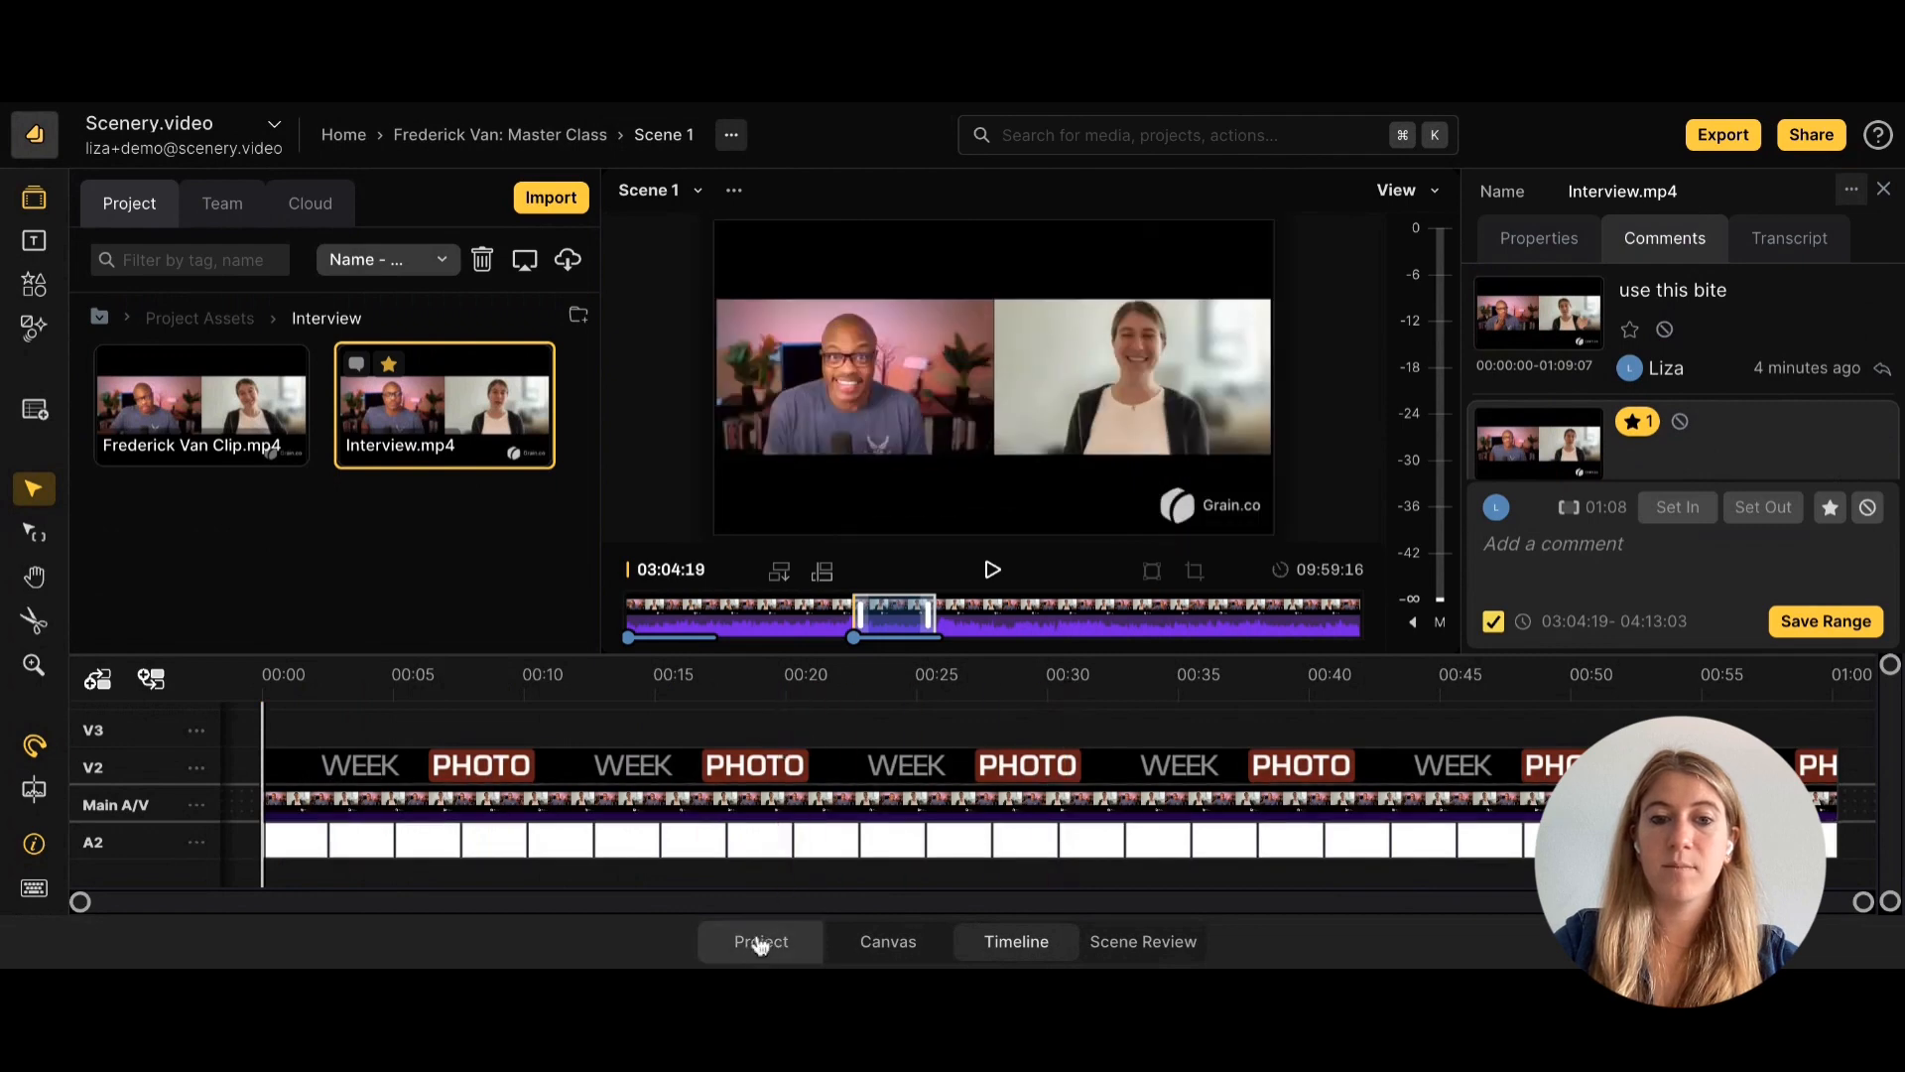
{"action": "left_click", "coordinate": [1557, 345]}
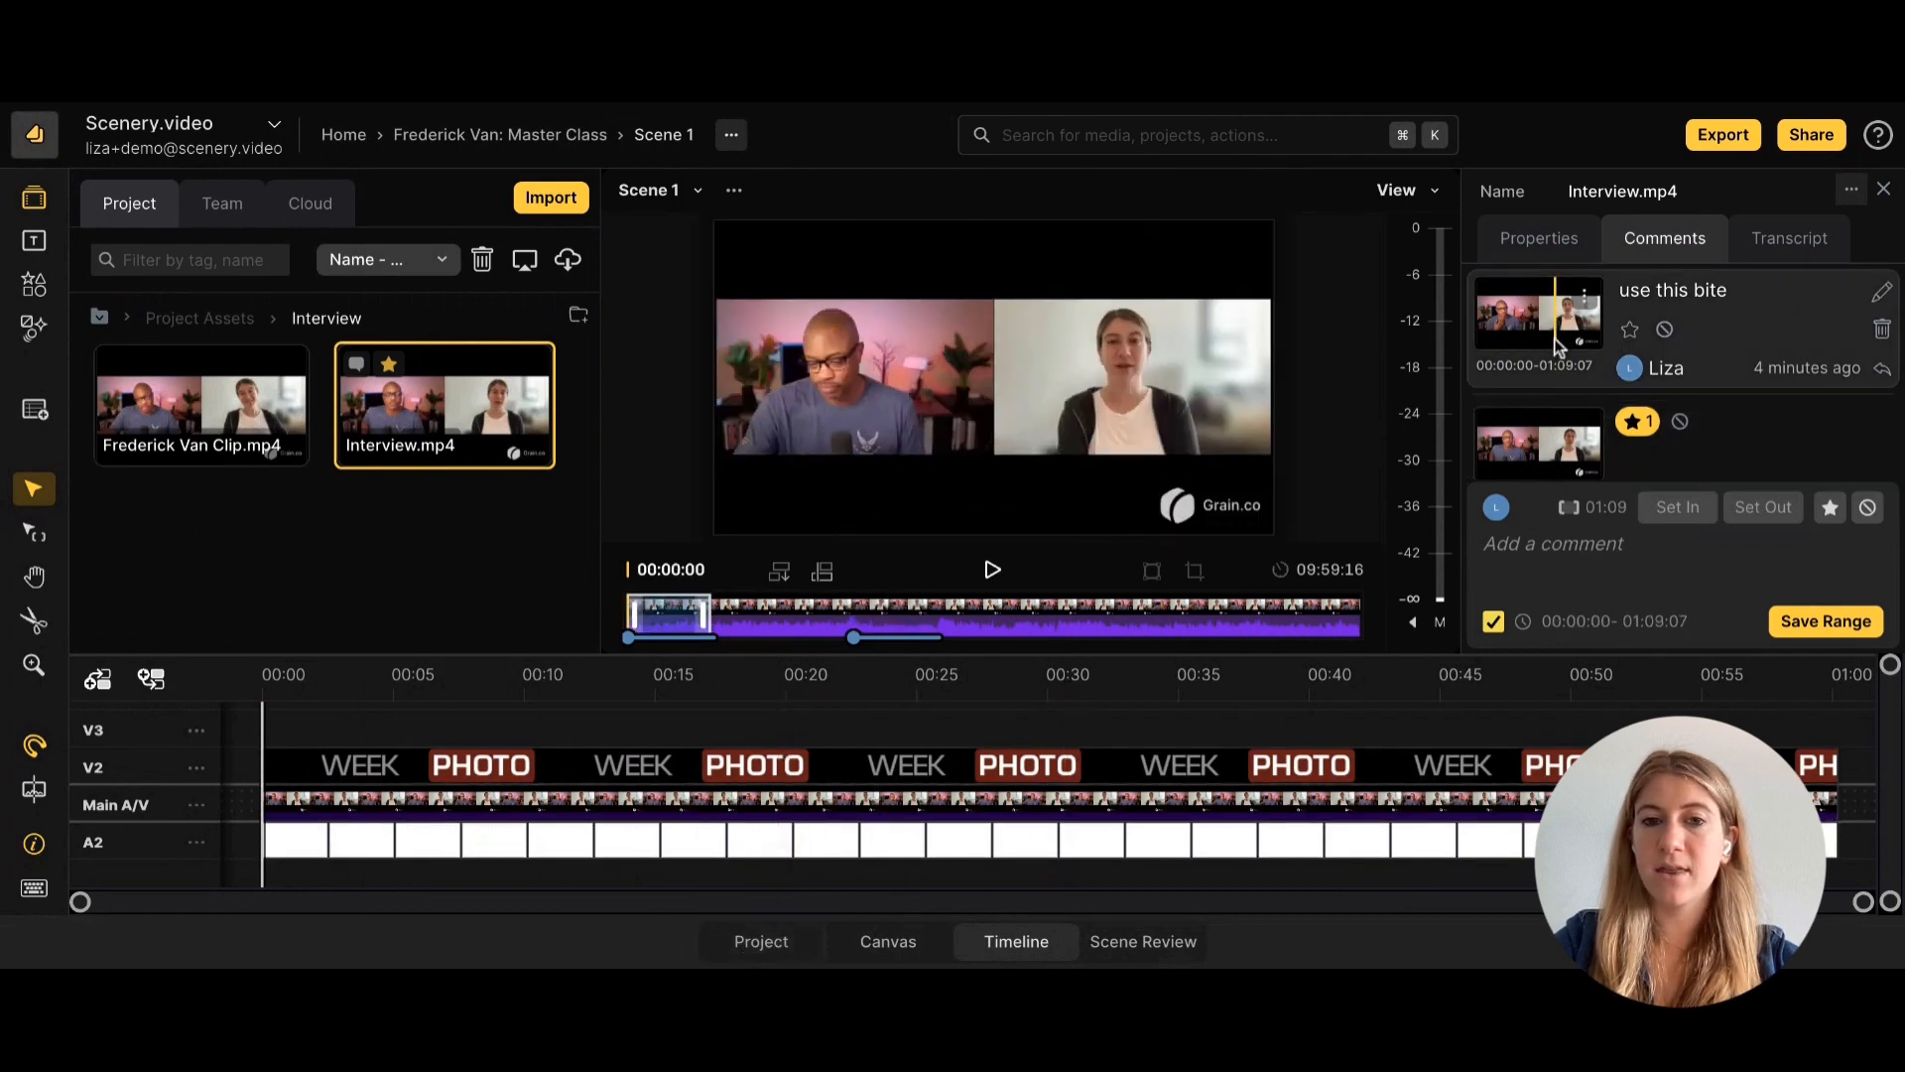
{"action": "scroll", "coordinate": [1533, 422], "scroll_direction": "down", "scroll_amount": 1}
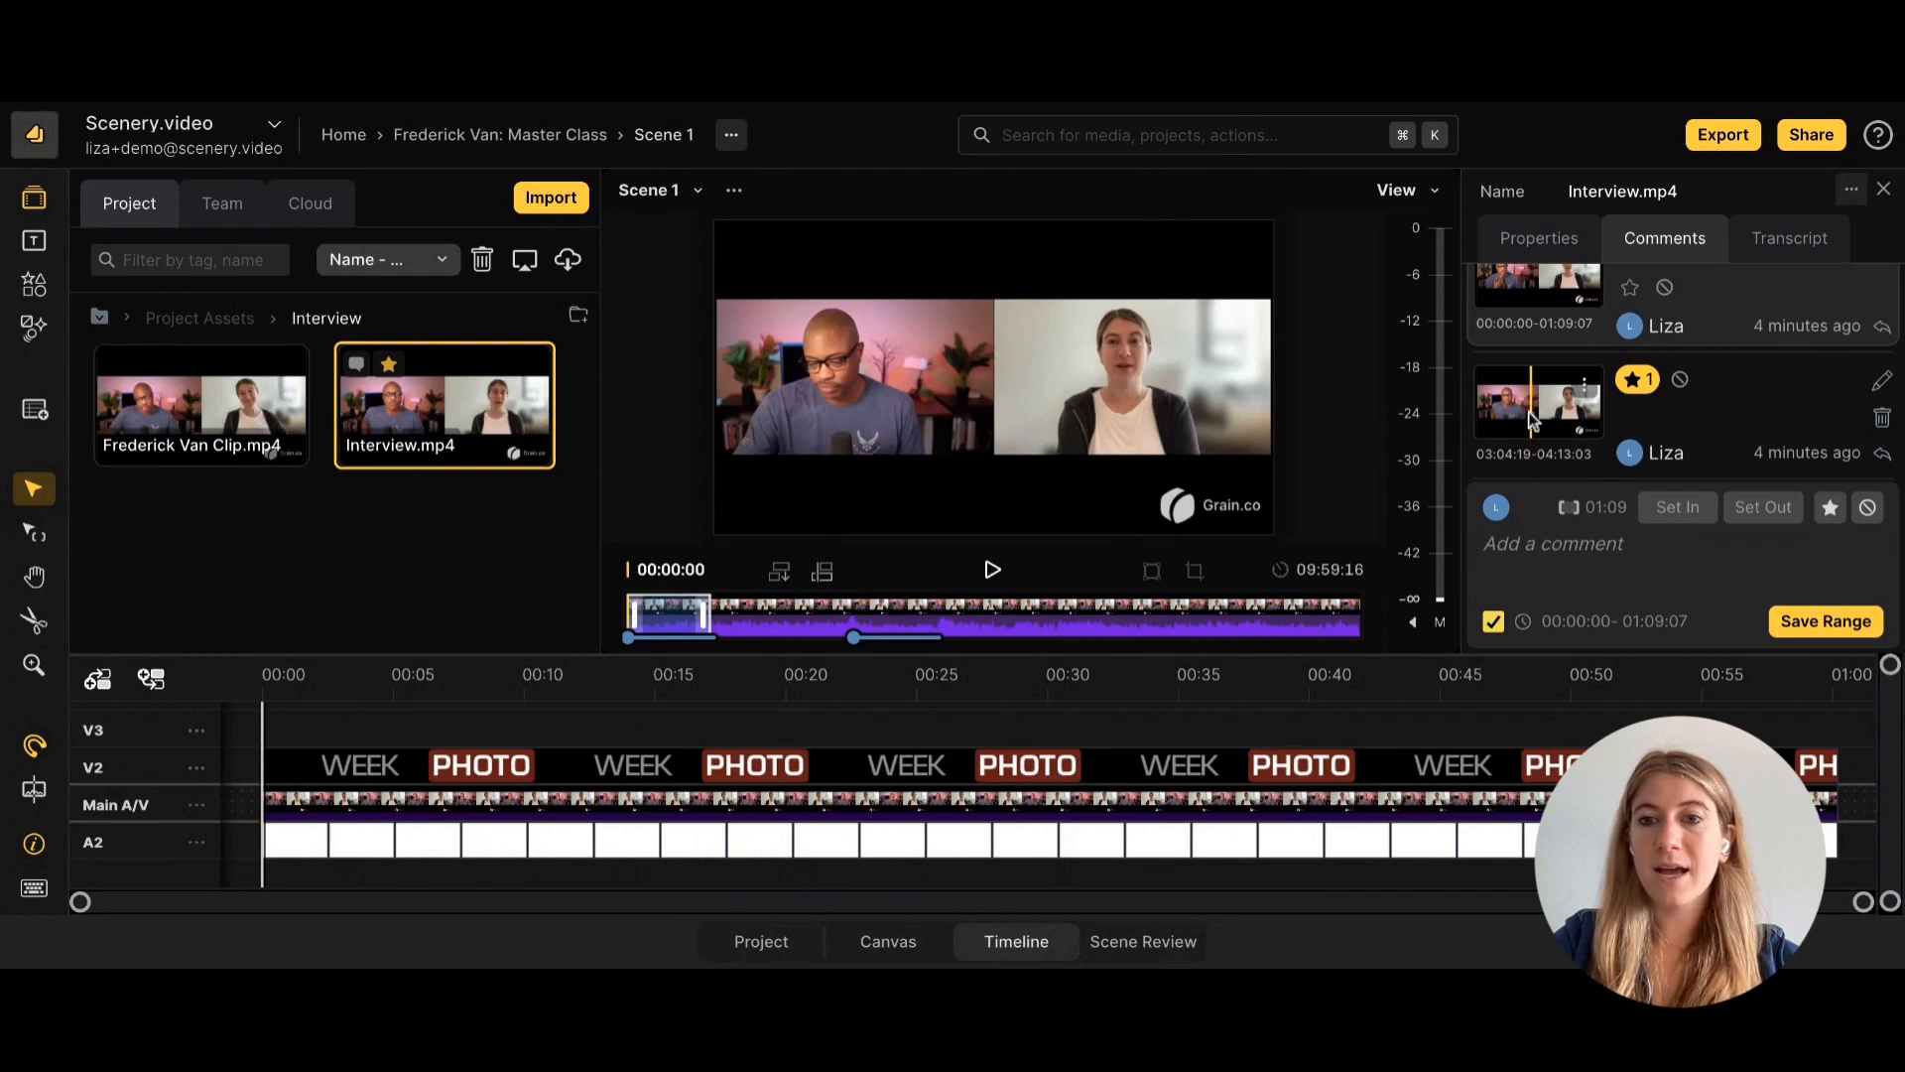
{"action": "left_click", "coordinate": [1533, 422]}
{"action": "scroll", "coordinate": [1534, 422], "scroll_direction": "up", "scroll_amount": 1}
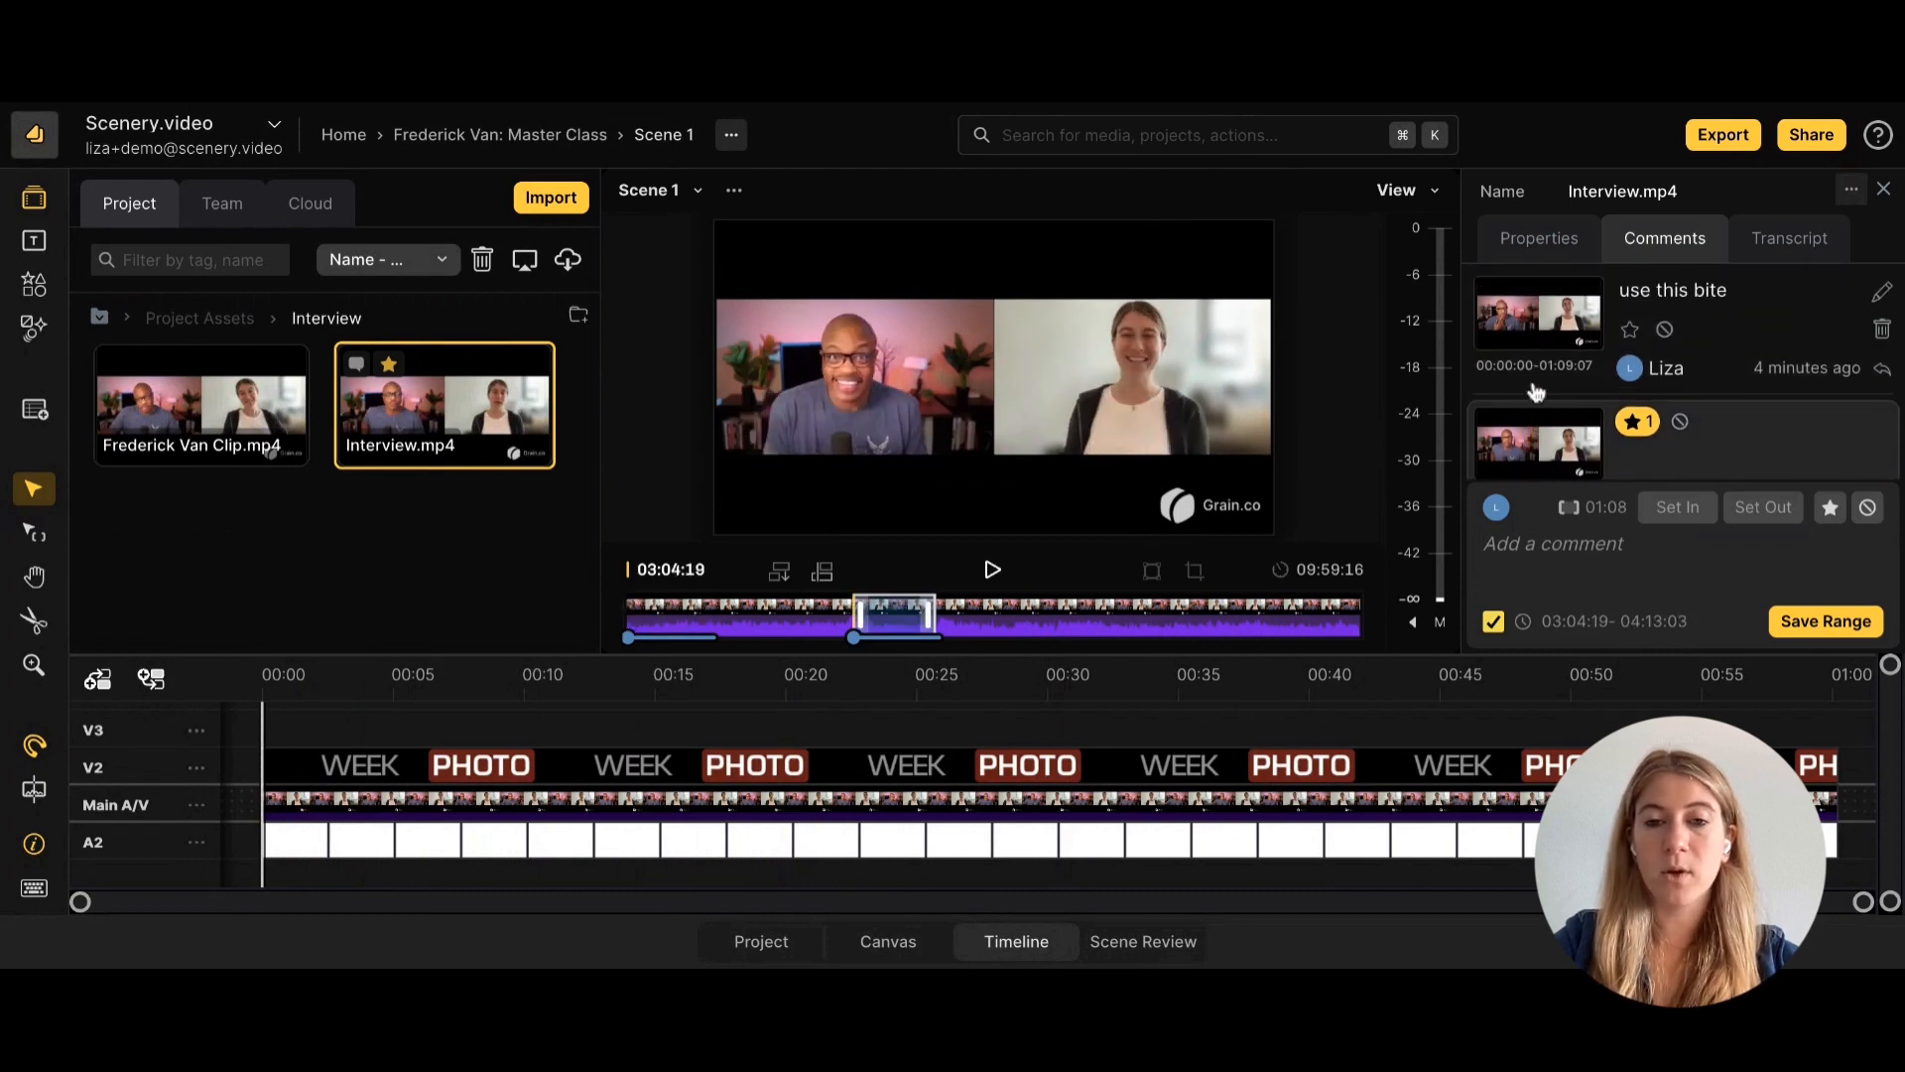
{"action": "left_click", "coordinate": [1496, 315]}
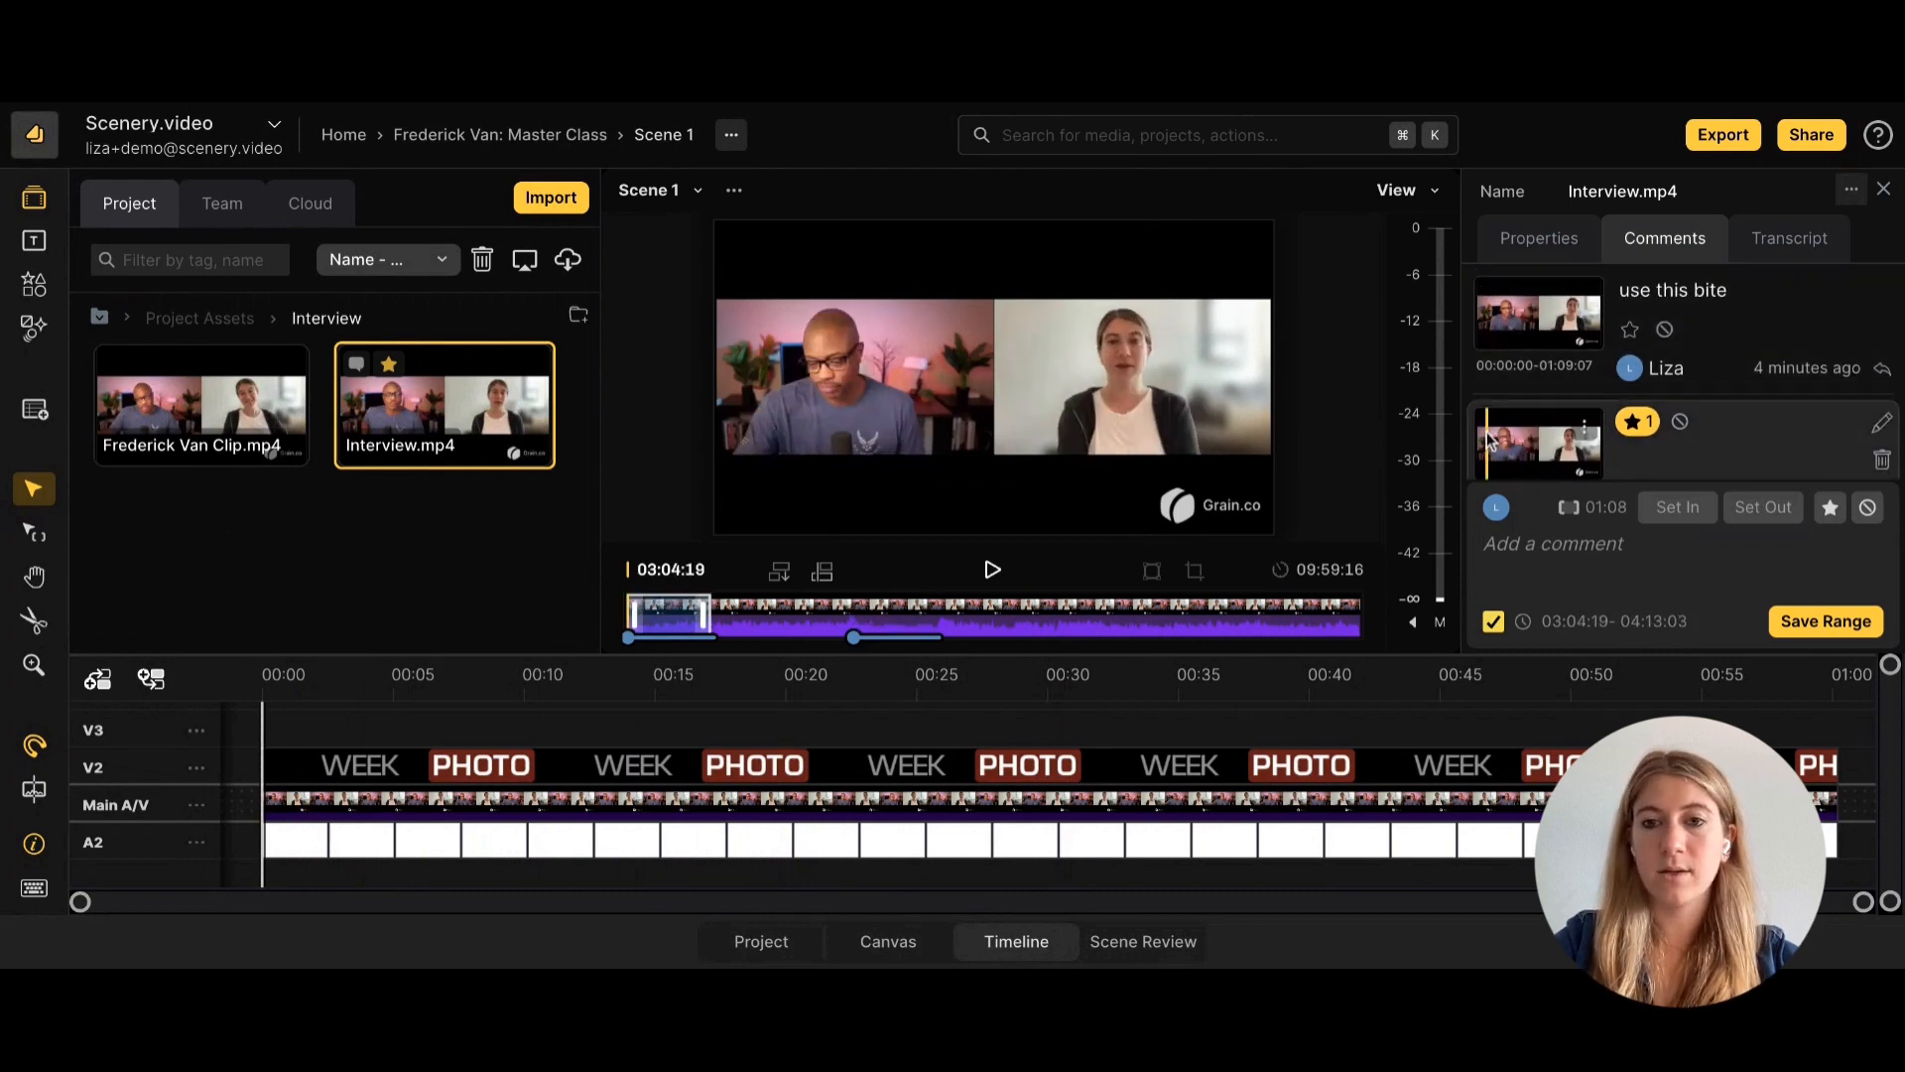
{"action": "left_click", "coordinate": [1513, 332]}
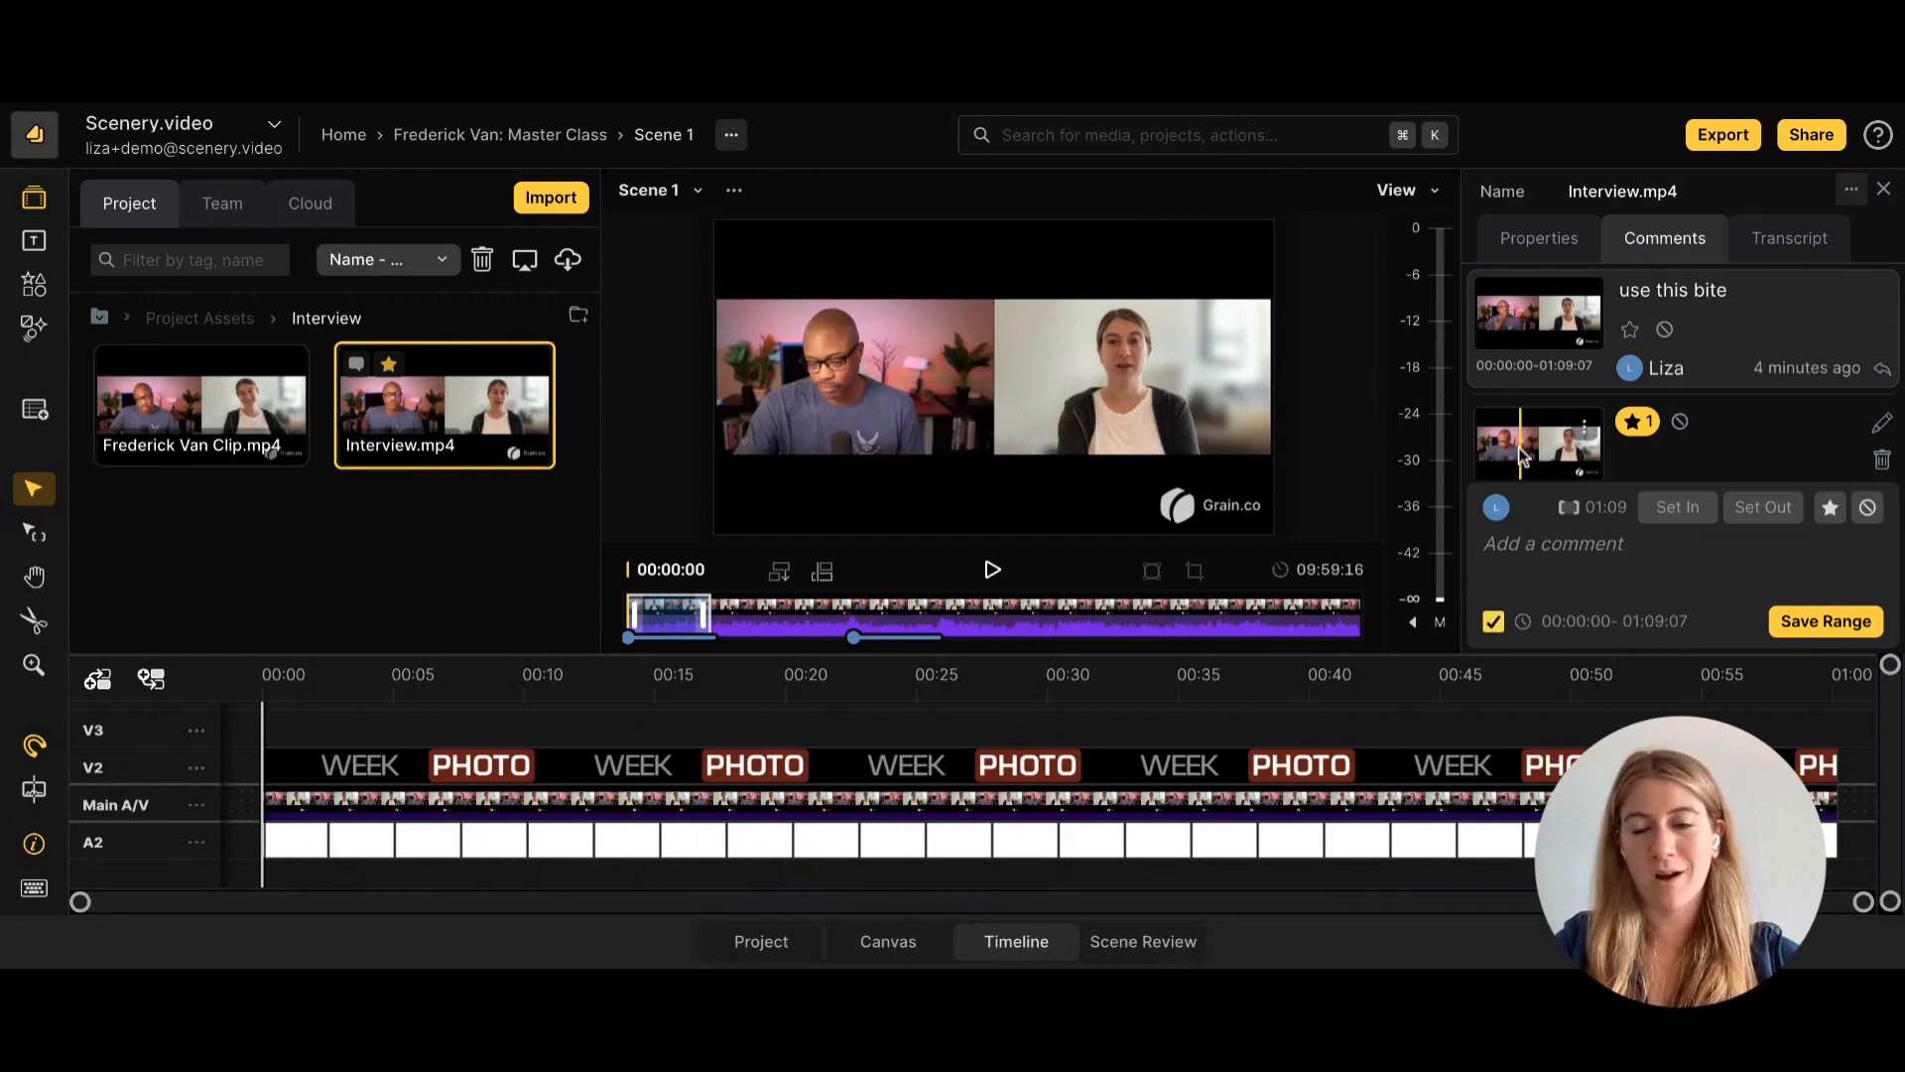
{"action": "scroll", "coordinate": [1539, 437], "scroll_direction": "down", "scroll_amount": 1}
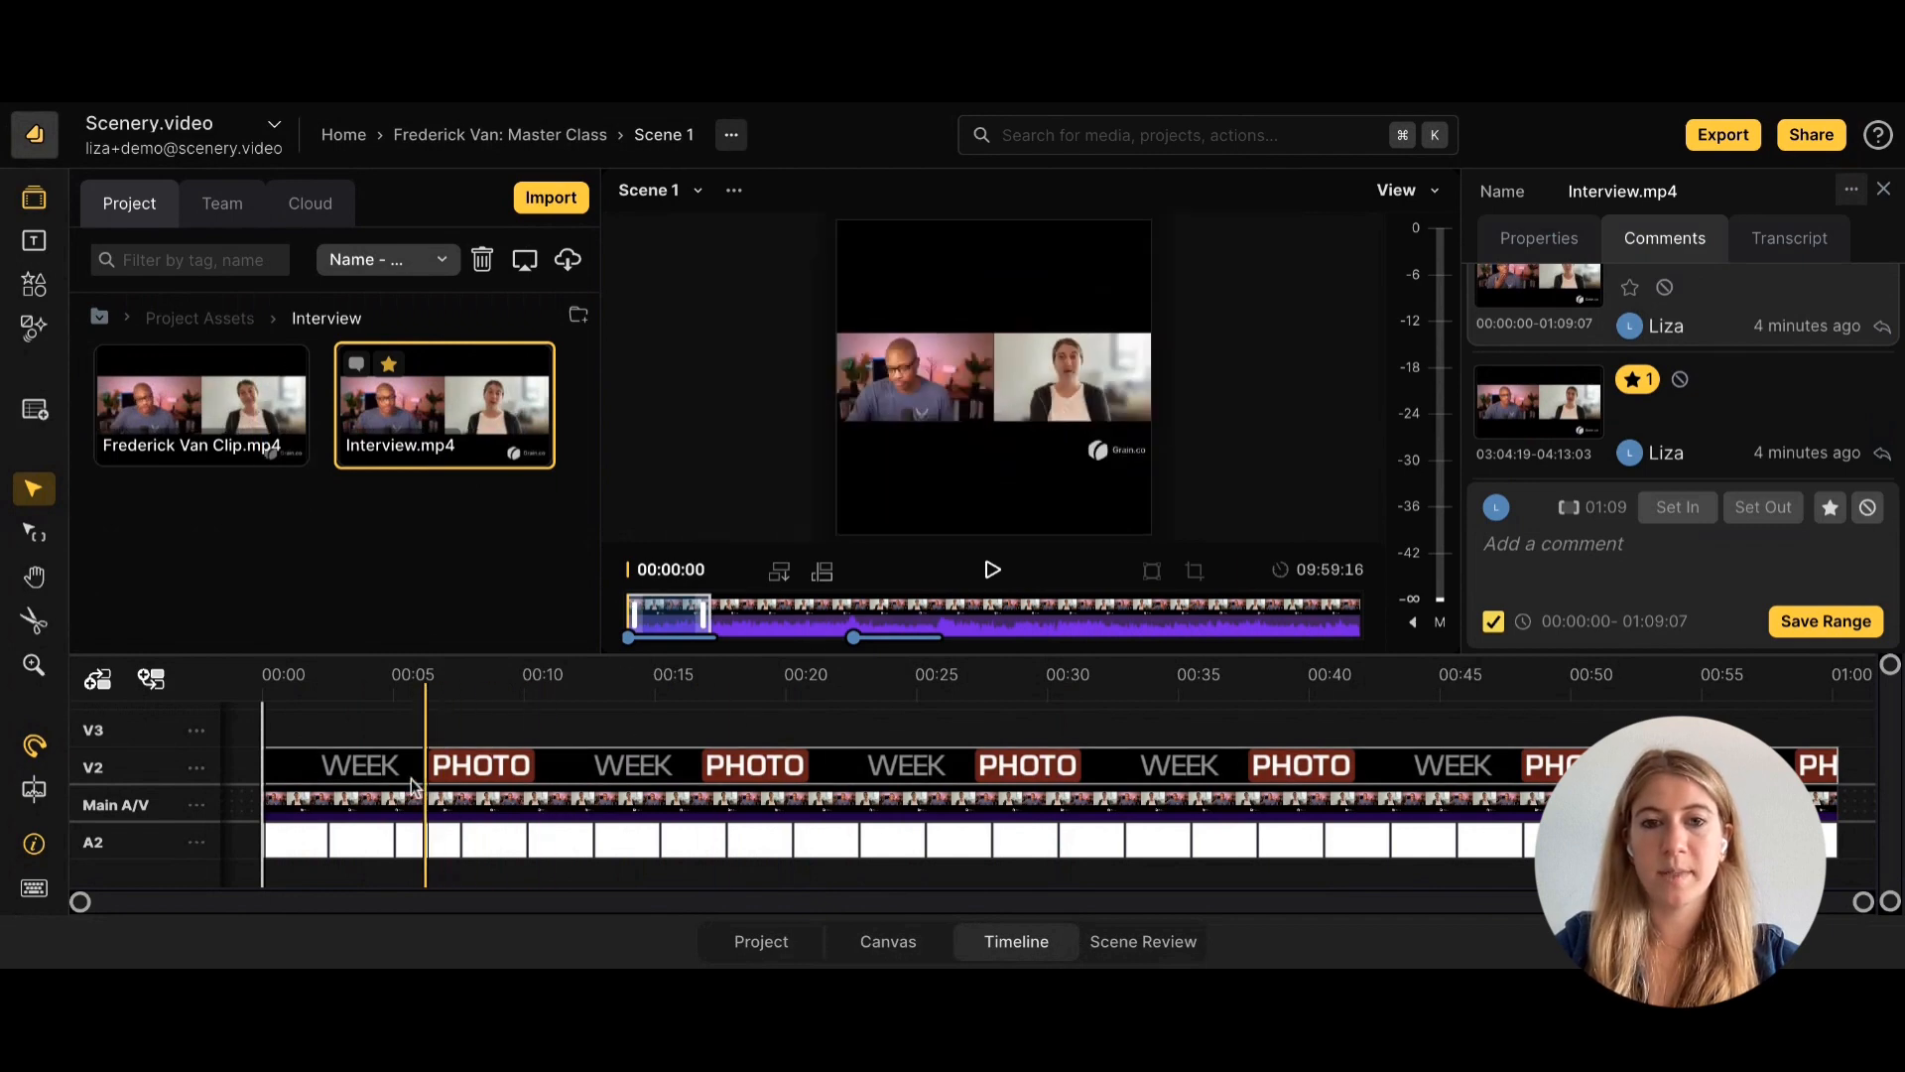
{"action": "left_click", "coordinate": [361, 718]}
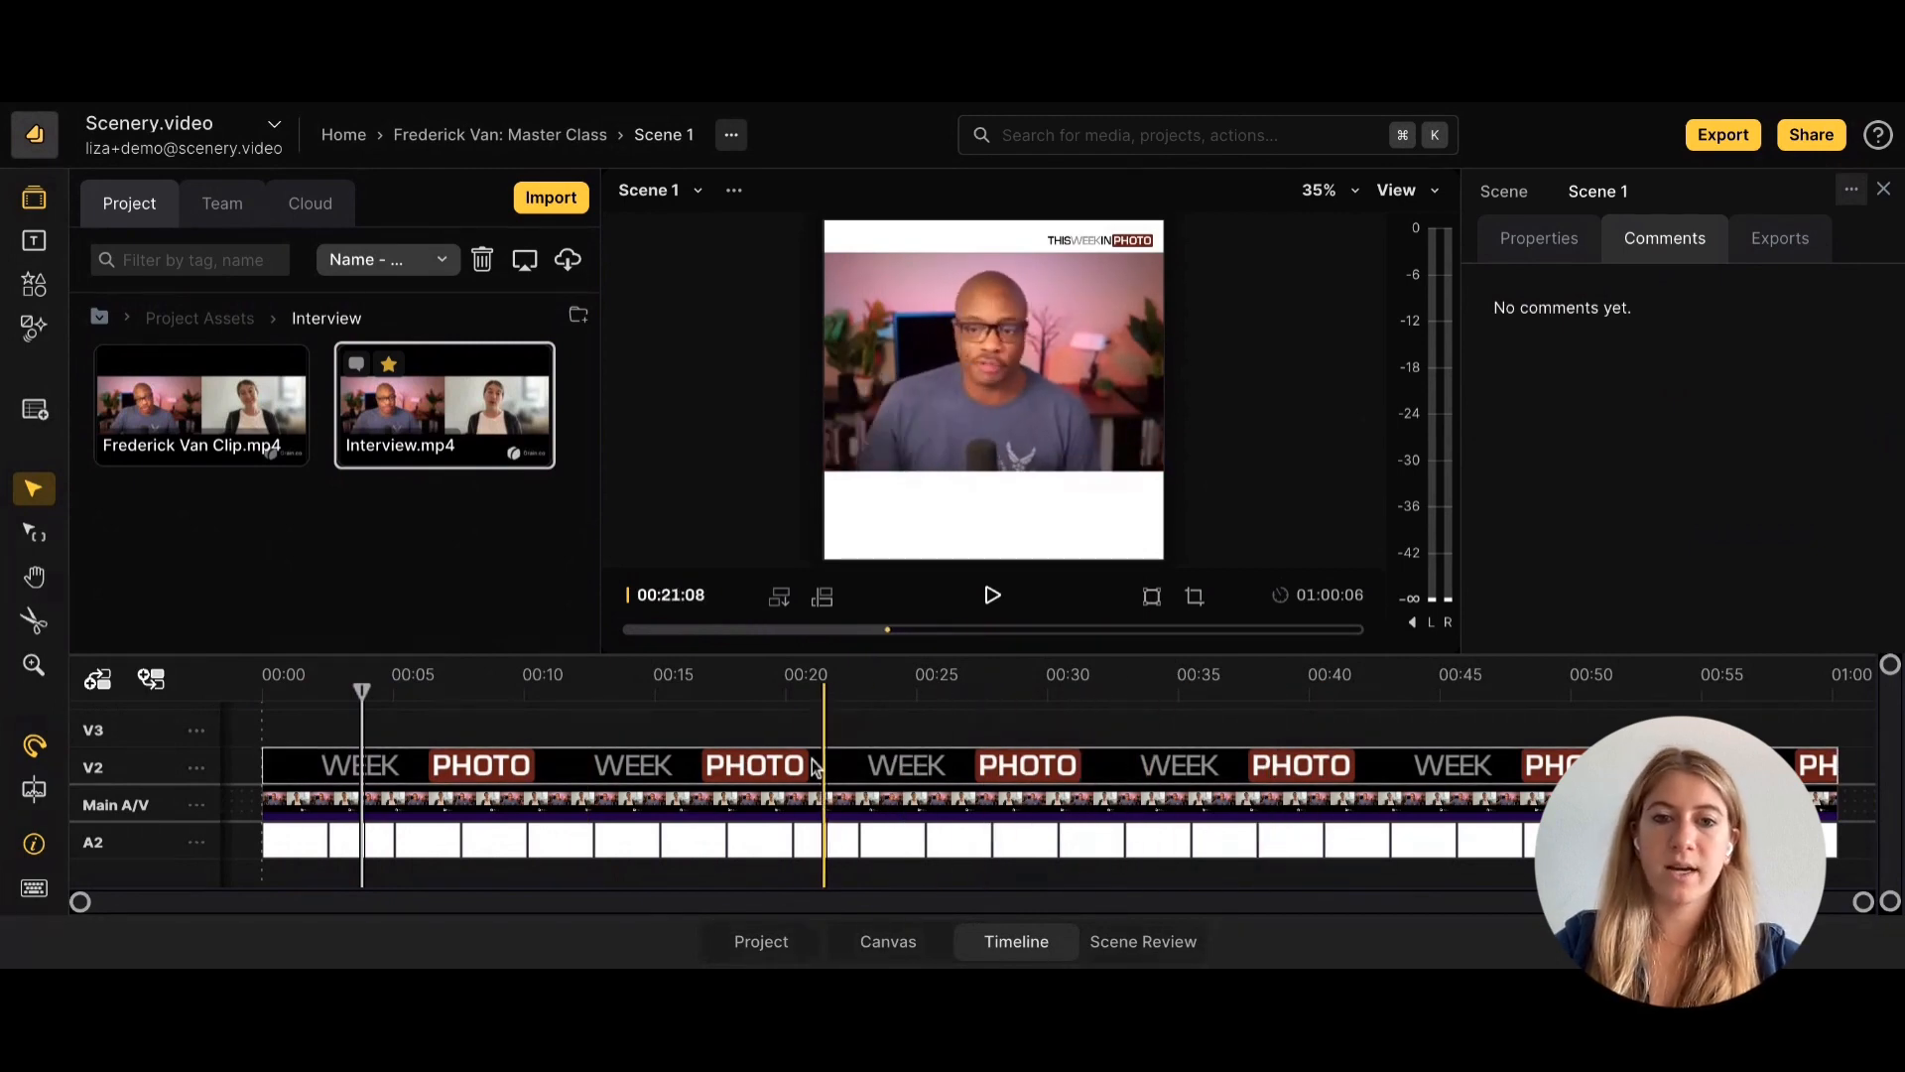
{"action": "left_click", "coordinate": [734, 199]}
{"action": "left_click", "coordinate": [746, 242]}
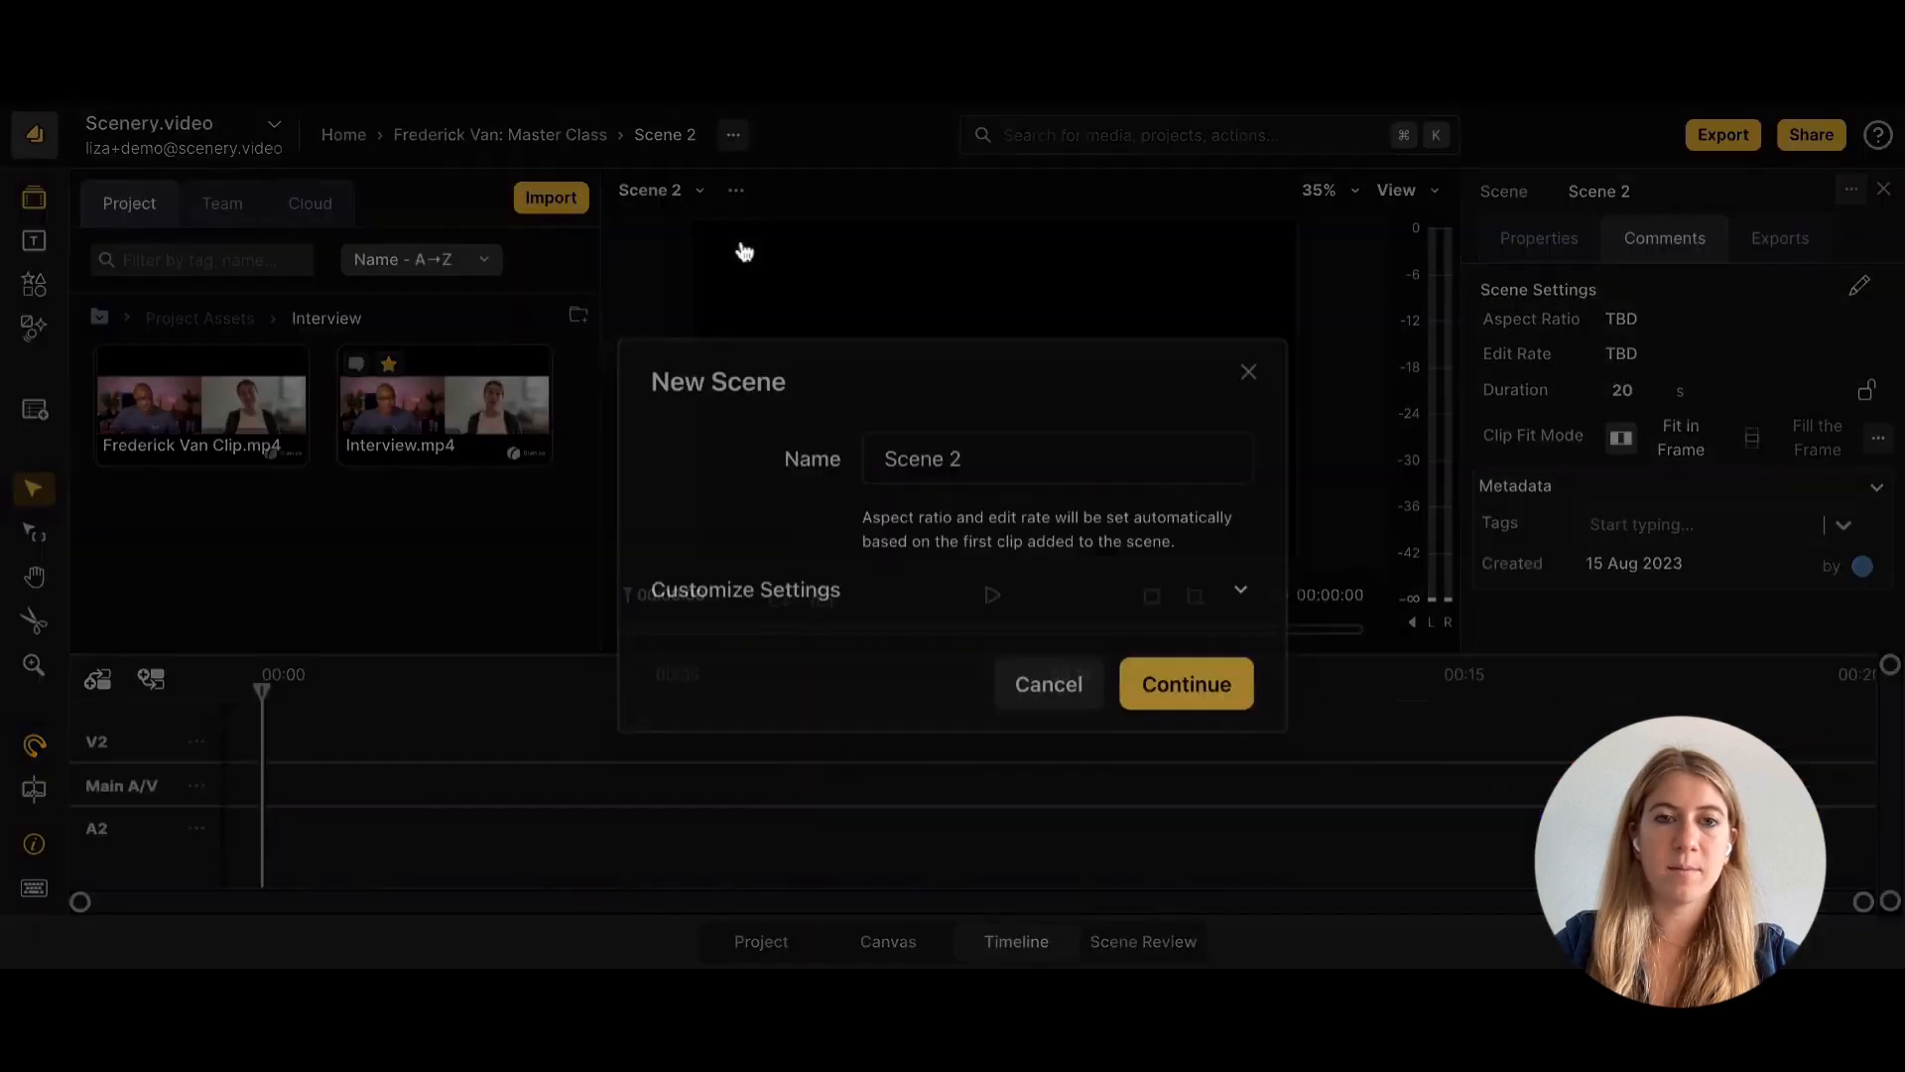
{"action": "left_click", "coordinate": [991, 467]}
{"action": "left_click", "coordinate": [1003, 466]}
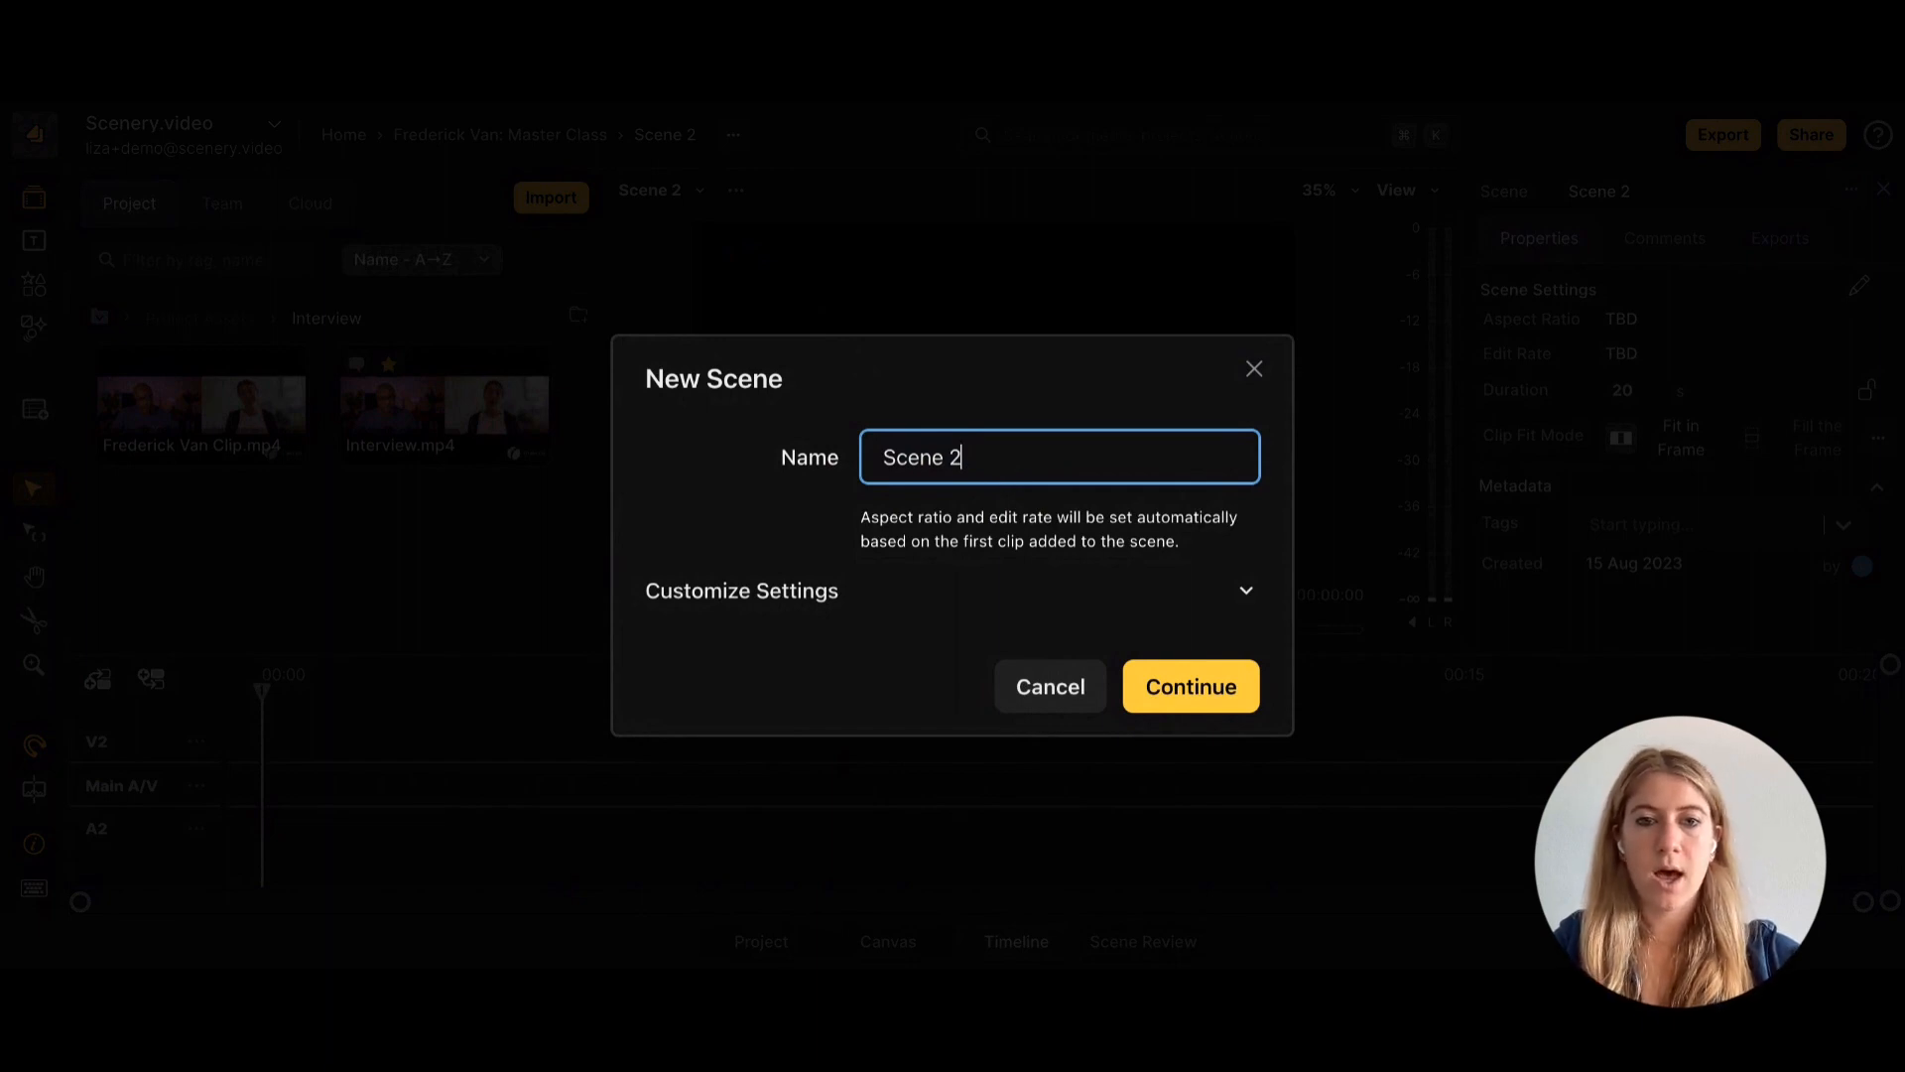
{"action": "left_click", "coordinate": [1226, 599]}
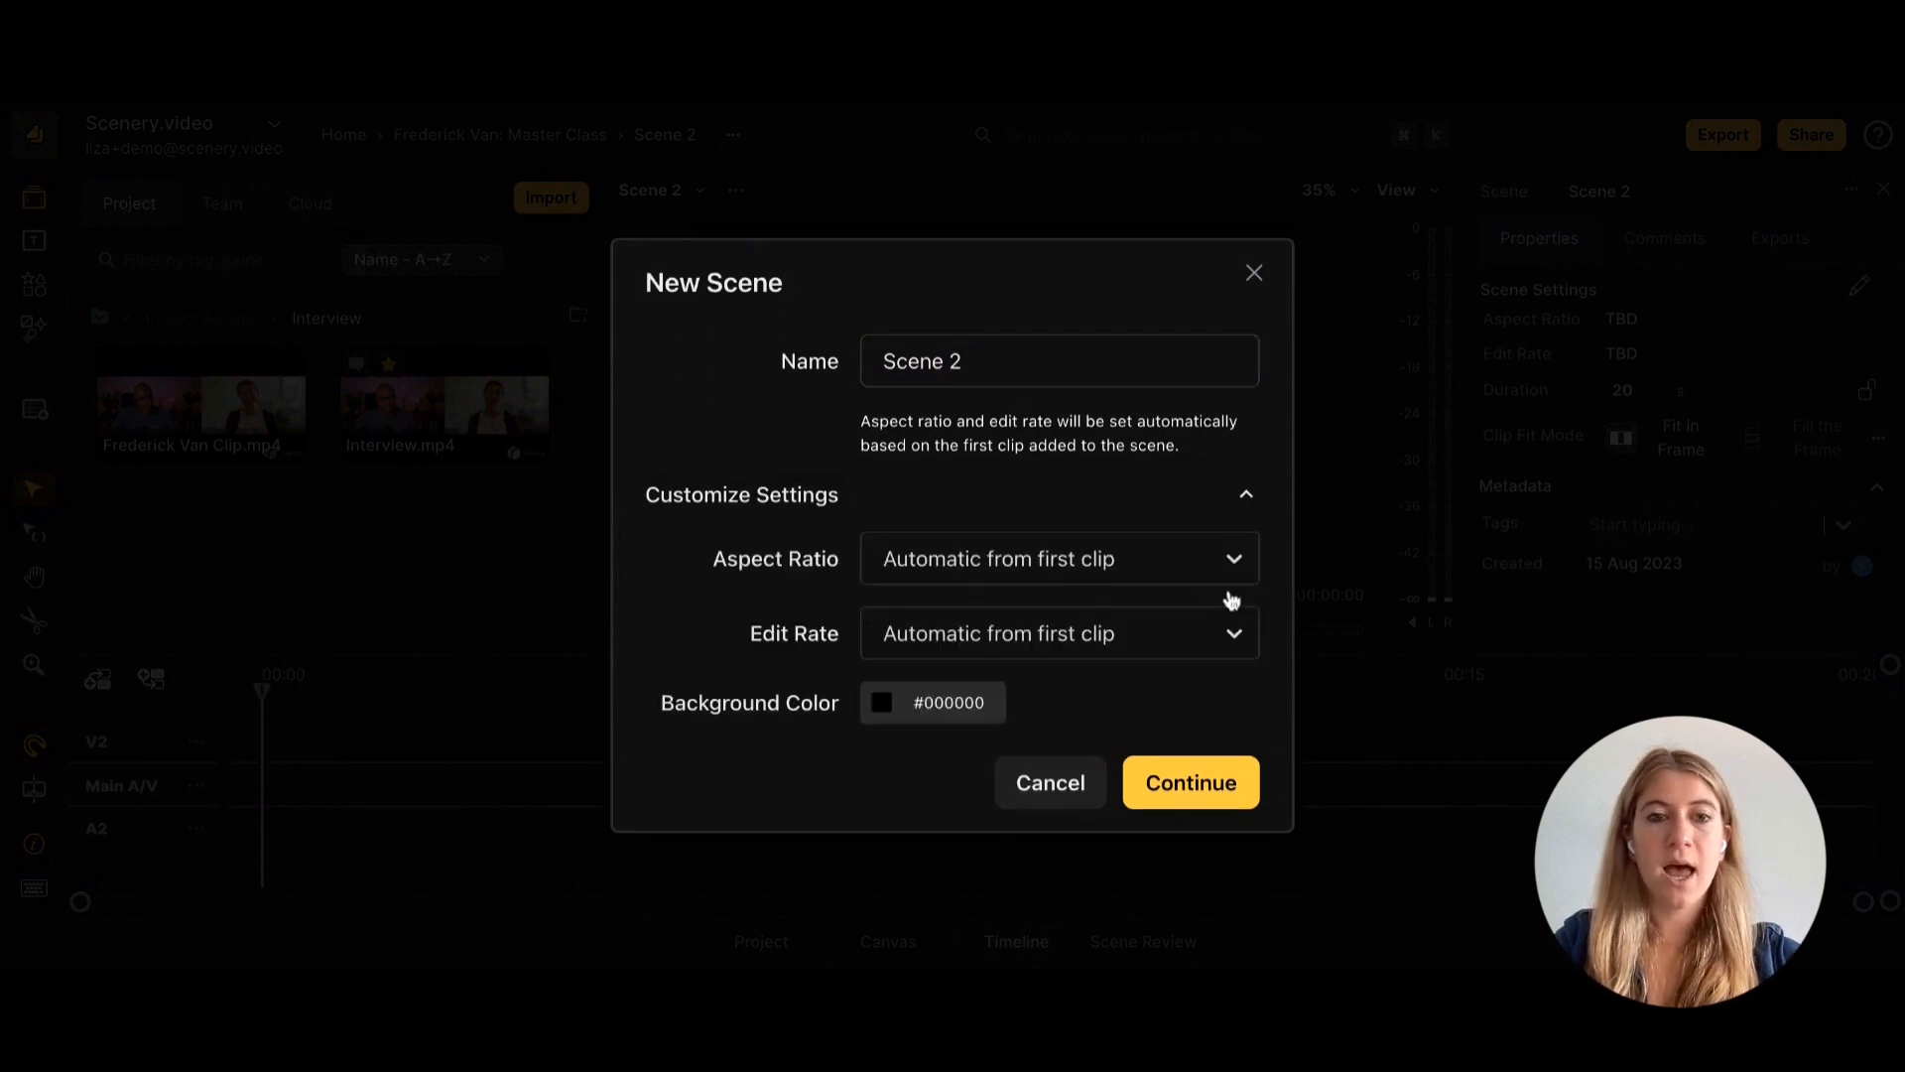
{"action": "left_click", "coordinate": [1178, 567]}
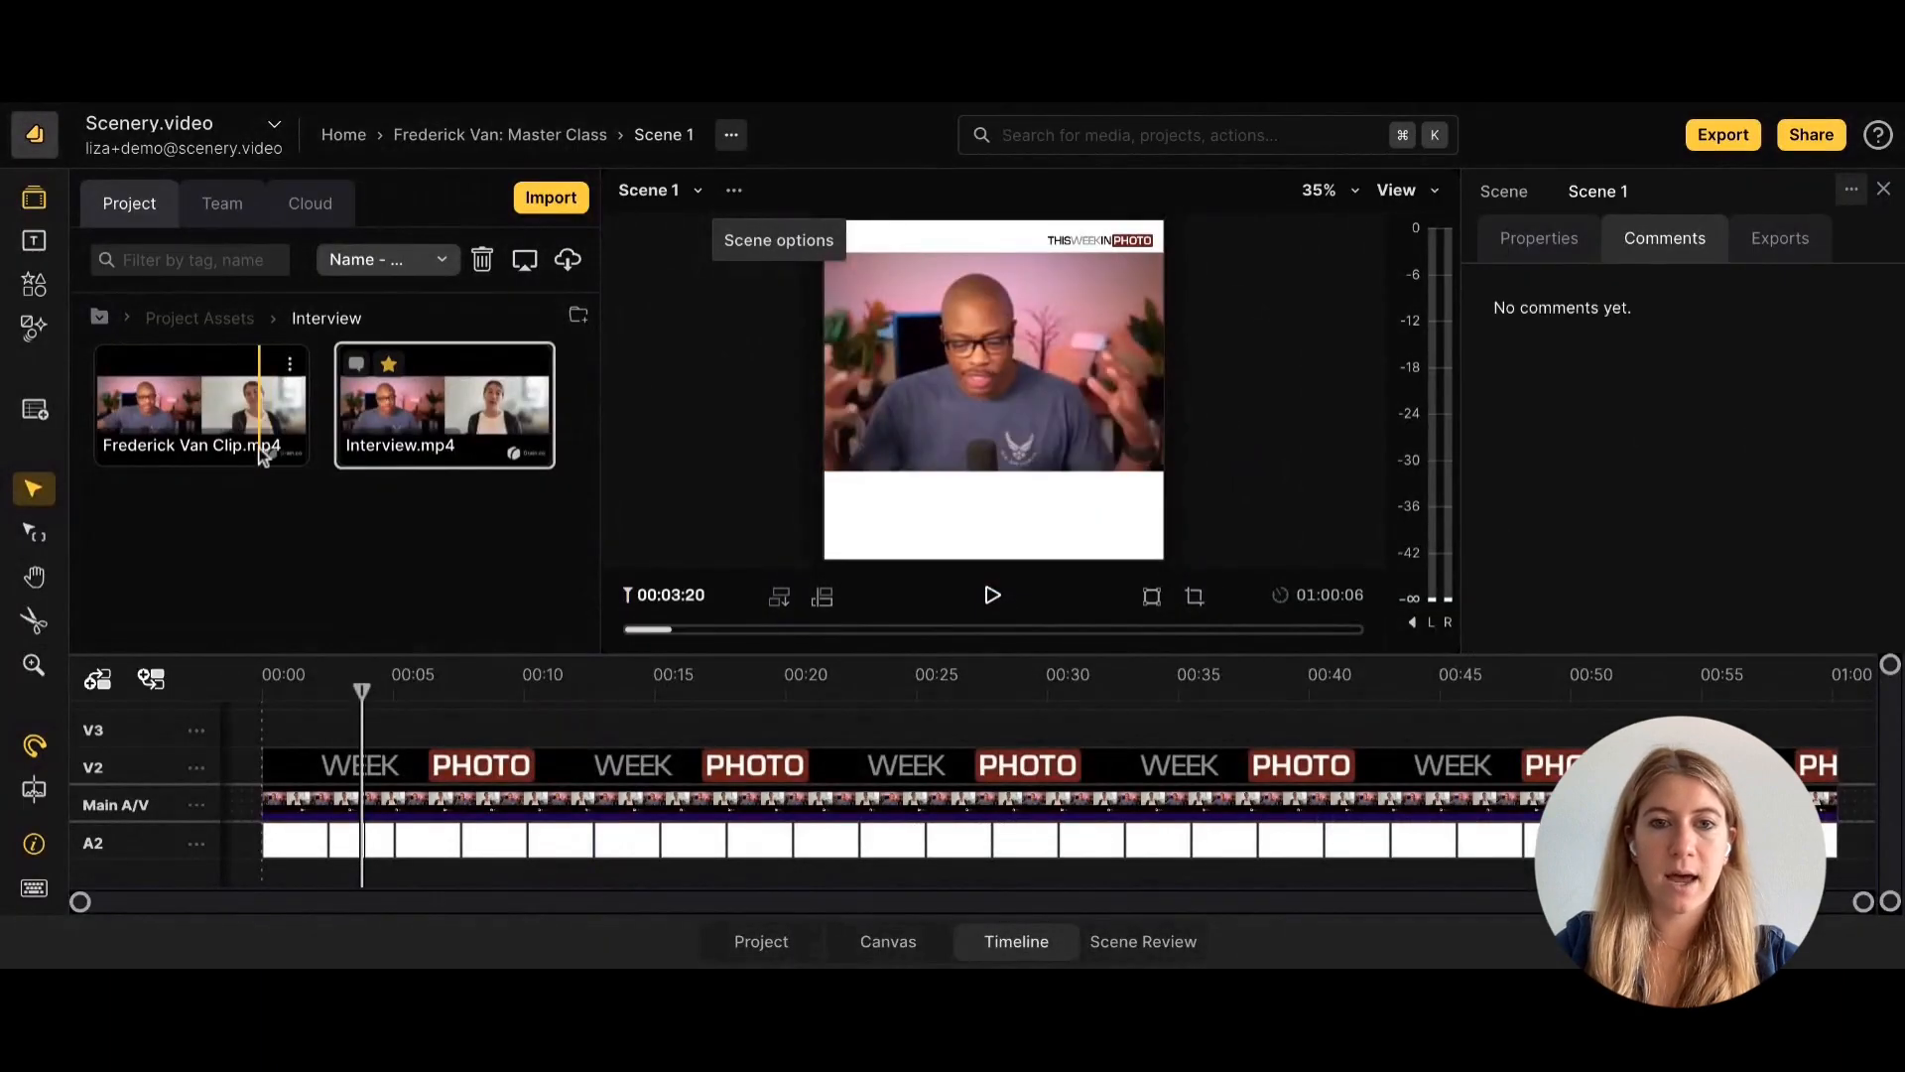
Select the Main A/V and A2 clips and browse the Titles and Shapes templates.
{"action": "left_click", "coordinate": [377, 812]}
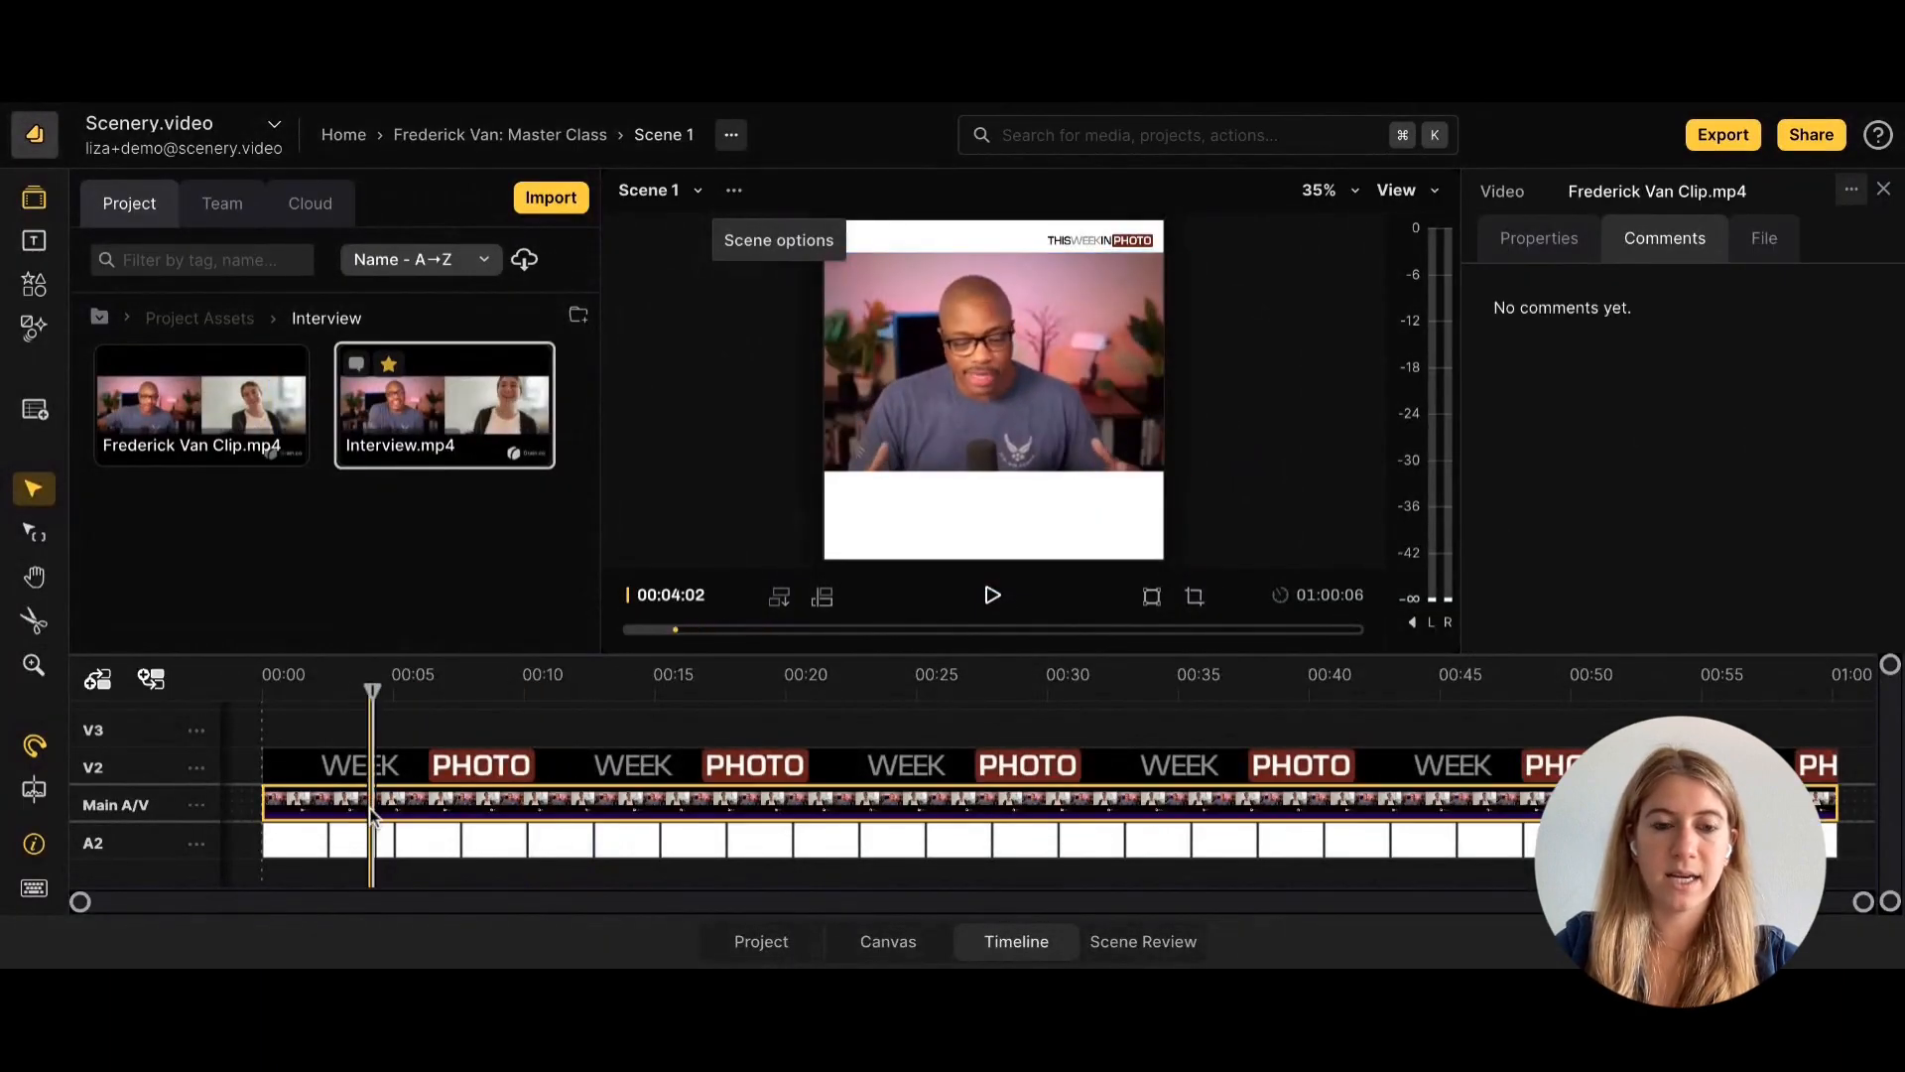
{"action": "left_click", "coordinate": [381, 852]}
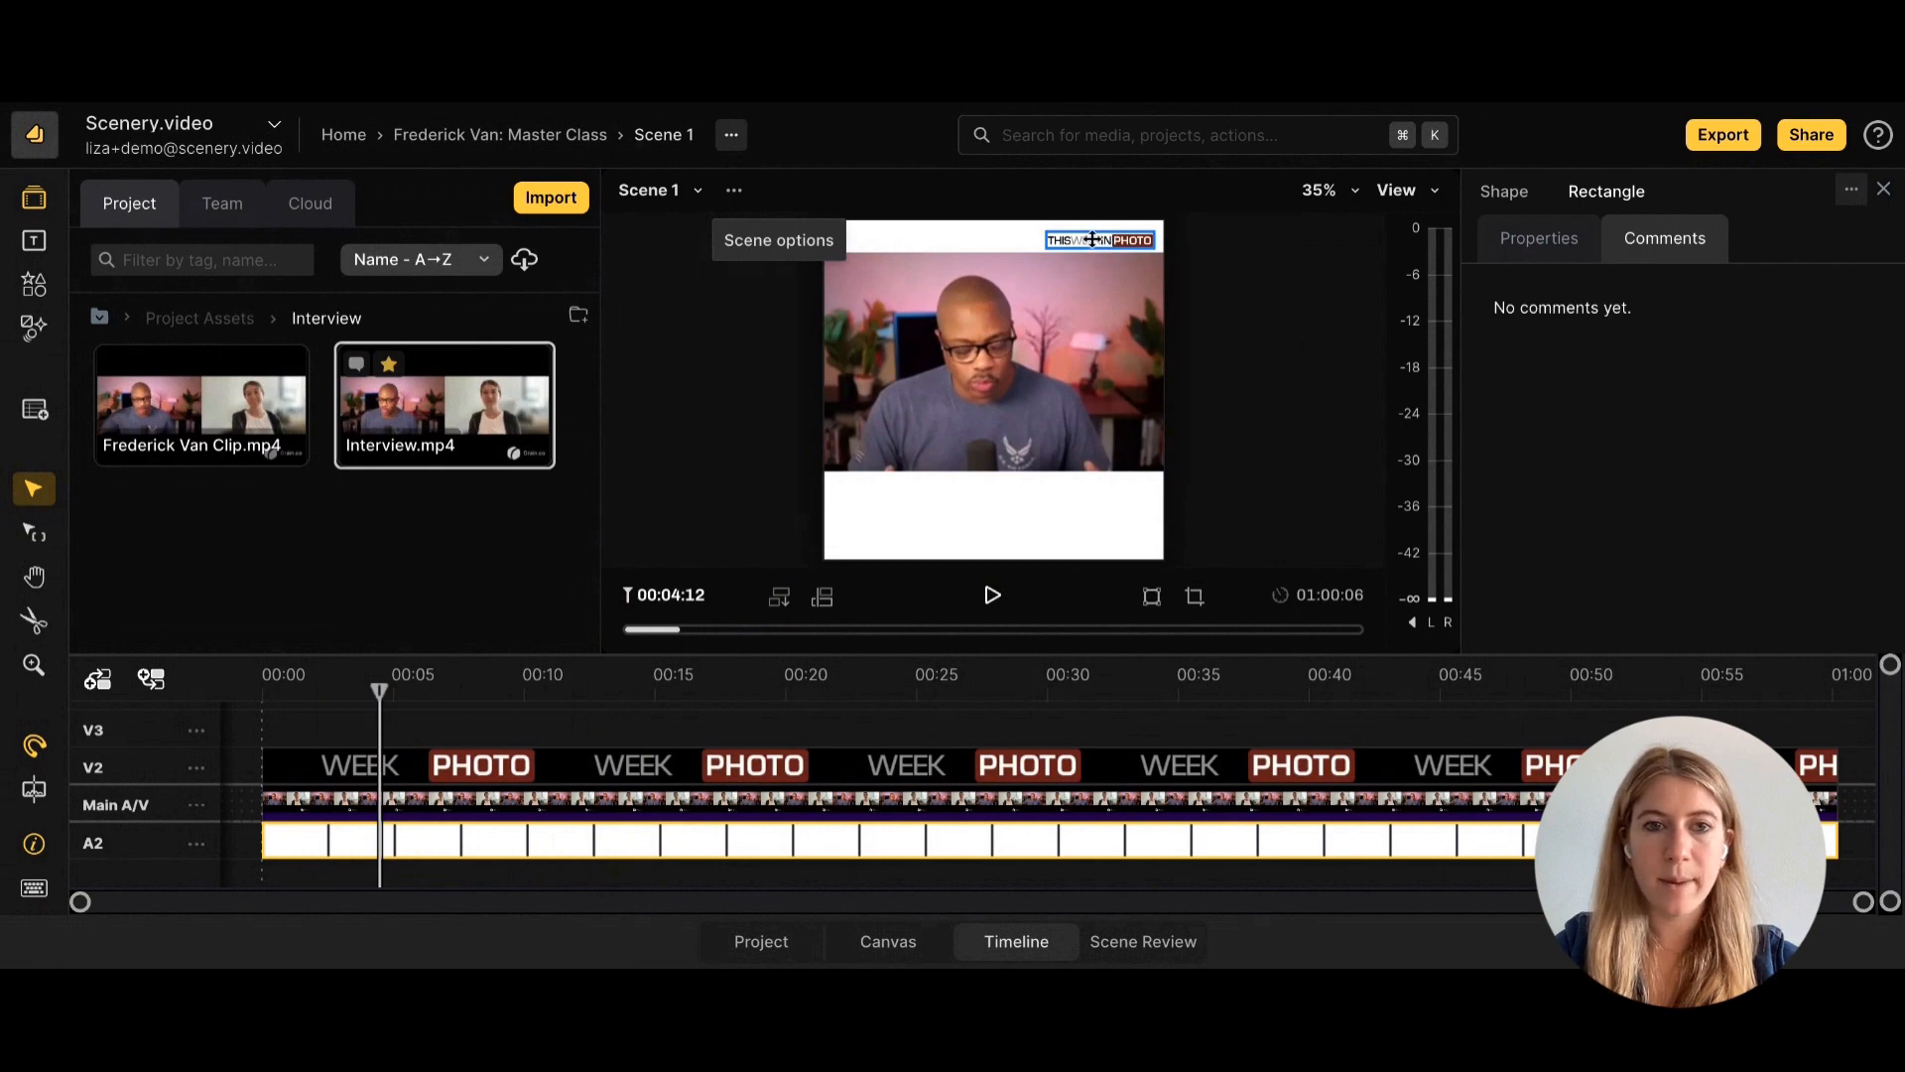
{"action": "left_click", "coordinate": [35, 243]}
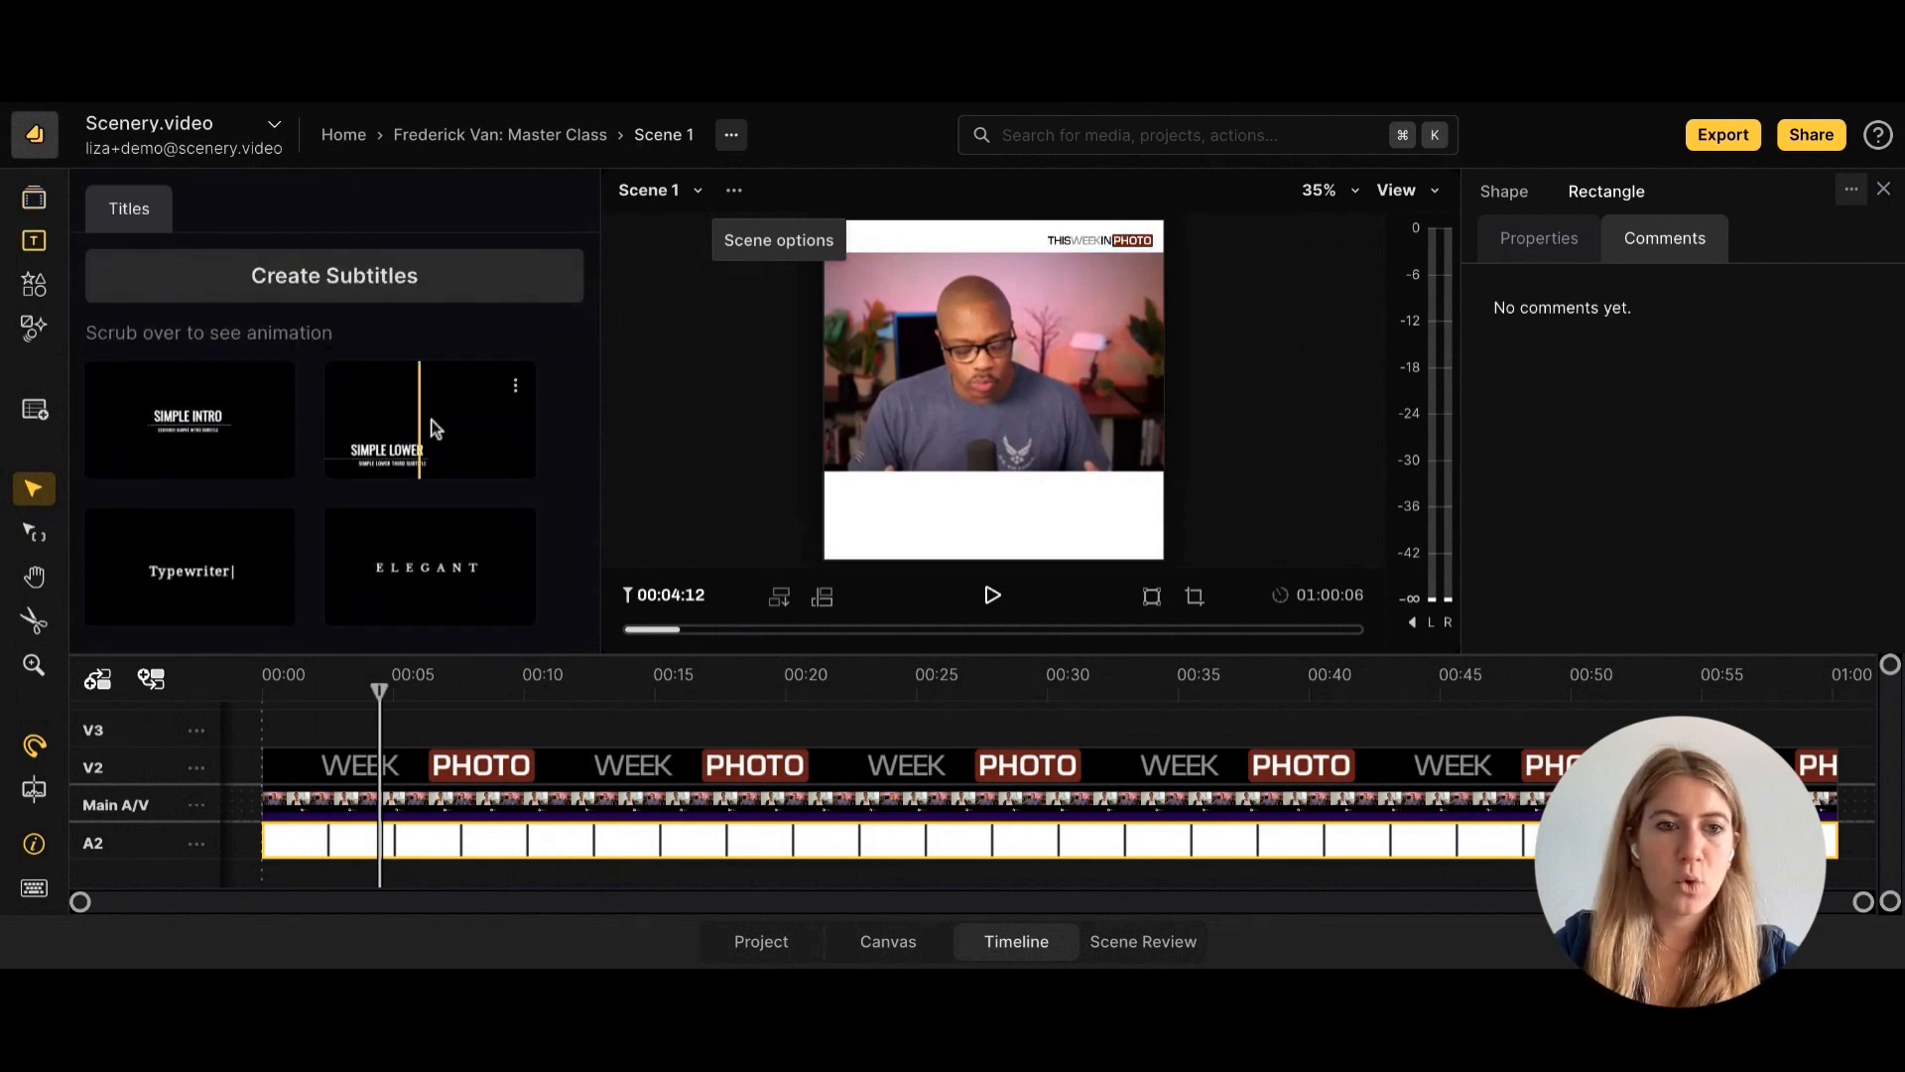
{"action": "scroll", "coordinate": [328, 514], "scroll_direction": "down", "scroll_amount": 3}
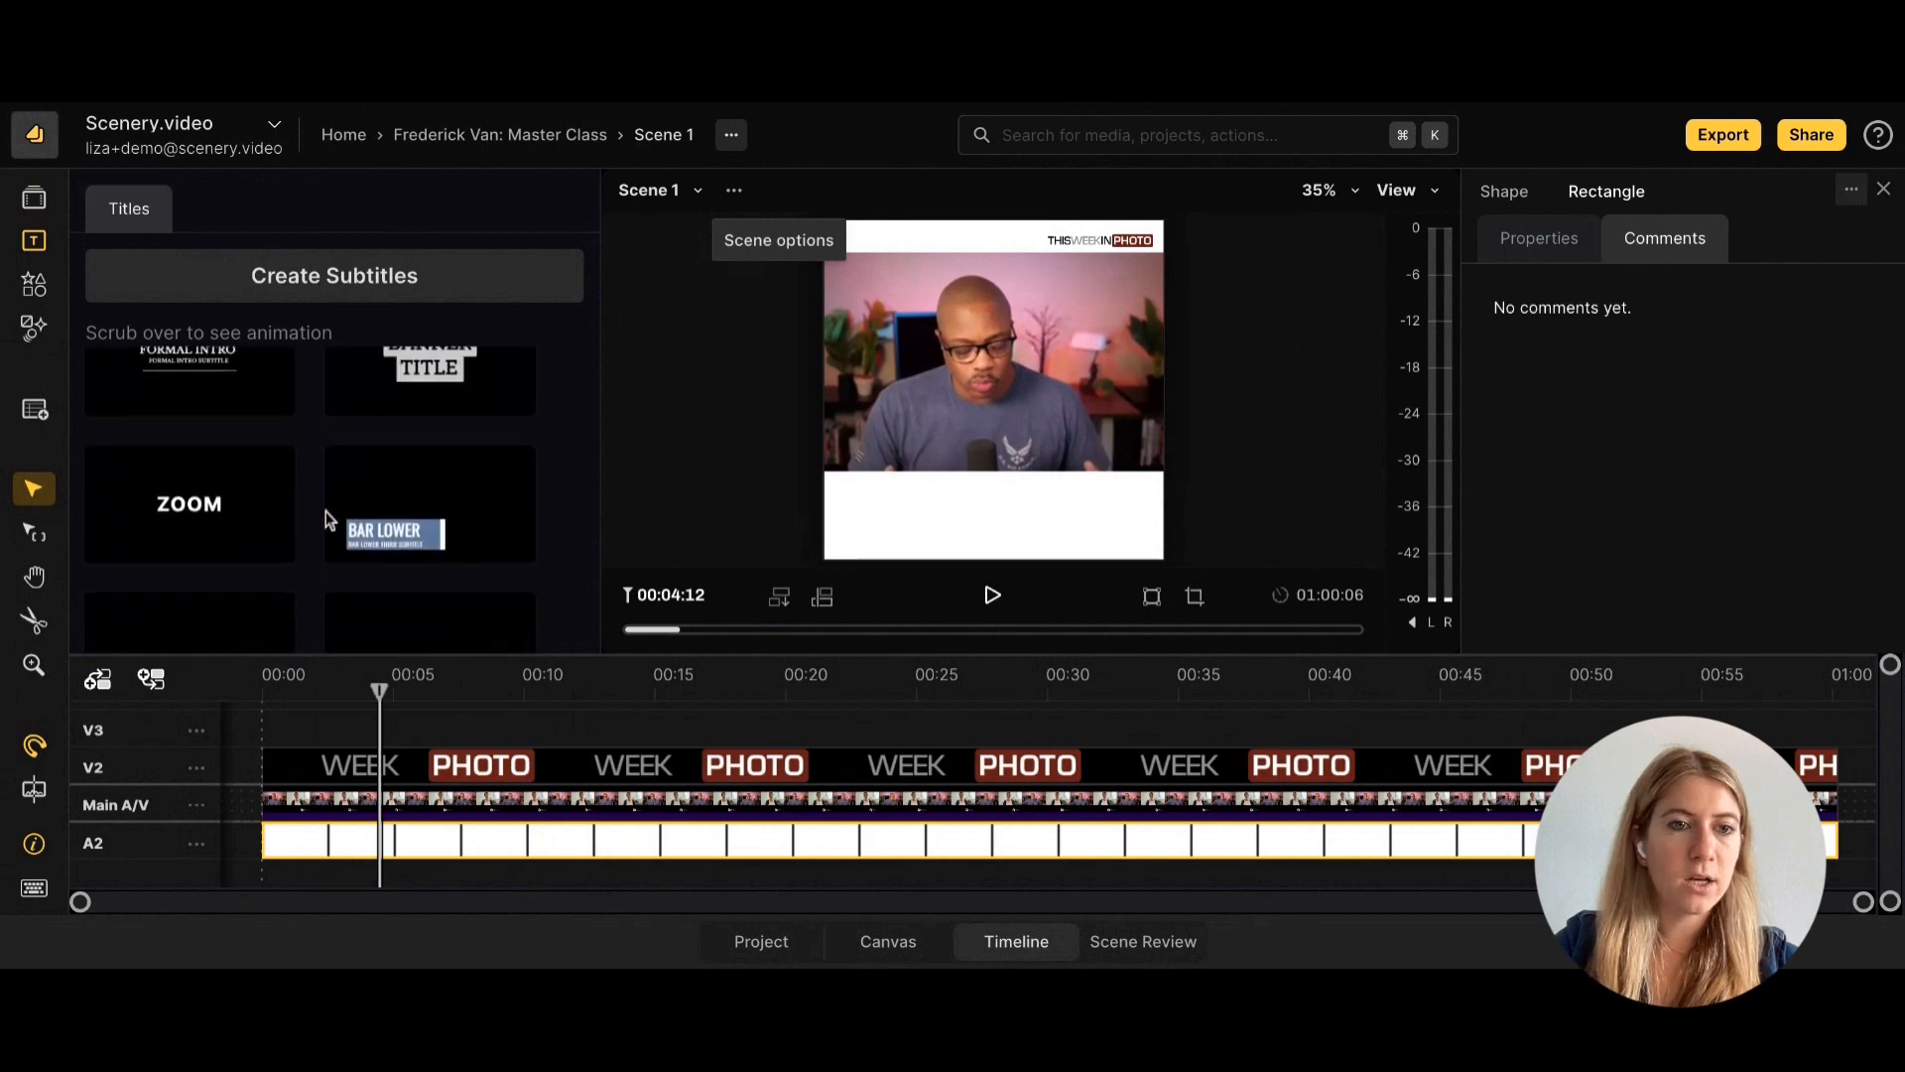
{"action": "scroll", "coordinate": [327, 512], "scroll_direction": "down", "scroll_amount": 2}
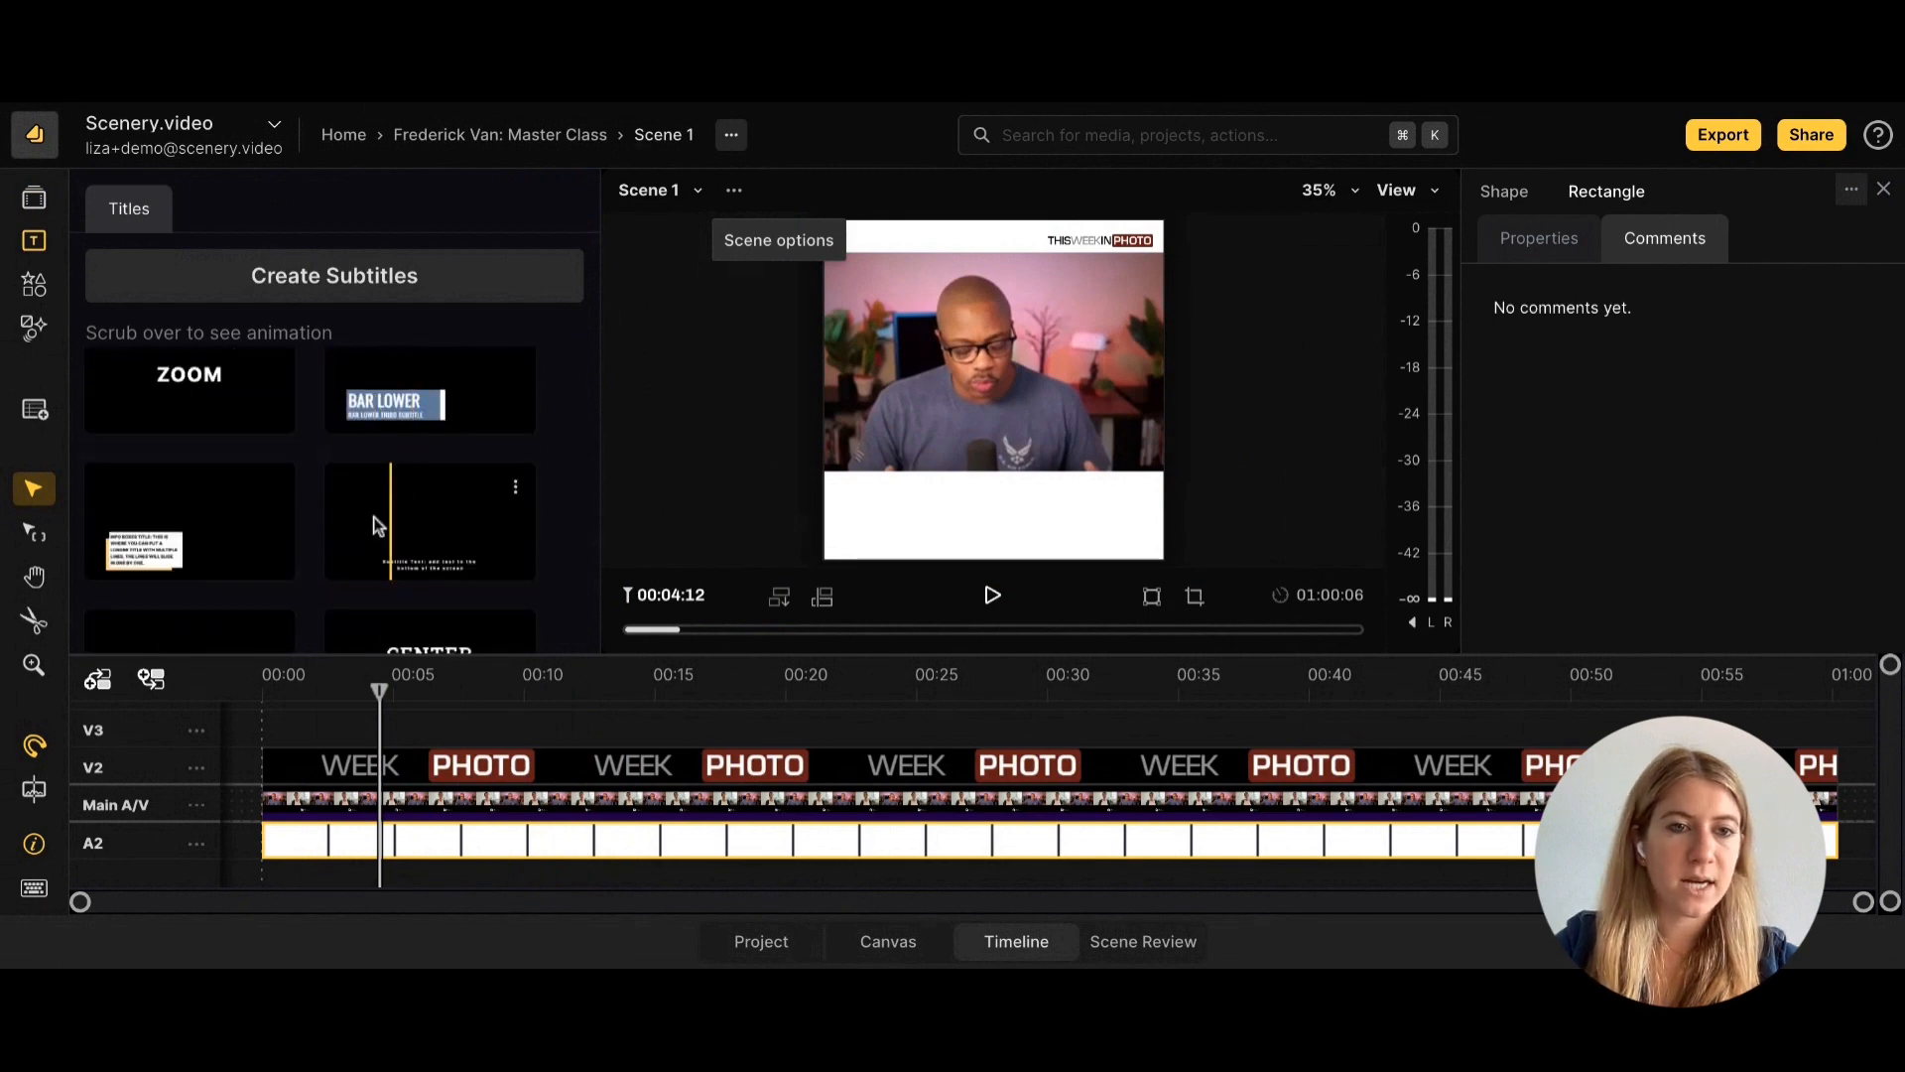
{"action": "scroll", "coordinate": [380, 531], "scroll_direction": "down", "scroll_amount": 2}
{"action": "scroll", "coordinate": [412, 550], "scroll_direction": "down", "scroll_amount": 2}
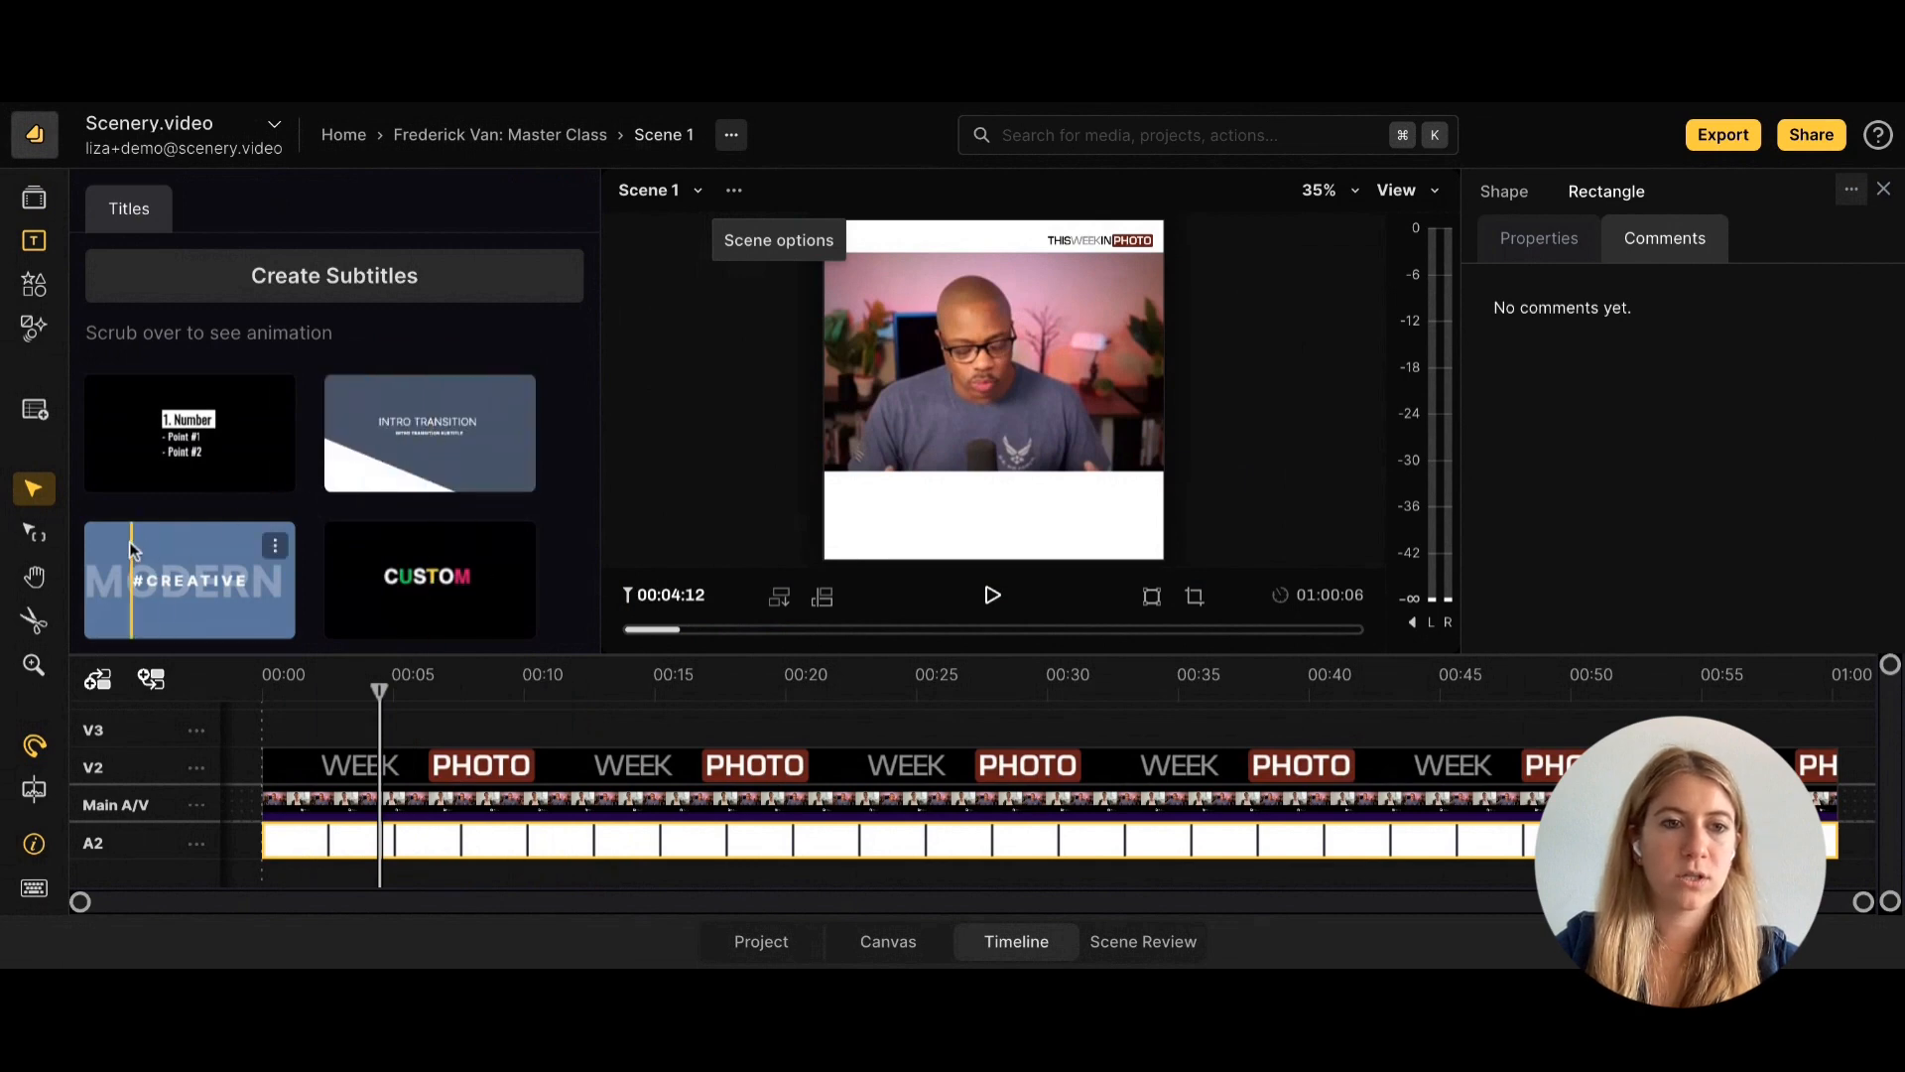
{"action": "left_click", "coordinate": [39, 295]}
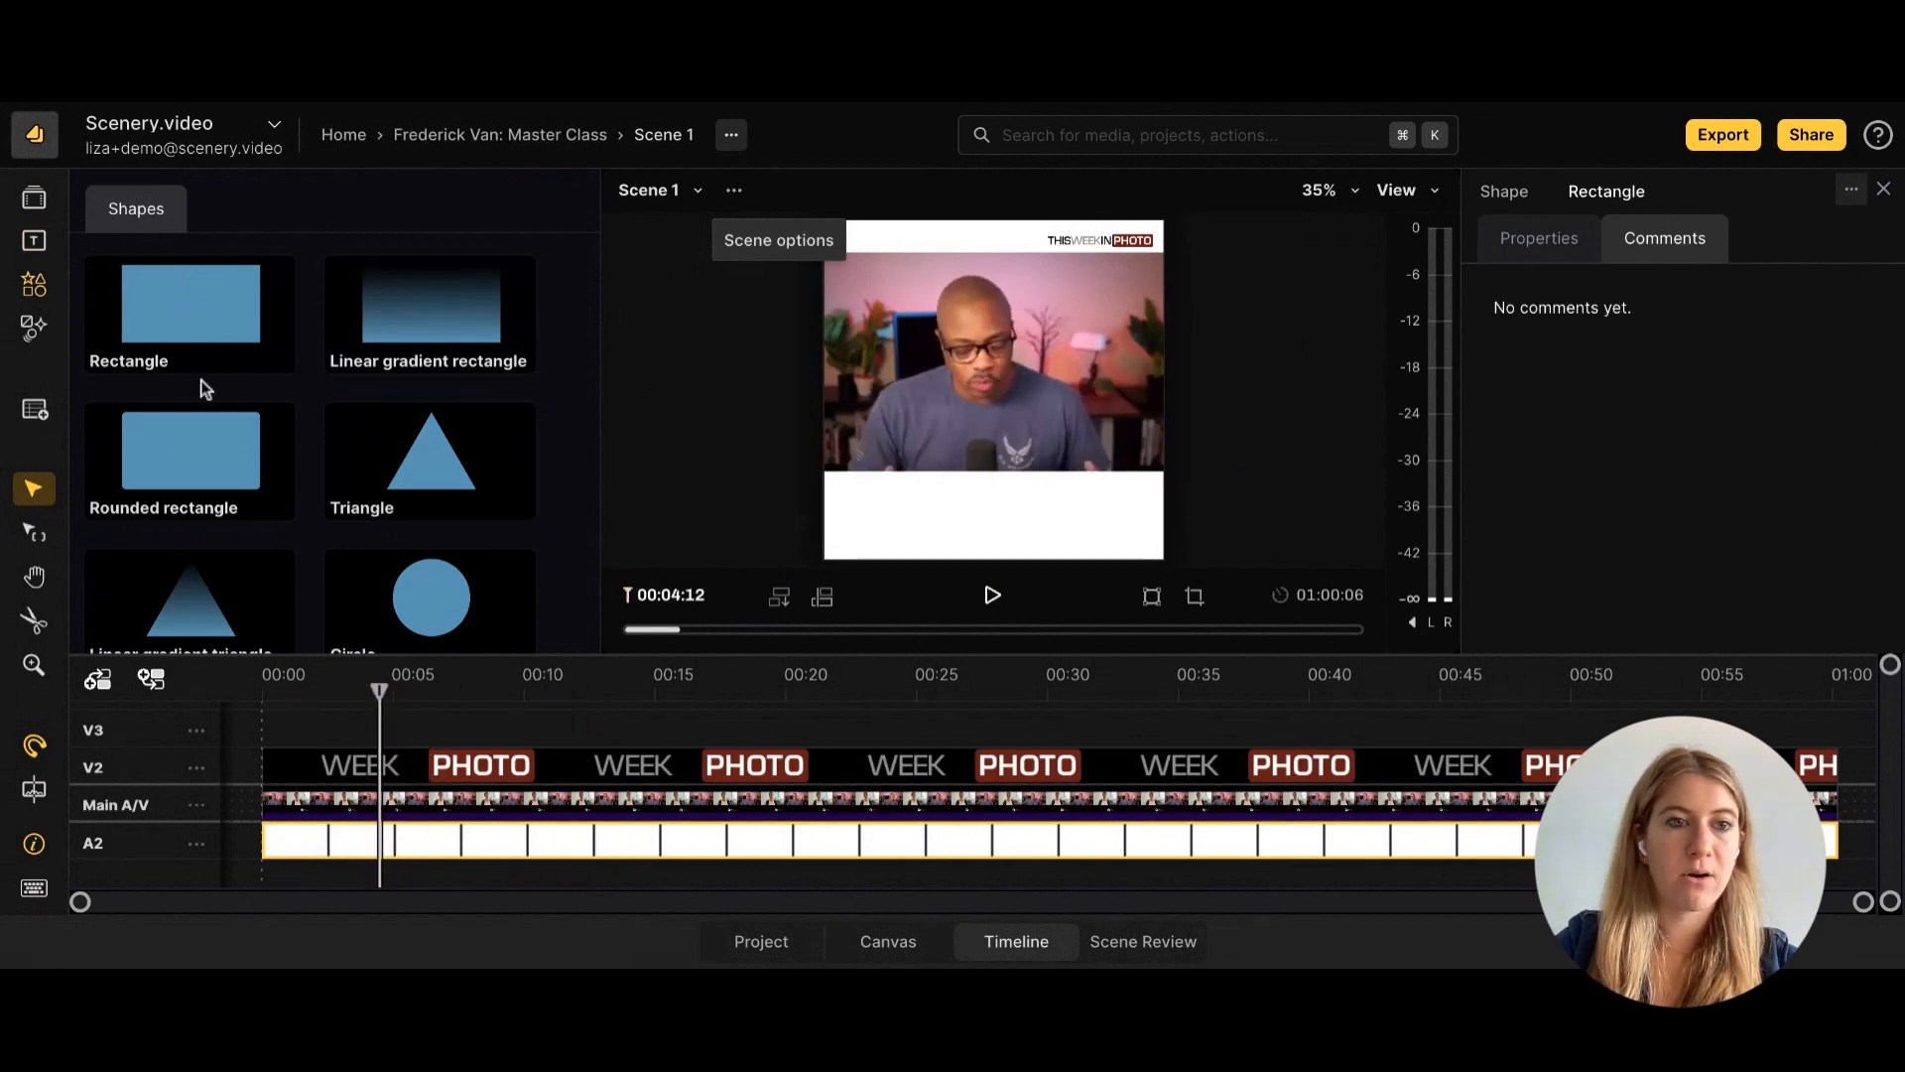
Open the Transitions library's Animations list and scroll down to Pop.
{"action": "left_click", "coordinate": [34, 327]}
{"action": "left_click", "coordinate": [255, 217]}
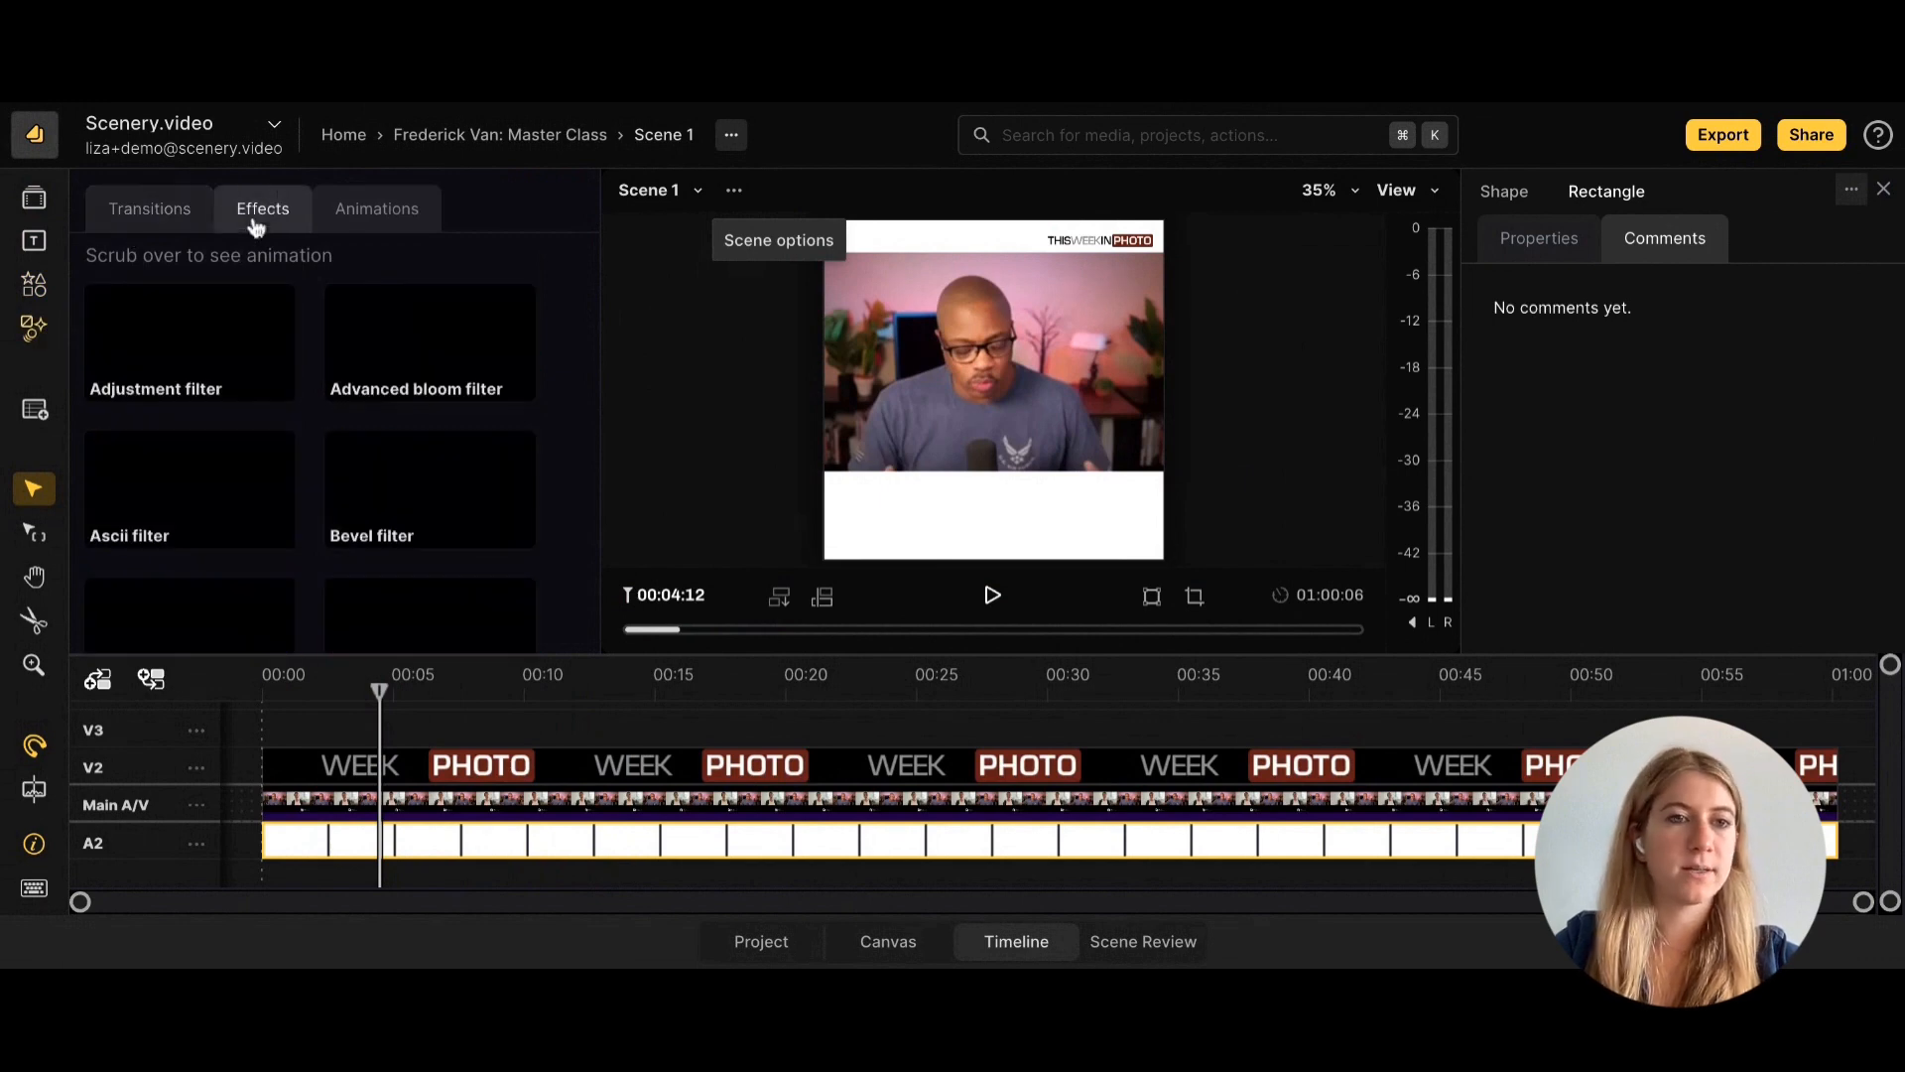
{"action": "left_click", "coordinate": [381, 207]}
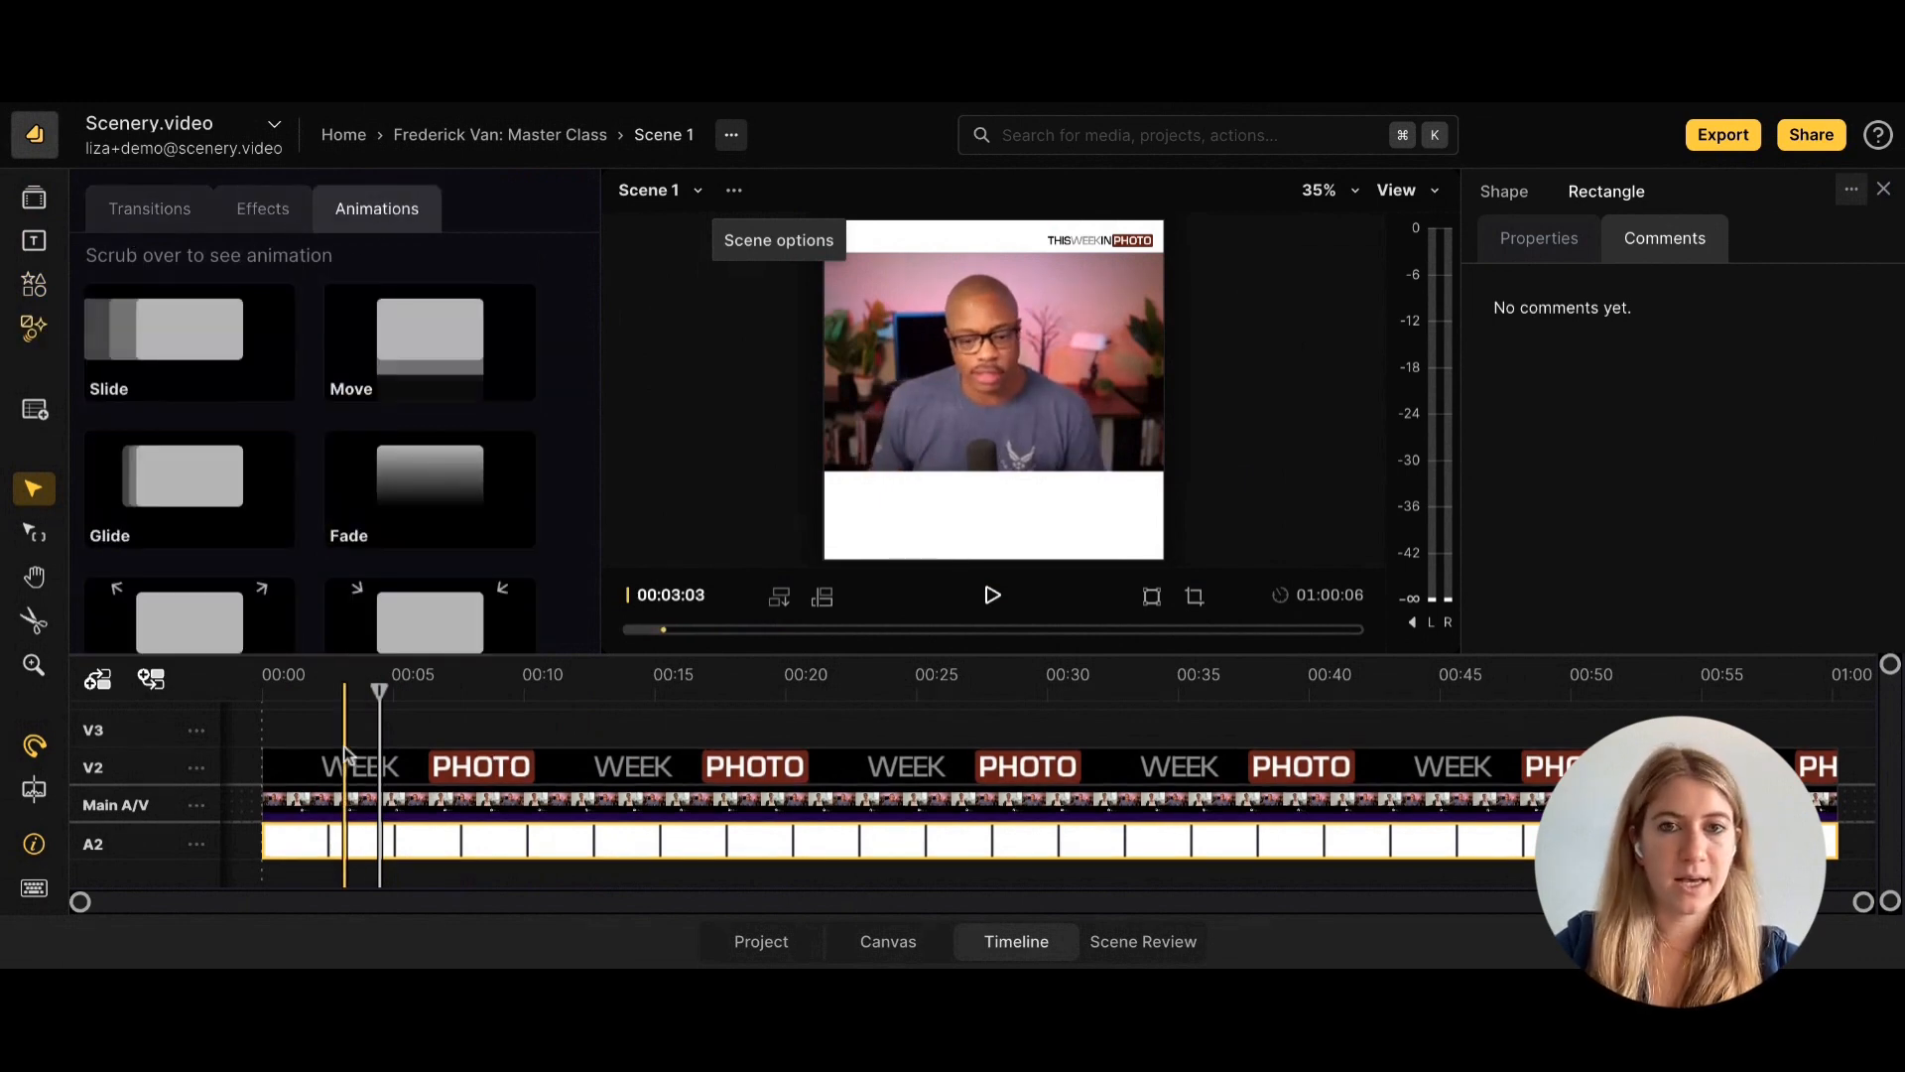
{"action": "scroll", "coordinate": [373, 471], "scroll_direction": "down", "scroll_amount": 1}
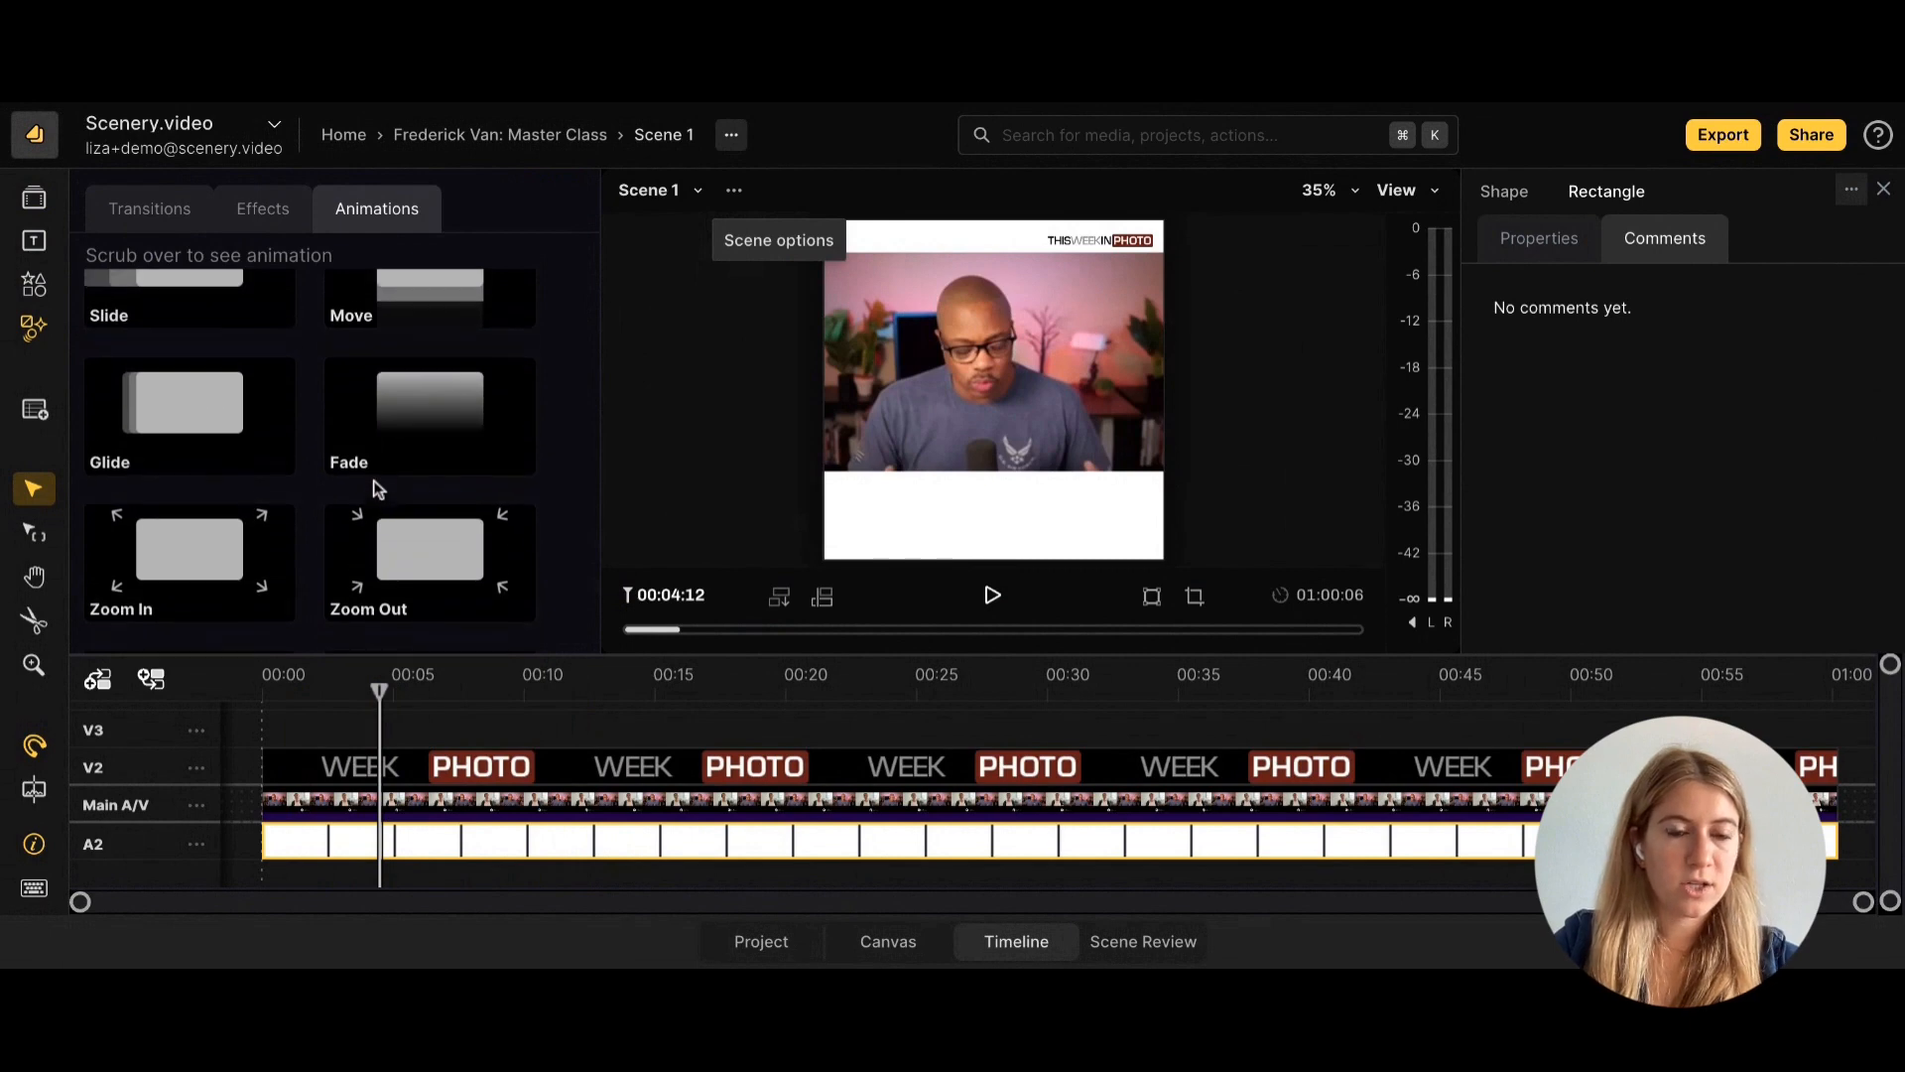
{"action": "scroll", "coordinate": [382, 467], "scroll_direction": "down", "scroll_amount": 1}
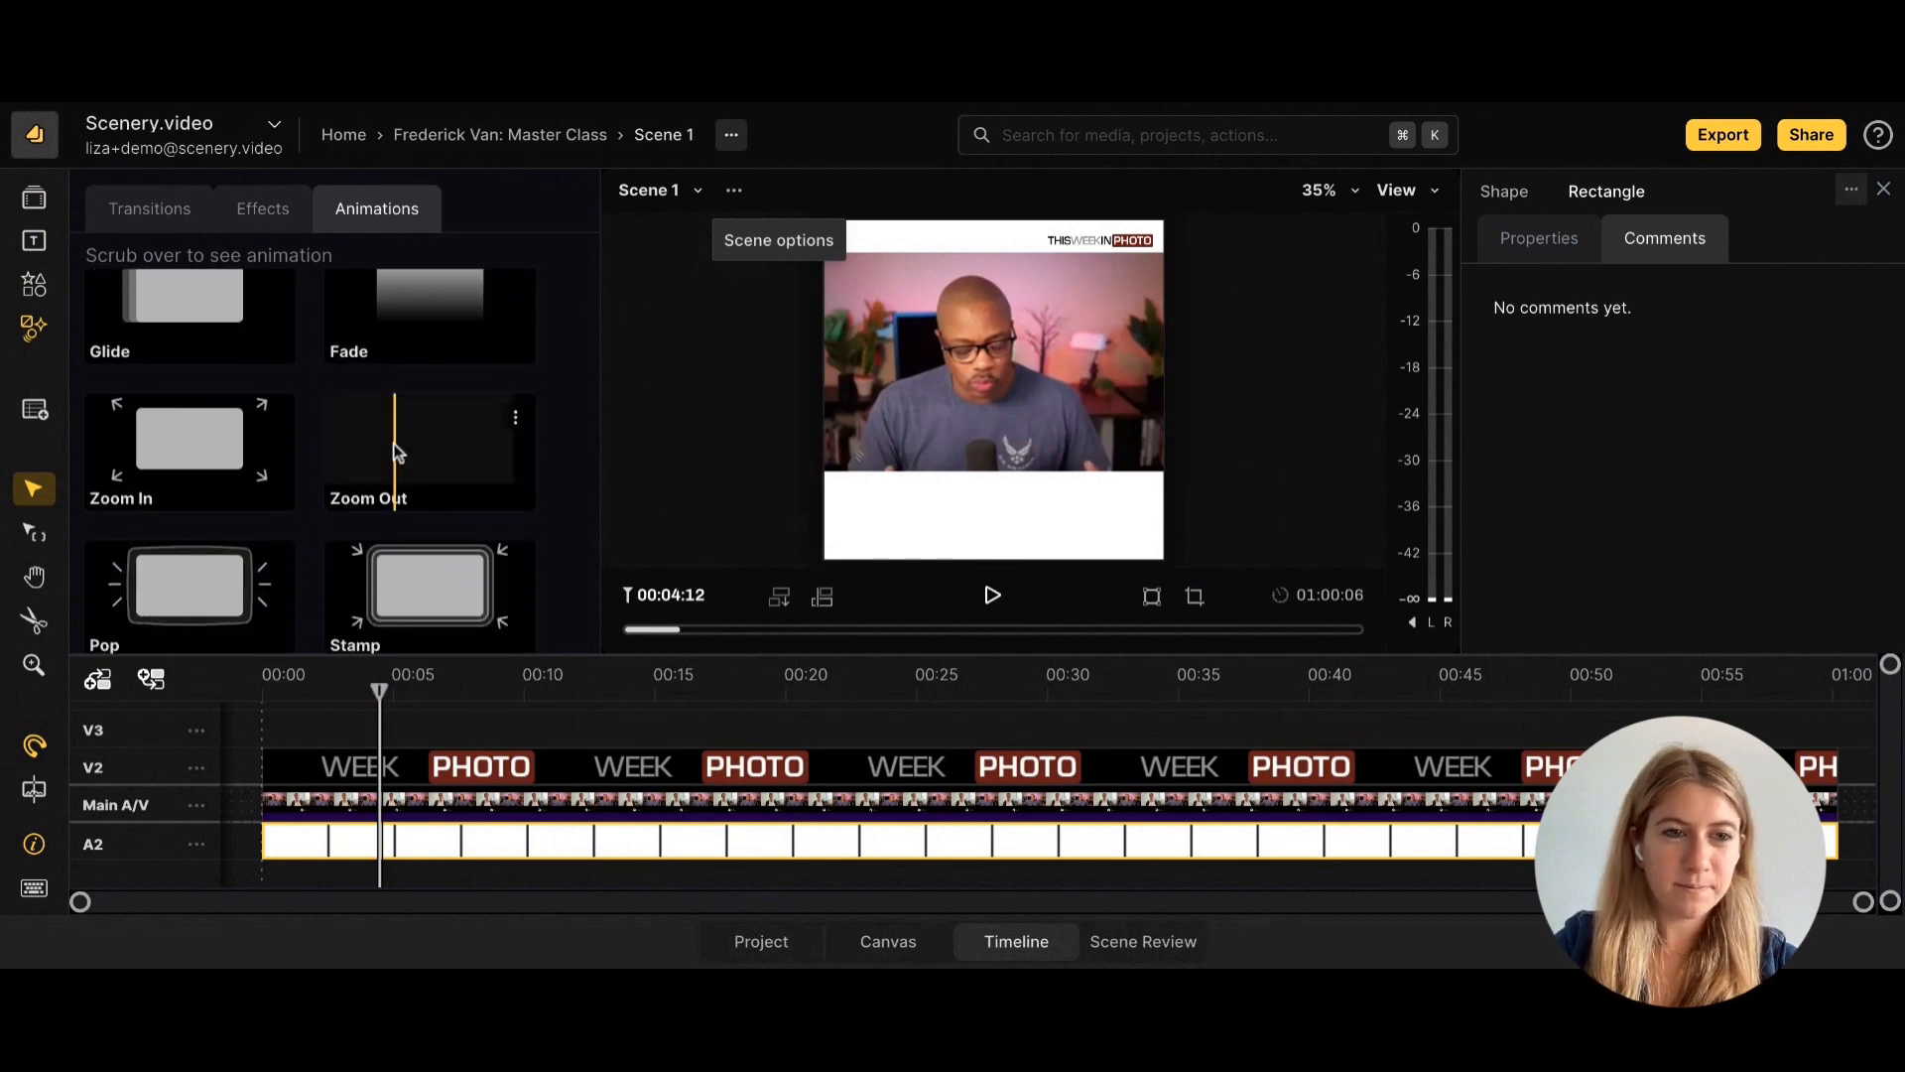
{"action": "scroll", "coordinate": [298, 467], "scroll_direction": "down", "scroll_amount": 1}
{"action": "scroll", "coordinate": [208, 485], "scroll_direction": "down", "scroll_amount": 1}
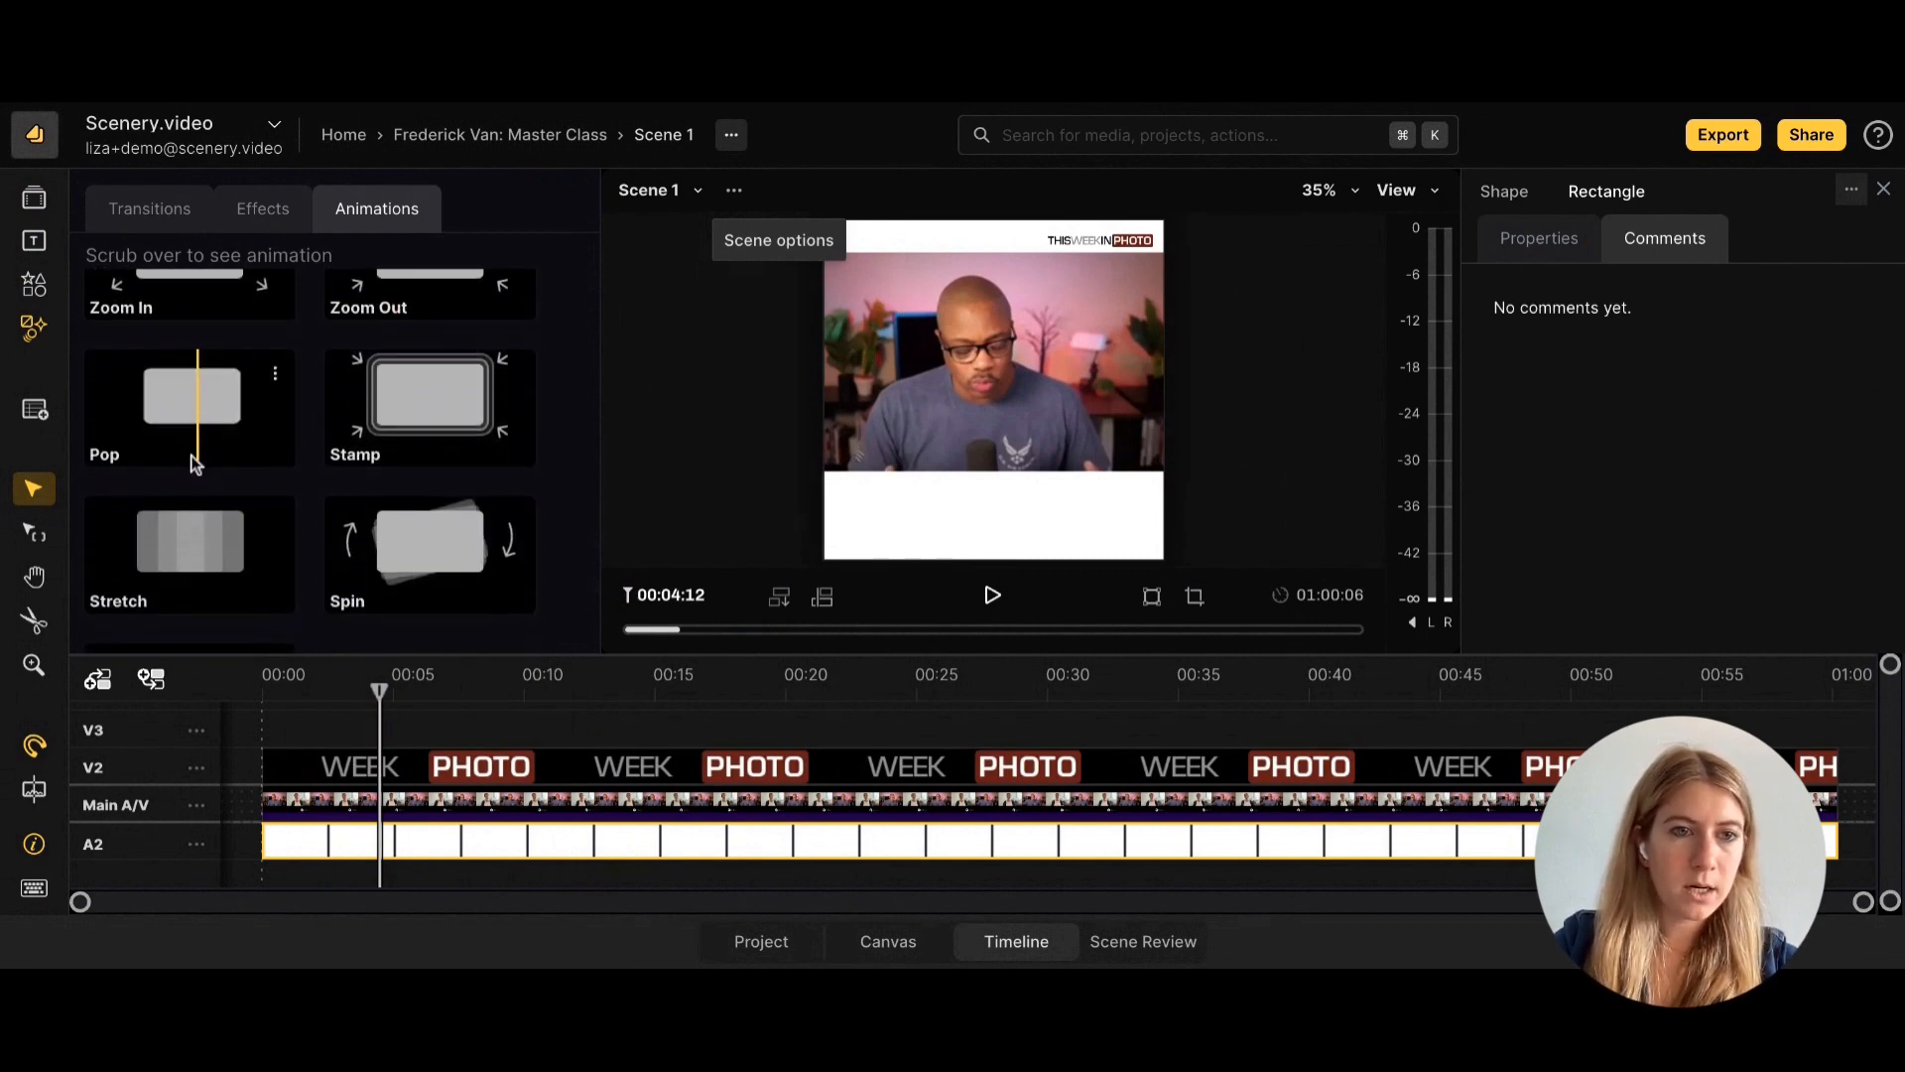
Apply Pop to the V2 TWiP logo's start and lengthen its build-in from 0.8 to 1 s.
{"action": "left_click_drag", "start_coordinate": [179, 393], "coordinate": [290, 764]}
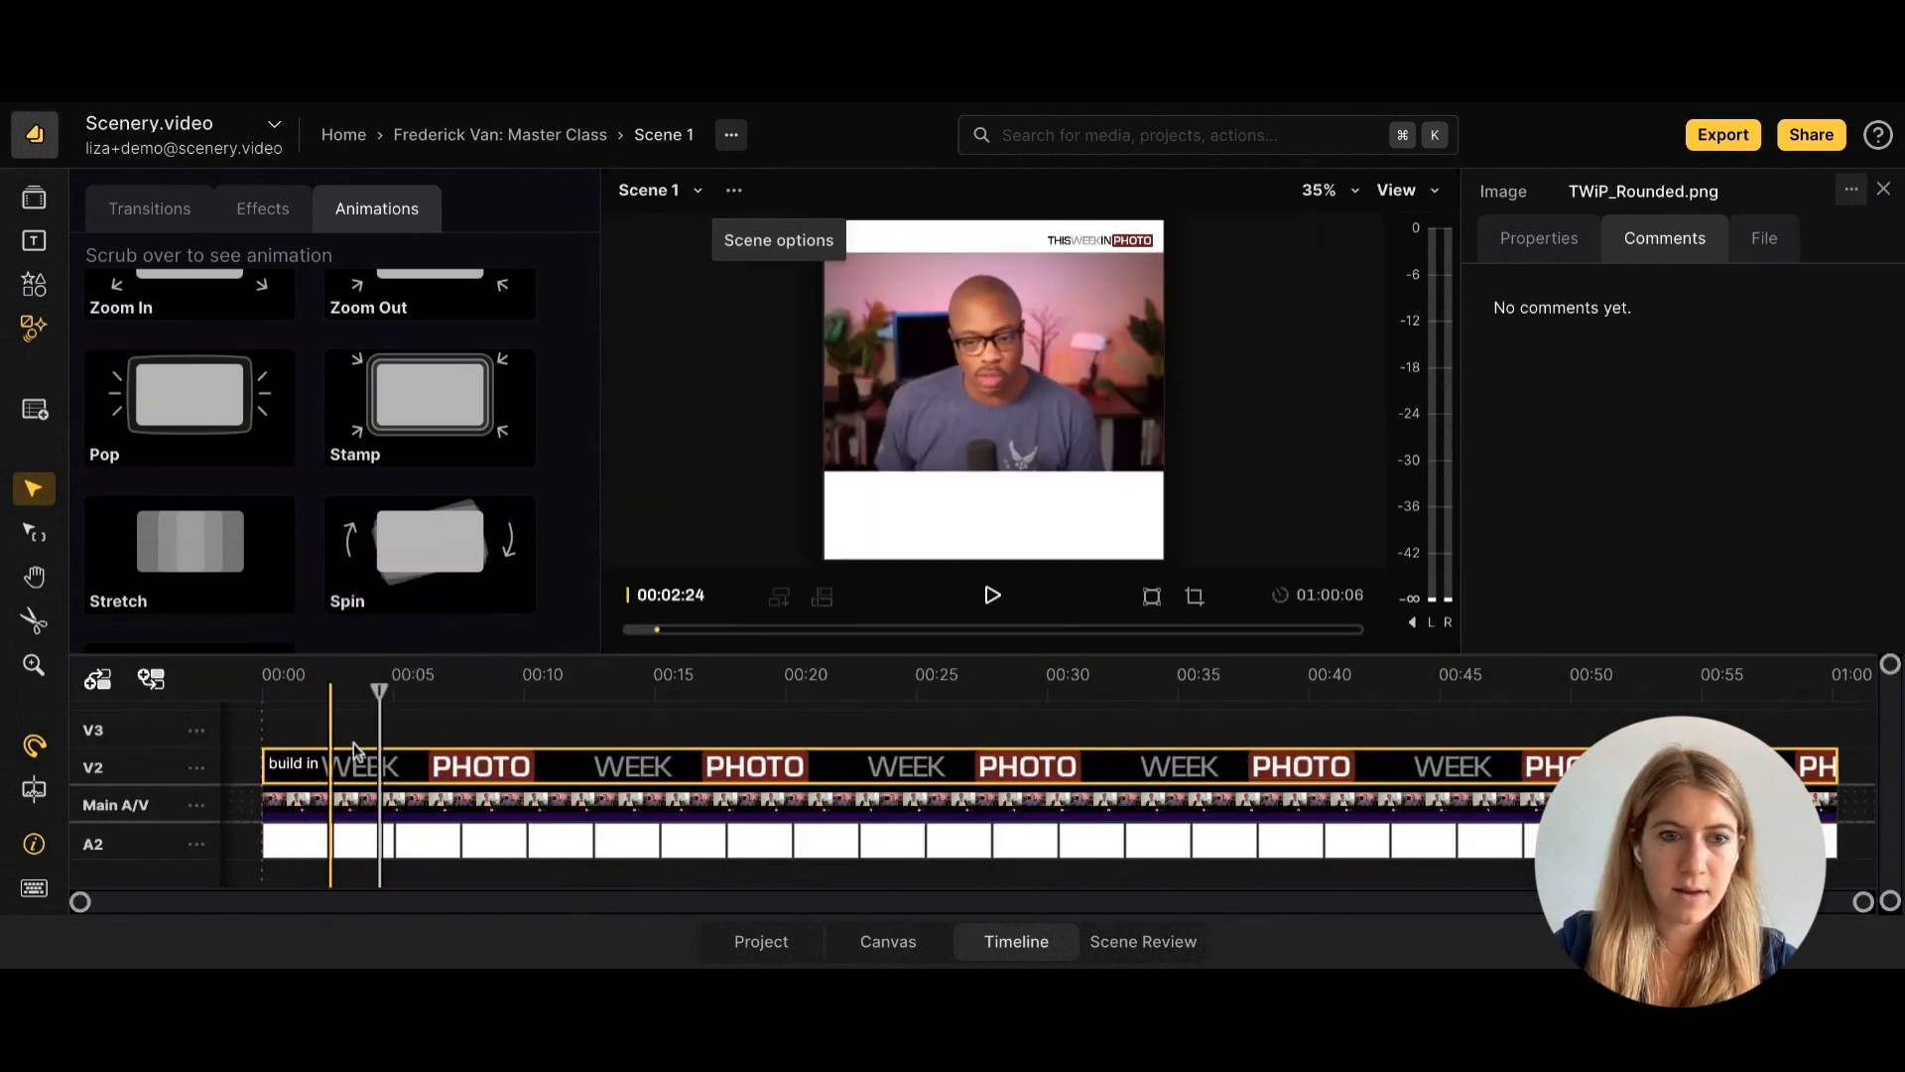
{"action": "left_click", "coordinate": [363, 767]}
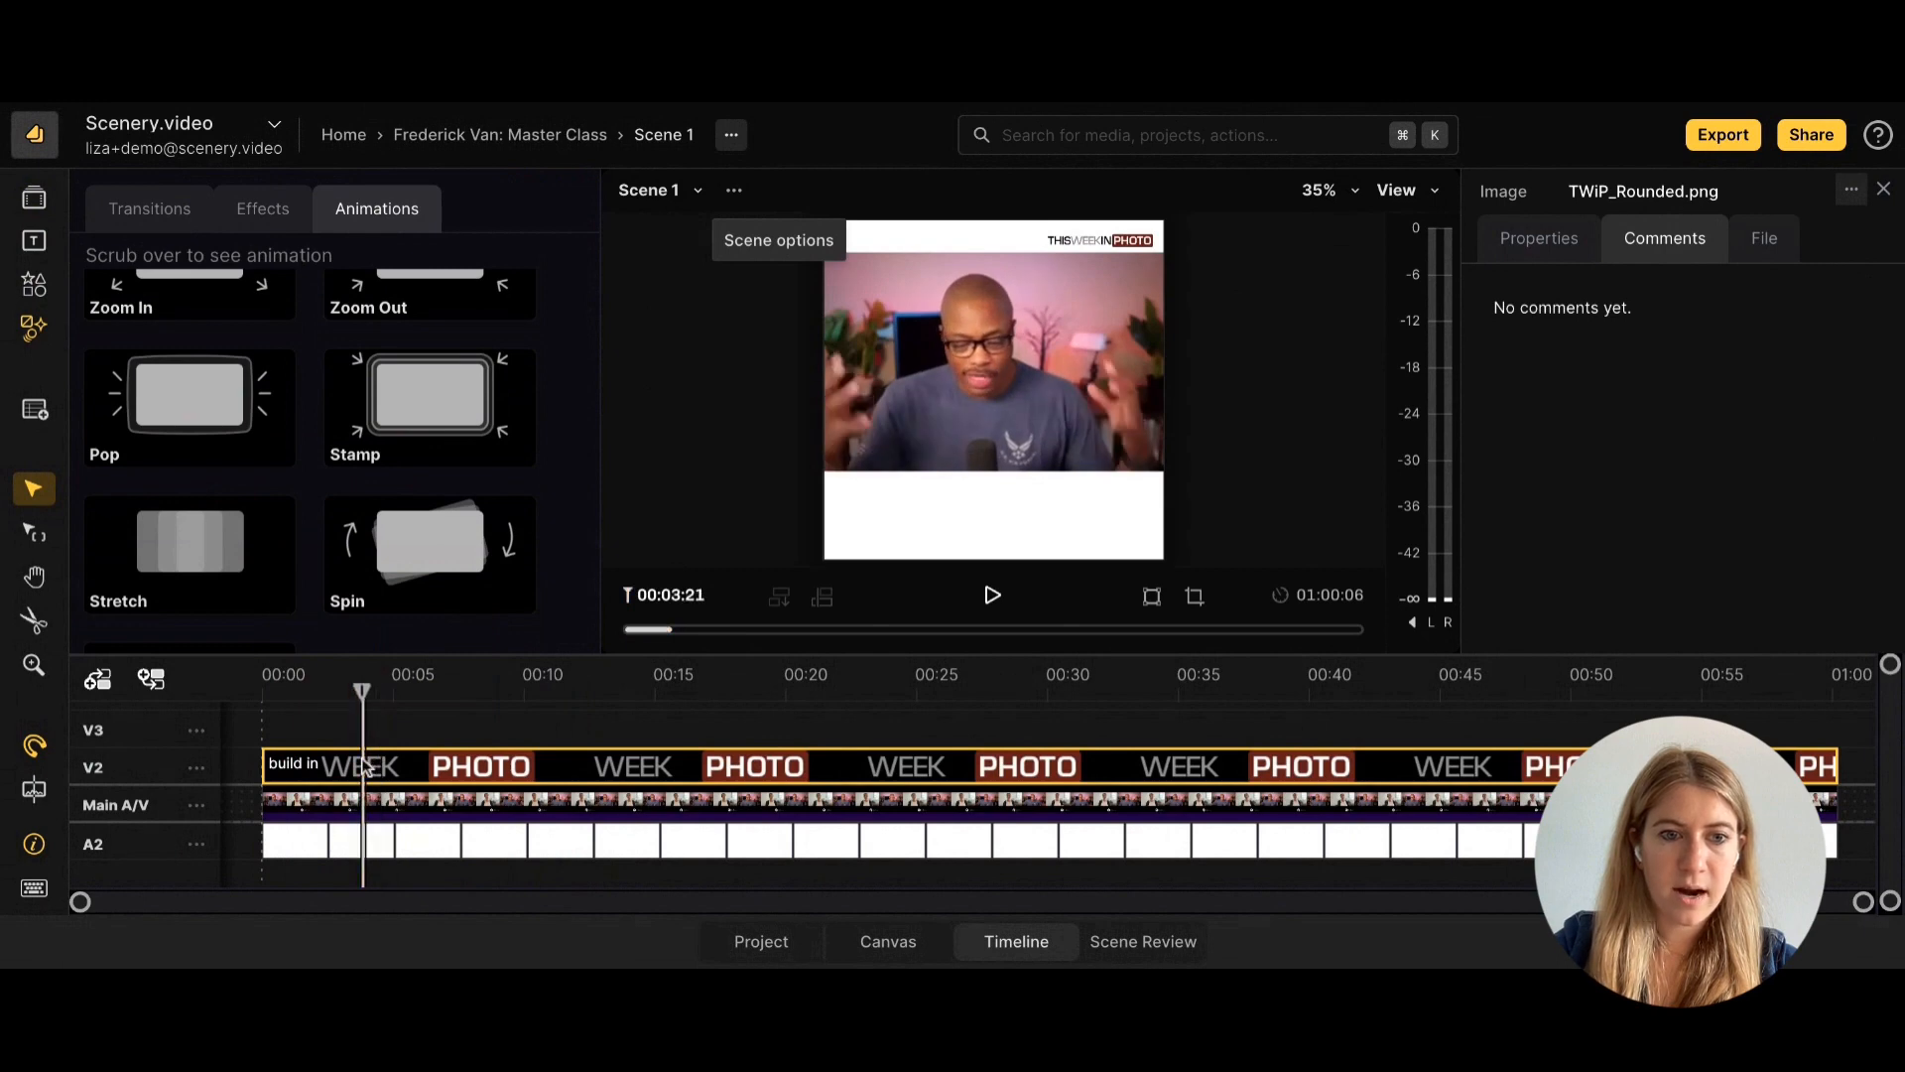
{"action": "left_click", "coordinate": [1548, 240]}
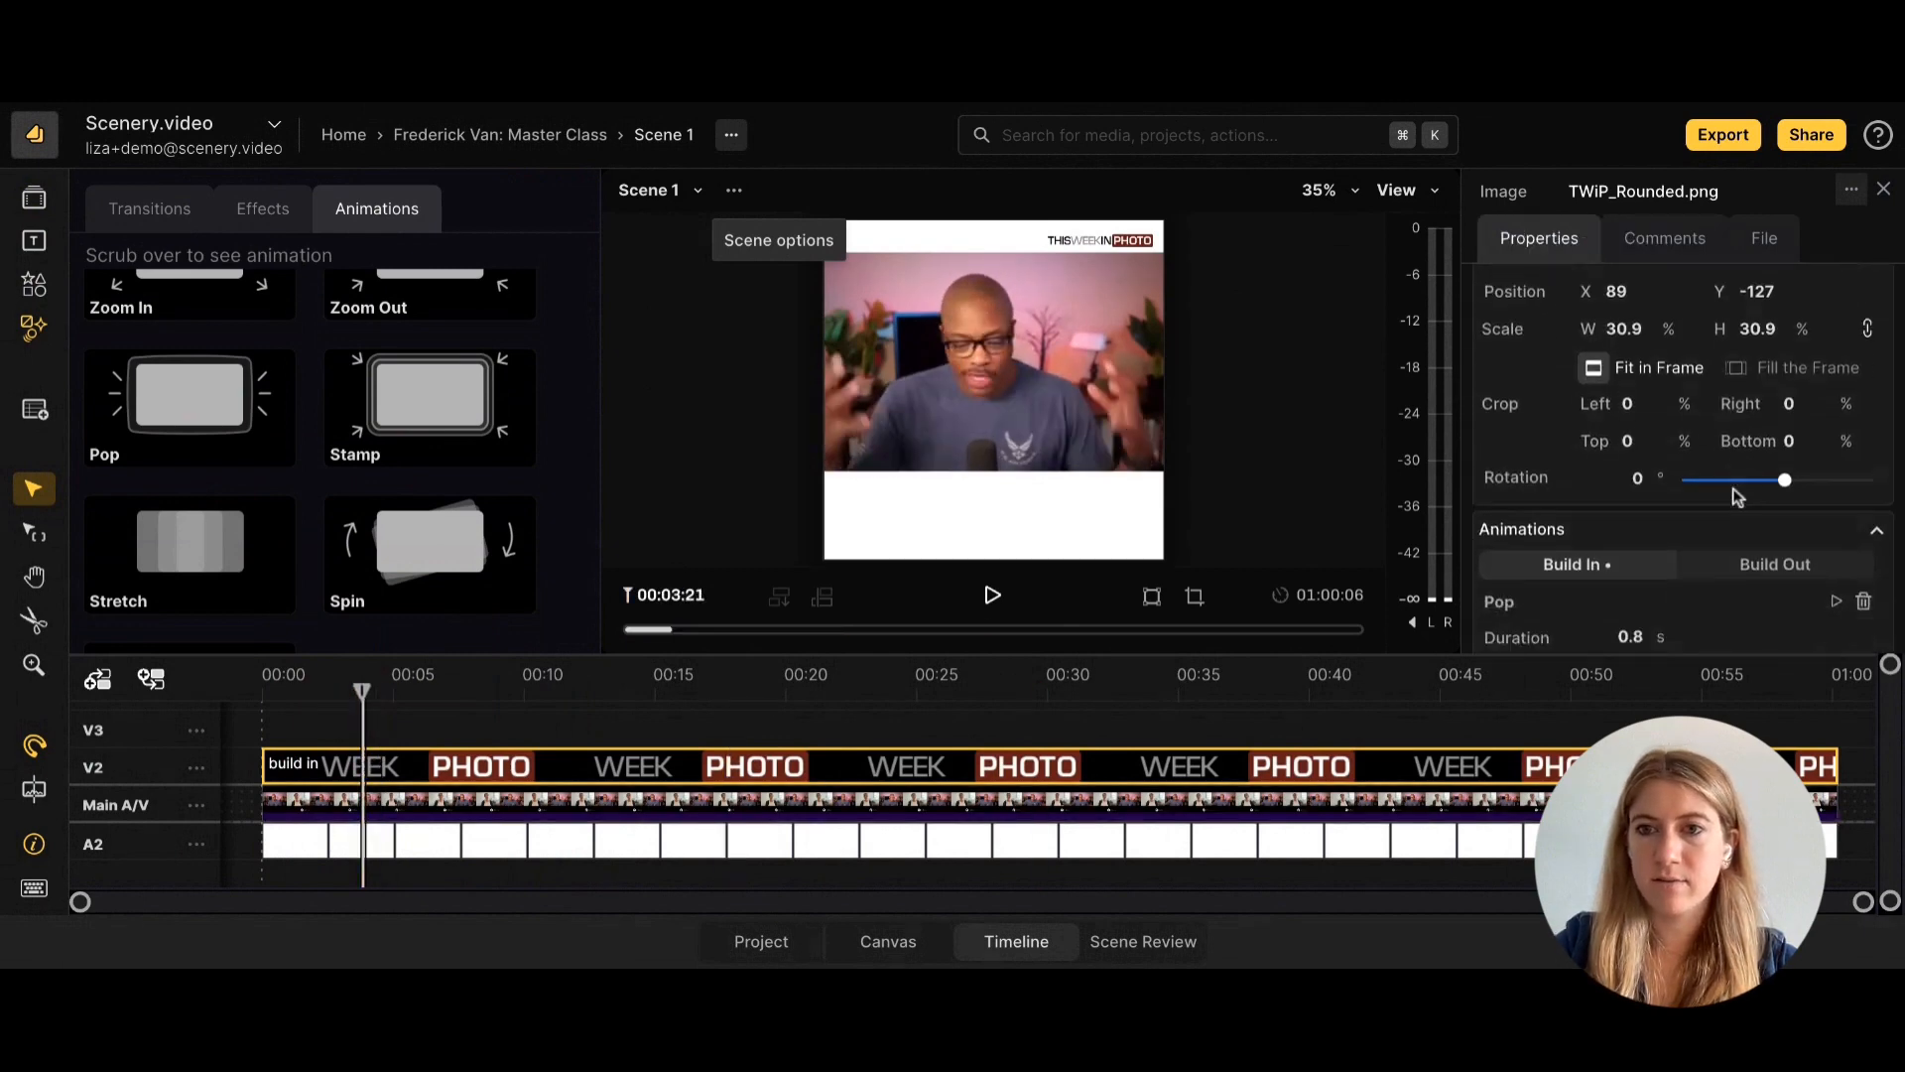
{"action": "scroll", "coordinate": [1737, 497], "scroll_direction": "down", "scroll_amount": 3}
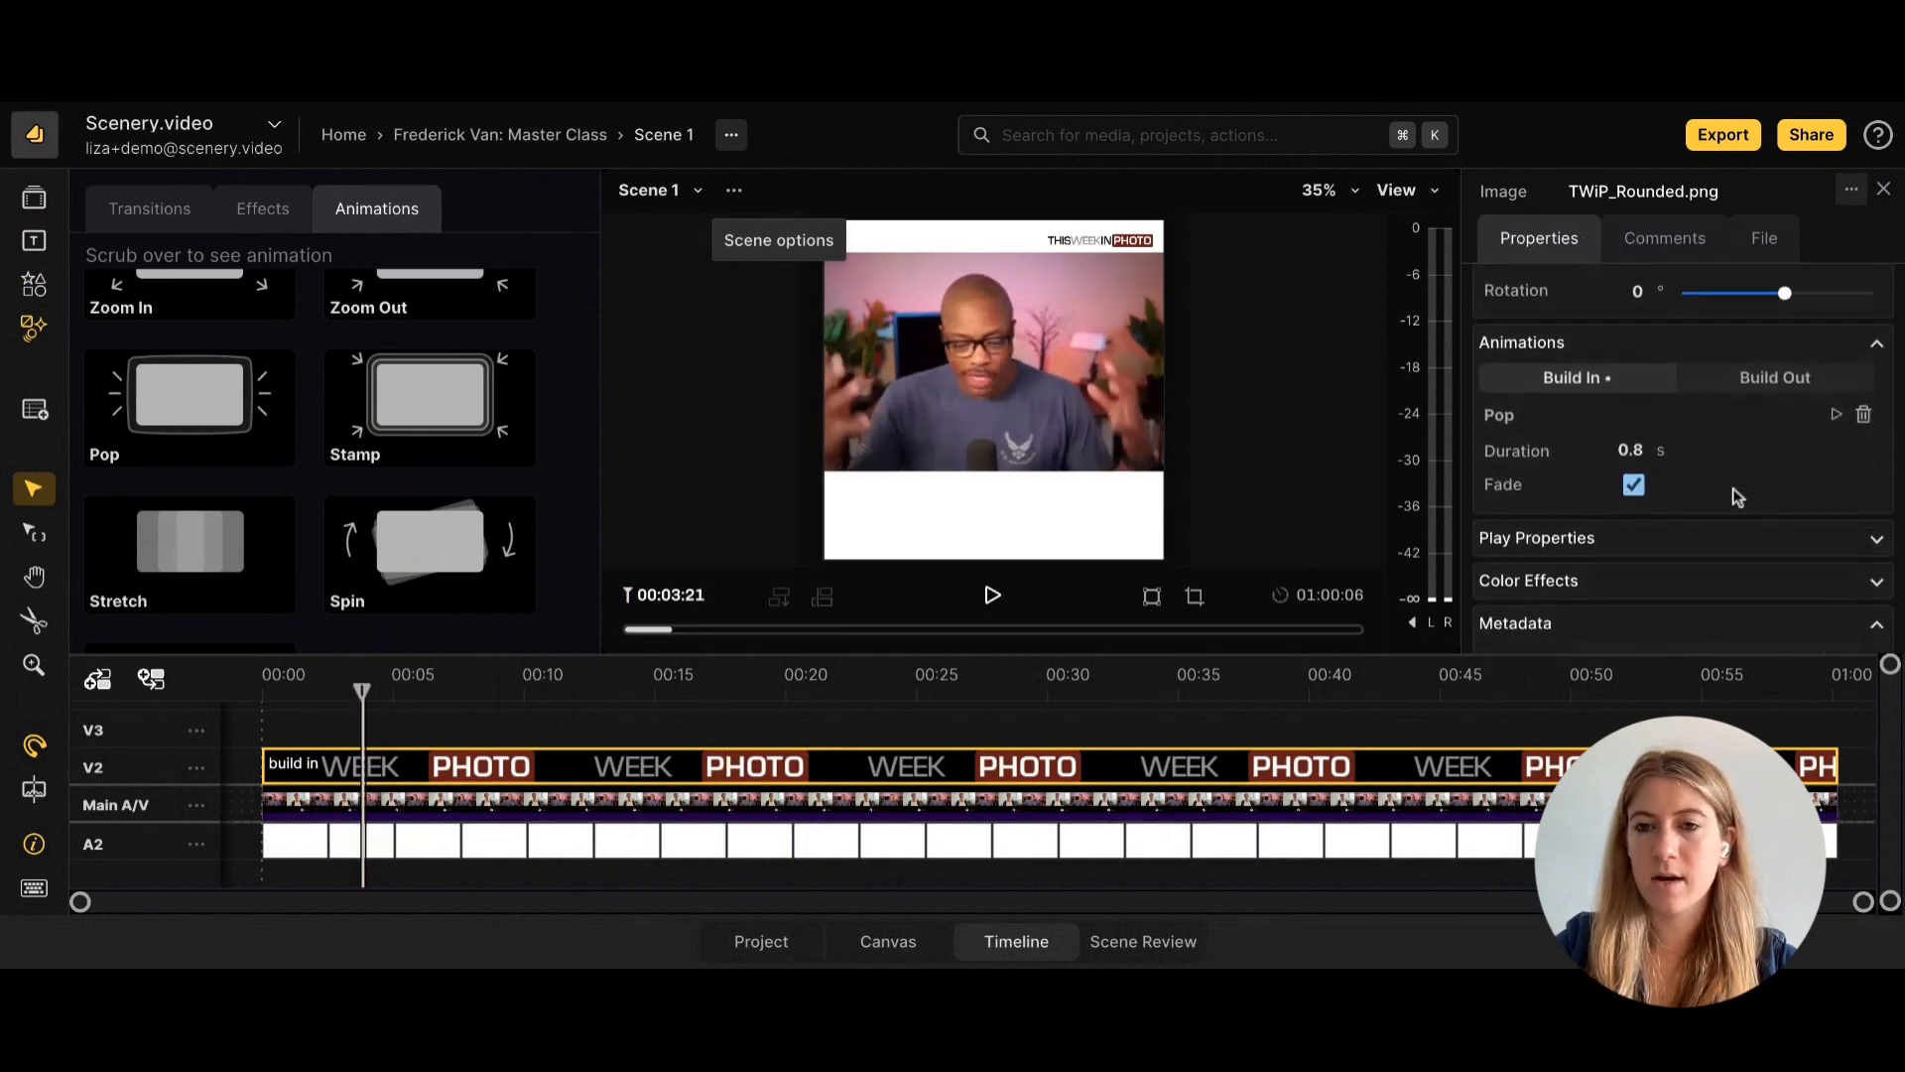
{"action": "left_click", "coordinate": [1837, 408]}
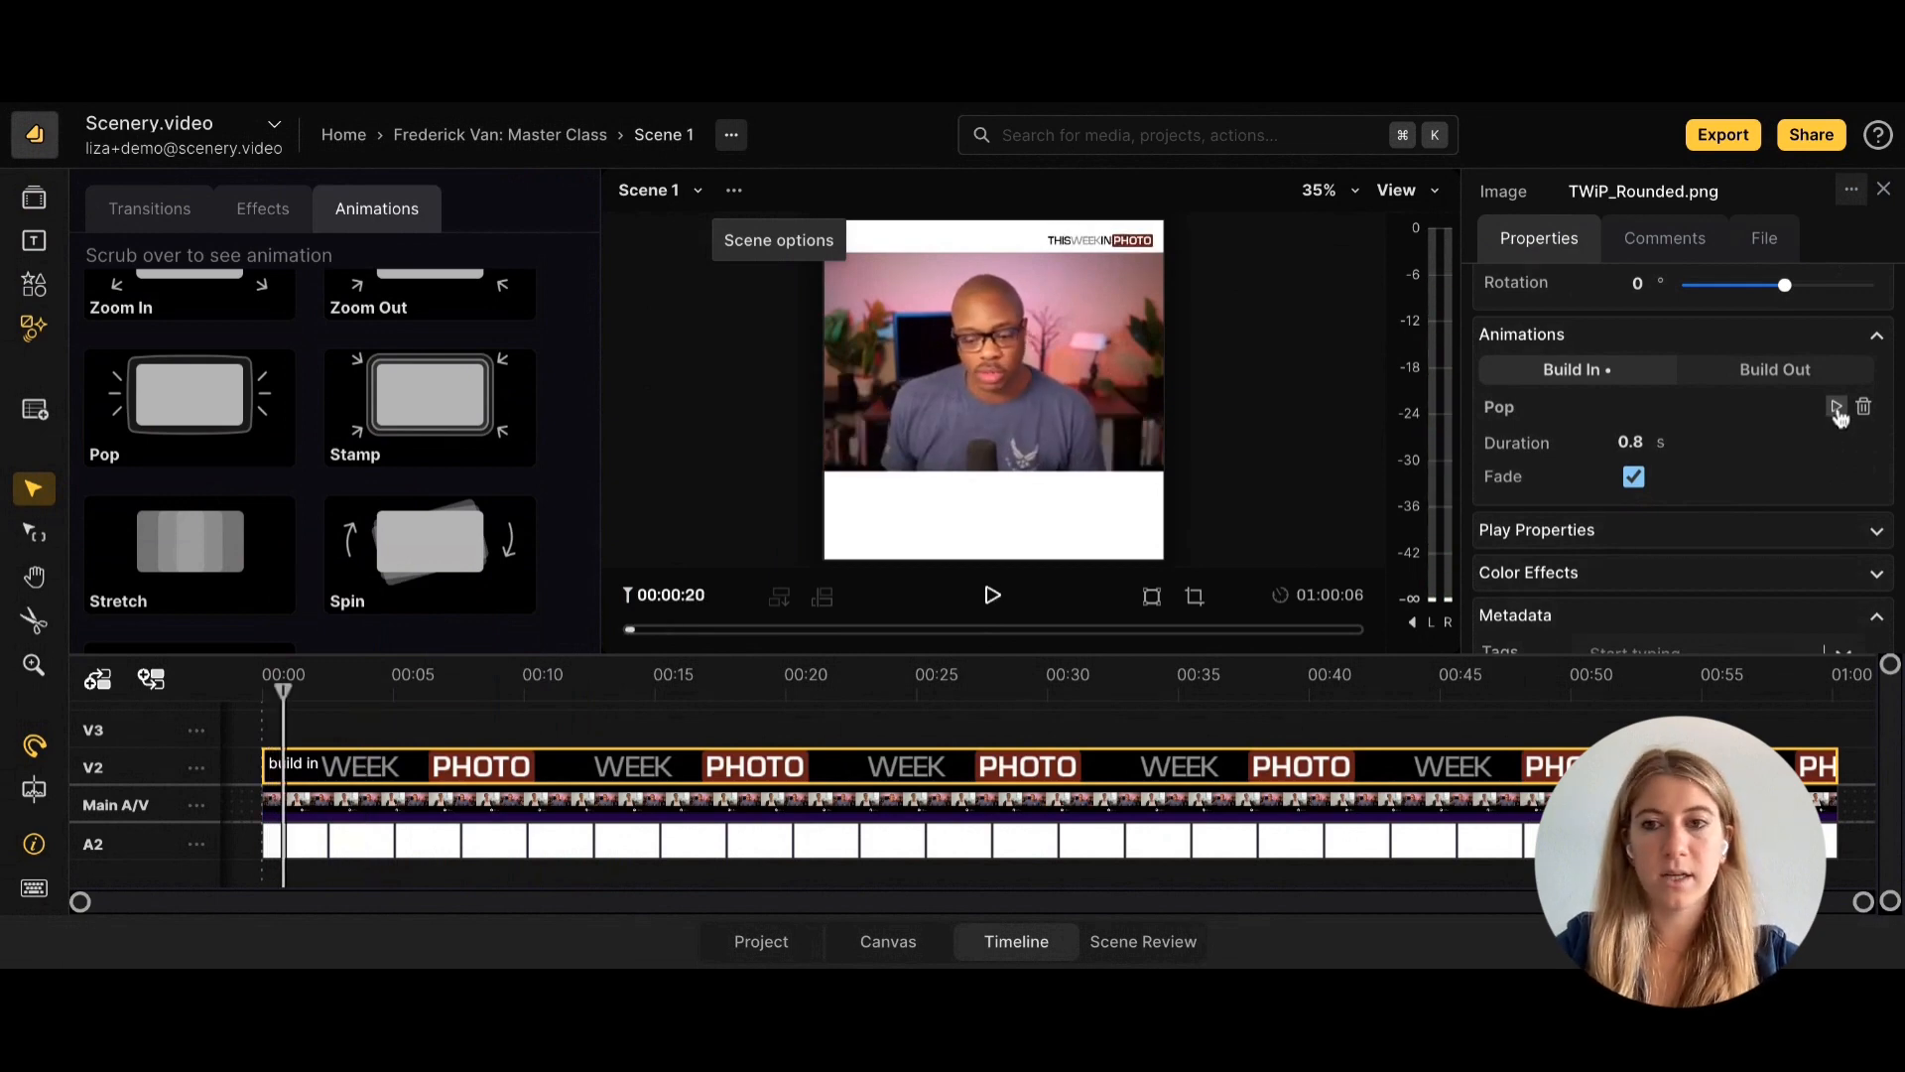
{"action": "left_click", "coordinate": [1637, 444]}
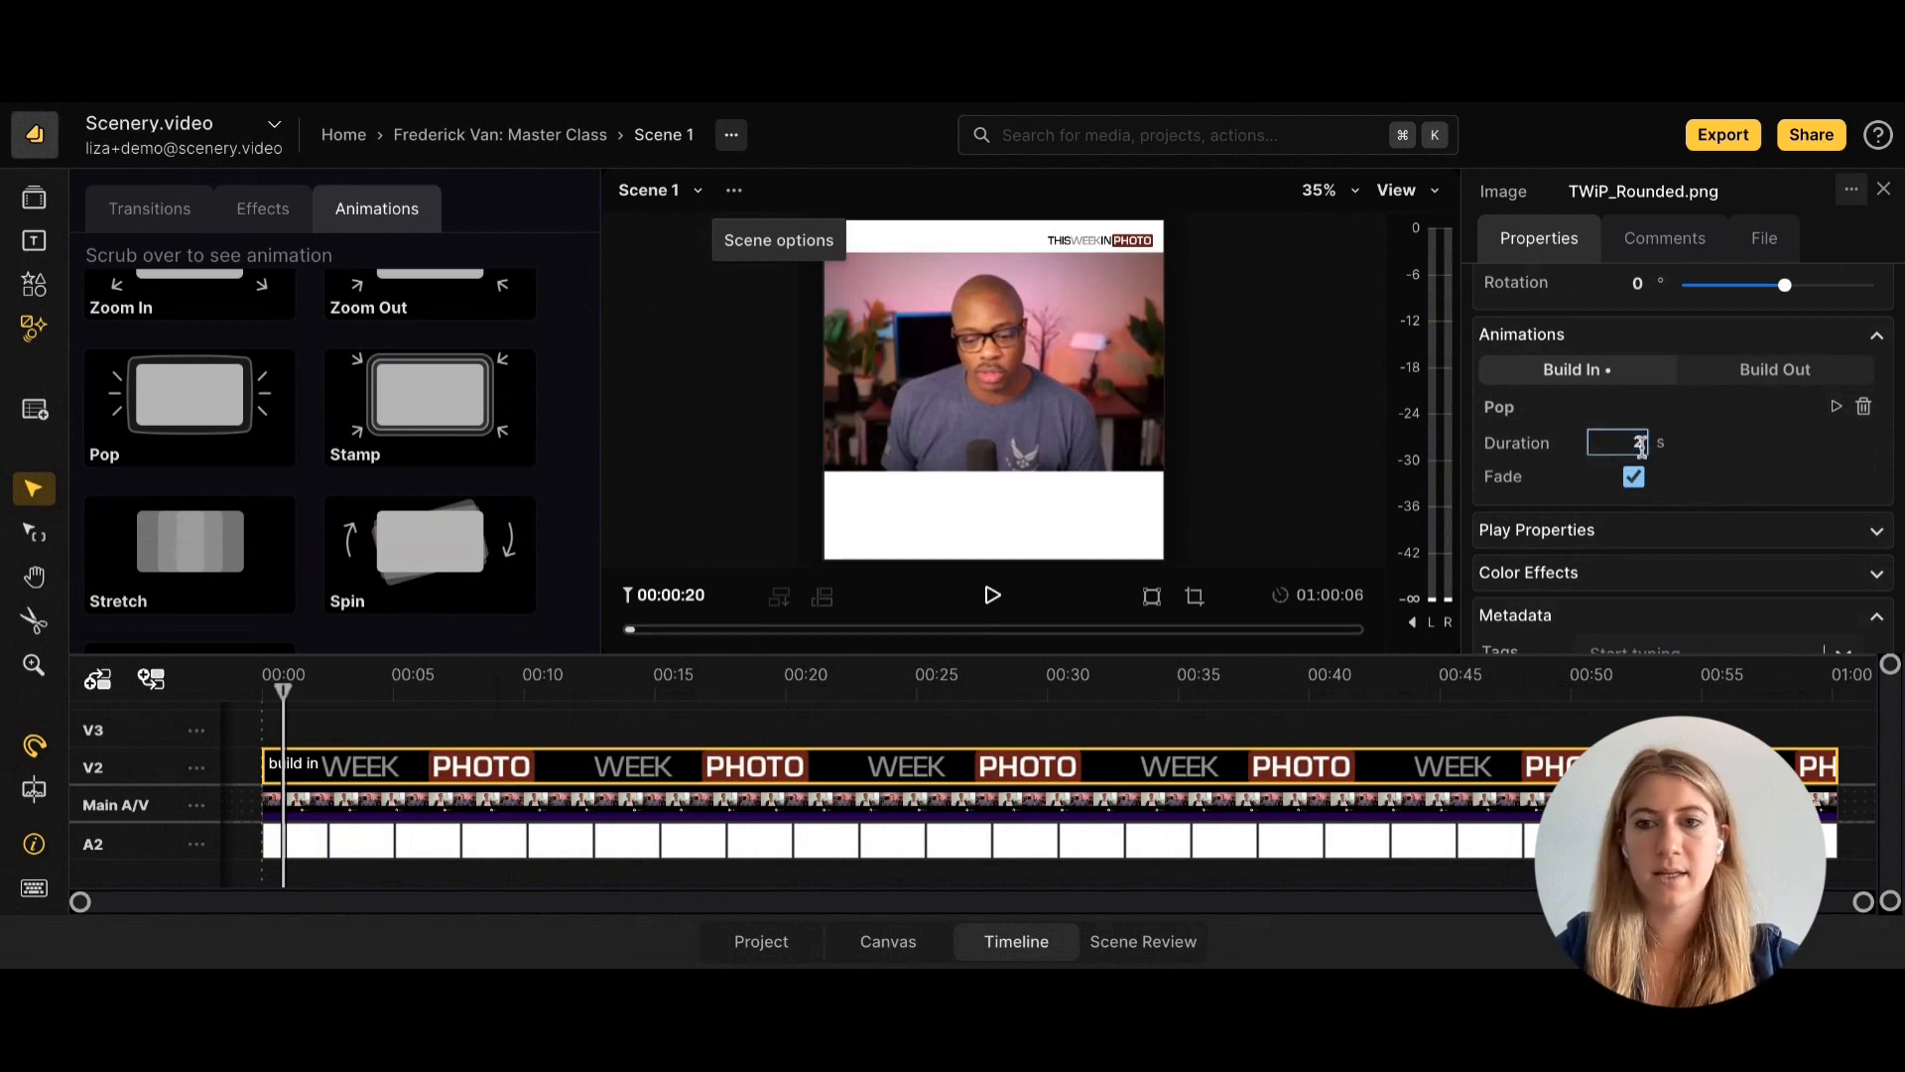
{"action": "key", "text": "Return"}
{"action": "left_click", "coordinate": [1834, 407]}
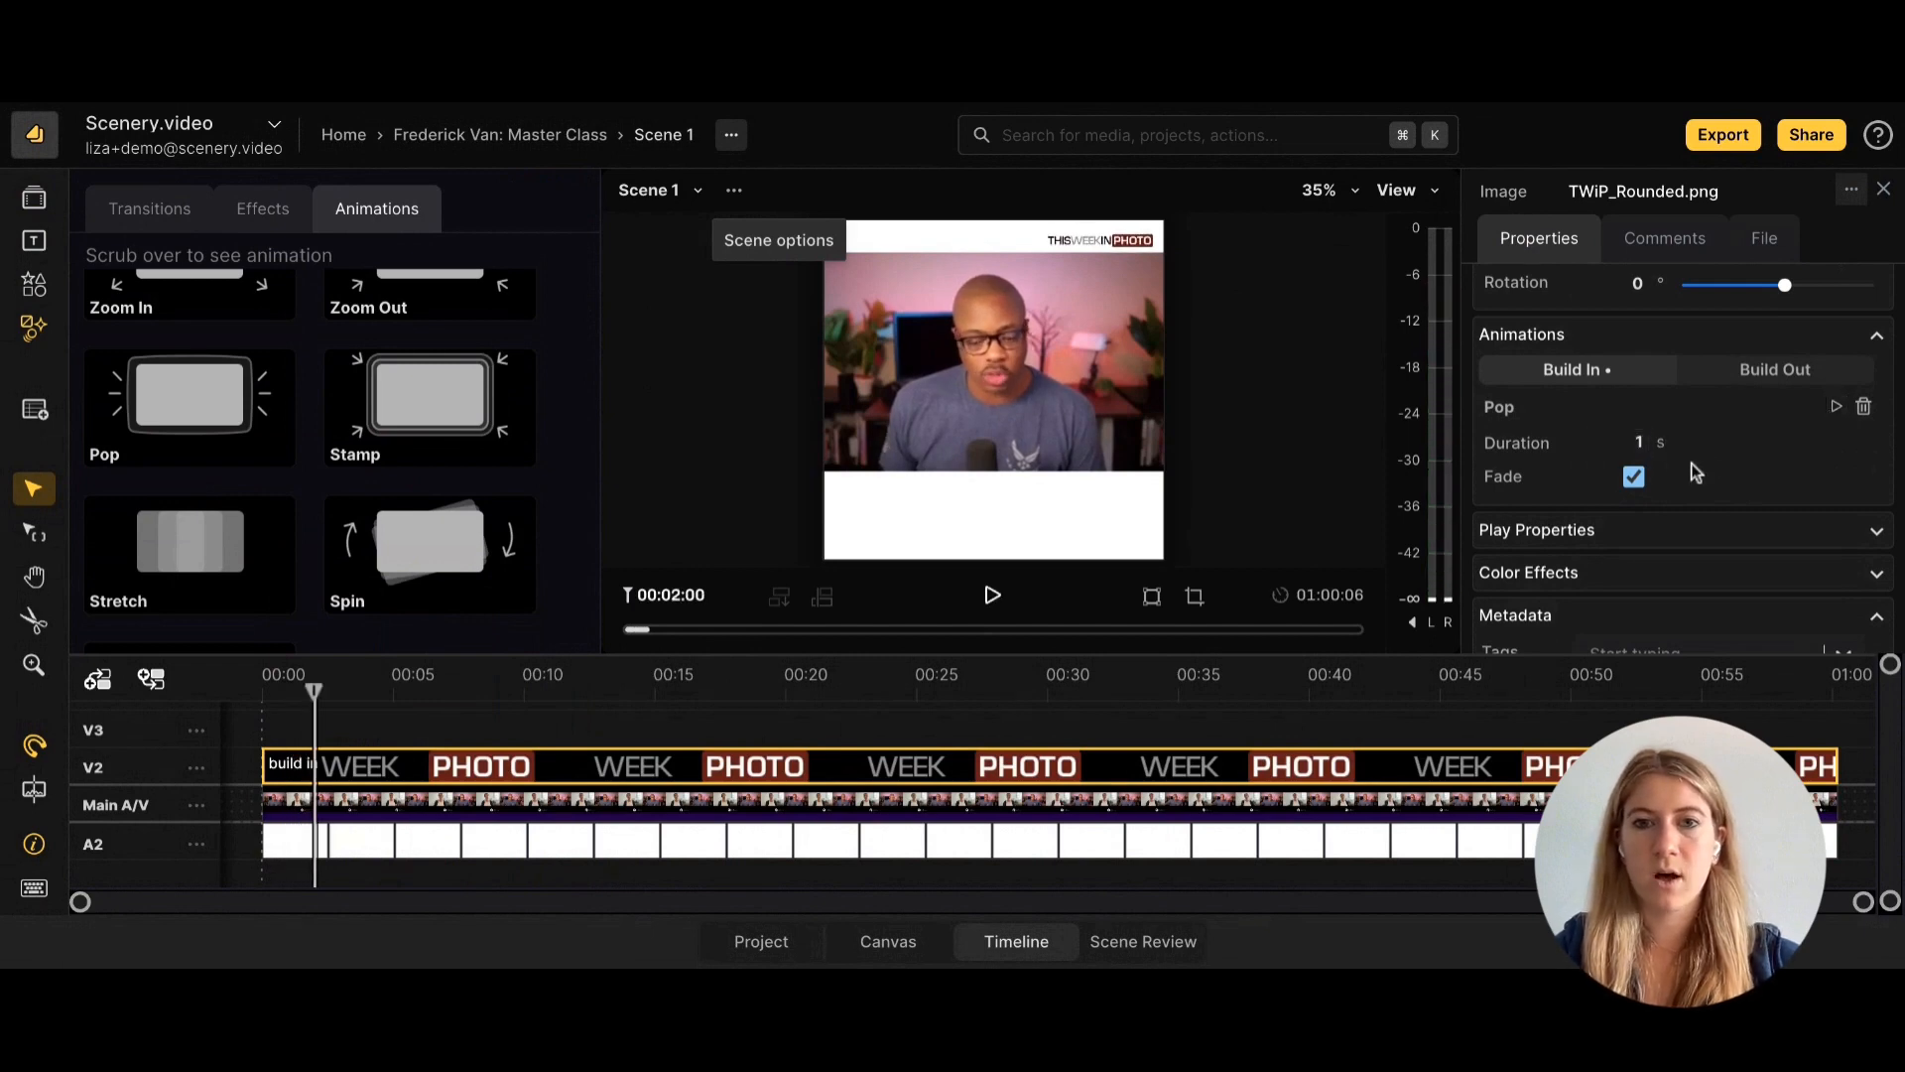
{"action": "scroll", "coordinate": [280, 330], "scroll_direction": "down", "scroll_amount": 1}
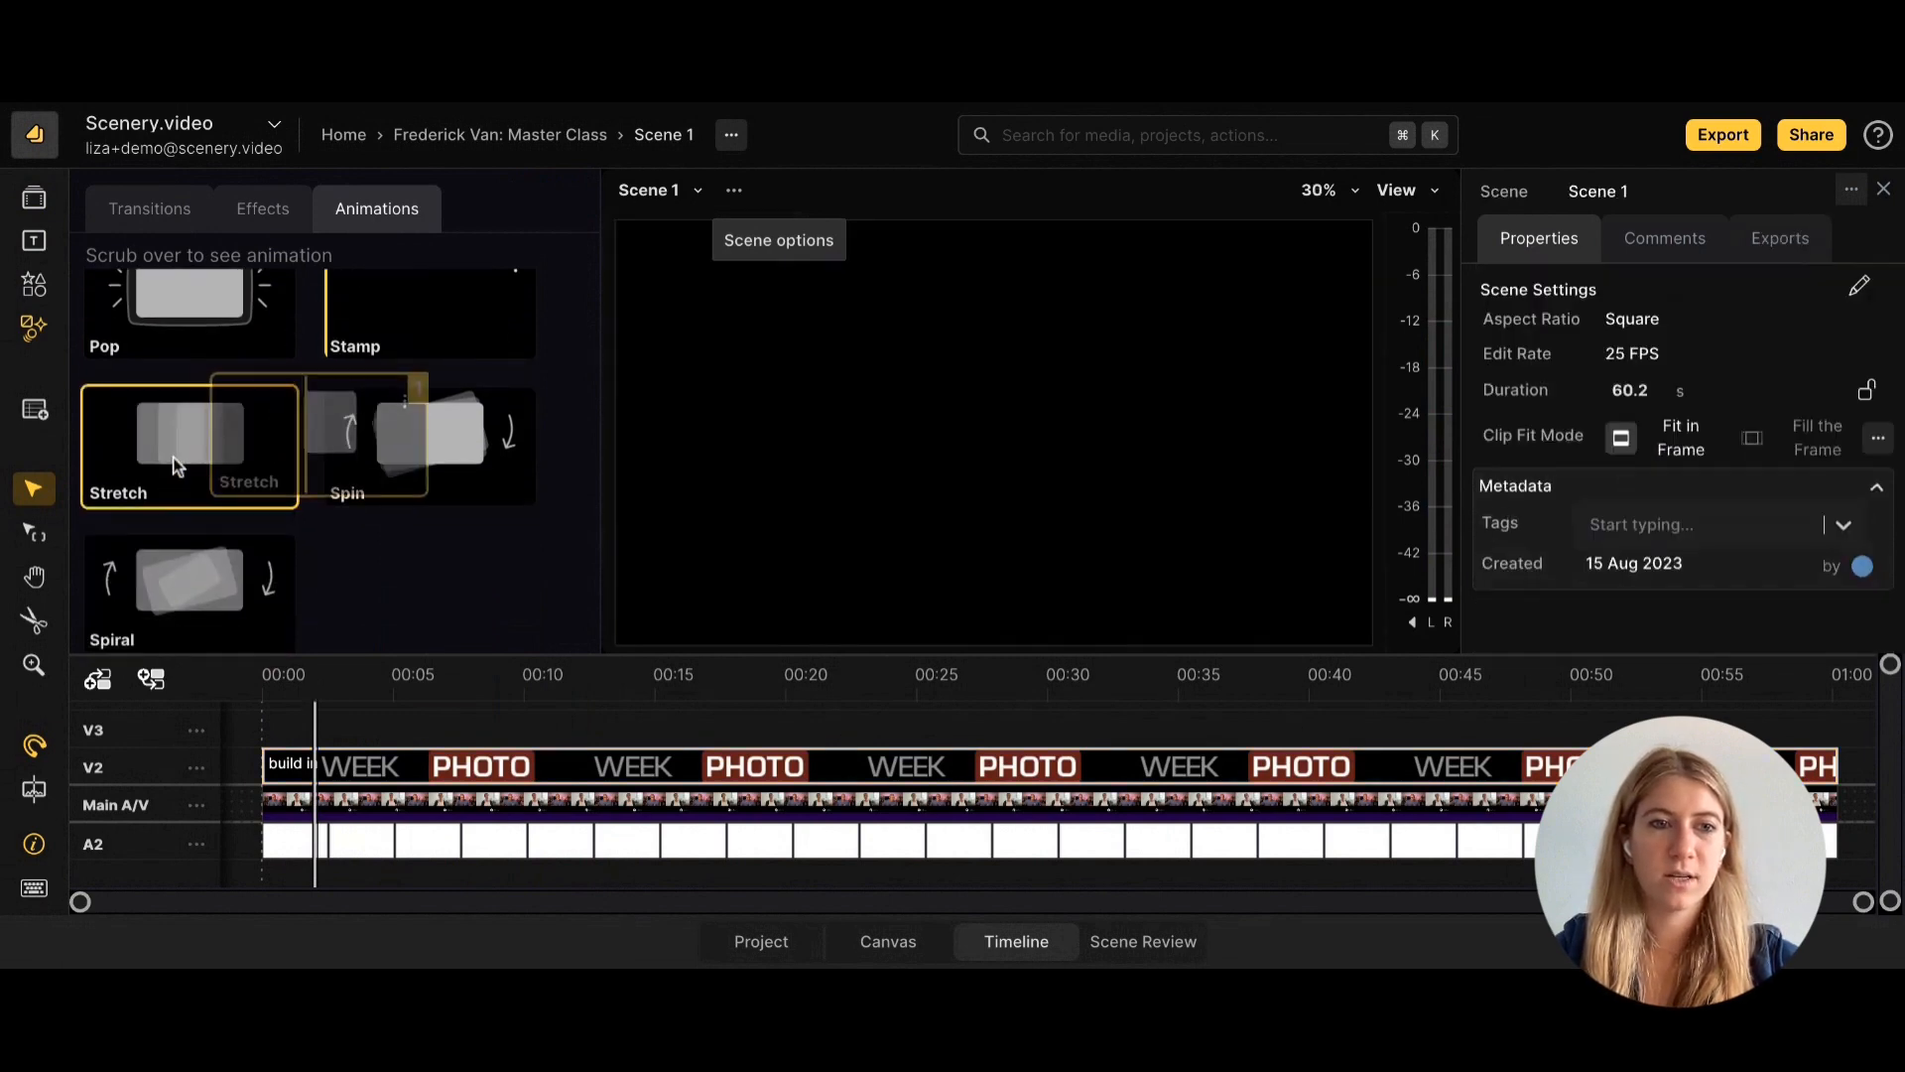
Give the TWiP logo a 1-second Stretch build-out and preview the animation.
{"action": "left_click_drag", "start_coordinate": [175, 458], "coordinate": [1815, 763]}
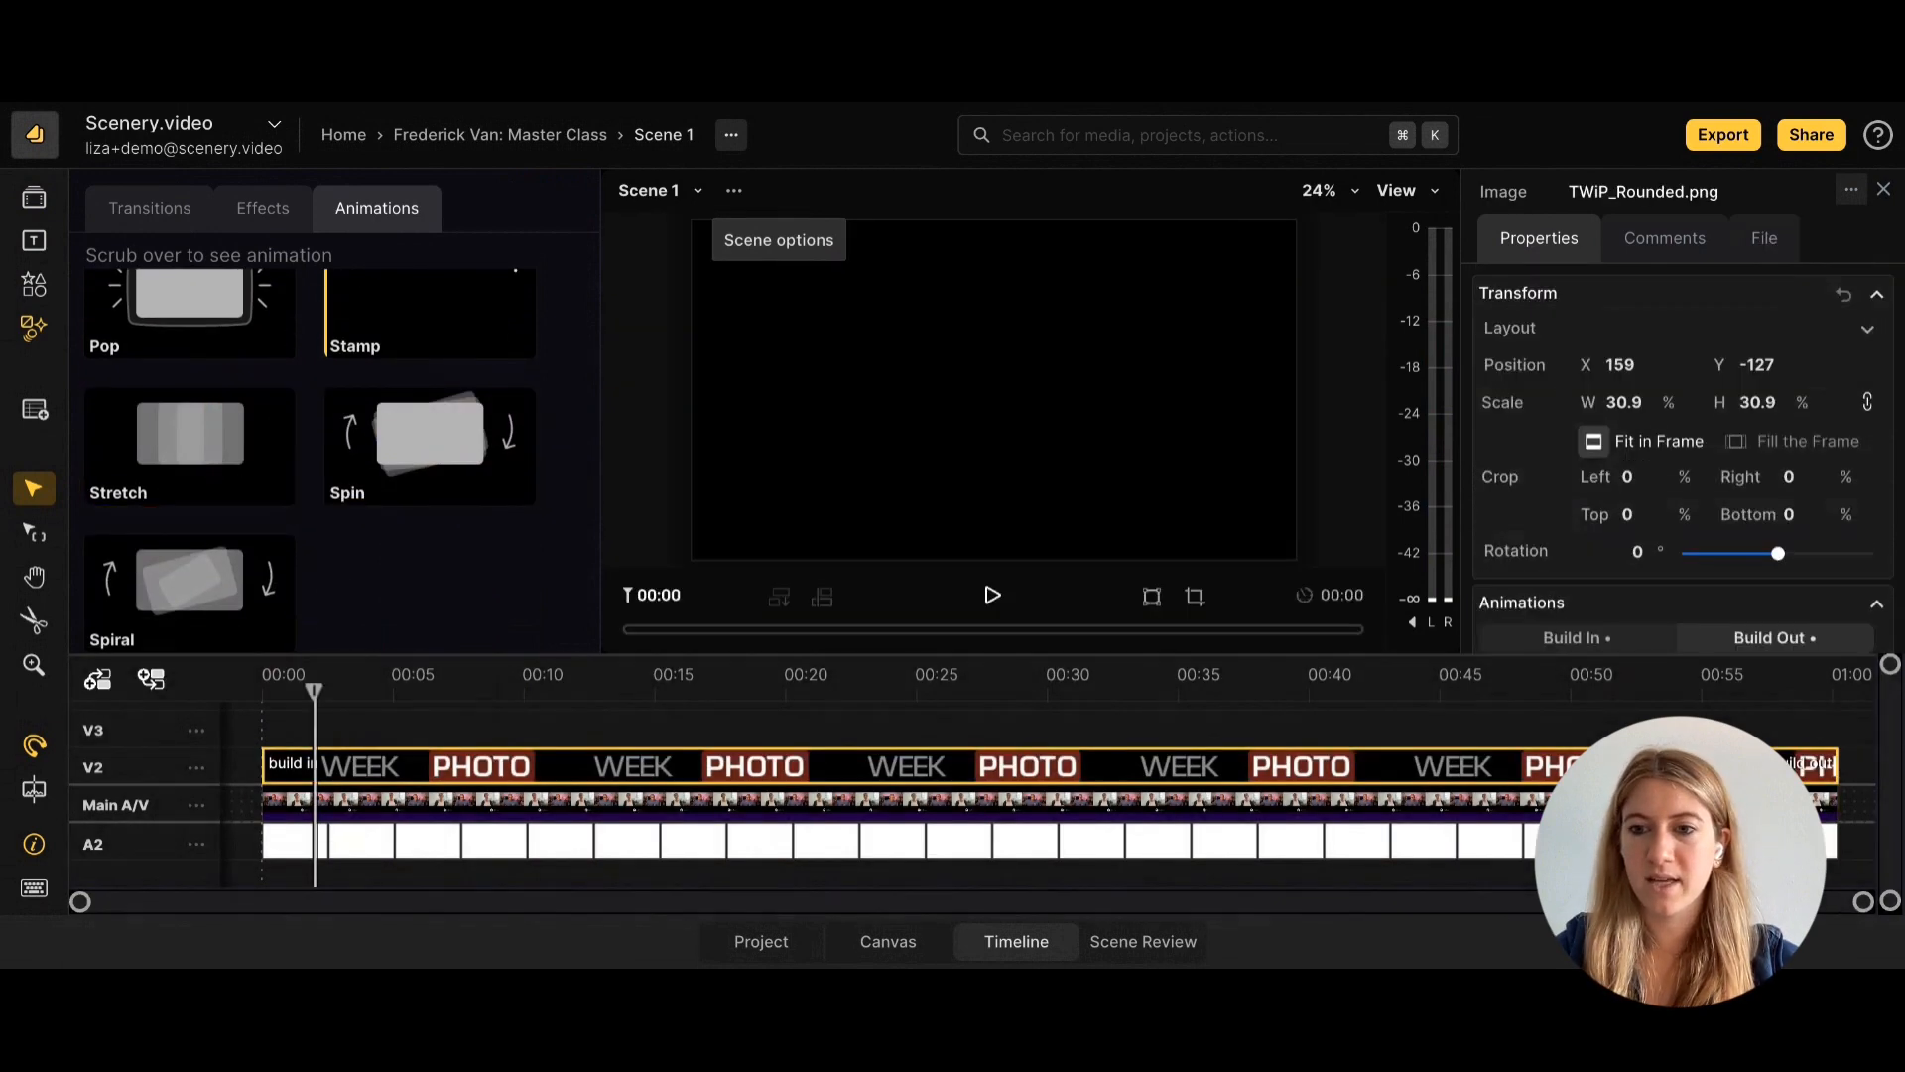
{"action": "left_click", "coordinate": [1813, 763]}
{"action": "scroll", "coordinate": [1815, 585], "scroll_direction": "down", "scroll_amount": 4}
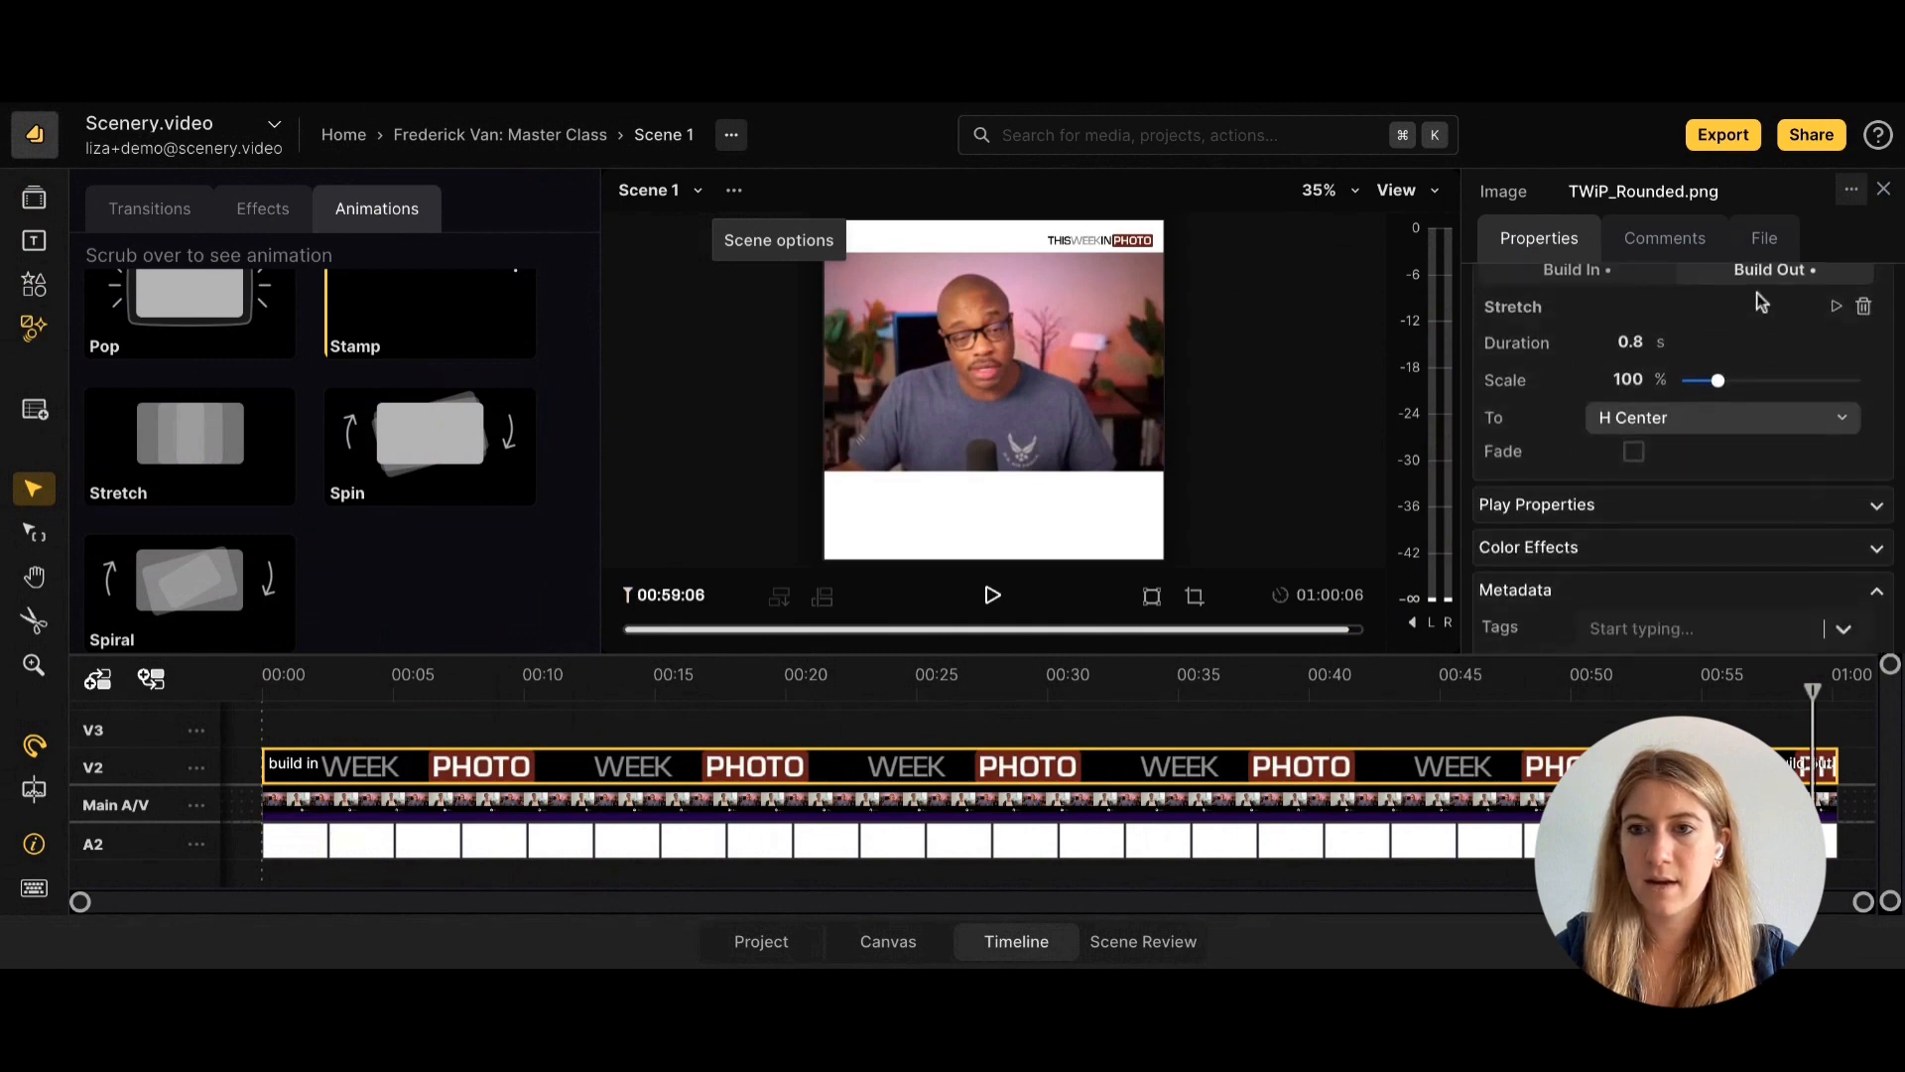
{"action": "scroll", "coordinate": [1821, 380], "scroll_direction": "up", "scroll_amount": 1}
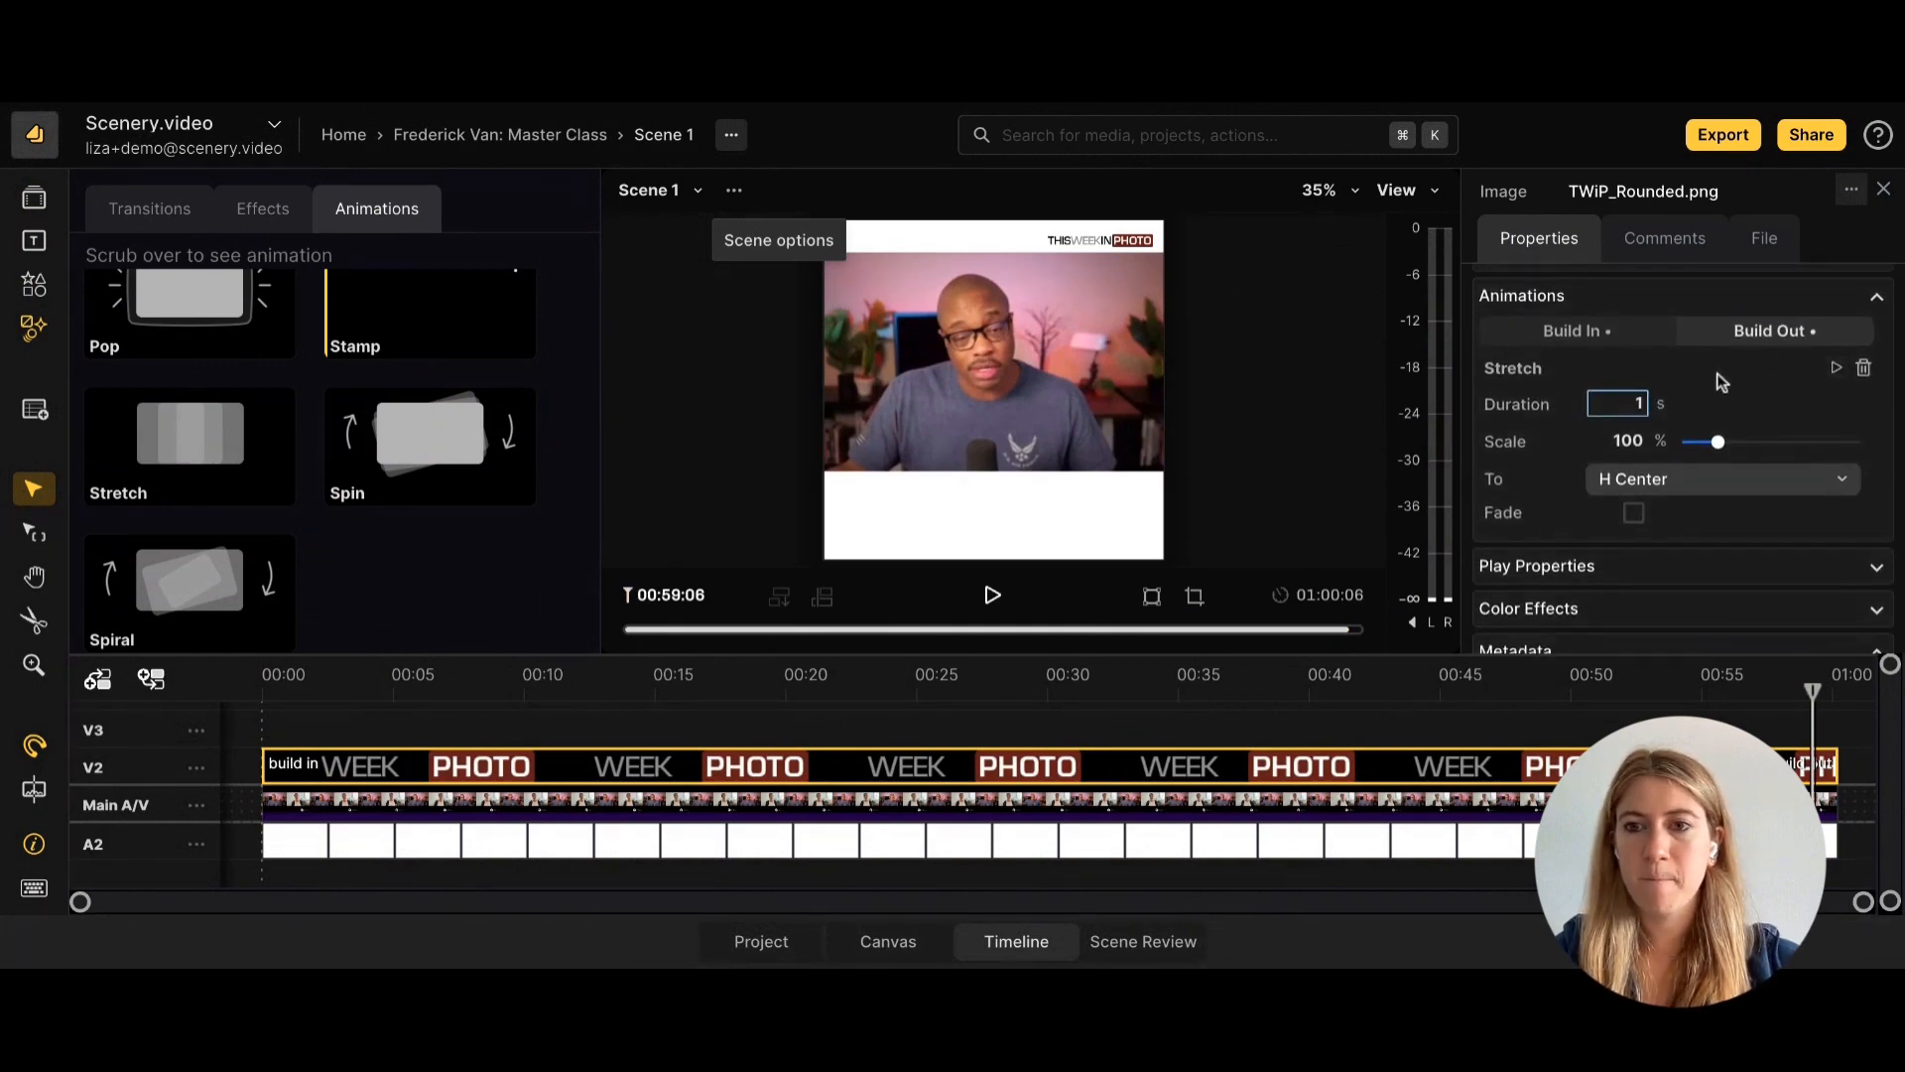
{"action": "left_click", "coordinate": [1836, 369]}
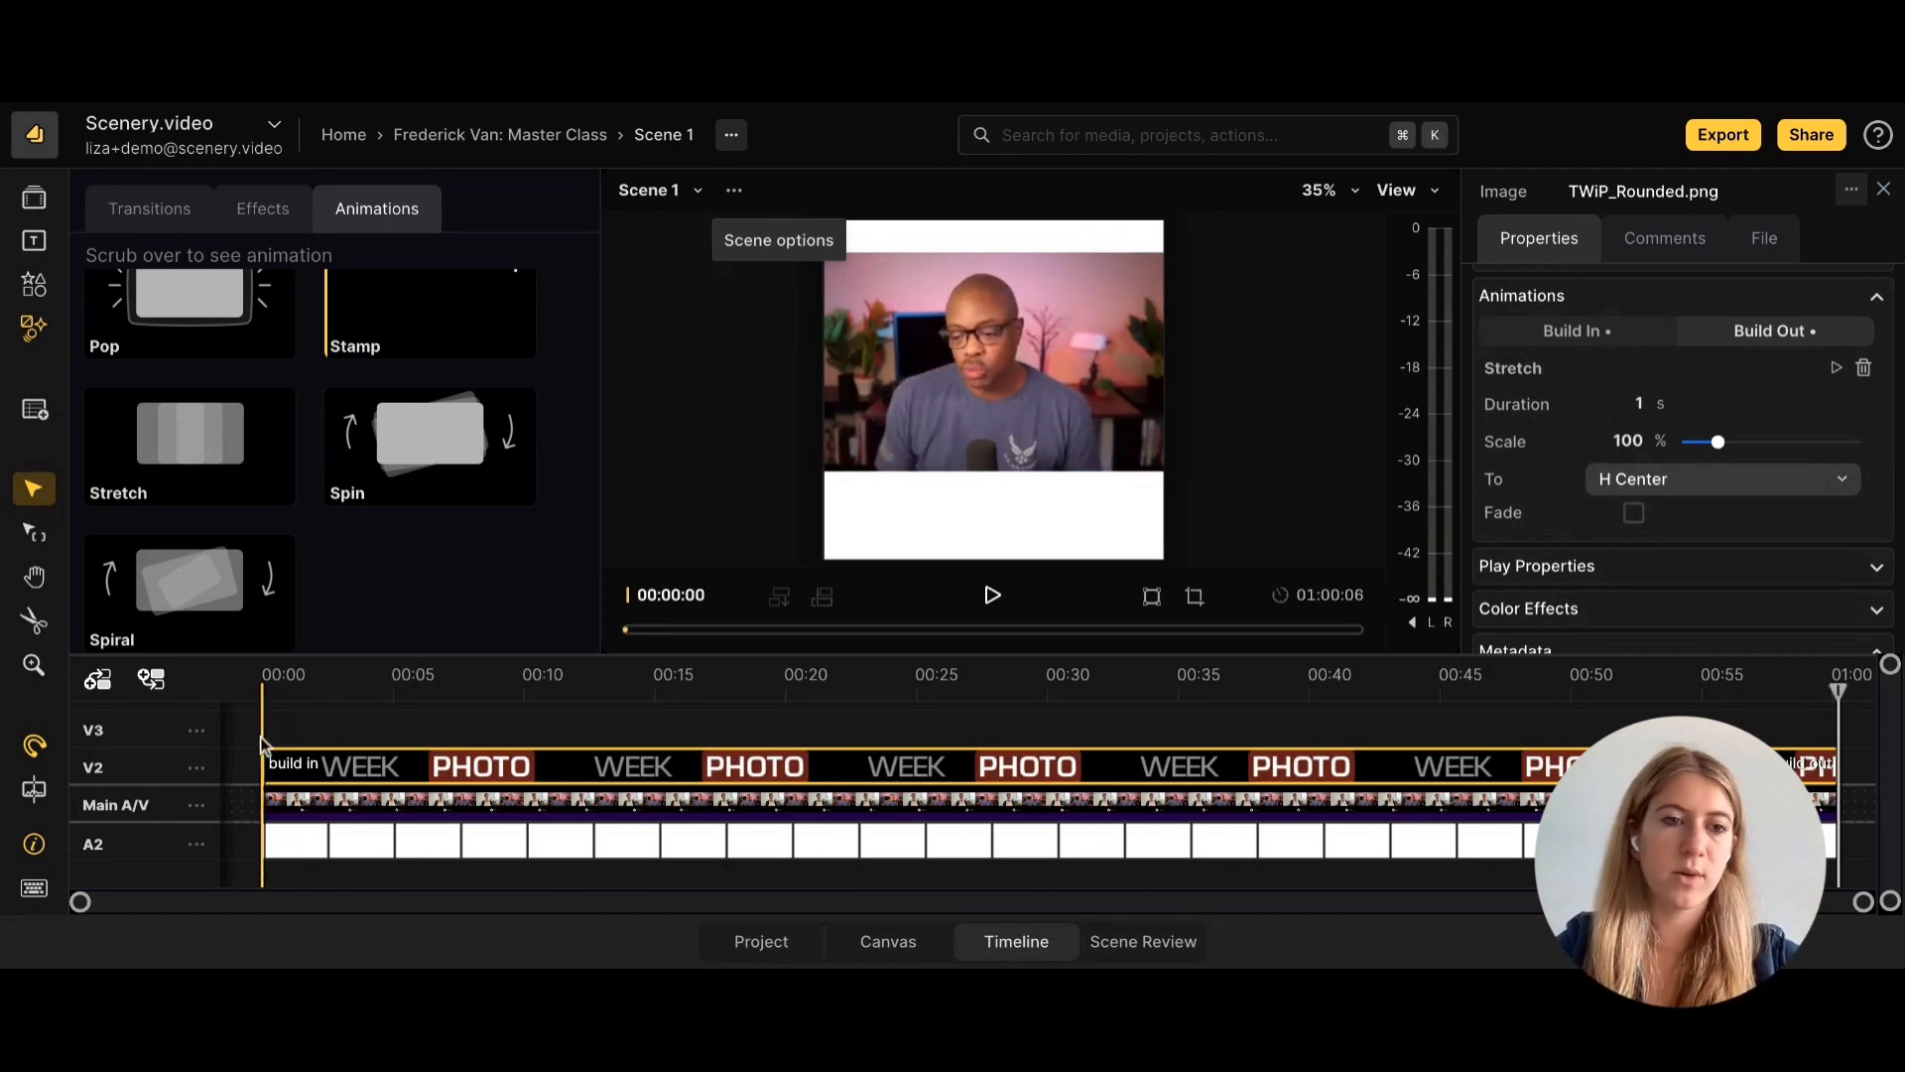
{"action": "scroll", "coordinate": [293, 610], "scroll_direction": "up", "scroll_amount": 1}
{"action": "scroll", "coordinate": [293, 610], "scroll_direction": "up", "scroll_amount": 3}
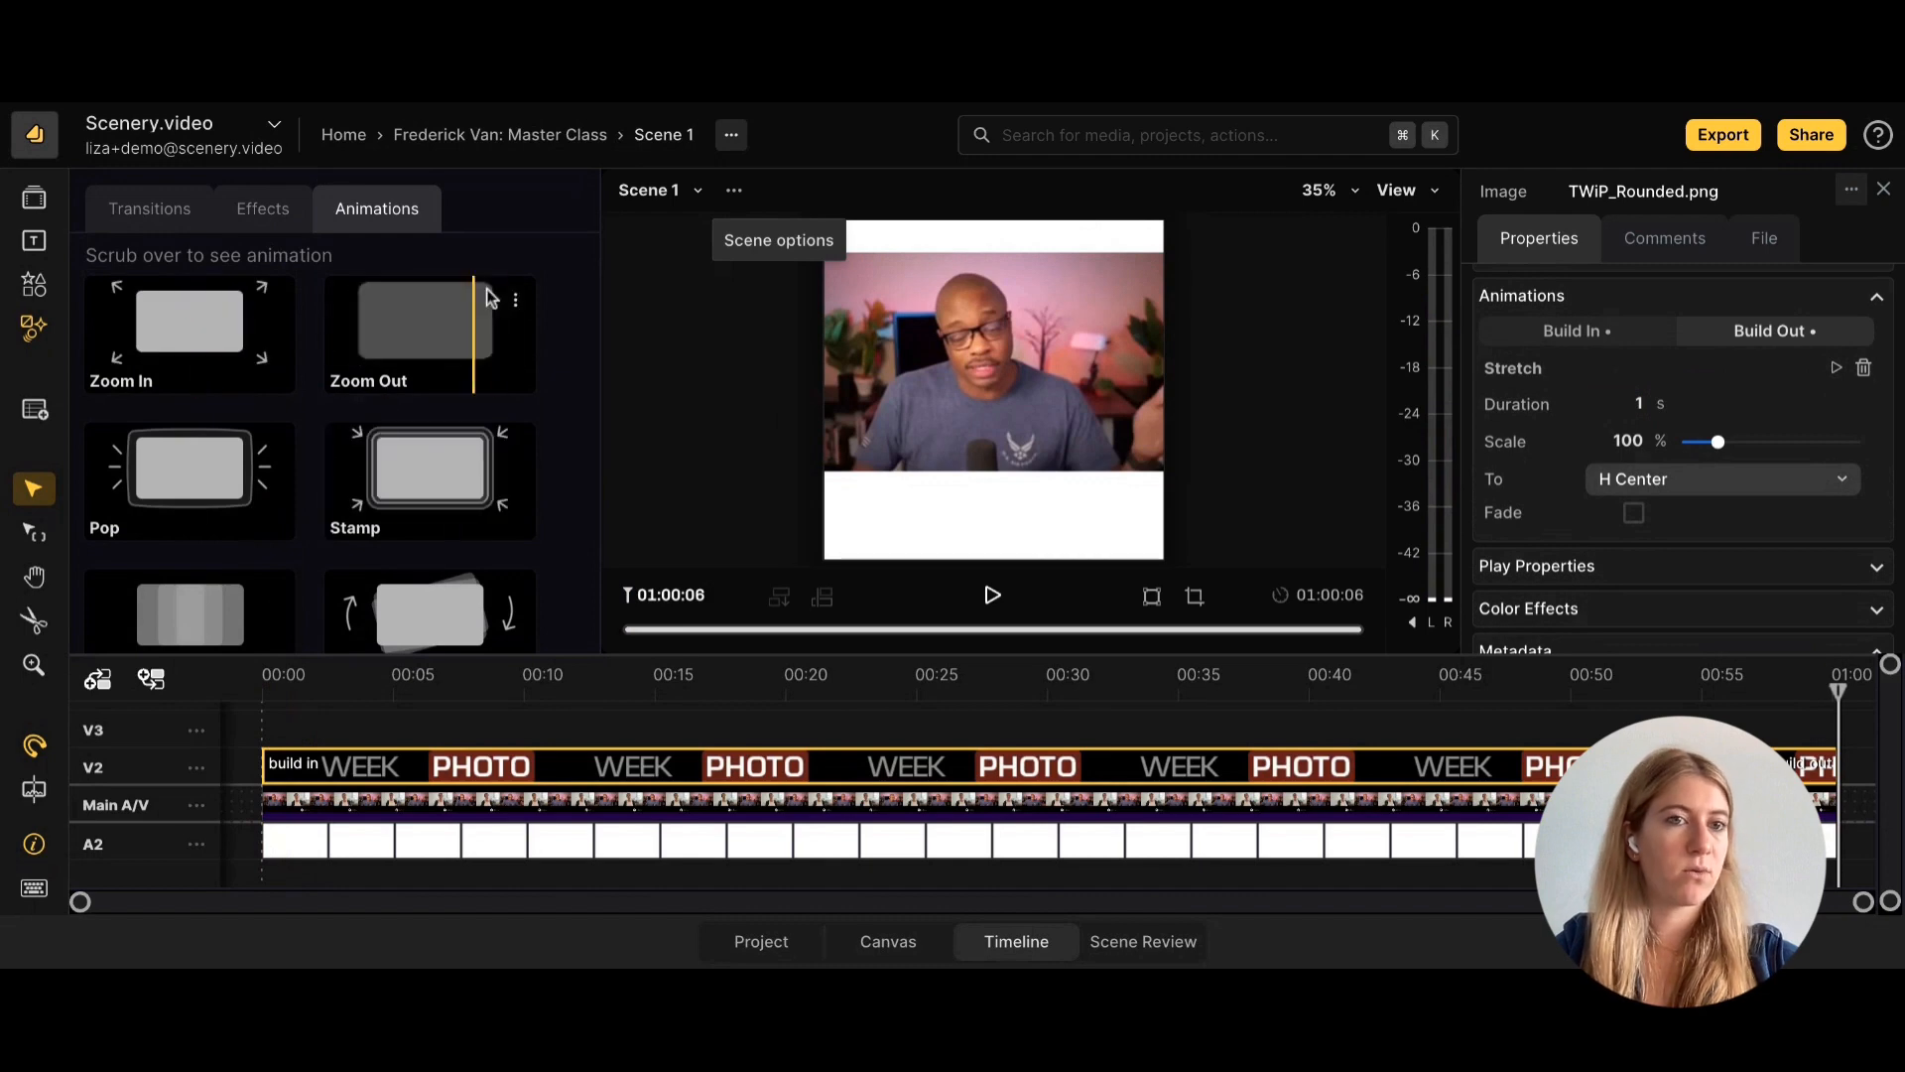
{"action": "left_click", "coordinate": [321, 746]}
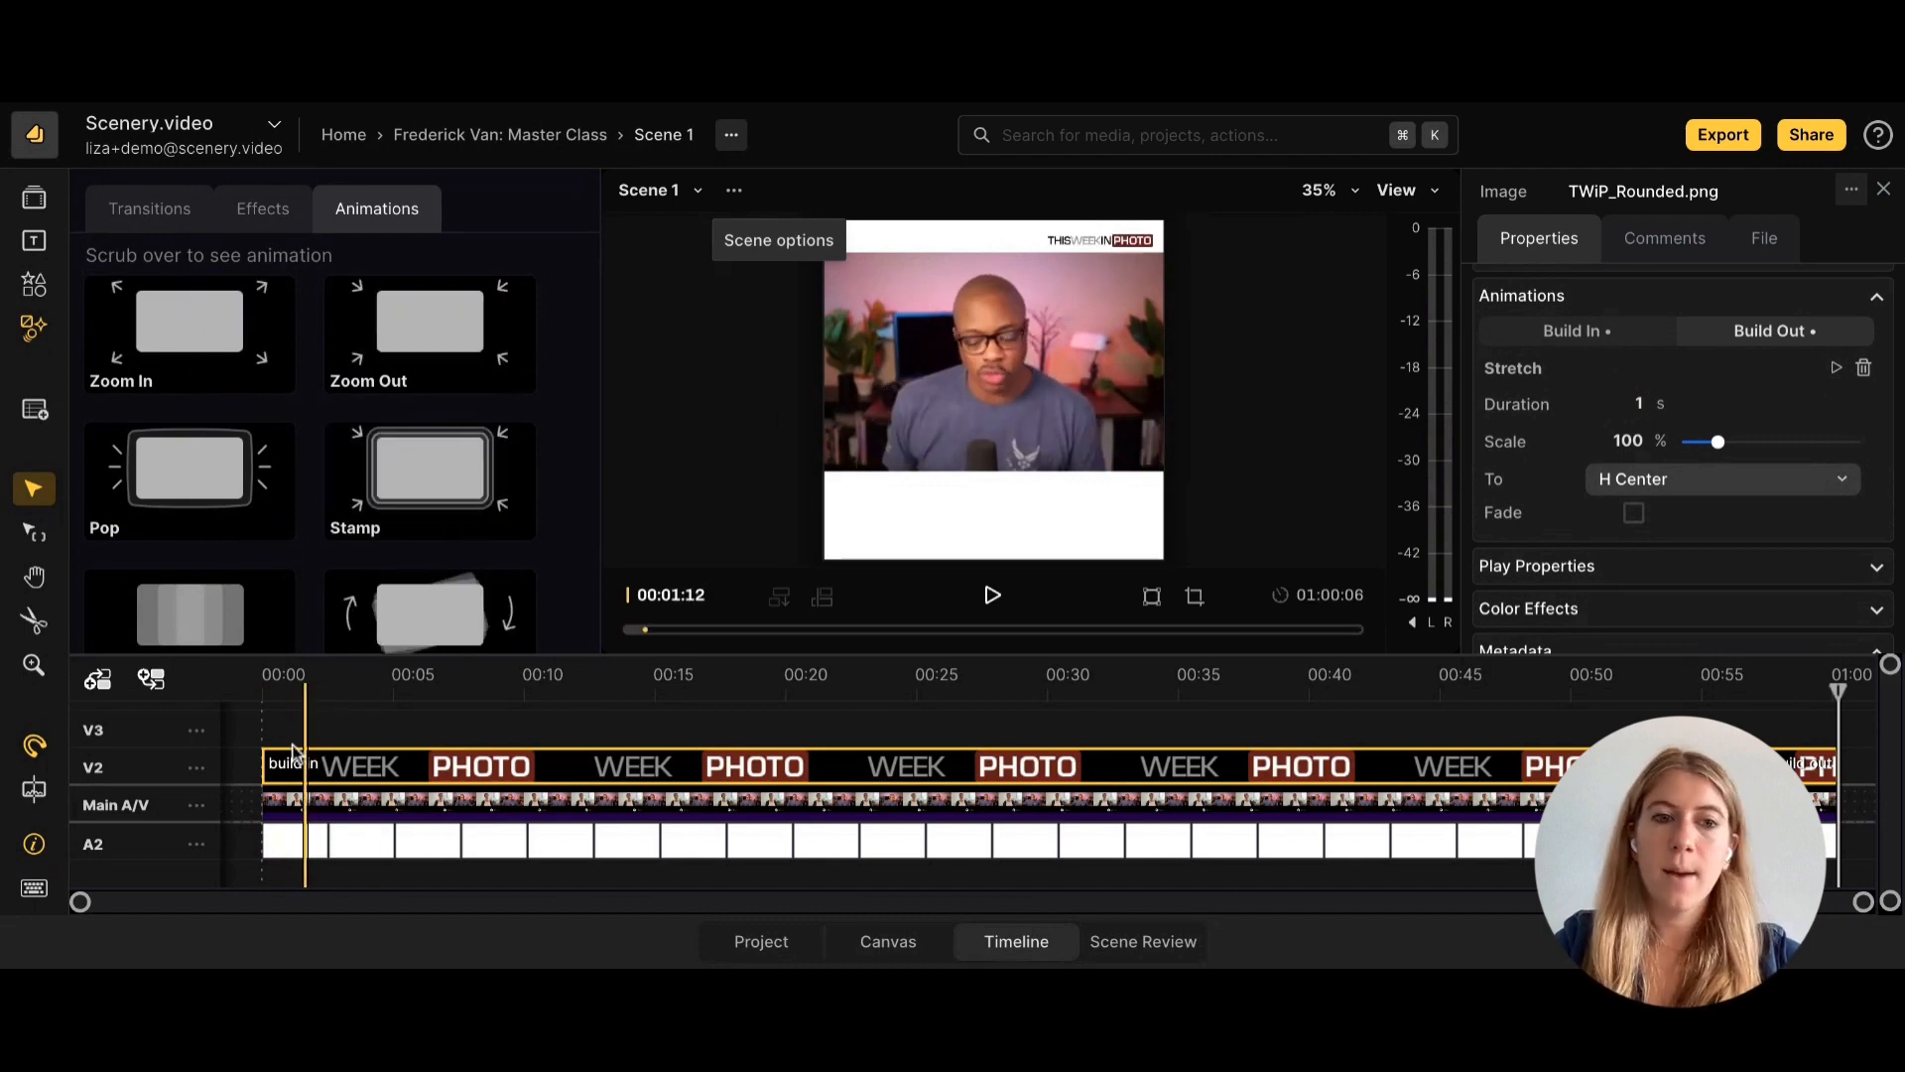
{"action": "left_click", "coordinate": [293, 737]}
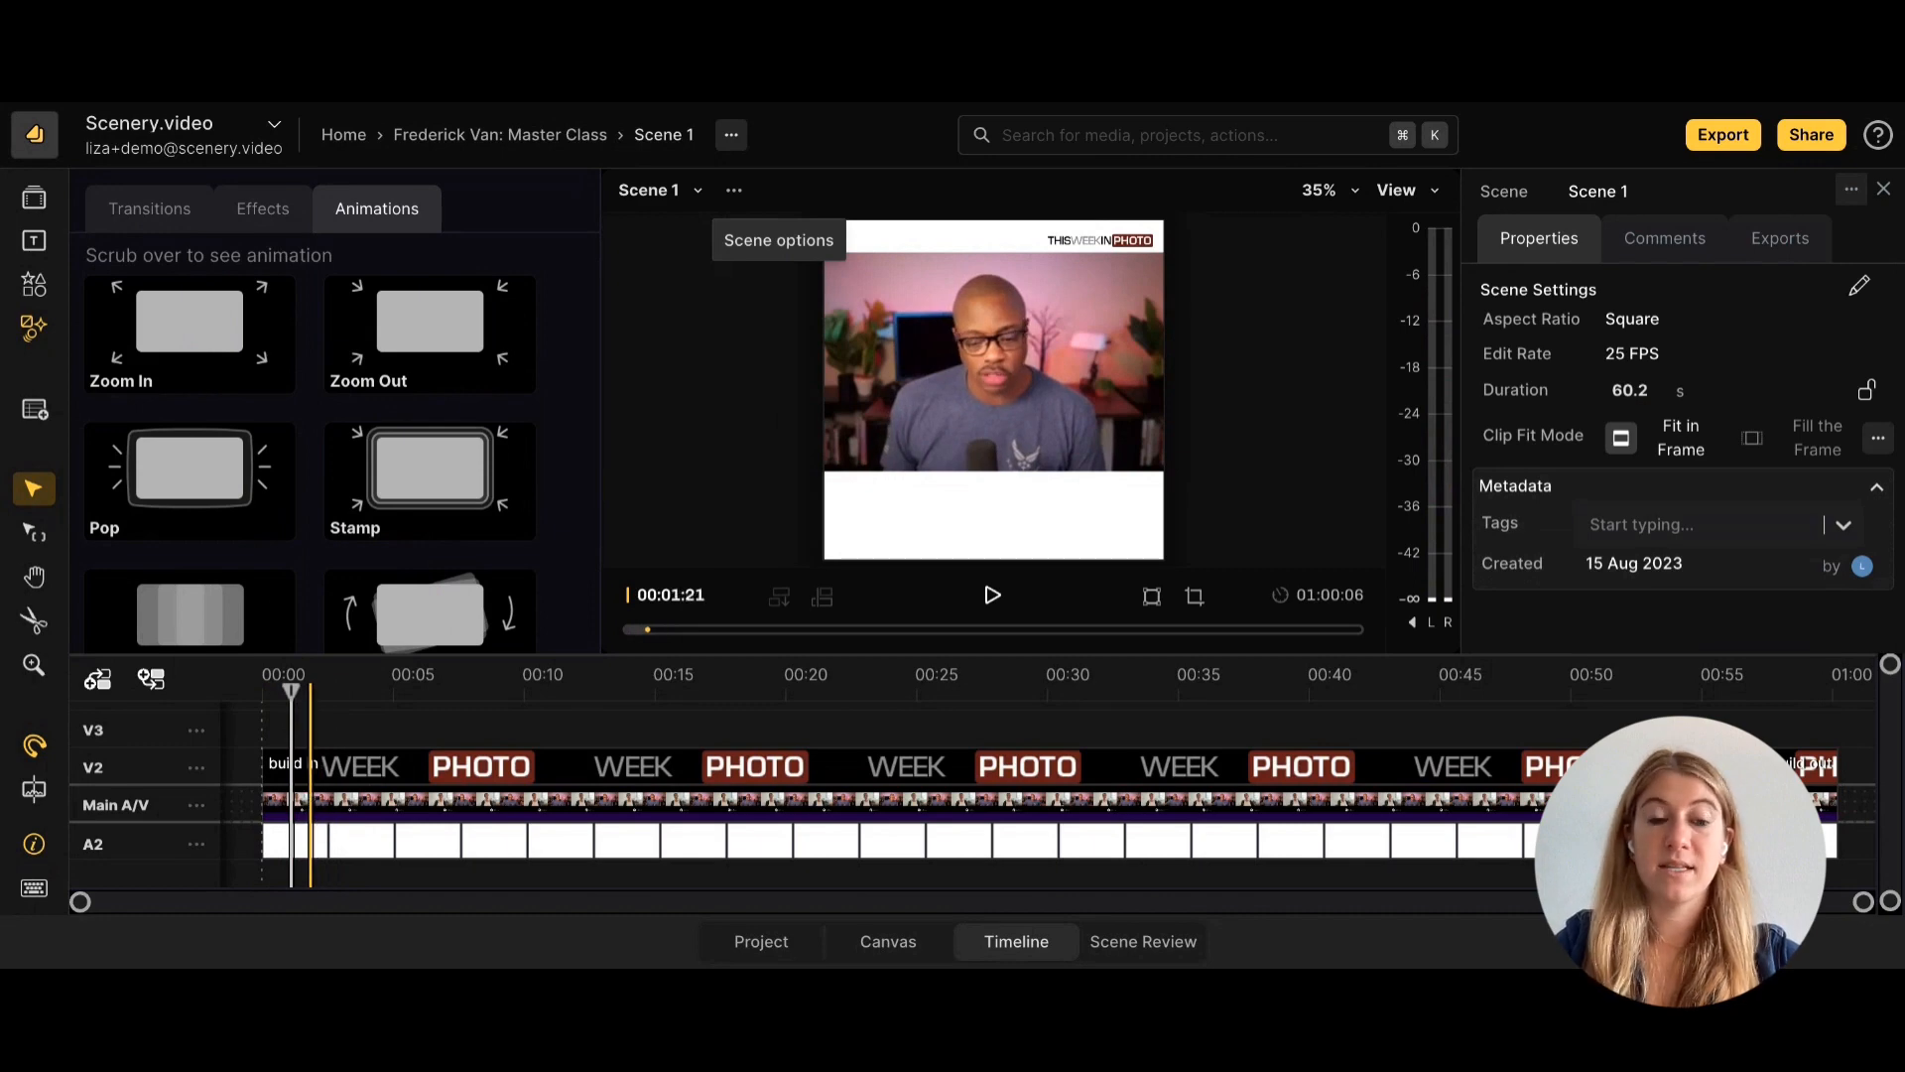
Select the Main A/V interview clip on the timeline.
{"action": "left_click", "coordinate": [202, 812]}
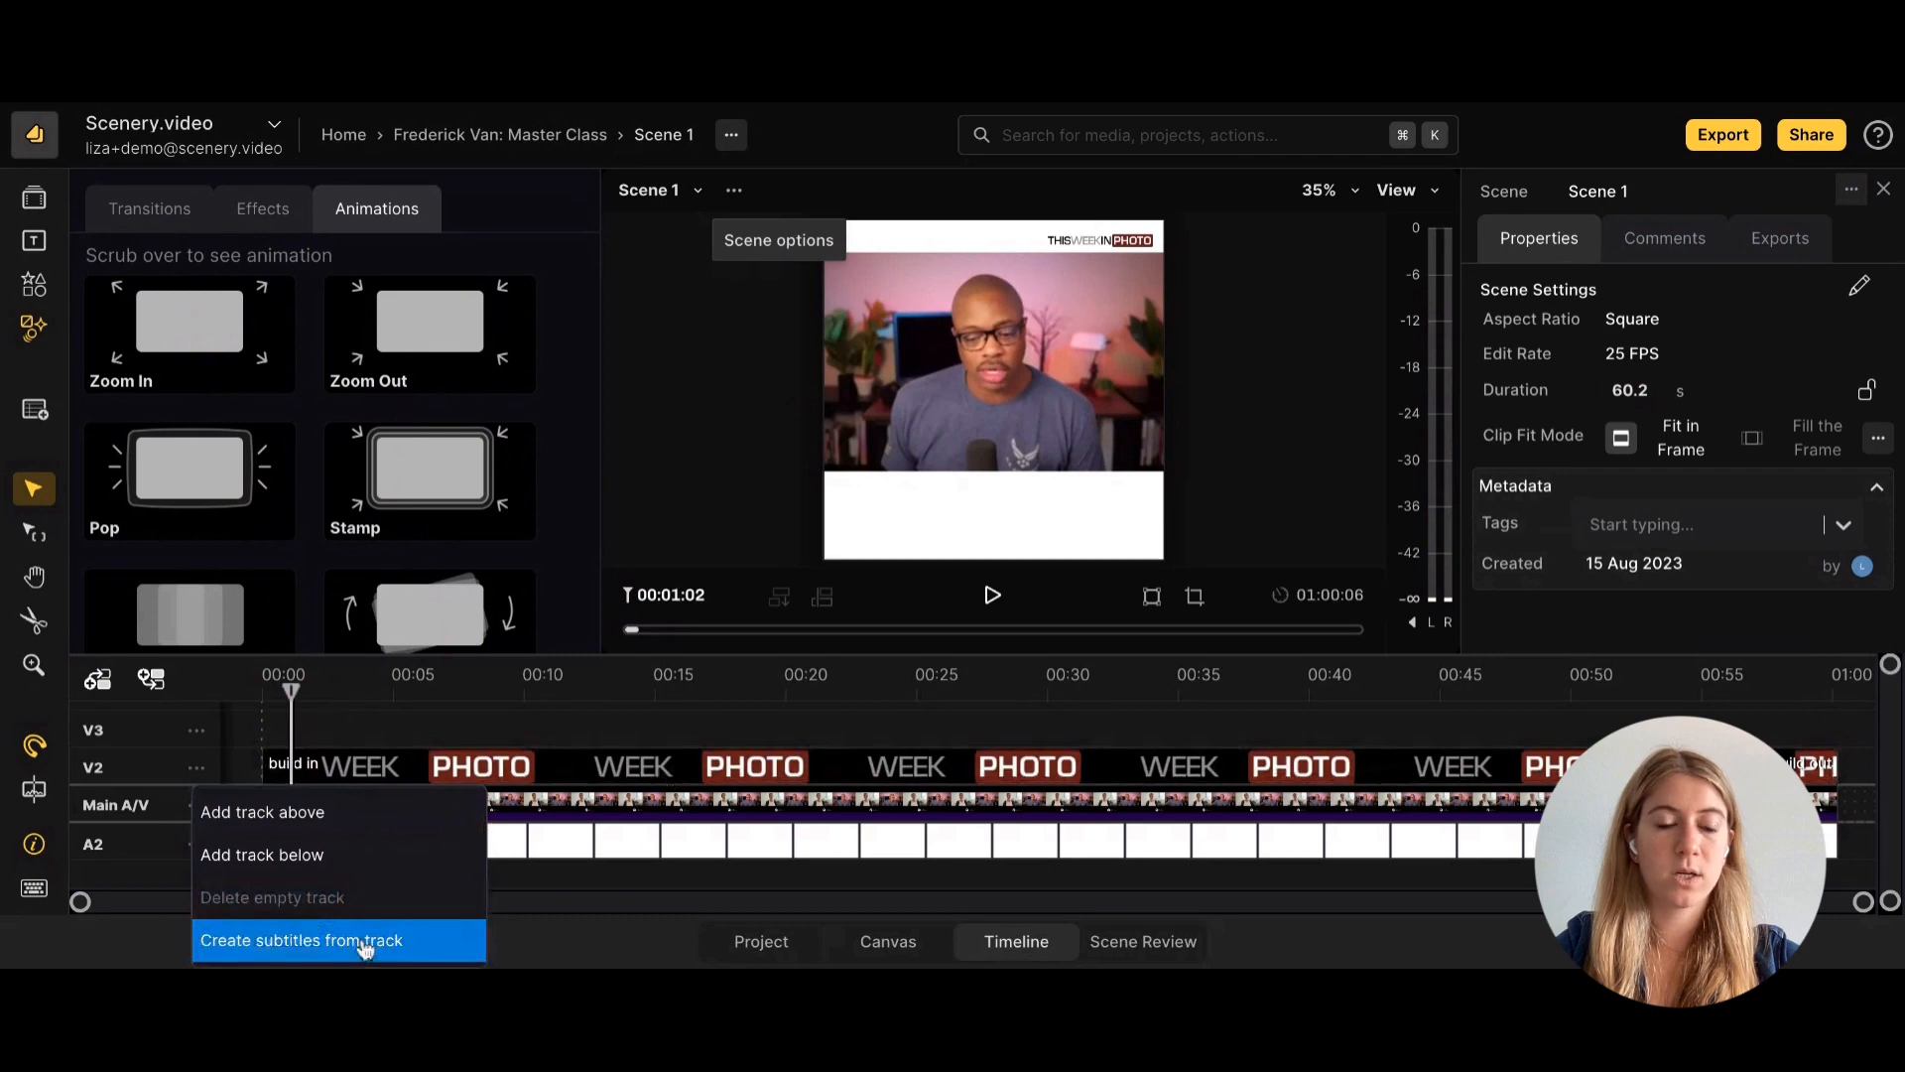
{"action": "left_click", "coordinate": [581, 769]}
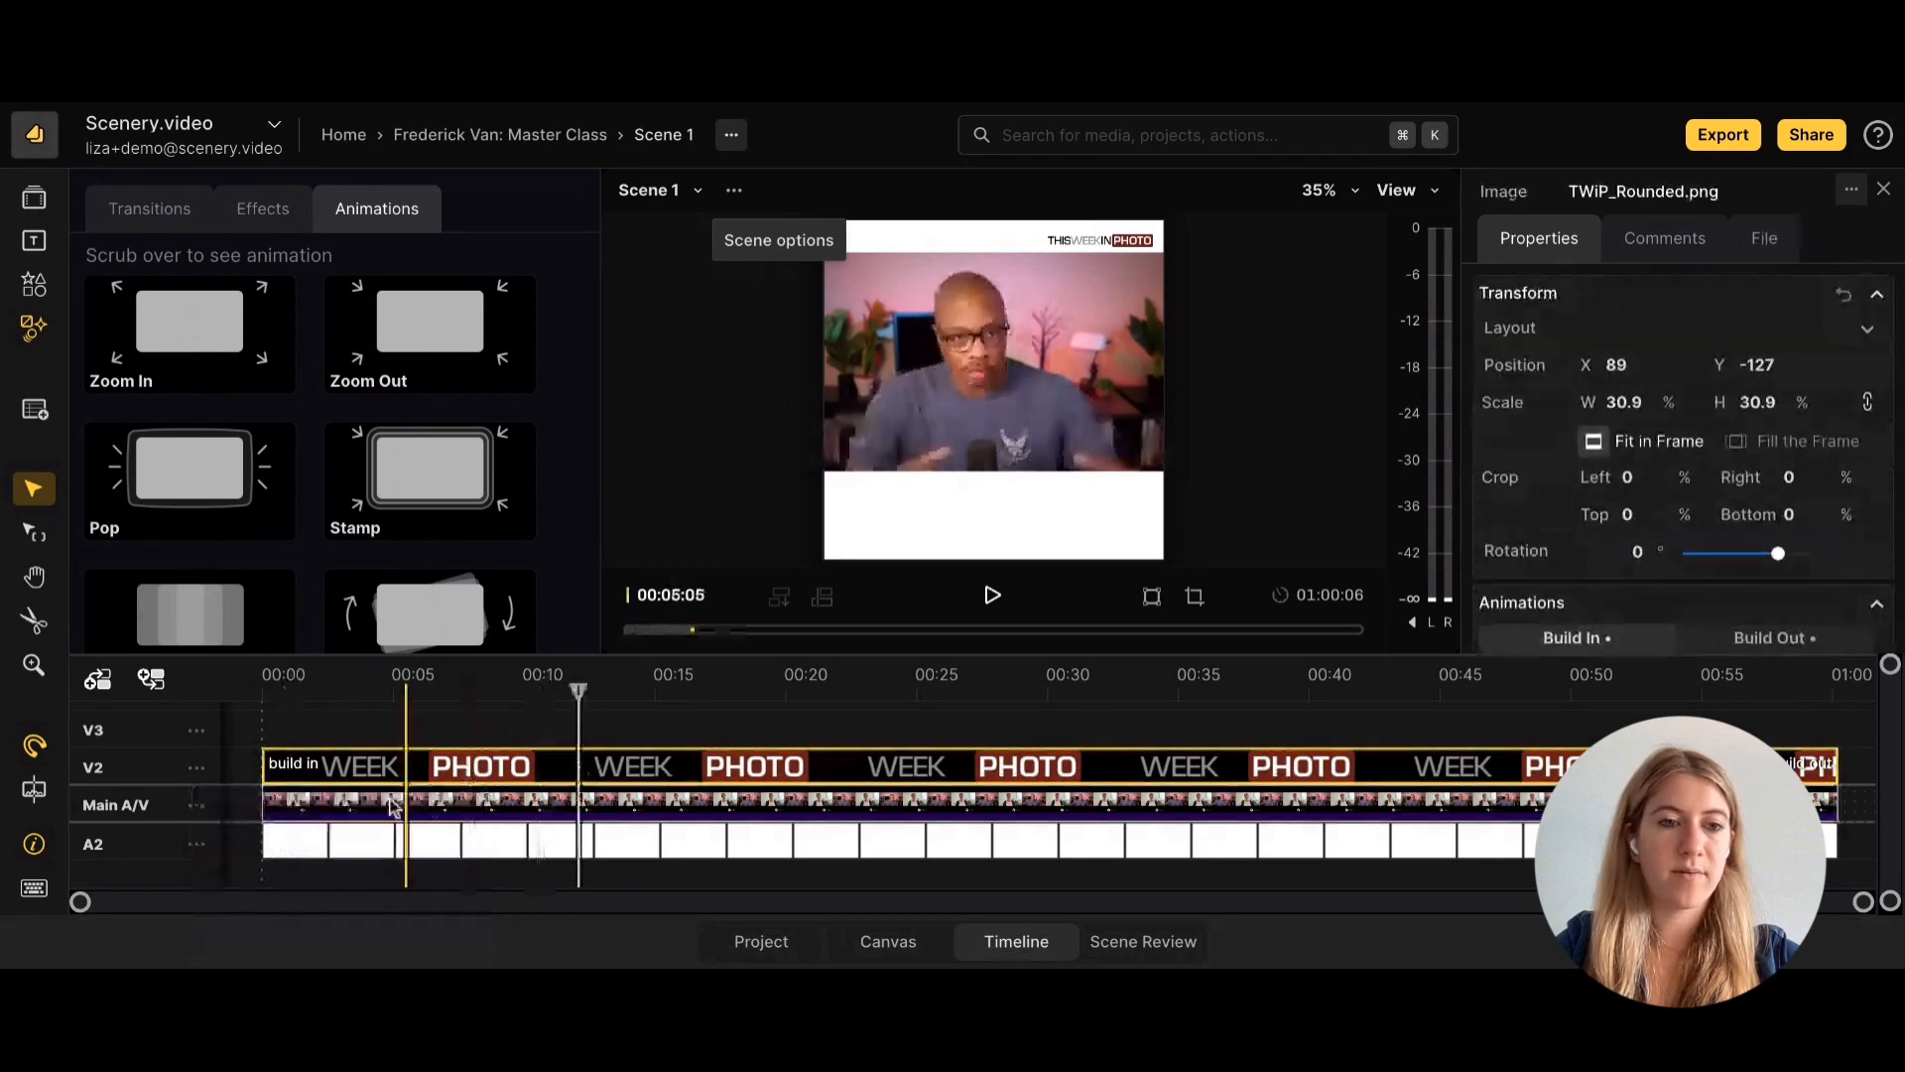
{"action": "left_click", "coordinate": [426, 812]}
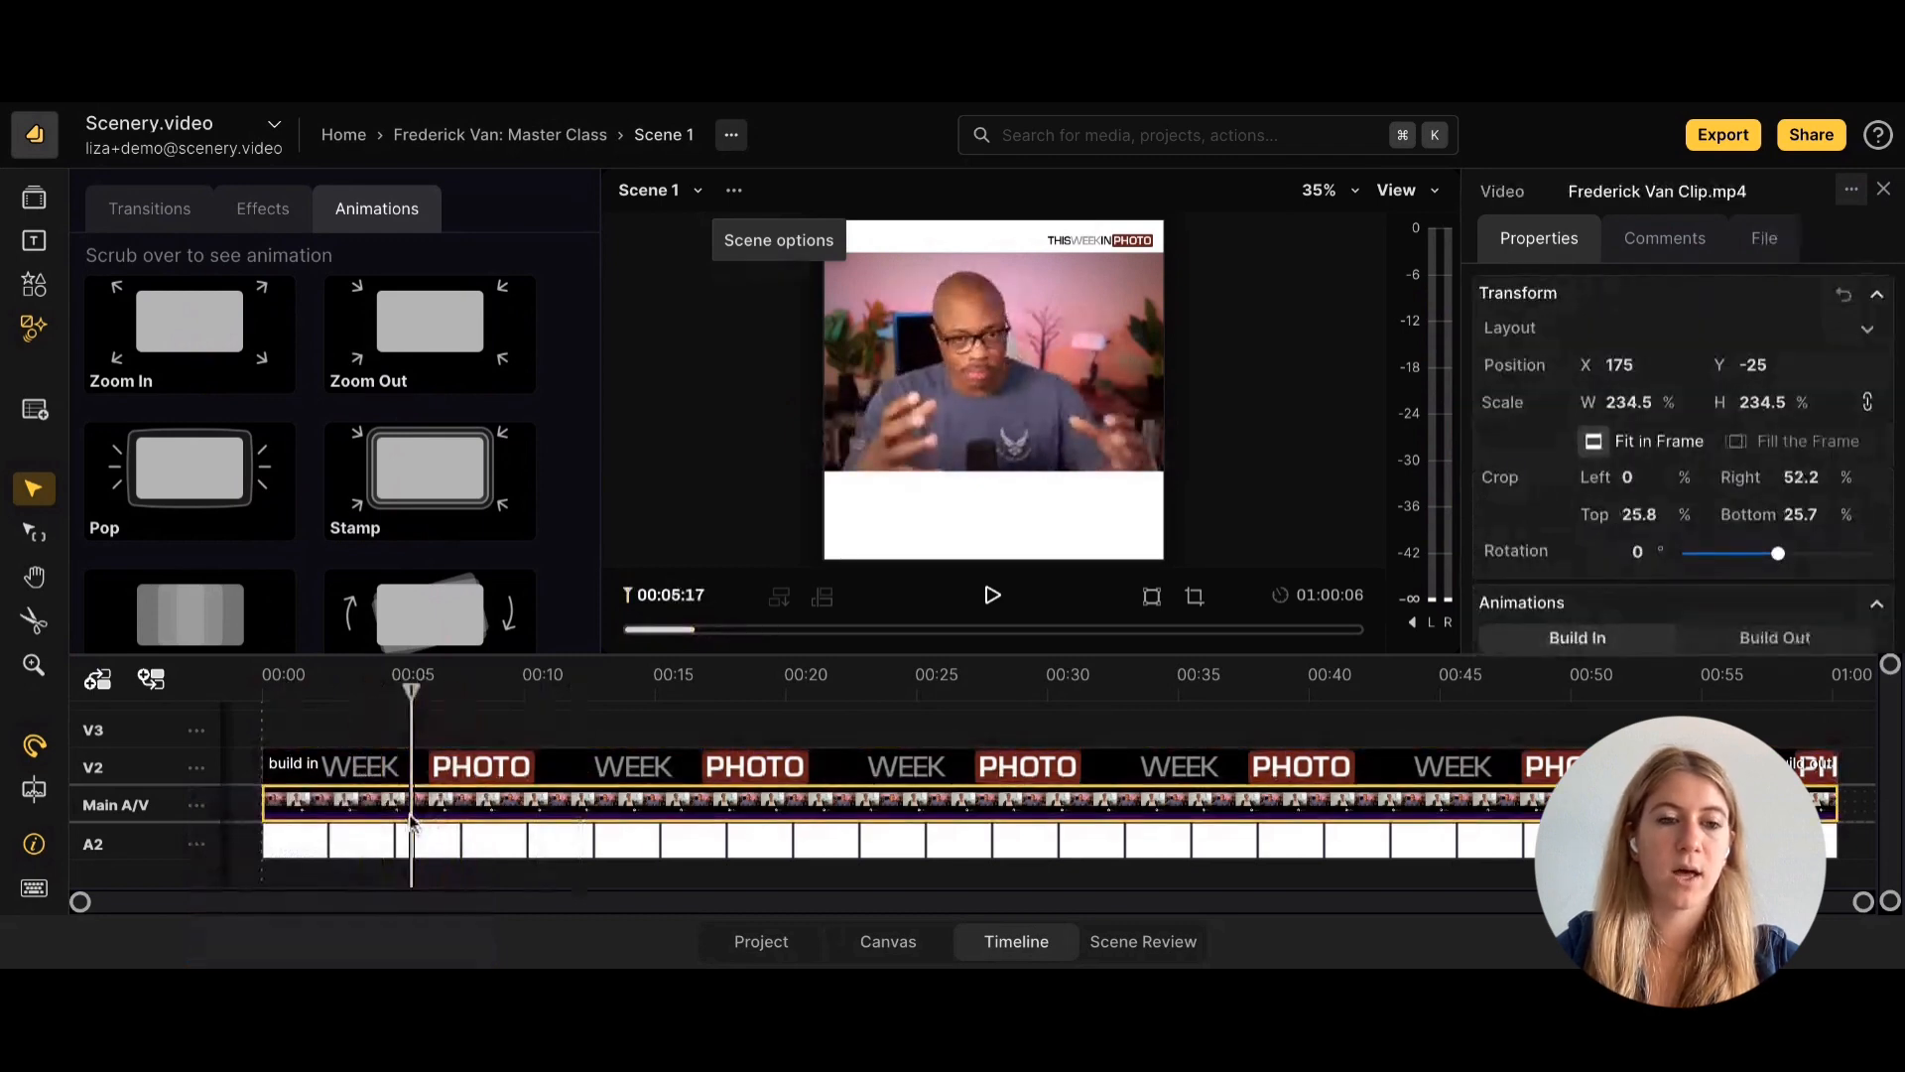
Create subtitles from the clip in the Word Highlight style on a new V4 track.
{"action": "left_click", "coordinate": [34, 241]}
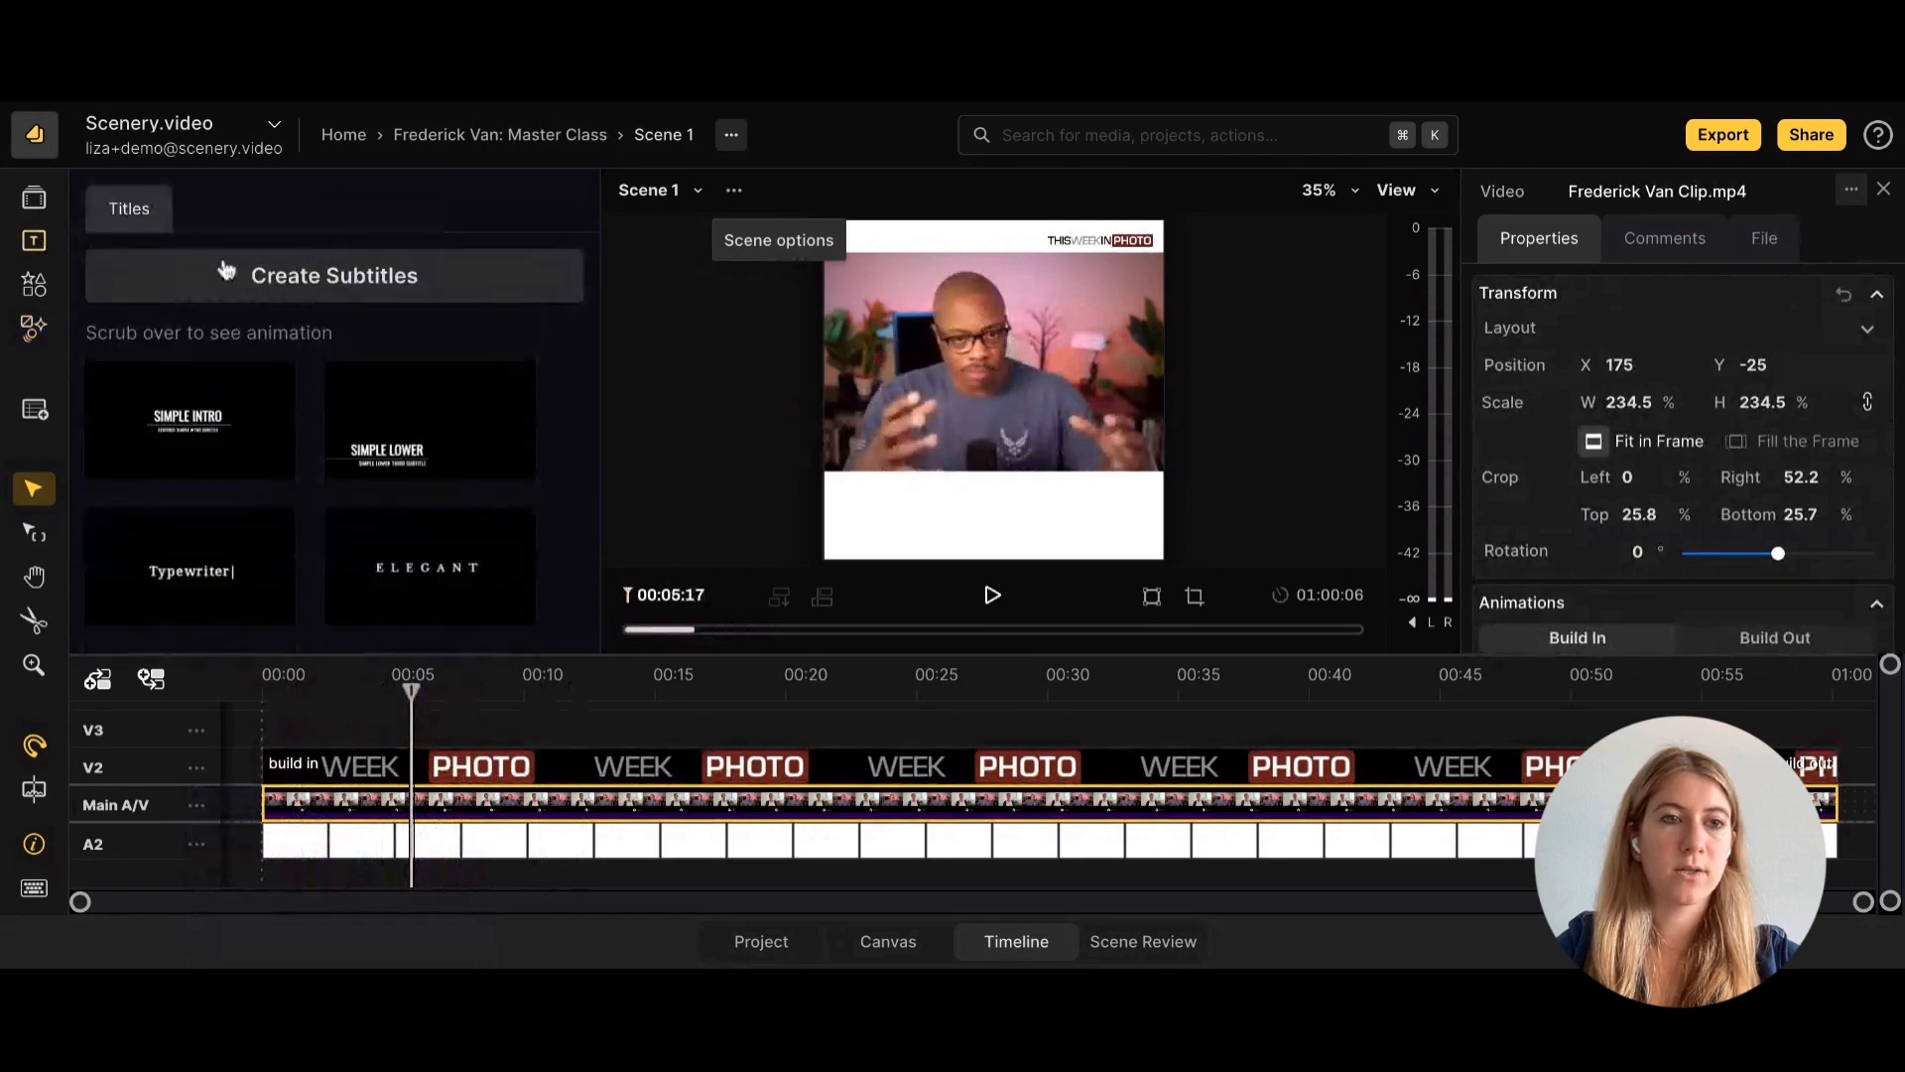
{"action": "left_click", "coordinate": [332, 288]}
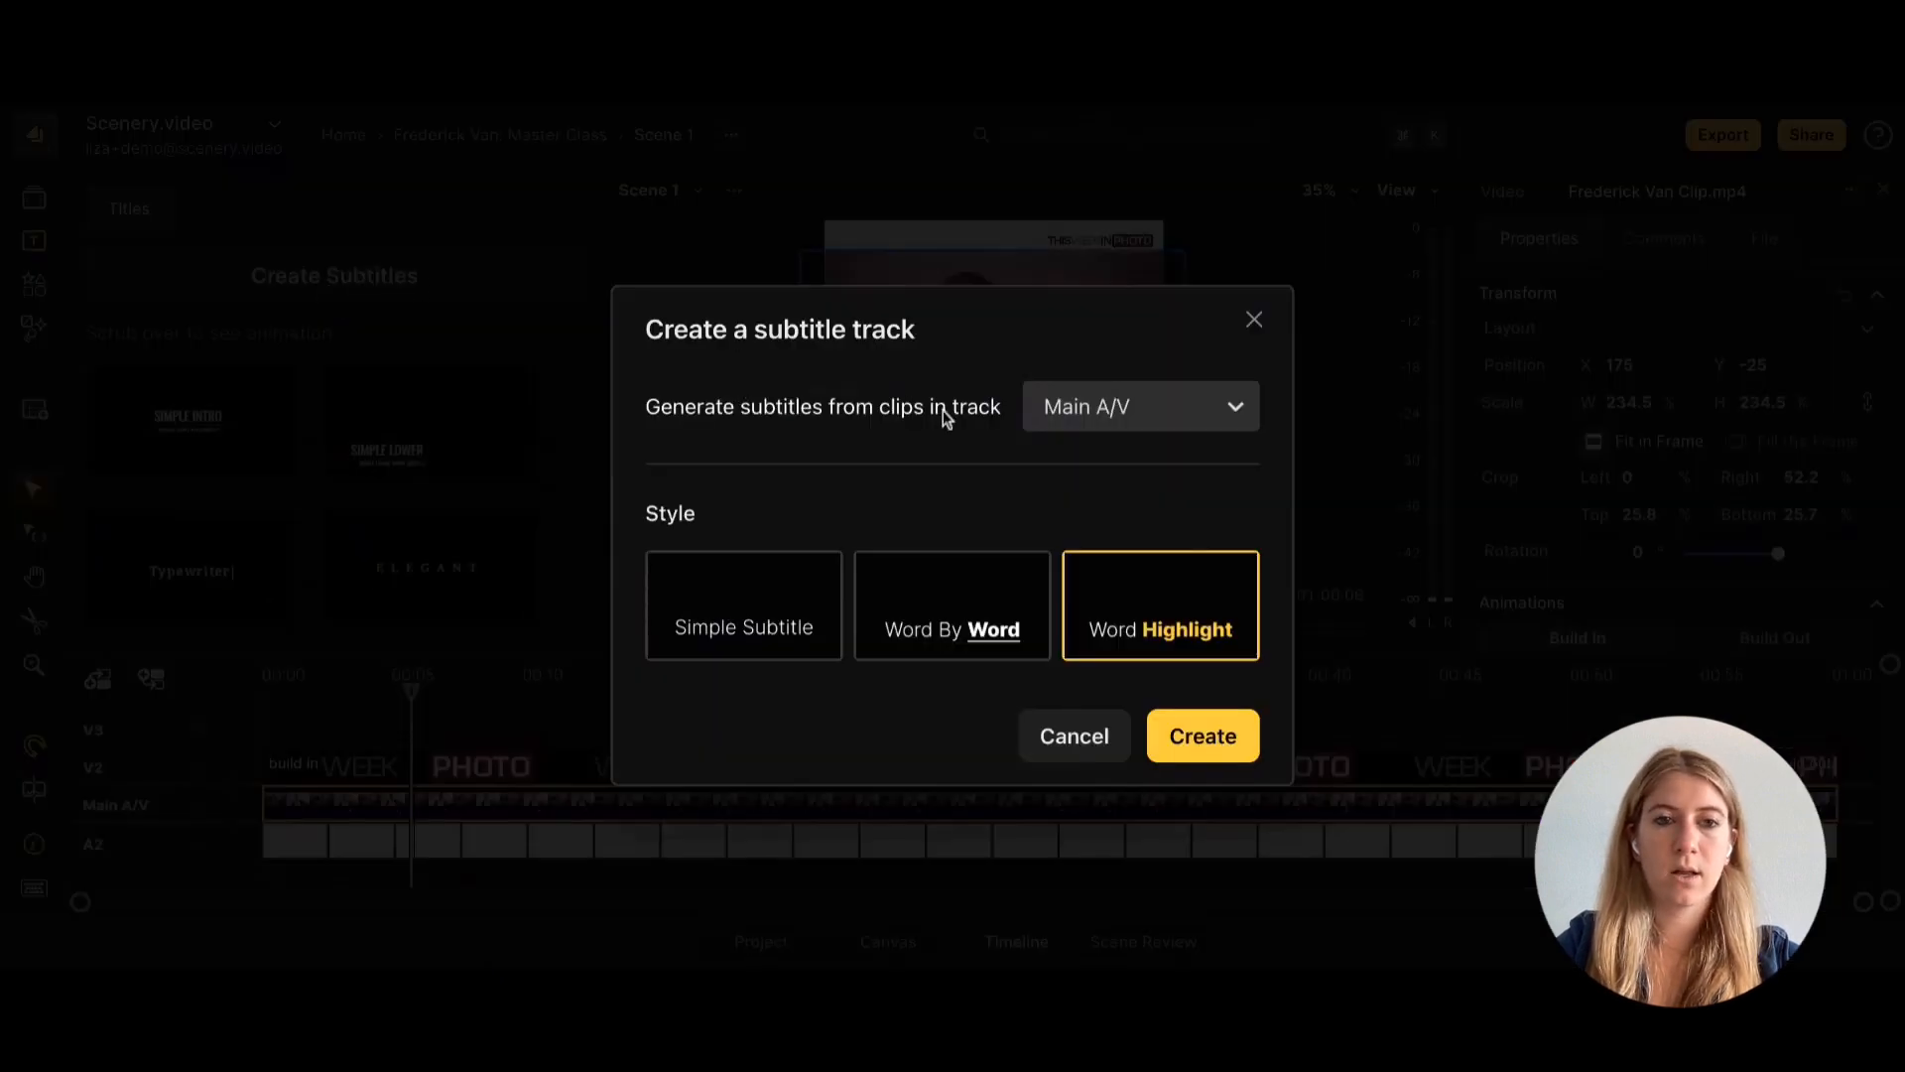
{"action": "left_click", "coordinate": [970, 598]}
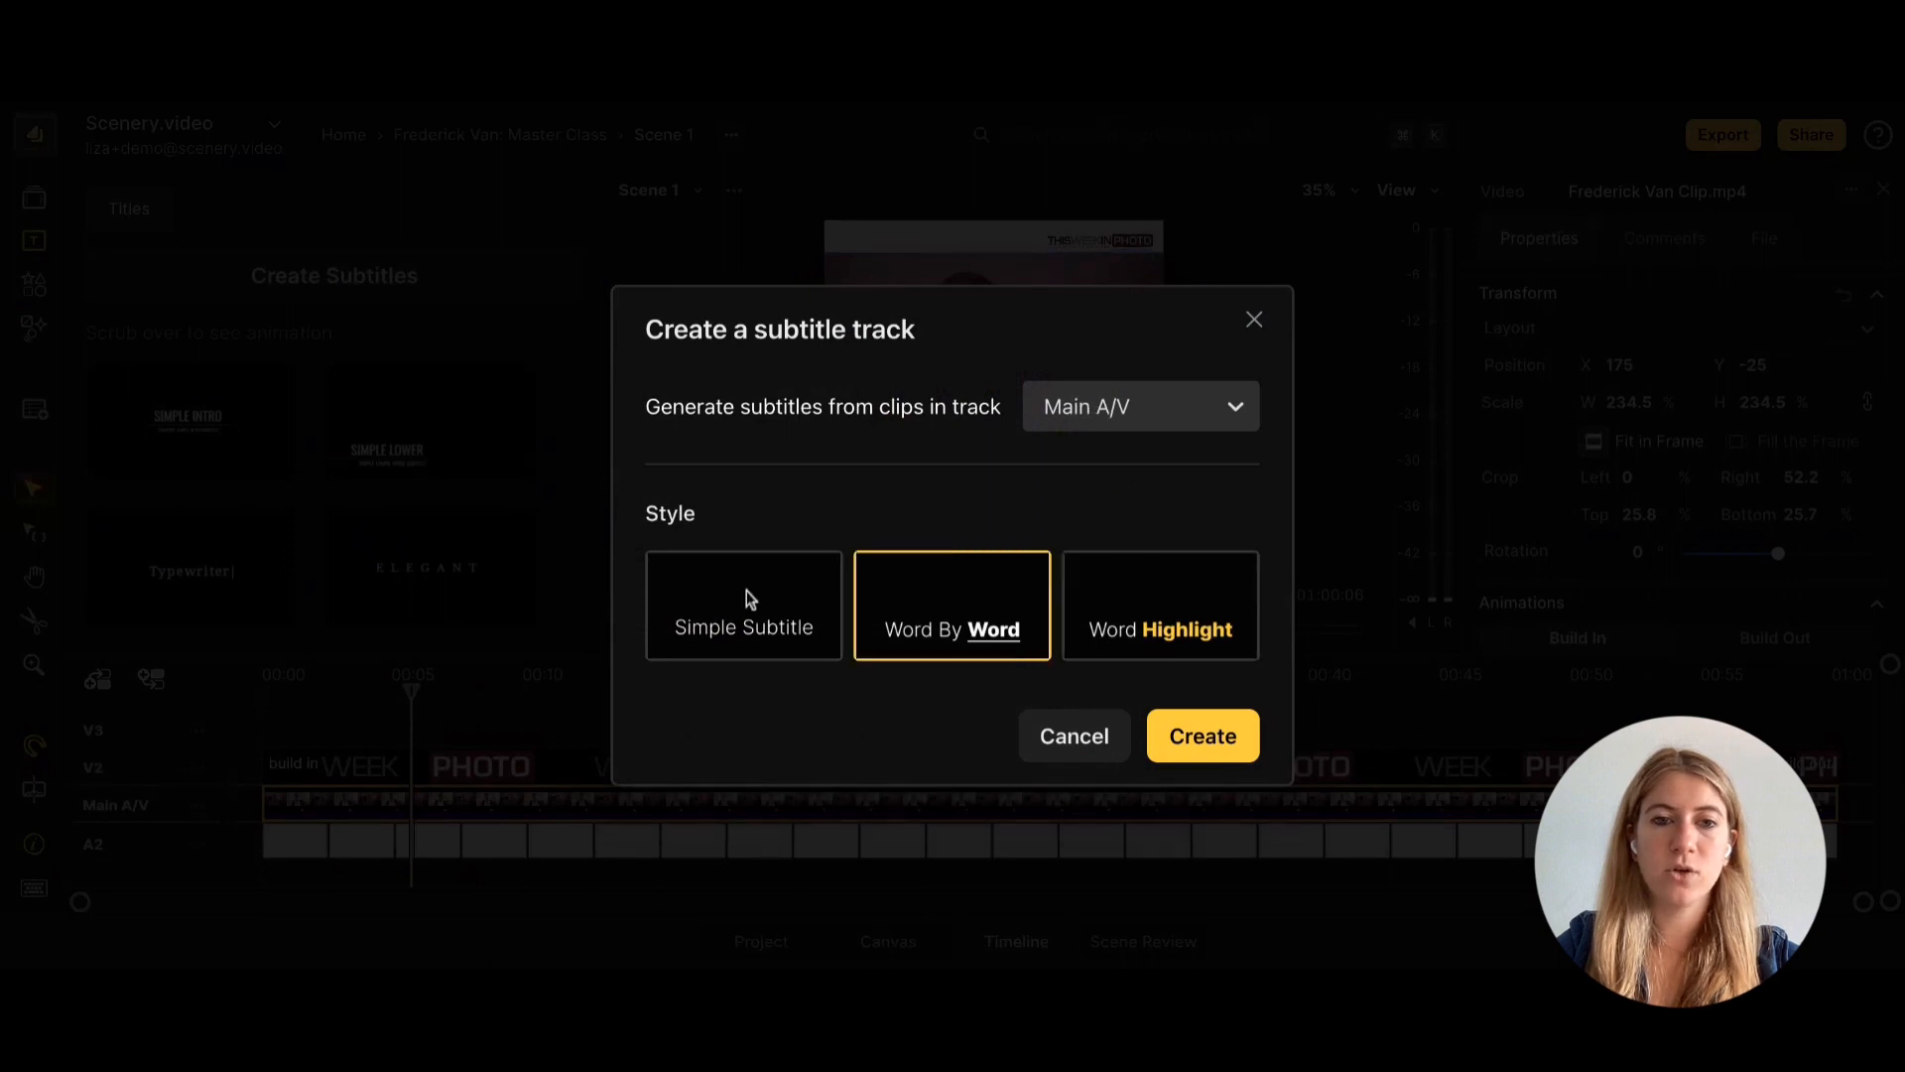
{"action": "left_click", "coordinate": [746, 595]}
{"action": "left_click", "coordinate": [923, 604]}
{"action": "left_click", "coordinate": [1099, 616]}
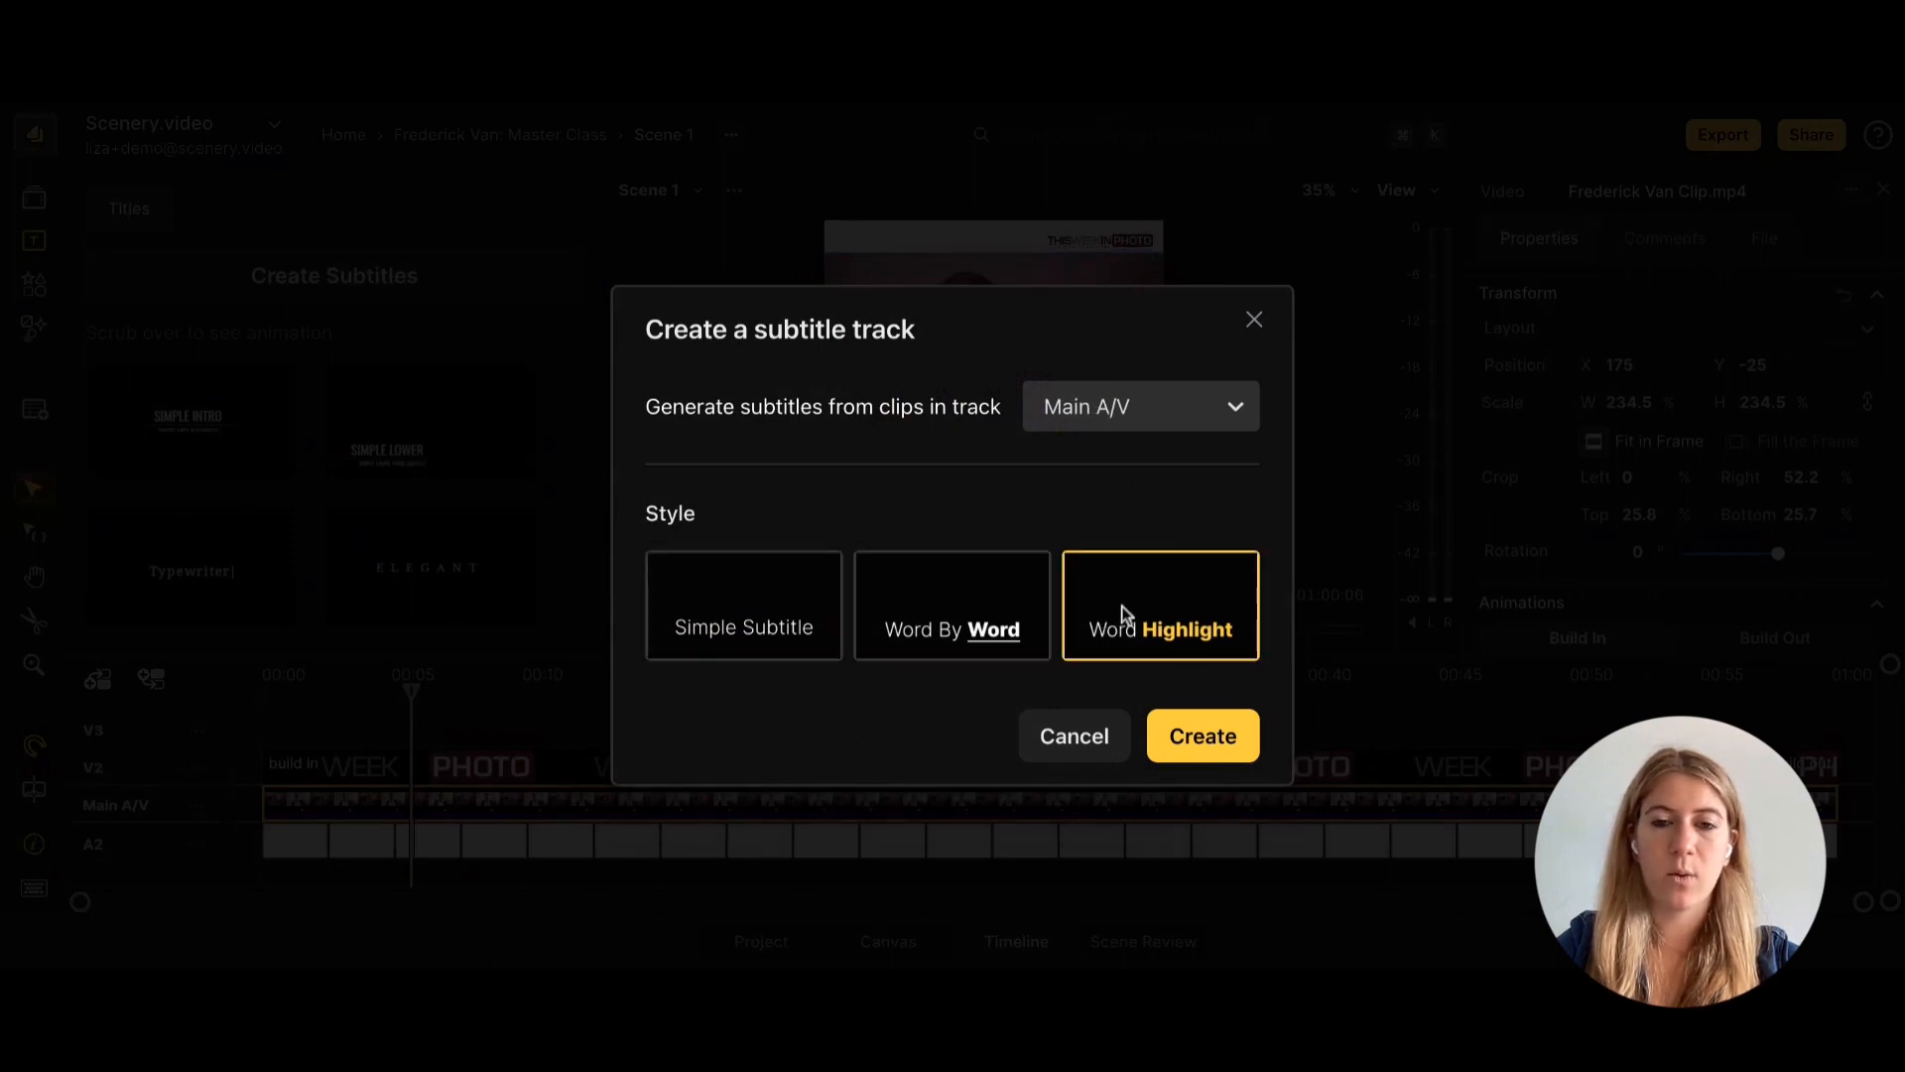
{"action": "left_click", "coordinate": [1215, 744]}
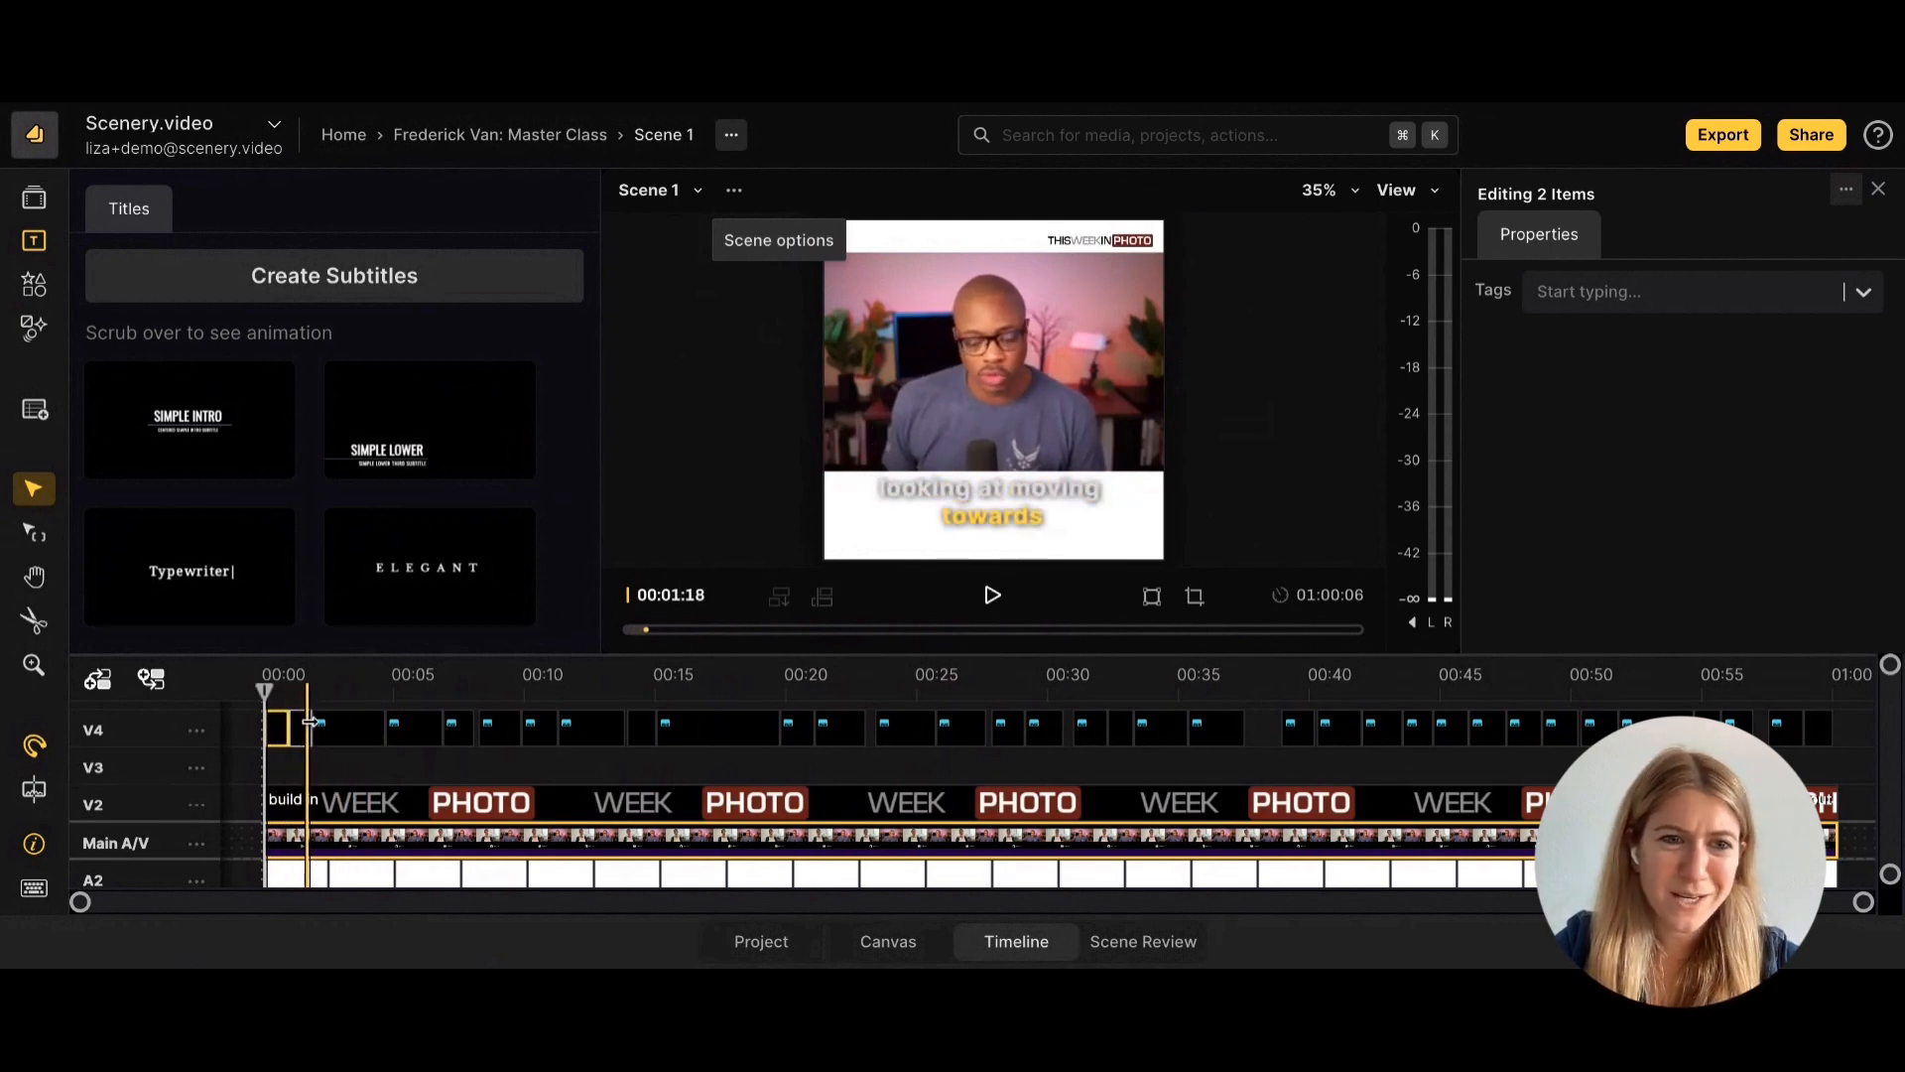
{"action": "left_click", "coordinate": [350, 727]}
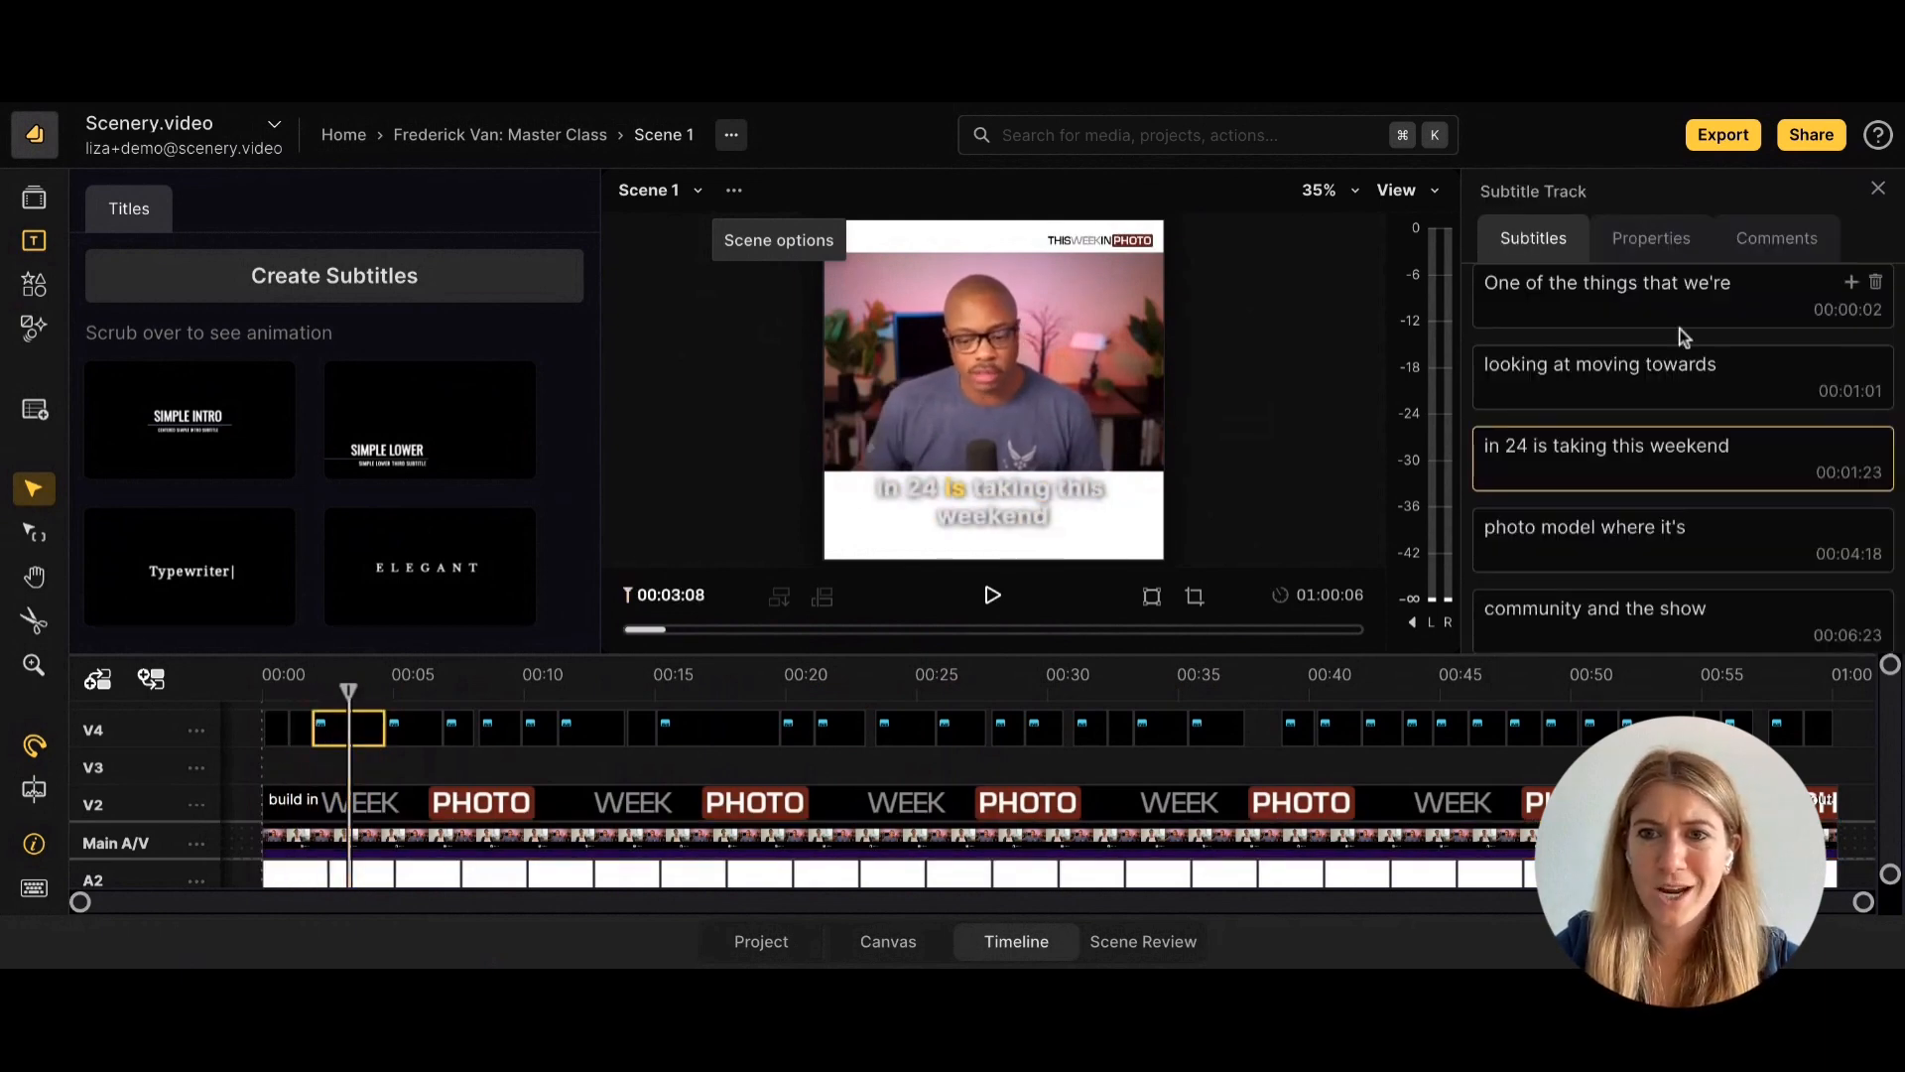
Raise the Word Highlight subtitle font size from 220% to 254.6%.
{"action": "scroll", "coordinate": [1608, 451], "scroll_direction": "down", "scroll_amount": 1}
{"action": "scroll", "coordinate": [1607, 437], "scroll_direction": "up", "scroll_amount": 1}
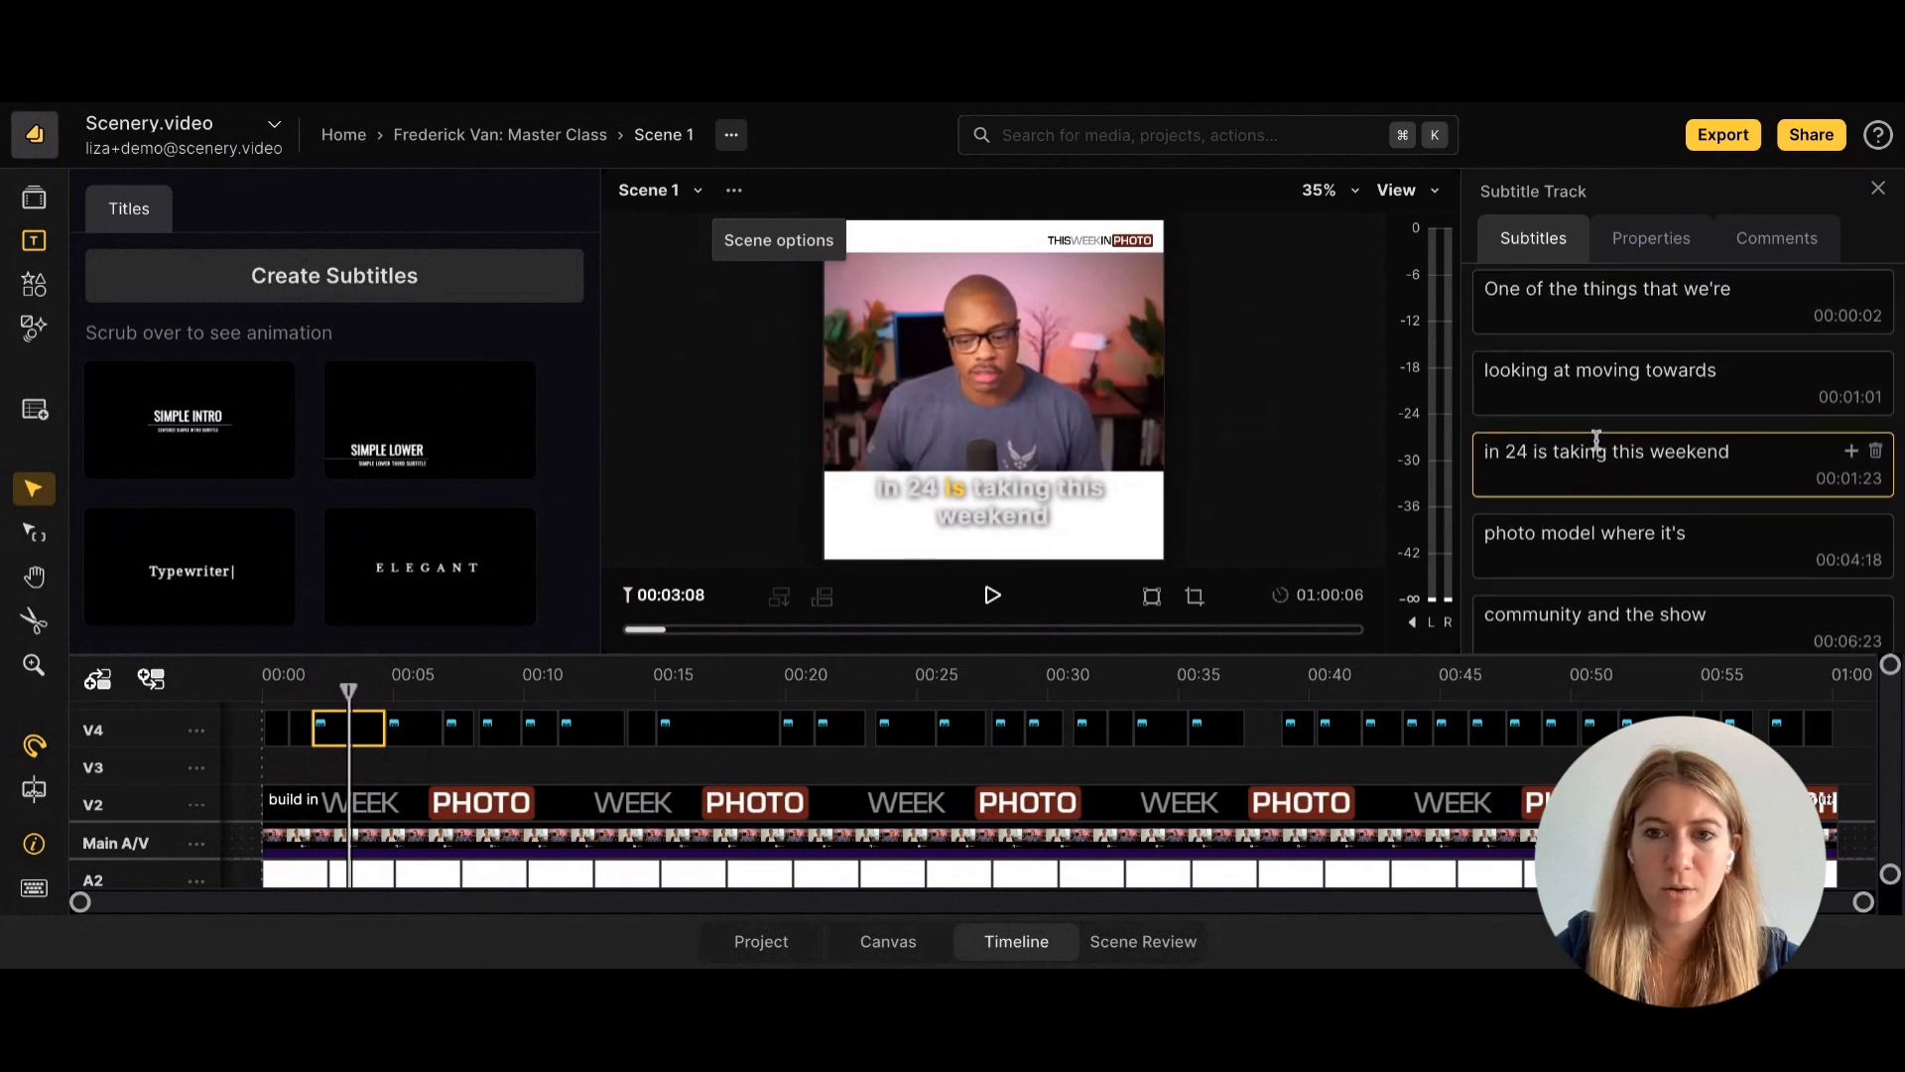
{"action": "left_click", "coordinate": [1647, 241]}
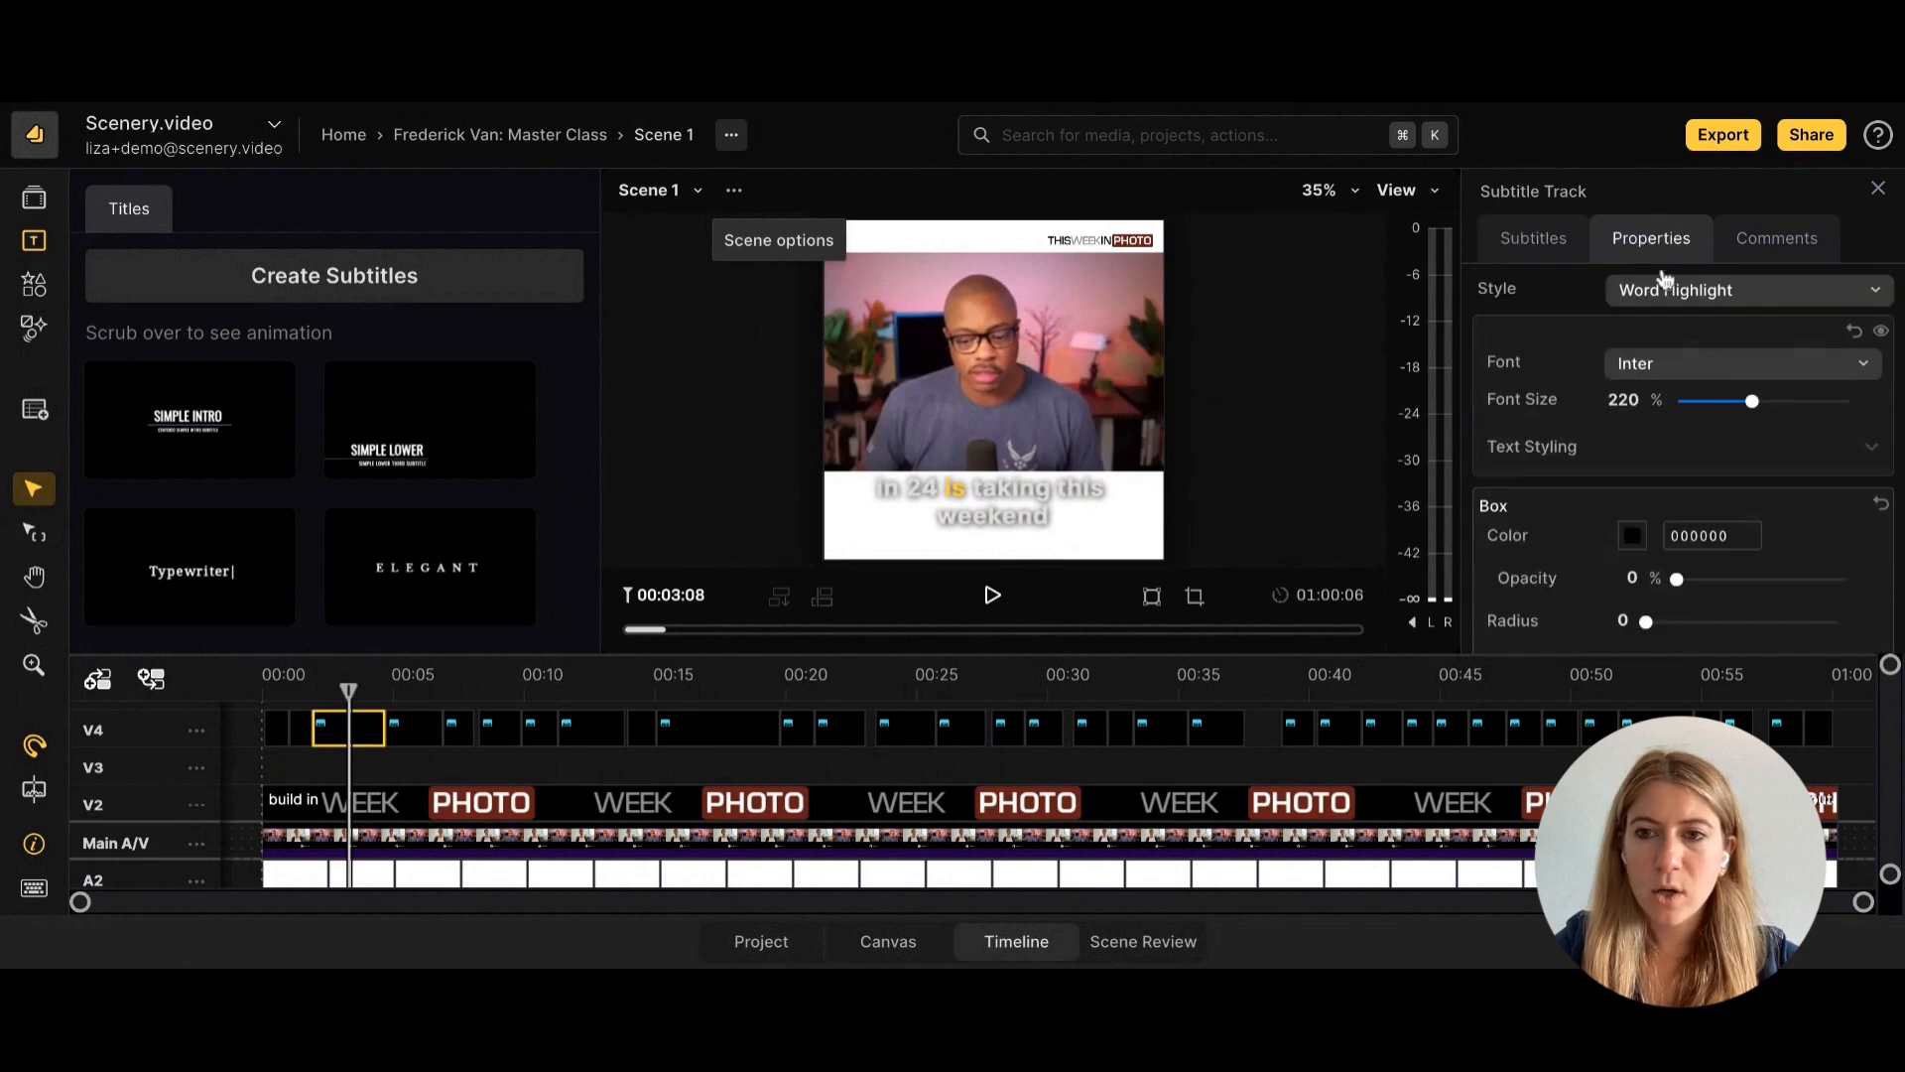
{"action": "mouse_move", "coordinate": [1755, 407]}
{"action": "left_mouse_down"}
{"action": "mouse_move", "coordinate": [1729, 403]}
{"action": "mouse_move", "coordinate": [1763, 403]}
{"action": "left_mouse_up"}
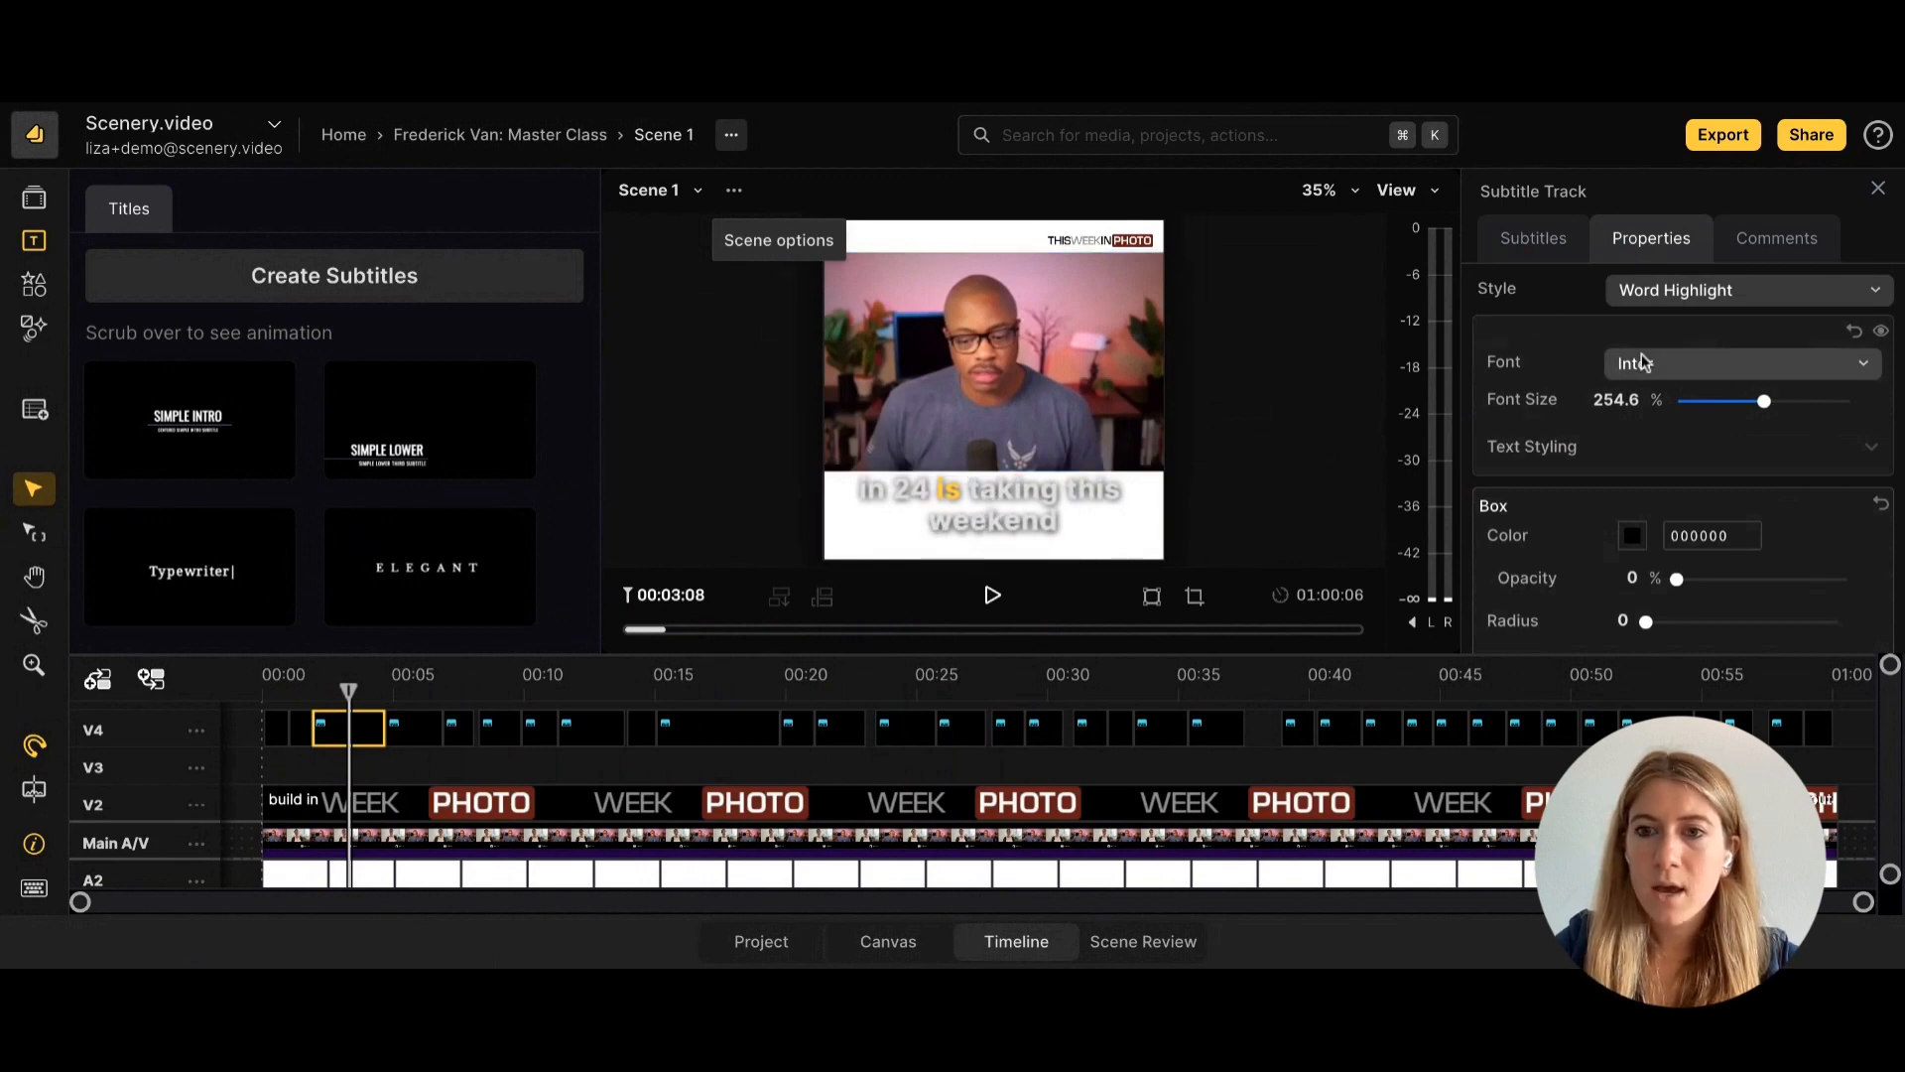
{"action": "left_click", "coordinate": [1649, 447]}
{"action": "scroll", "coordinate": [1648, 436], "scroll_direction": "down", "scroll_amount": 1}
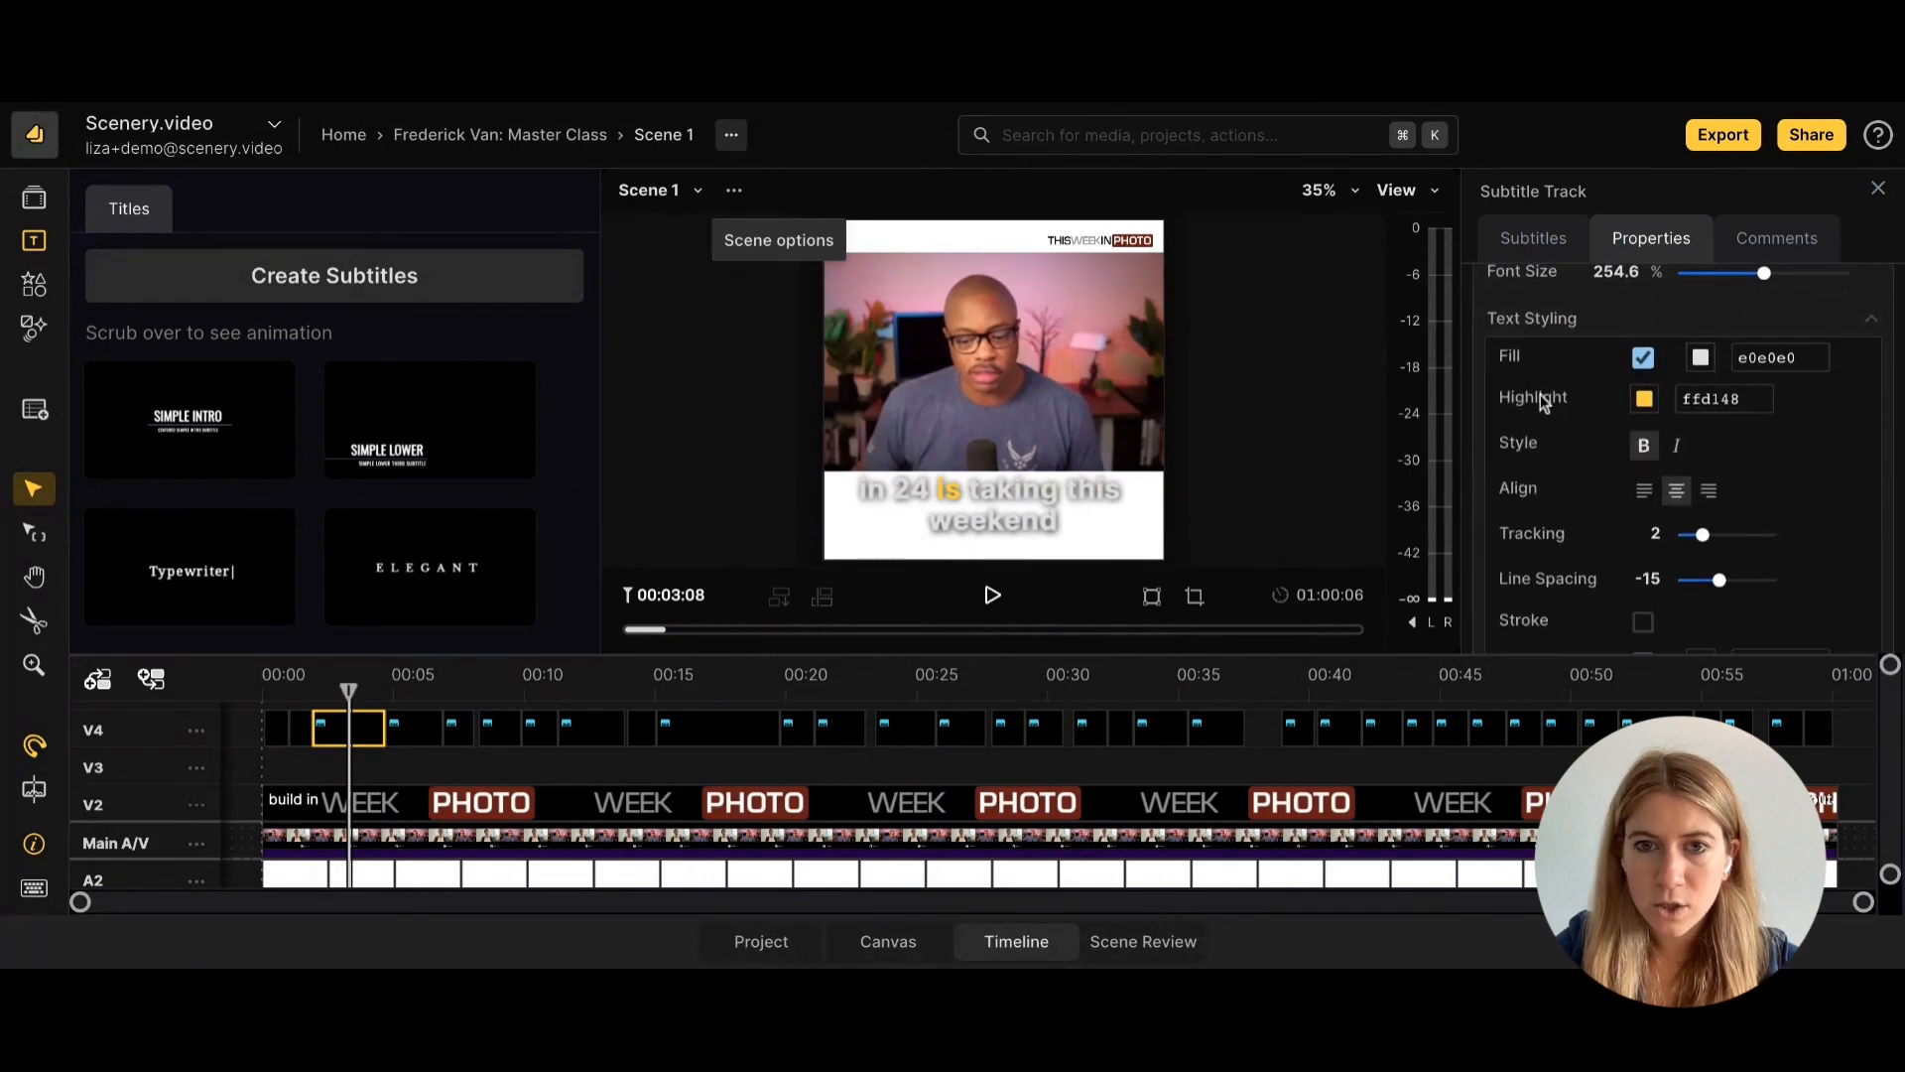
Change the subtitle word-highlight colour from yellow to dark red 6b2119.
{"action": "left_click", "coordinate": [1644, 400]}
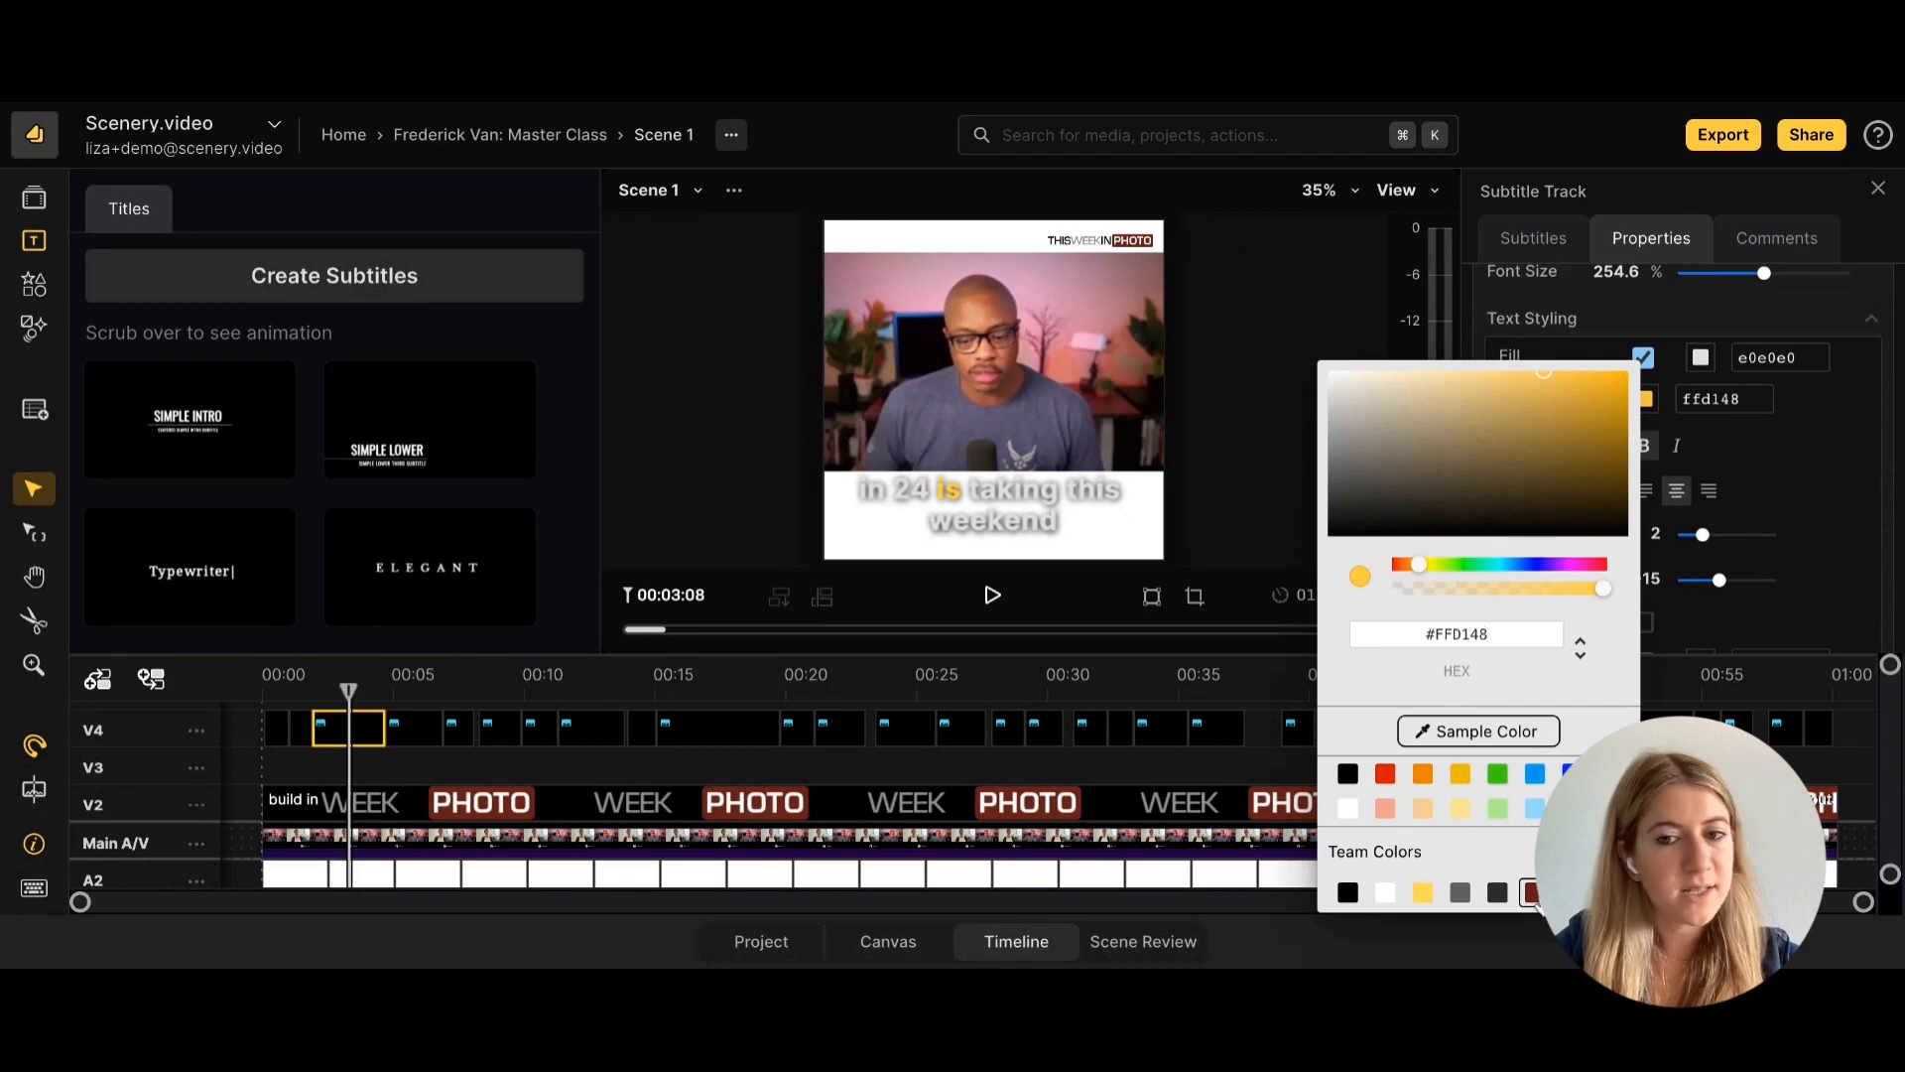
{"action": "left_click", "coordinate": [1533, 893]}
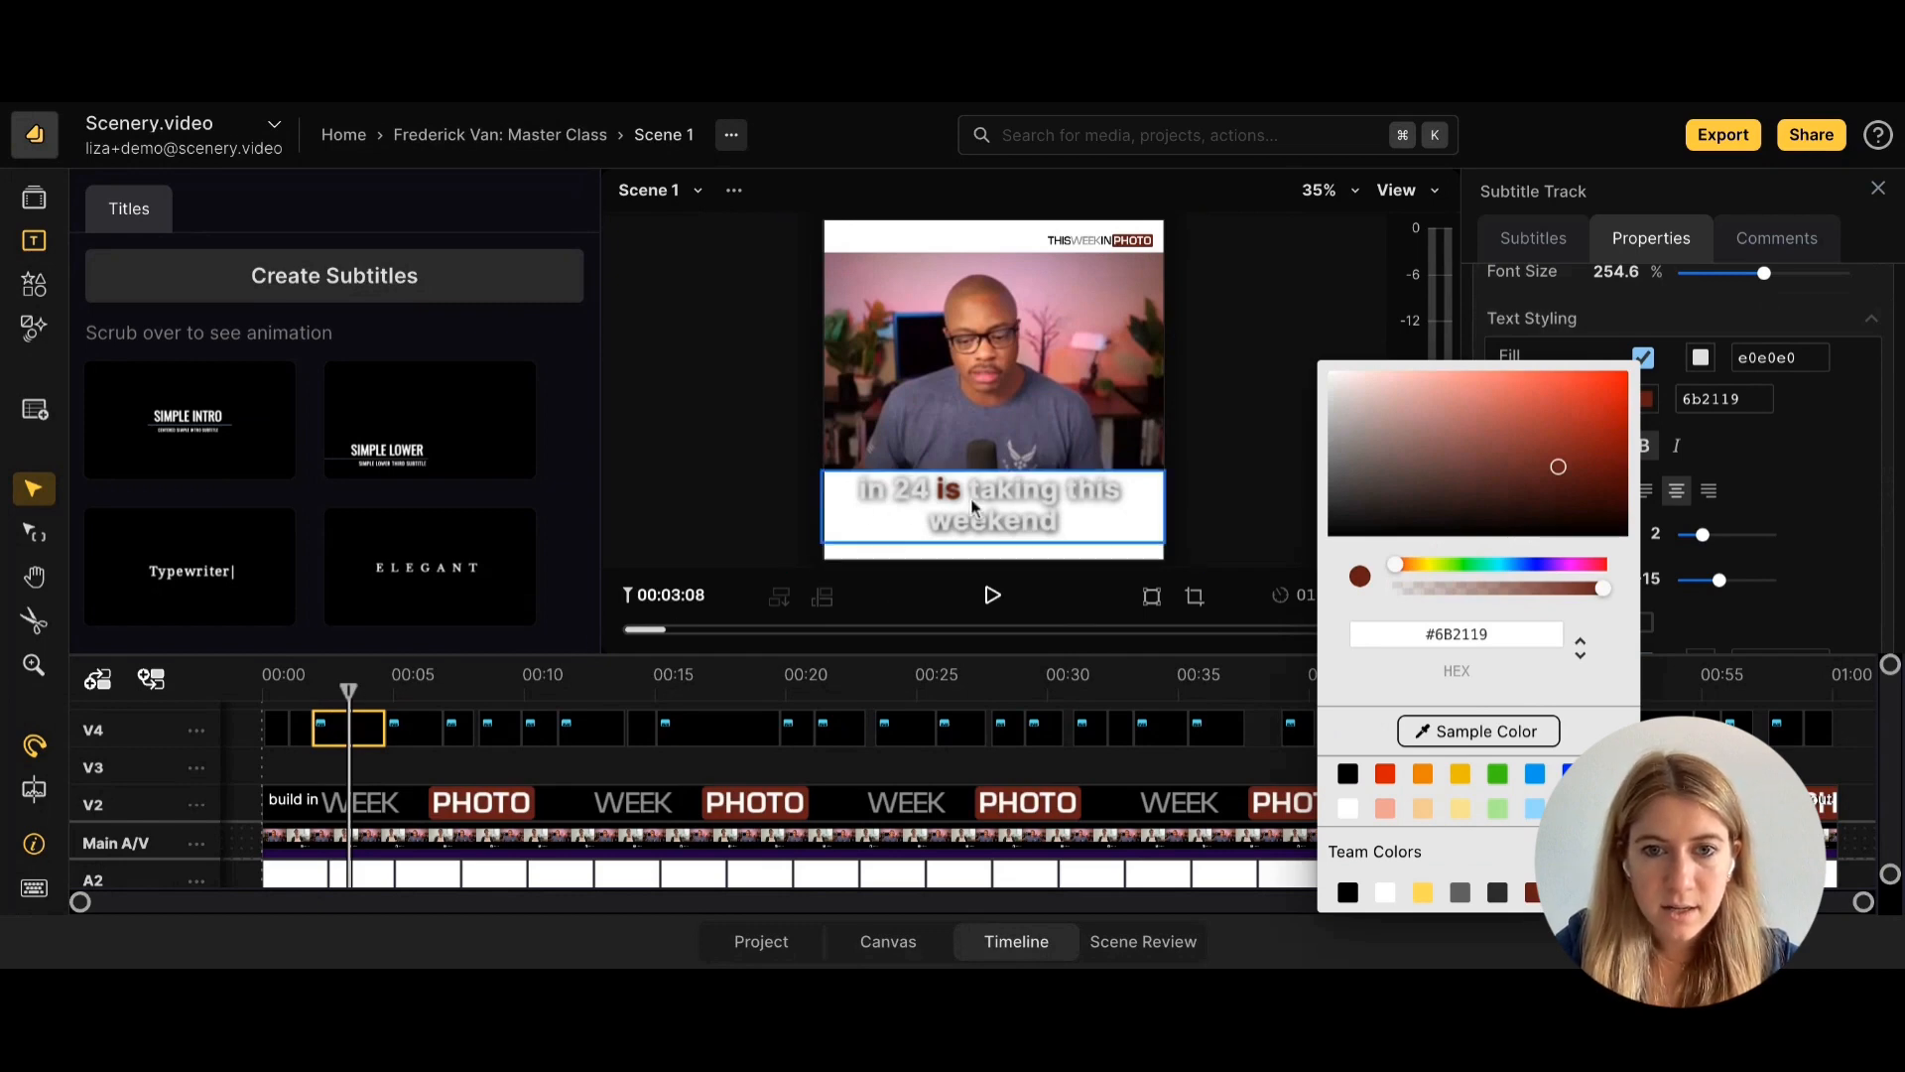
{"action": "left_click", "coordinate": [1703, 643]}
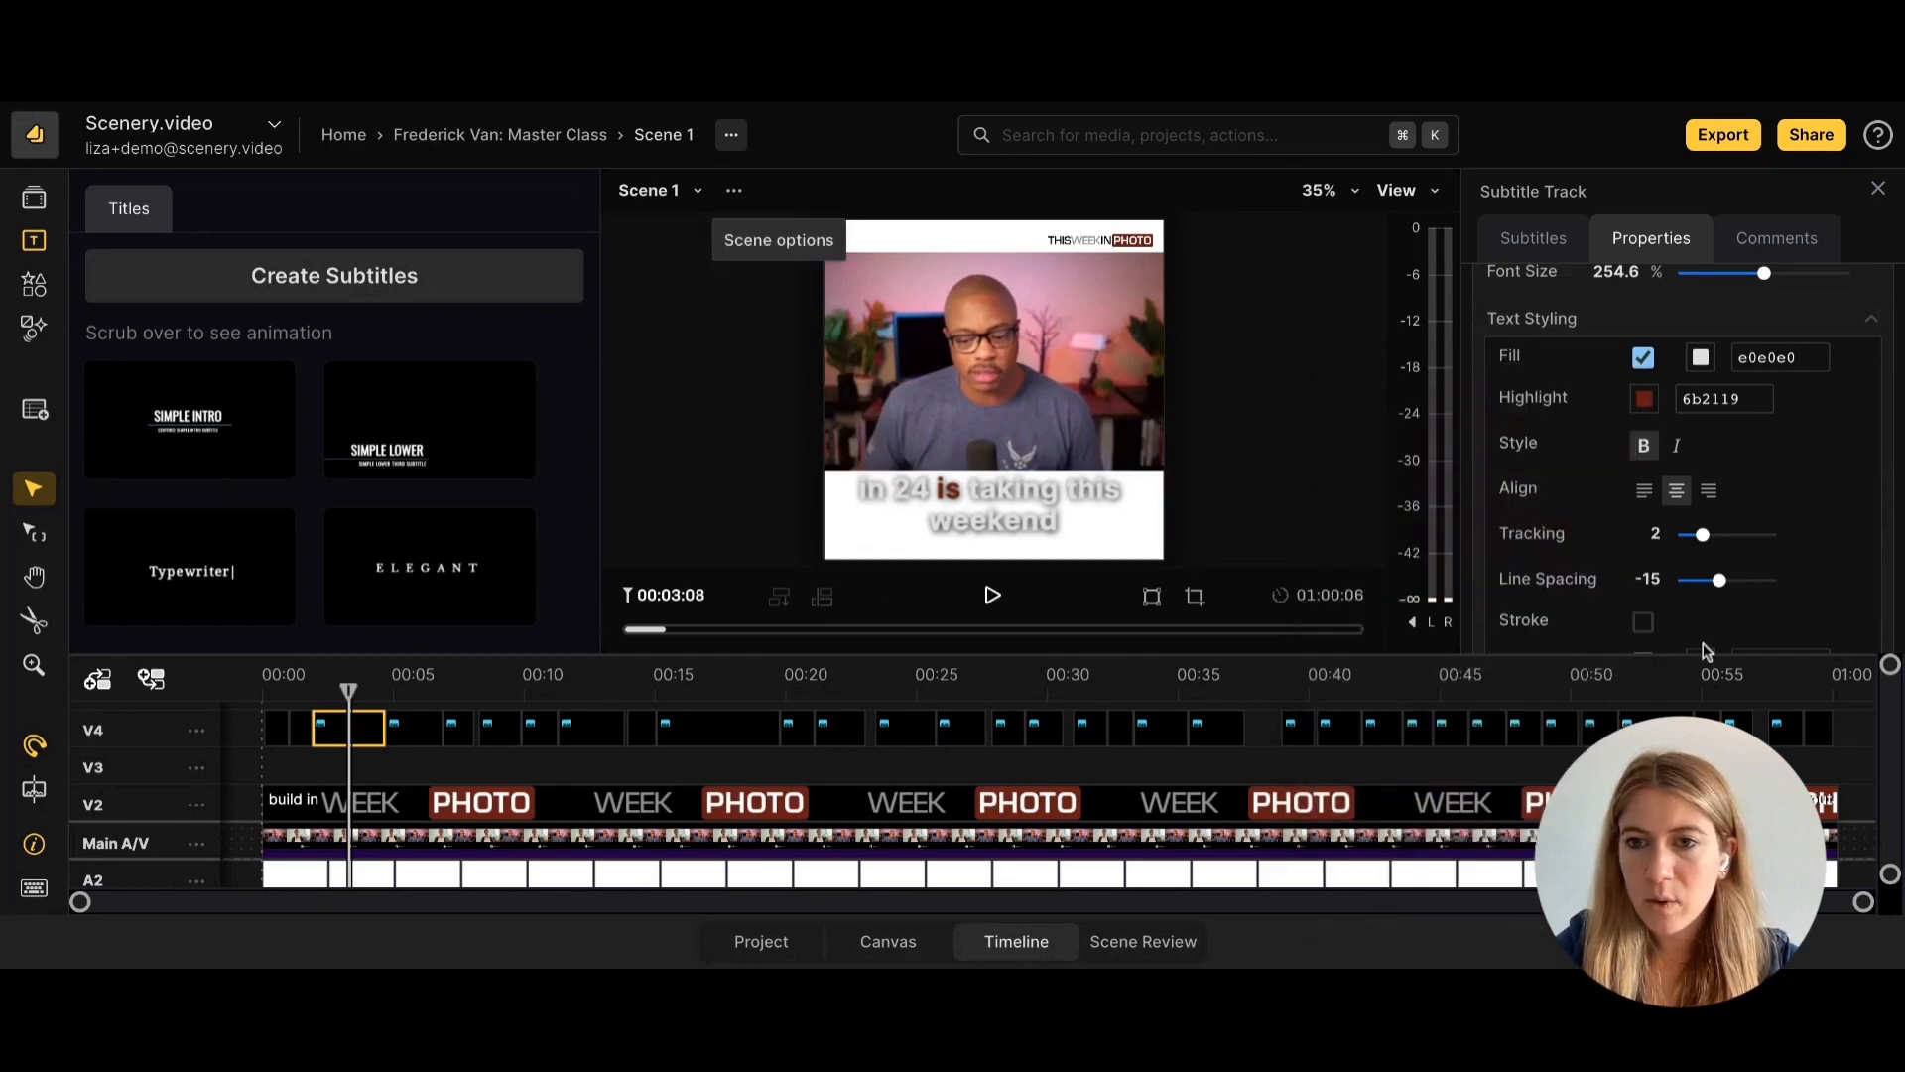
{"action": "scroll", "coordinate": [1703, 640], "scroll_direction": "down", "scroll_amount": 1}
{"action": "scroll", "coordinate": [1703, 556], "scroll_direction": "up", "scroll_amount": 2}
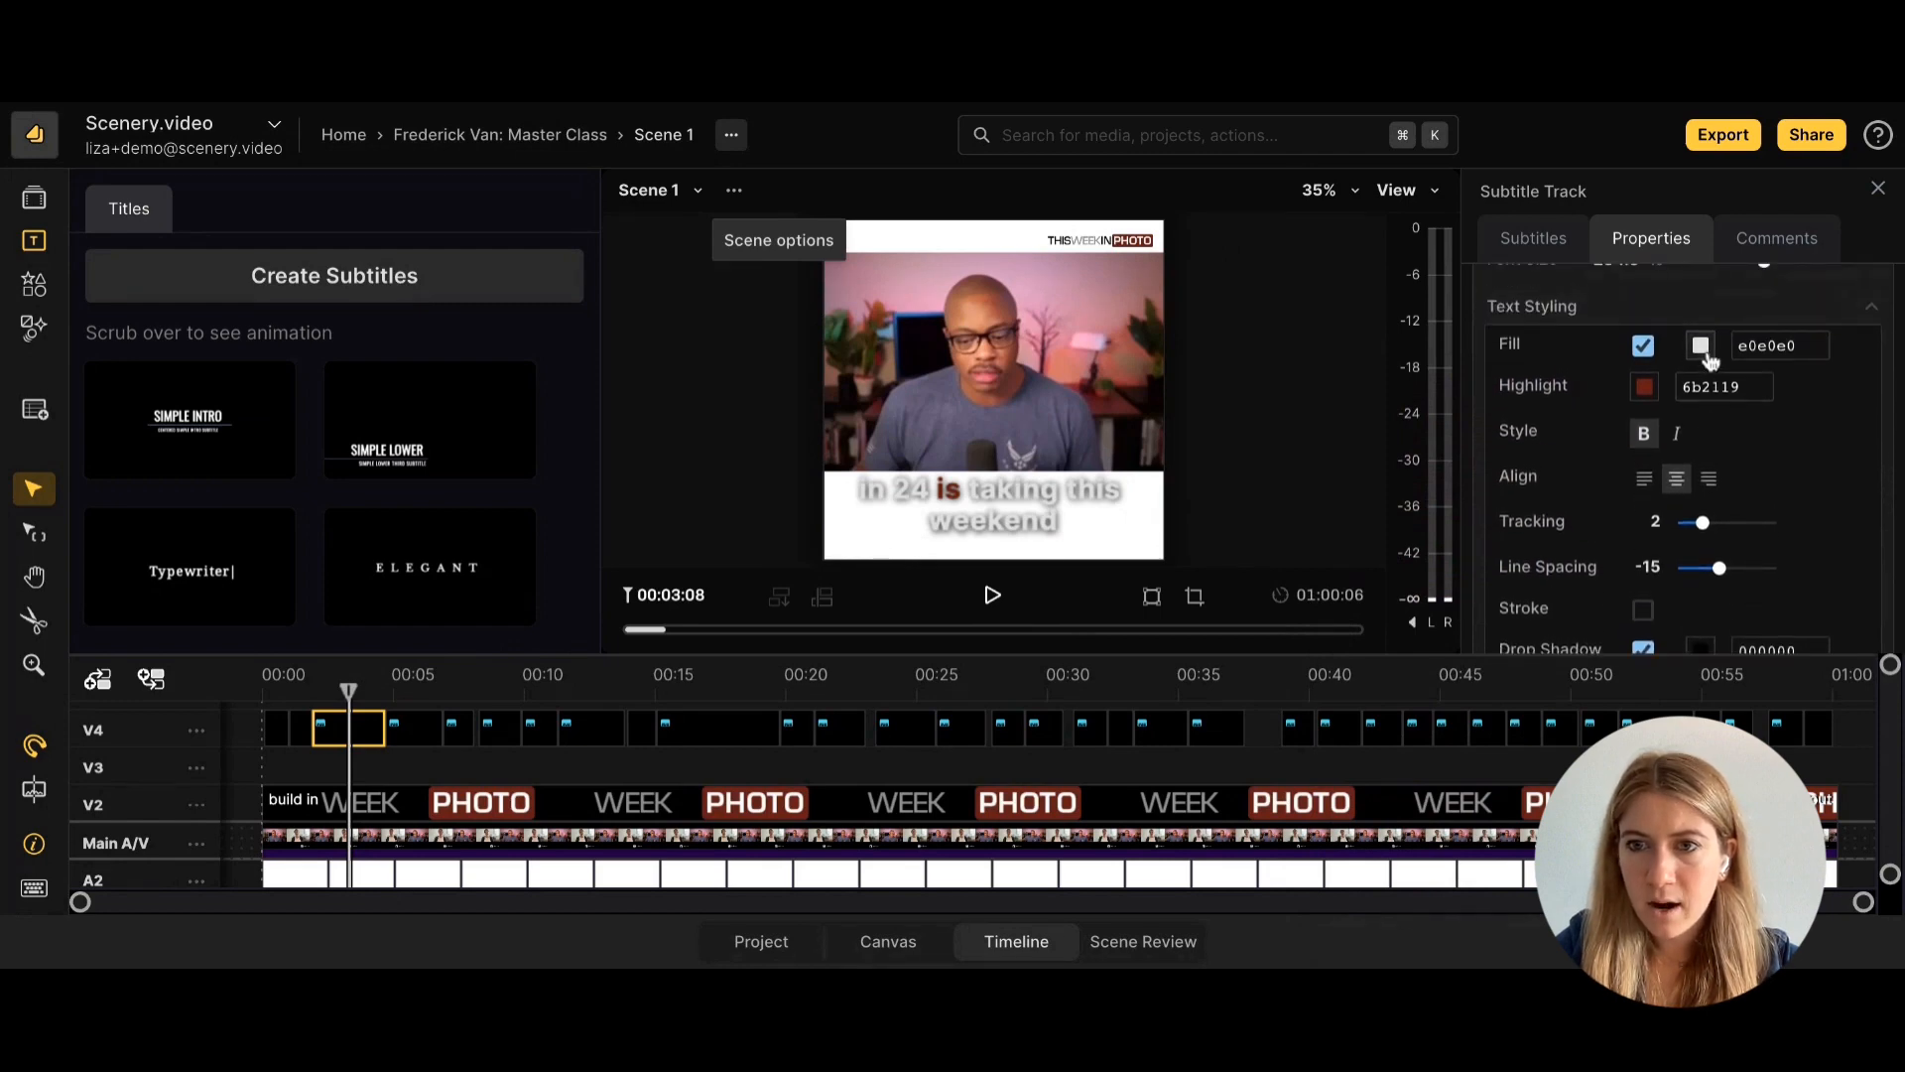
{"action": "scroll", "coordinate": [1709, 357], "scroll_direction": "up", "scroll_amount": 1}
Set the subtitle text fill to near-black 0a0a0a.
{"action": "left_click", "coordinate": [1700, 387]}
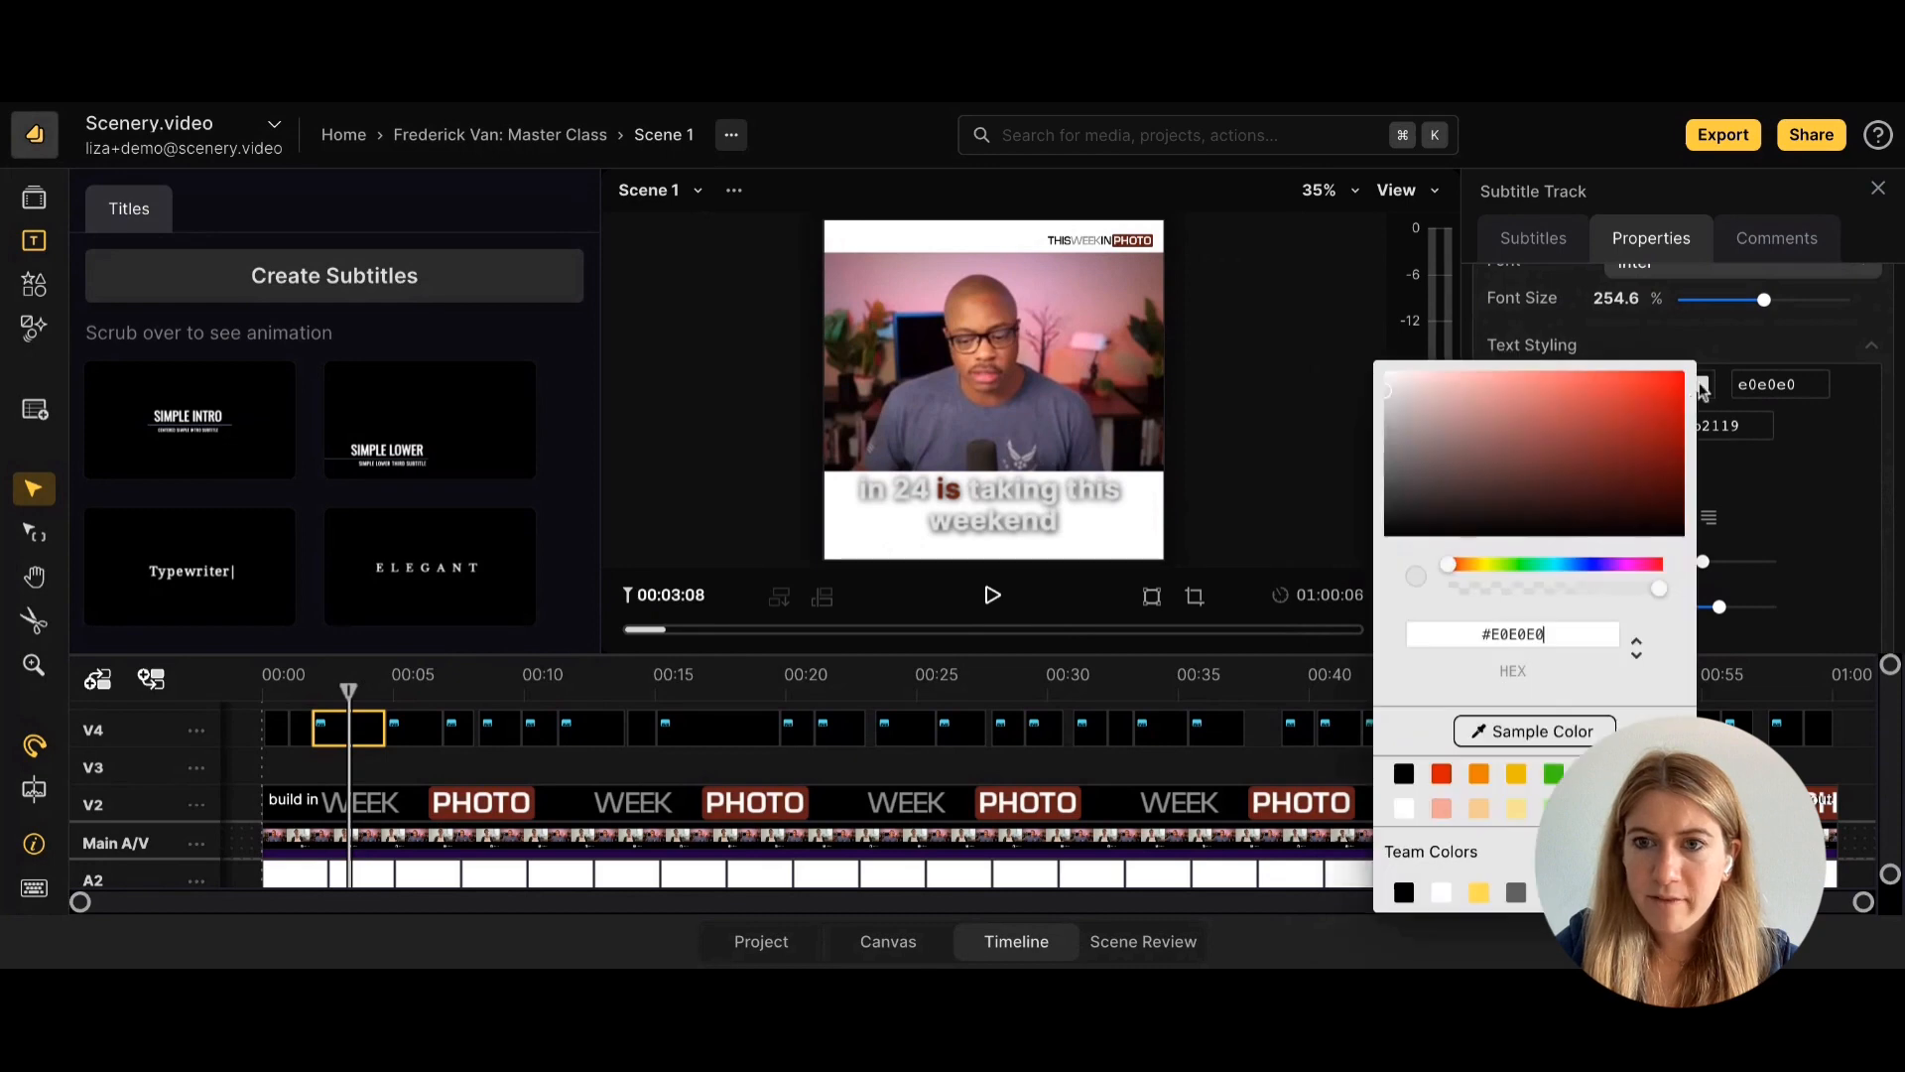
{"action": "left_click_drag", "start_coordinate": [1463, 513], "coordinate": [1387, 529]}
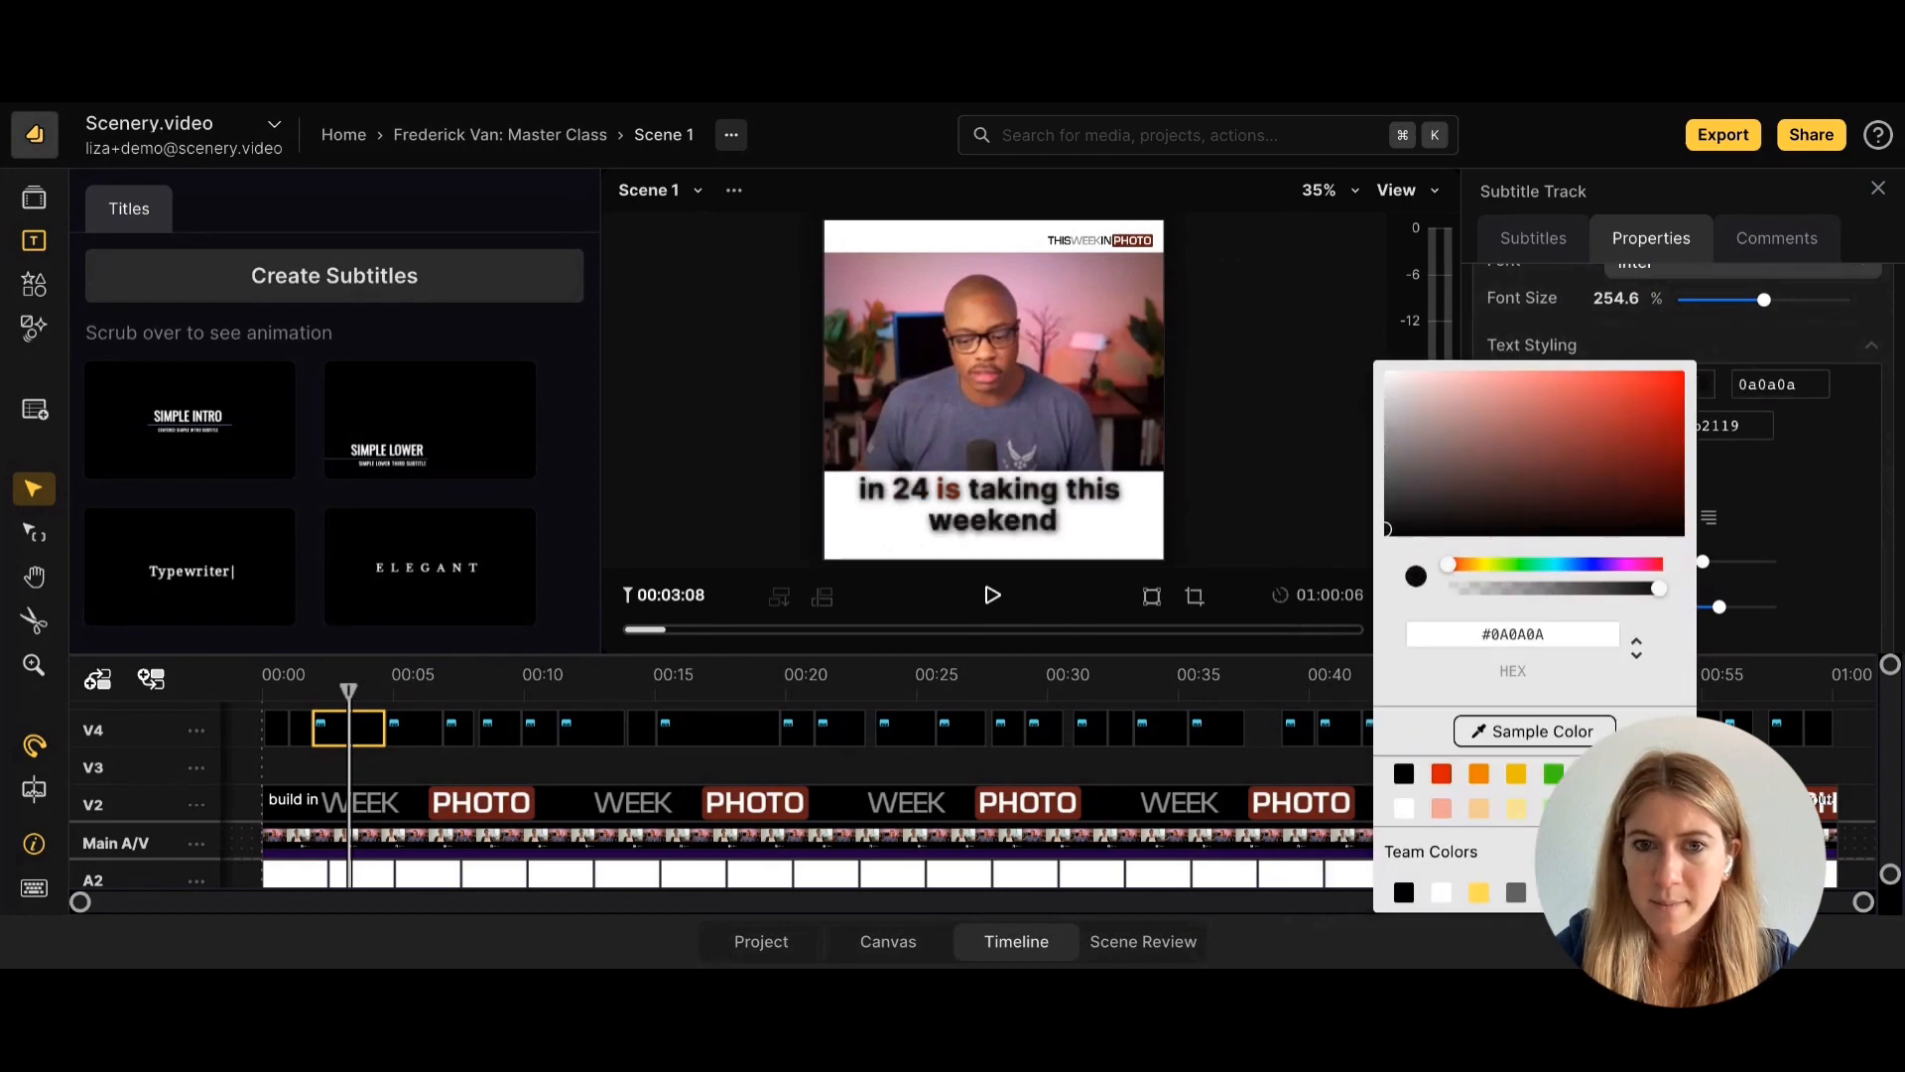
{"action": "left_click", "coordinate": [1786, 512]}
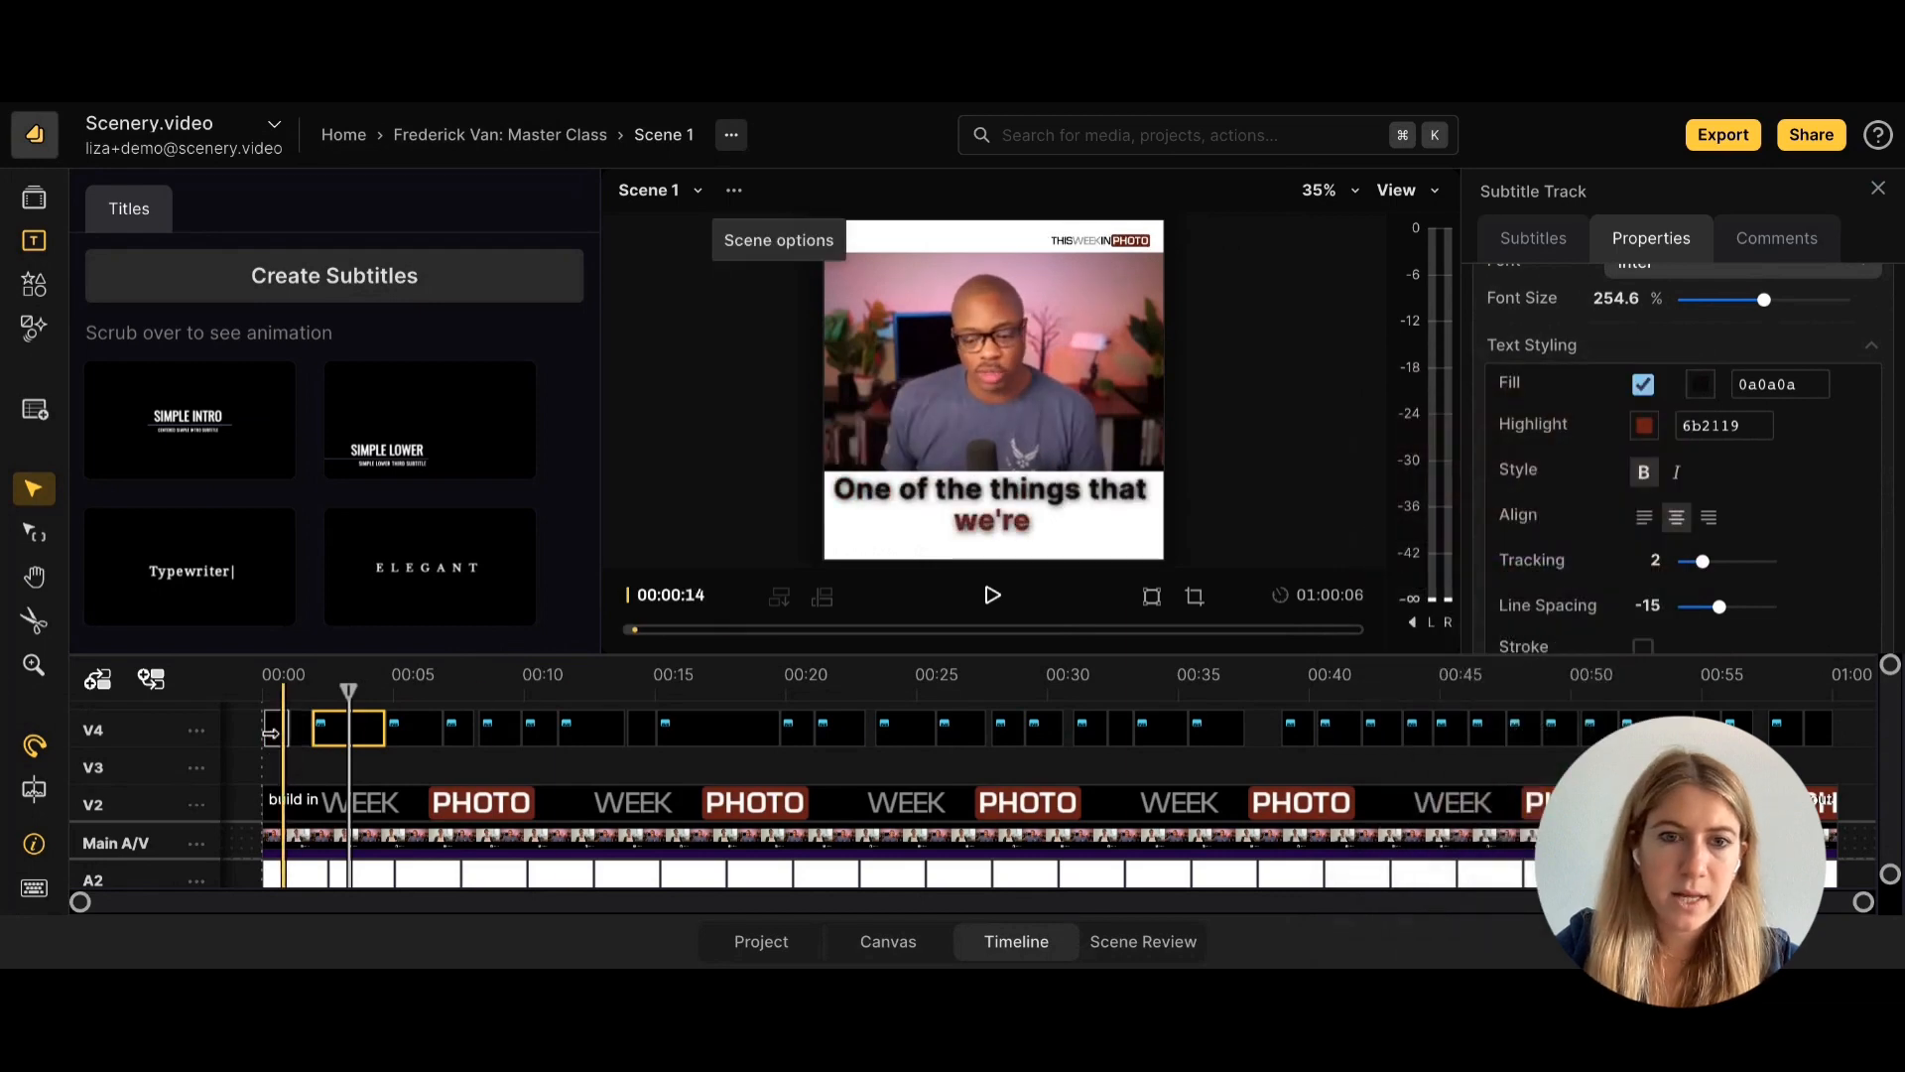
Preview the subtitles playing, then select the V4 subtitle clip to list its lines.
{"action": "key", "text": "space"}
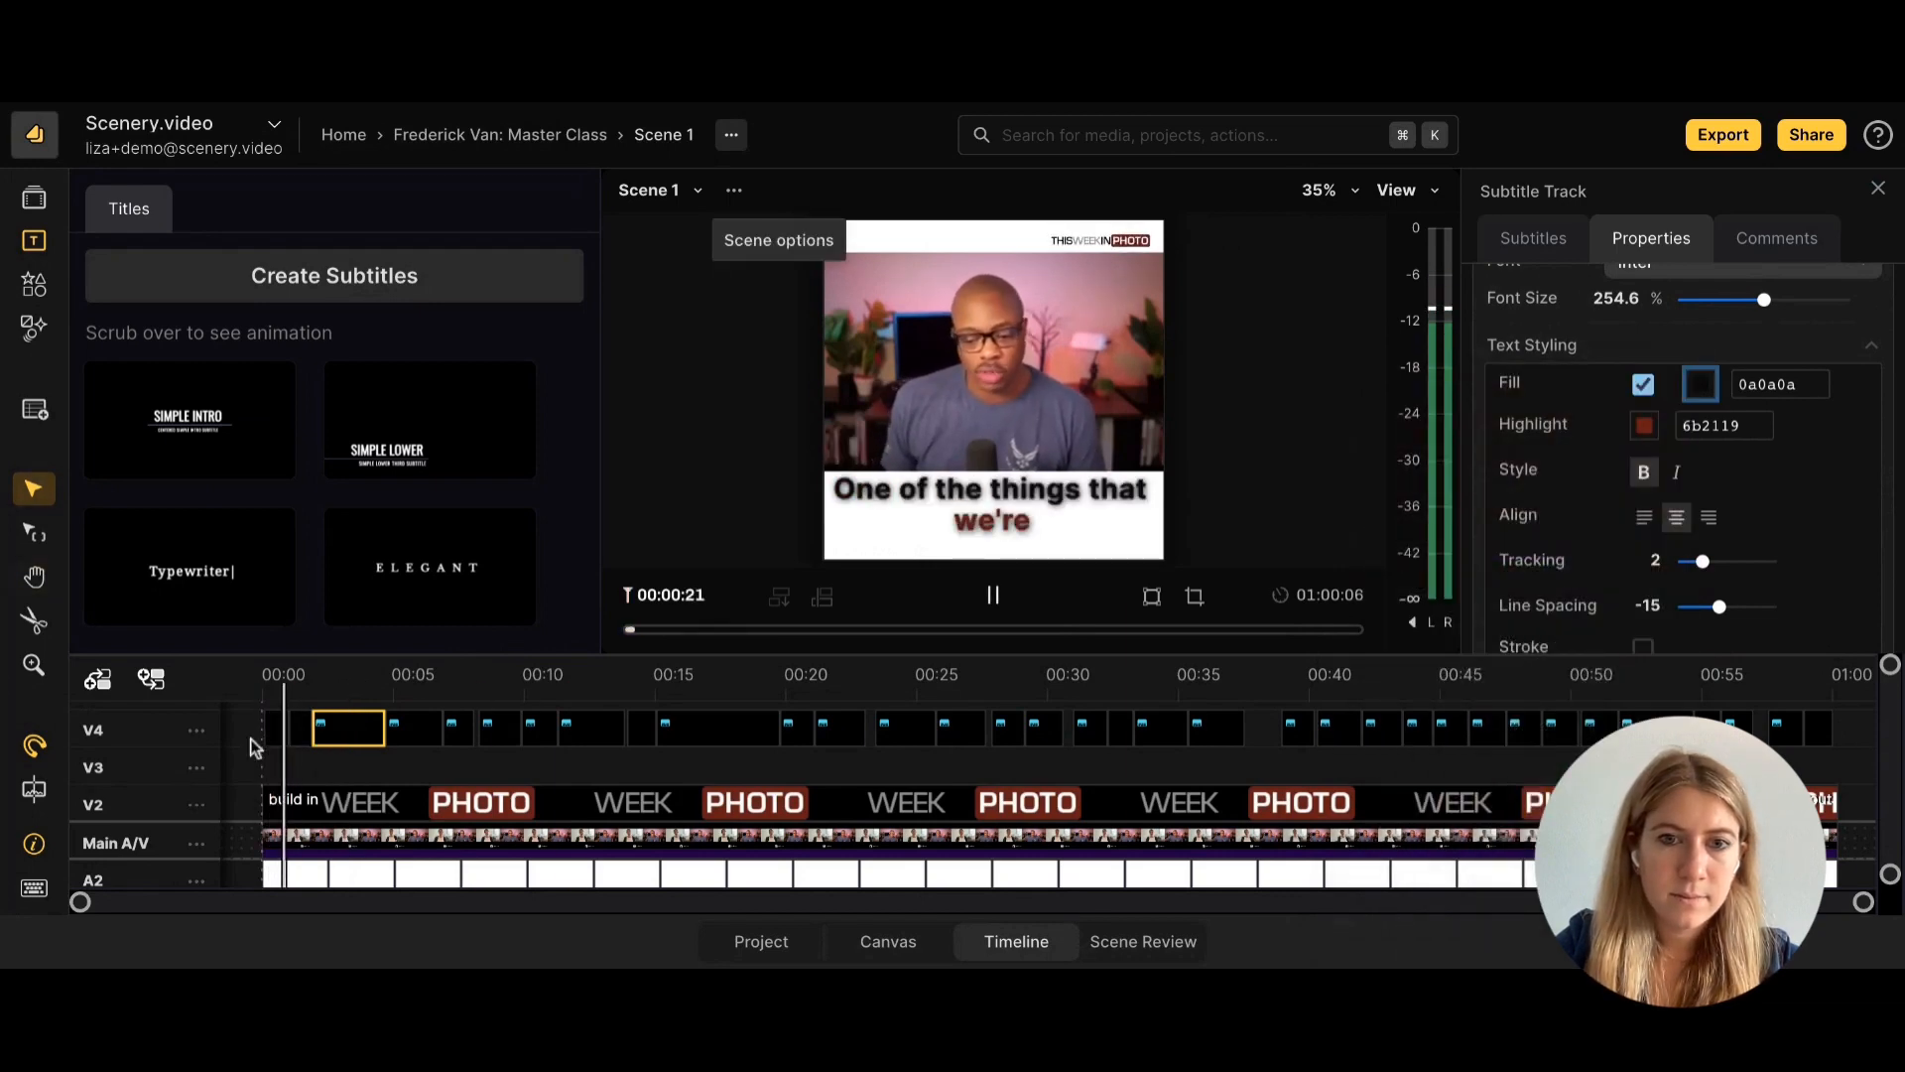
{"action": "key", "text": "space"}
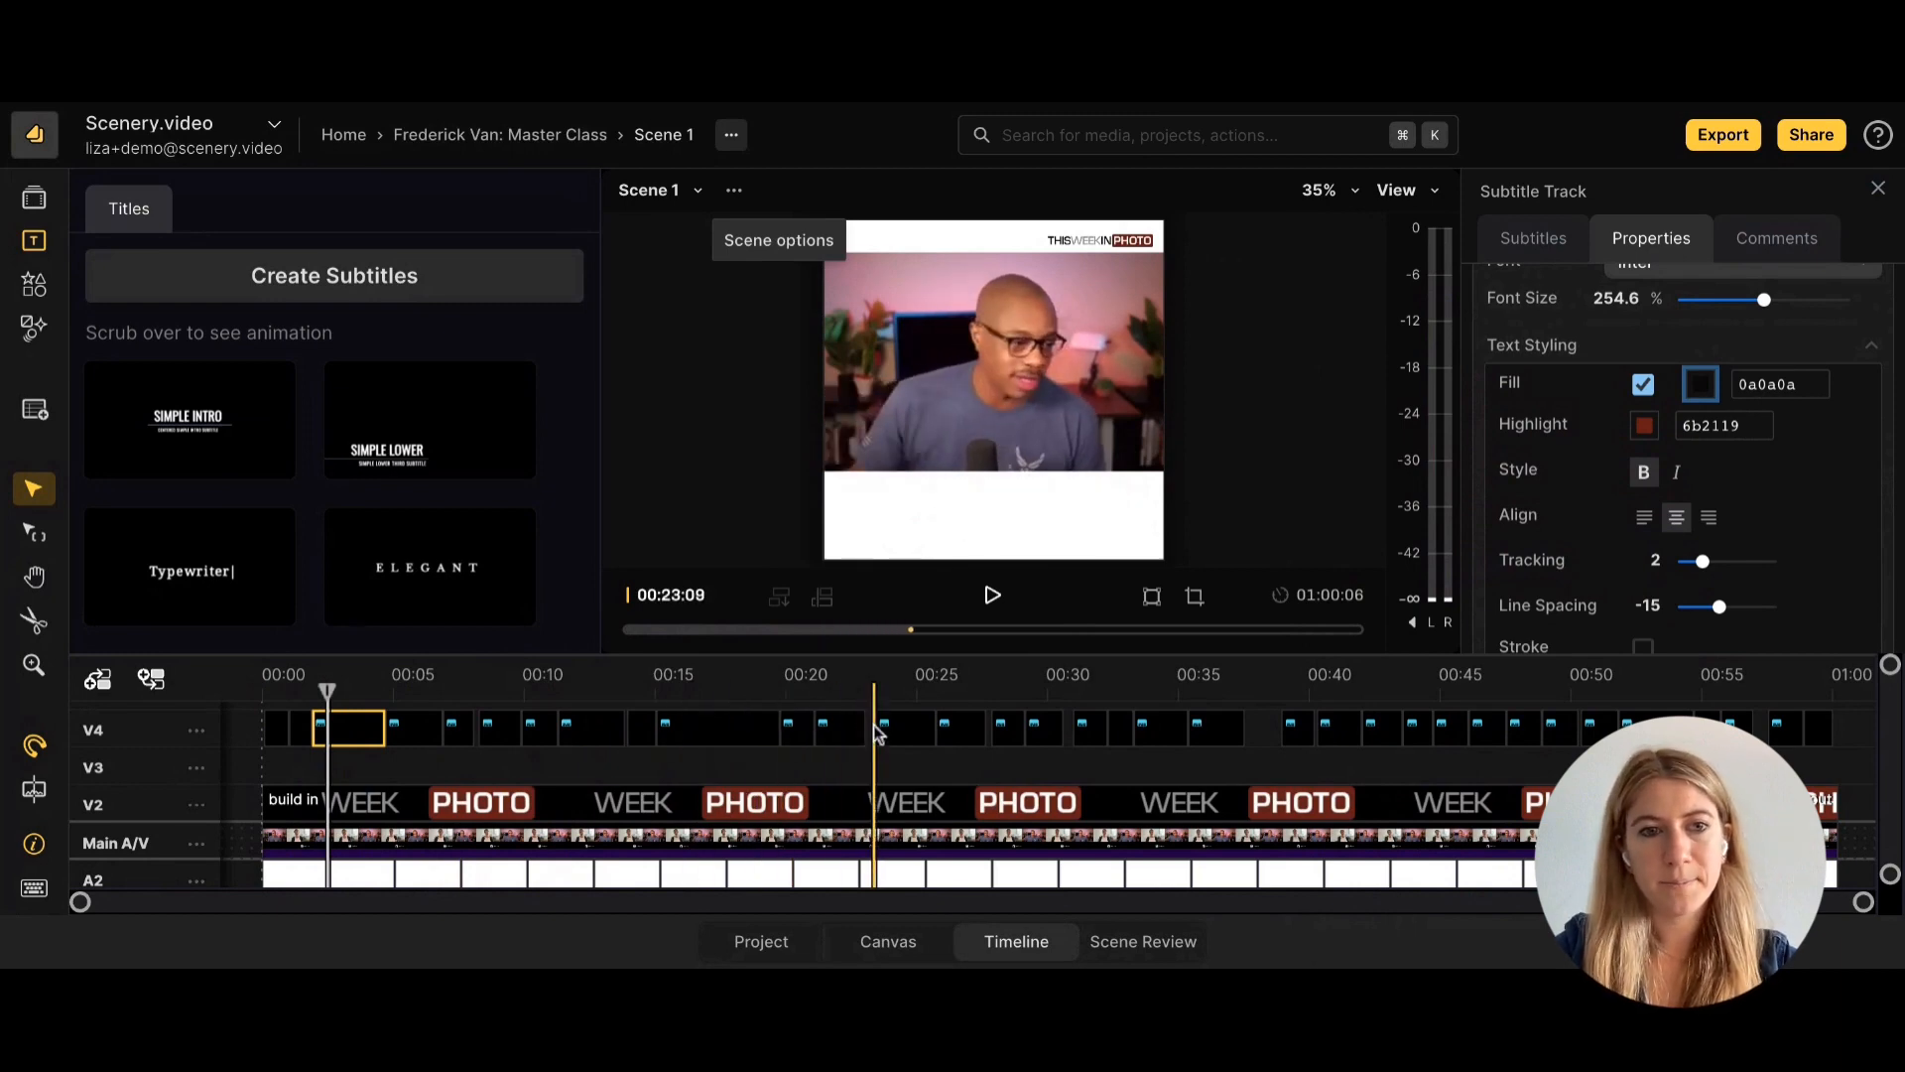
{"action": "left_click", "coordinate": [354, 729]}
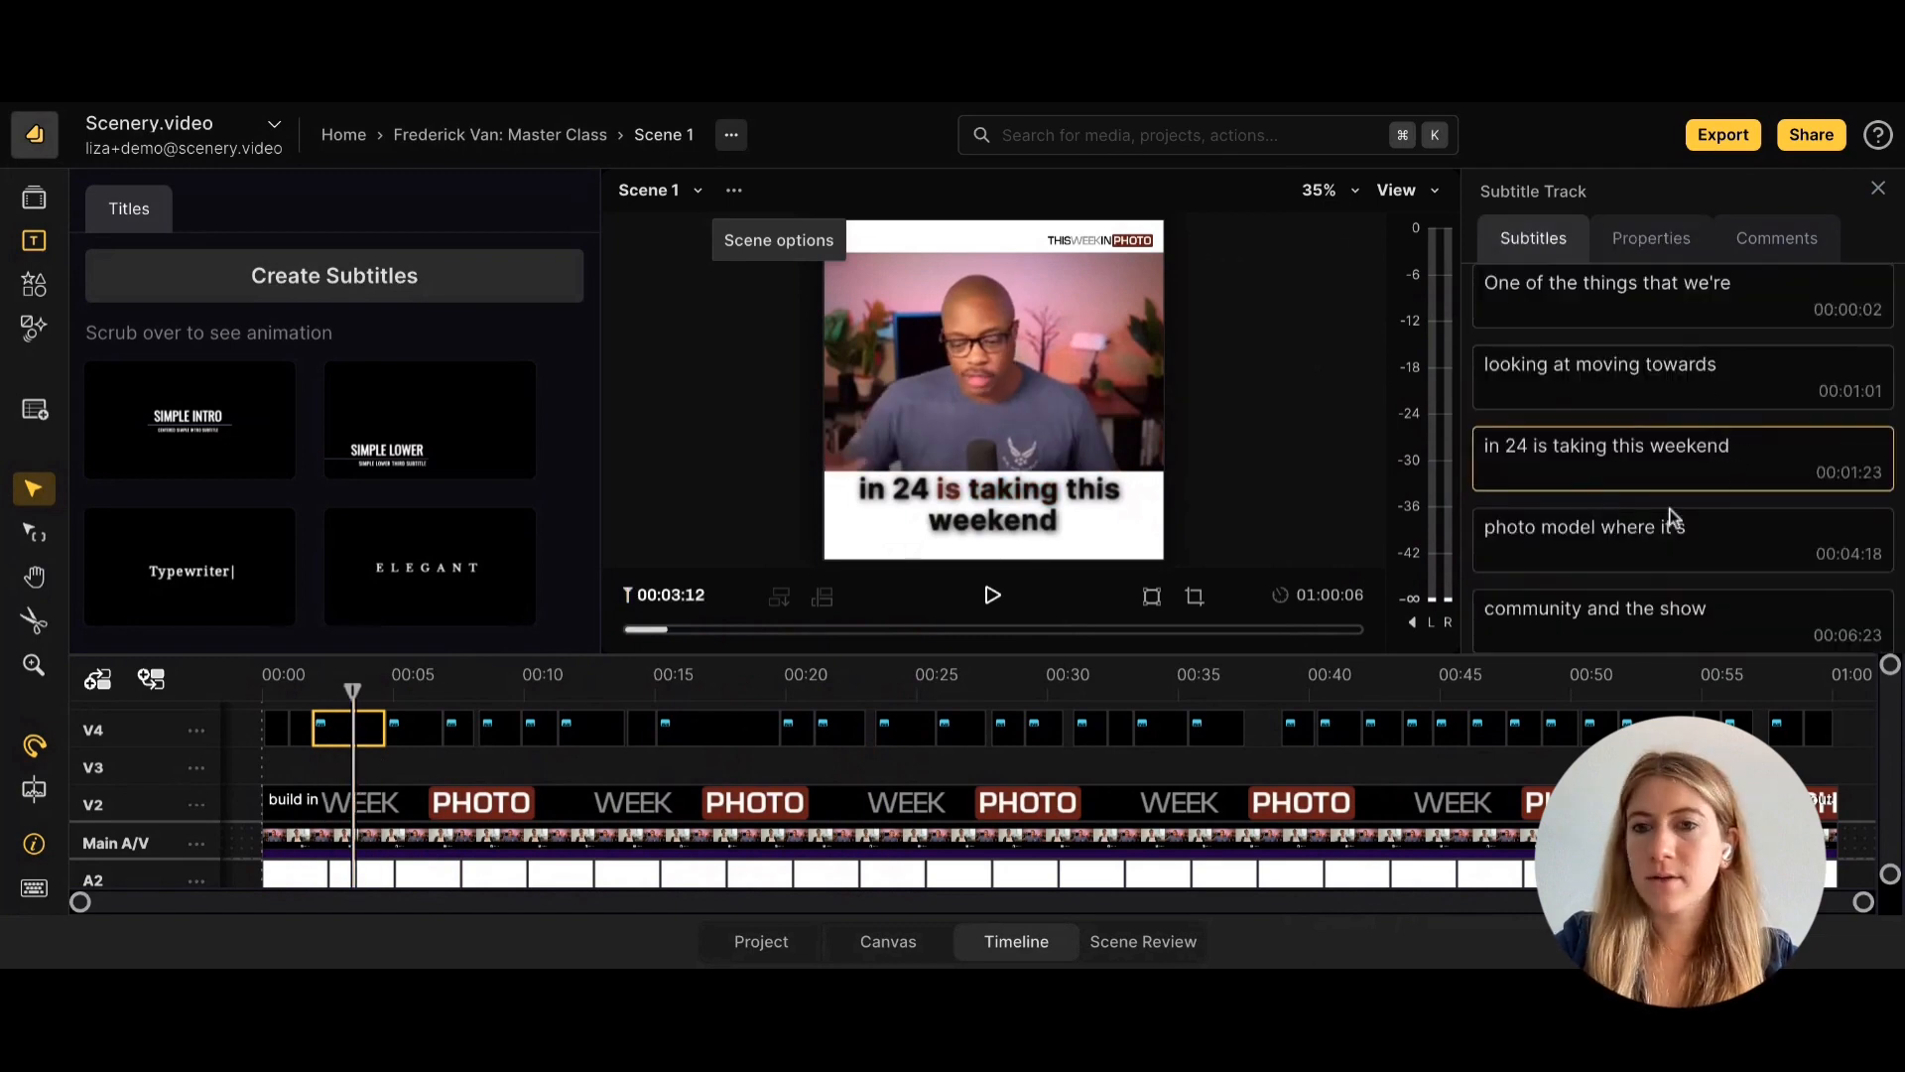
{"action": "scroll", "coordinate": [1683, 535], "scroll_direction": "up", "scroll_amount": 1}
{"action": "left_click", "coordinate": [1588, 307]}
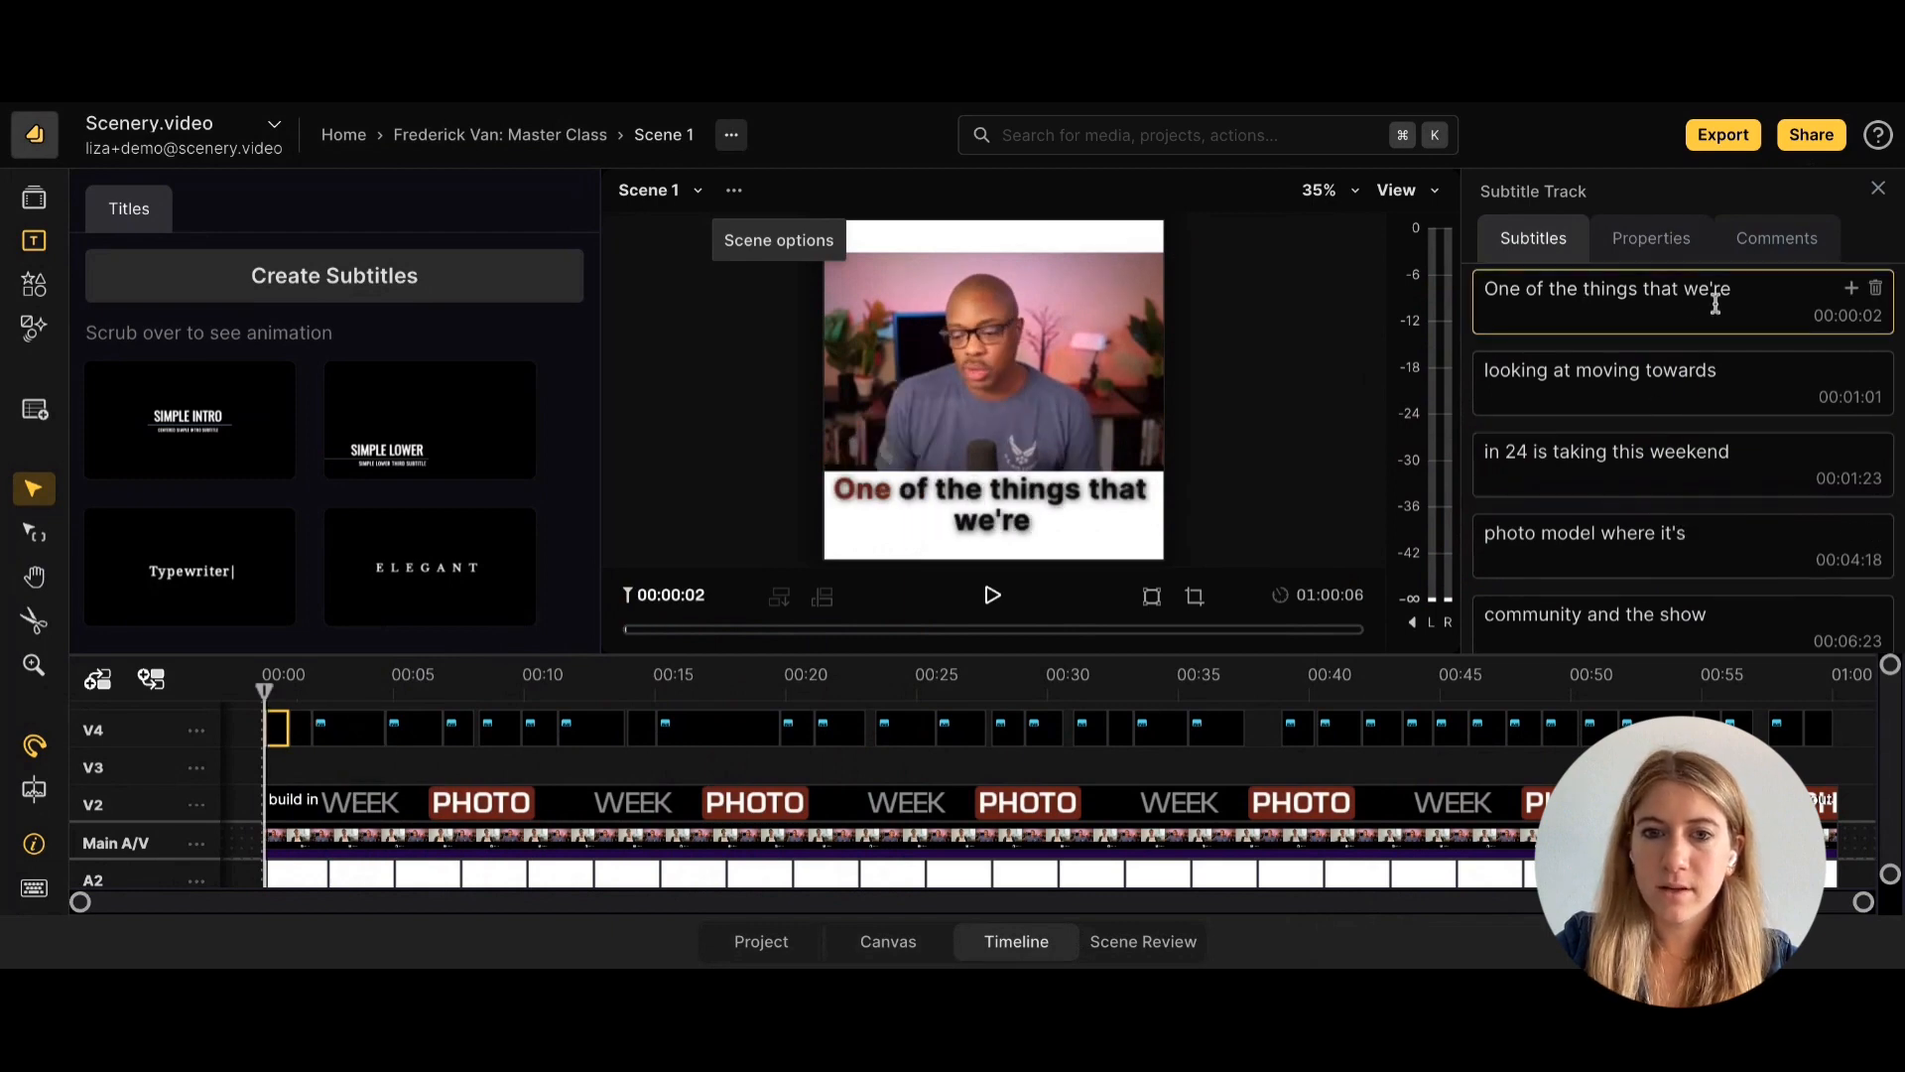
{"action": "scroll", "coordinate": [1731, 300], "scroll_direction": "down", "scroll_amount": 4}
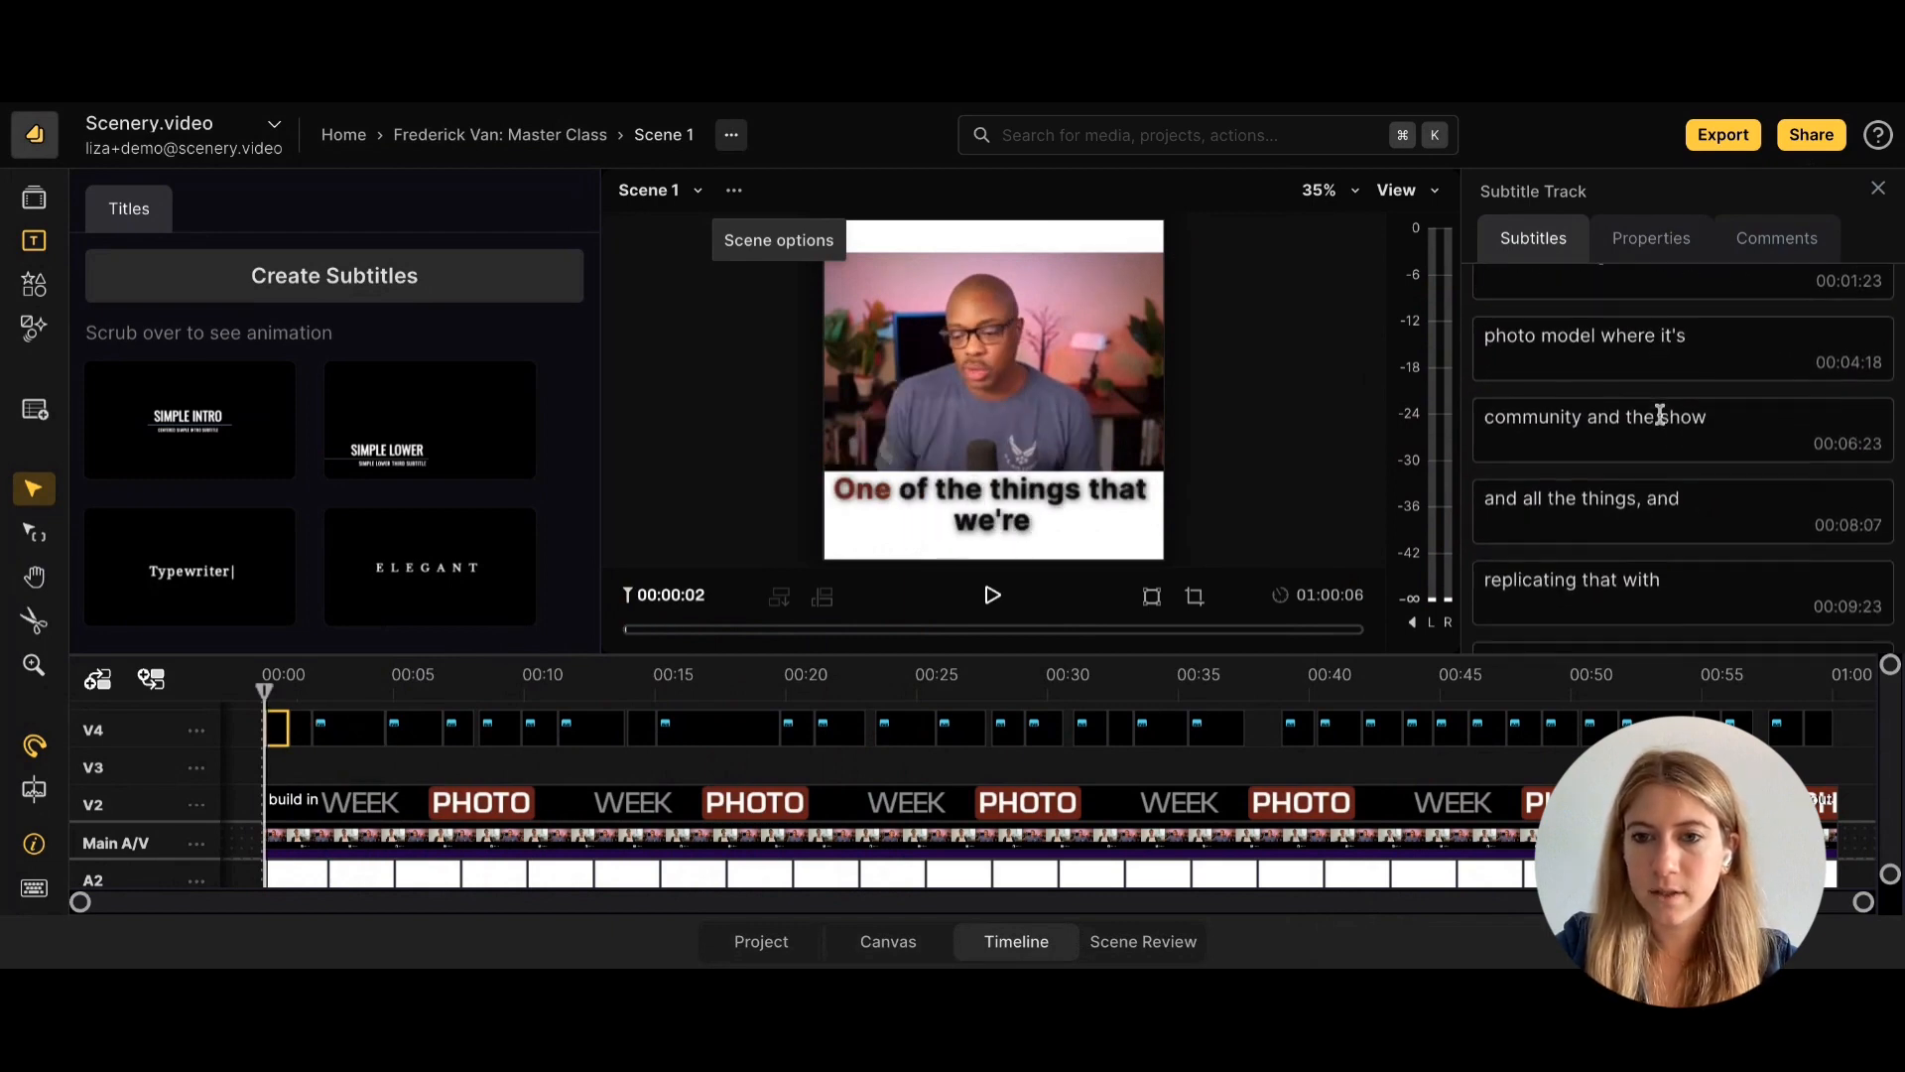
{"action": "scroll", "coordinate": [1683, 493], "scroll_direction": "down", "scroll_amount": 5}
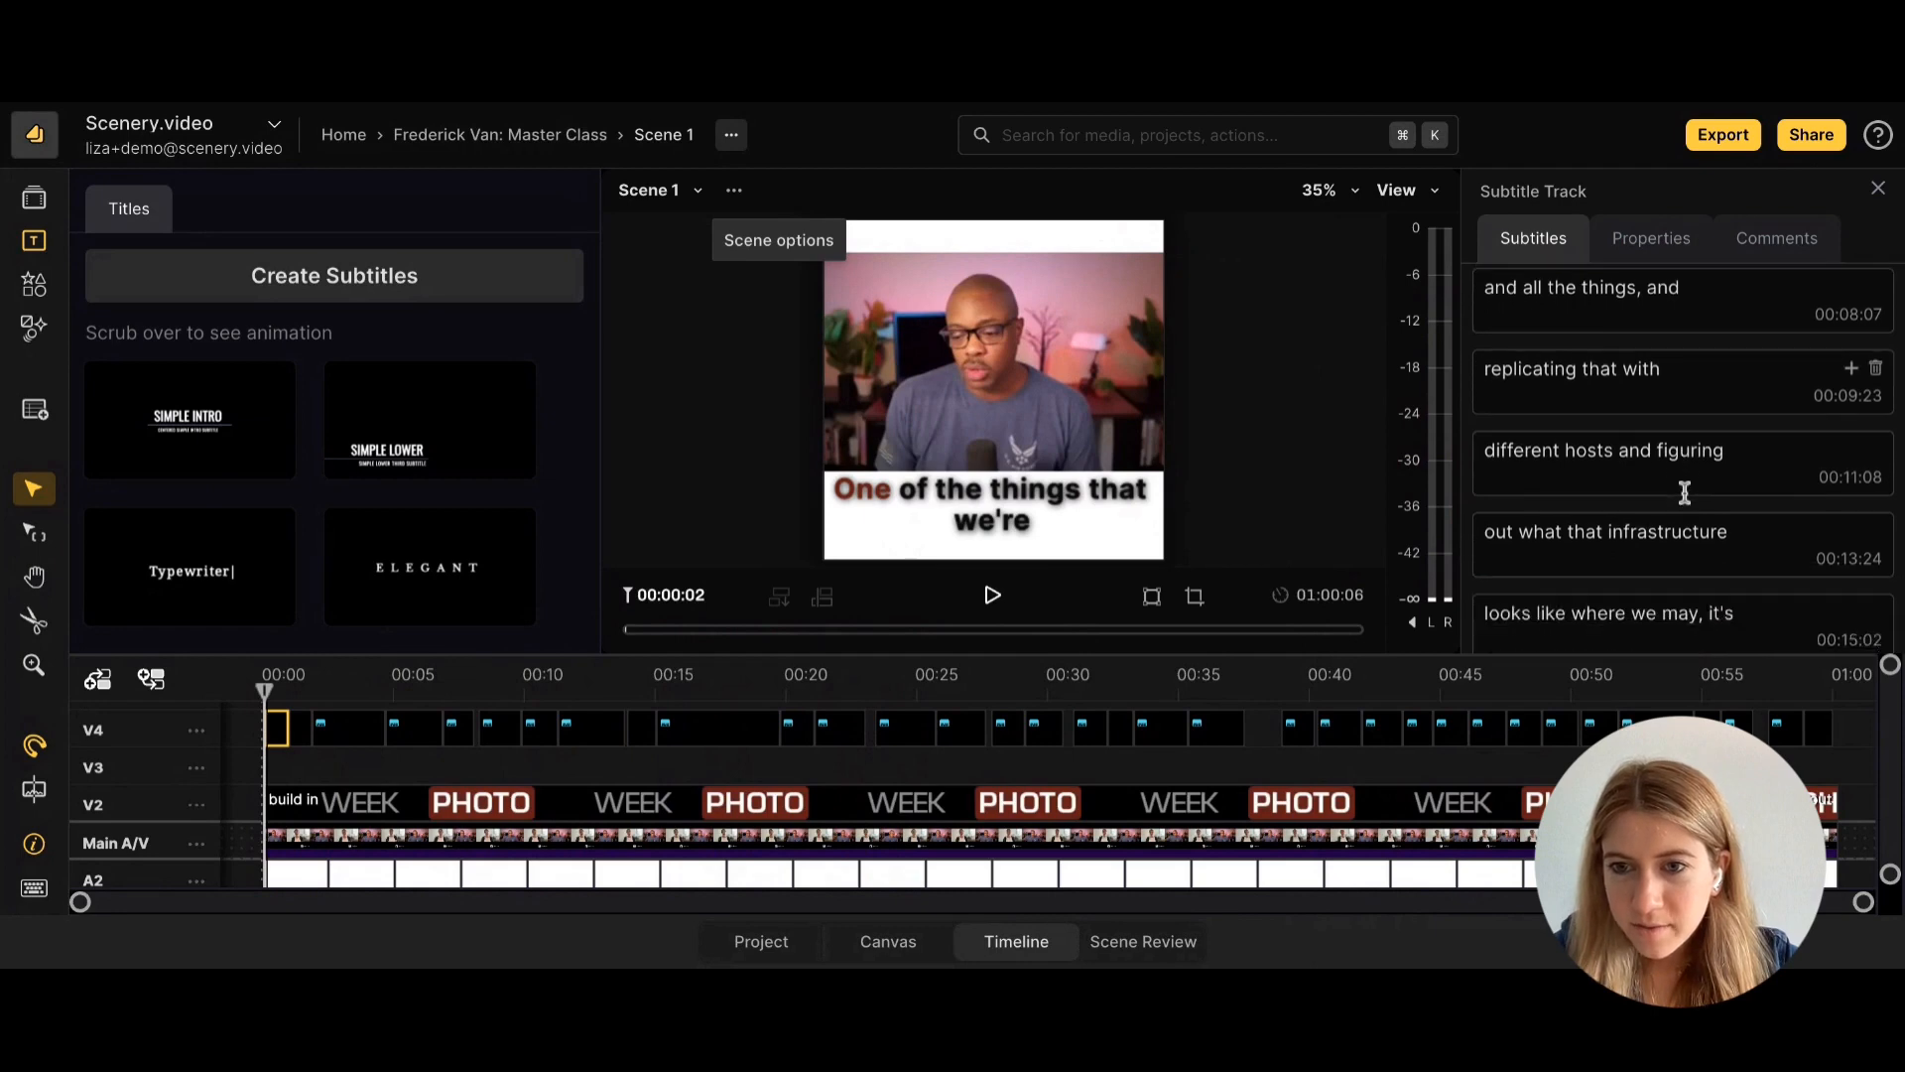
{"action": "scroll", "coordinate": [1684, 457], "scroll_direction": "down", "scroll_amount": 2}
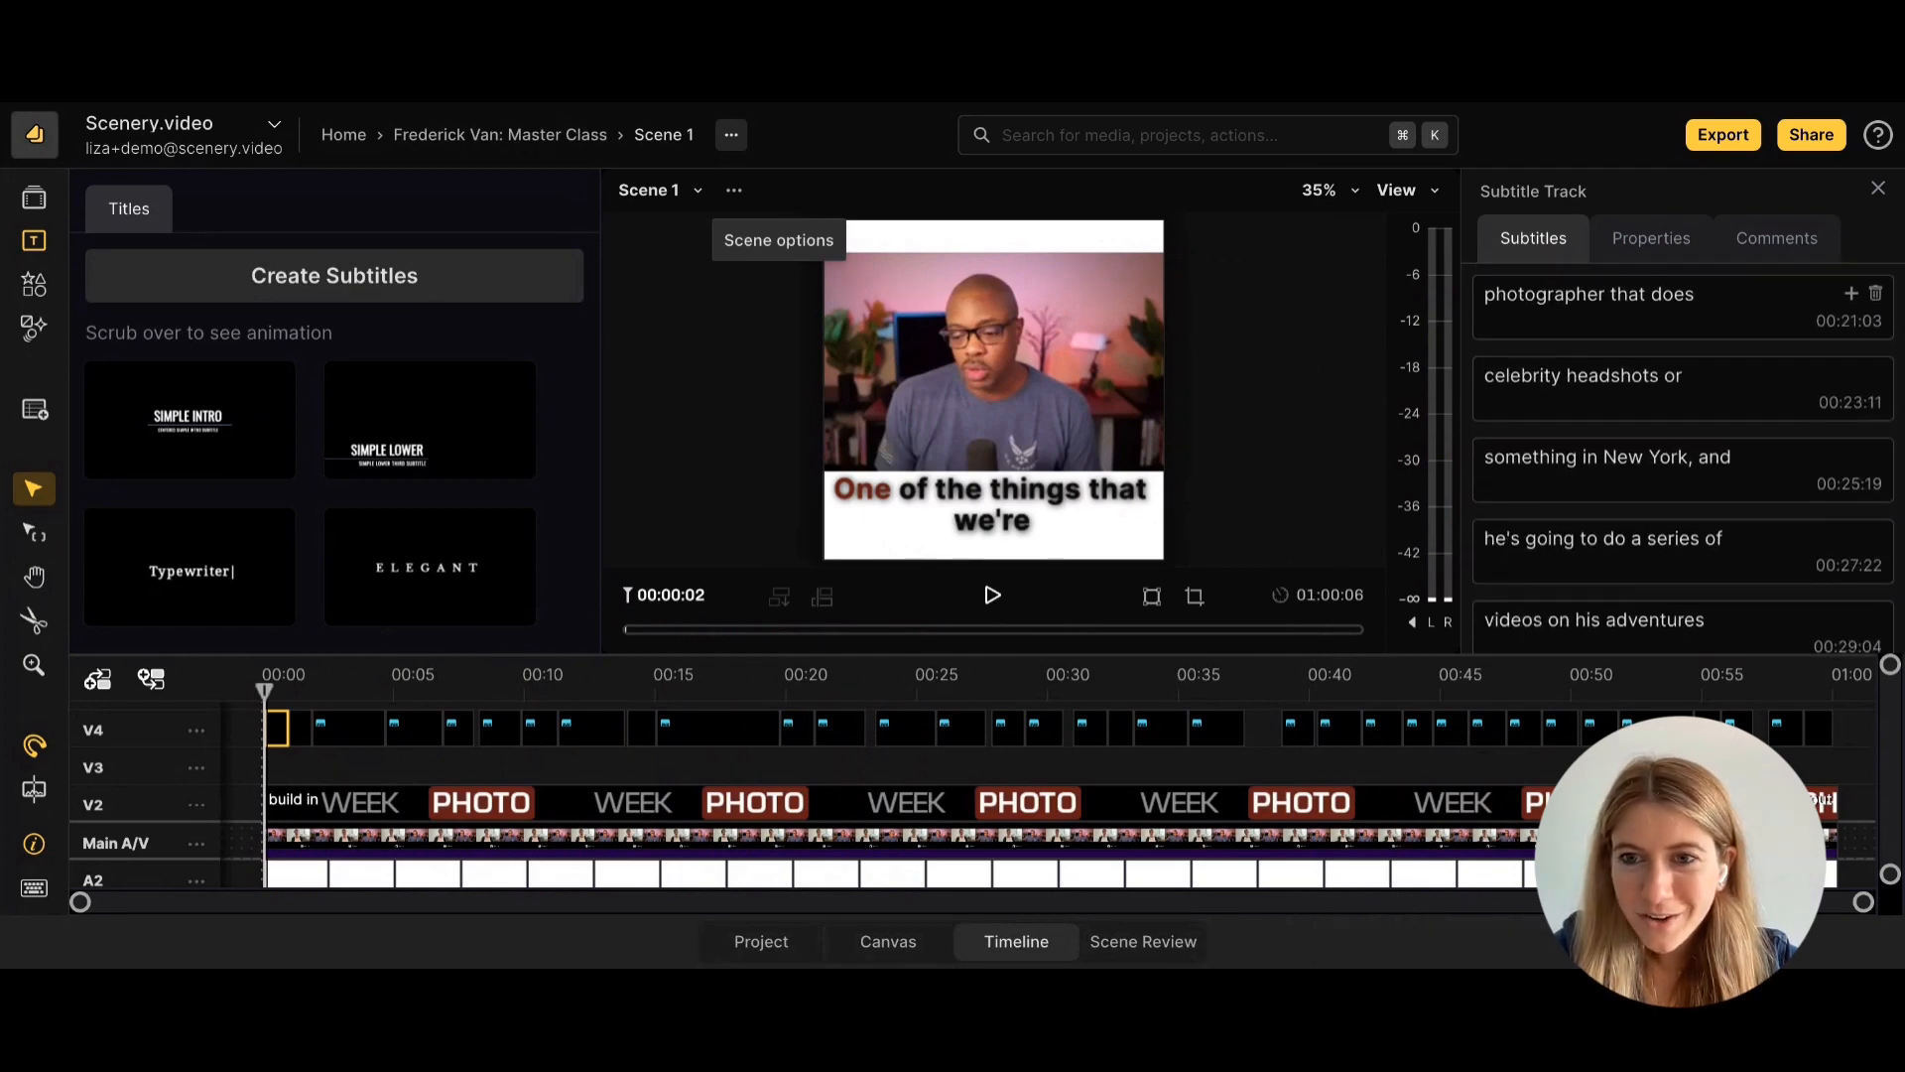
{"action": "left_click", "coordinate": [1700, 373]}
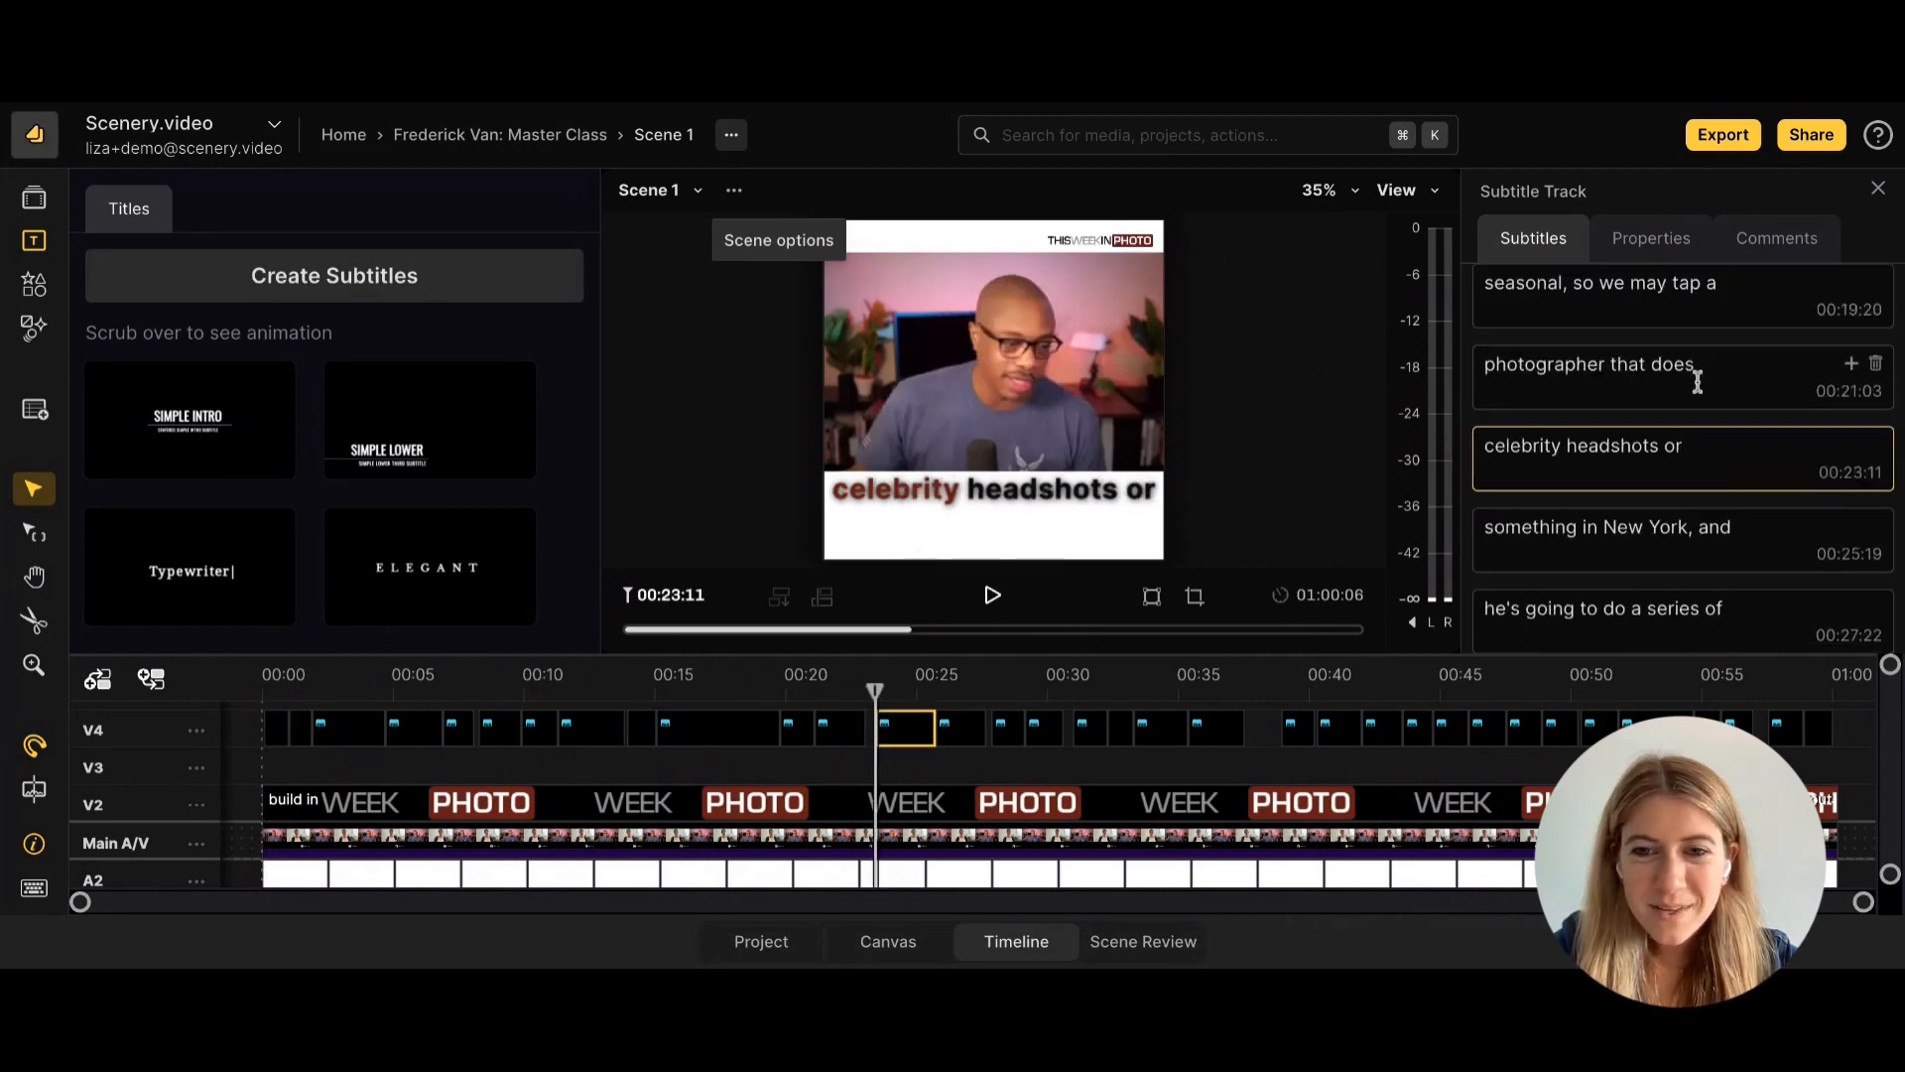
{"action": "scroll", "coordinate": [1677, 466], "scroll_direction": "down", "scroll_amount": 1}
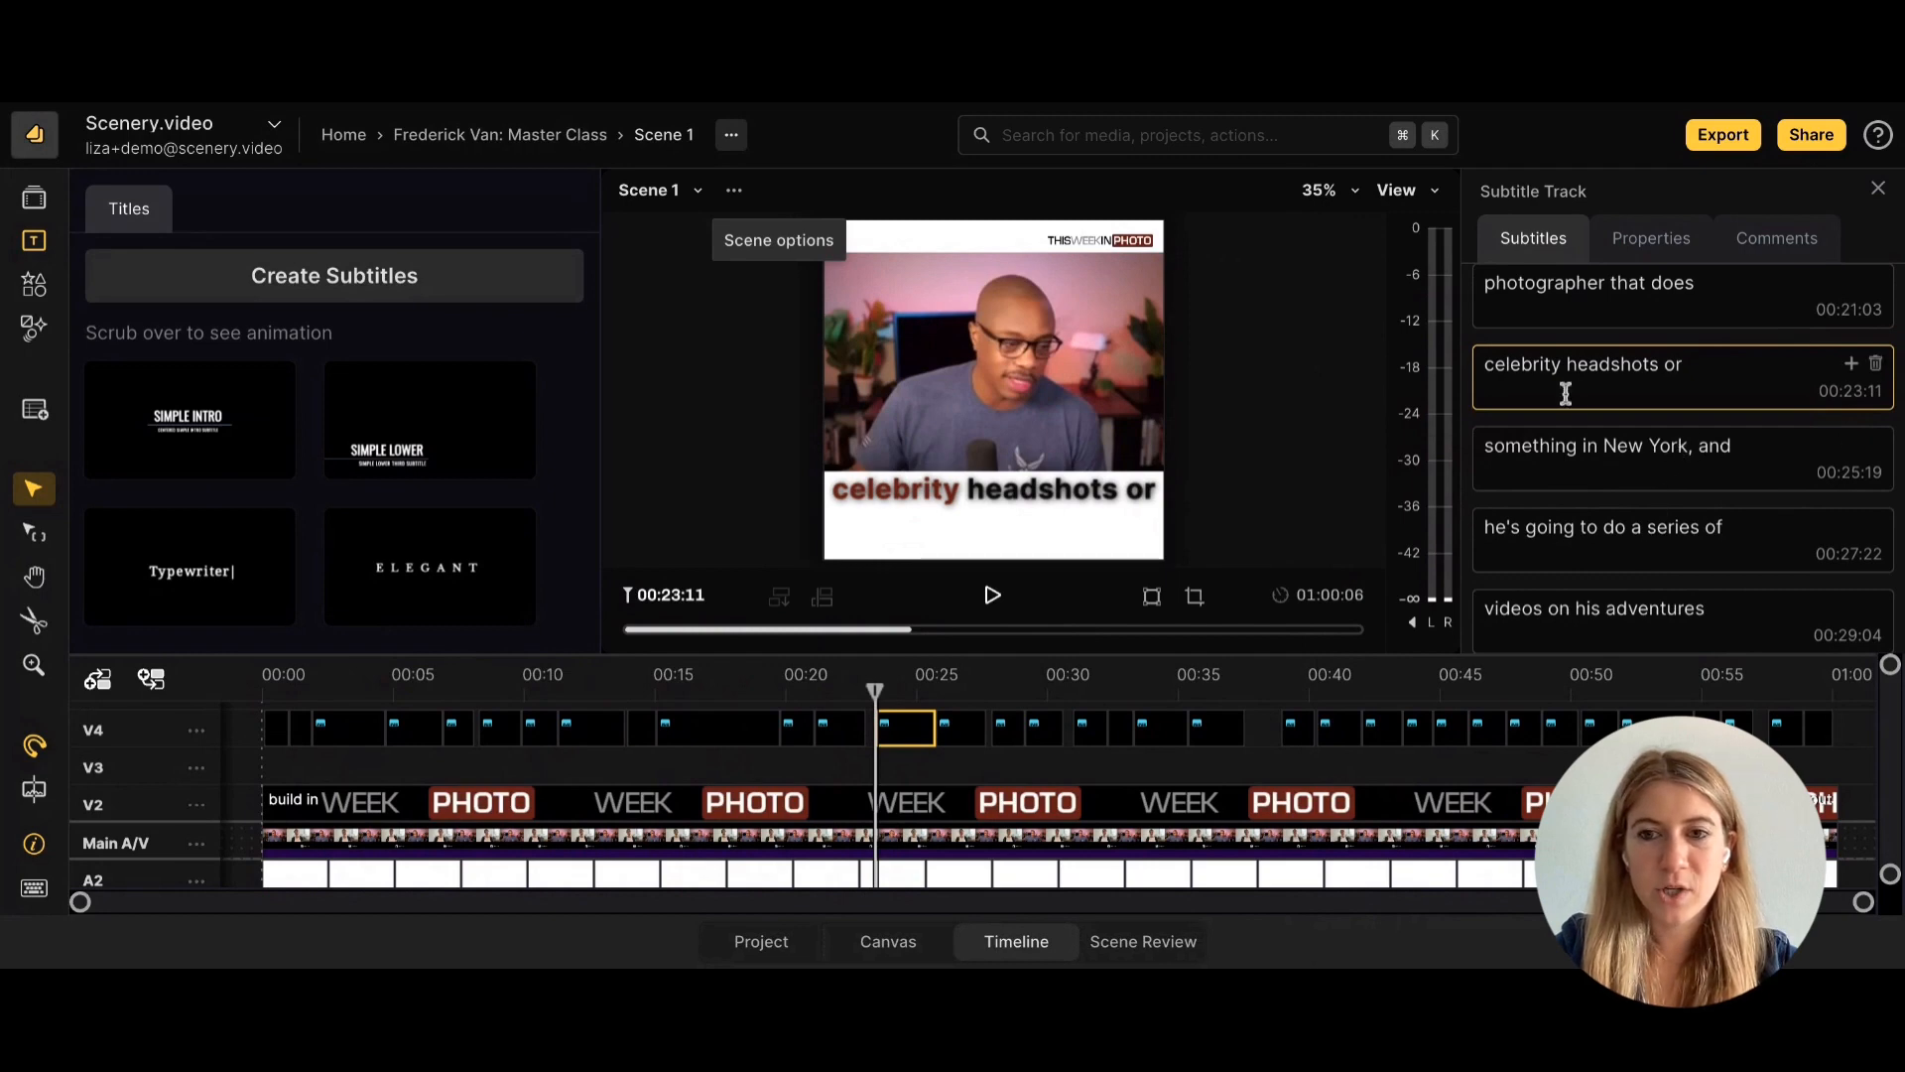
{"action": "left_click", "coordinate": [1679, 443]}
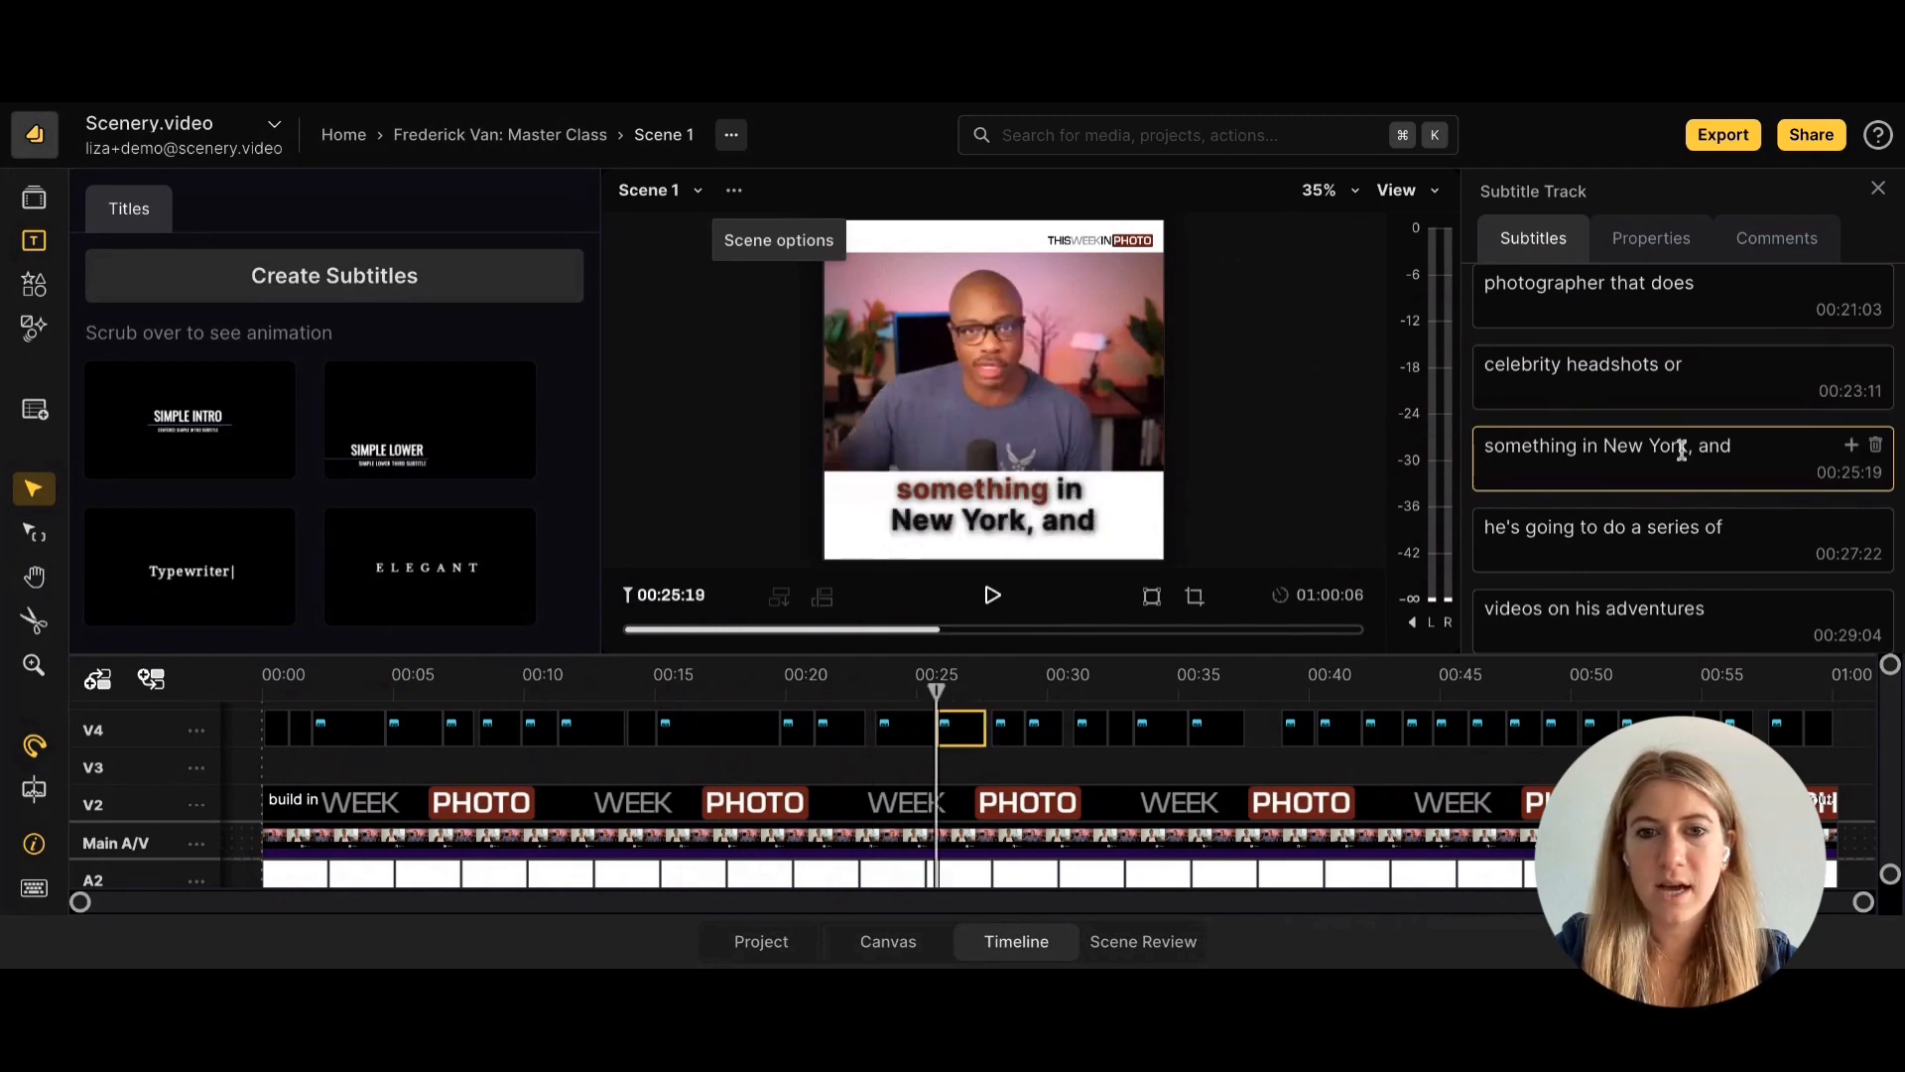
{"action": "scroll", "coordinate": [1654, 437], "scroll_direction": "down", "scroll_amount": 1}
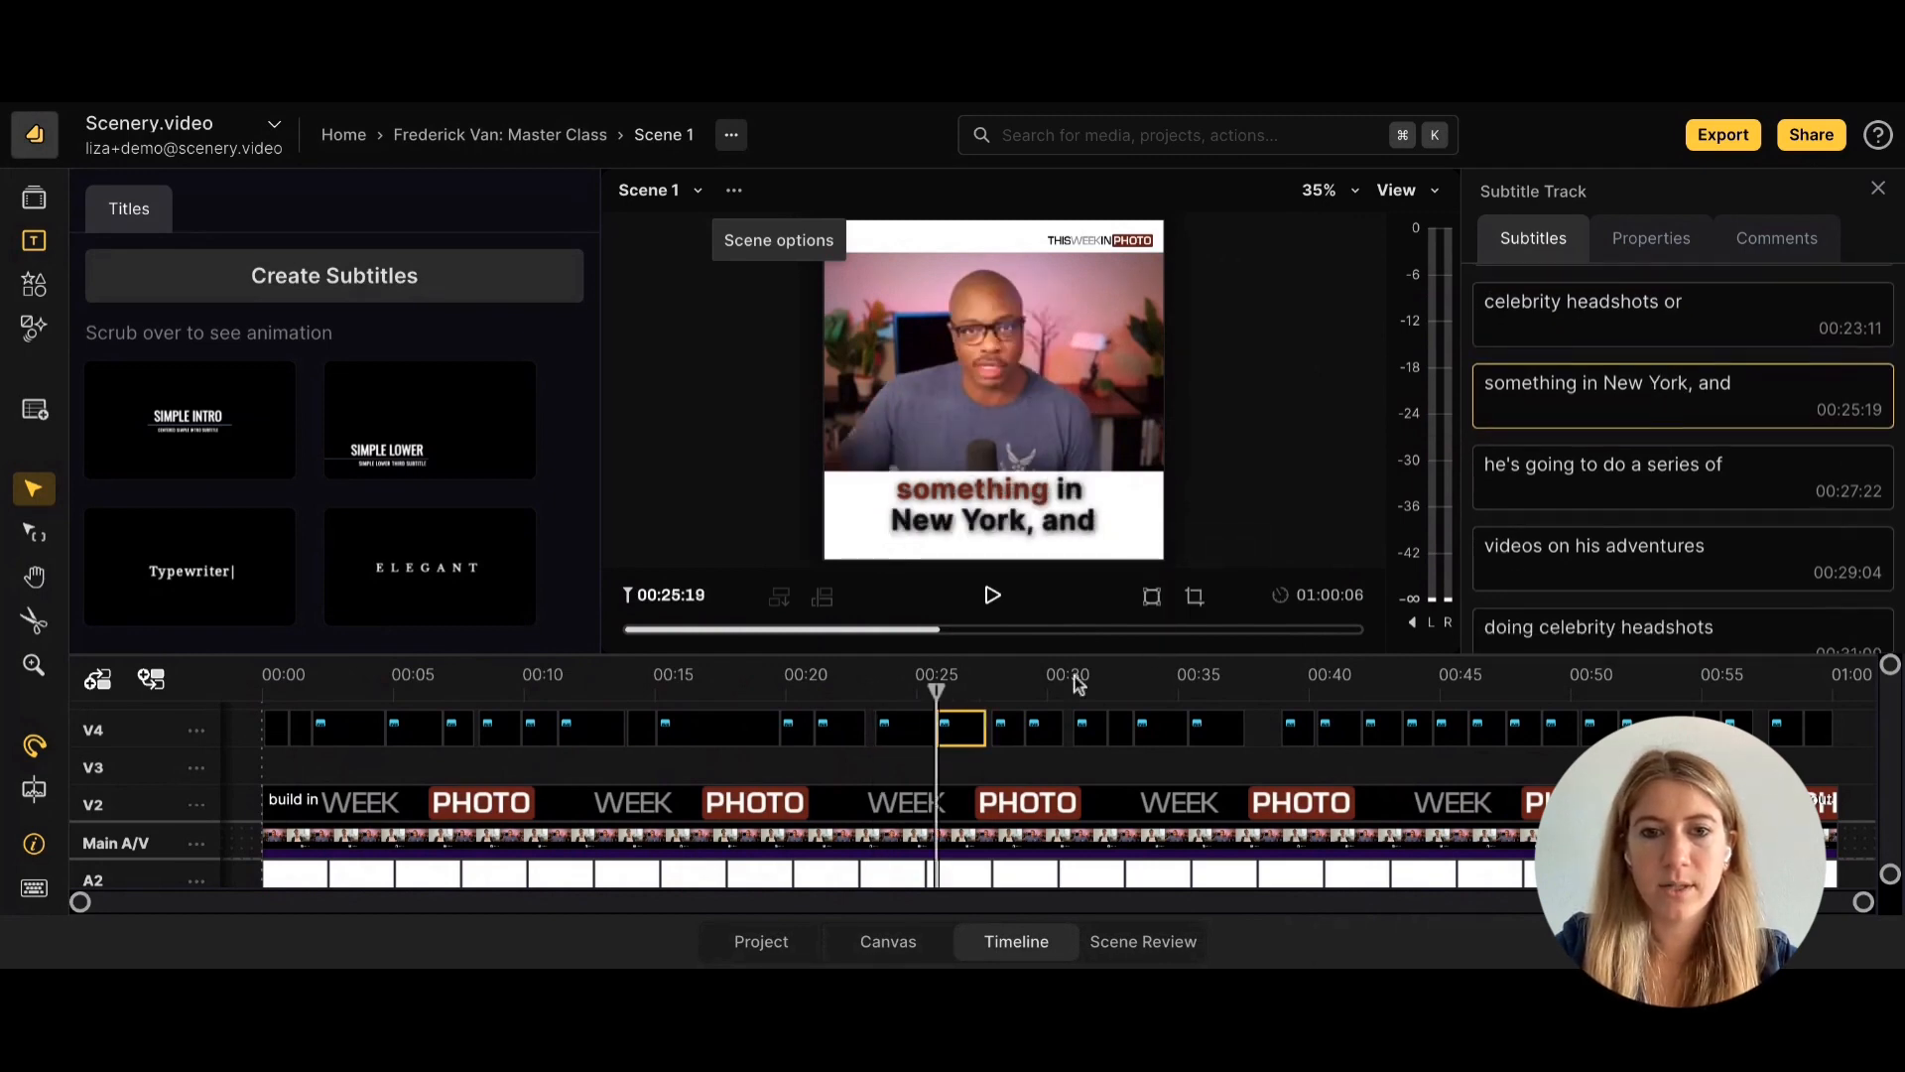
{"action": "scroll", "coordinate": [1606, 443], "scroll_direction": "down", "scroll_amount": 2}
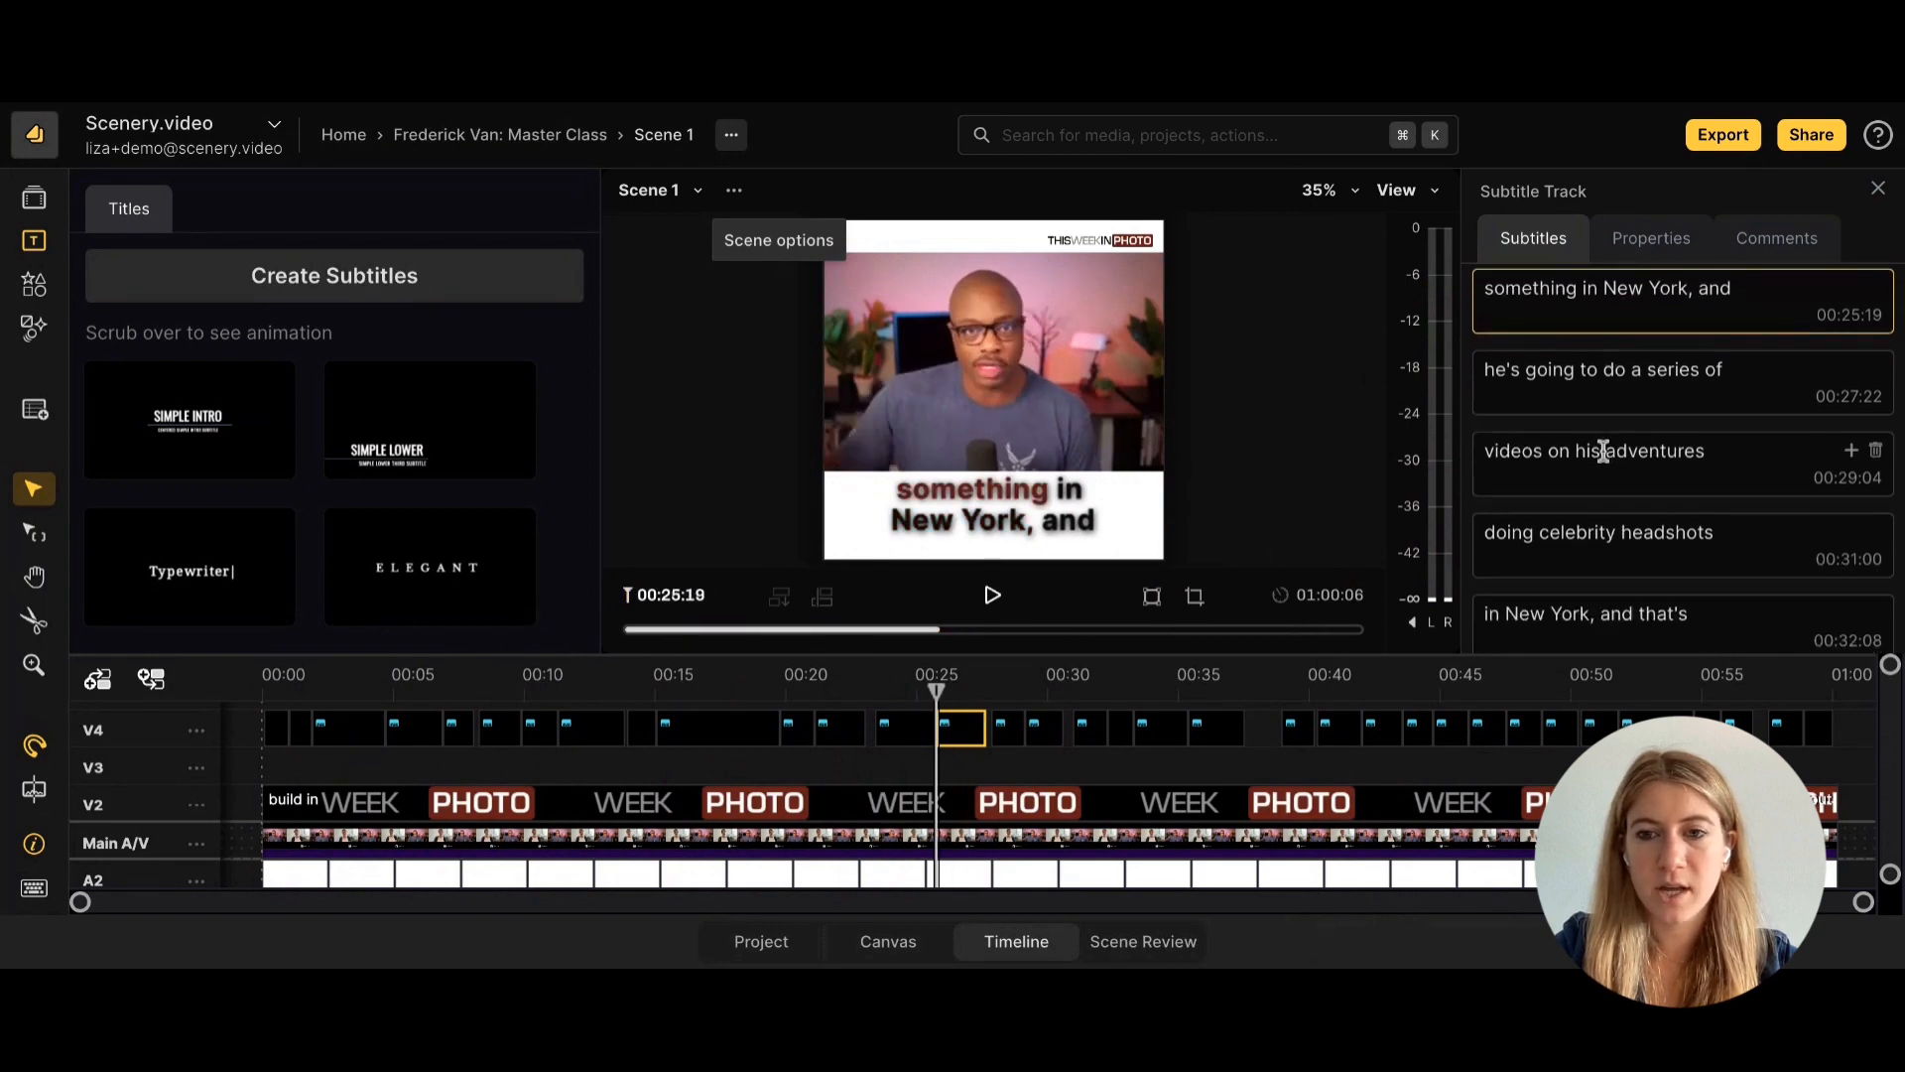
{"action": "scroll", "coordinate": [1604, 449], "scroll_direction": "up", "scroll_amount": 1}
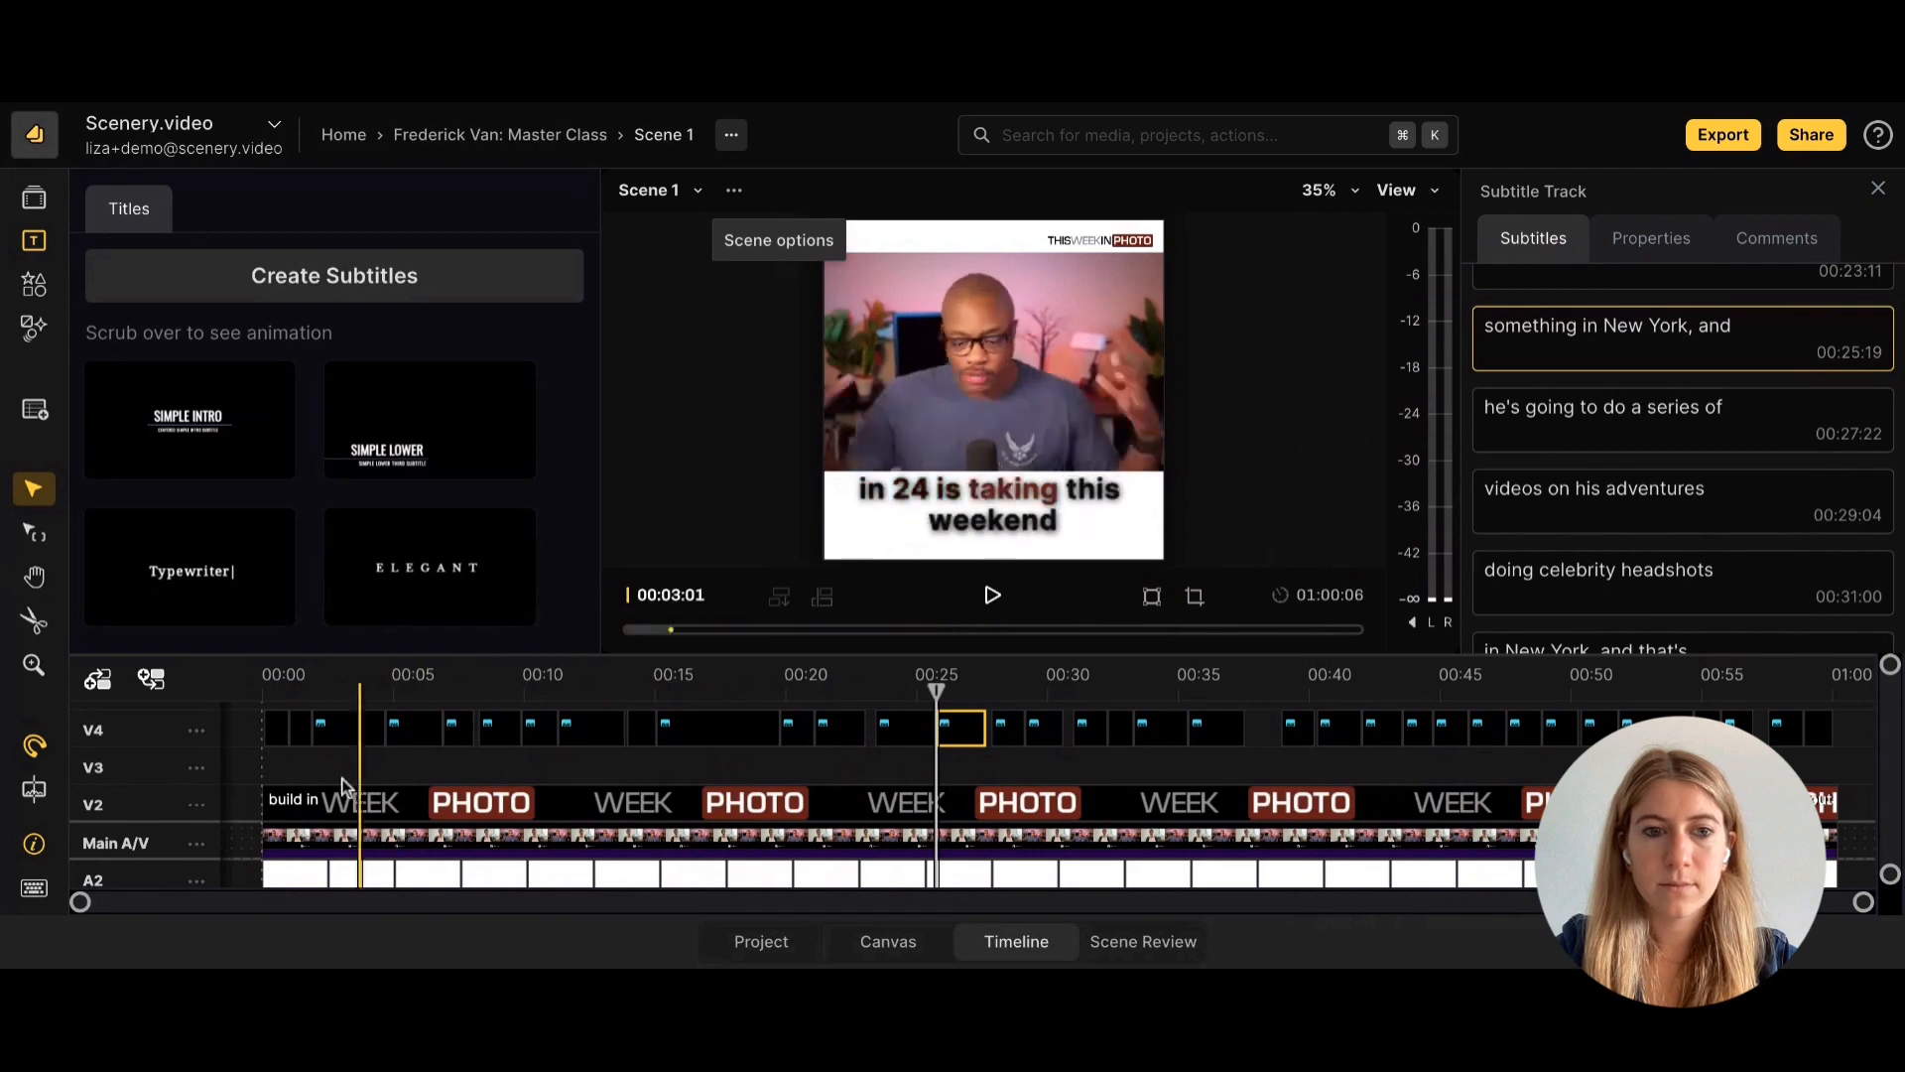
Delete the three earliest V4 subtitle clips so no caption shows for about four seconds.
{"action": "left_click", "coordinate": [345, 728]}
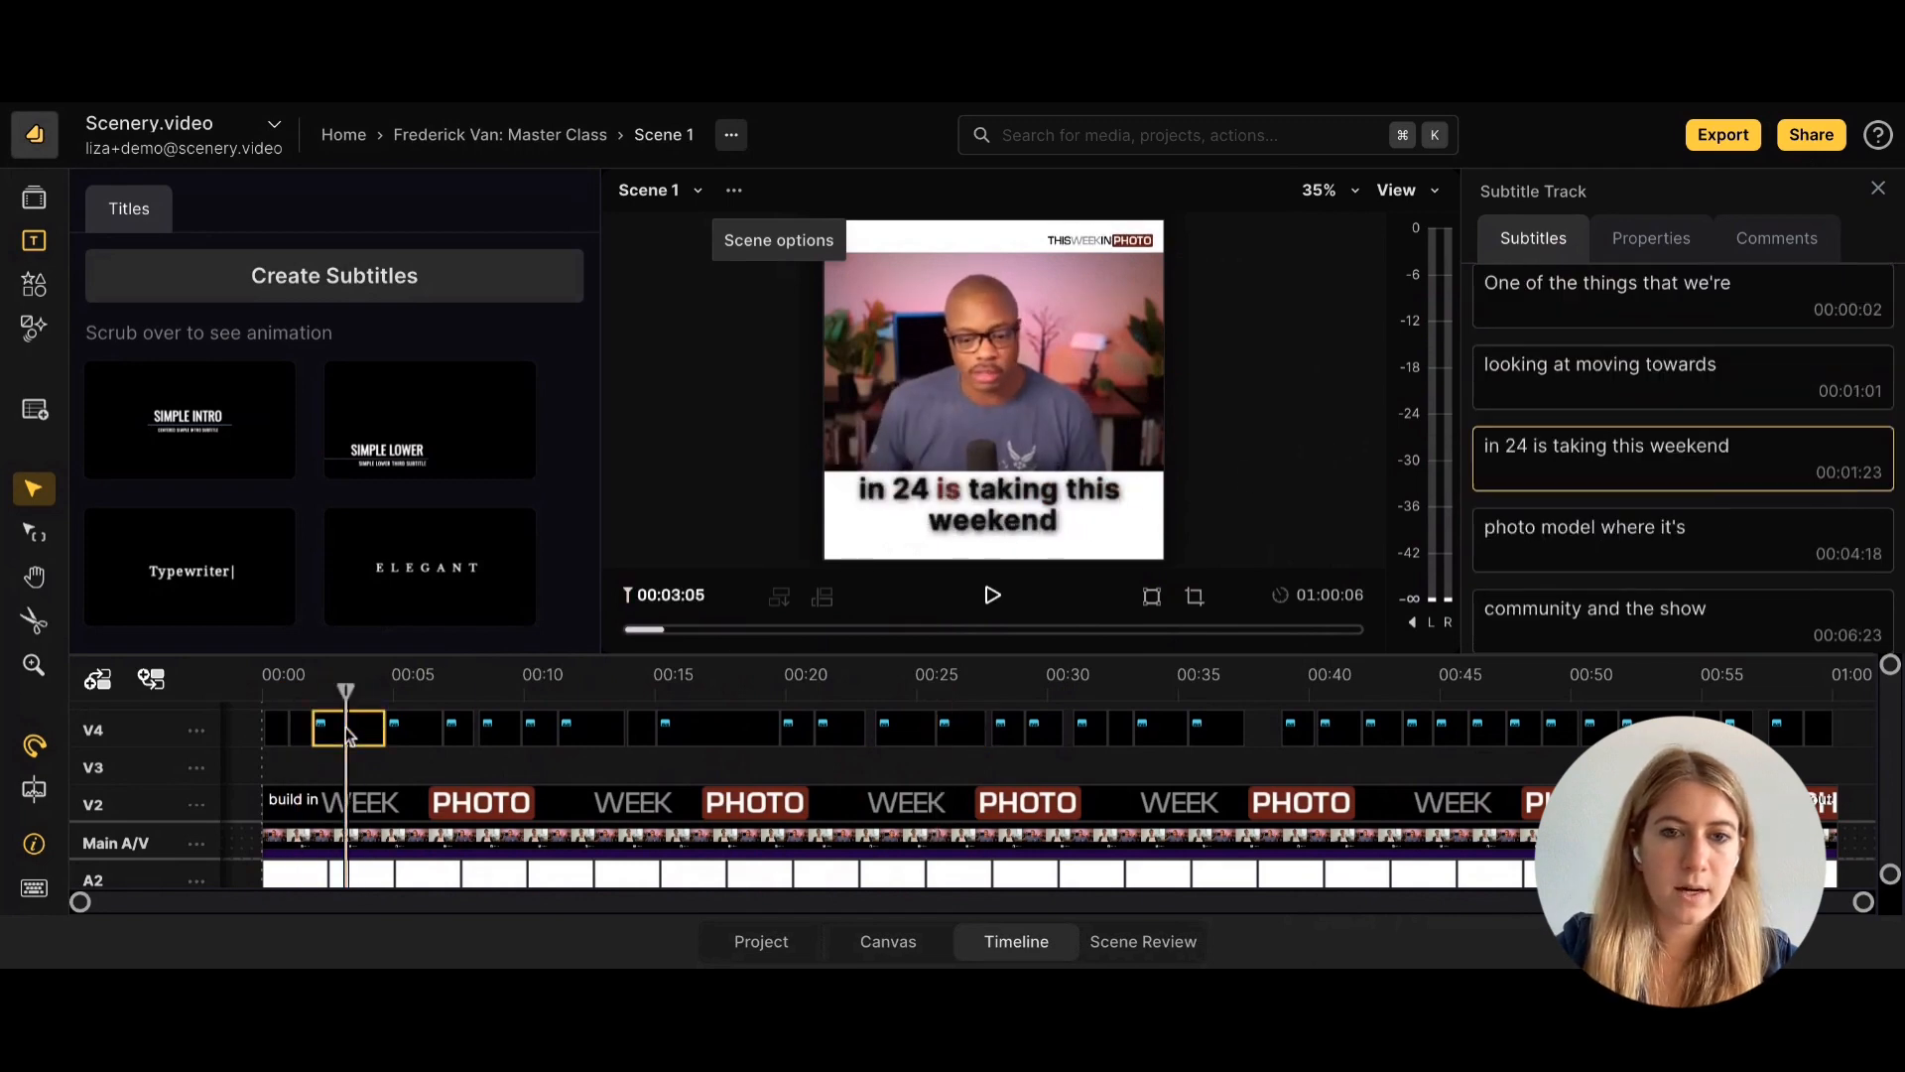
{"action": "key", "text": "Delete"}
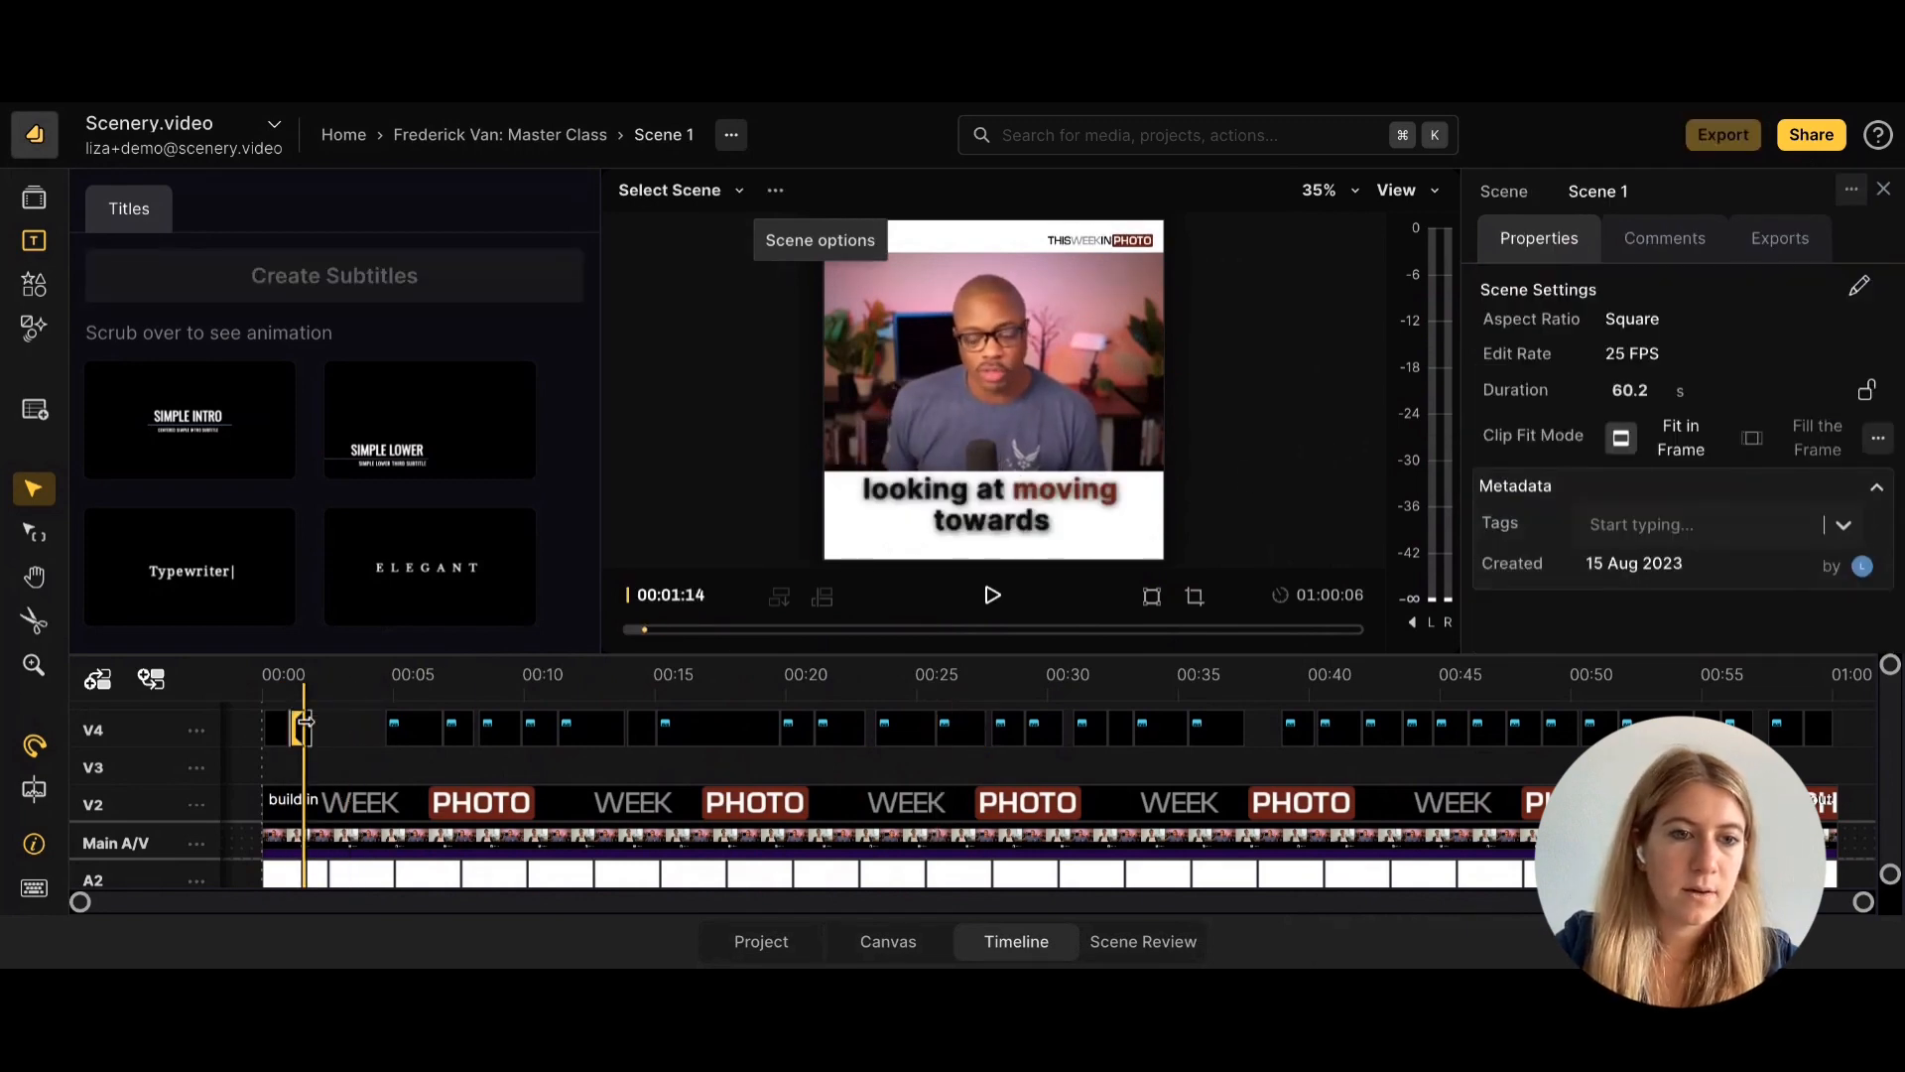
{"action": "scroll", "coordinate": [302, 719], "scroll_direction": "up", "scroll_amount": 5}
{"action": "left_click", "coordinate": [316, 732]}
{"action": "key", "text": "Delete"}
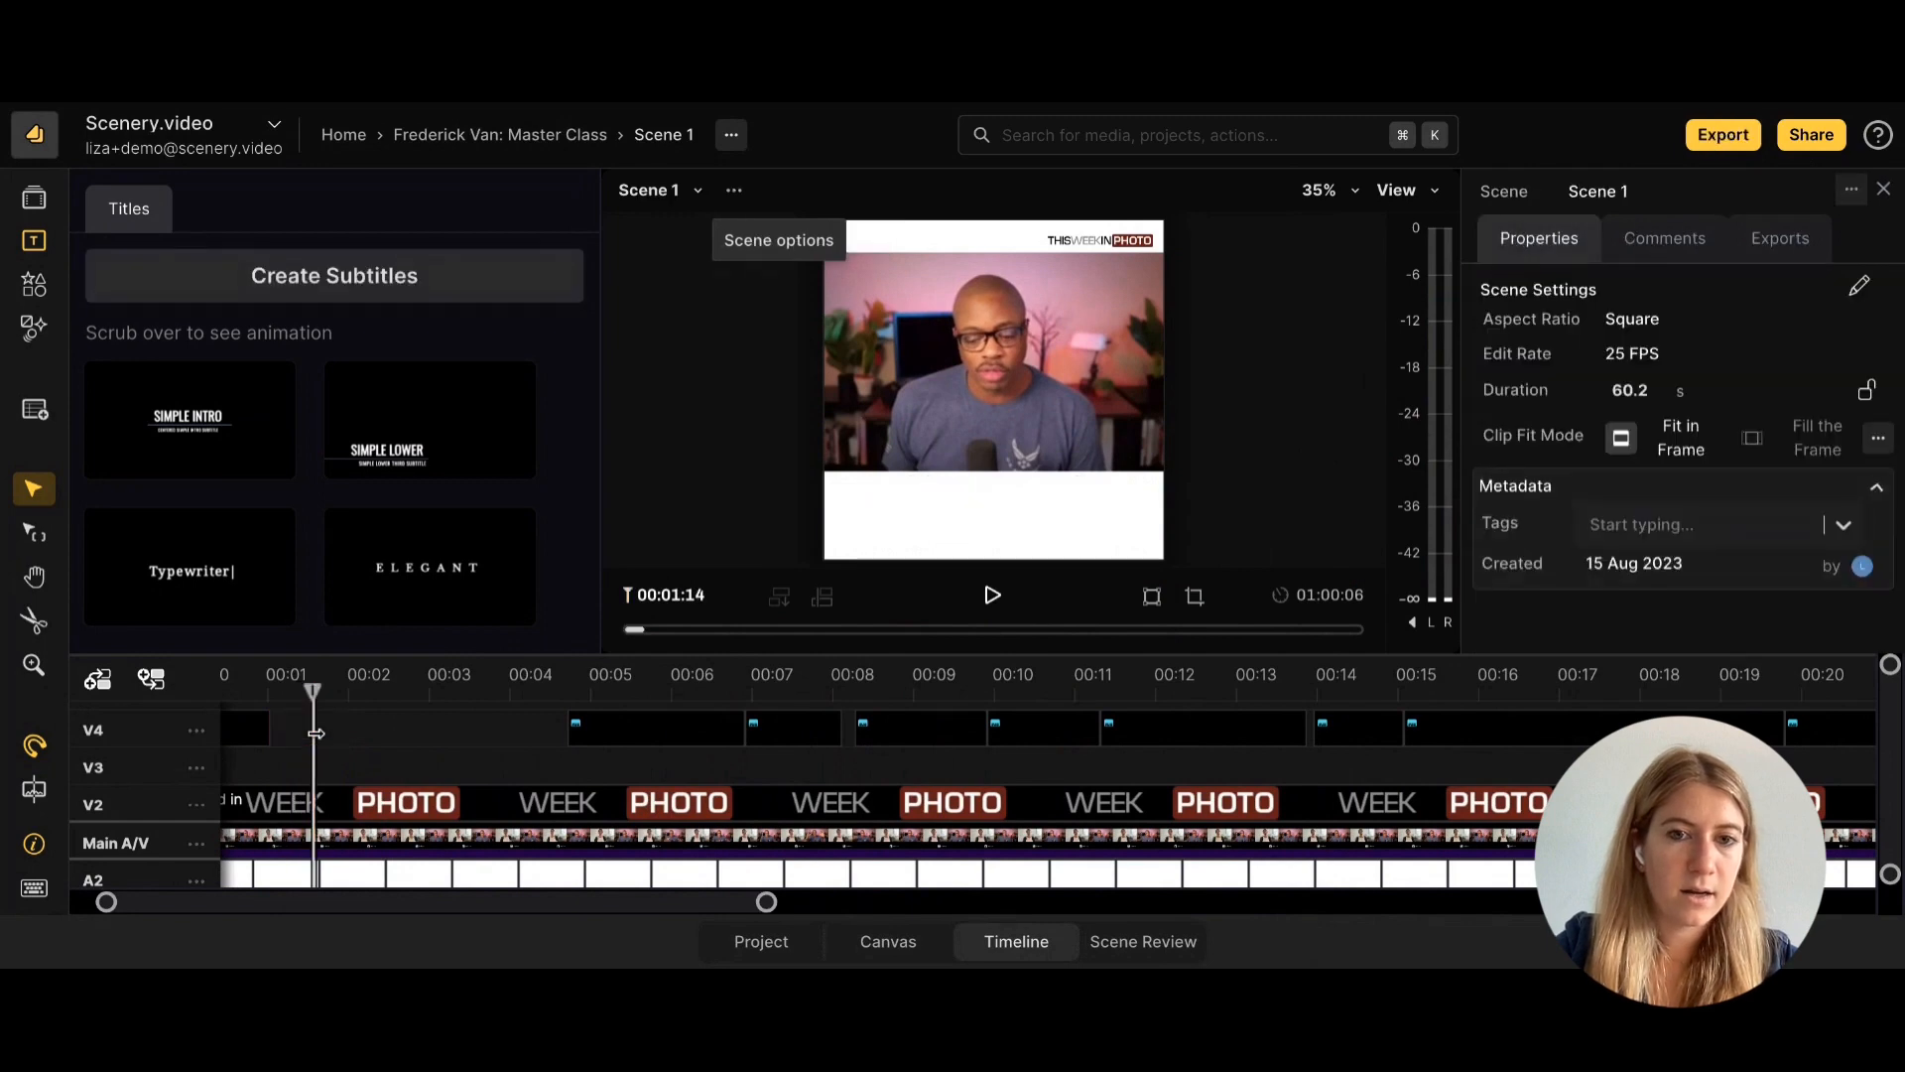
{"action": "scroll", "coordinate": [316, 732], "scroll_direction": "left", "scroll_amount": 2}
{"action": "left_click", "coordinate": [314, 732]}
{"action": "key", "text": "Delete"}
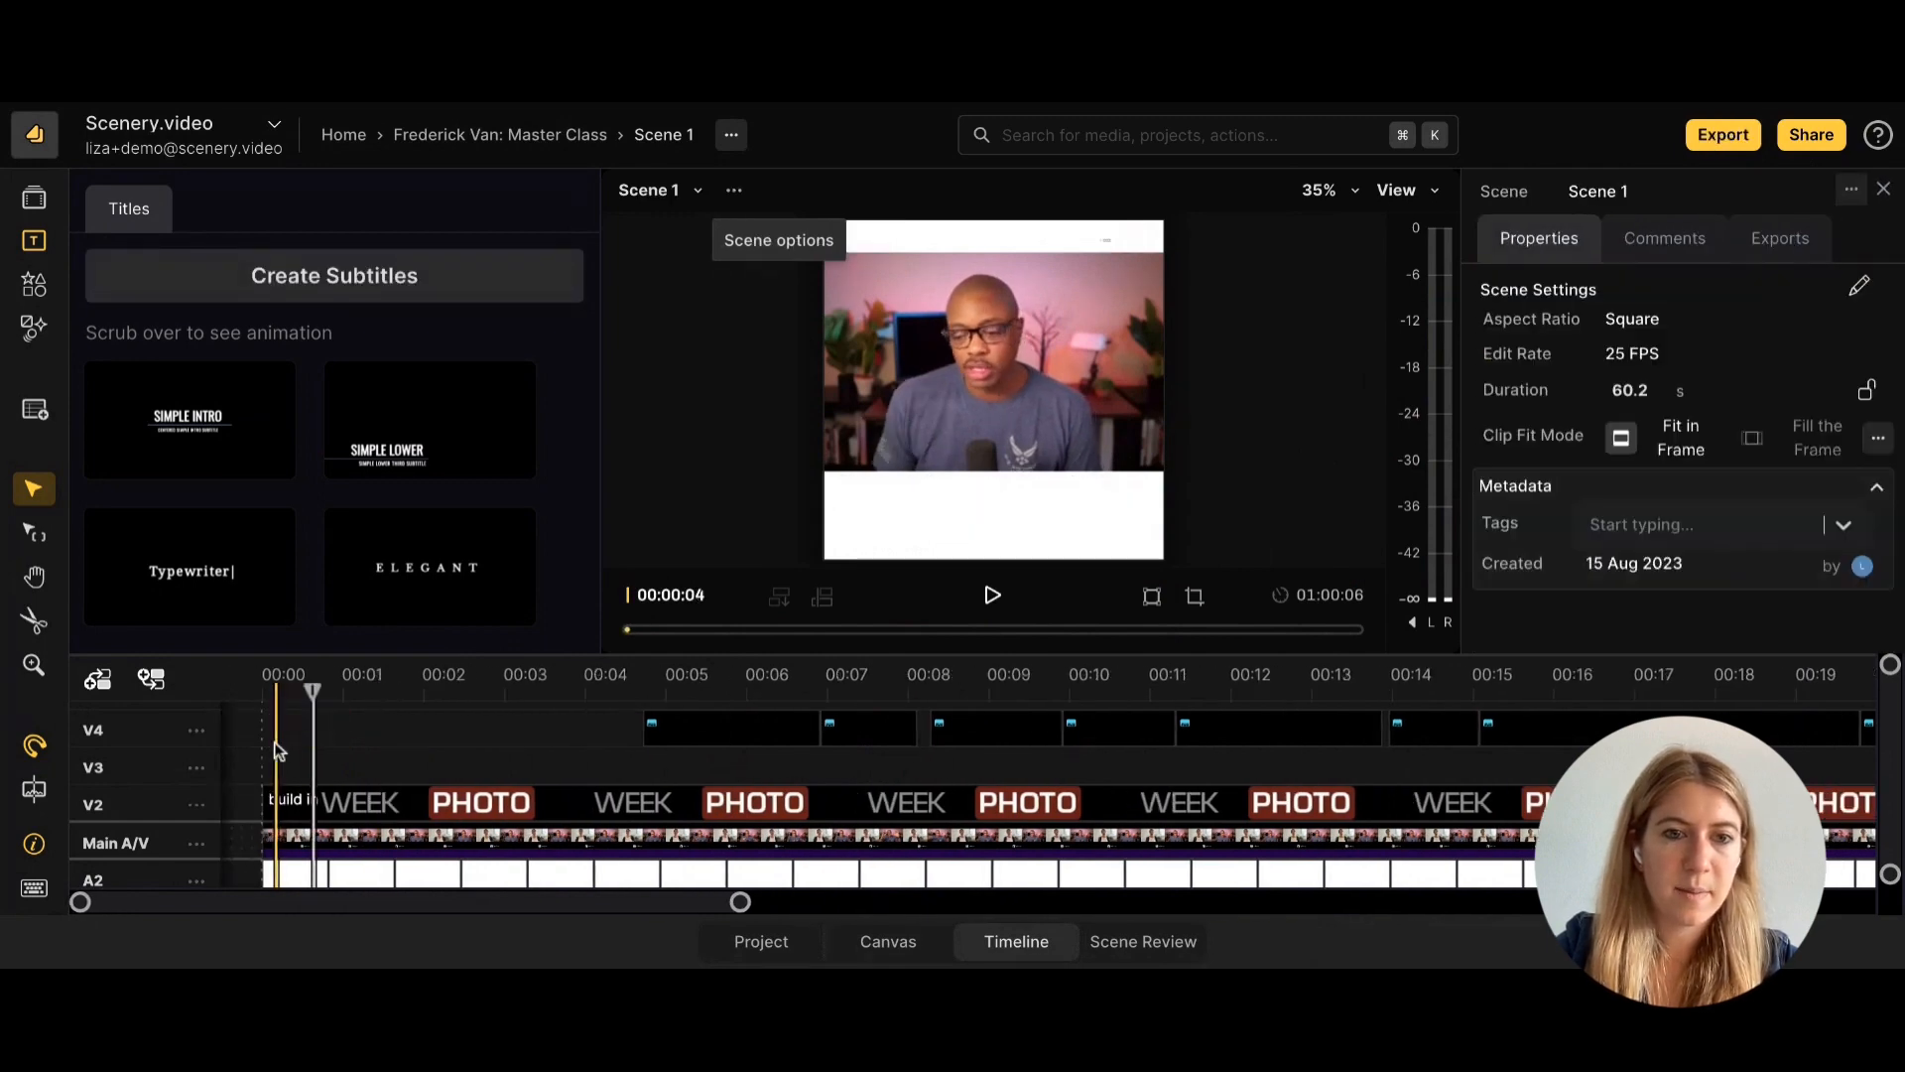
Add the SIMPLE LOWER lower-third title and select it in the preview.
{"action": "left_click", "coordinate": [437, 459]}
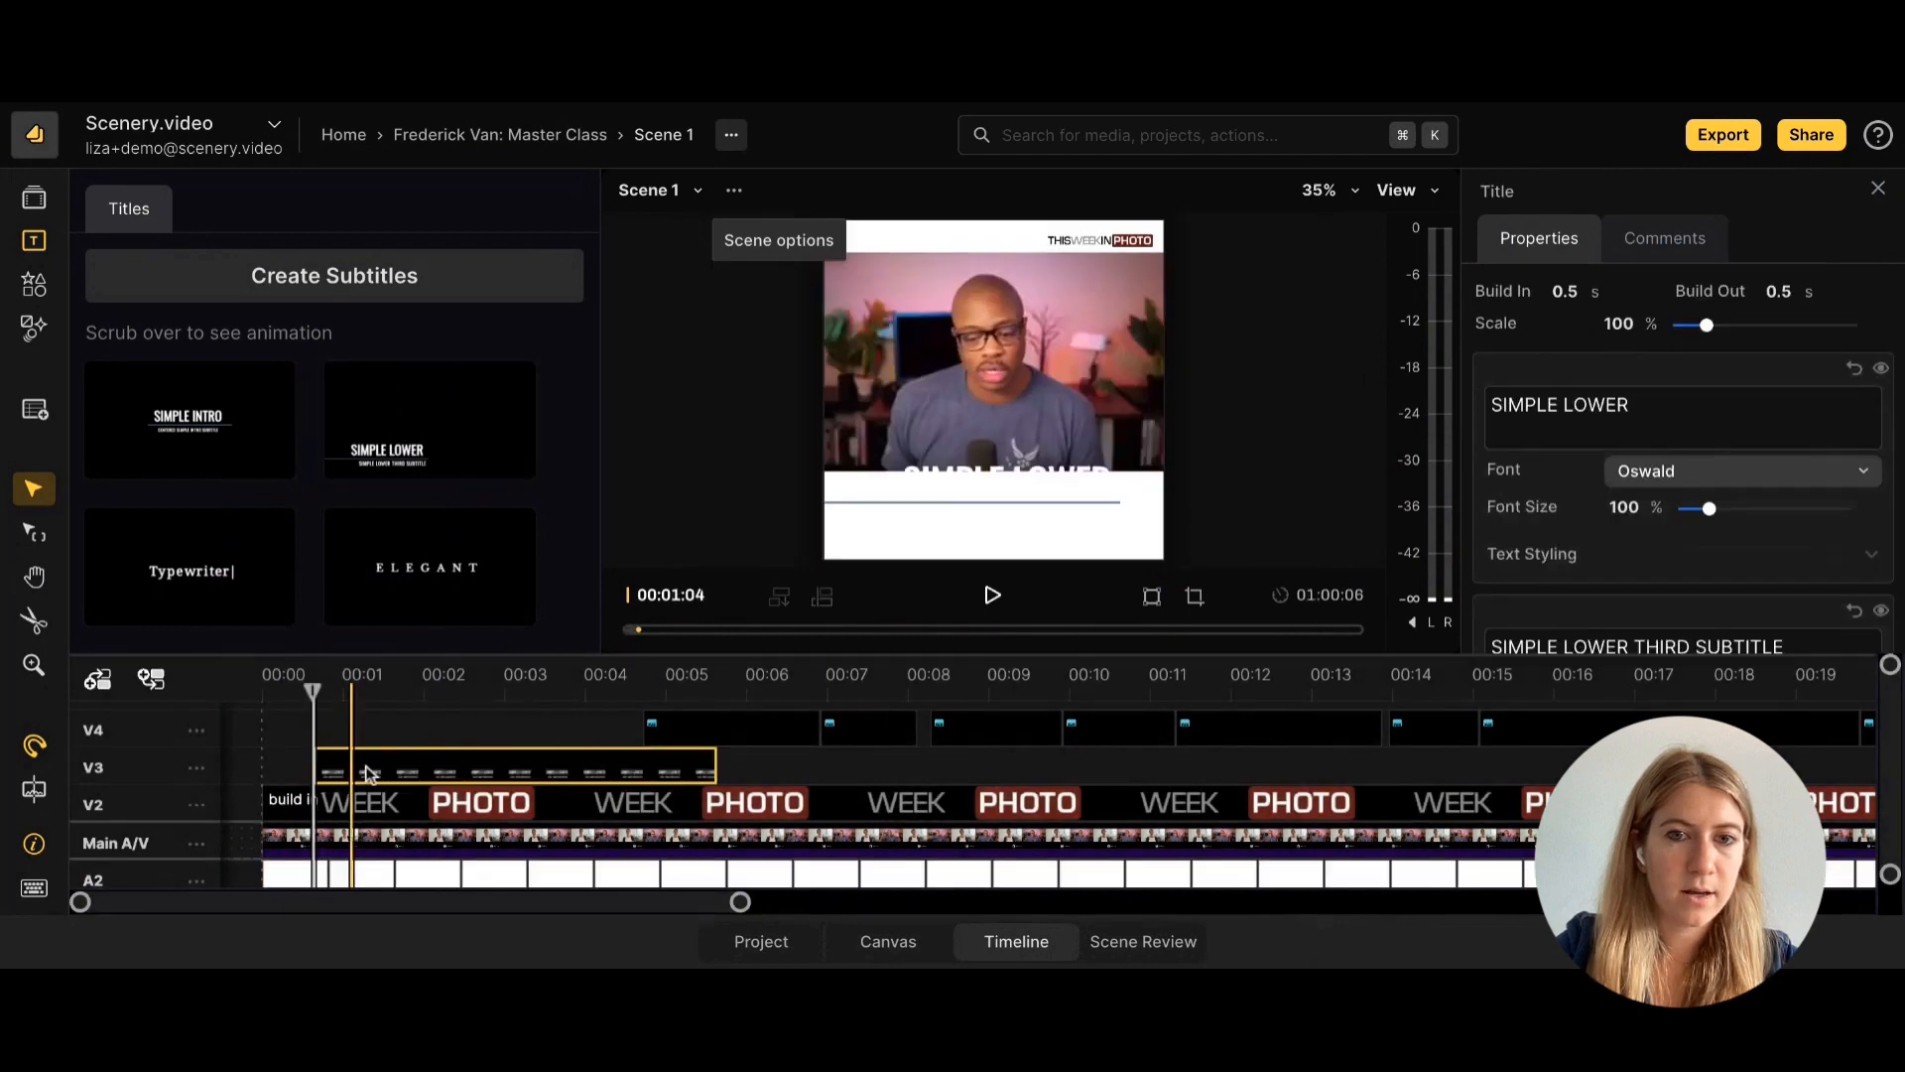
{"action": "left_click", "coordinate": [1042, 482]}
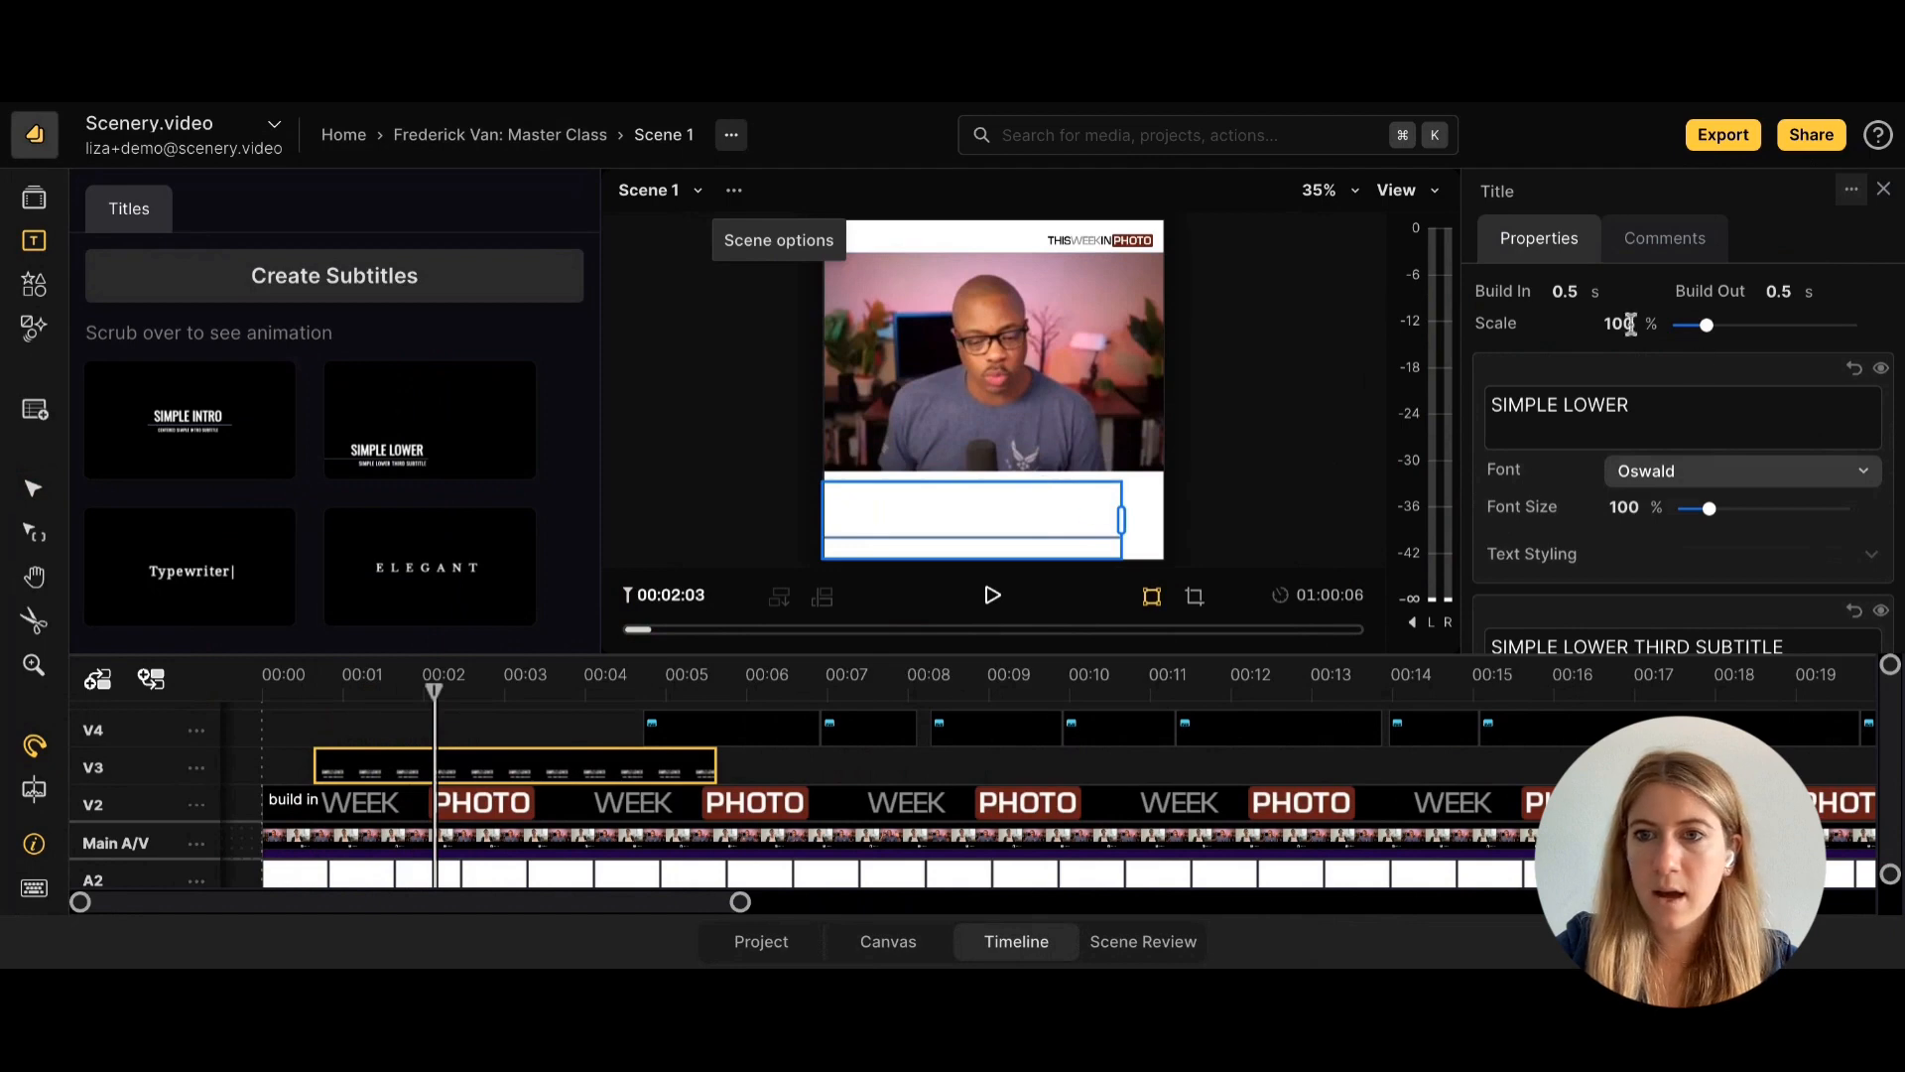
{"action": "left_click", "coordinate": [1585, 556]}
{"action": "scroll", "coordinate": [1585, 566], "scroll_direction": "down", "scroll_amount": 2}
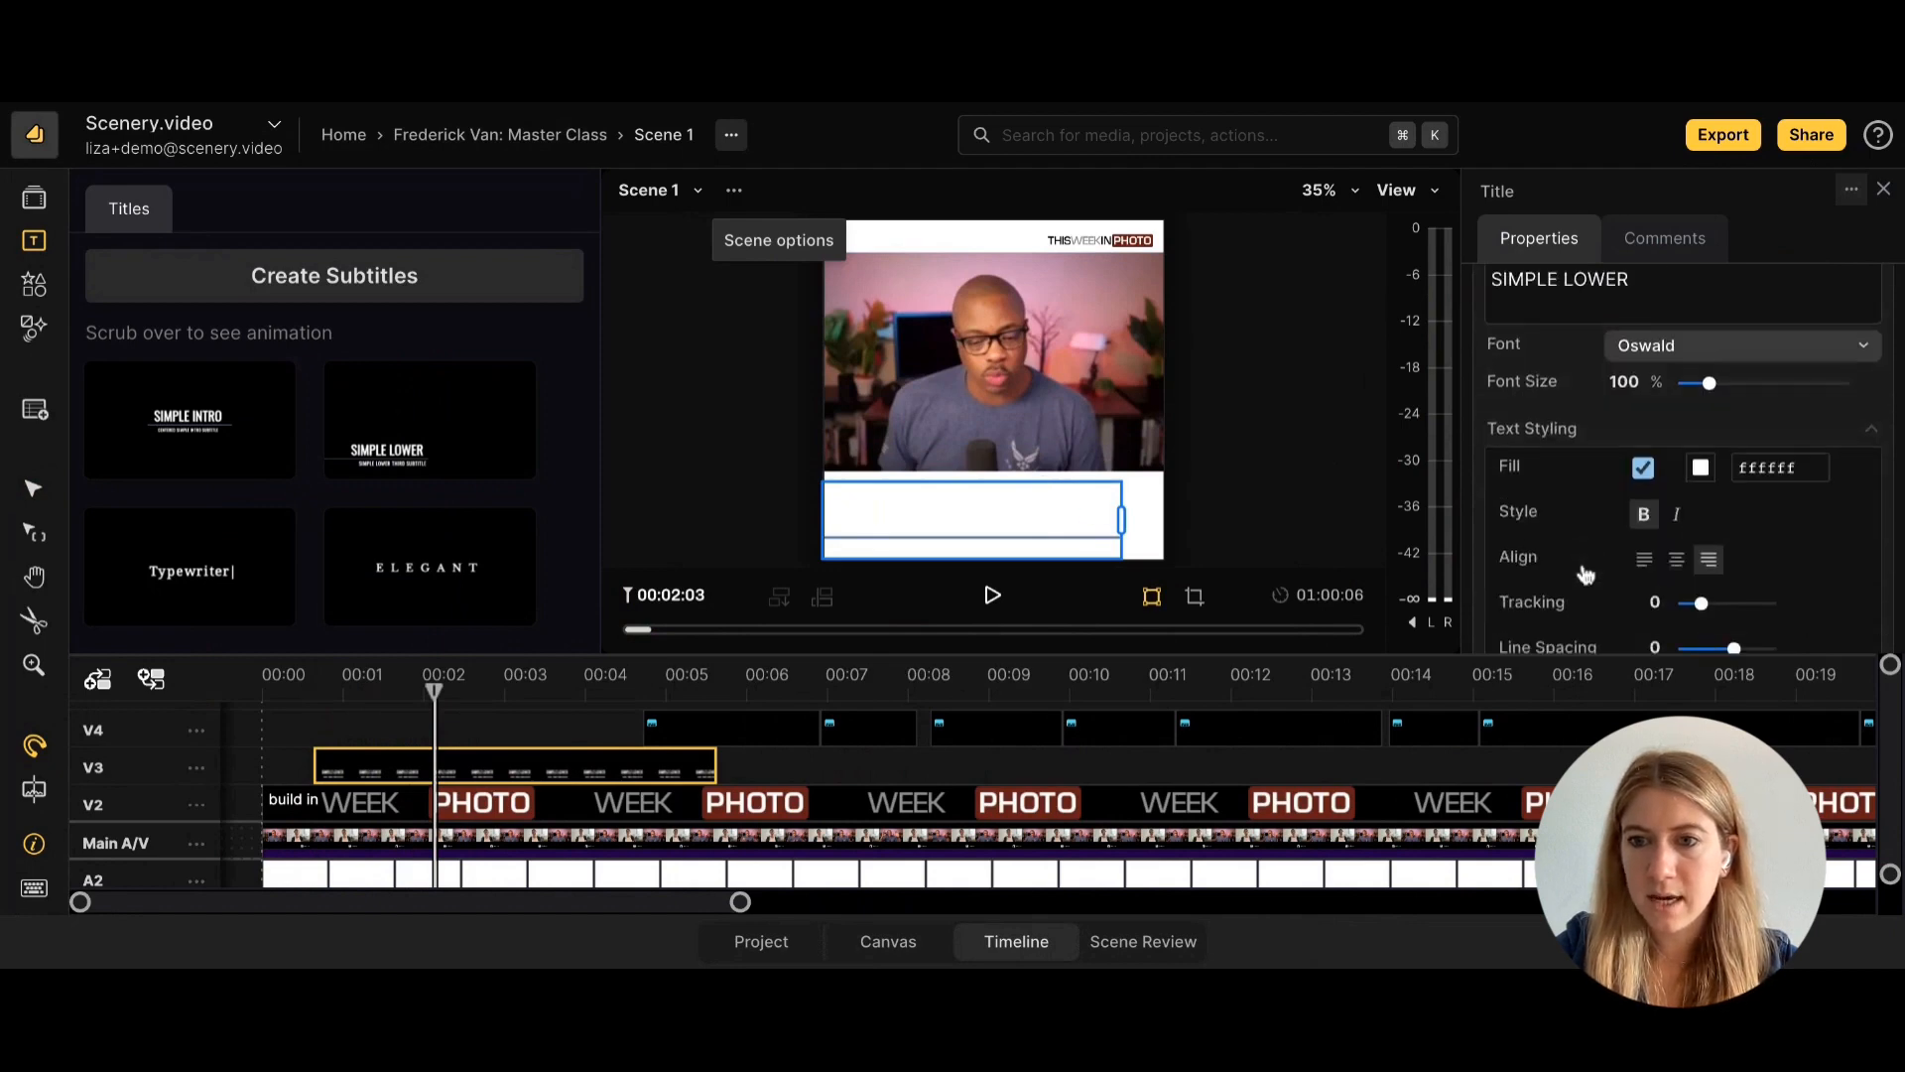
Colour the SIMPLE LOWER title text dark red 6b2119.
{"action": "left_click", "coordinate": [1701, 420]}
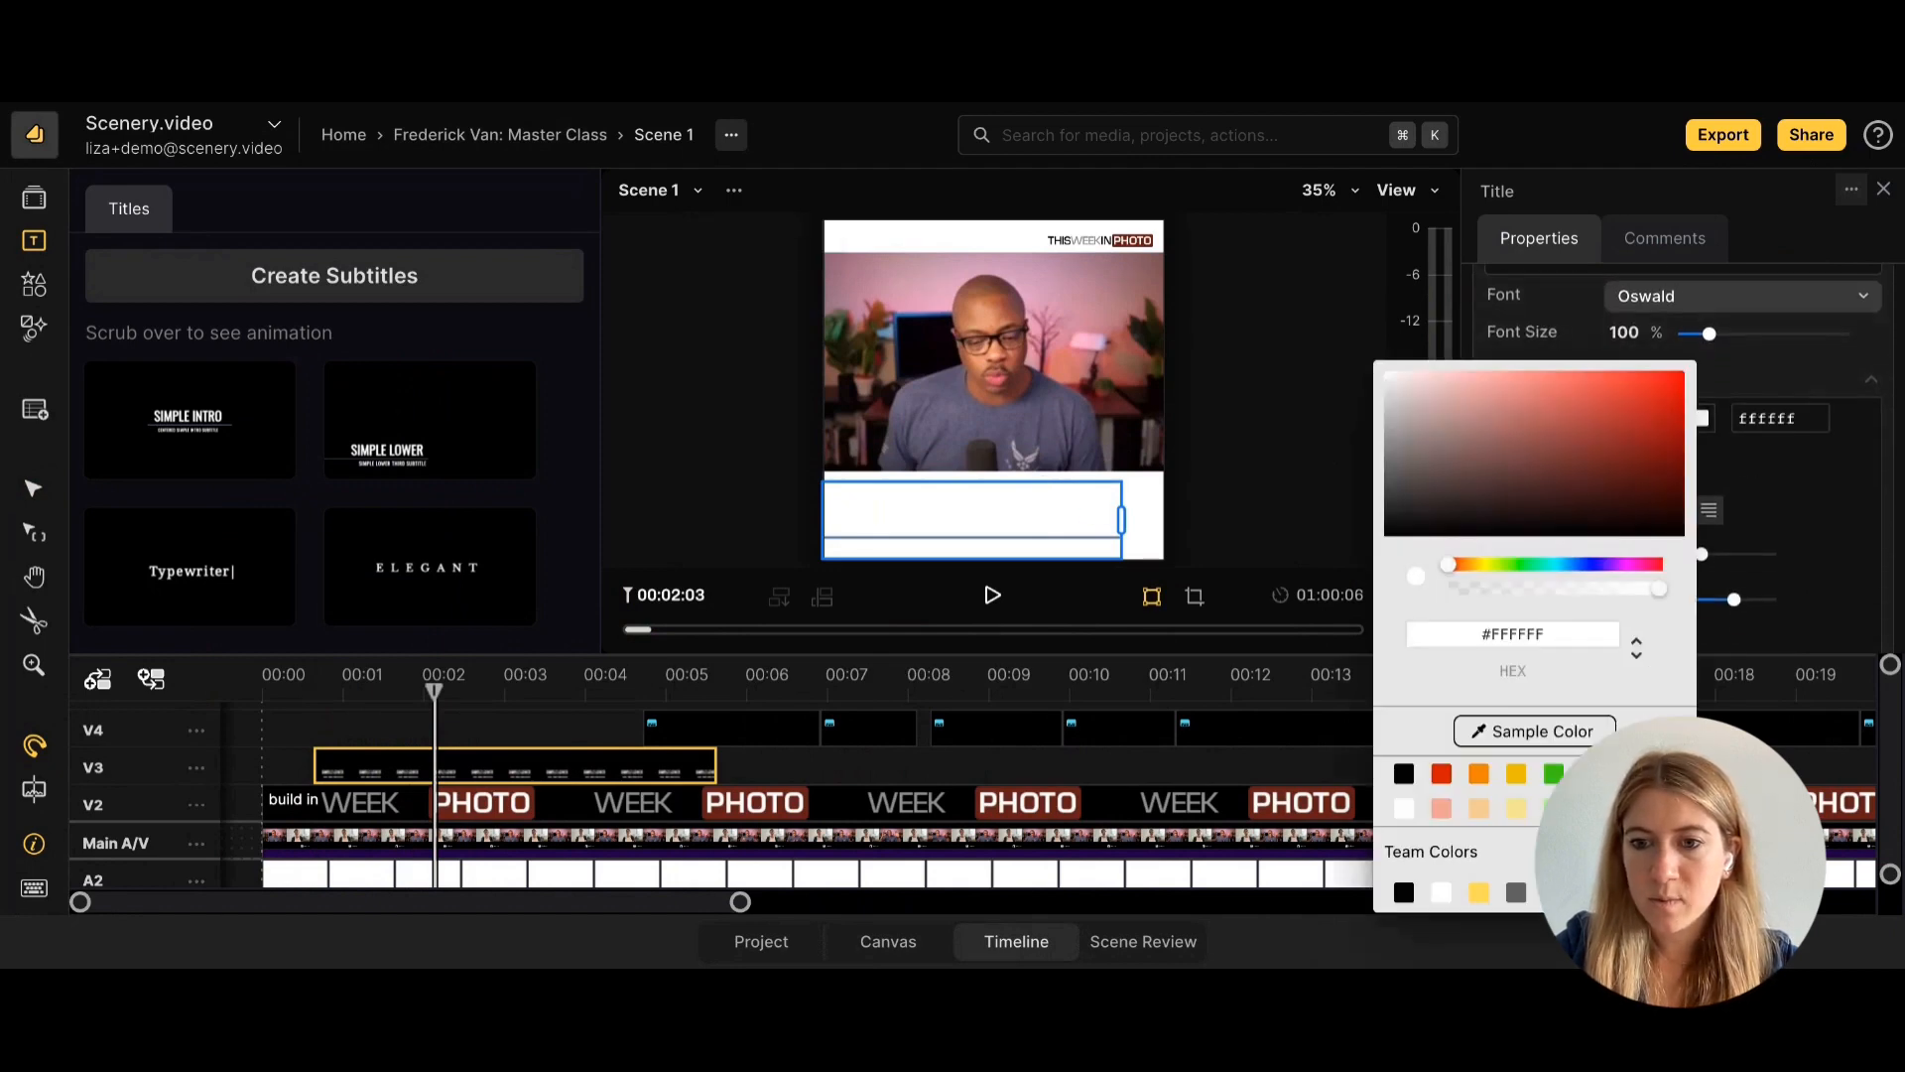
{"action": "left_click", "coordinate": [1615, 468]}
{"action": "left_click", "coordinate": [1812, 497]}
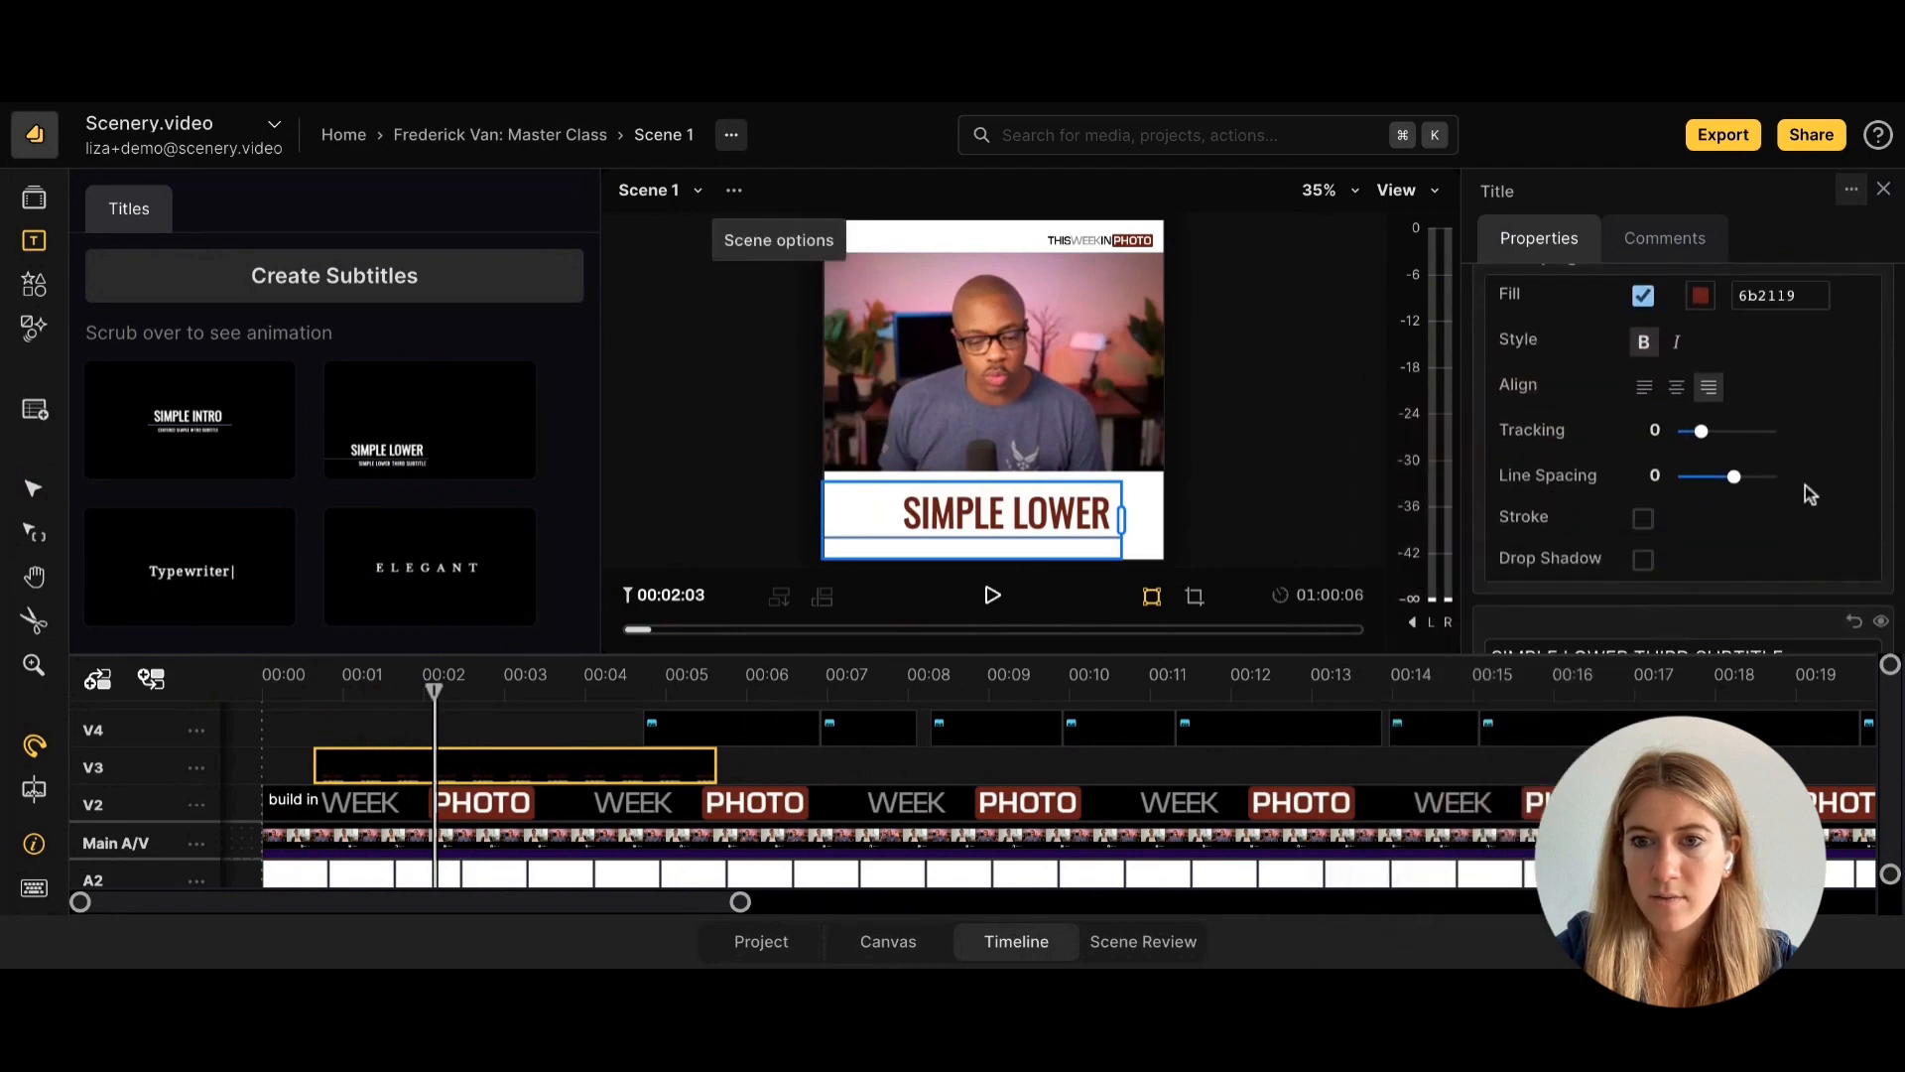
{"action": "scroll", "coordinate": [1809, 491], "scroll_direction": "down", "scroll_amount": 3}
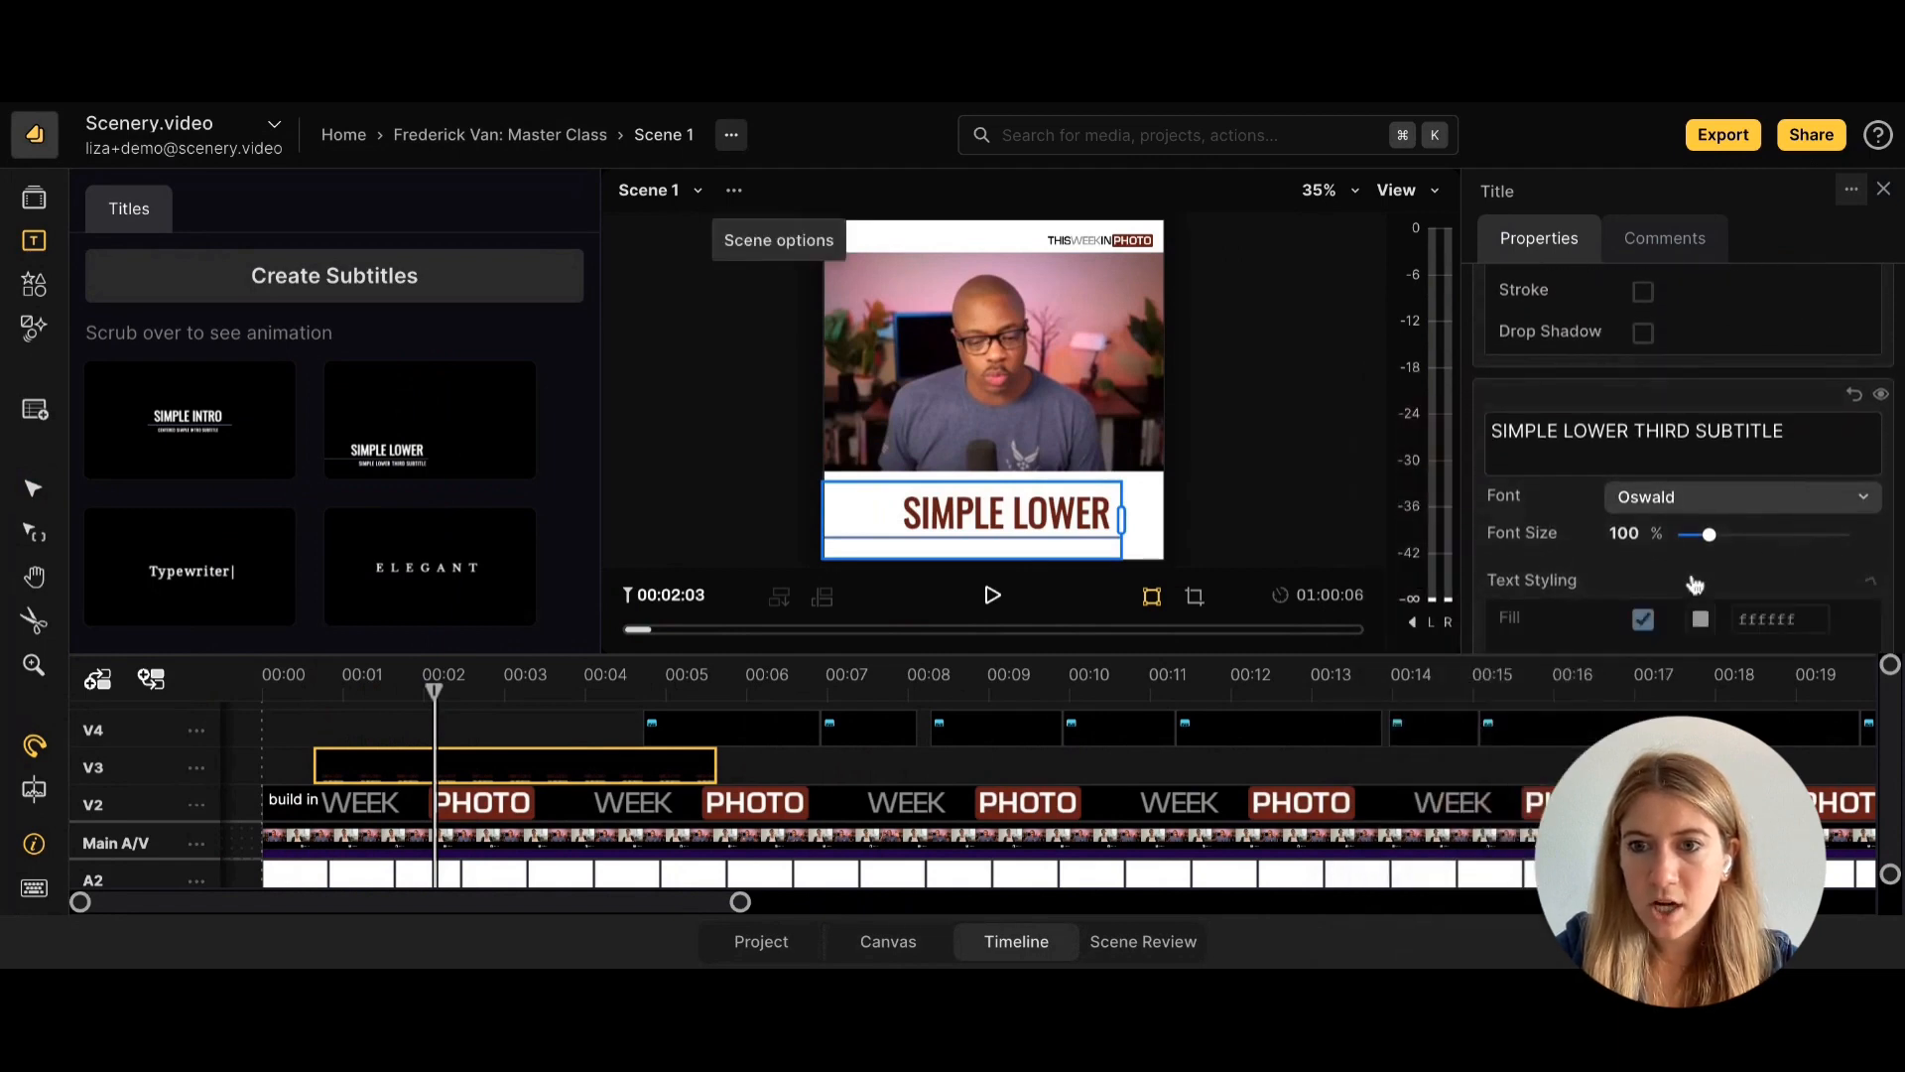
{"action": "scroll", "coordinate": [1695, 584], "scroll_direction": "down", "scroll_amount": 2}
{"action": "scroll", "coordinate": [1692, 583], "scroll_direction": "up", "scroll_amount": 2}
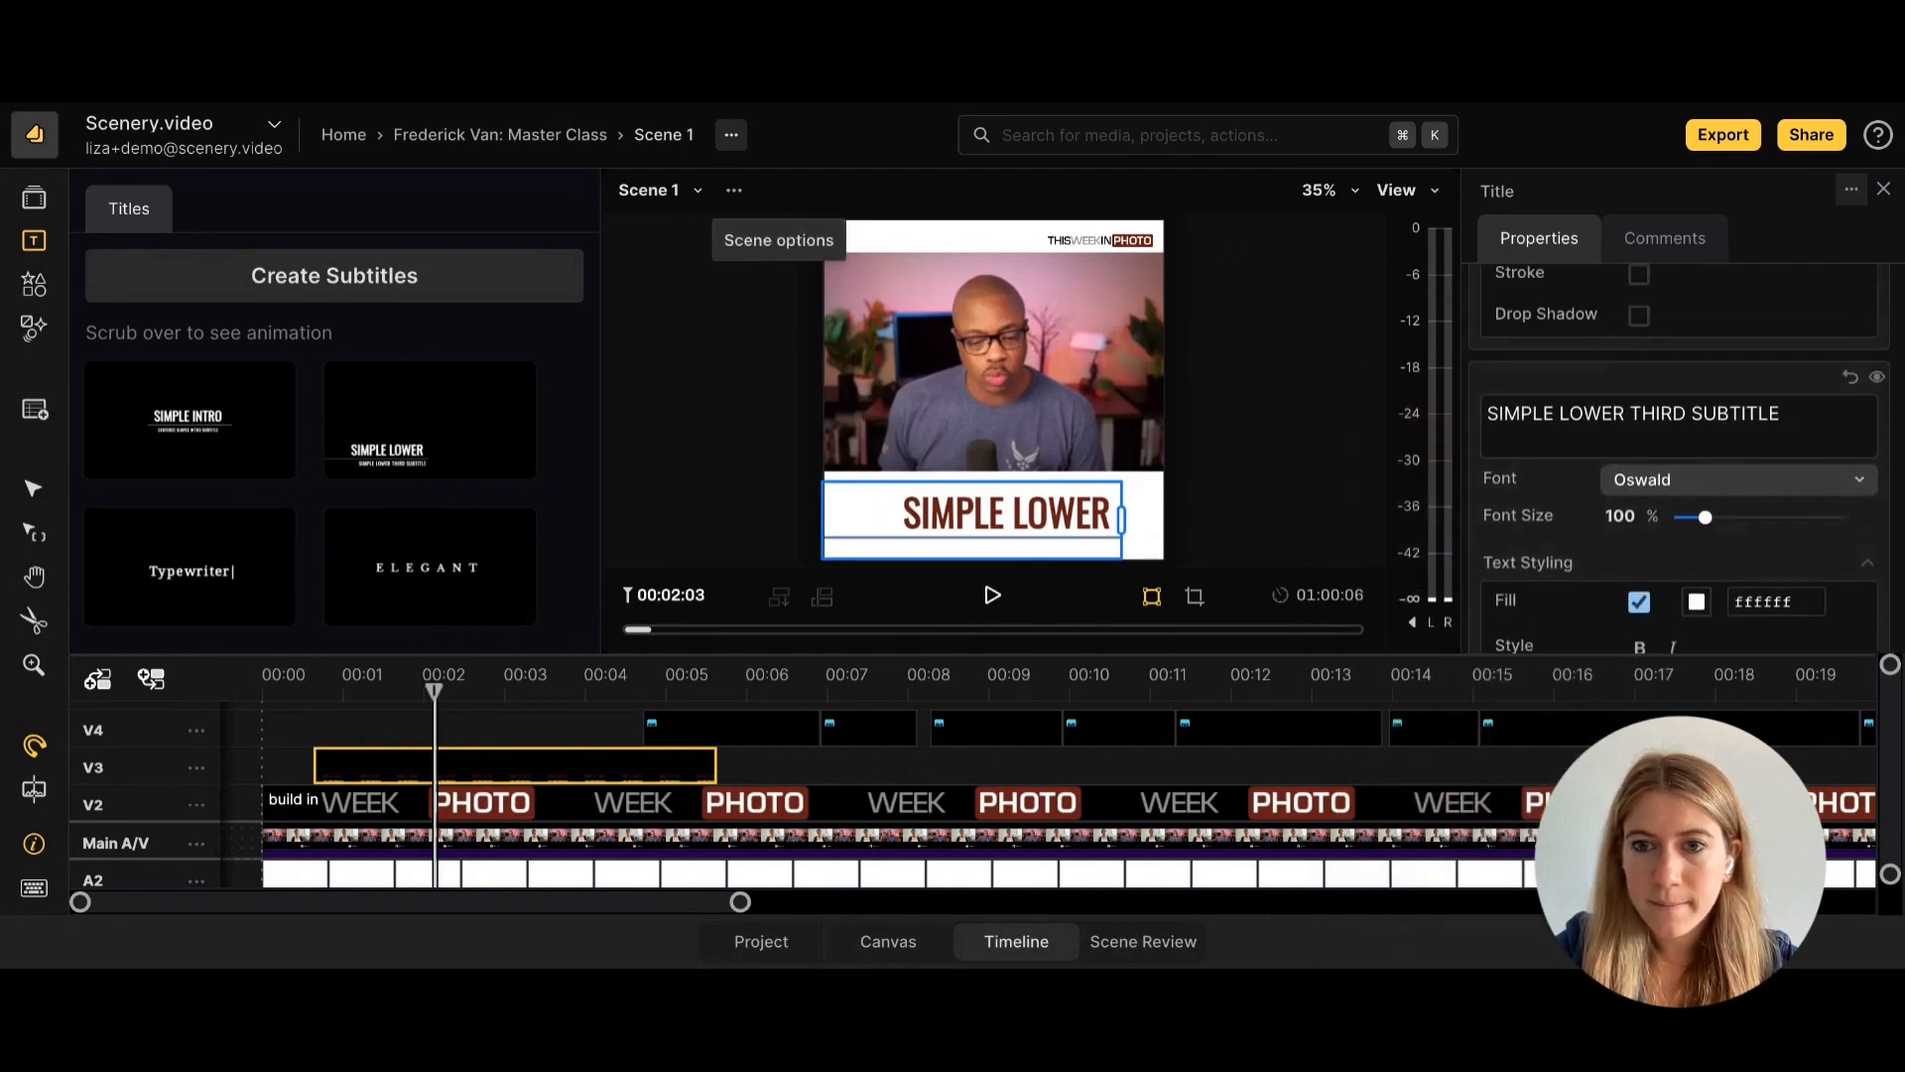
{"action": "scroll", "coordinate": [1677, 457], "scroll_direction": "up", "scroll_amount": 5}
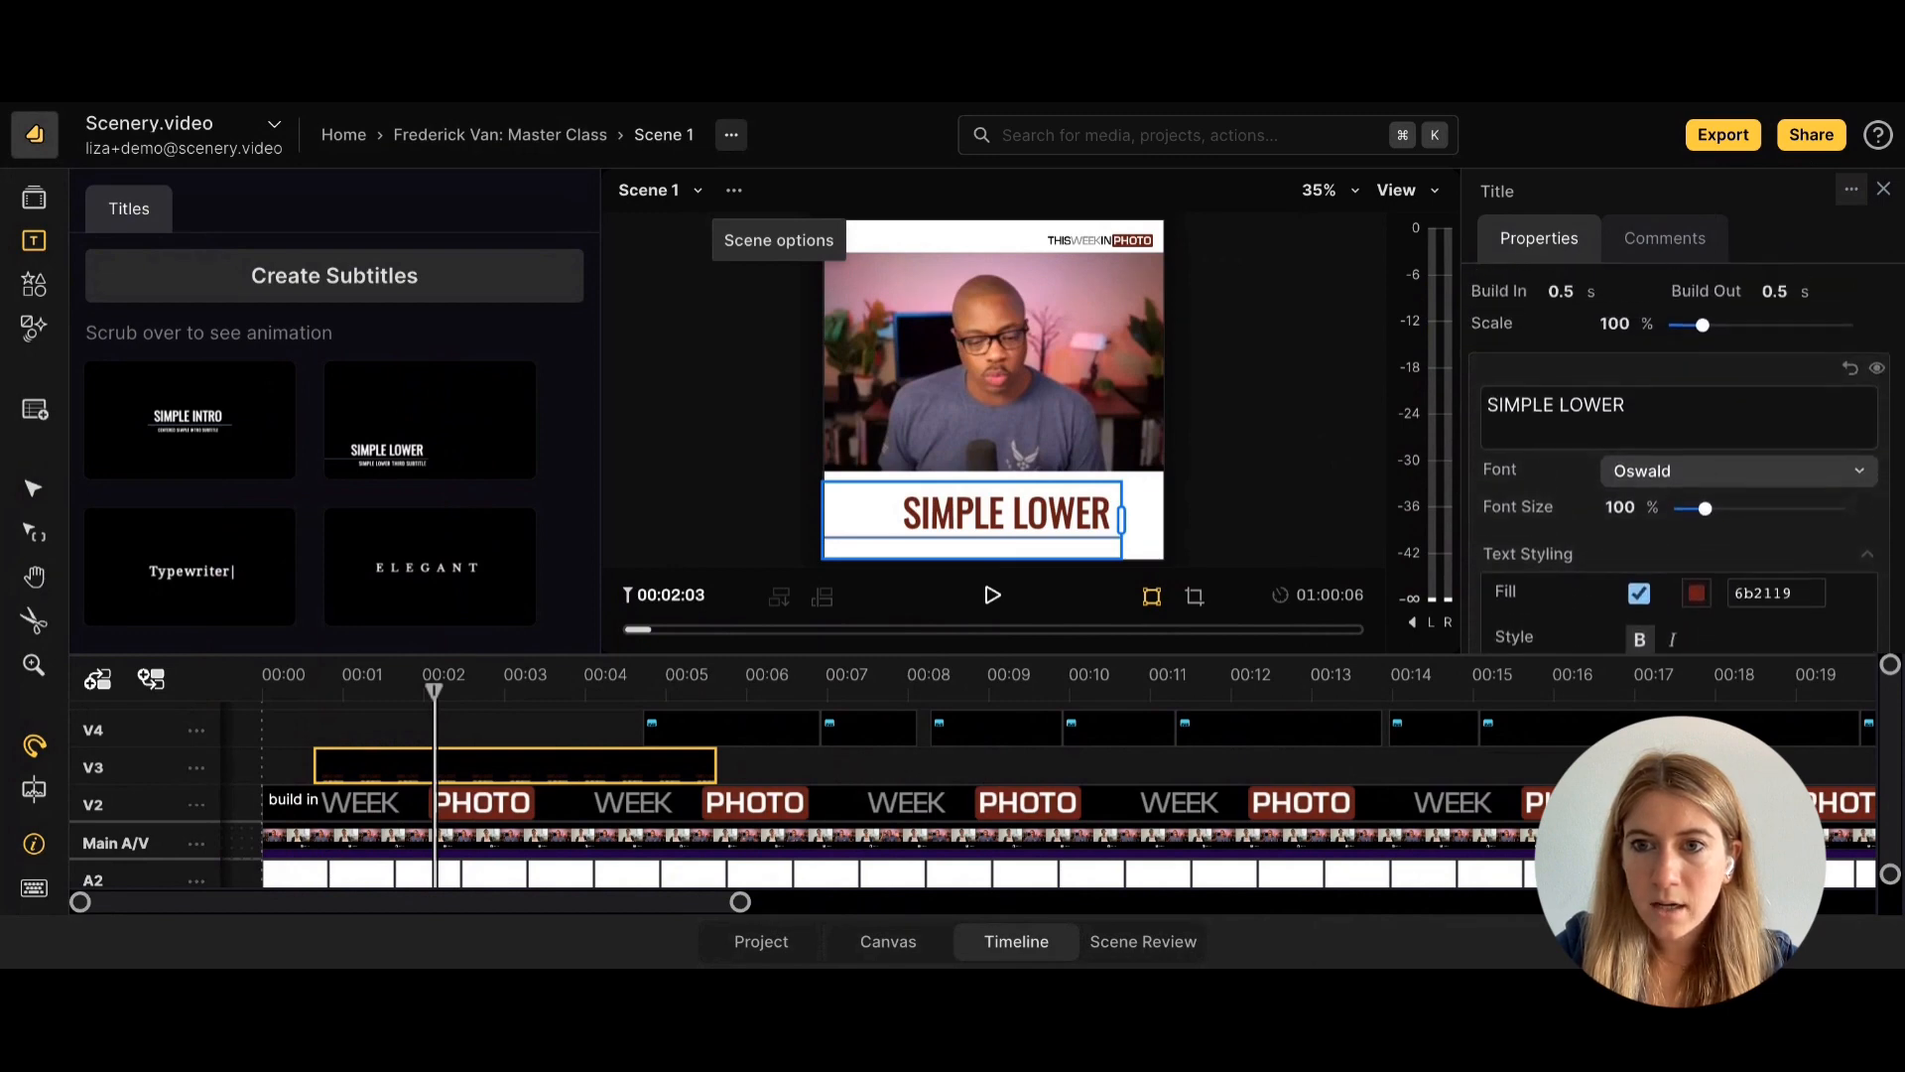
{"action": "scroll", "coordinate": [1703, 596], "scroll_direction": "down", "scroll_amount": 5}
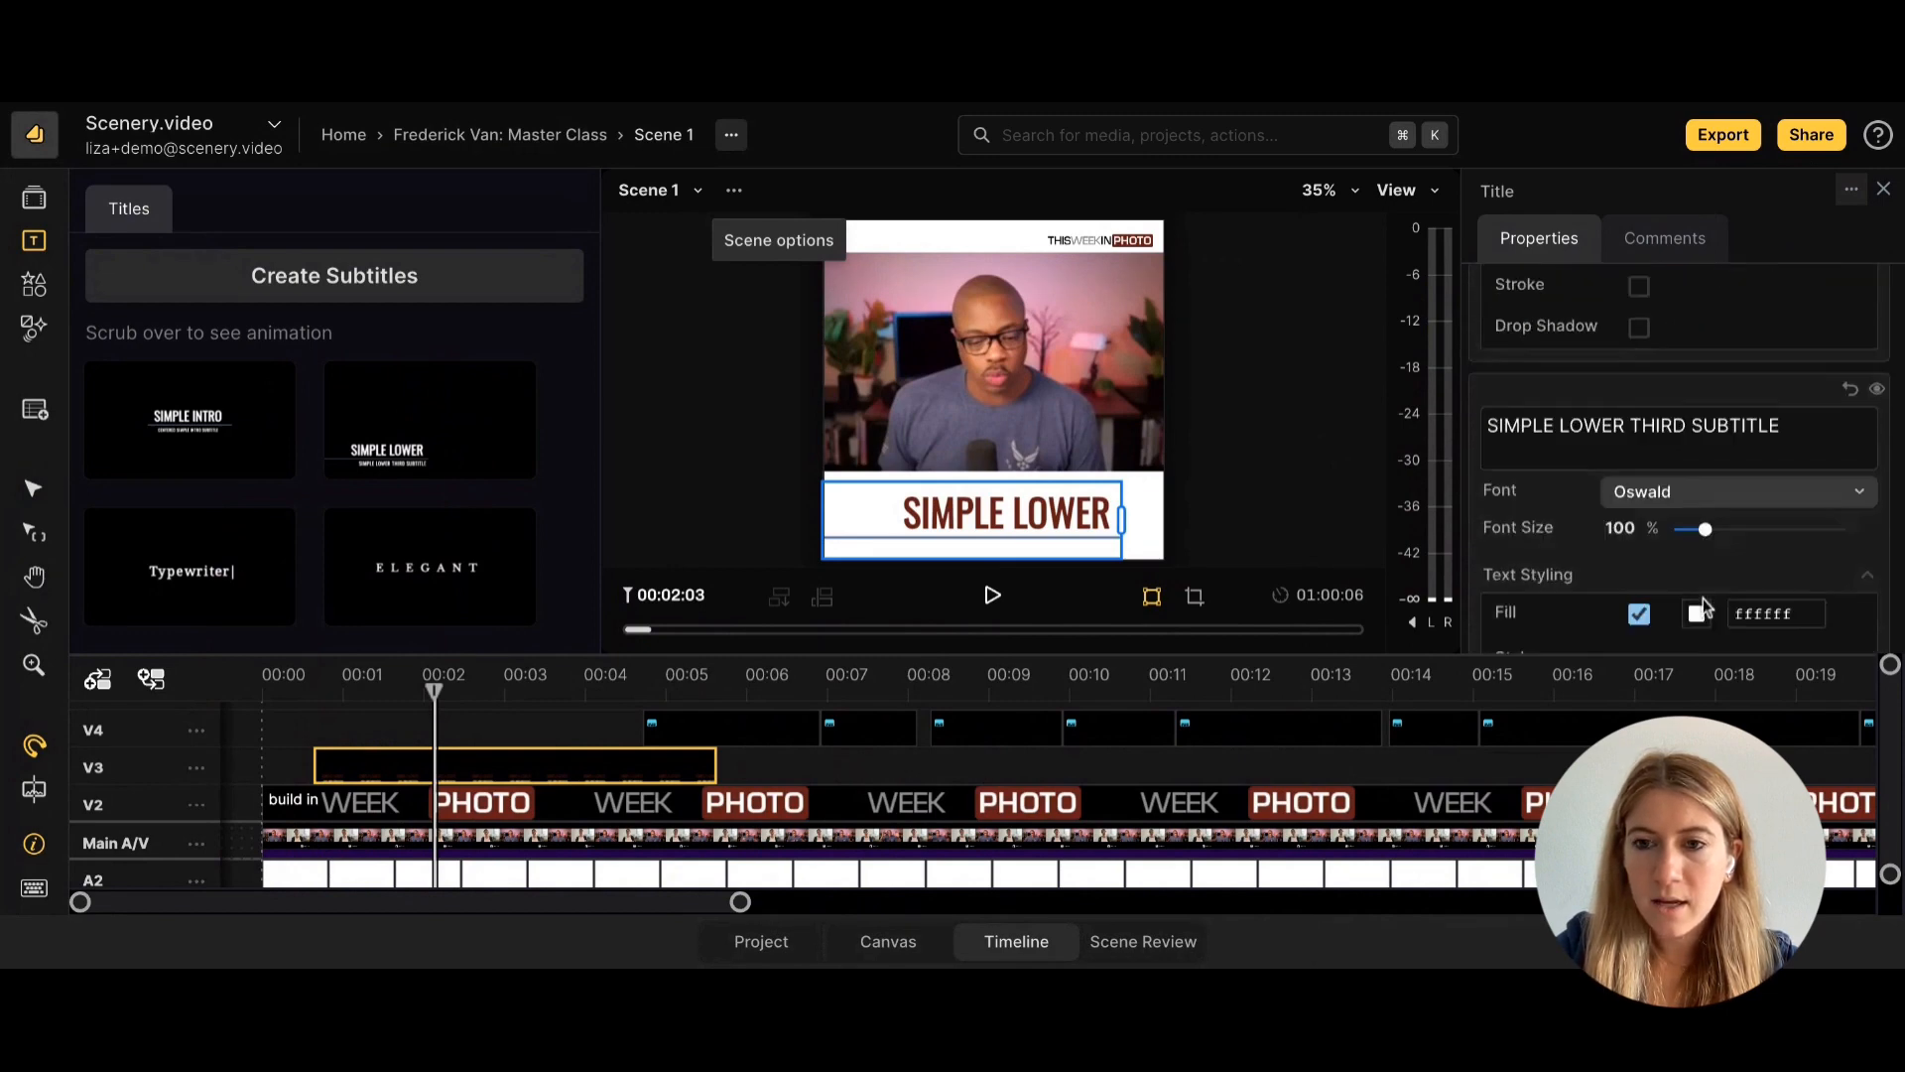
{"action": "scroll", "coordinate": [1703, 606], "scroll_direction": "down", "scroll_amount": 2}
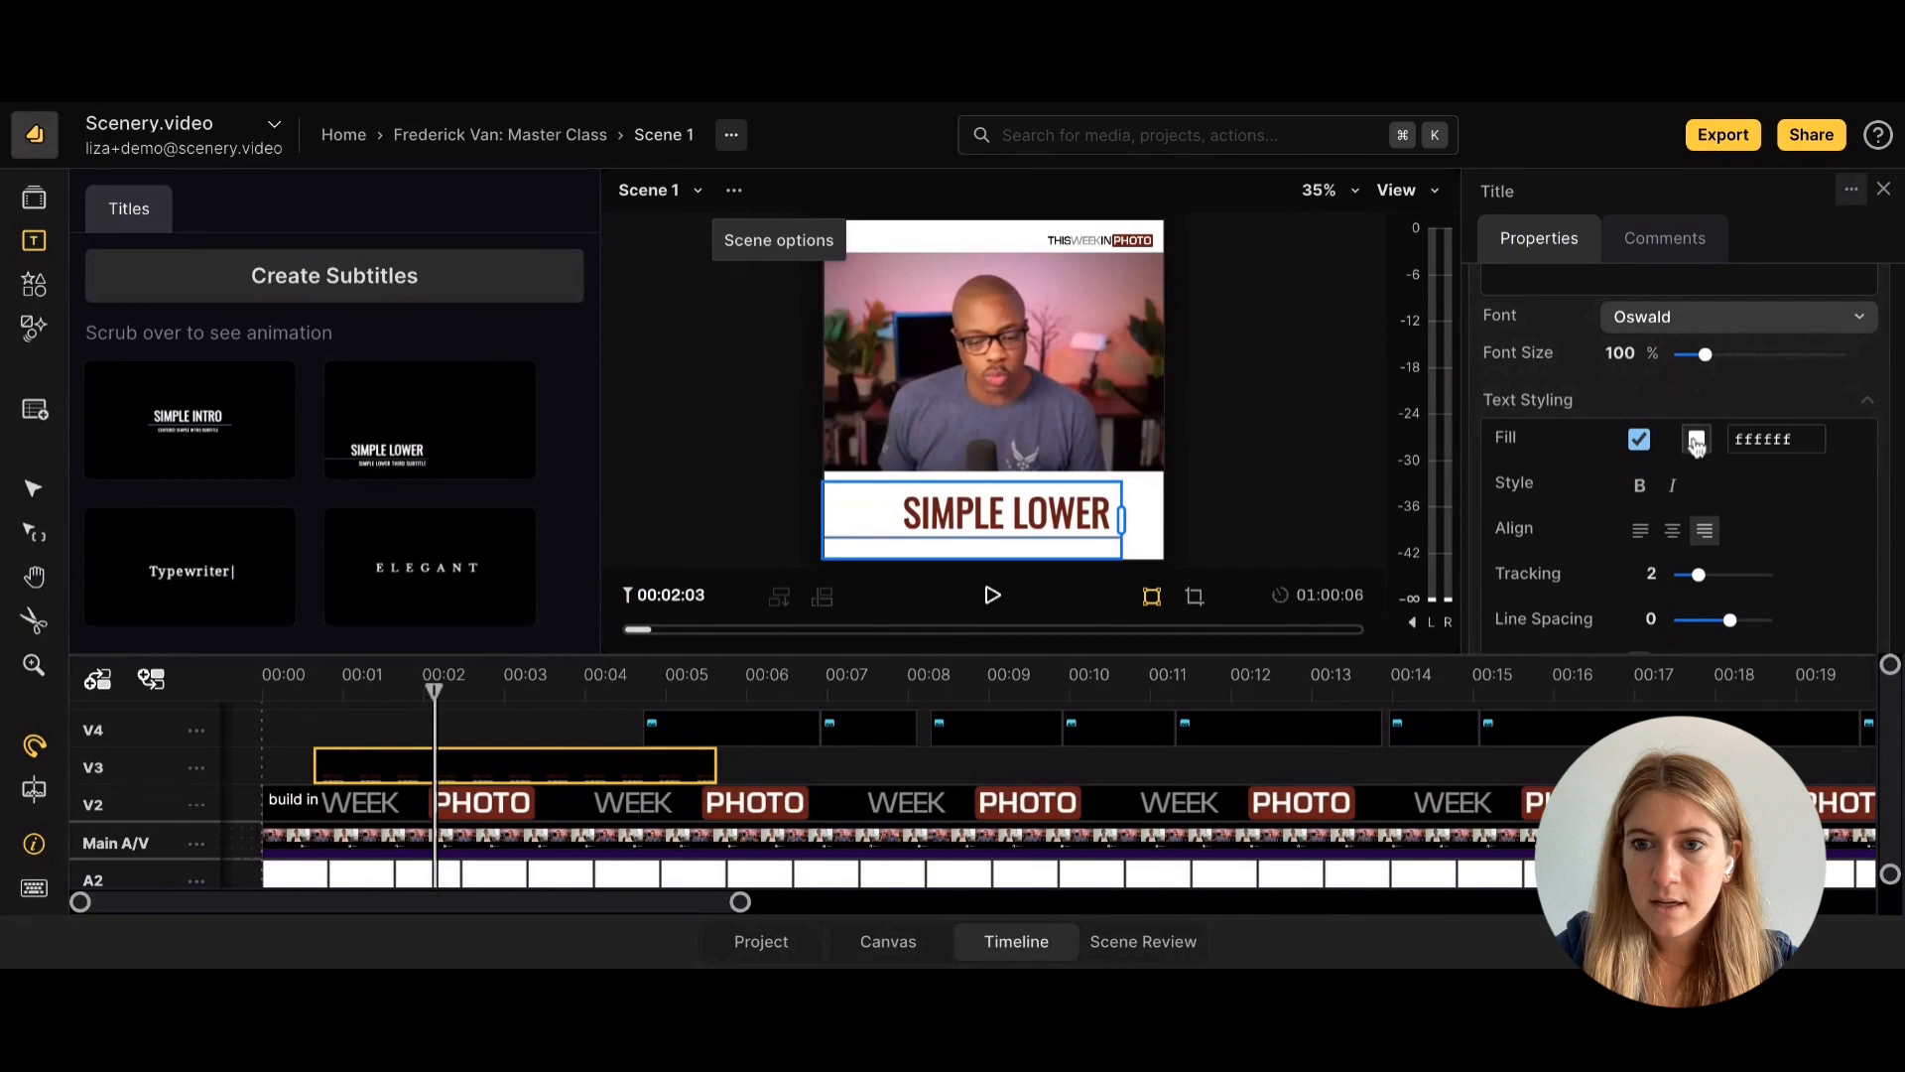
Turn off the fill on the lower-third's second line to hide it.
{"action": "left_click", "coordinate": [1697, 443]}
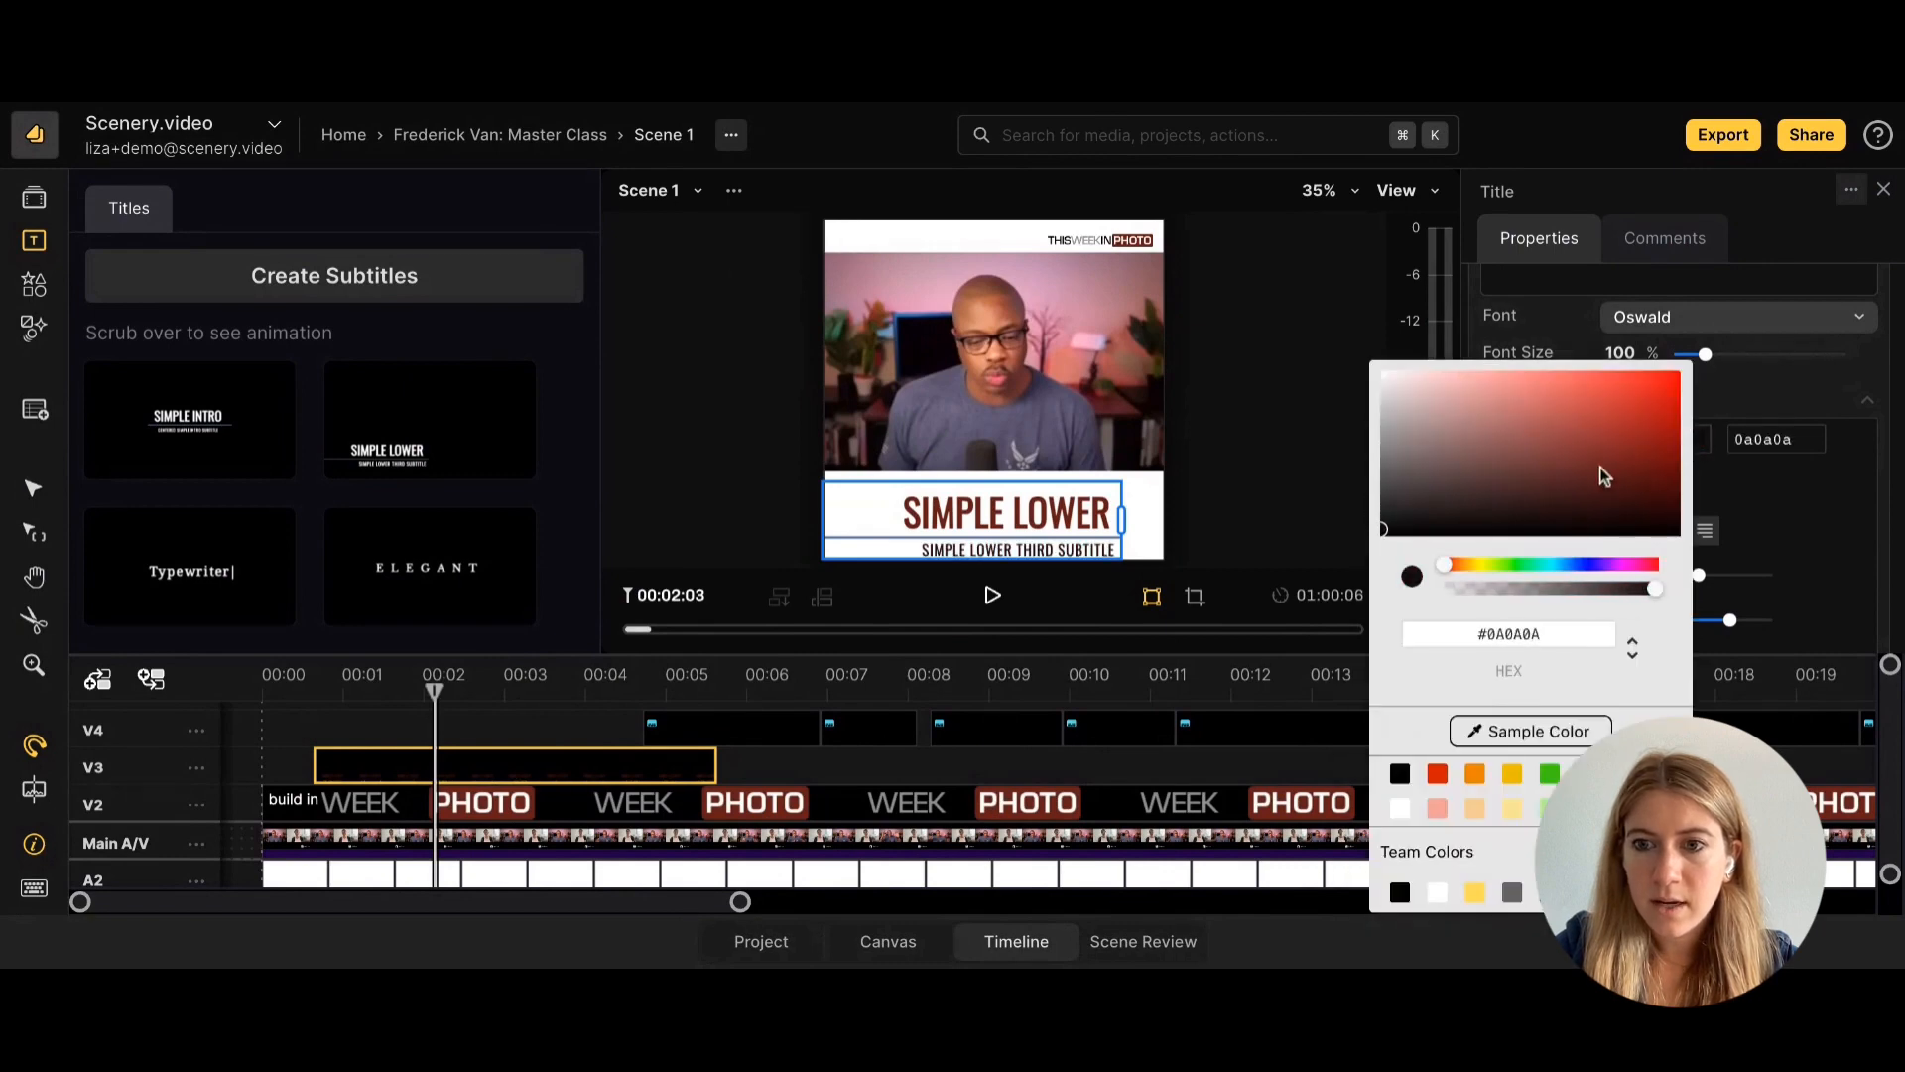
{"action": "left_click", "coordinate": [1523, 531]}
{"action": "left_click", "coordinate": [1721, 522]}
{"action": "left_click", "coordinate": [1639, 442]}
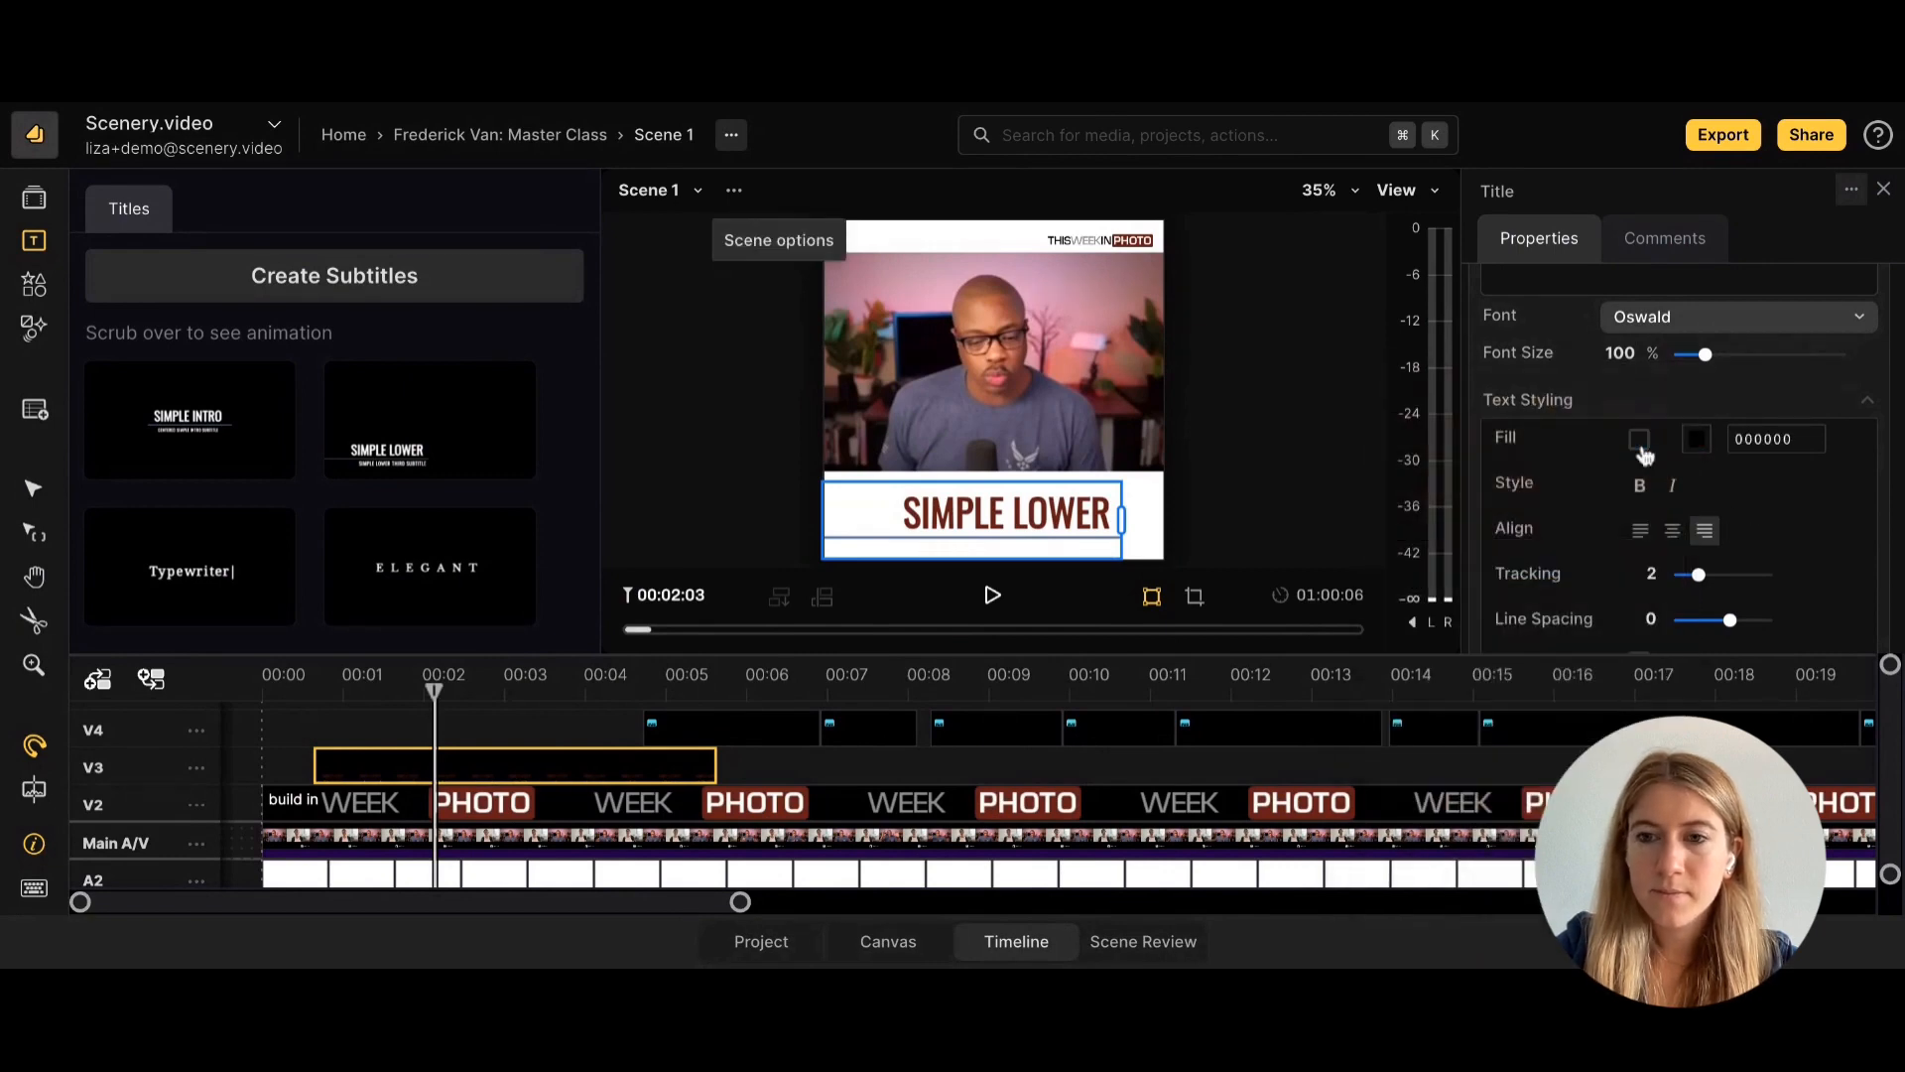
{"action": "scroll", "coordinate": [1637, 486], "scroll_direction": "up", "scroll_amount": 1}
{"action": "scroll", "coordinate": [1636, 489], "scroll_direction": "down", "scroll_amount": 4}
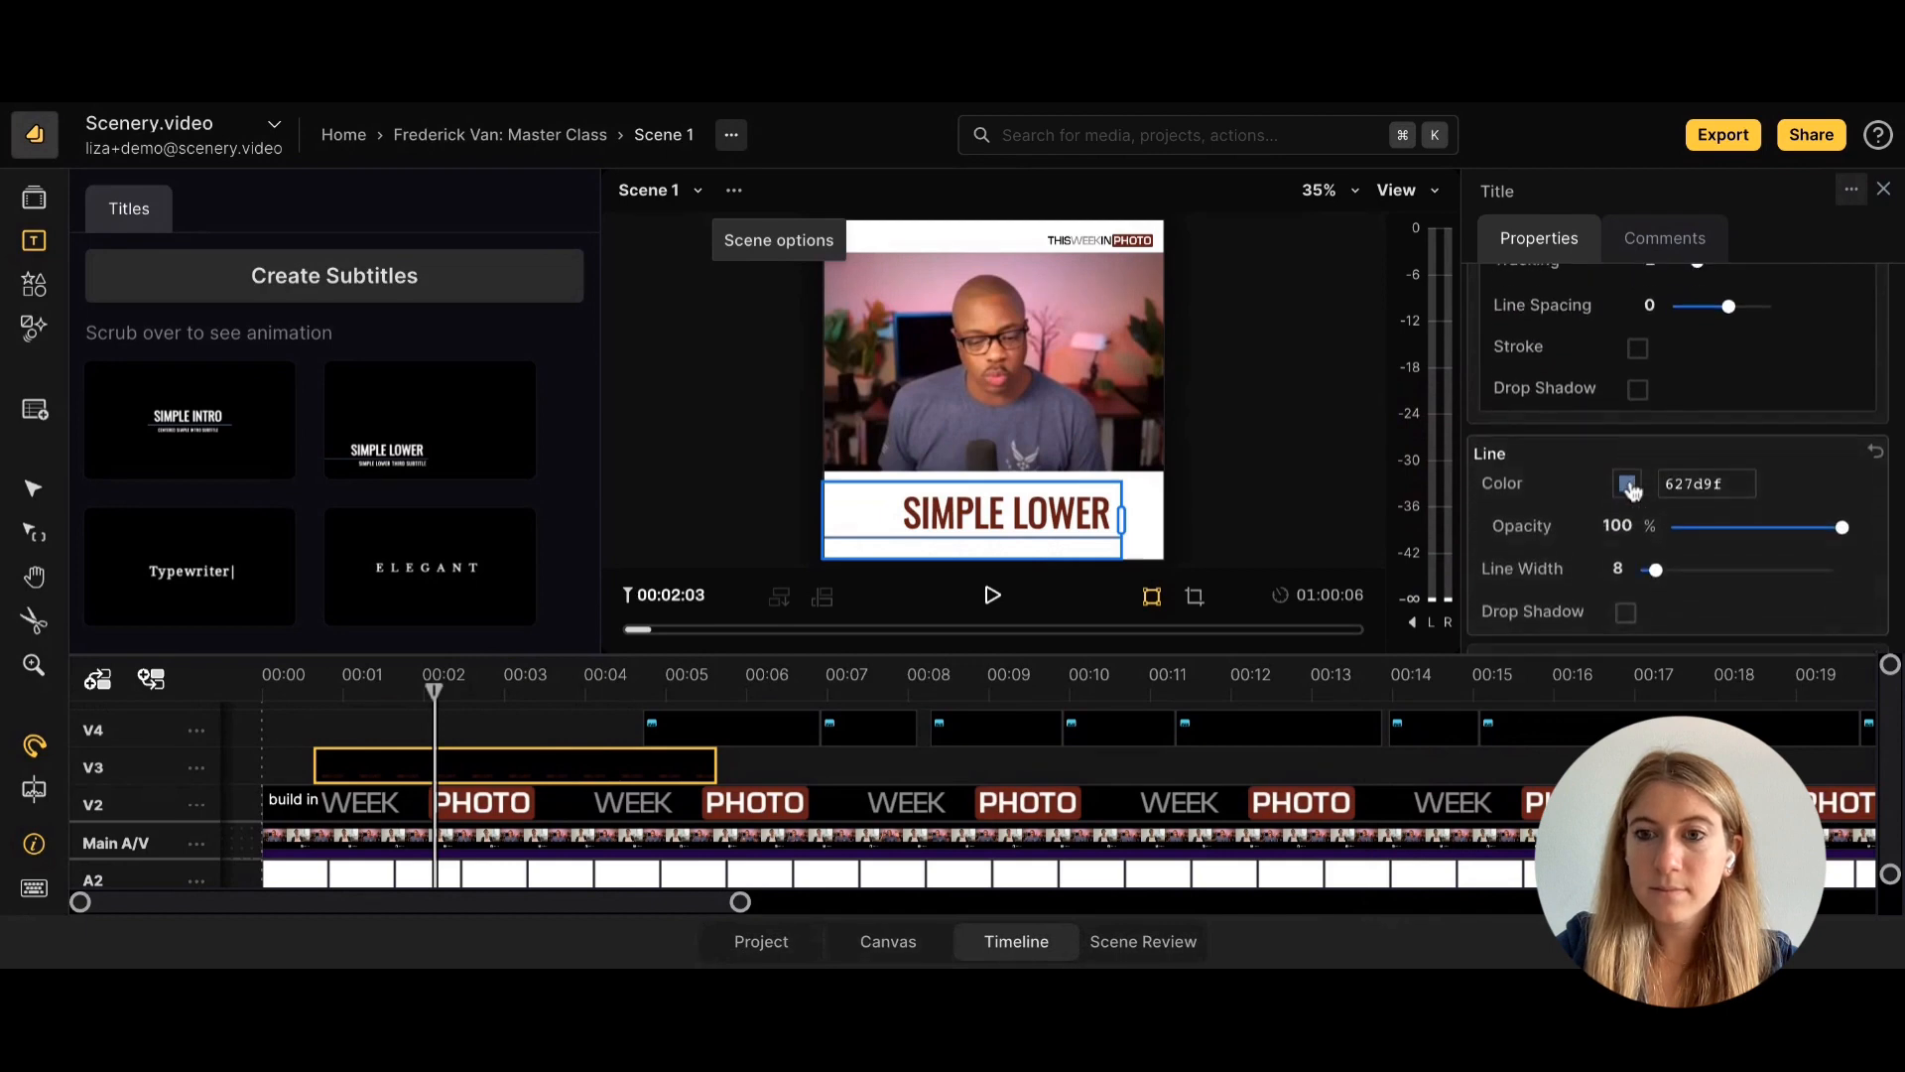
Make the title's line black 000000 and trim the V3 title clip to end near 00:04.
{"action": "left_click", "coordinate": [1627, 485]}
{"action": "left_click_drag", "start_coordinate": [1487, 488], "coordinate": [1519, 540]}
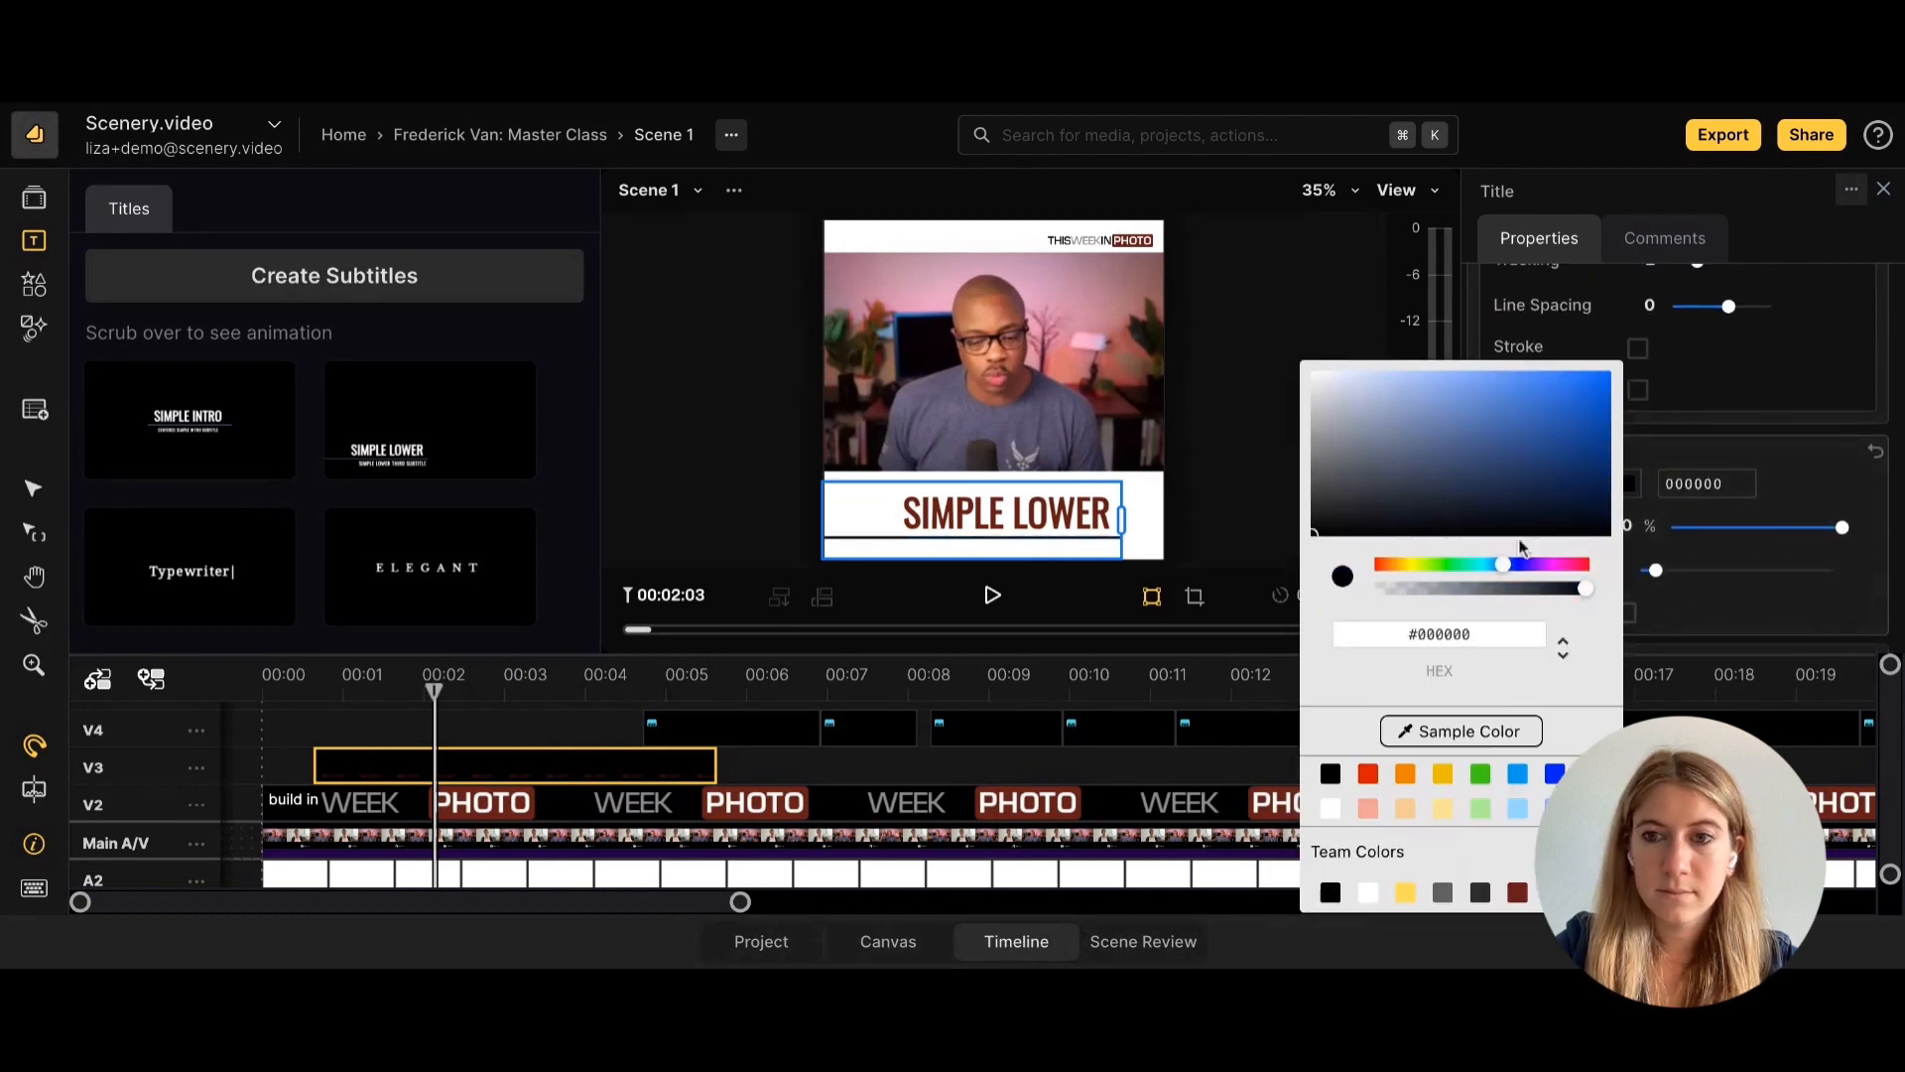
{"action": "left_click", "coordinate": [1689, 470]}
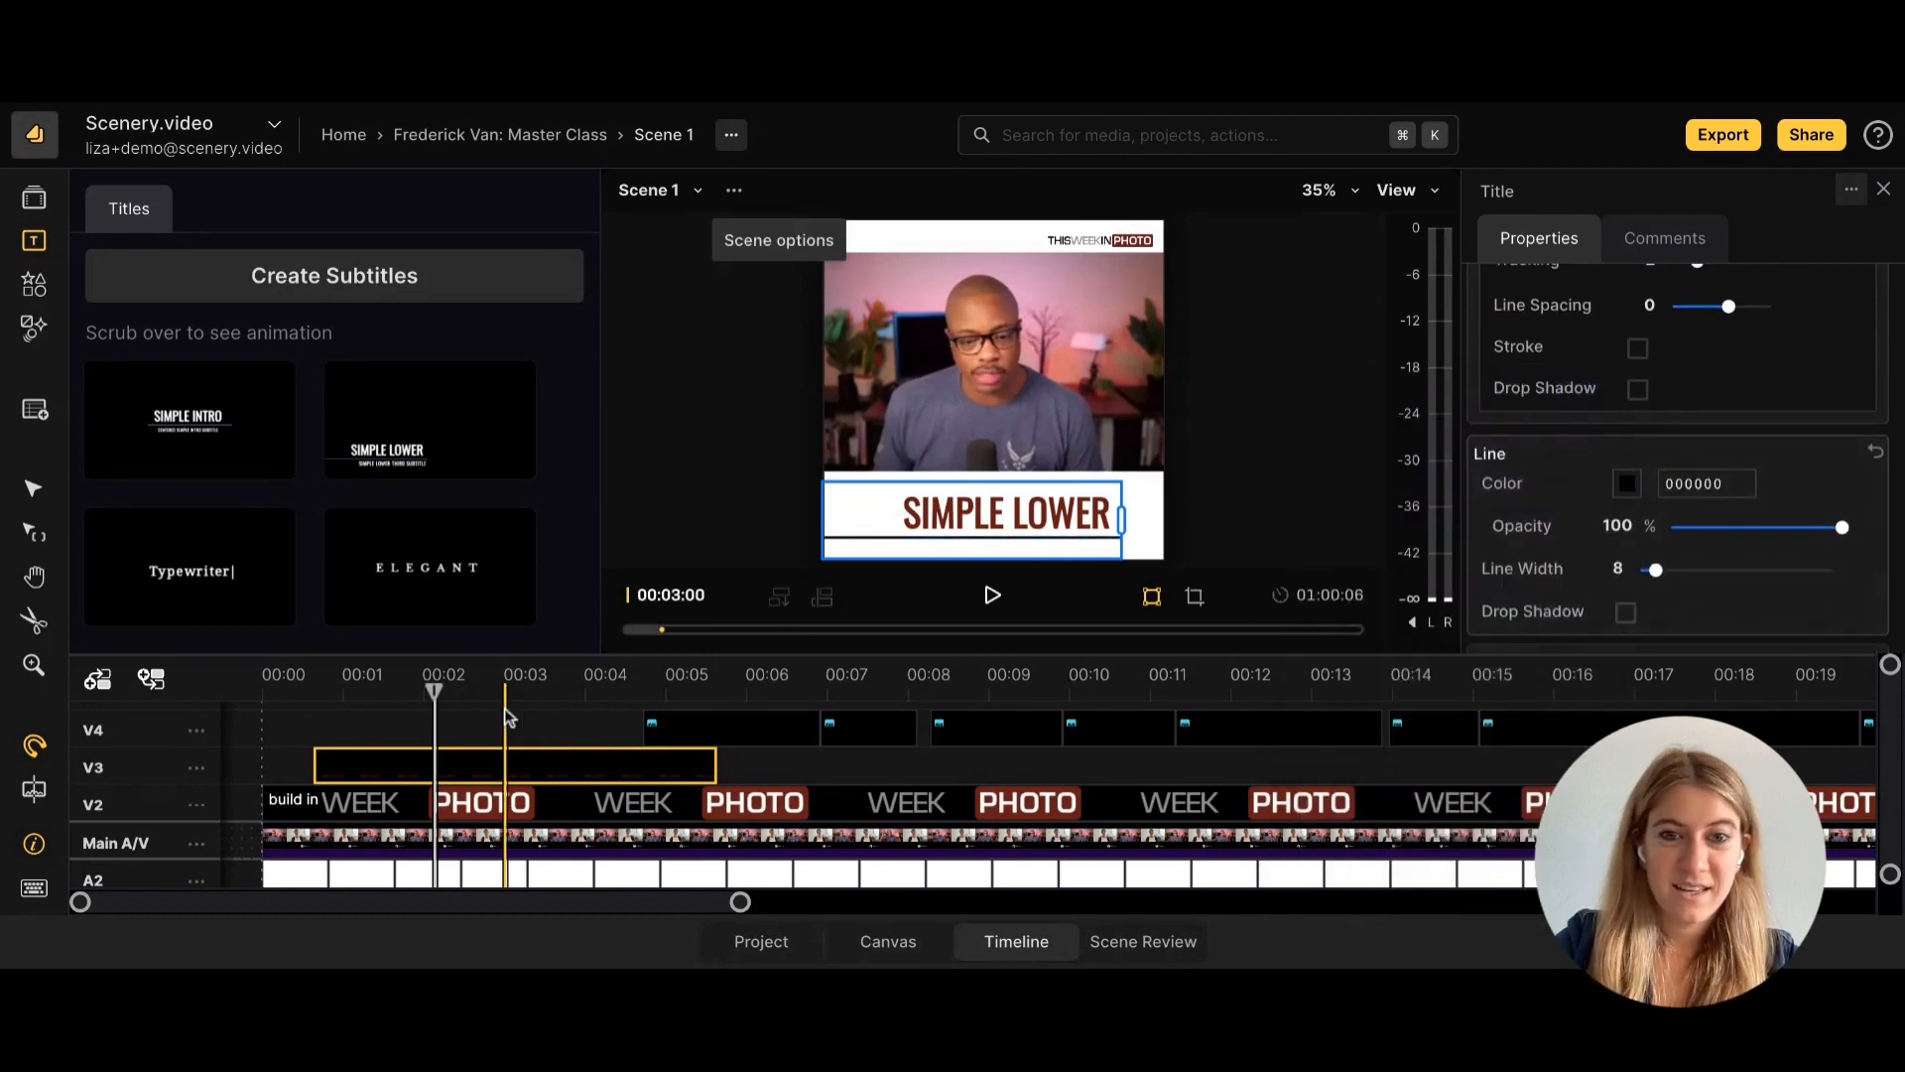
{"action": "left_click", "coordinate": [511, 762]}
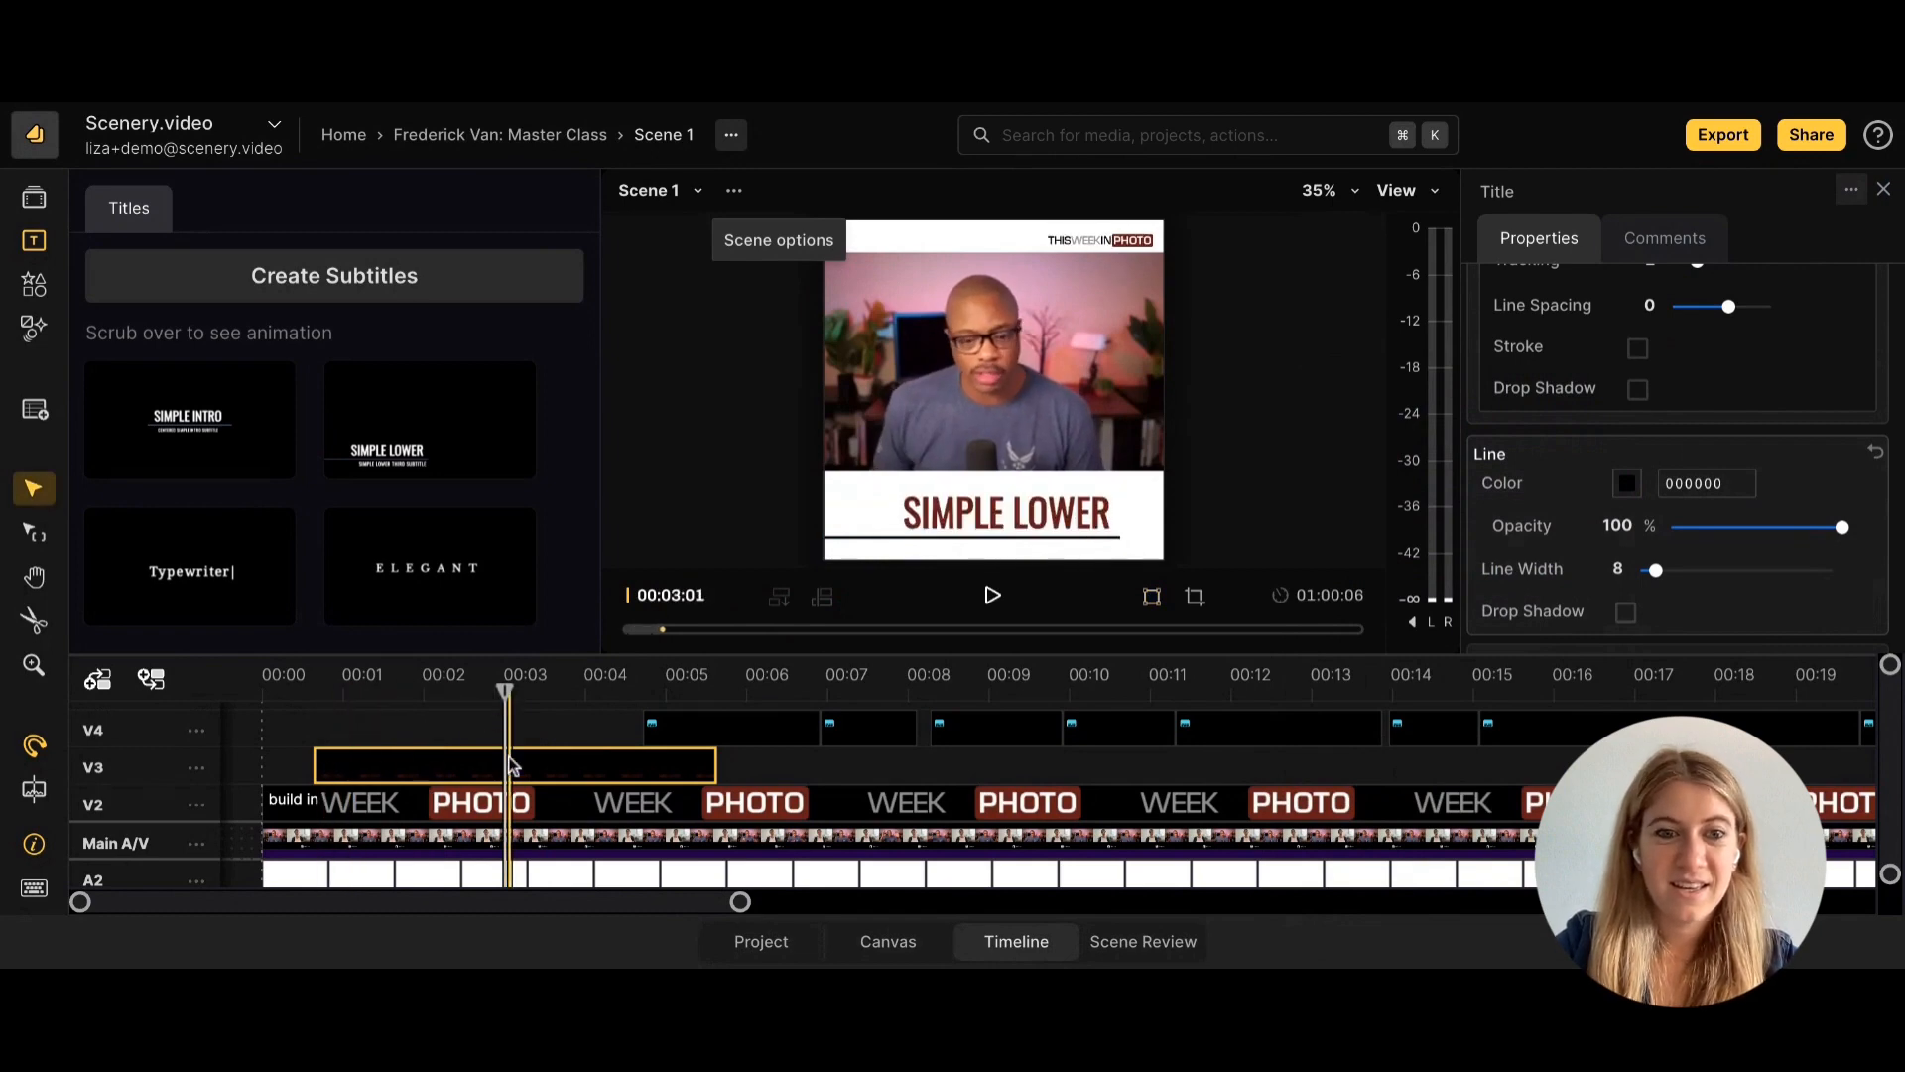
{"action": "left_click_drag", "start_coordinate": [711, 766], "coordinate": [599, 766]}
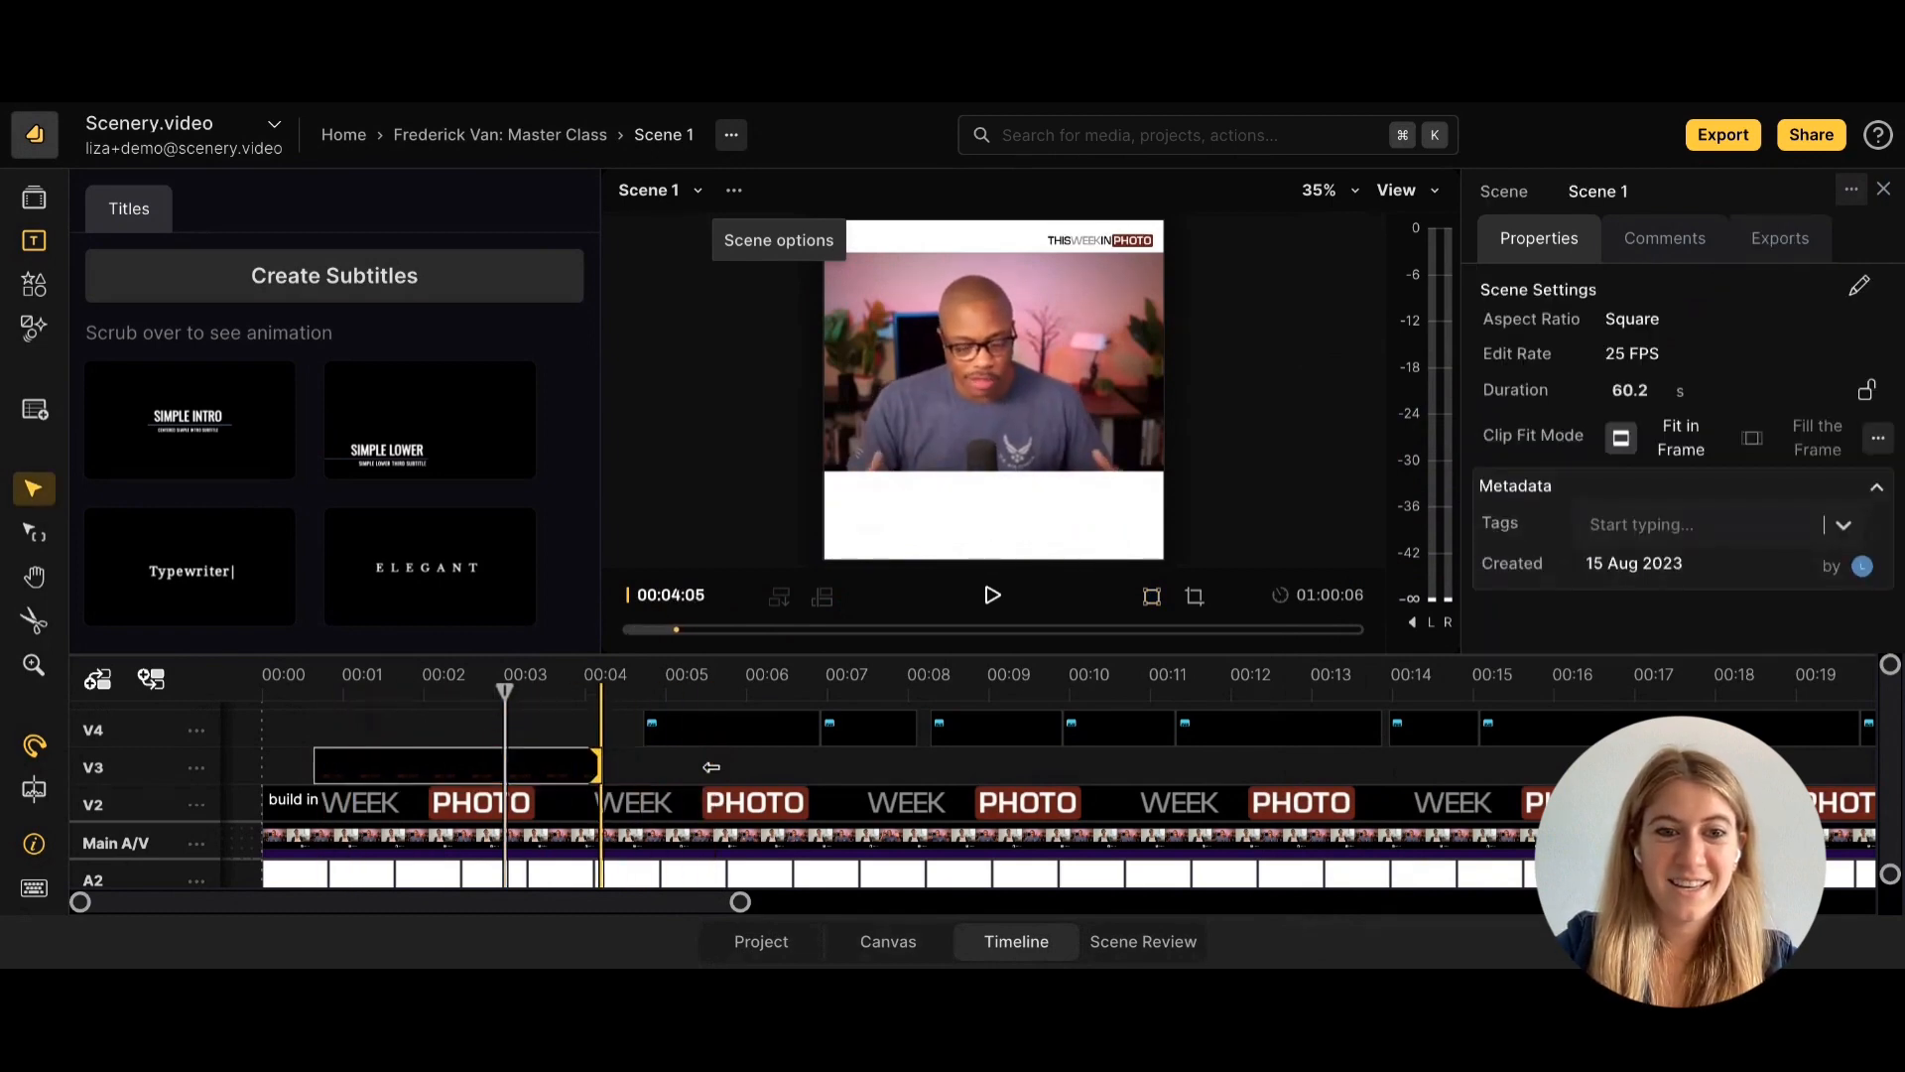
Replace the lower-third's SIMPLE LOWER text with the speaker's full name.
{"action": "left_click", "coordinate": [403, 768]}
{"action": "left_click_drag", "start_coordinate": [1747, 395], "coordinate": [1508, 369]}
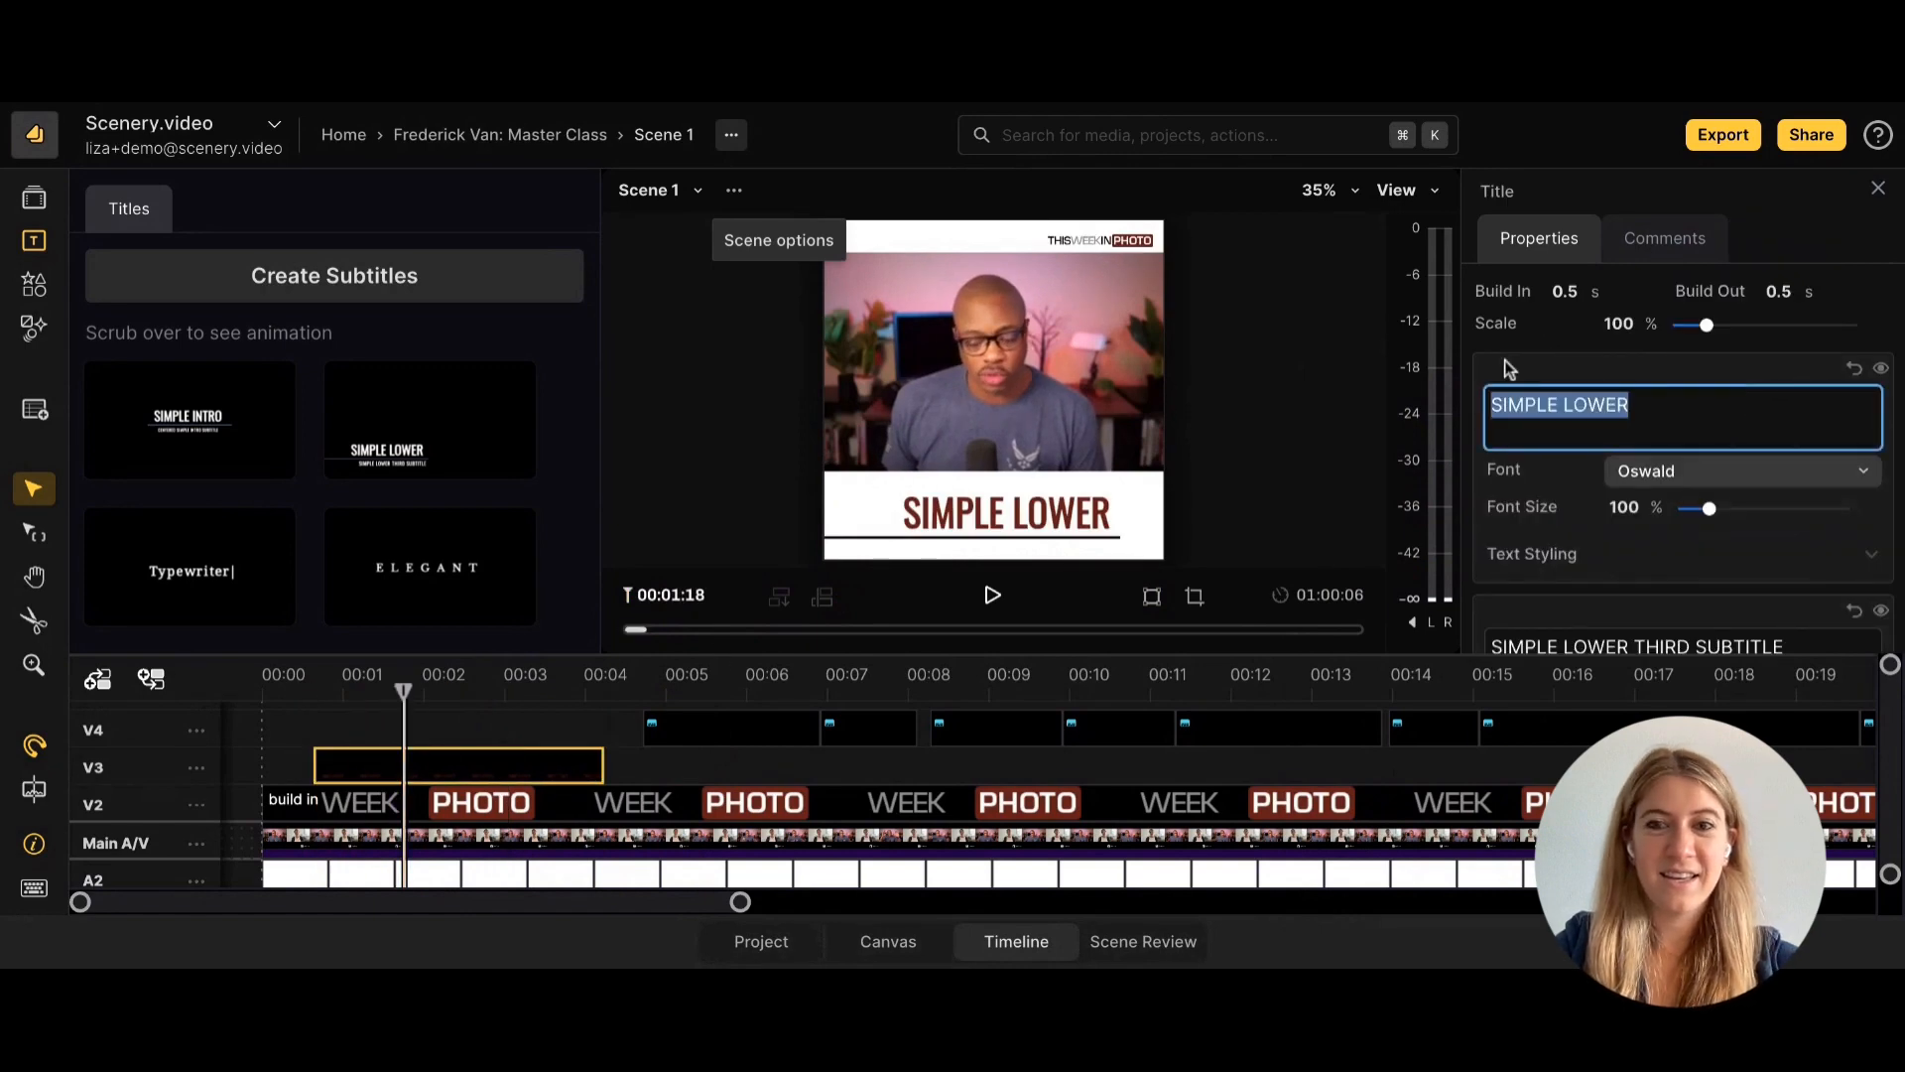
{"action": "type", "text": "FREDERI"}
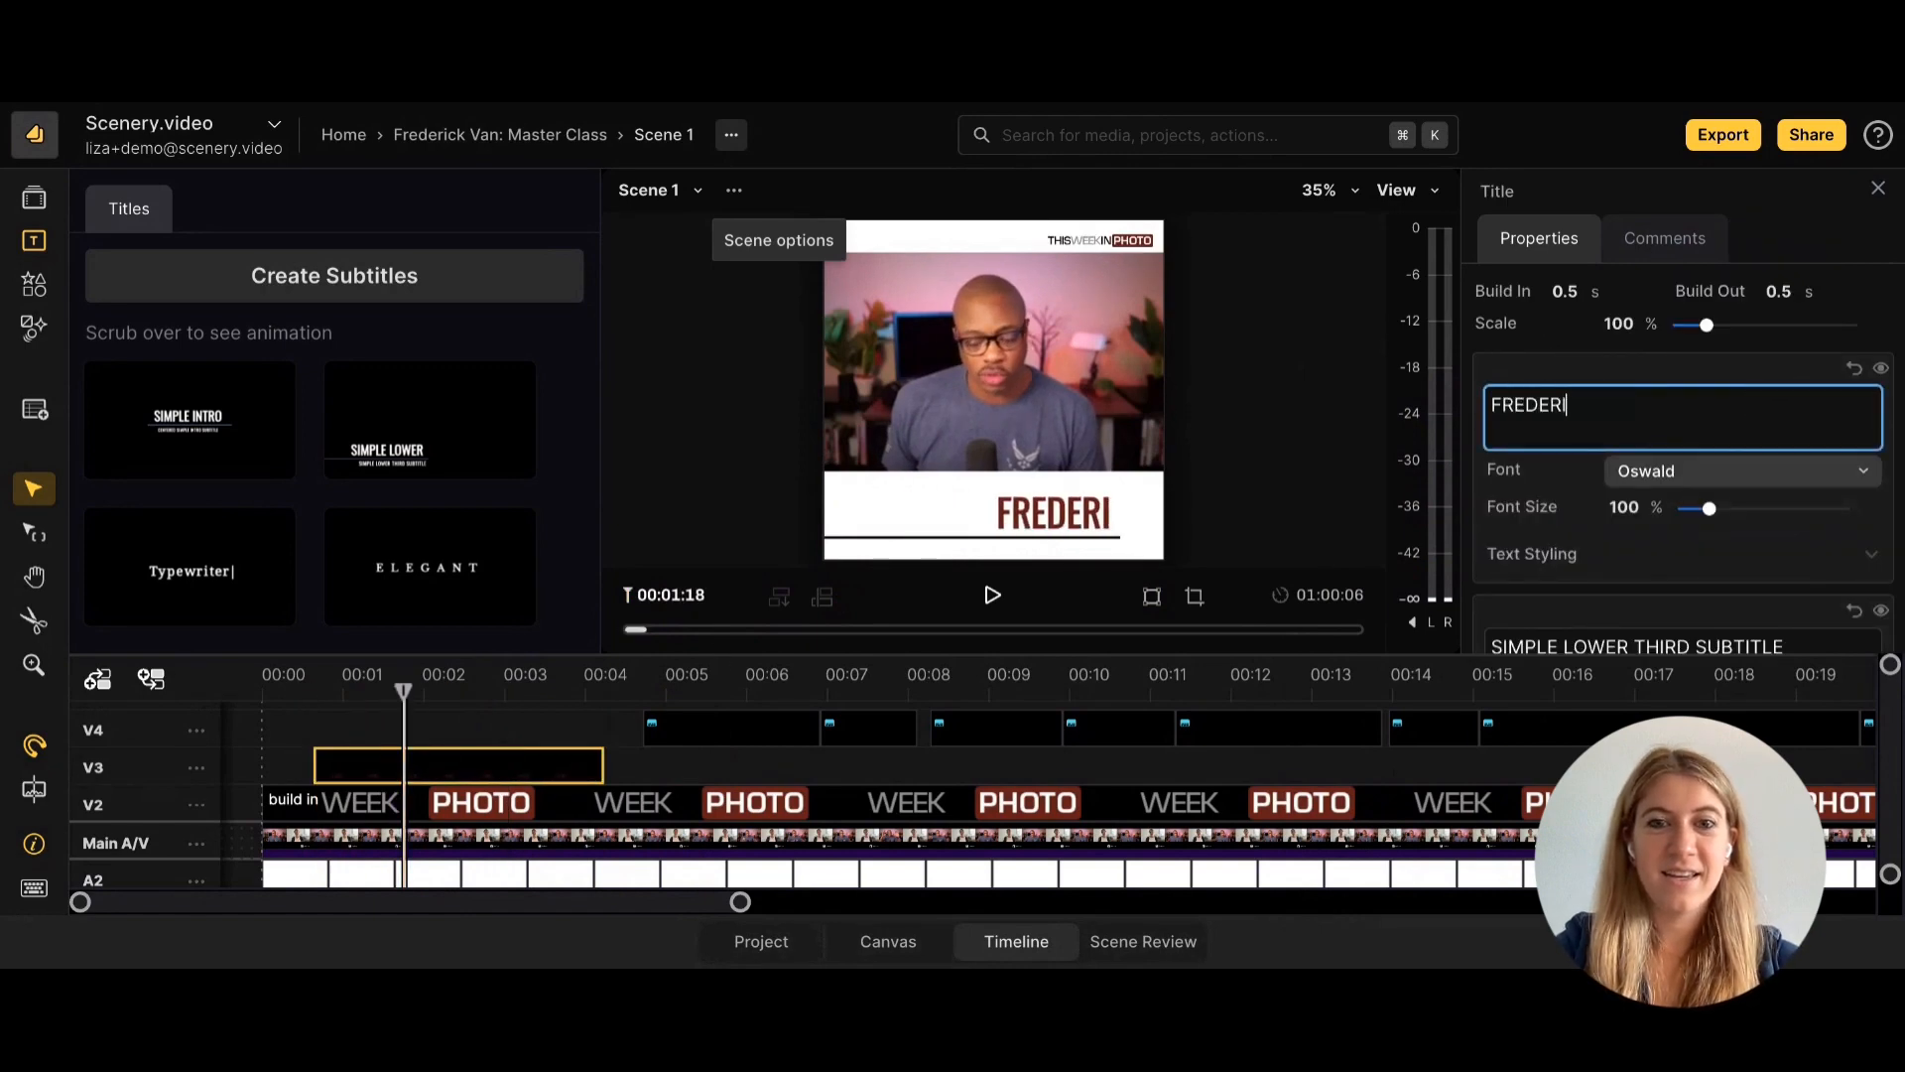
{"action": "type", "text": "CK VAN"}
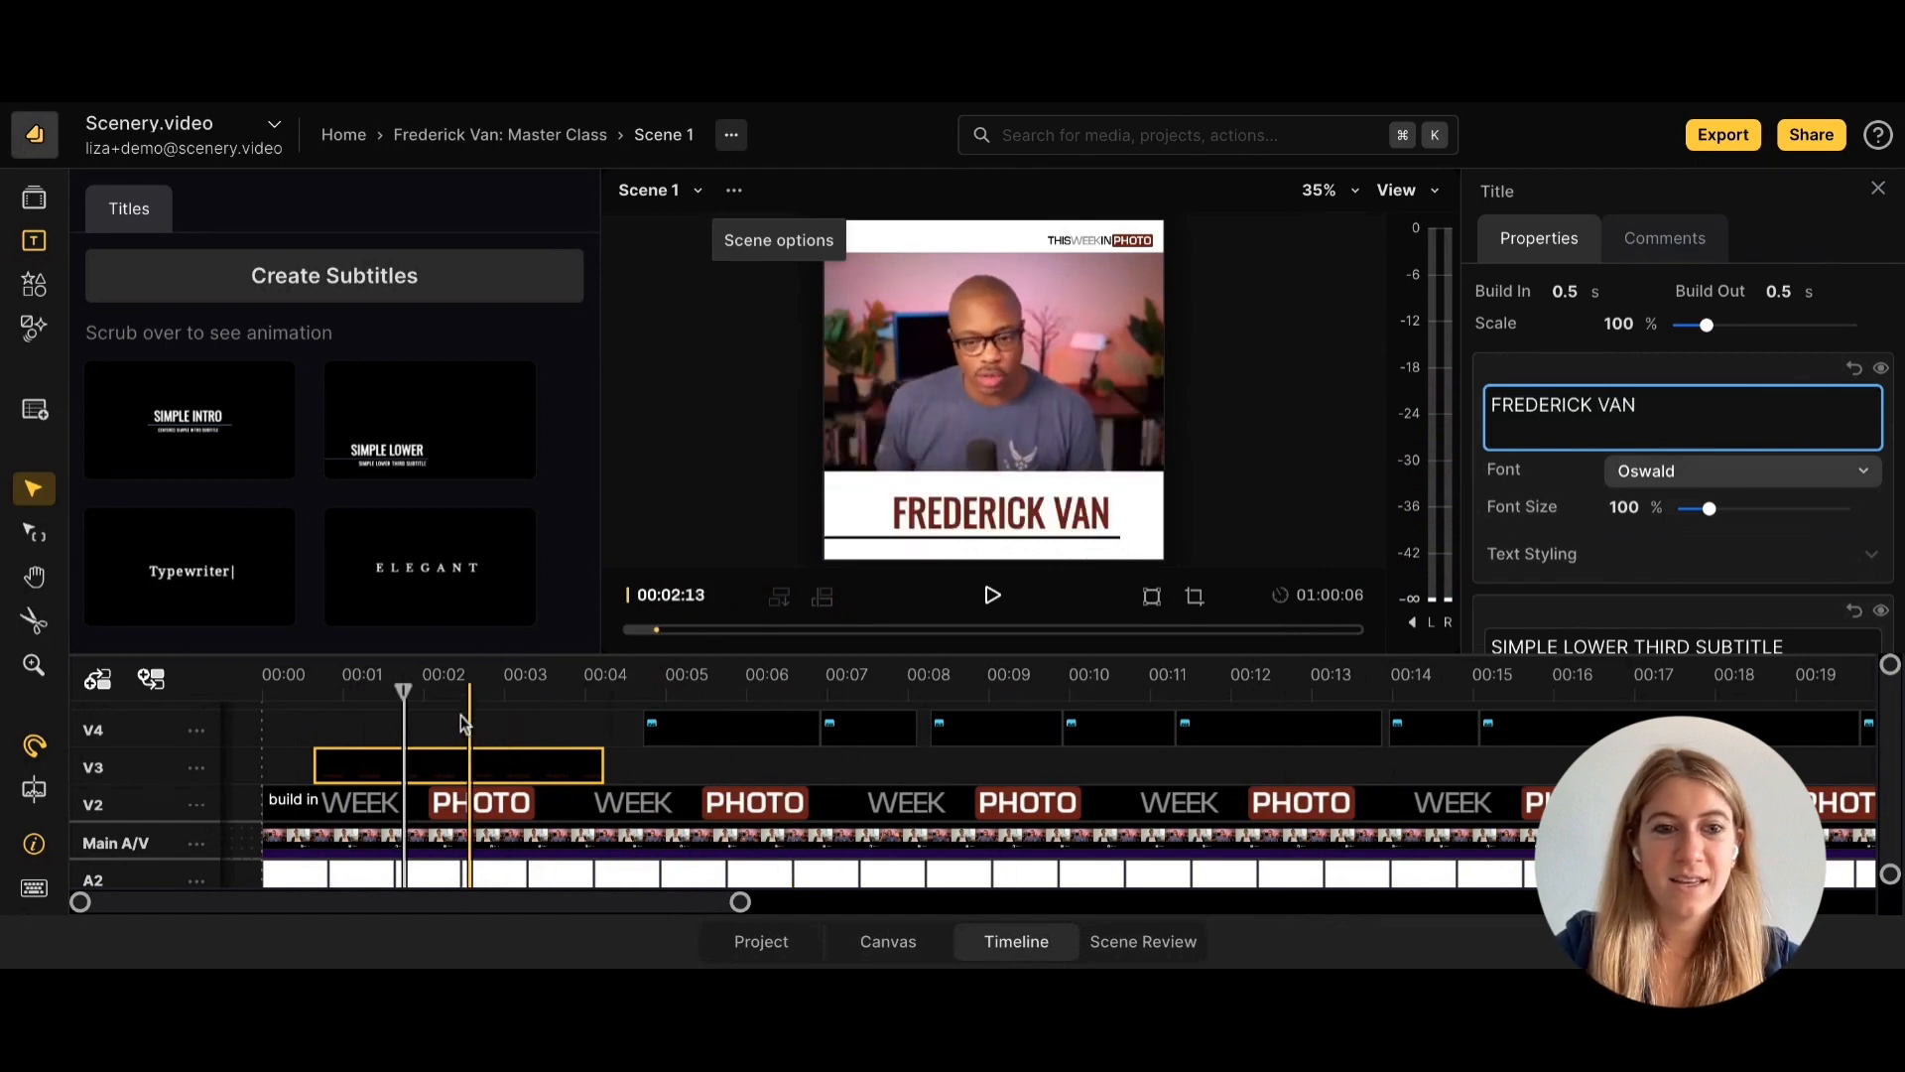
{"action": "left_click", "coordinate": [427, 722]}
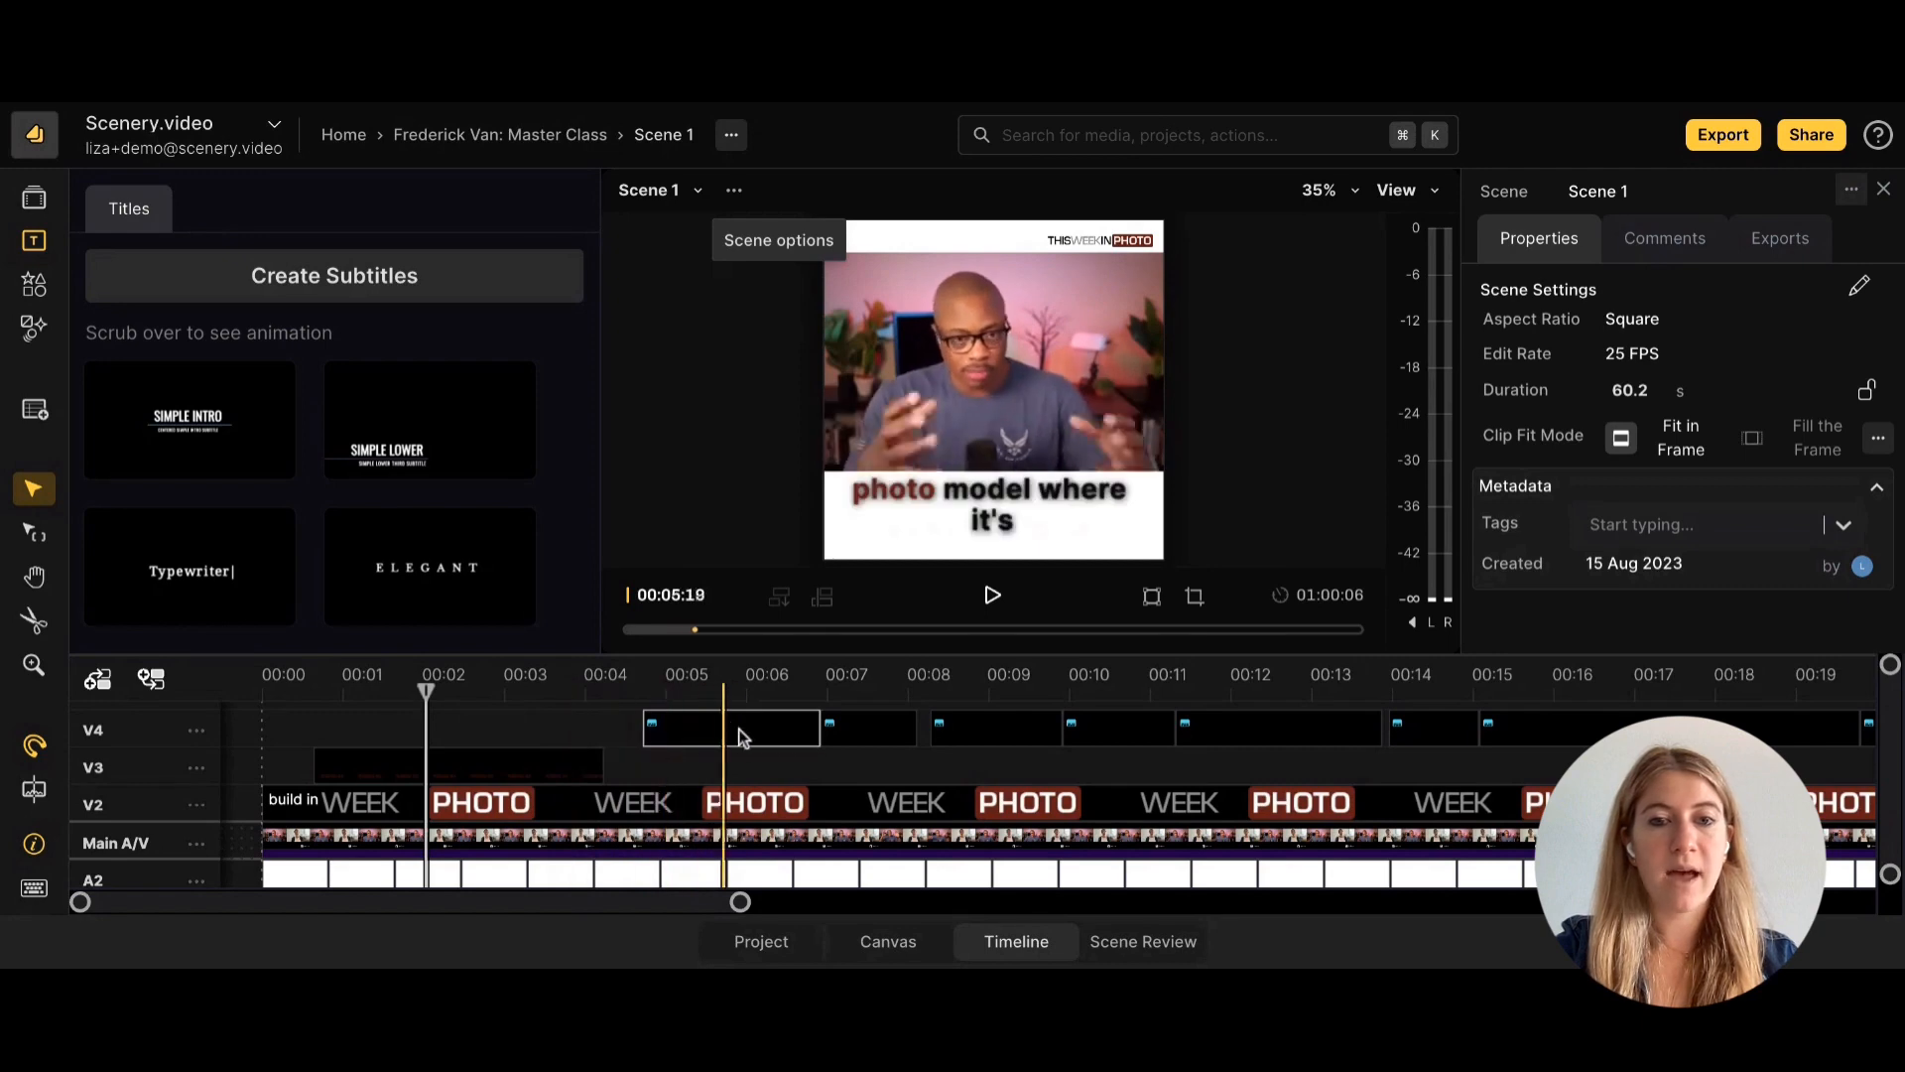
Zoom the timeline so the whole scene, from the start to about 01:10, is visible.
{"action": "left_click", "coordinate": [860, 734]}
{"action": "scroll", "coordinate": [1165, 733], "scroll_direction": "down", "scroll_amount": 5}
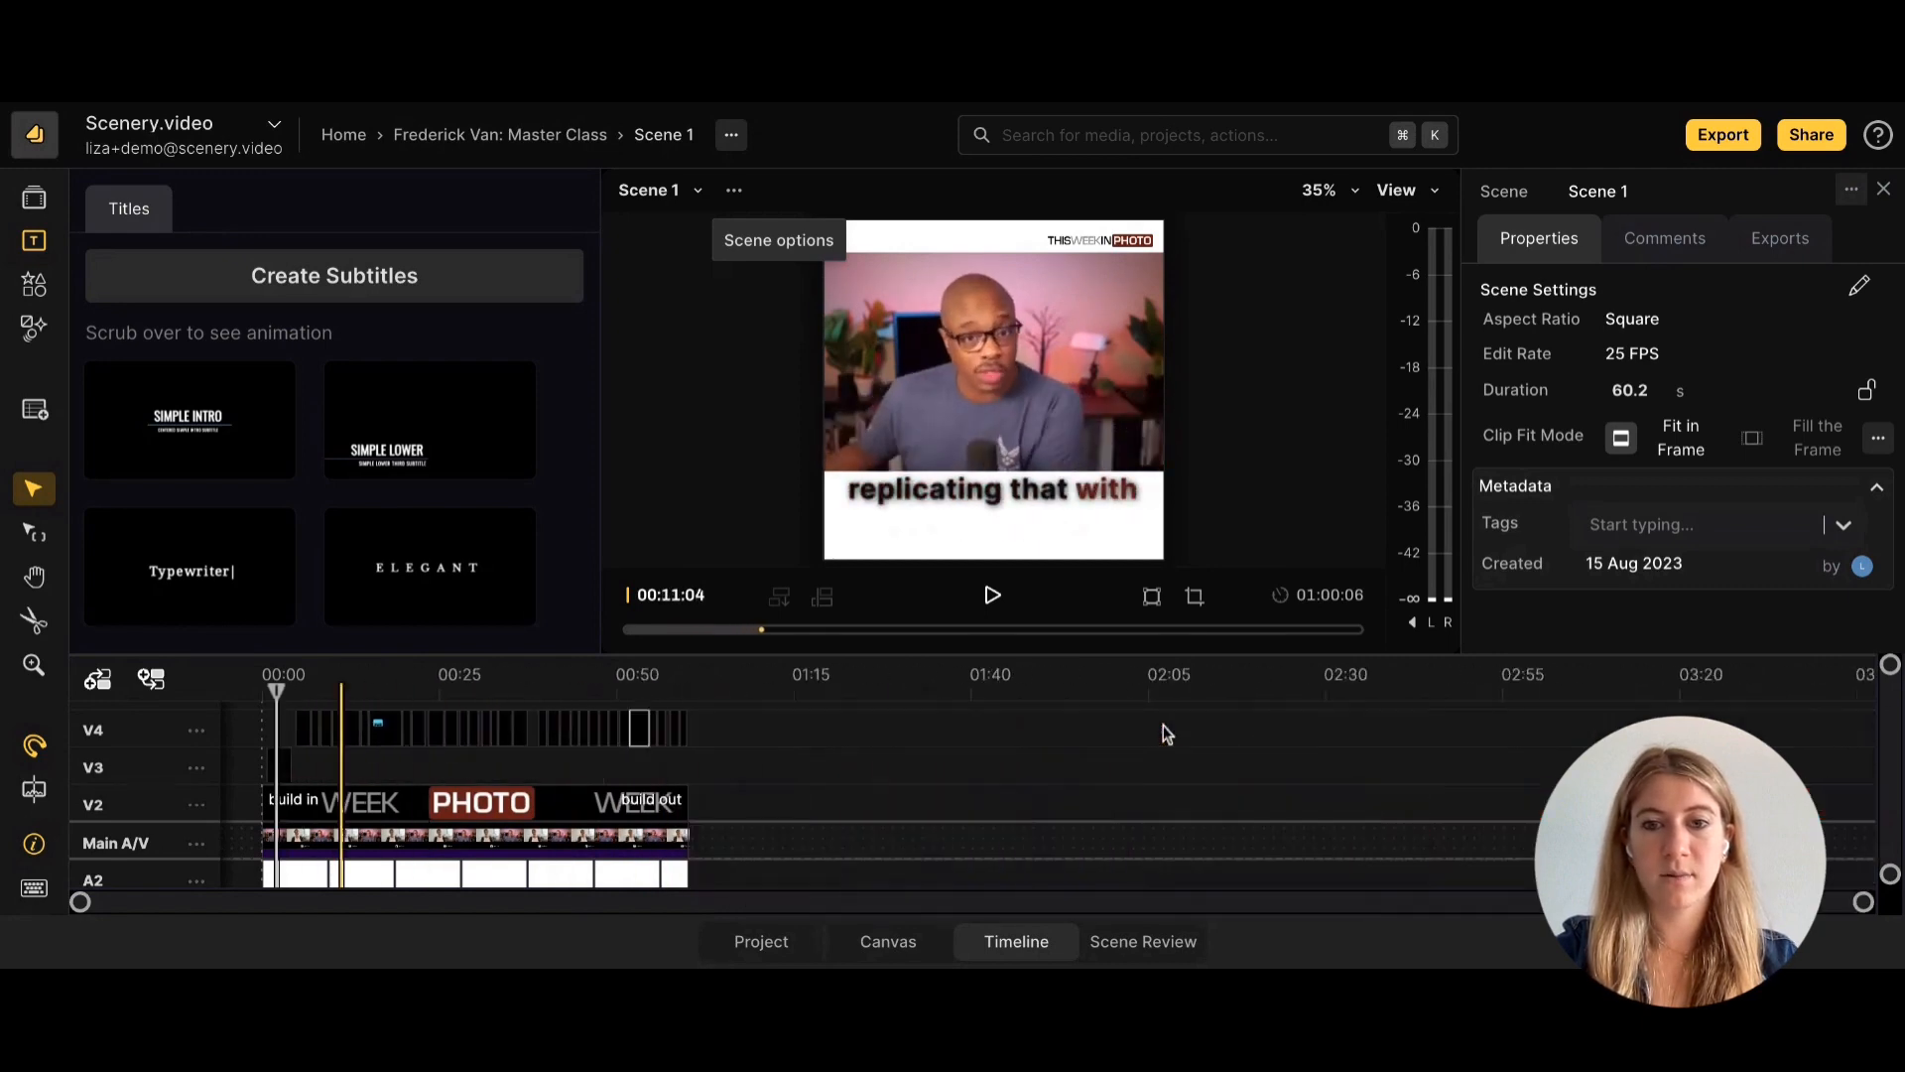
{"action": "scroll", "coordinate": [518, 803], "scroll_direction": "up", "scroll_amount": 3}
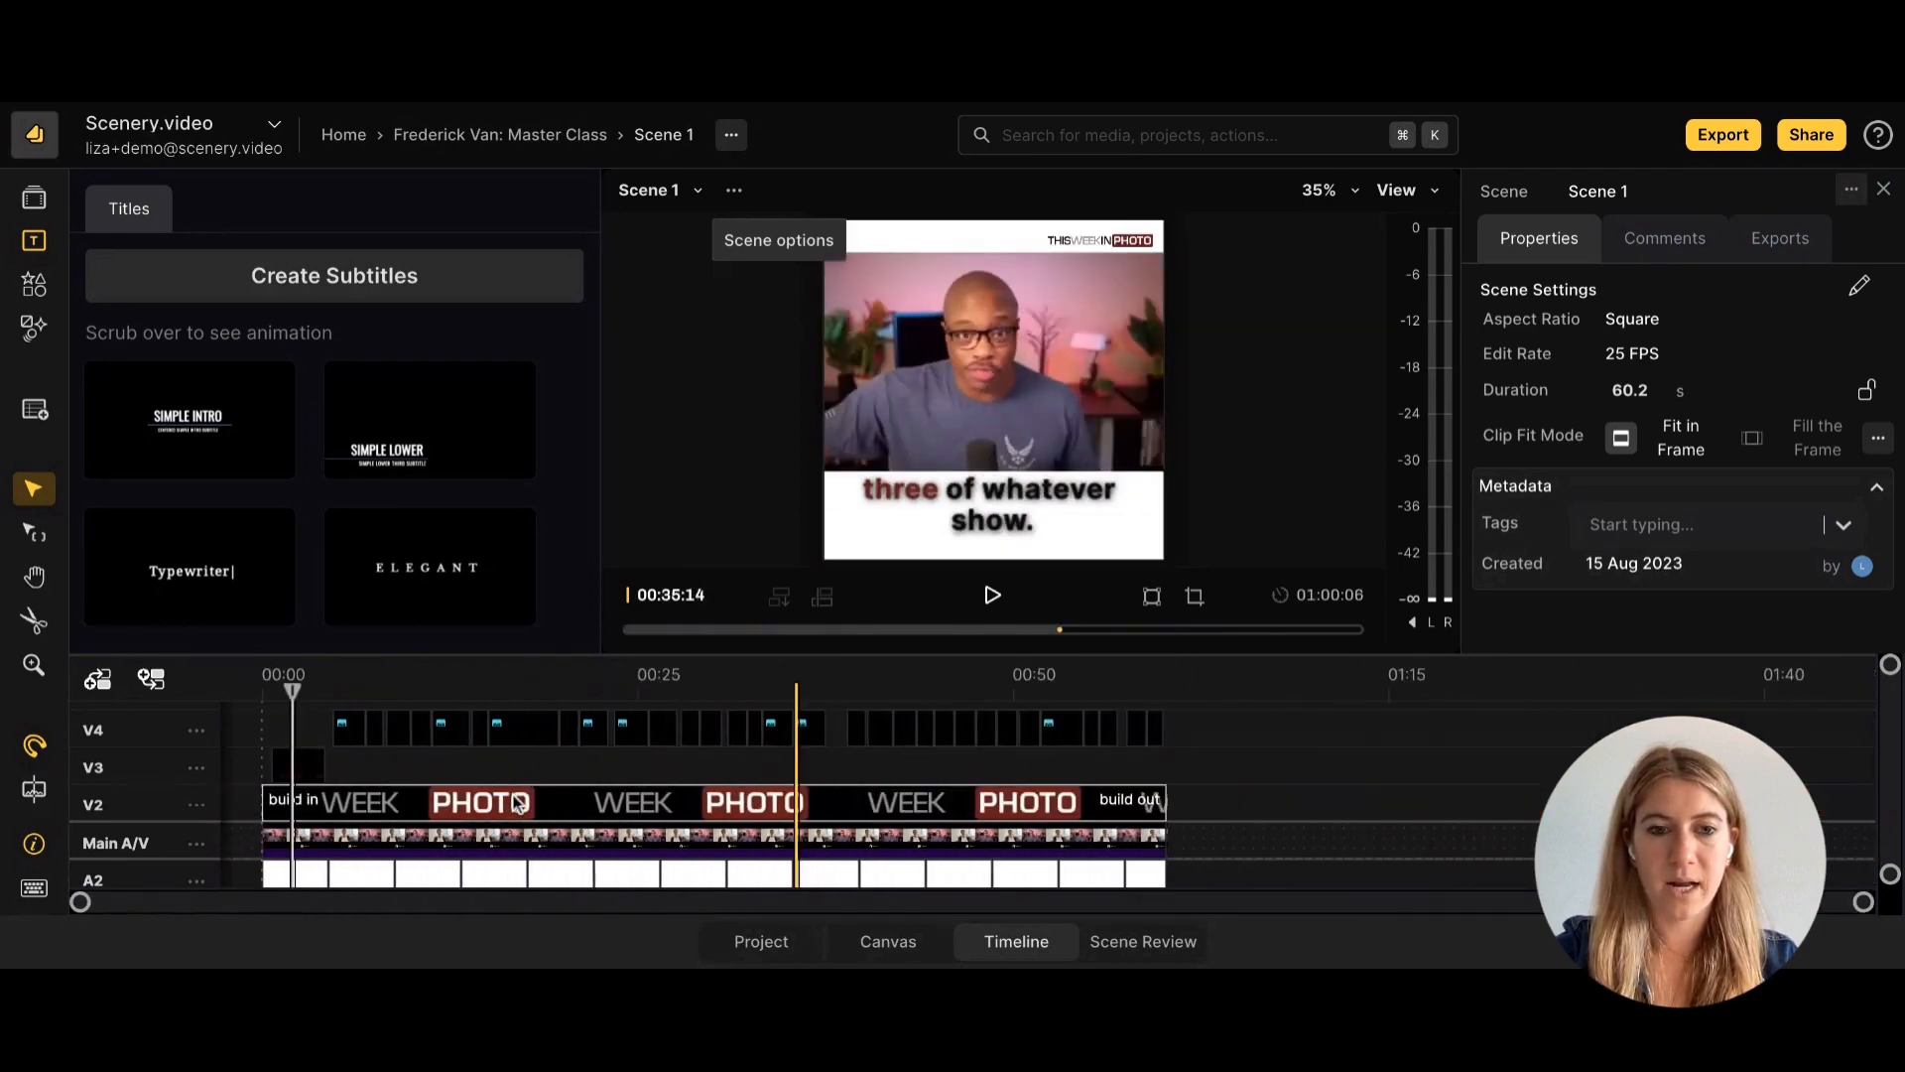
{"action": "scroll", "coordinate": [497, 788], "scroll_direction": "up", "scroll_amount": 3}
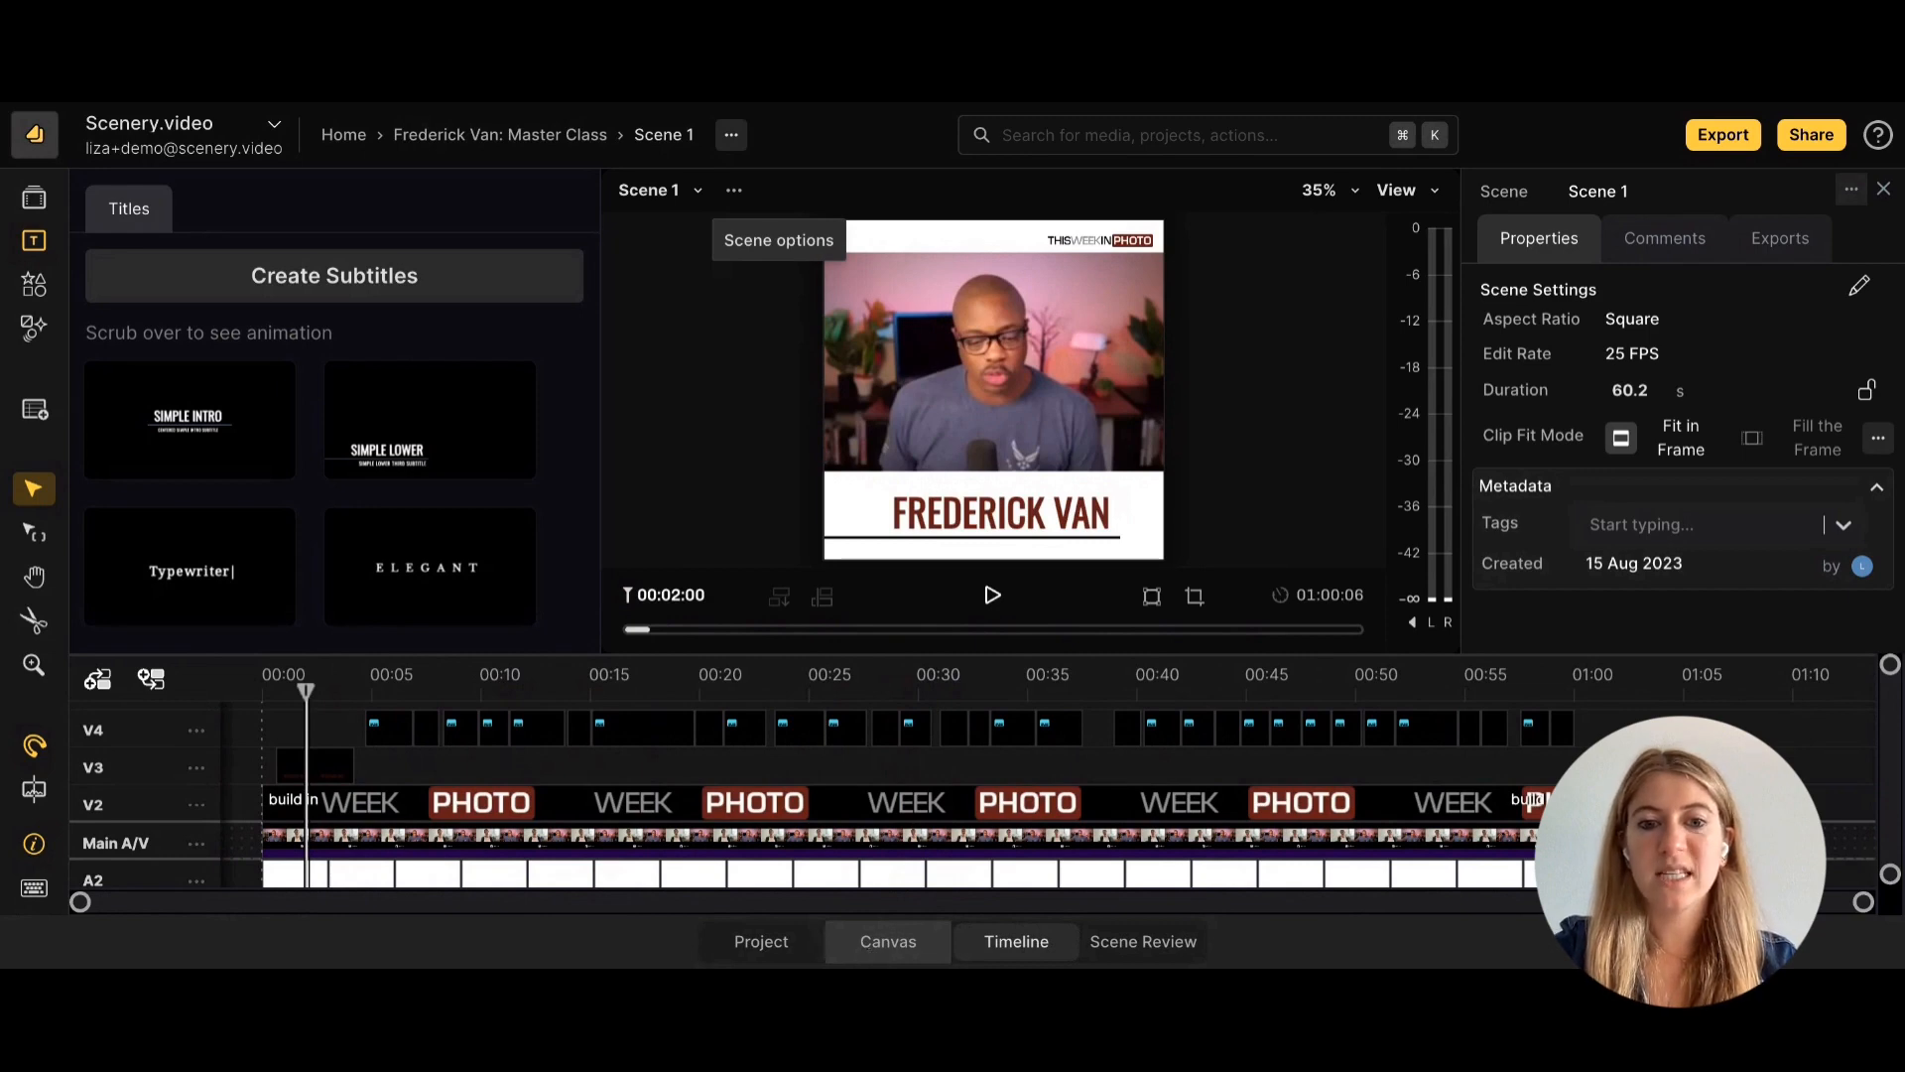
Switch to the Canvas workspace, close the Titles and Scene properties panels, and position the Scene 1 card.
{"action": "left_click", "coordinate": [888, 941]}
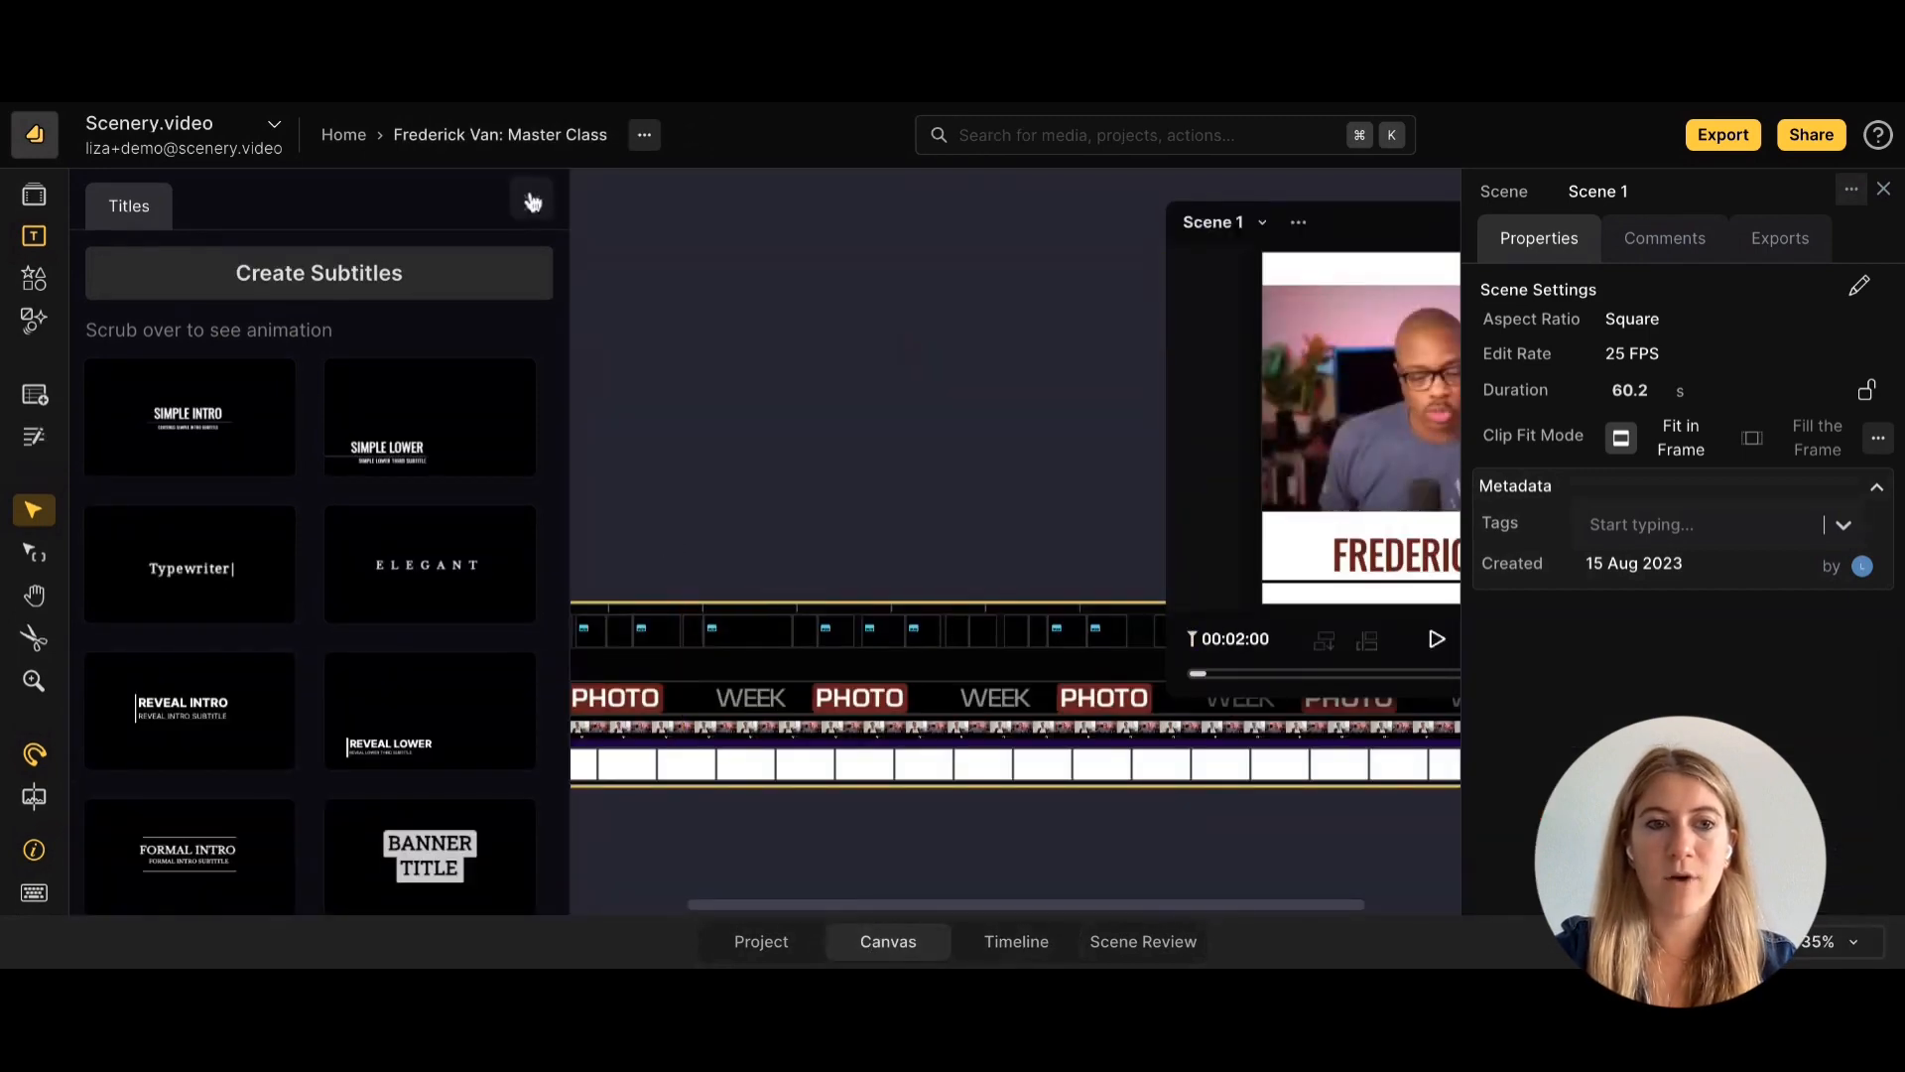
{"action": "left_click", "coordinate": [533, 201]}
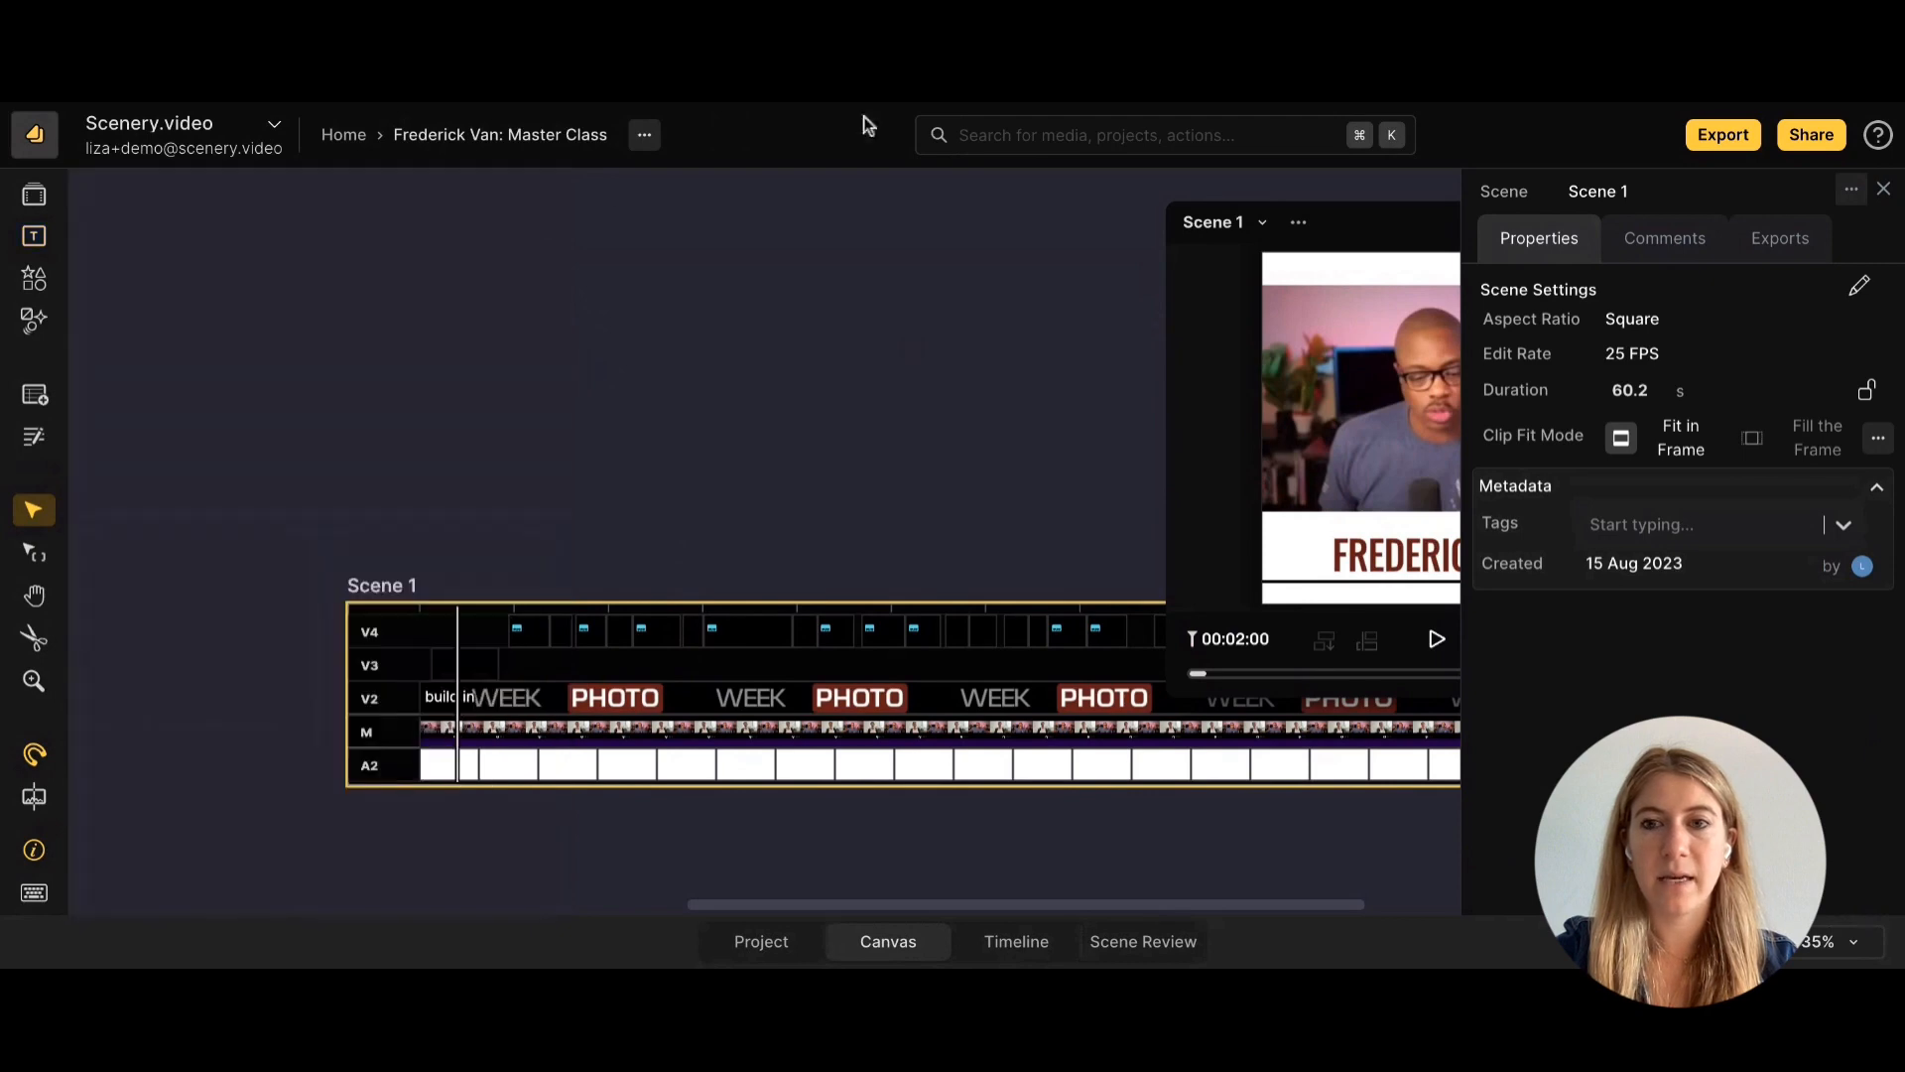
{"action": "left_click", "coordinate": [1883, 189]}
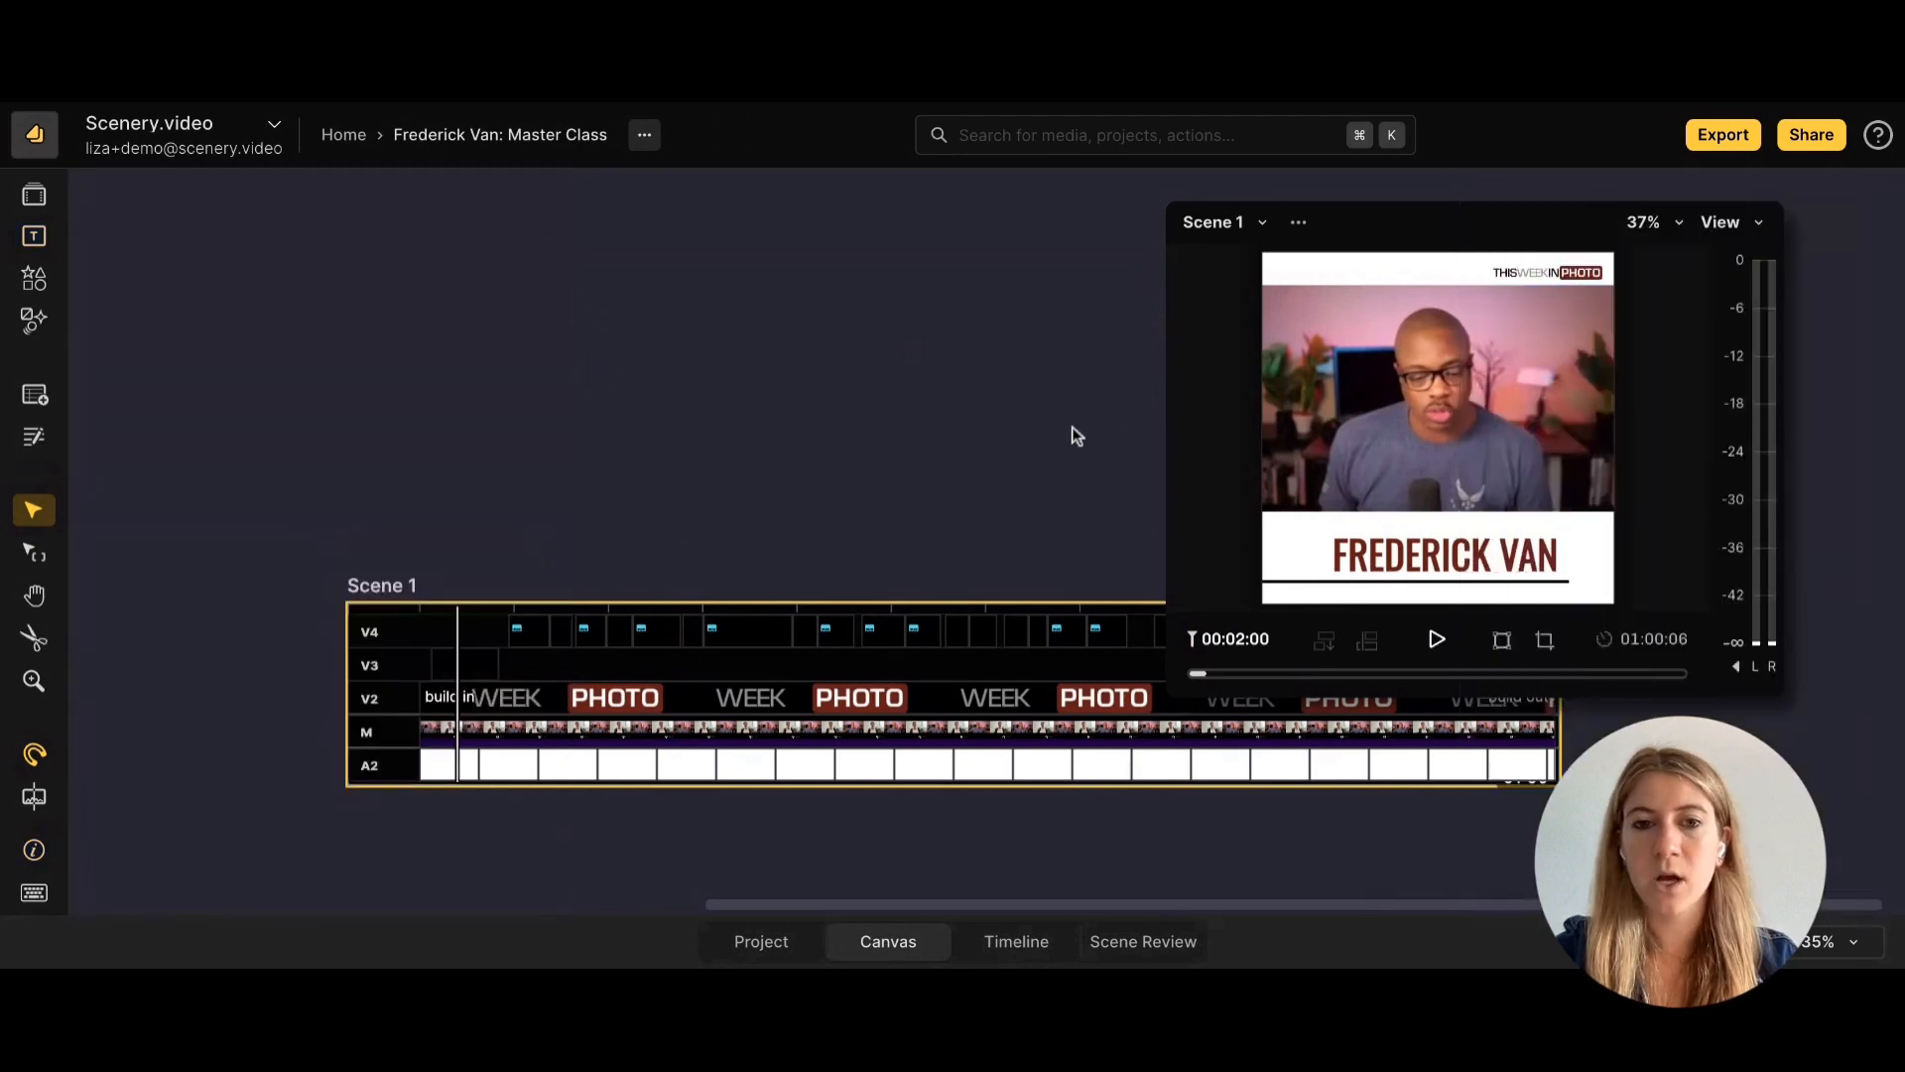
{"action": "scroll", "coordinate": [650, 490], "scroll_direction": "right", "scroll_amount": 5}
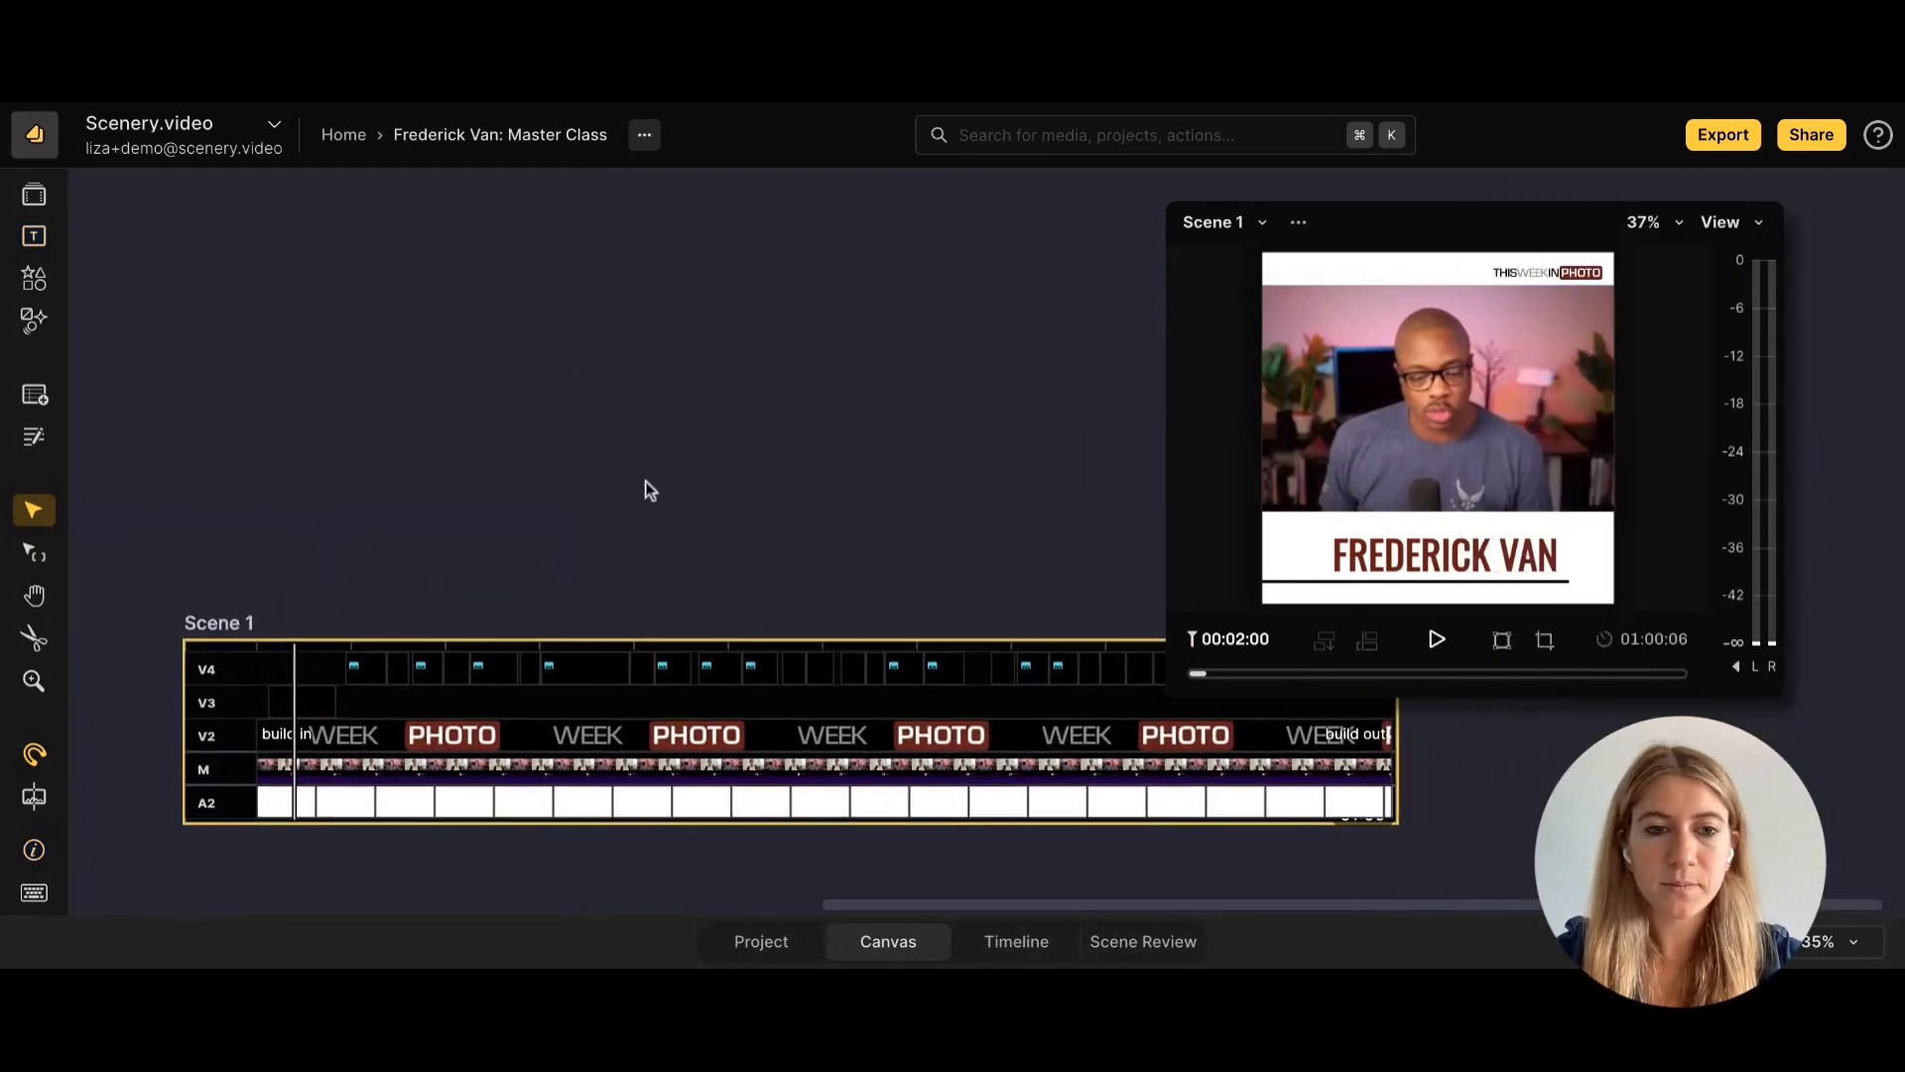
{"action": "scroll", "coordinate": [650, 490], "scroll_direction": "down", "scroll_amount": 5}
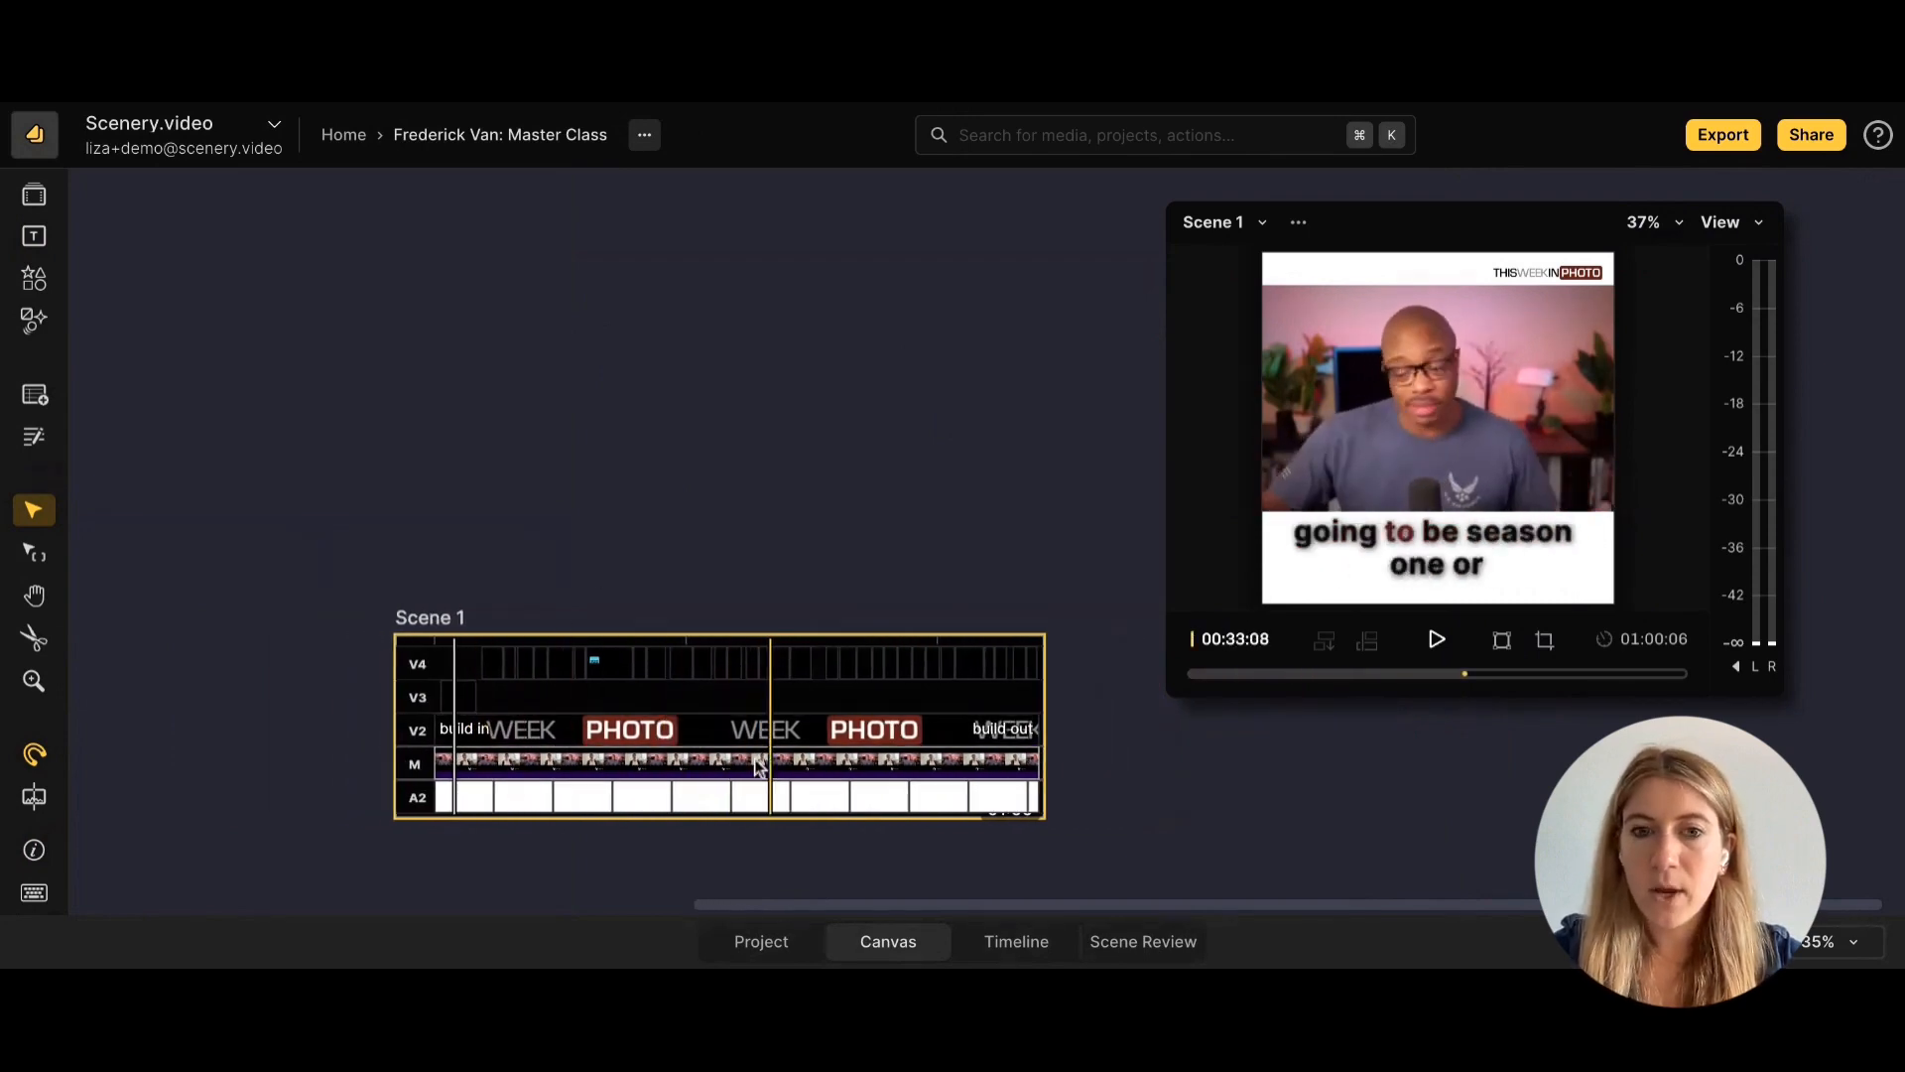
{"action": "scroll", "coordinate": [755, 763], "scroll_direction": "right", "scroll_amount": 3}
{"action": "scroll", "coordinate": [766, 452], "scroll_direction": "up", "scroll_amount": 3}
{"action": "scroll", "coordinate": [766, 451], "scroll_direction": "down", "scroll_amount": 4}
{"action": "scroll", "coordinate": [766, 452], "scroll_direction": "up", "scroll_amount": 6}
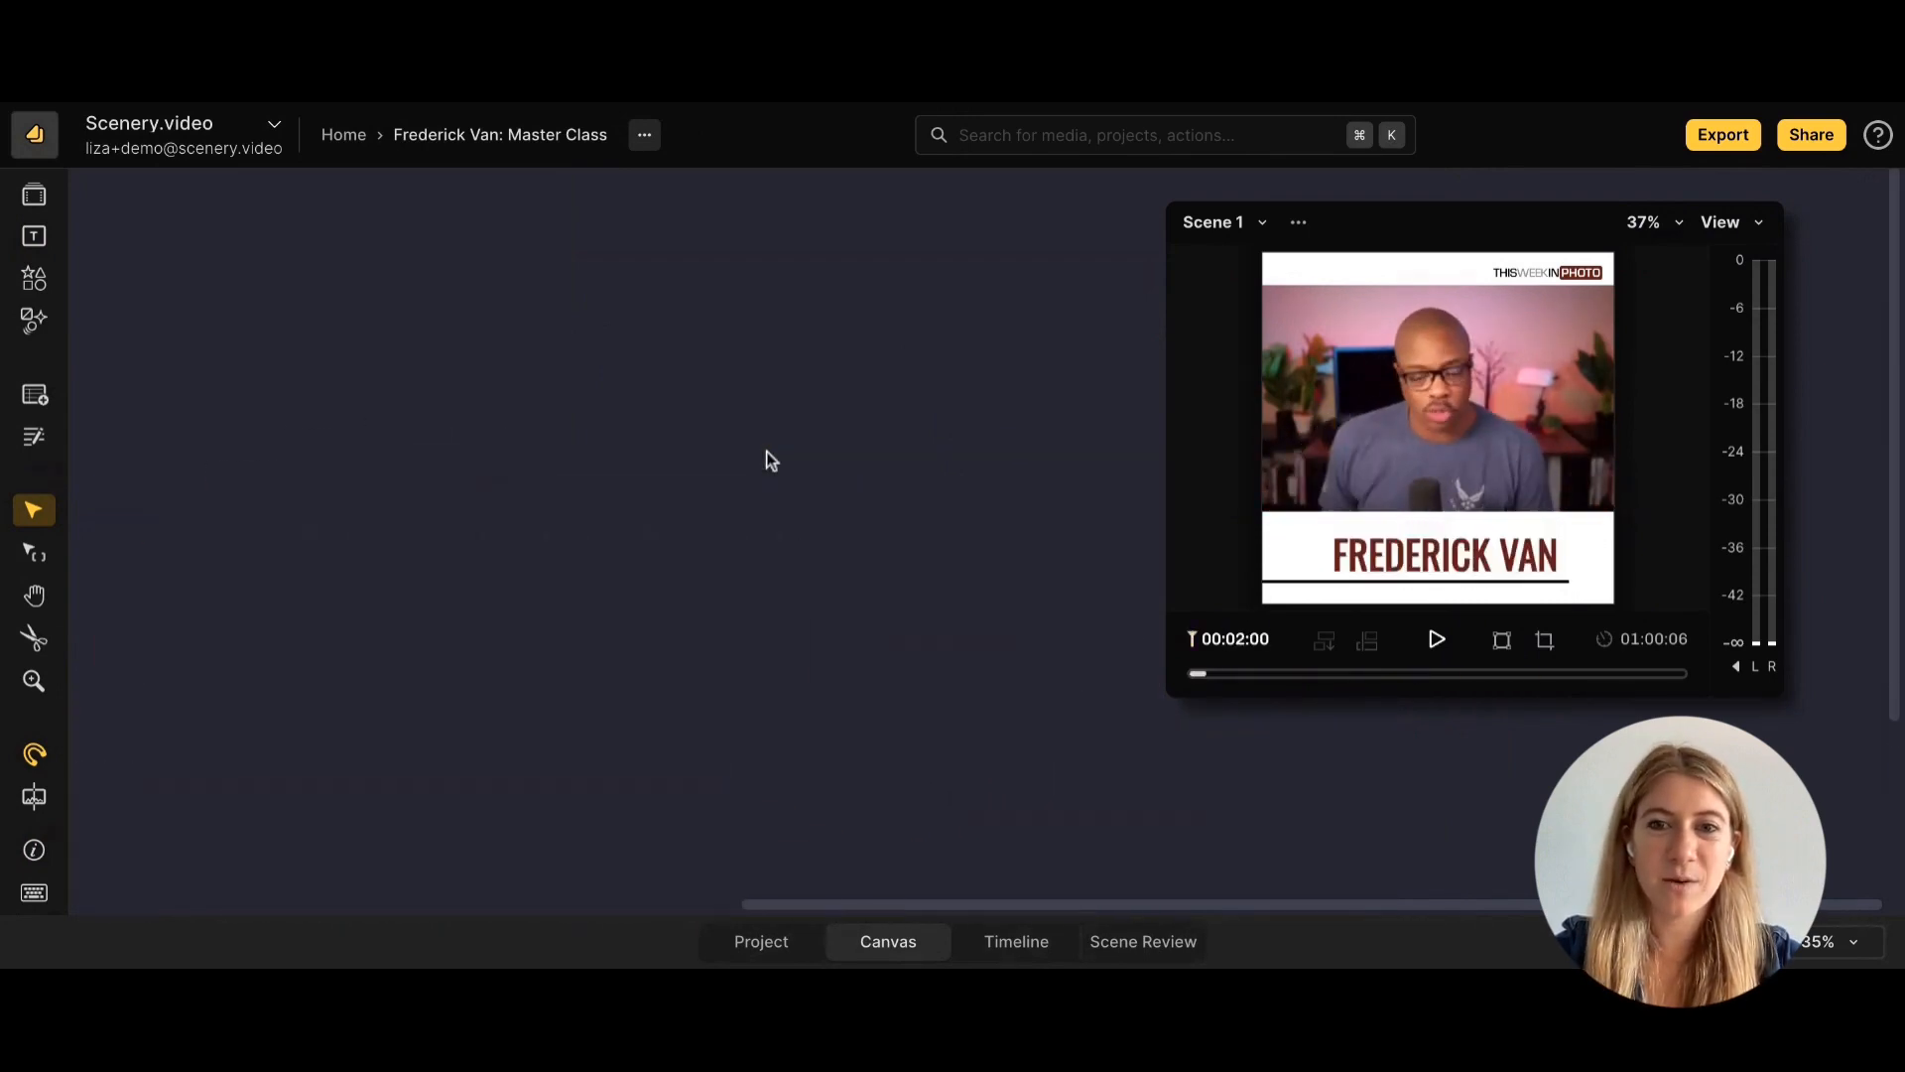
{"action": "scroll", "coordinate": [766, 460], "scroll_direction": "down", "scroll_amount": 5}
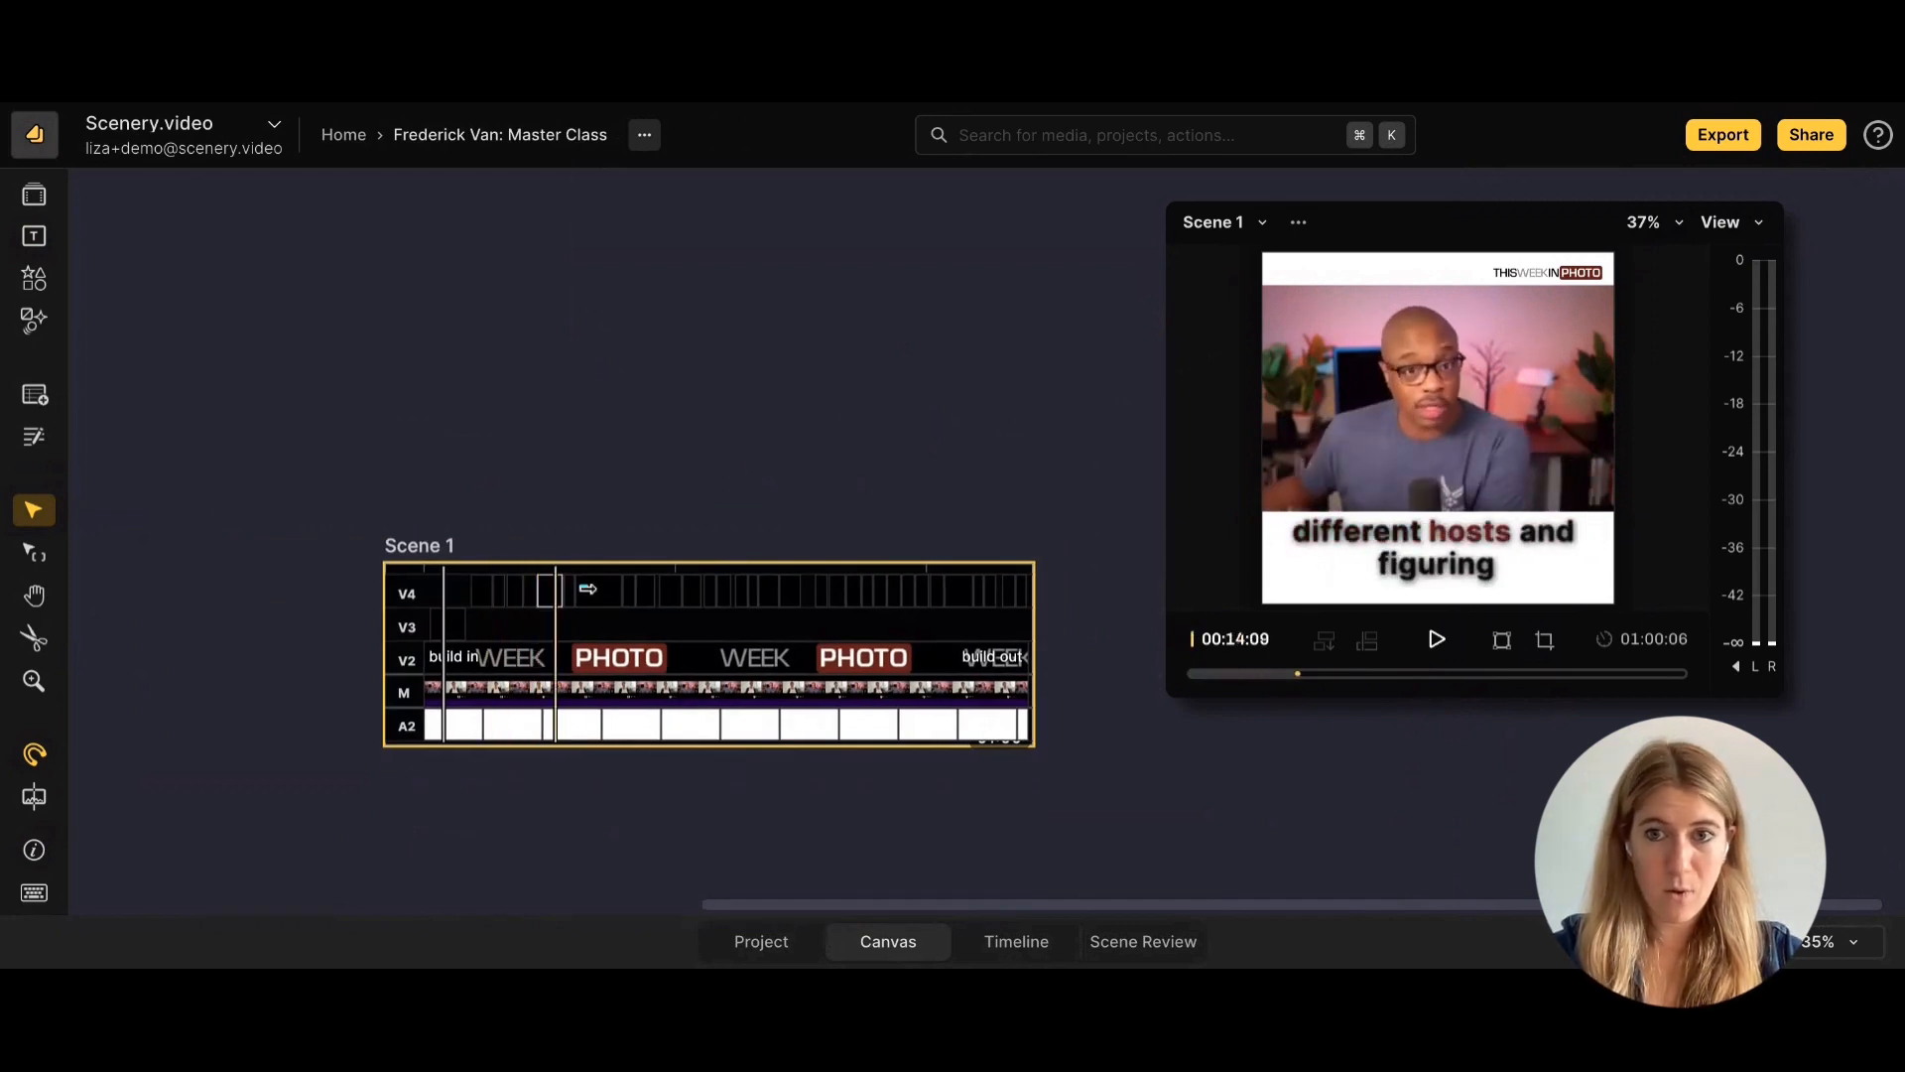
{"action": "scroll", "coordinate": [443, 559], "scroll_direction": "right", "scroll_amount": 1}
{"action": "scroll", "coordinate": [444, 558], "scroll_direction": "up", "scroll_amount": 1}
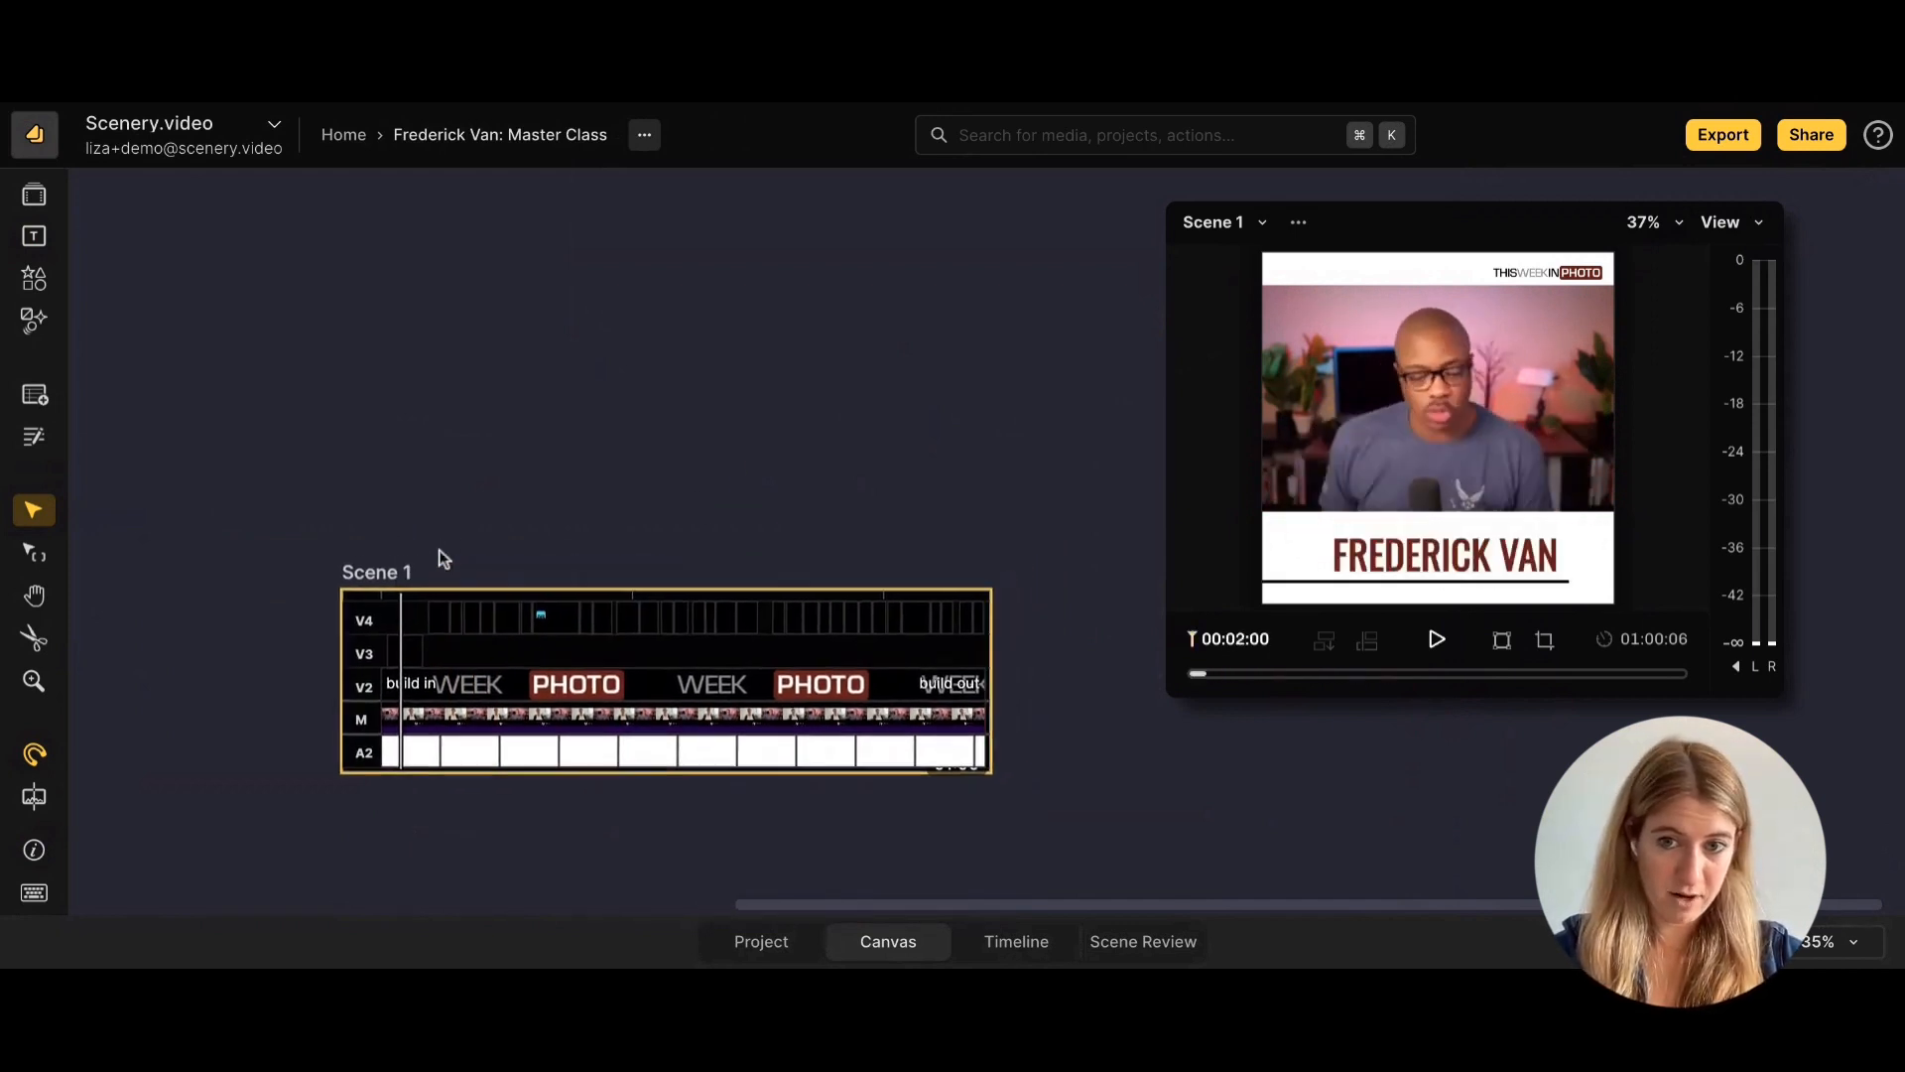
{"action": "scroll", "coordinate": [438, 549], "scroll_direction": "up", "scroll_amount": 1}
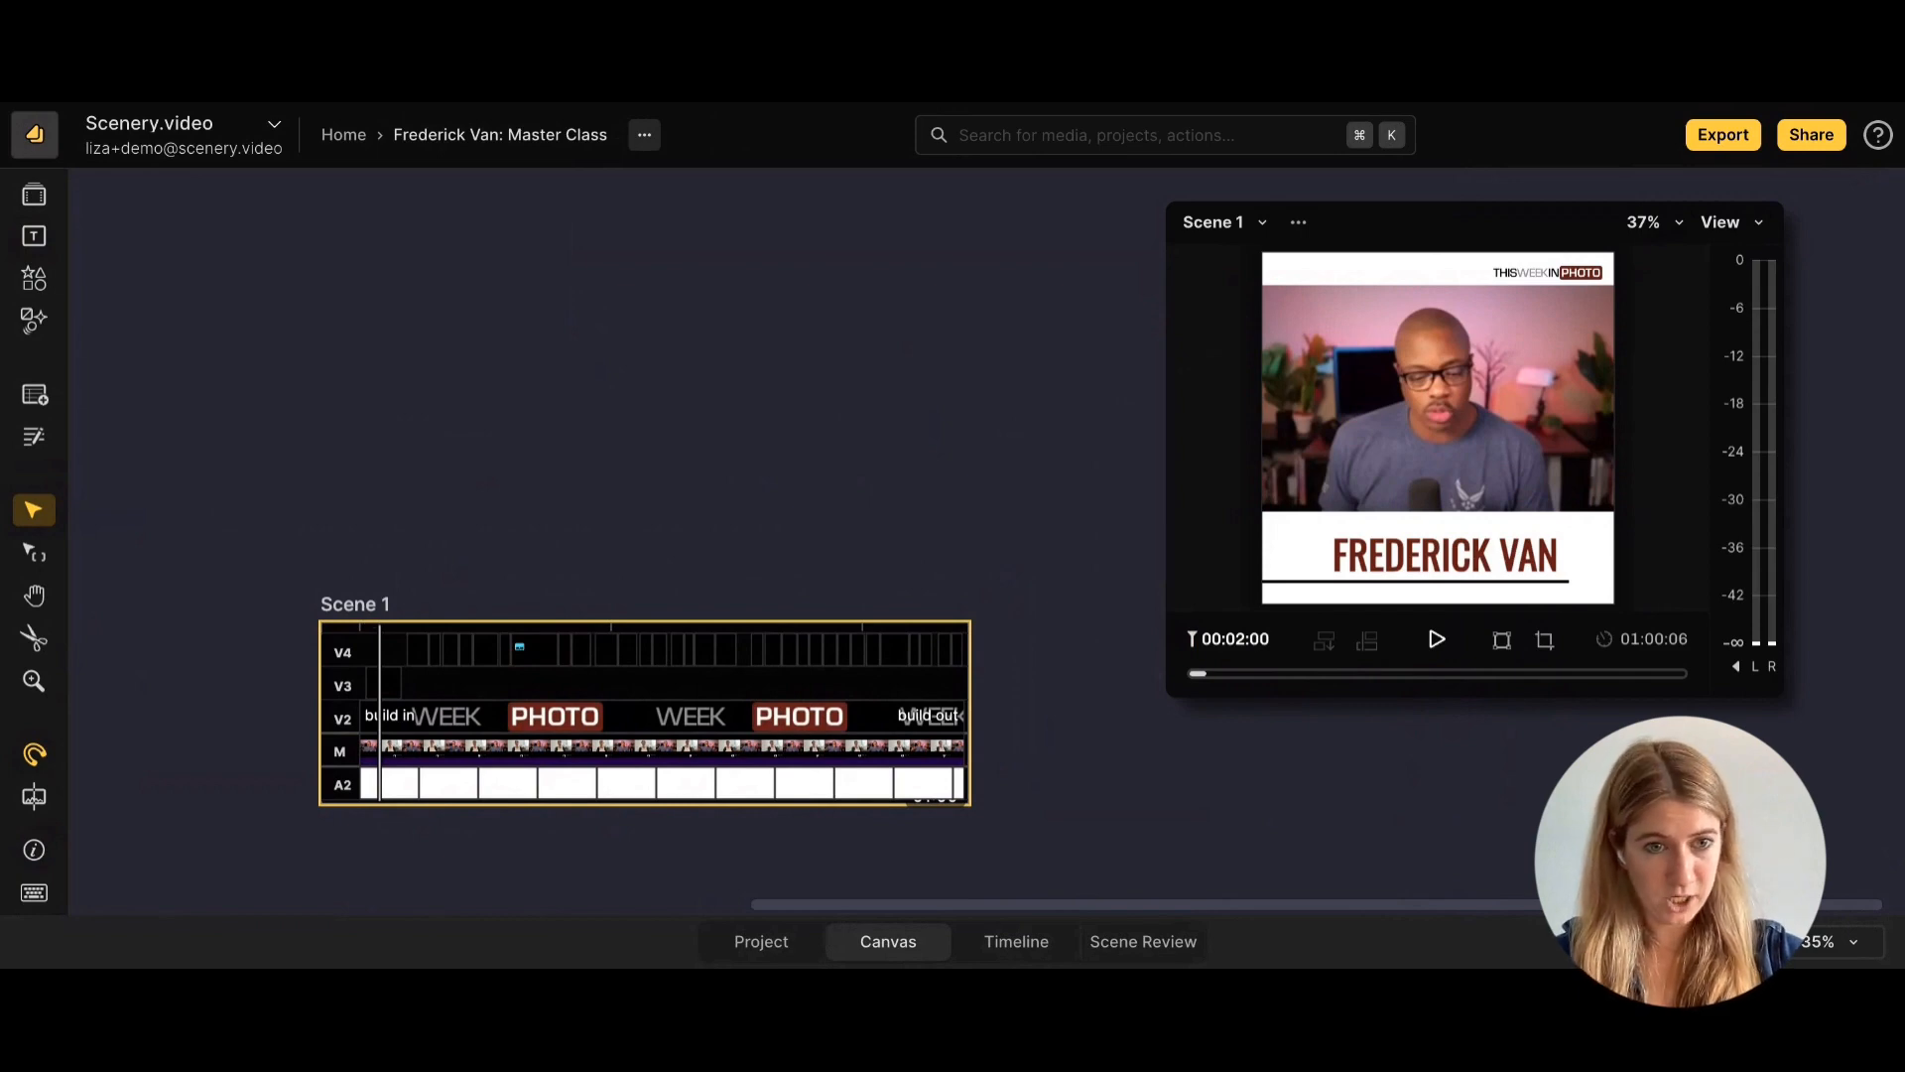
Duplicate Scene 1 and rename the copy to 'Scene 1_TikTok'.
{"action": "key", "text": "super+d"}
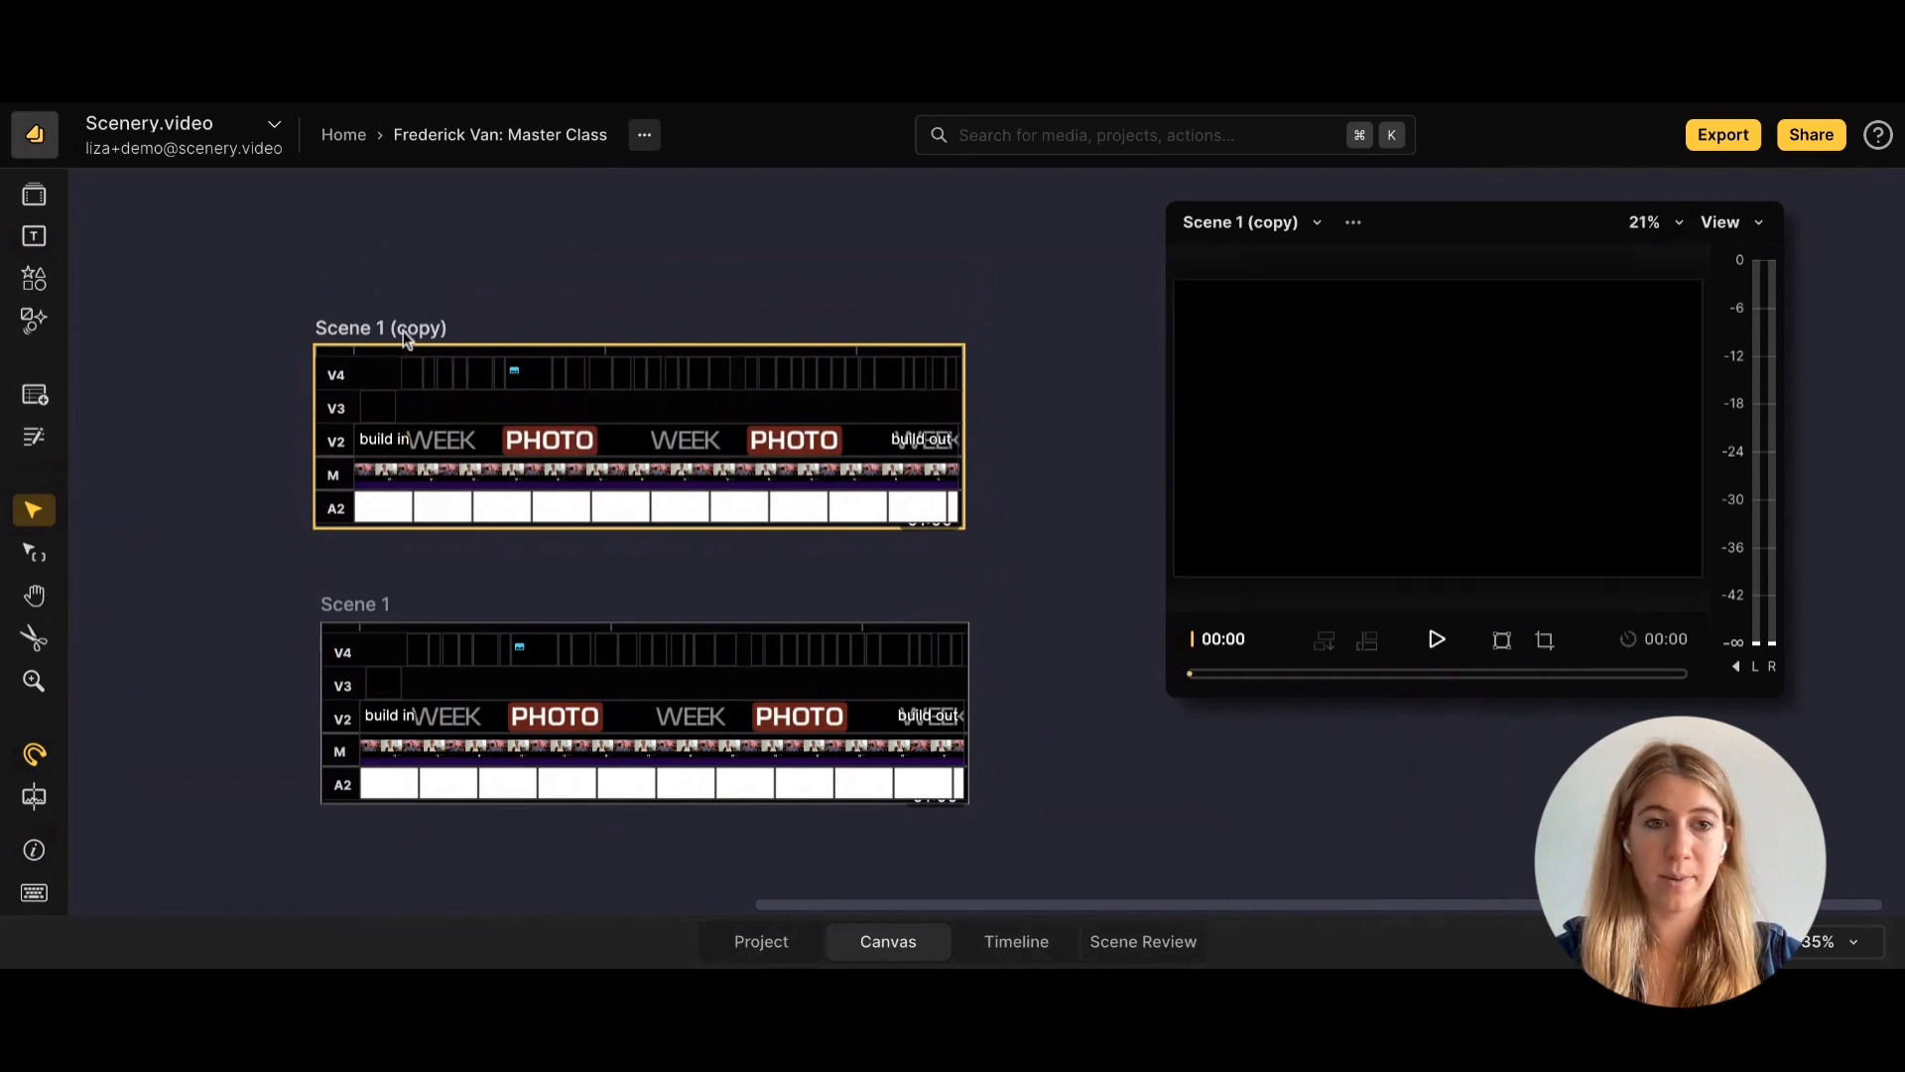
{"action": "double_click", "coordinate": [403, 330]}
{"action": "key", "text": "BackSpace"}
{"action": "key", "text": "BackSpace"}
{"action": "key", "text": "BackSpace"}
{"action": "key", "text": "BackSpace"}
{"action": "key", "text": "BackSpace"}
{"action": "key", "text": "BackSpace"}
{"action": "key", "text": "BackSpace"}
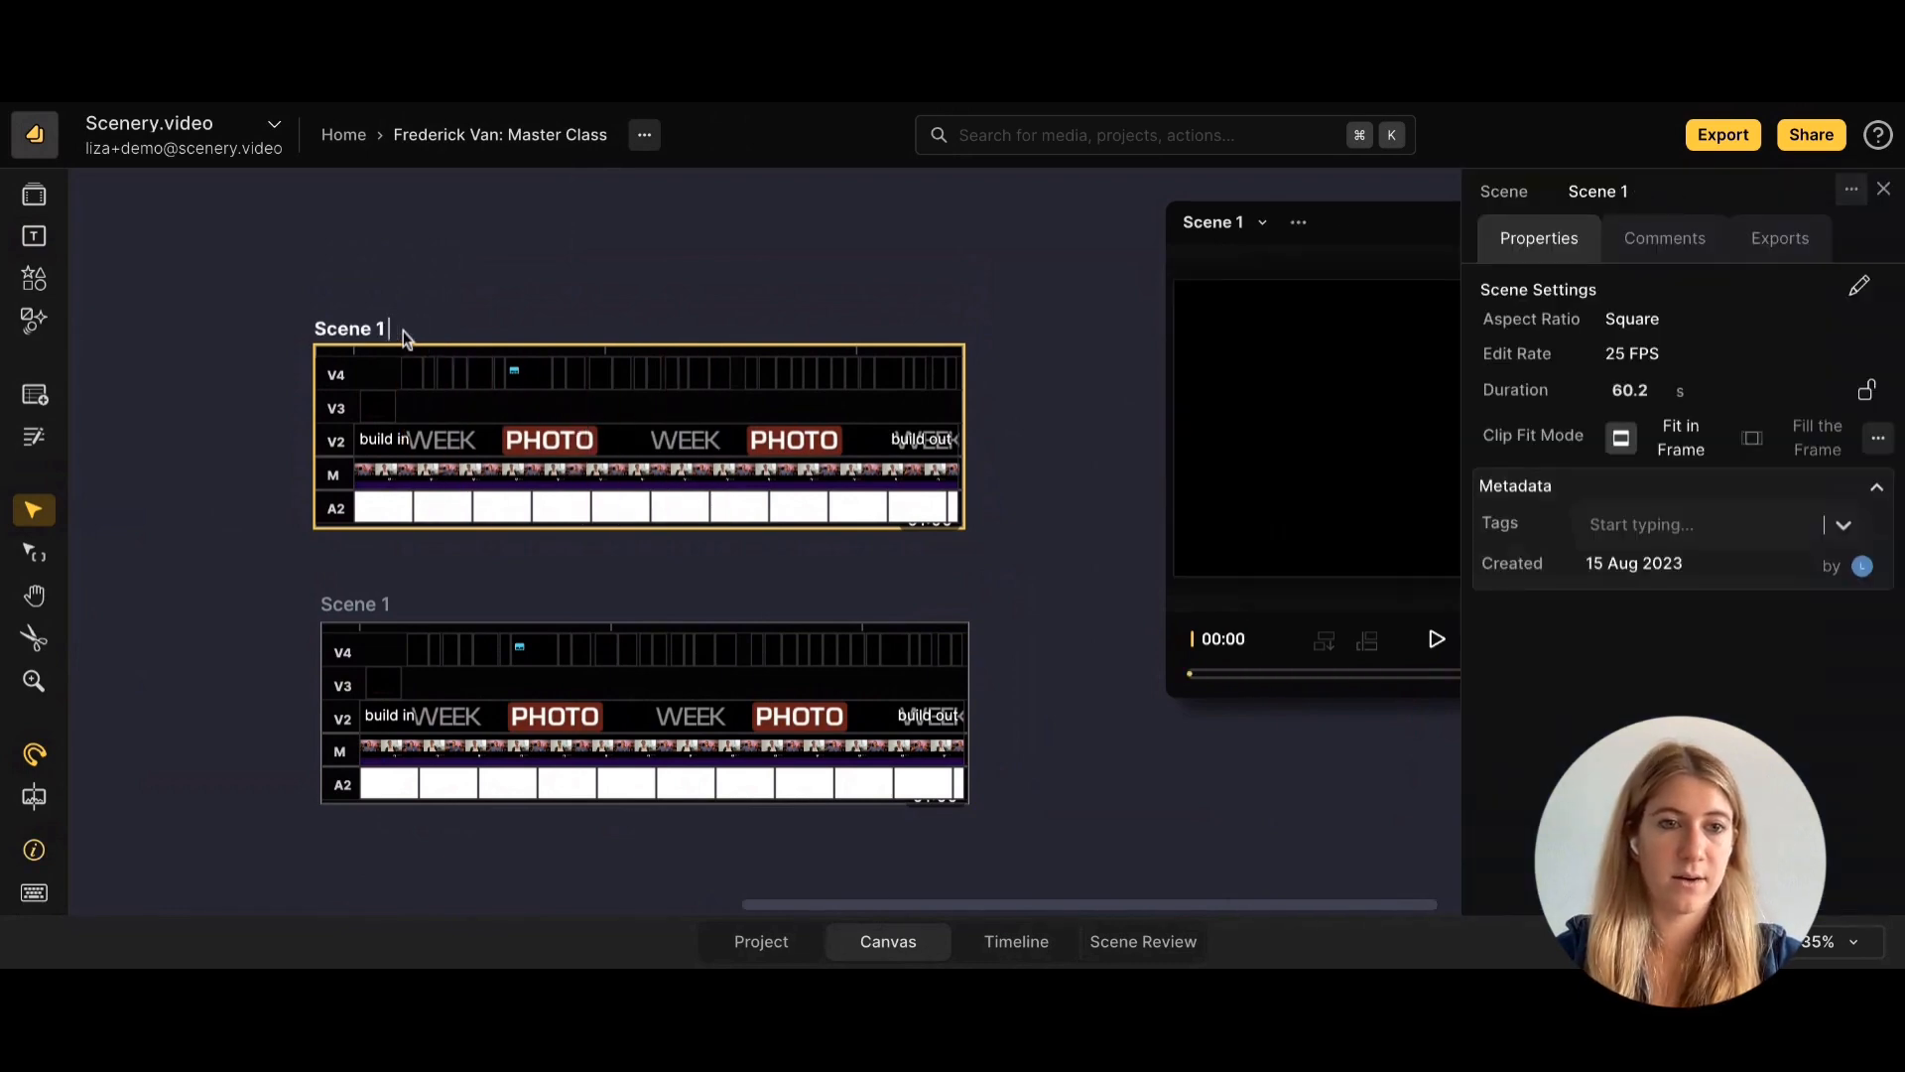
{"action": "type", "text": "_"}
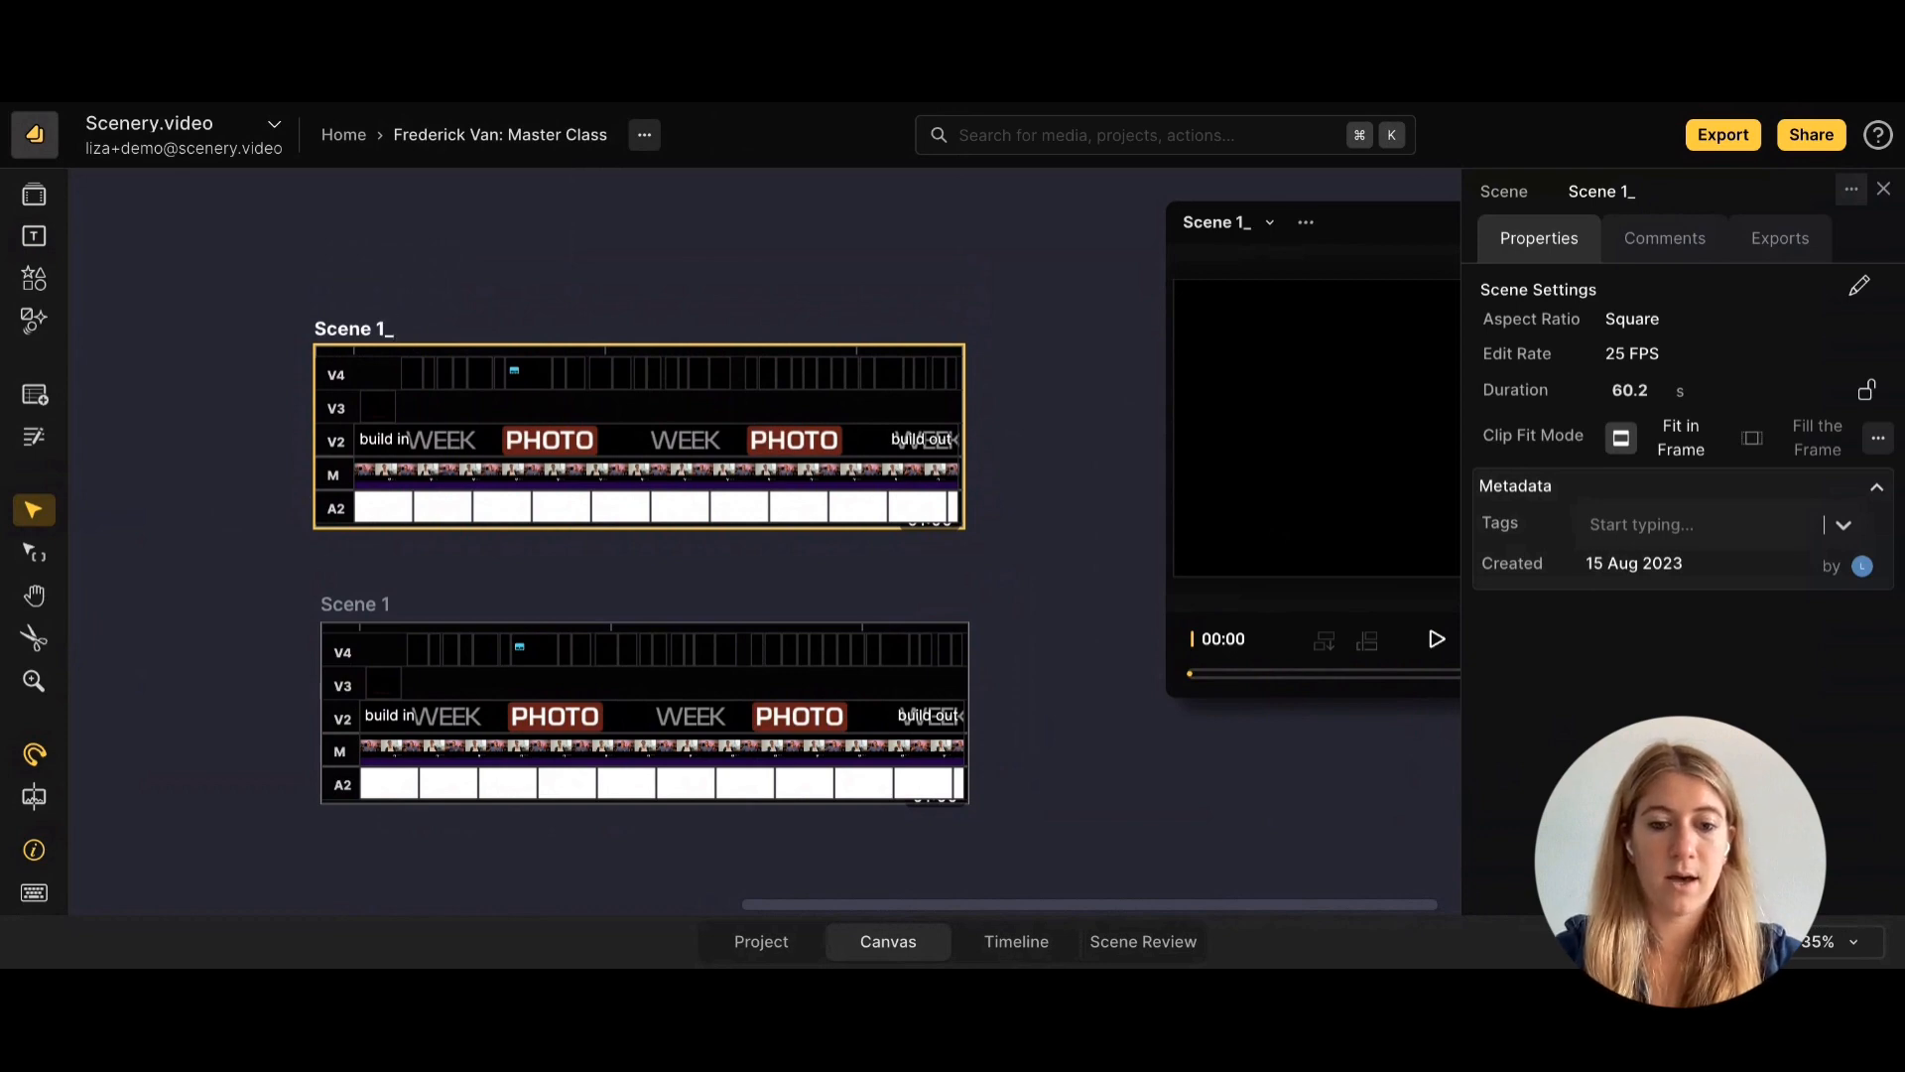
{"action": "type", "text": "TikTok"}
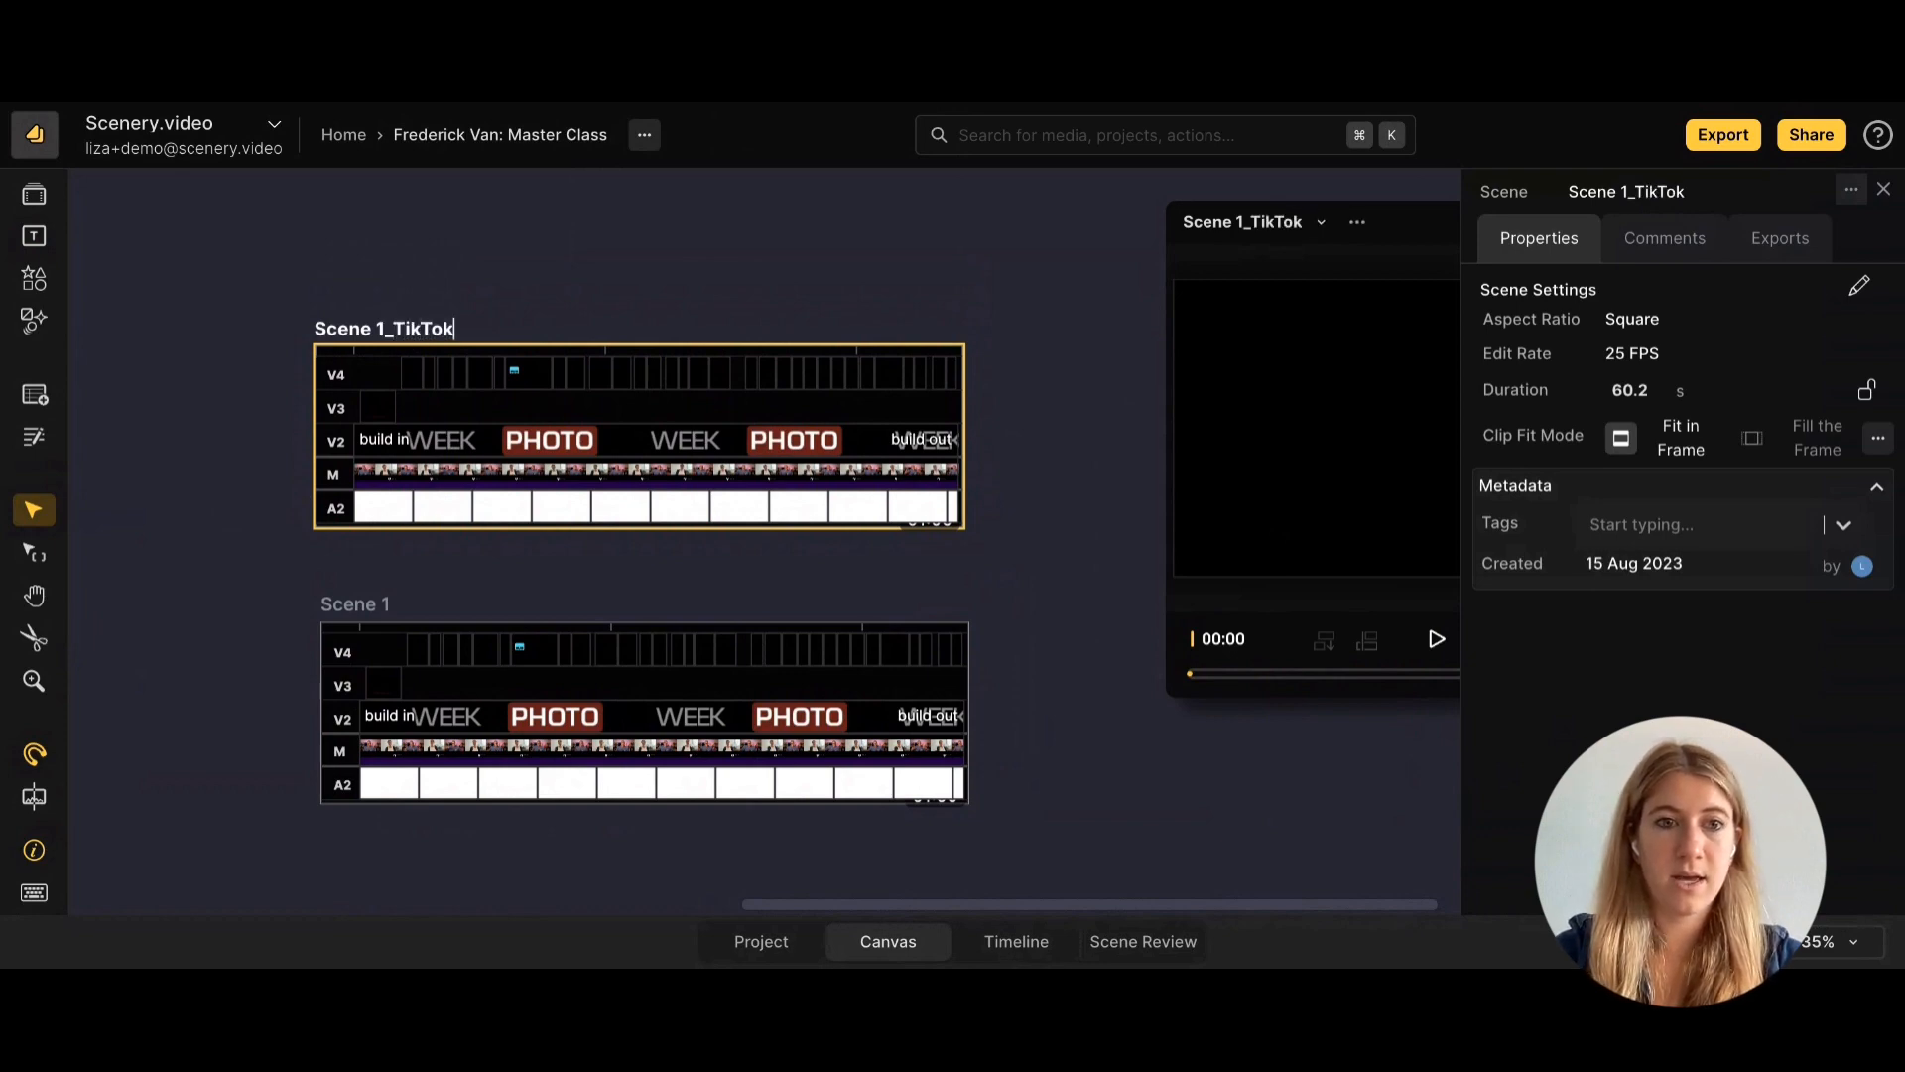
{"action": "key", "text": "Return"}
Change Scene 1_TikTok's aspect ratio from square to Portrait 9x16.
{"action": "left_click", "coordinate": [439, 340]}
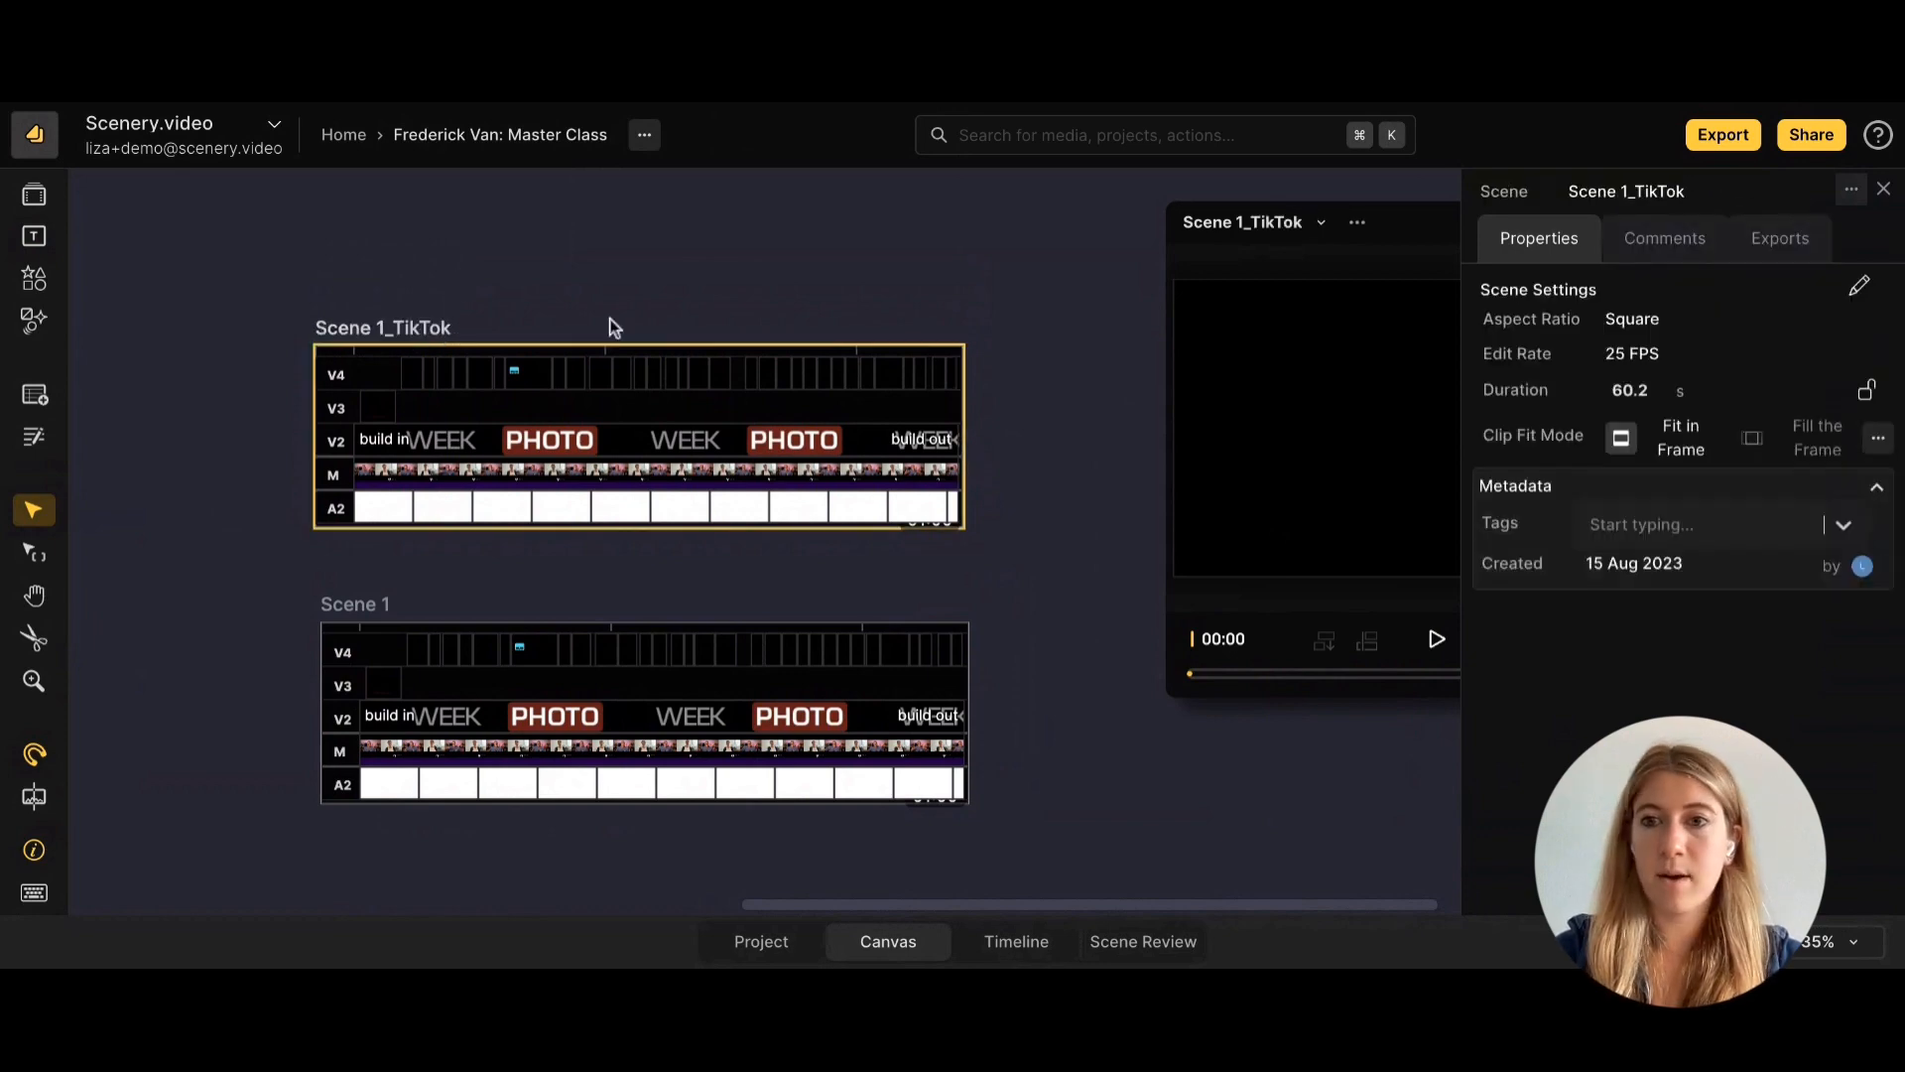
{"action": "left_click", "coordinate": [1862, 291]}
{"action": "left_click", "coordinate": [1111, 549]}
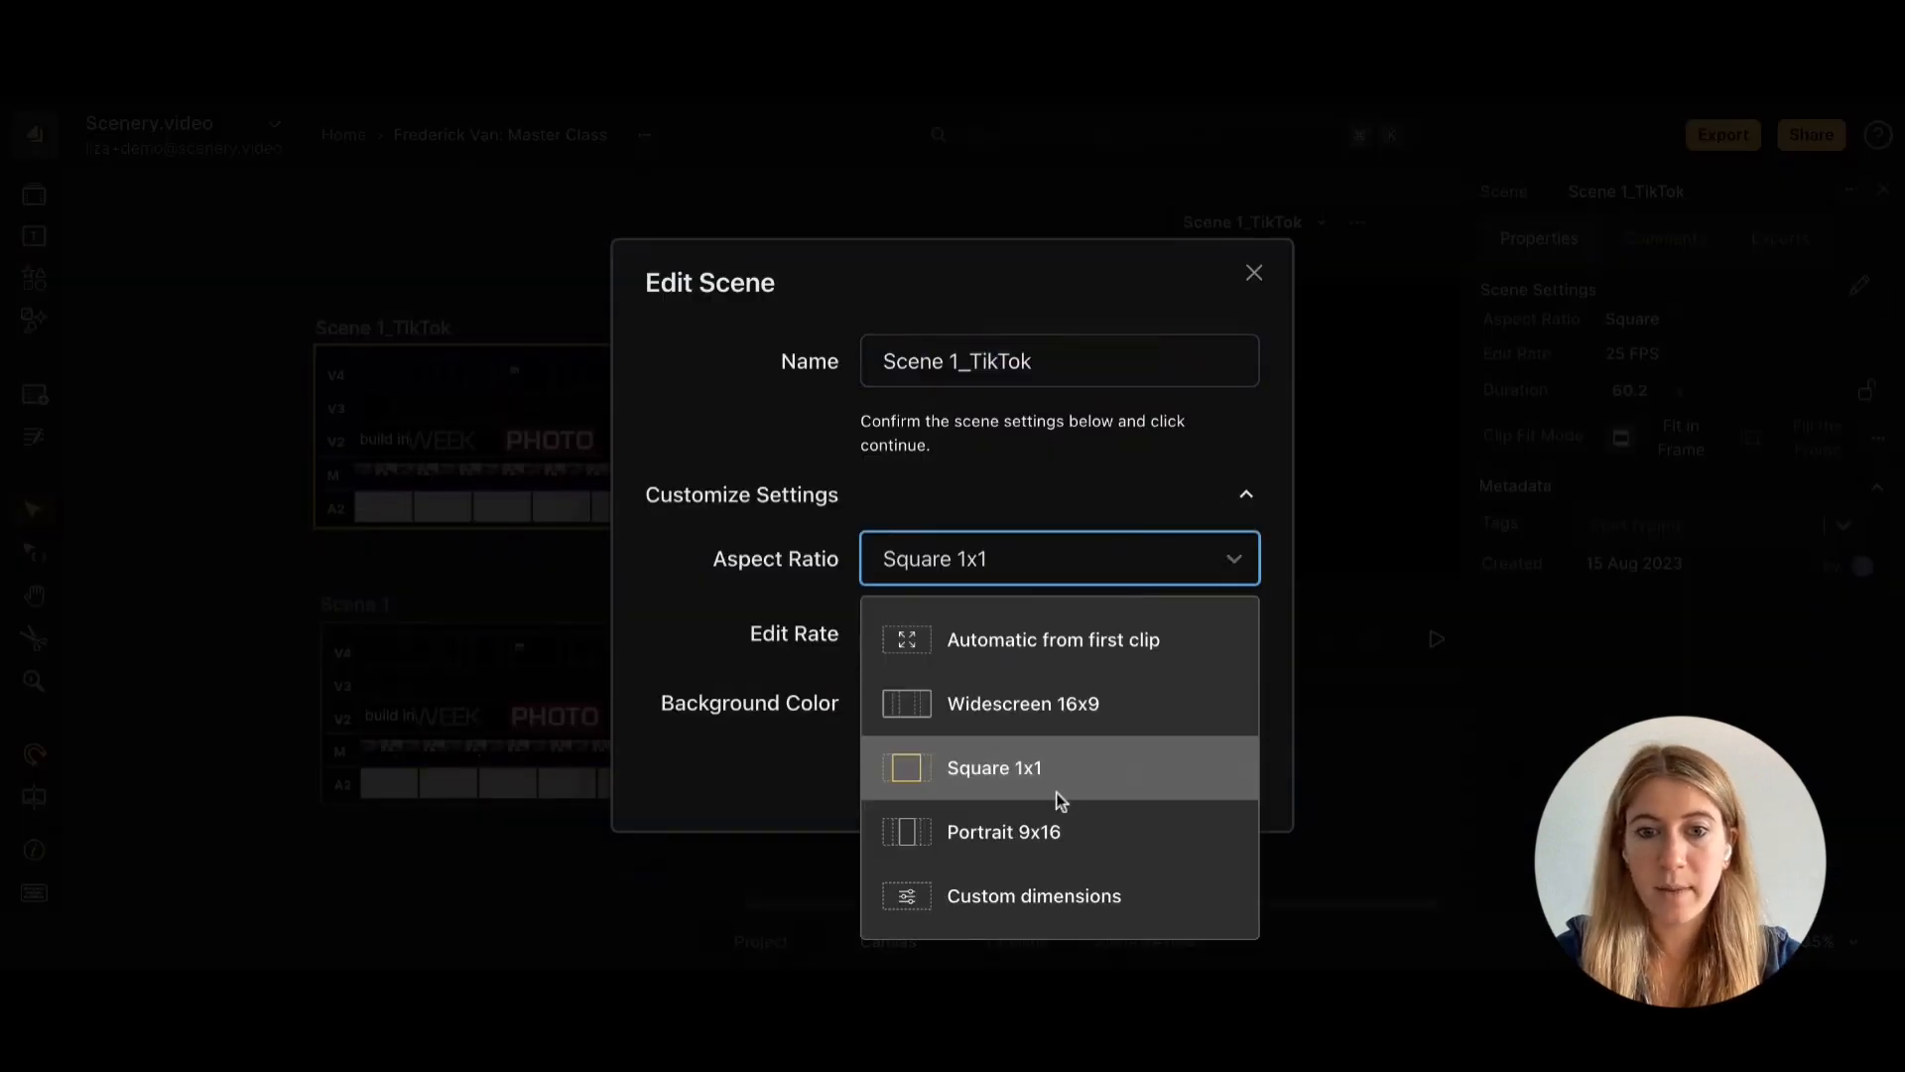
{"action": "left_click", "coordinate": [1037, 830]}
{"action": "left_click", "coordinate": [1201, 787]}
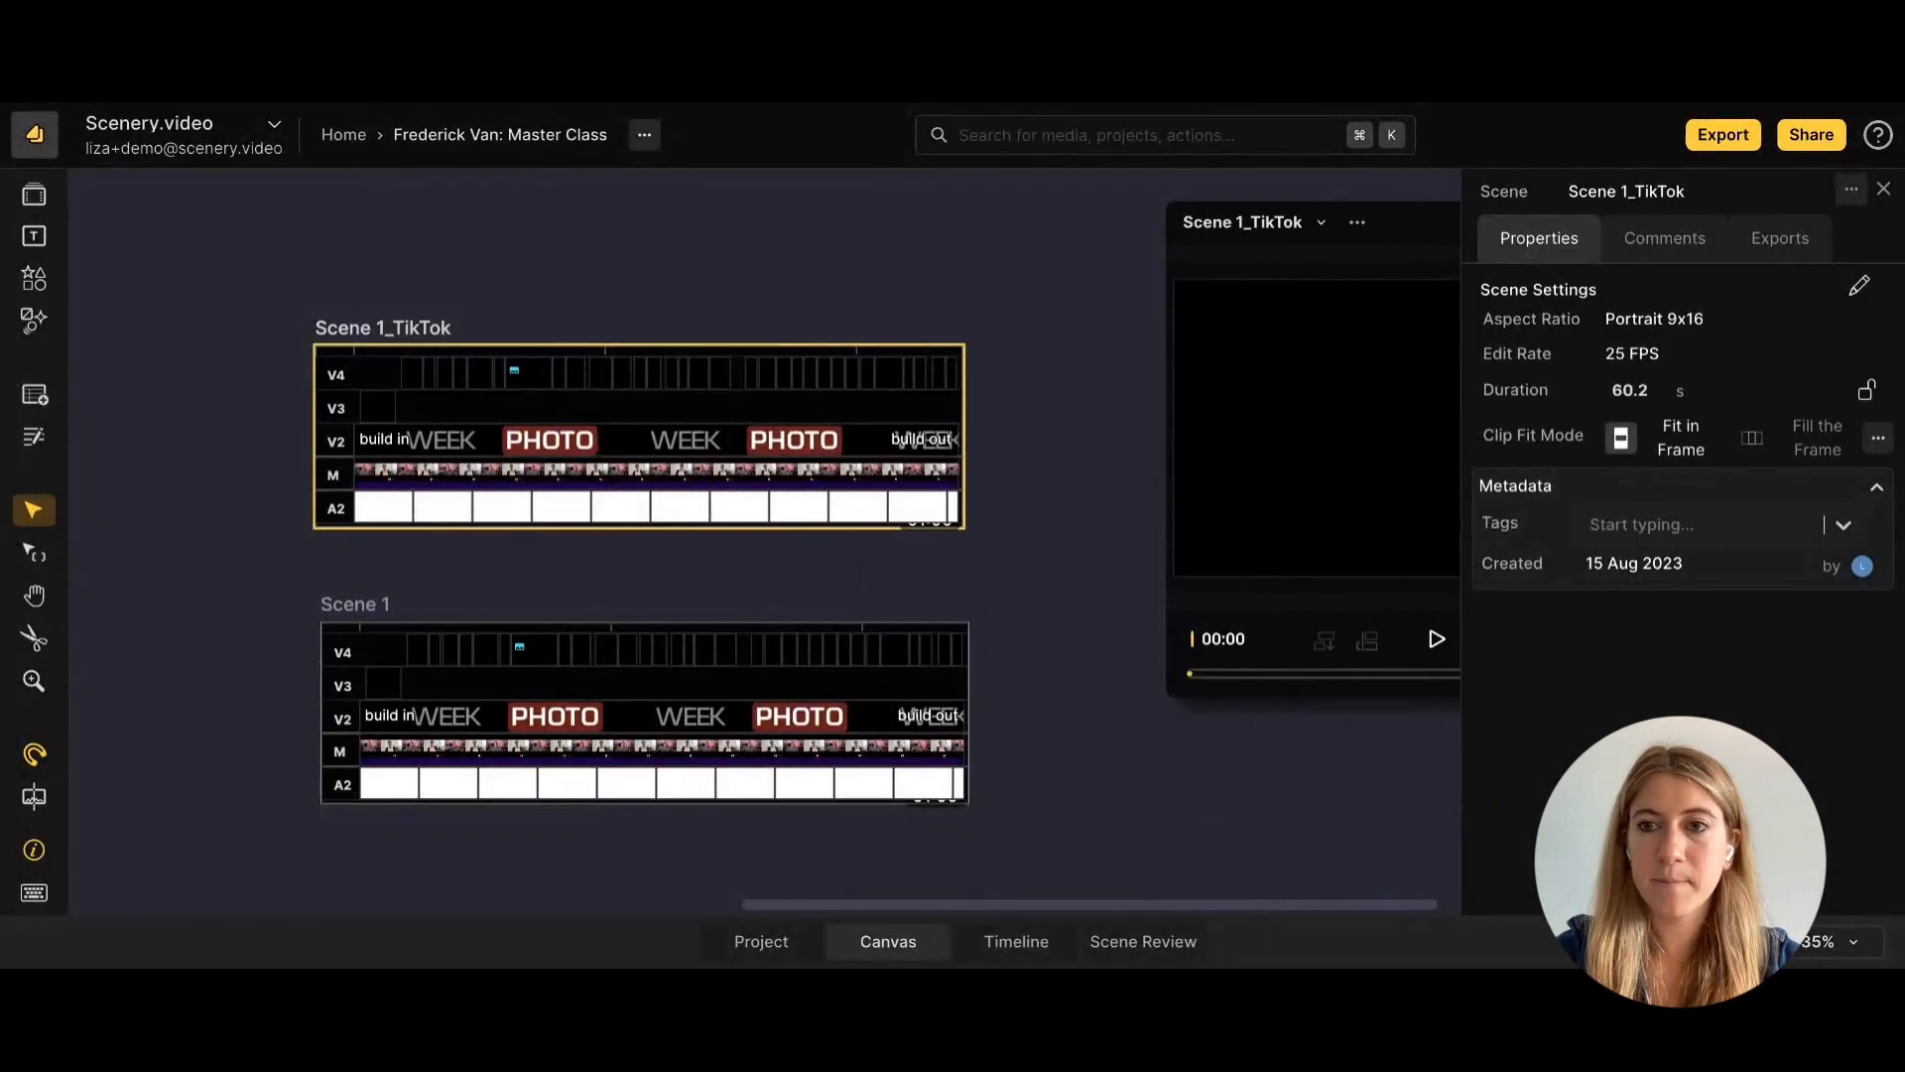
{"action": "left_click", "coordinate": [1882, 189]}
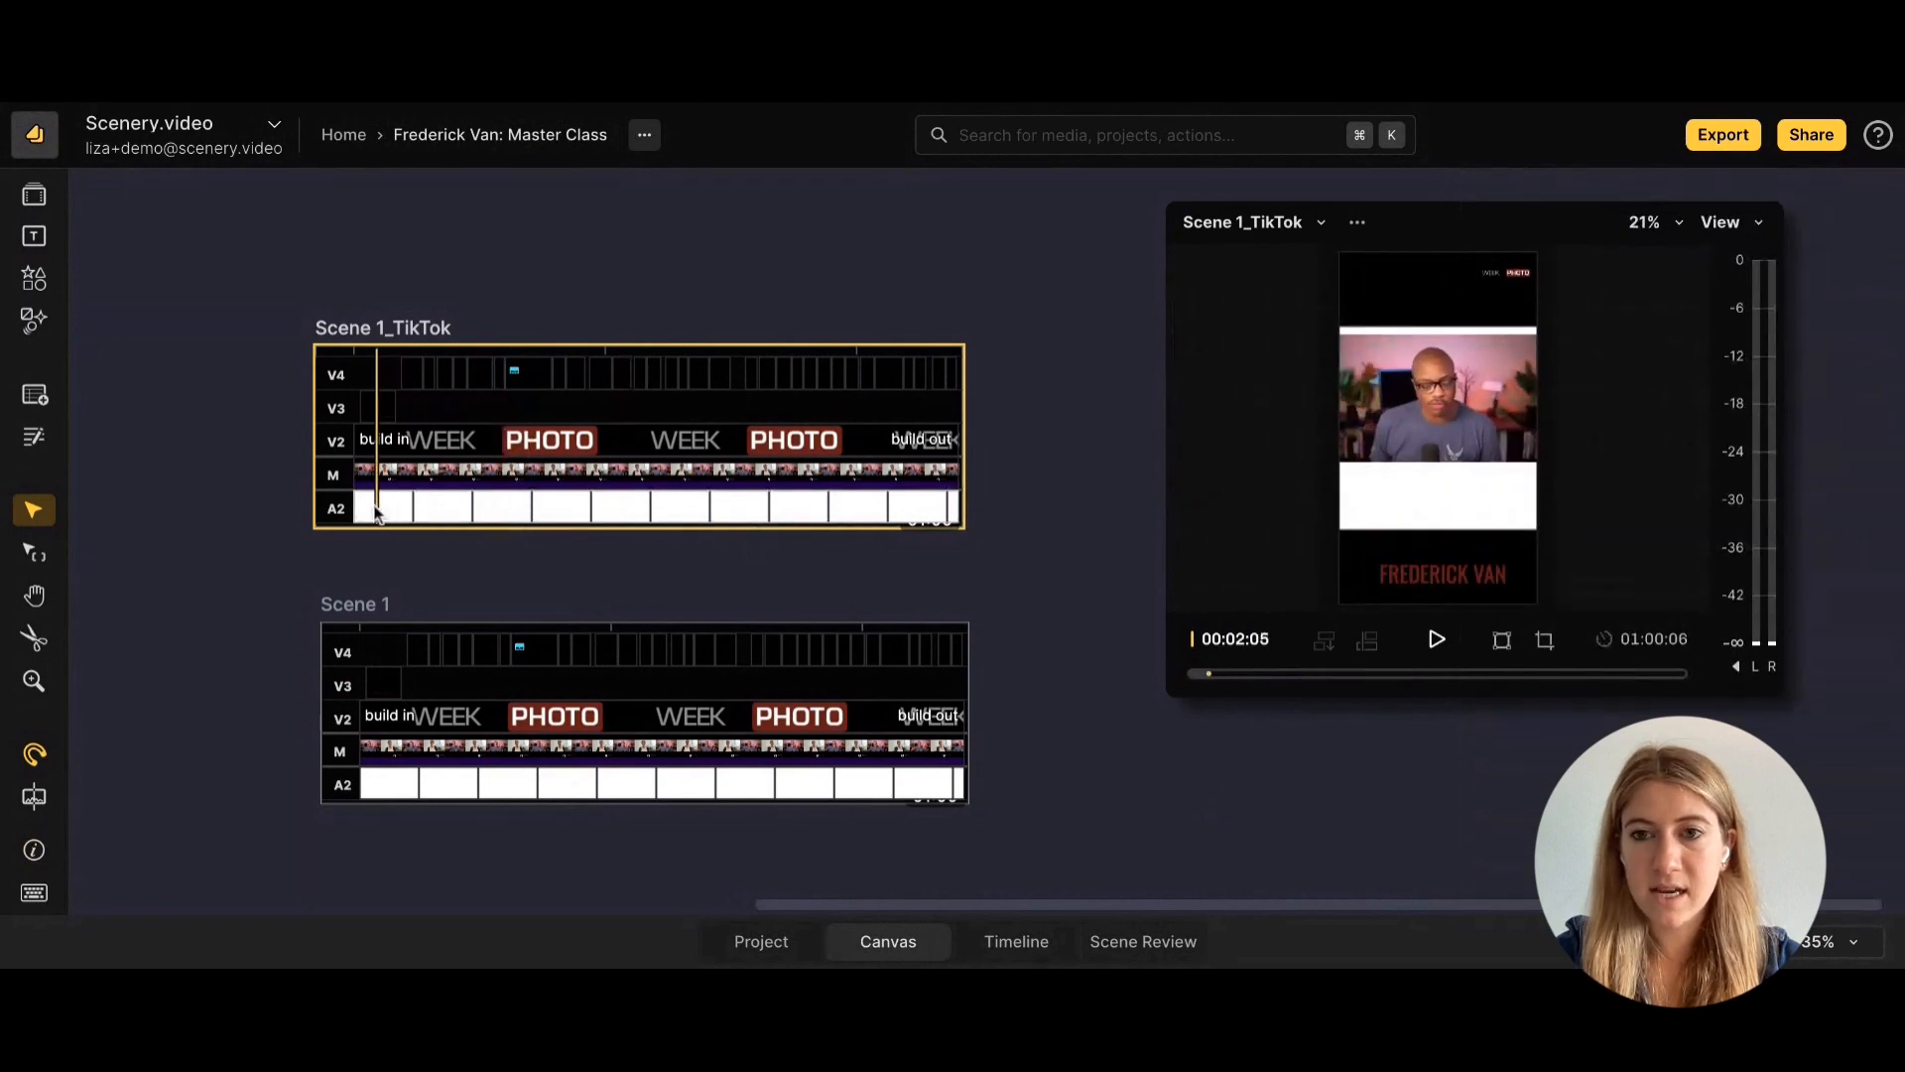
Stretch the white background rectangle to fill the portrait frame.
{"action": "left_click_drag", "start_coordinate": [513, 511], "coordinate": [593, 467]}
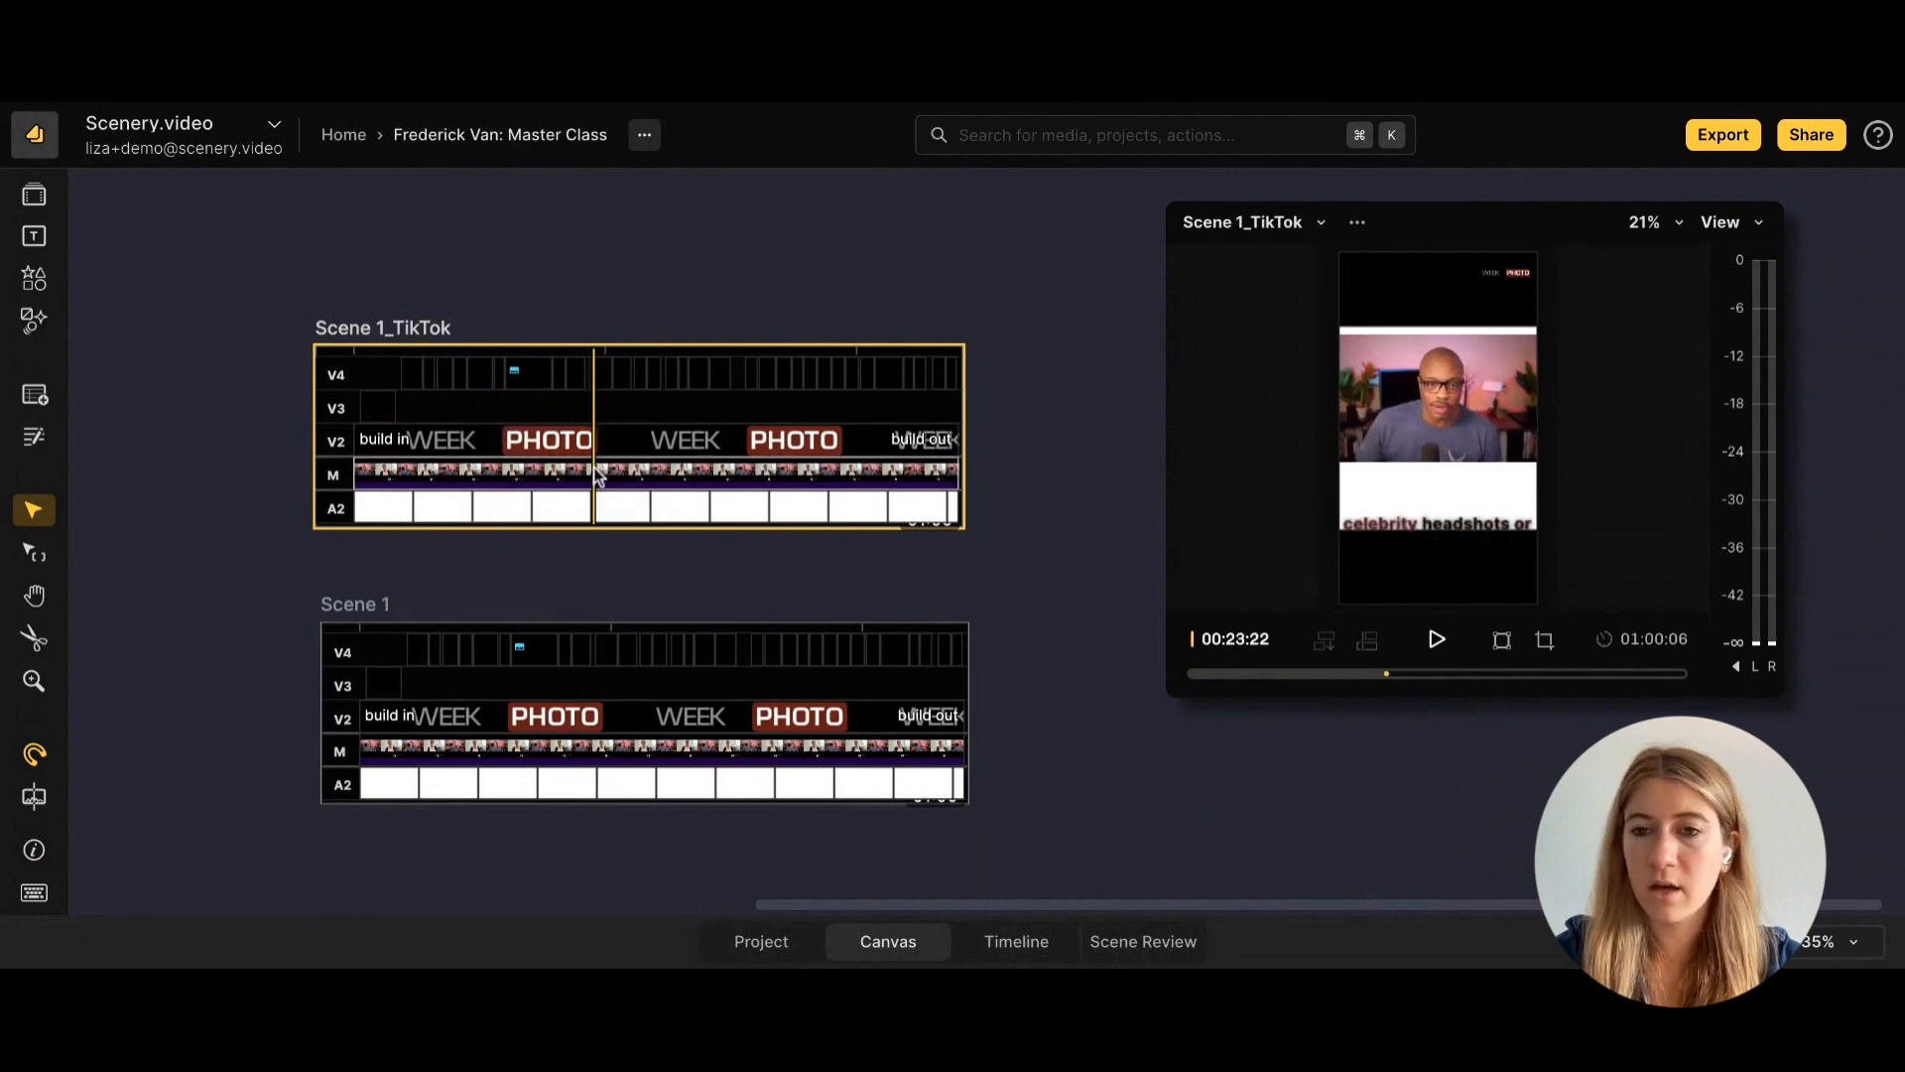
{"action": "left_click", "coordinate": [593, 467]}
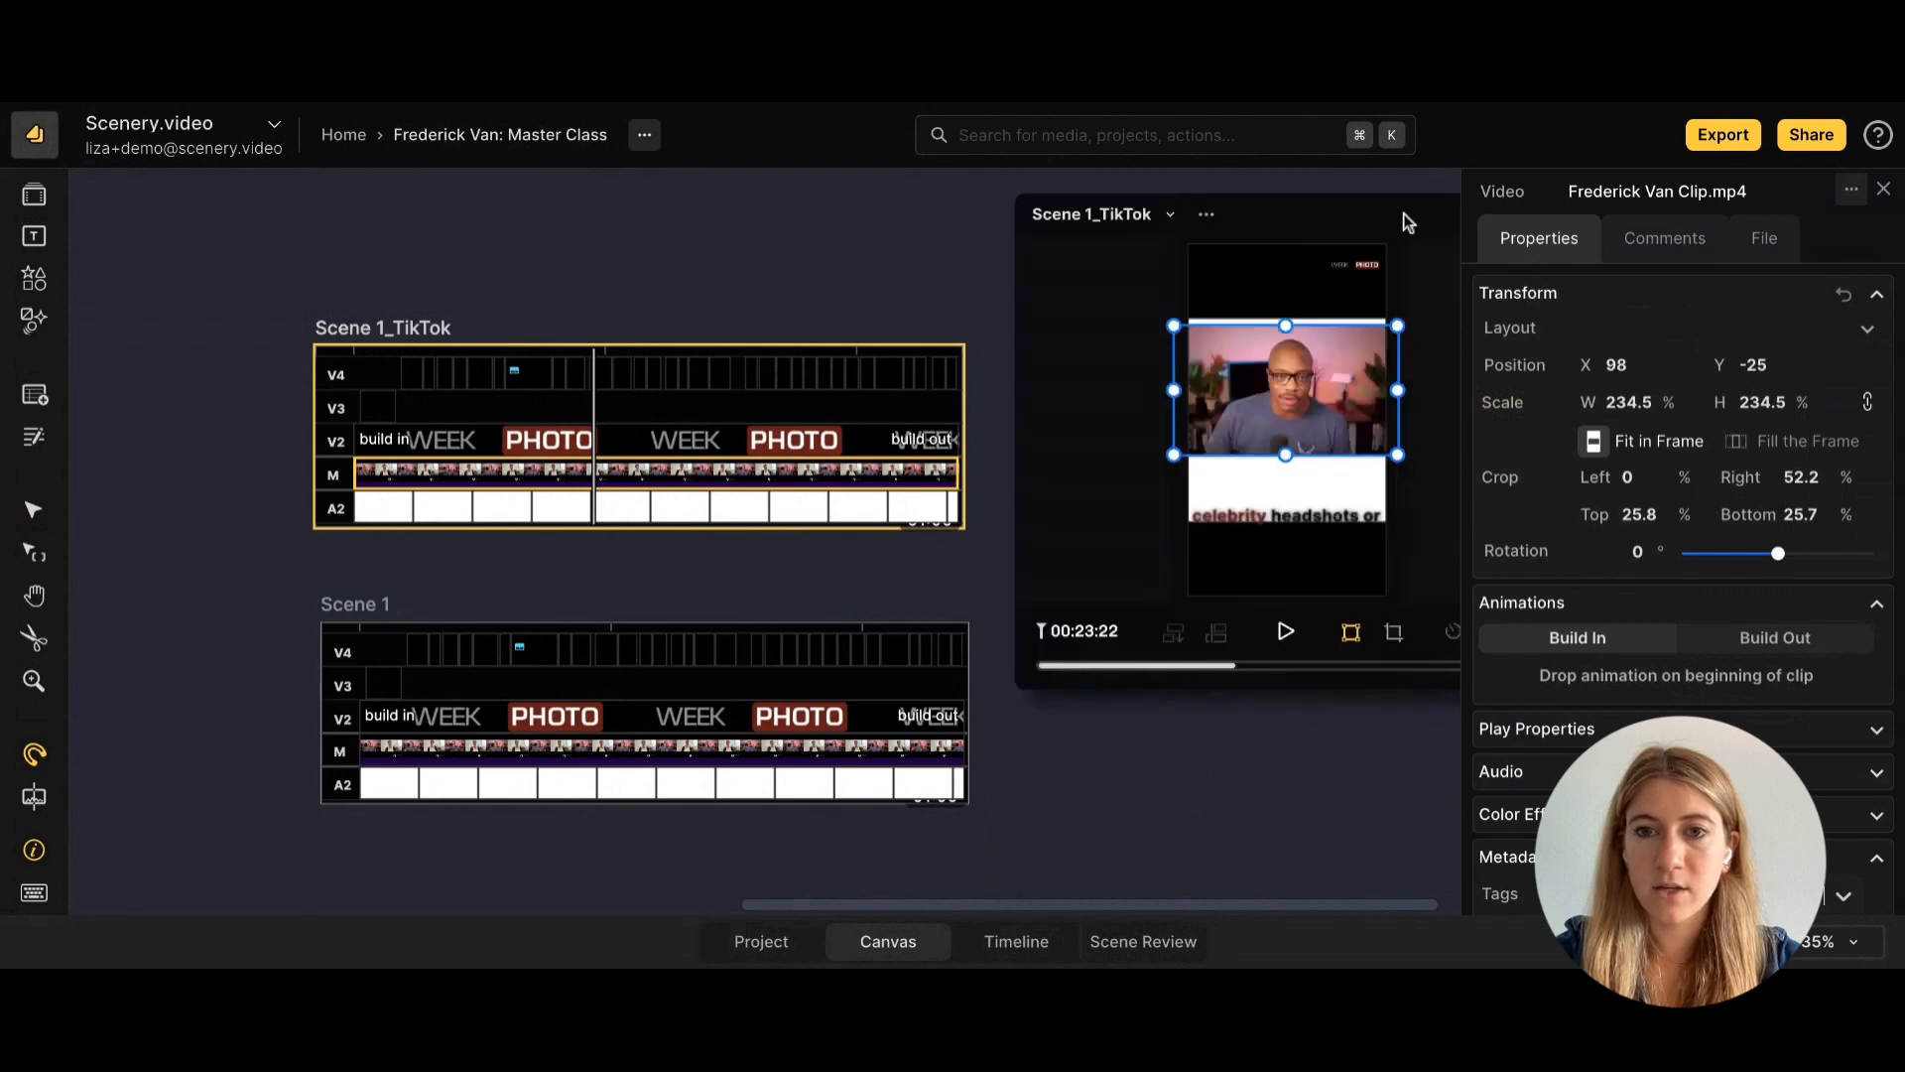
{"action": "left_click", "coordinate": [573, 508]}
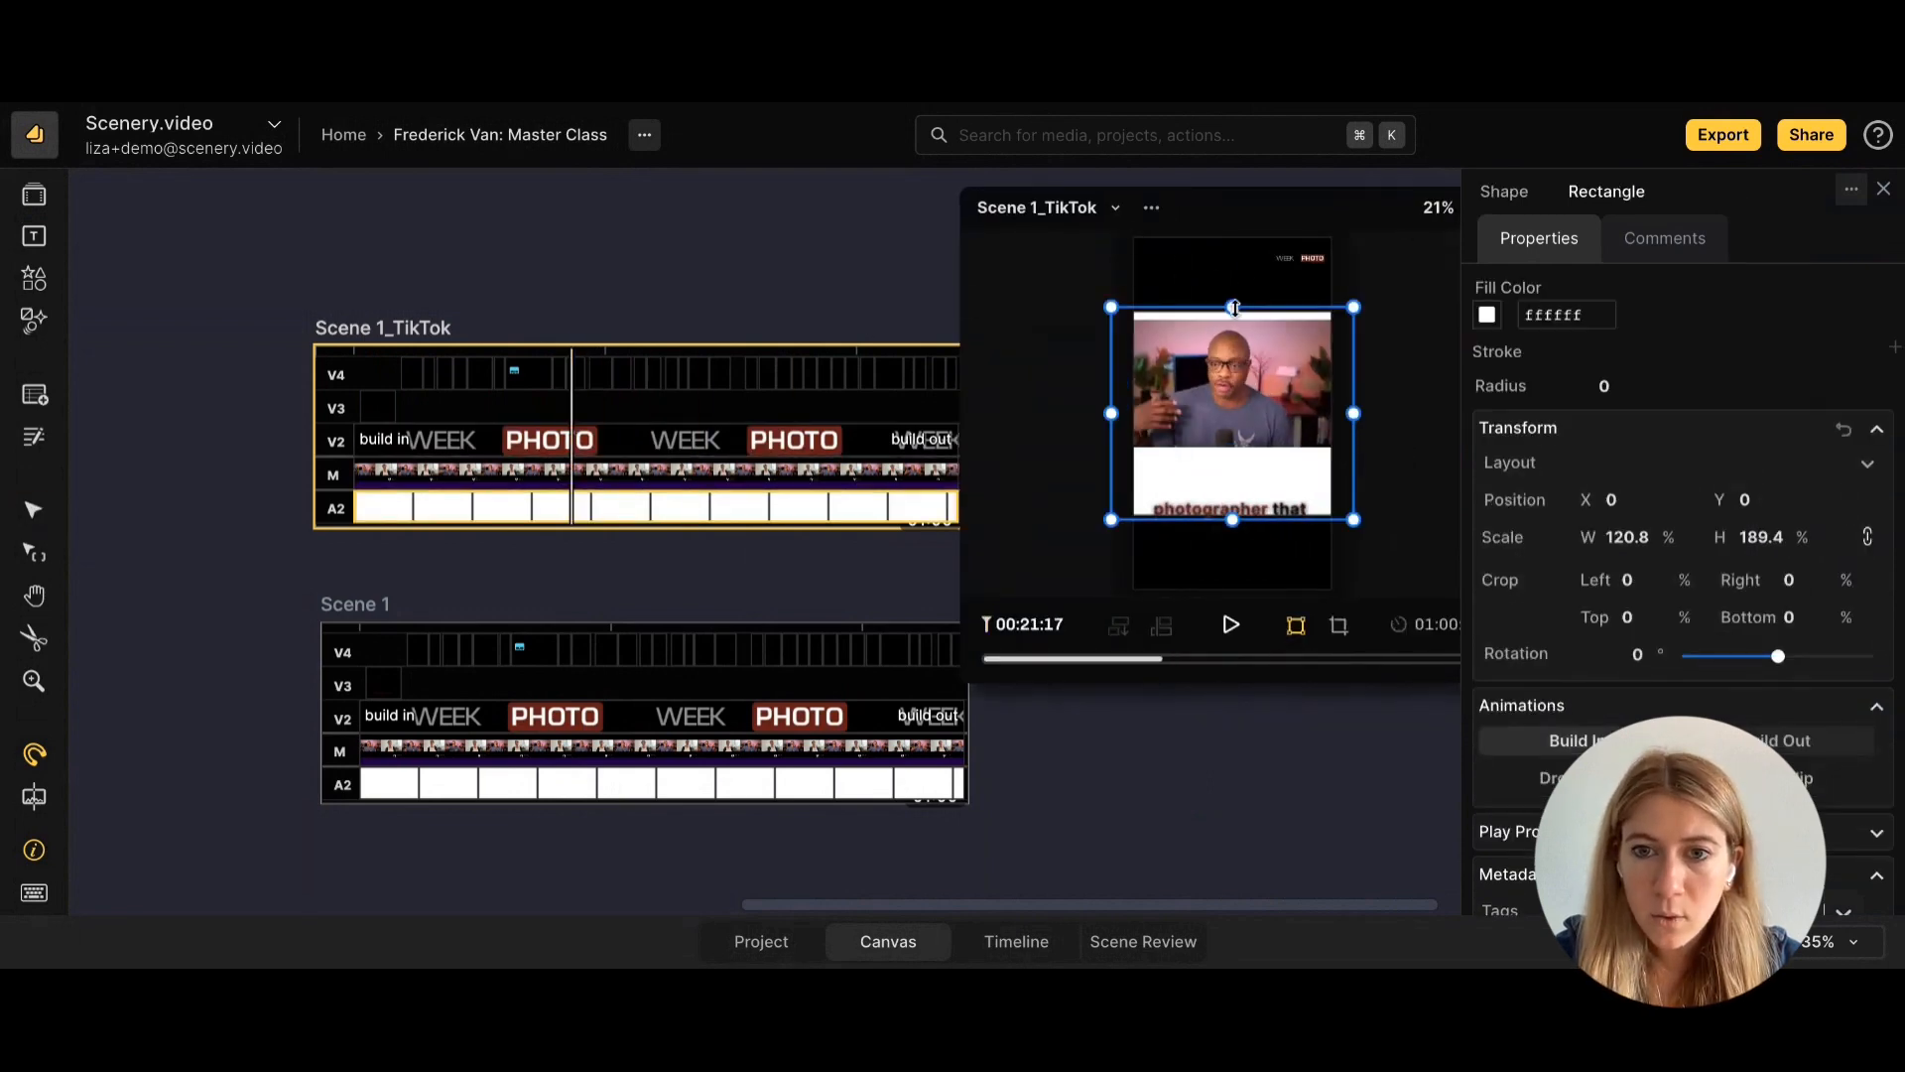
{"action": "left_click_drag", "start_coordinate": [1235, 309], "coordinate": [1234, 232]}
{"action": "left_click_drag", "start_coordinate": [1233, 309], "coordinate": [1234, 307]}
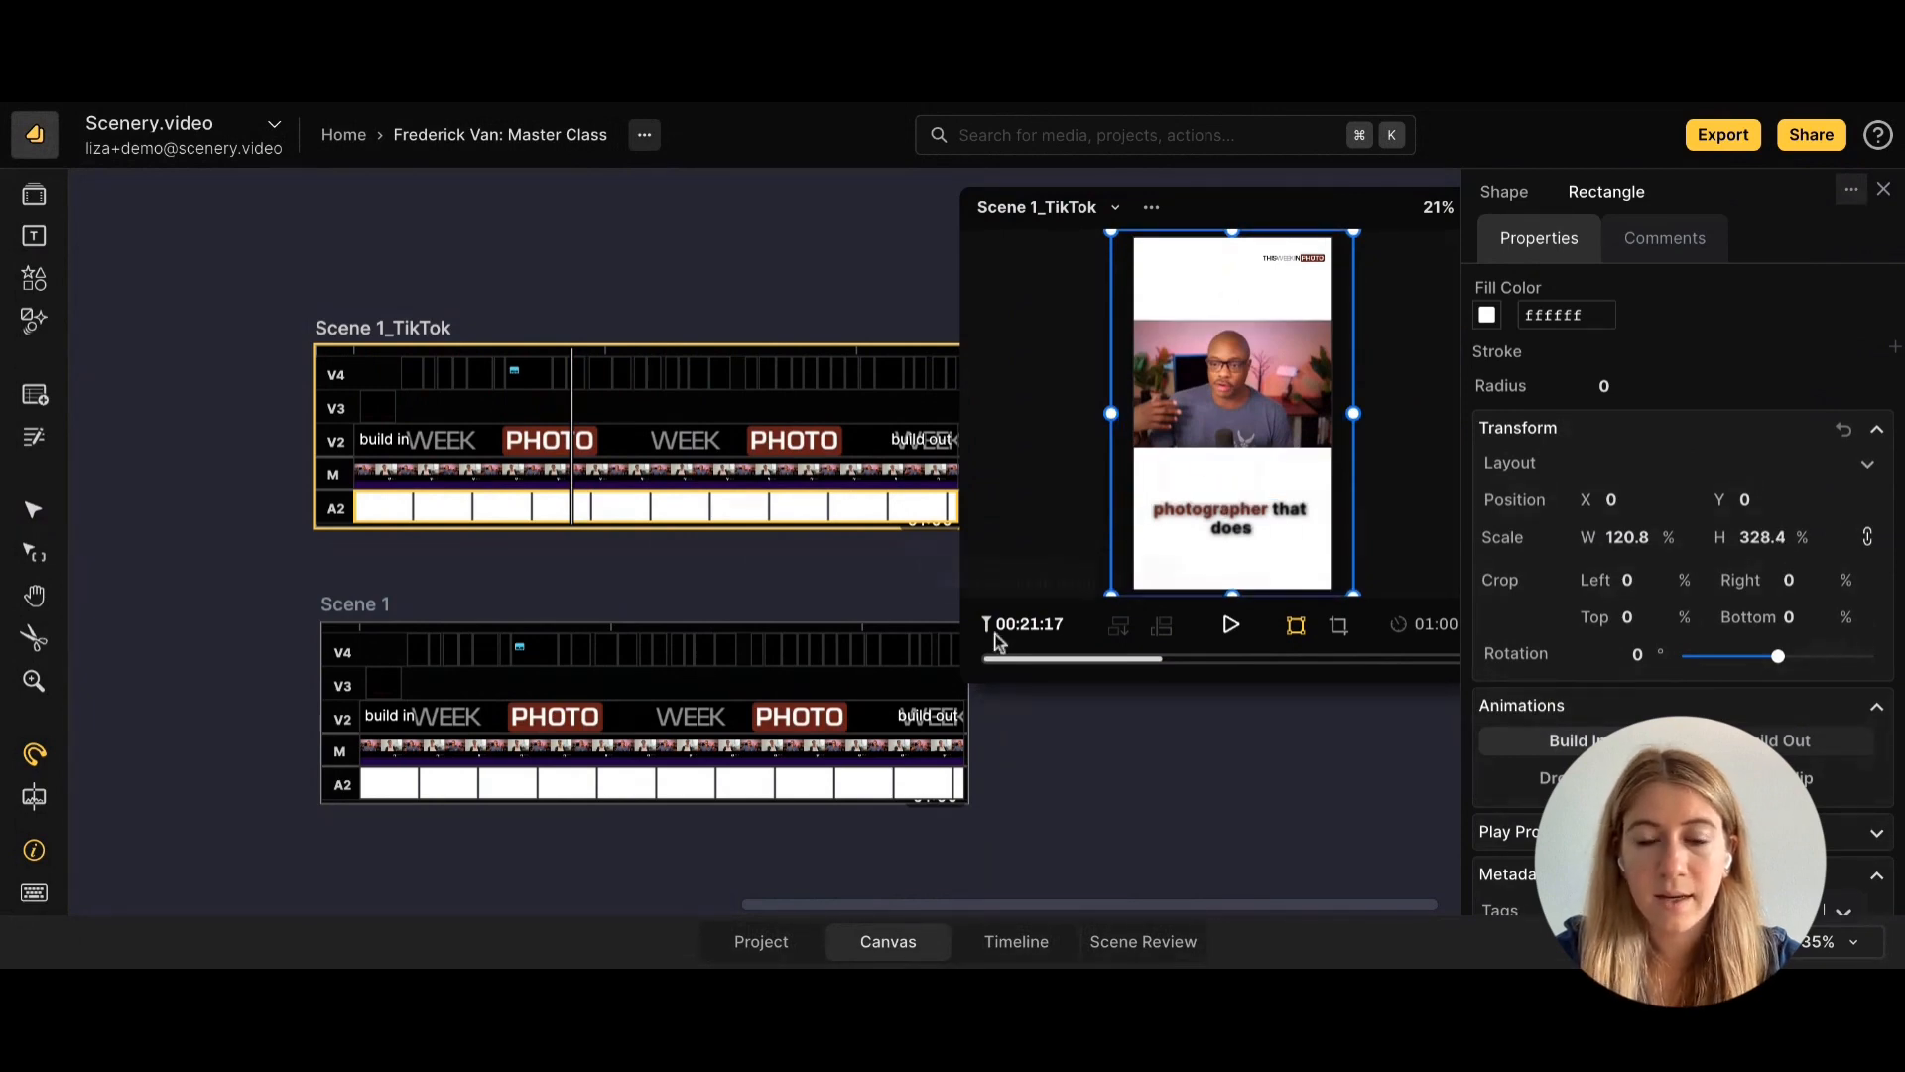
Enlarge and nudge the Frederick Van clip, then open Scene 1_TikTok in the timeline.
{"action": "left_click", "coordinate": [544, 553]}
{"action": "scroll", "coordinate": [542, 546], "scroll_direction": "right", "scroll_amount": 3}
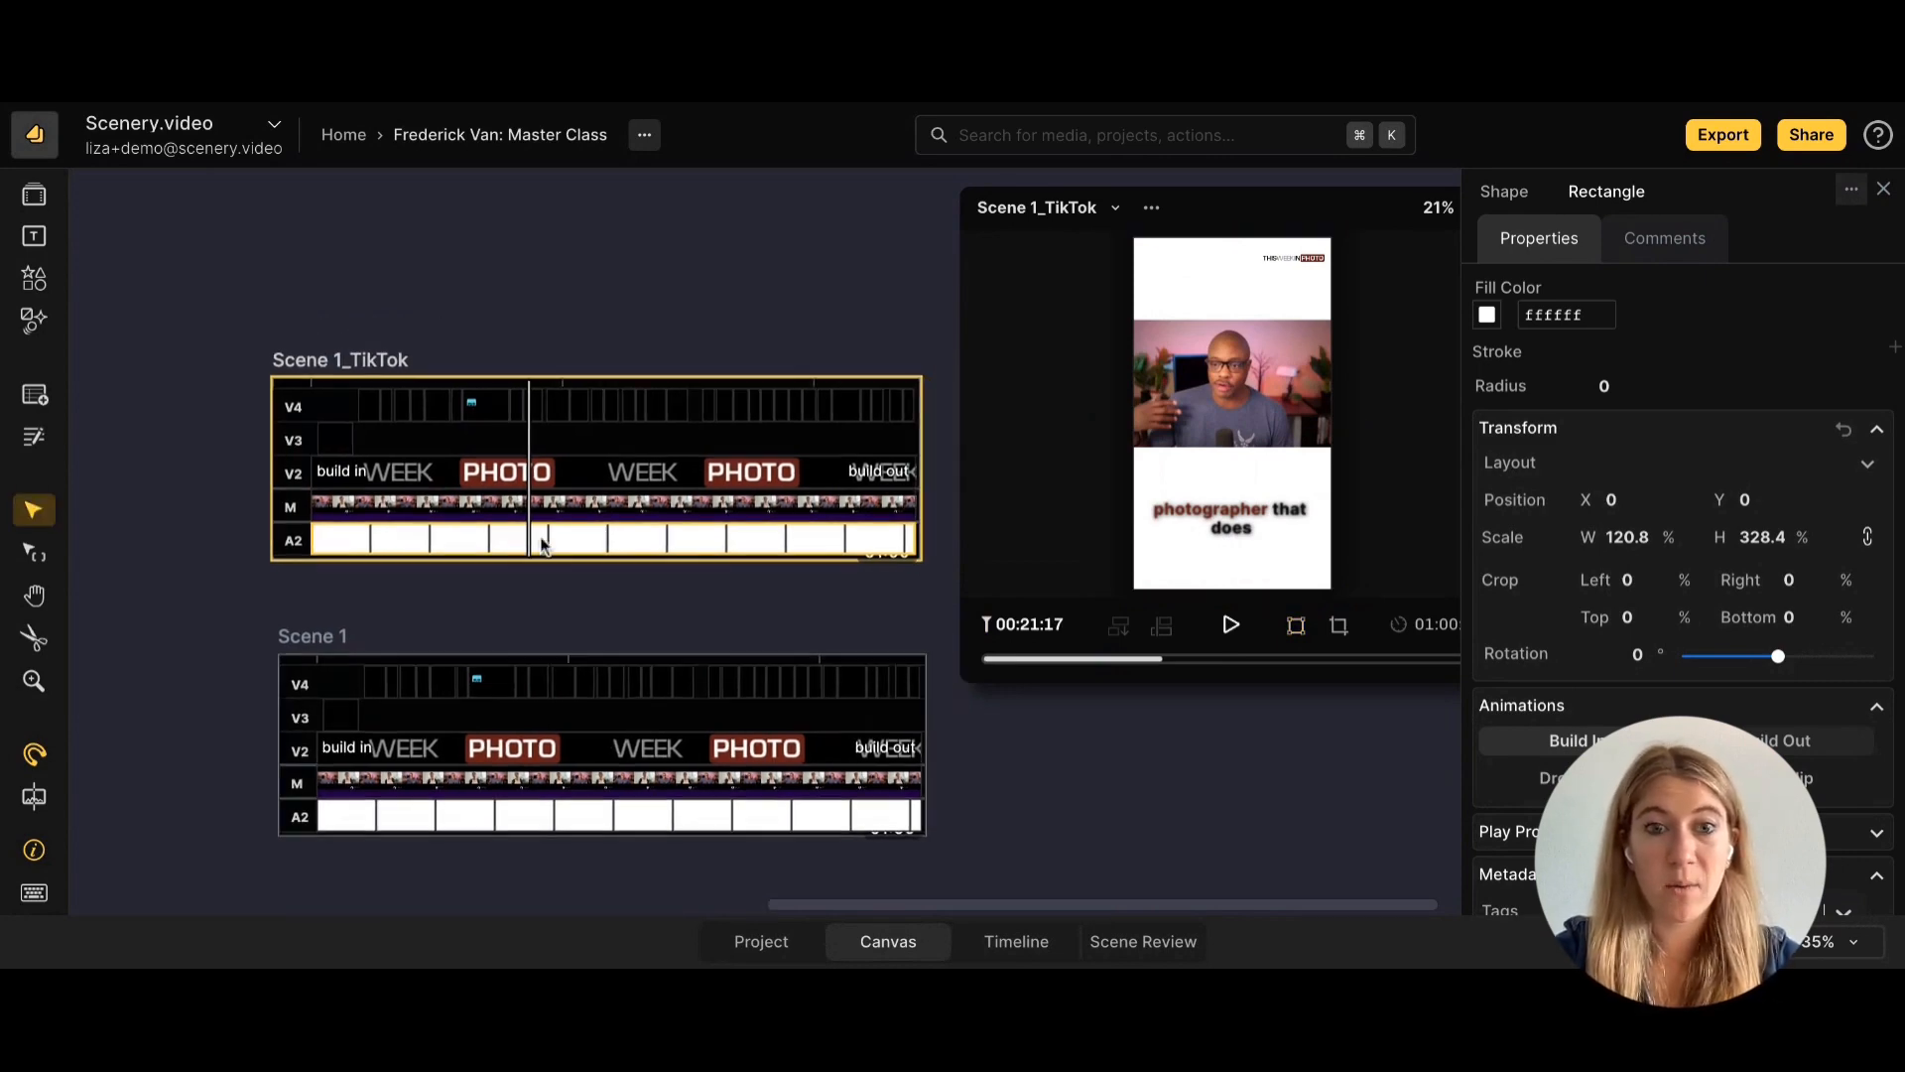
{"action": "left_click", "coordinate": [461, 515]}
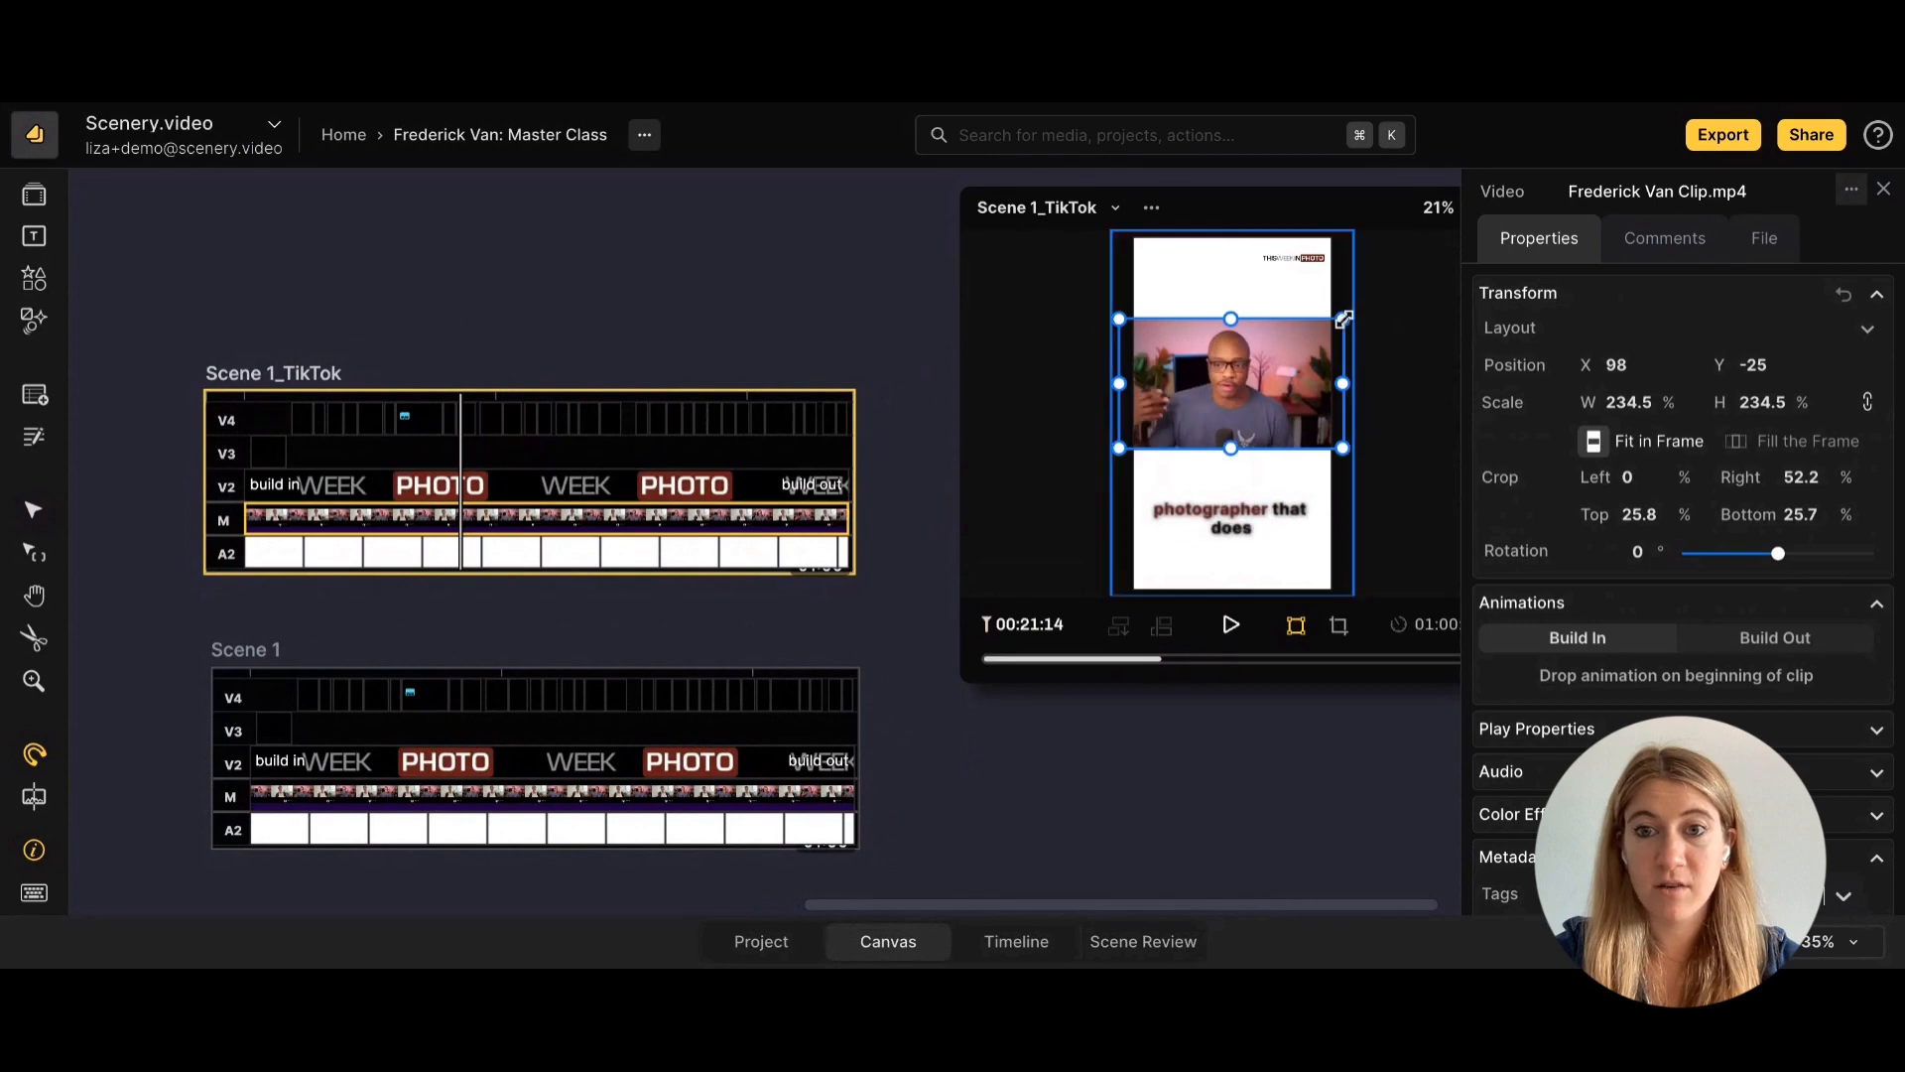
{"action": "left_click_drag", "start_coordinate": [1350, 315], "coordinate": [1223, 357]}
{"action": "key", "text": "v"}
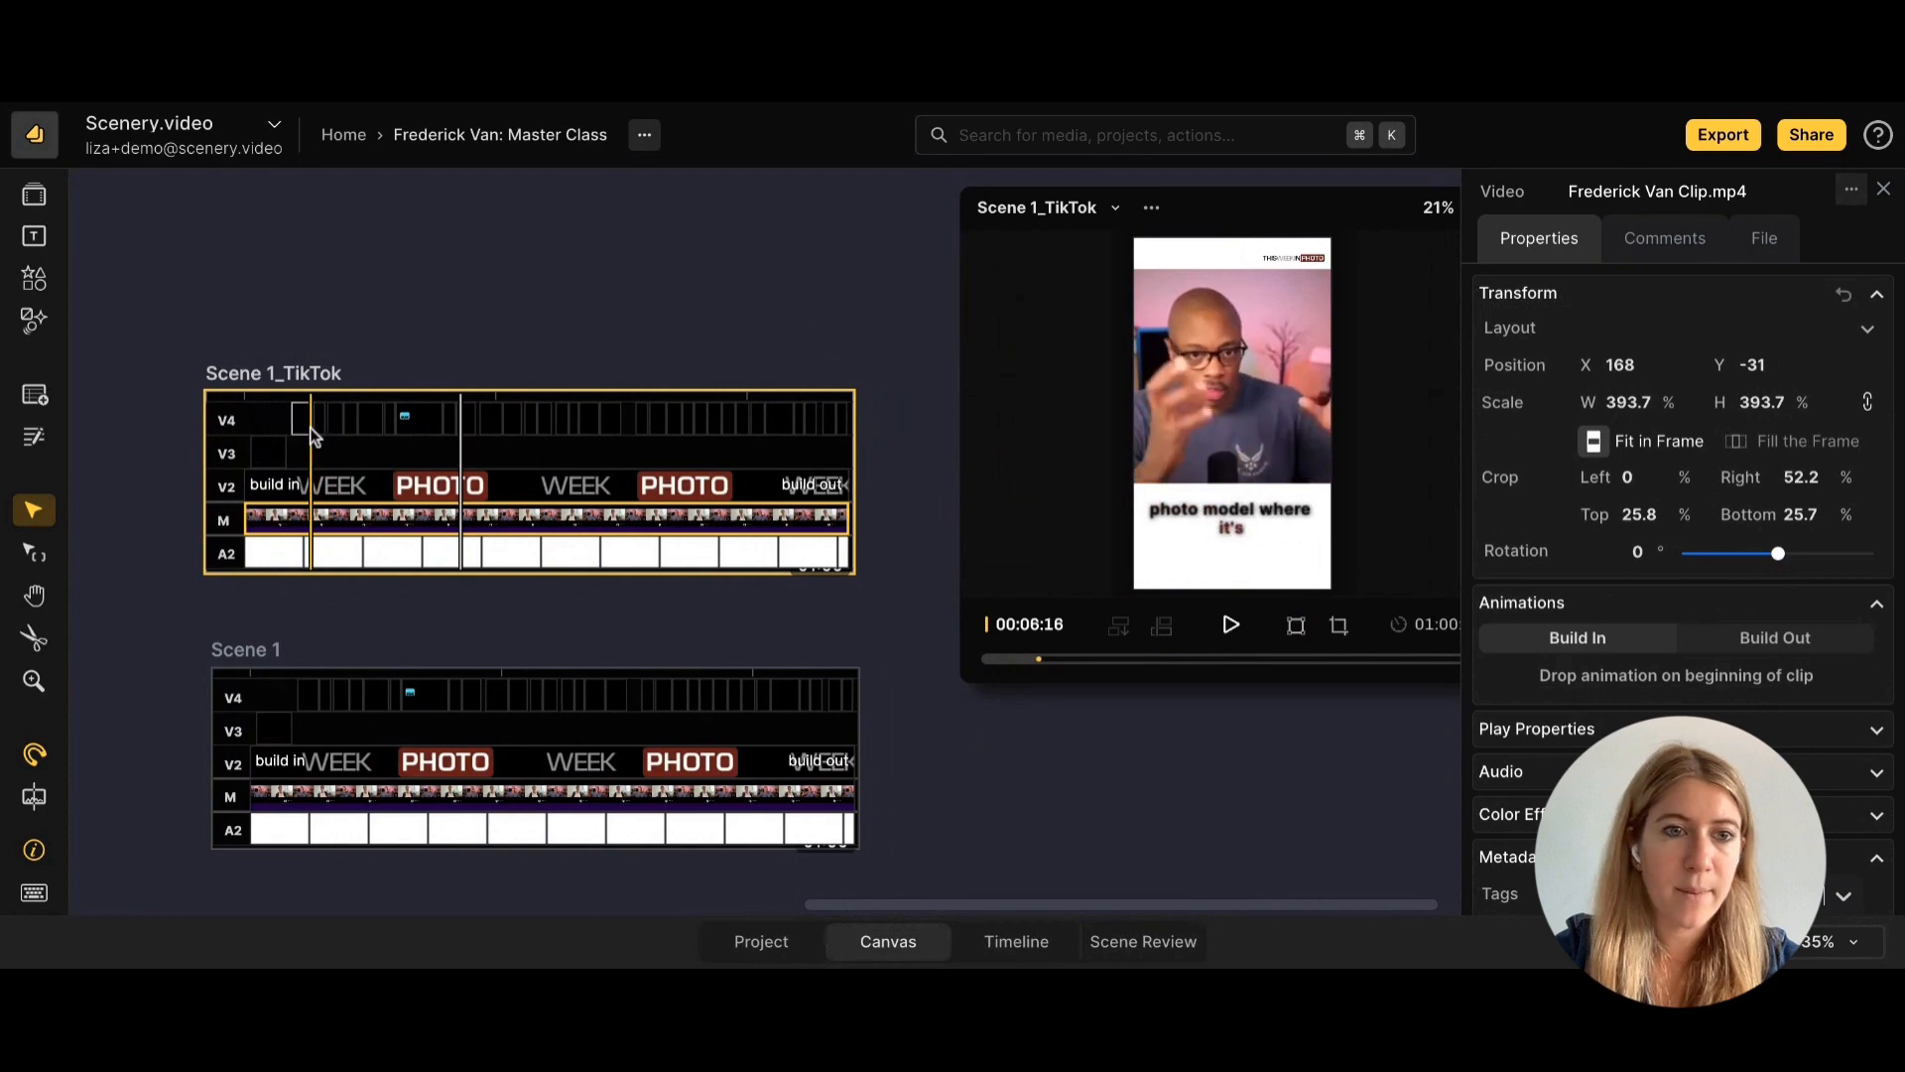
{"action": "left_click", "coordinate": [275, 373]}
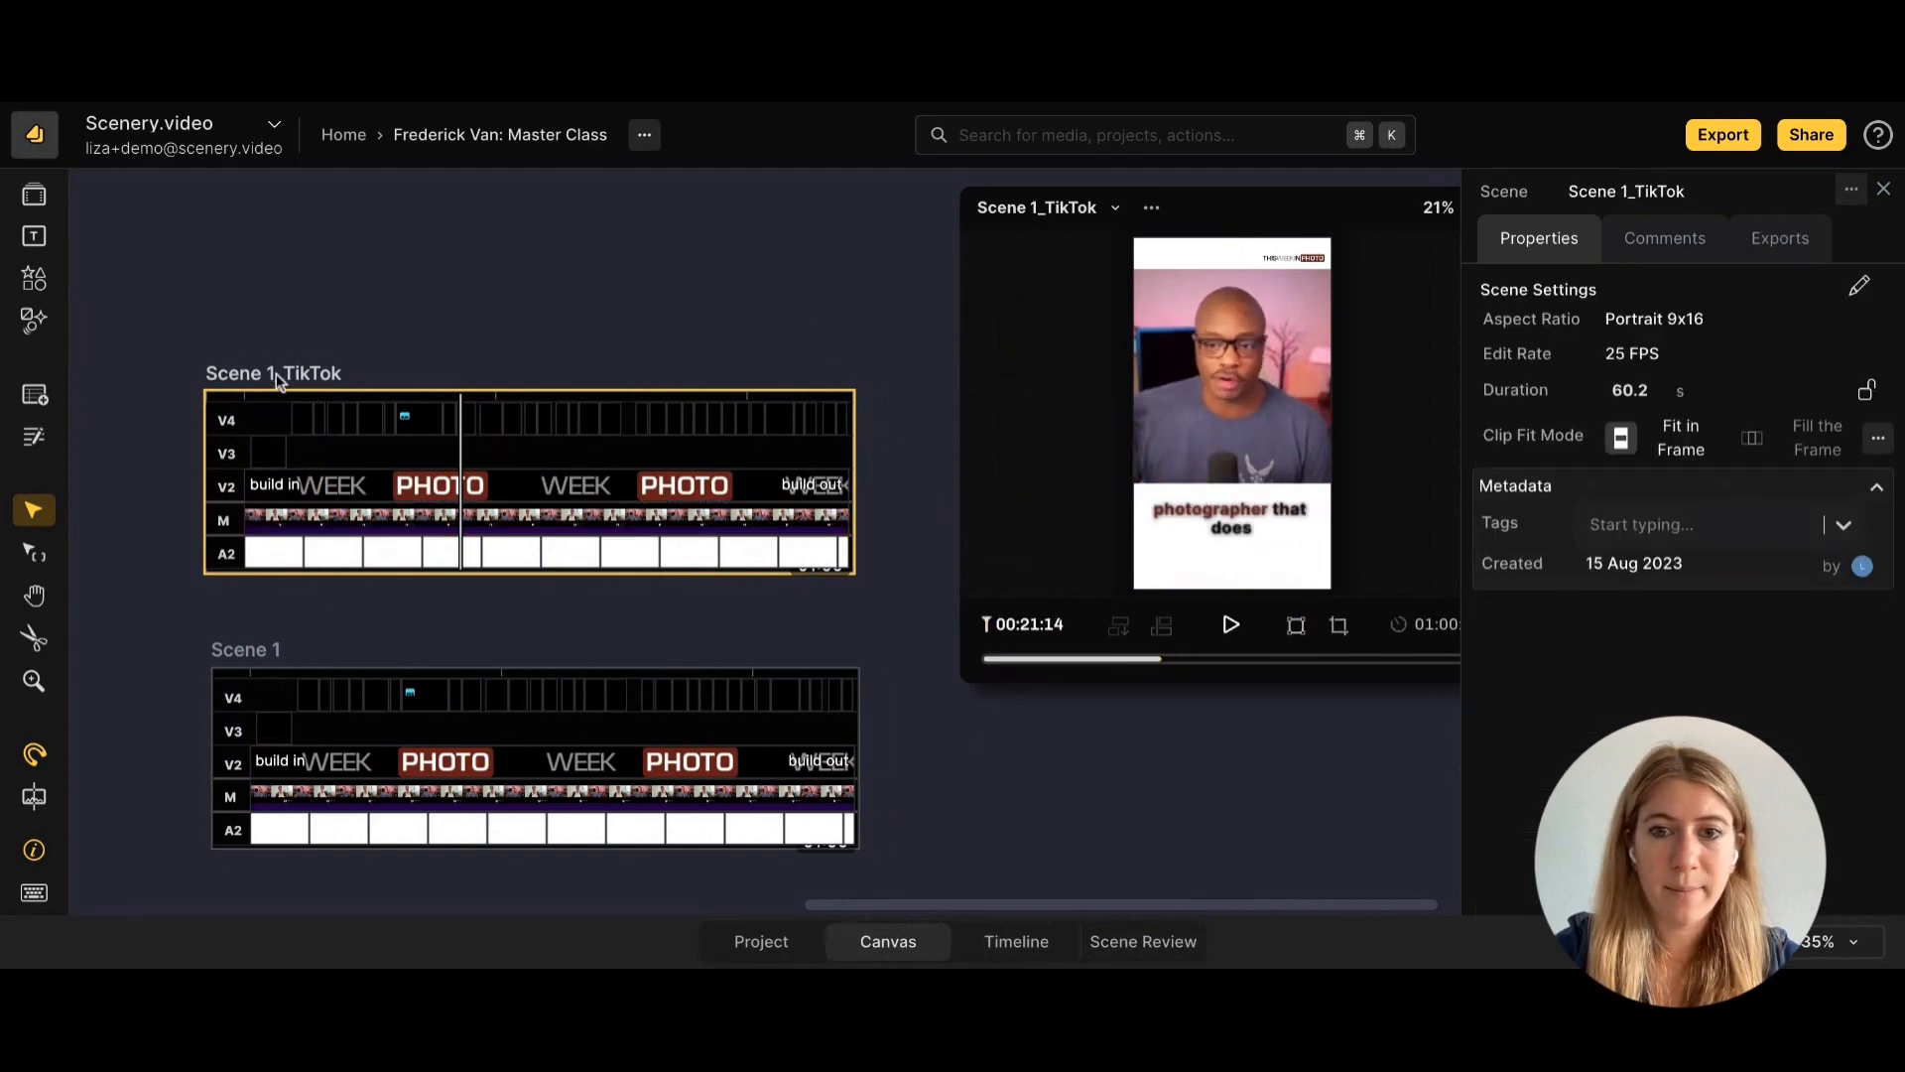
{"action": "left_click", "coordinate": [1003, 933]}
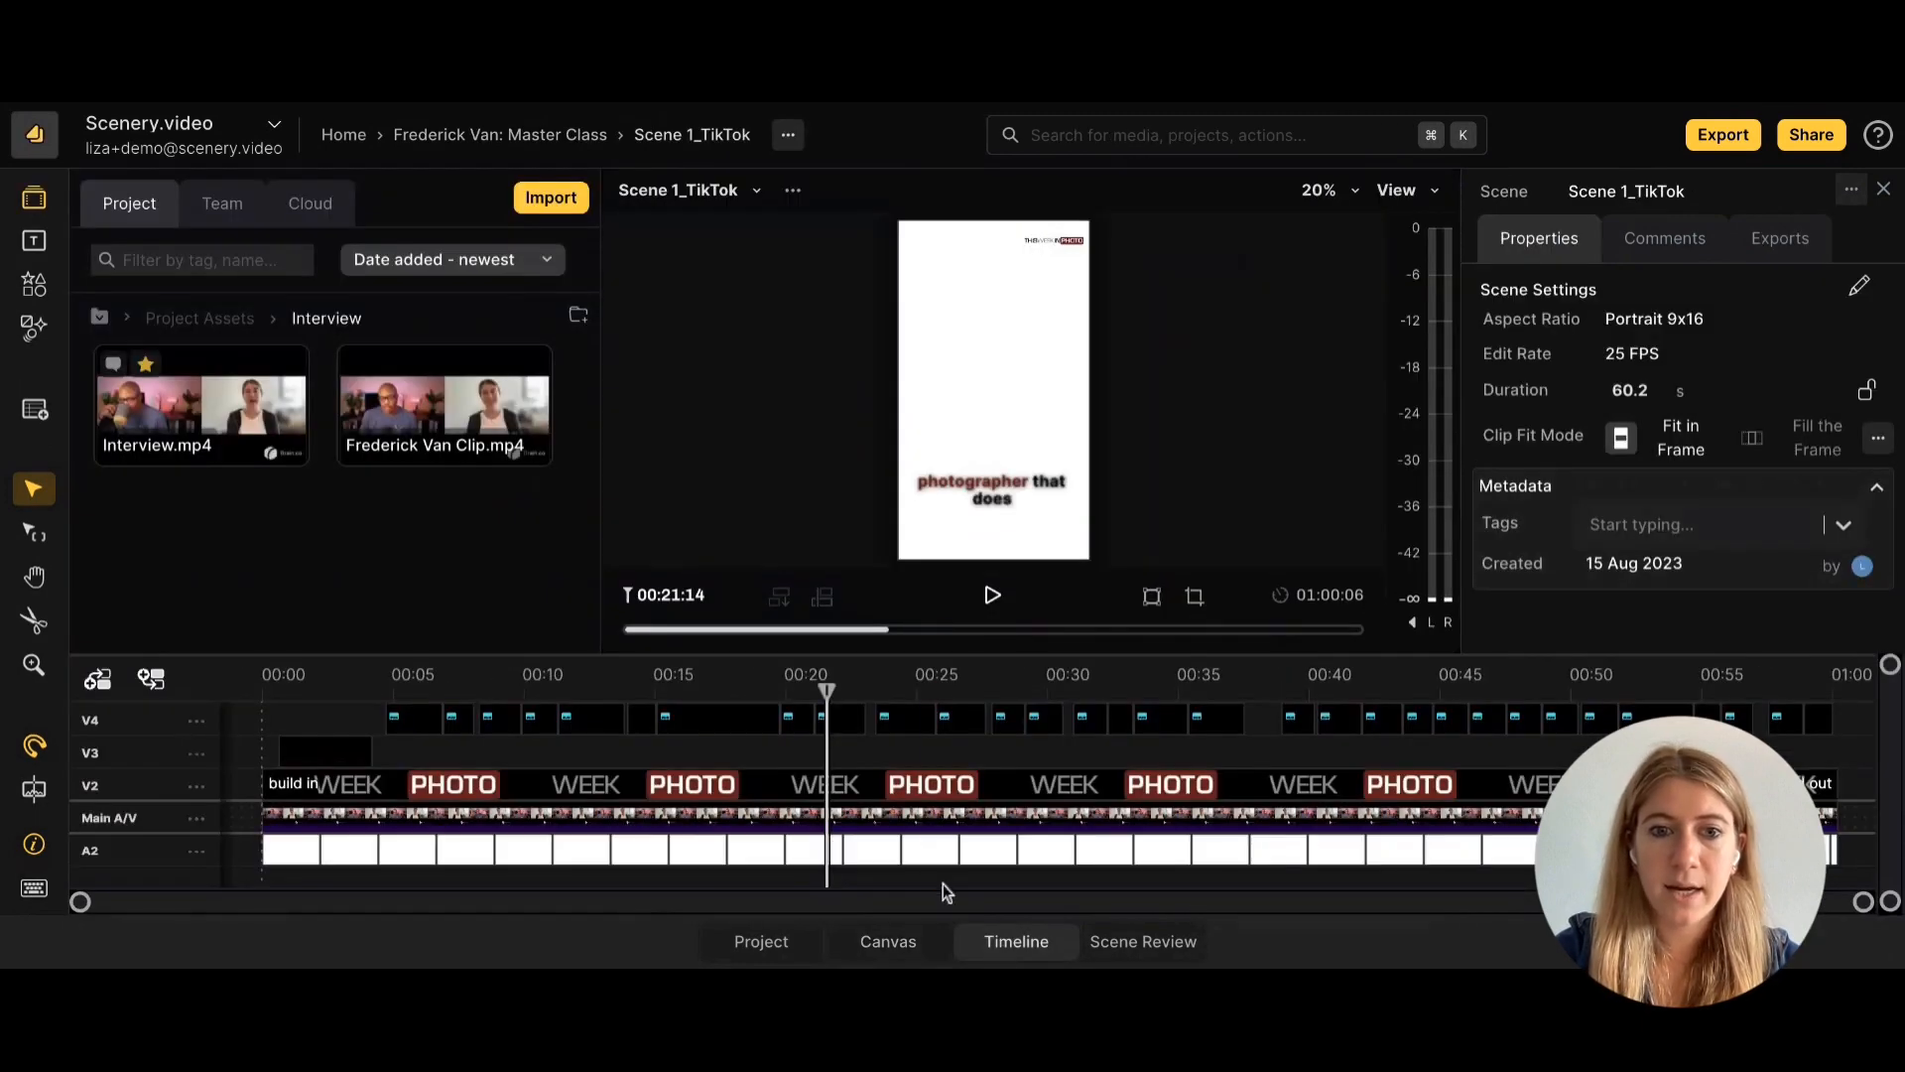
Raise the Word Highlight subtitle font size to 378.7%, then return to the canvas.
{"action": "left_click", "coordinate": [413, 717]}
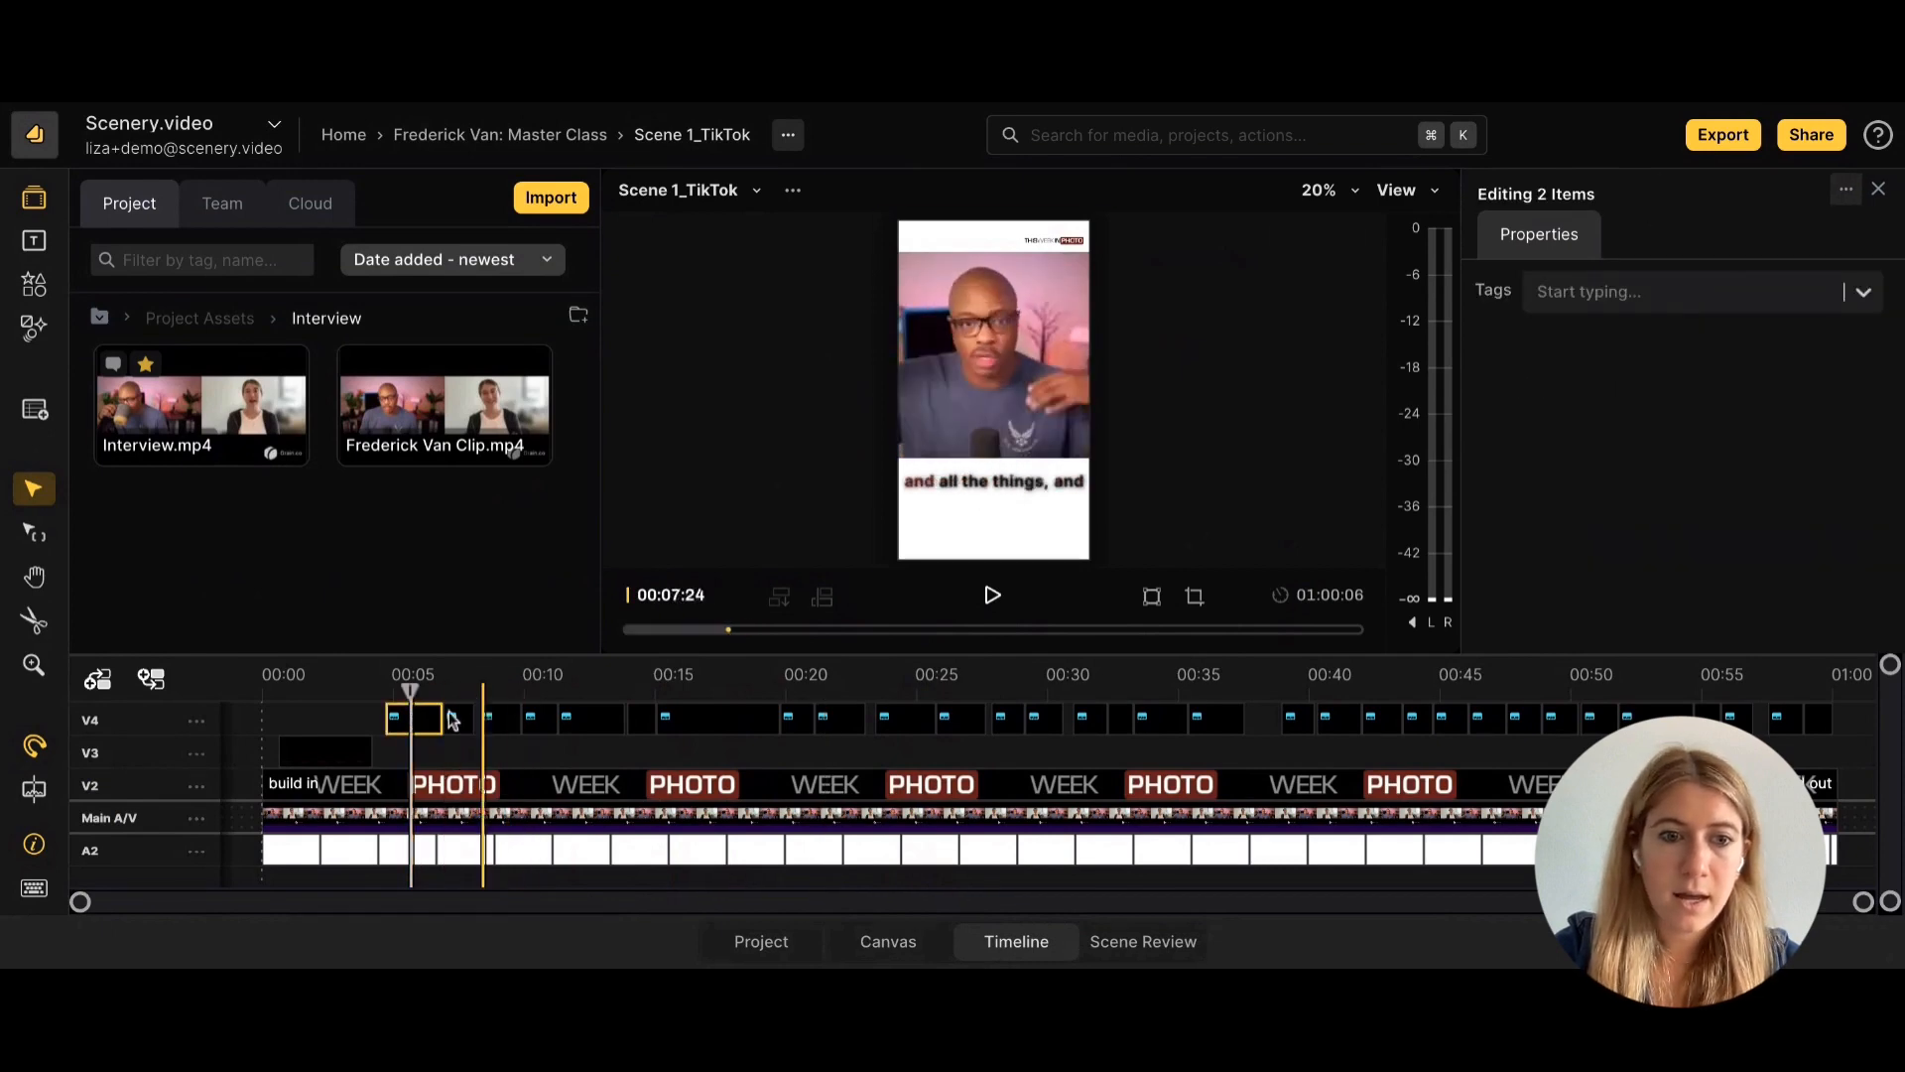
{"action": "left_click", "coordinate": [416, 720]}
{"action": "left_click", "coordinate": [483, 762]}
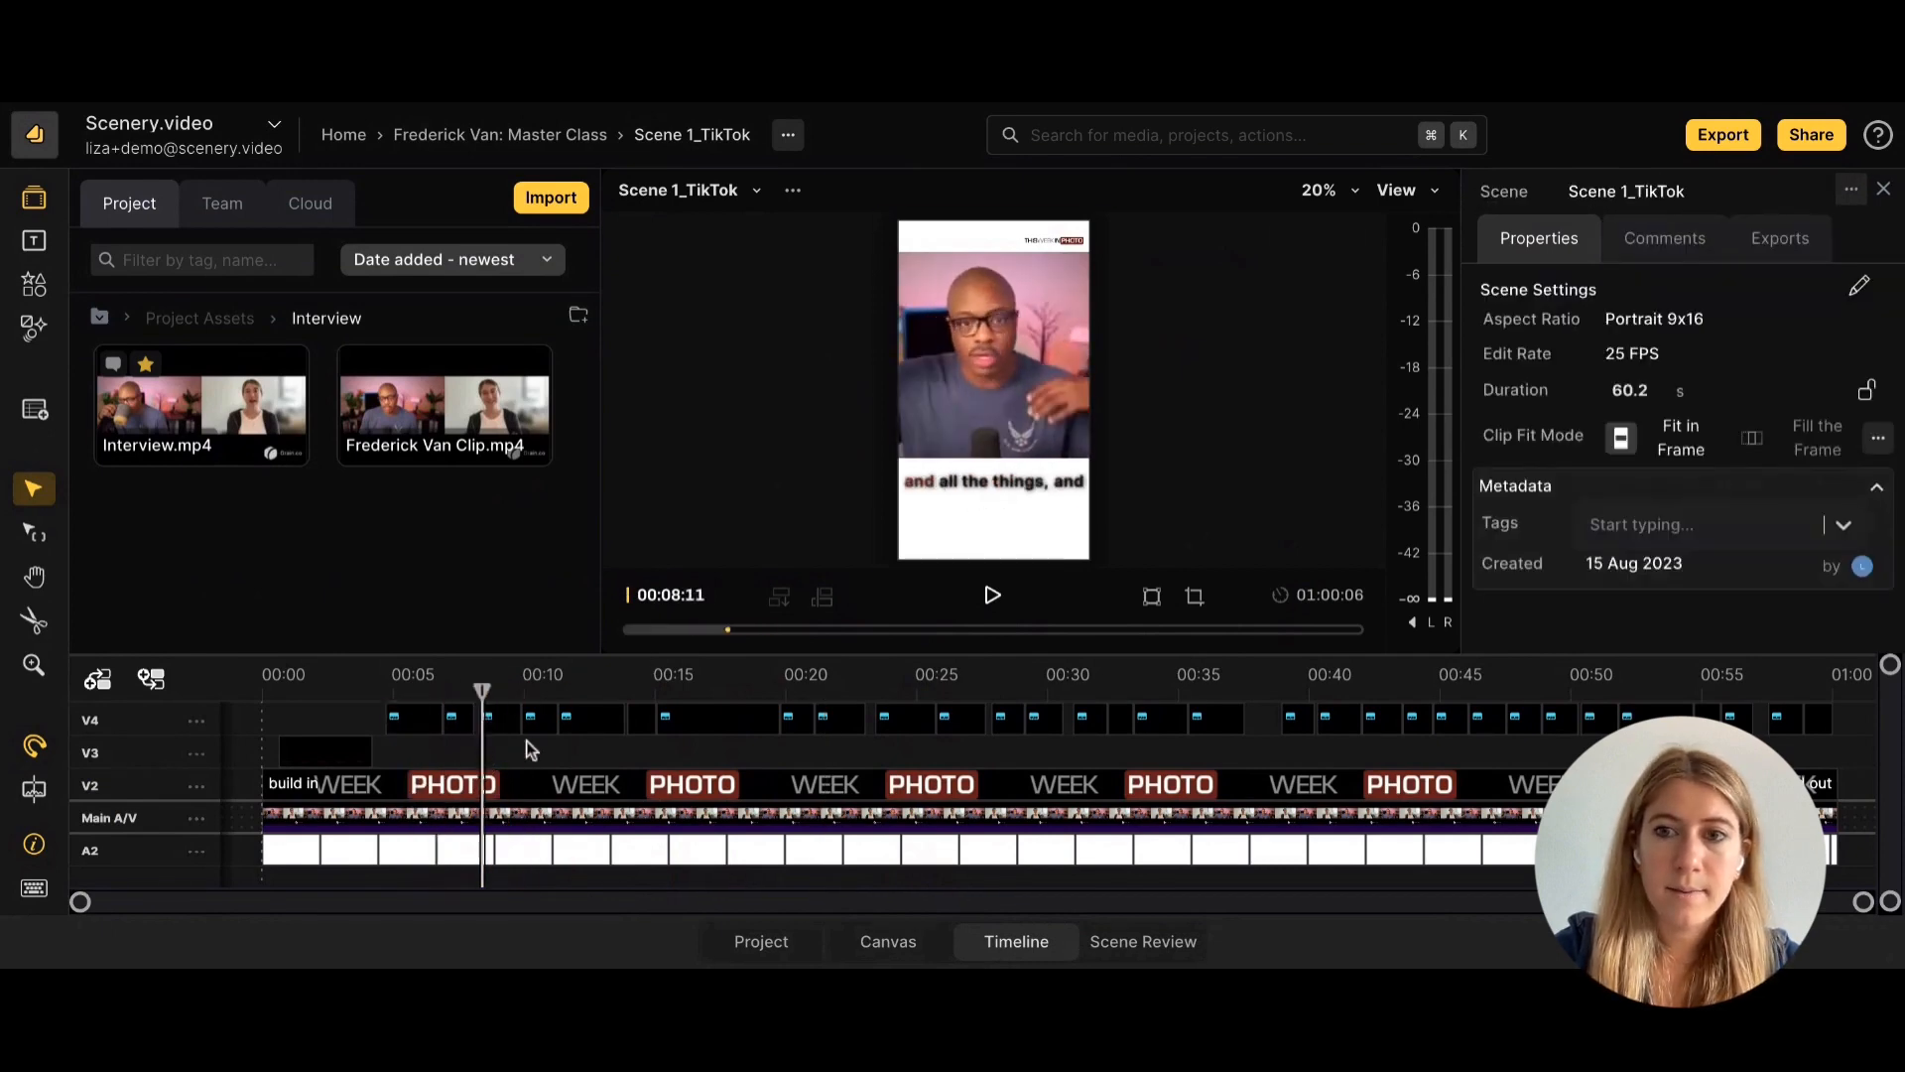
{"action": "left_click", "coordinate": [583, 727]}
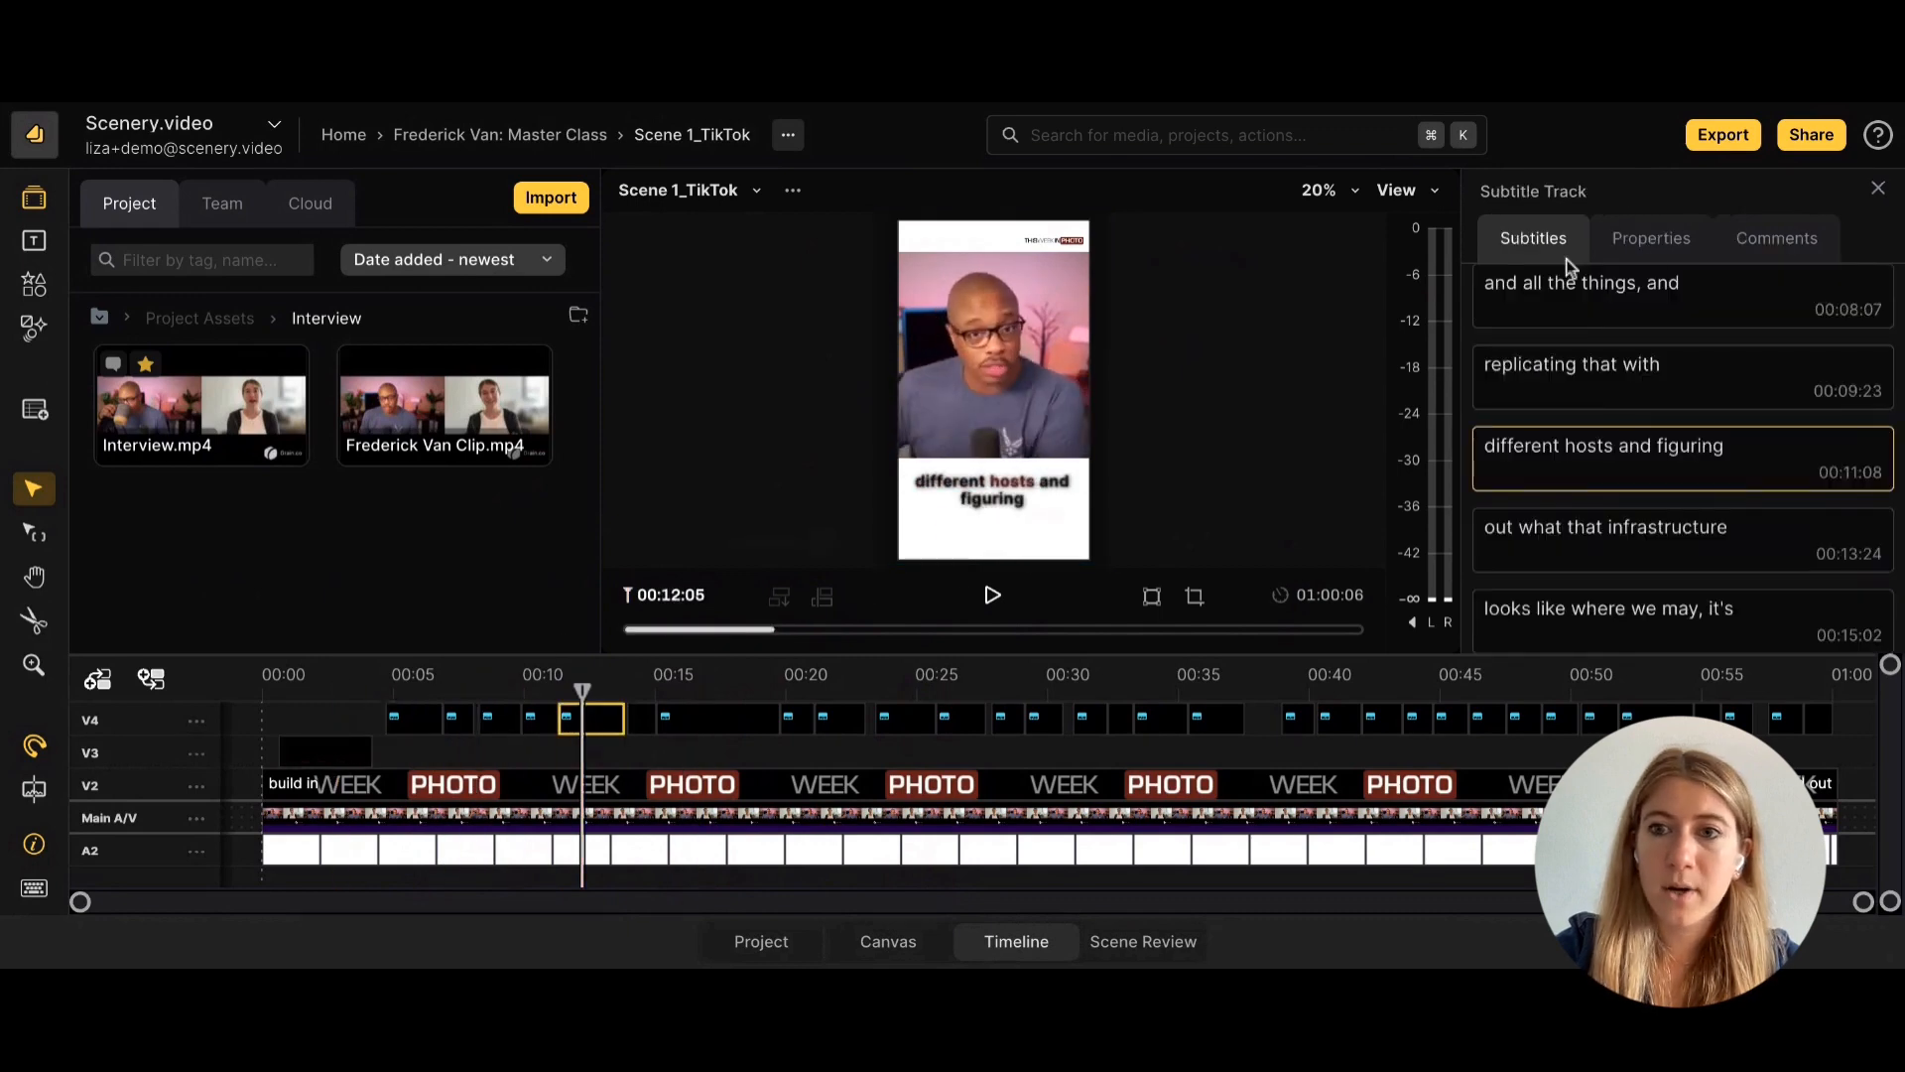
{"action": "left_click", "coordinate": [1660, 242]}
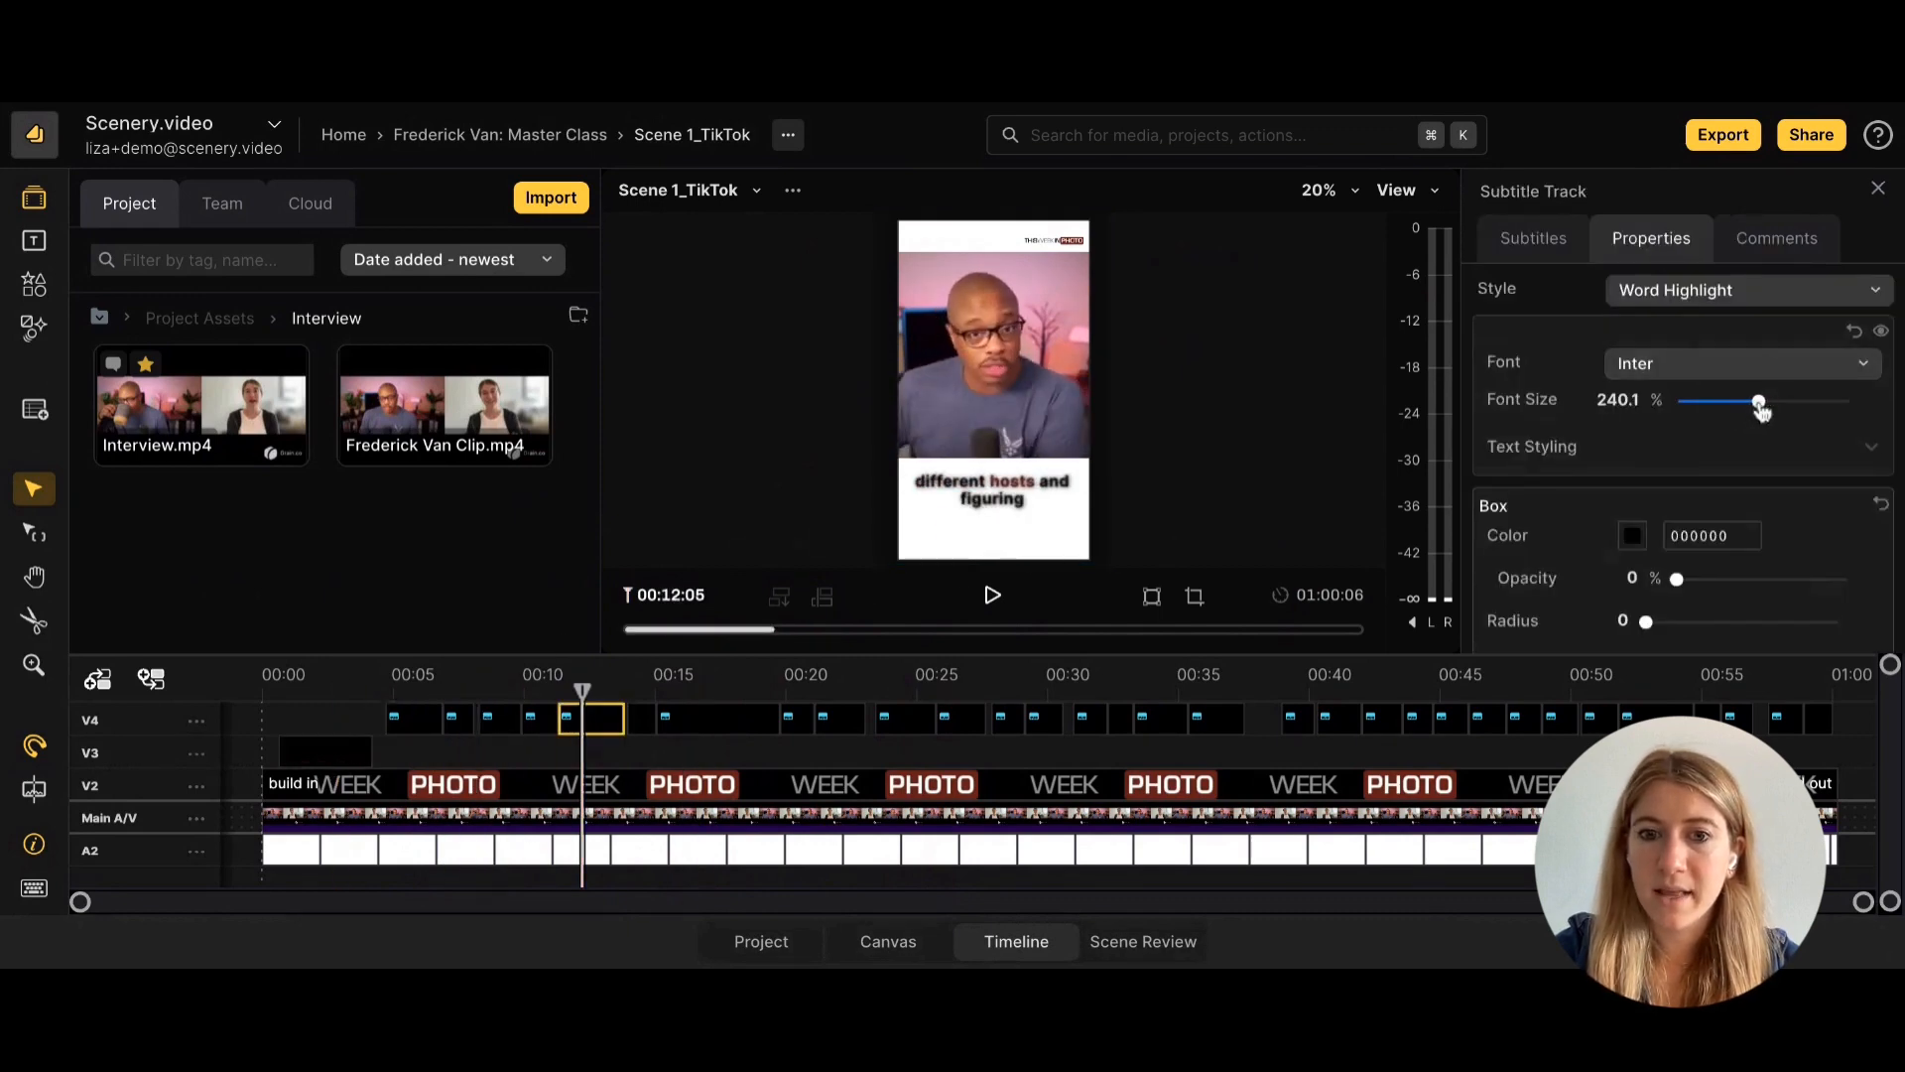
{"action": "left_click_drag", "start_coordinate": [1761, 405], "coordinate": [1808, 403]}
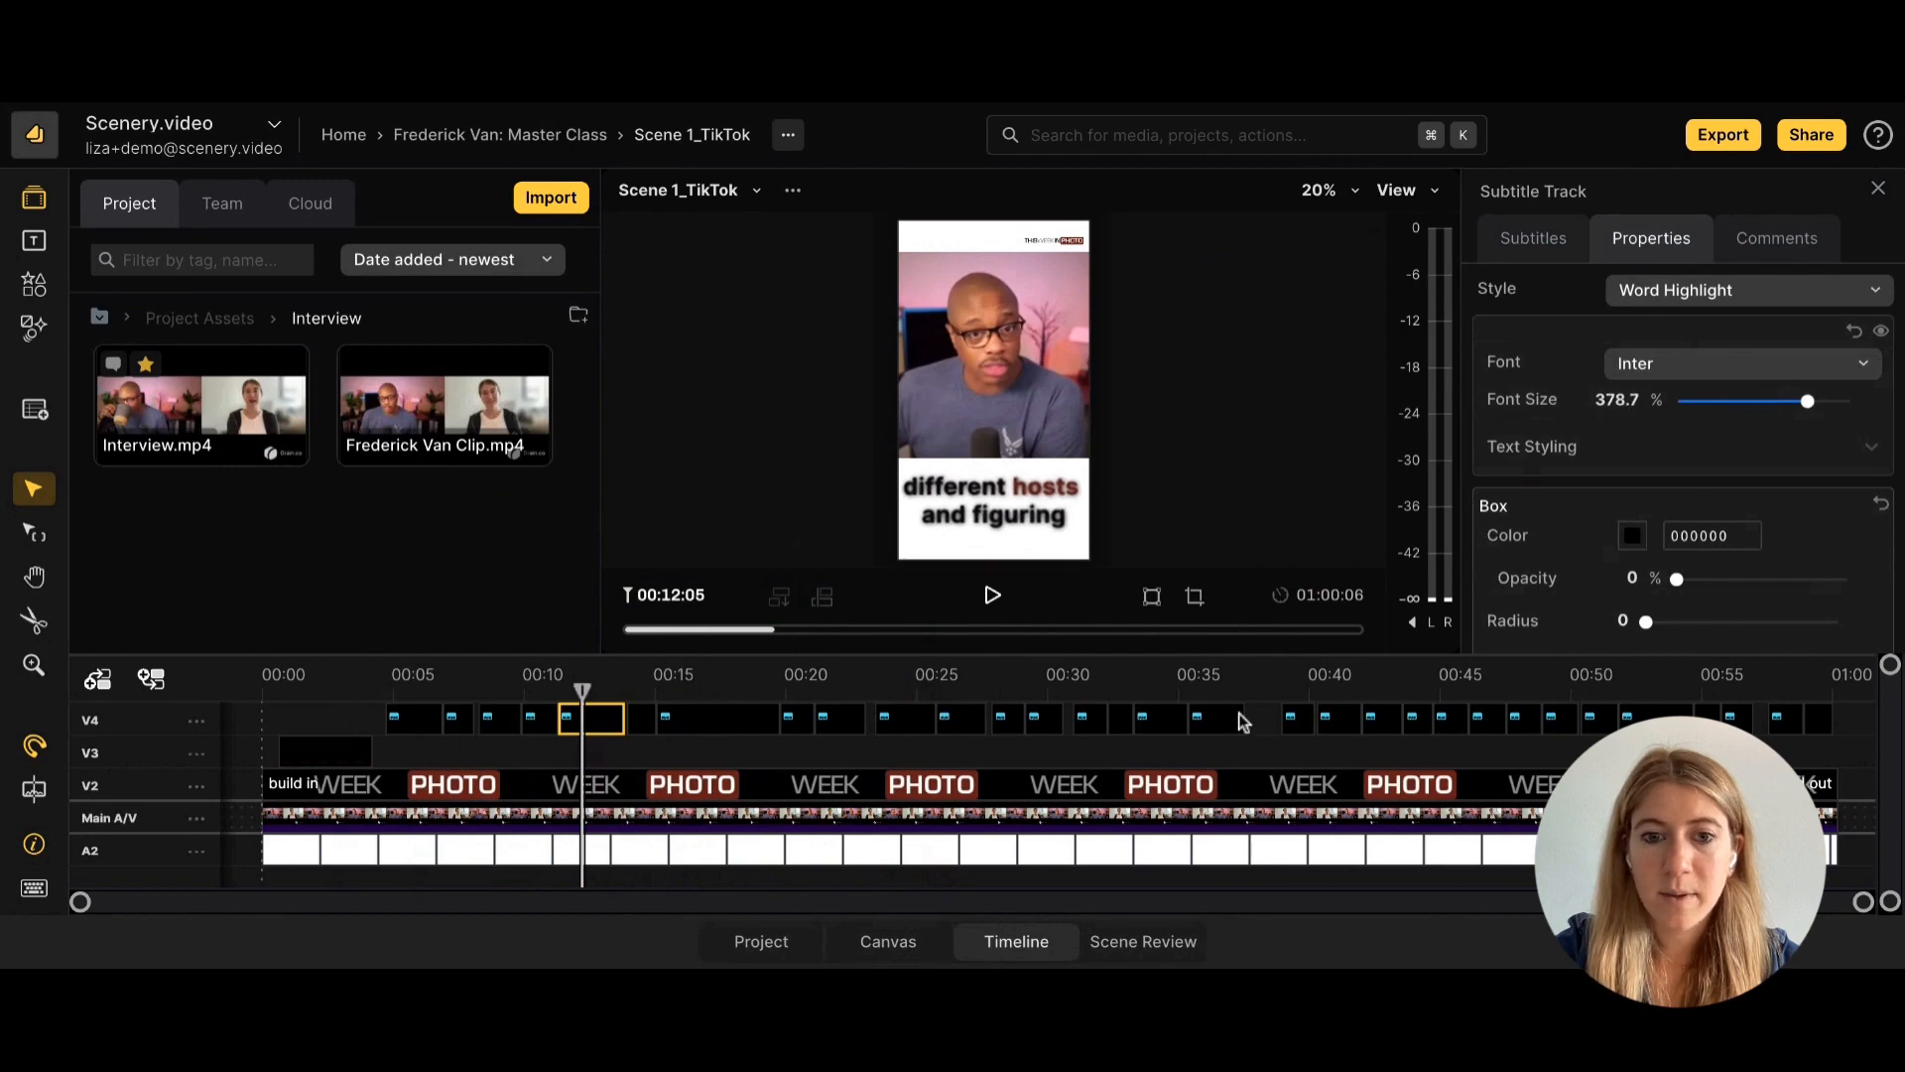
{"action": "left_click", "coordinate": [893, 942]}
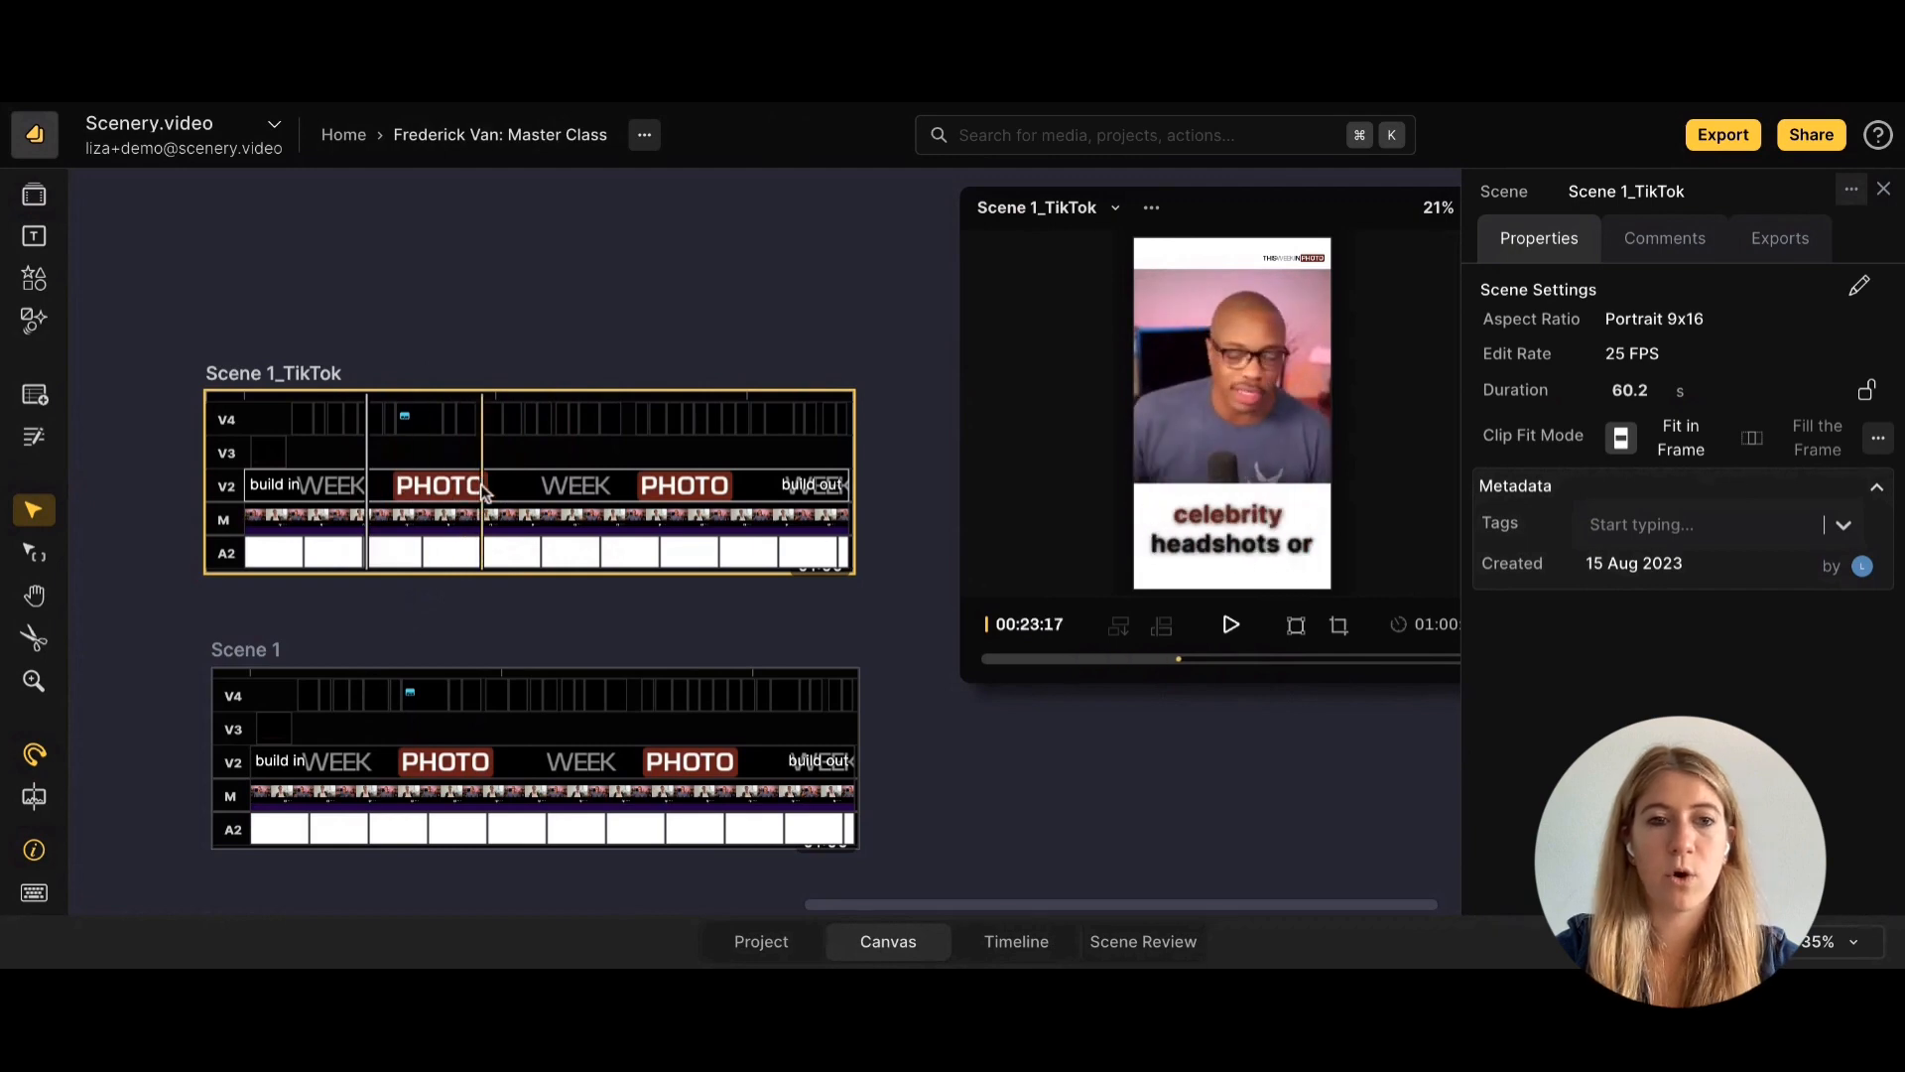
Zoom out and place a 'SECTION FOR BEST SOUNDBITES' note on the canvas.
{"action": "left_click", "coordinate": [278, 651]}
{"action": "scroll", "coordinate": [243, 256], "scroll_direction": "up", "scroll_amount": 2}
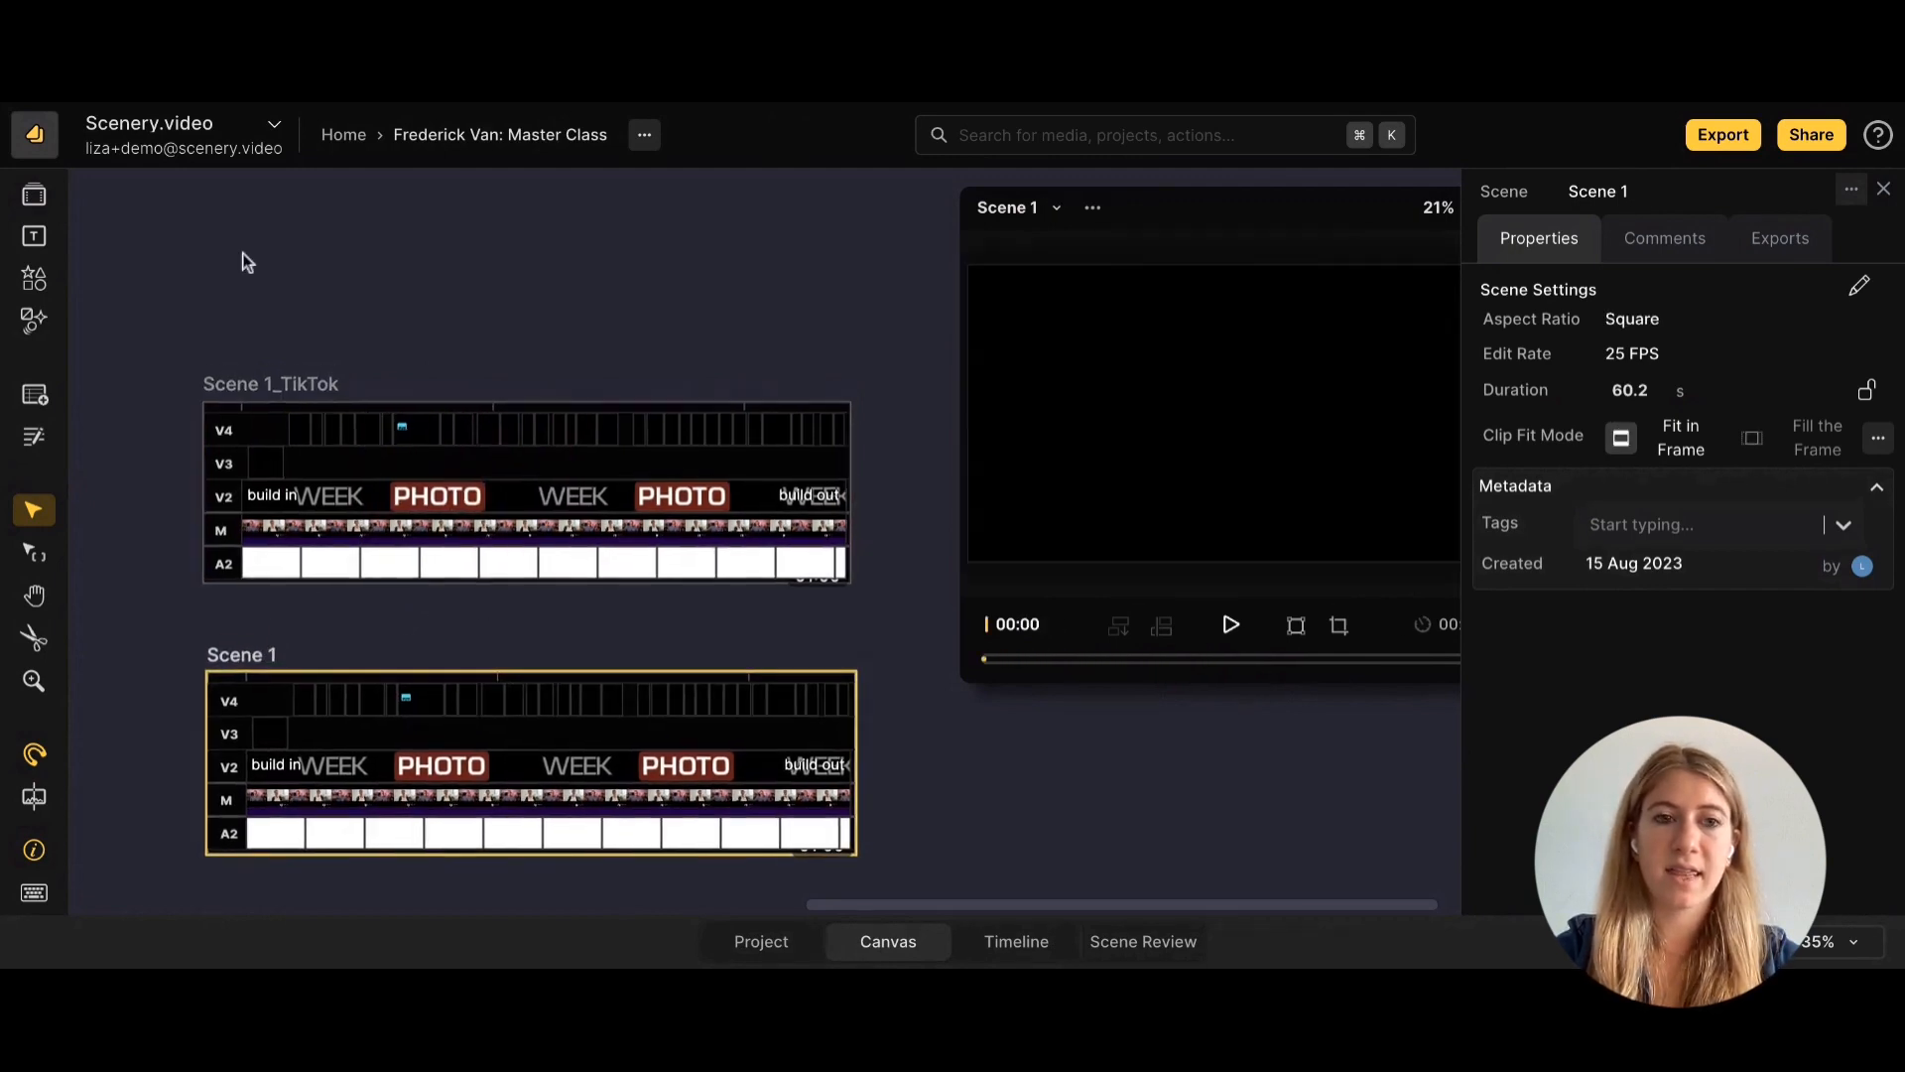
{"action": "scroll", "coordinate": [244, 257], "scroll_direction": "down", "scroll_amount": 4}
{"action": "scroll", "coordinate": [243, 256], "scroll_direction": "up", "scroll_amount": 3}
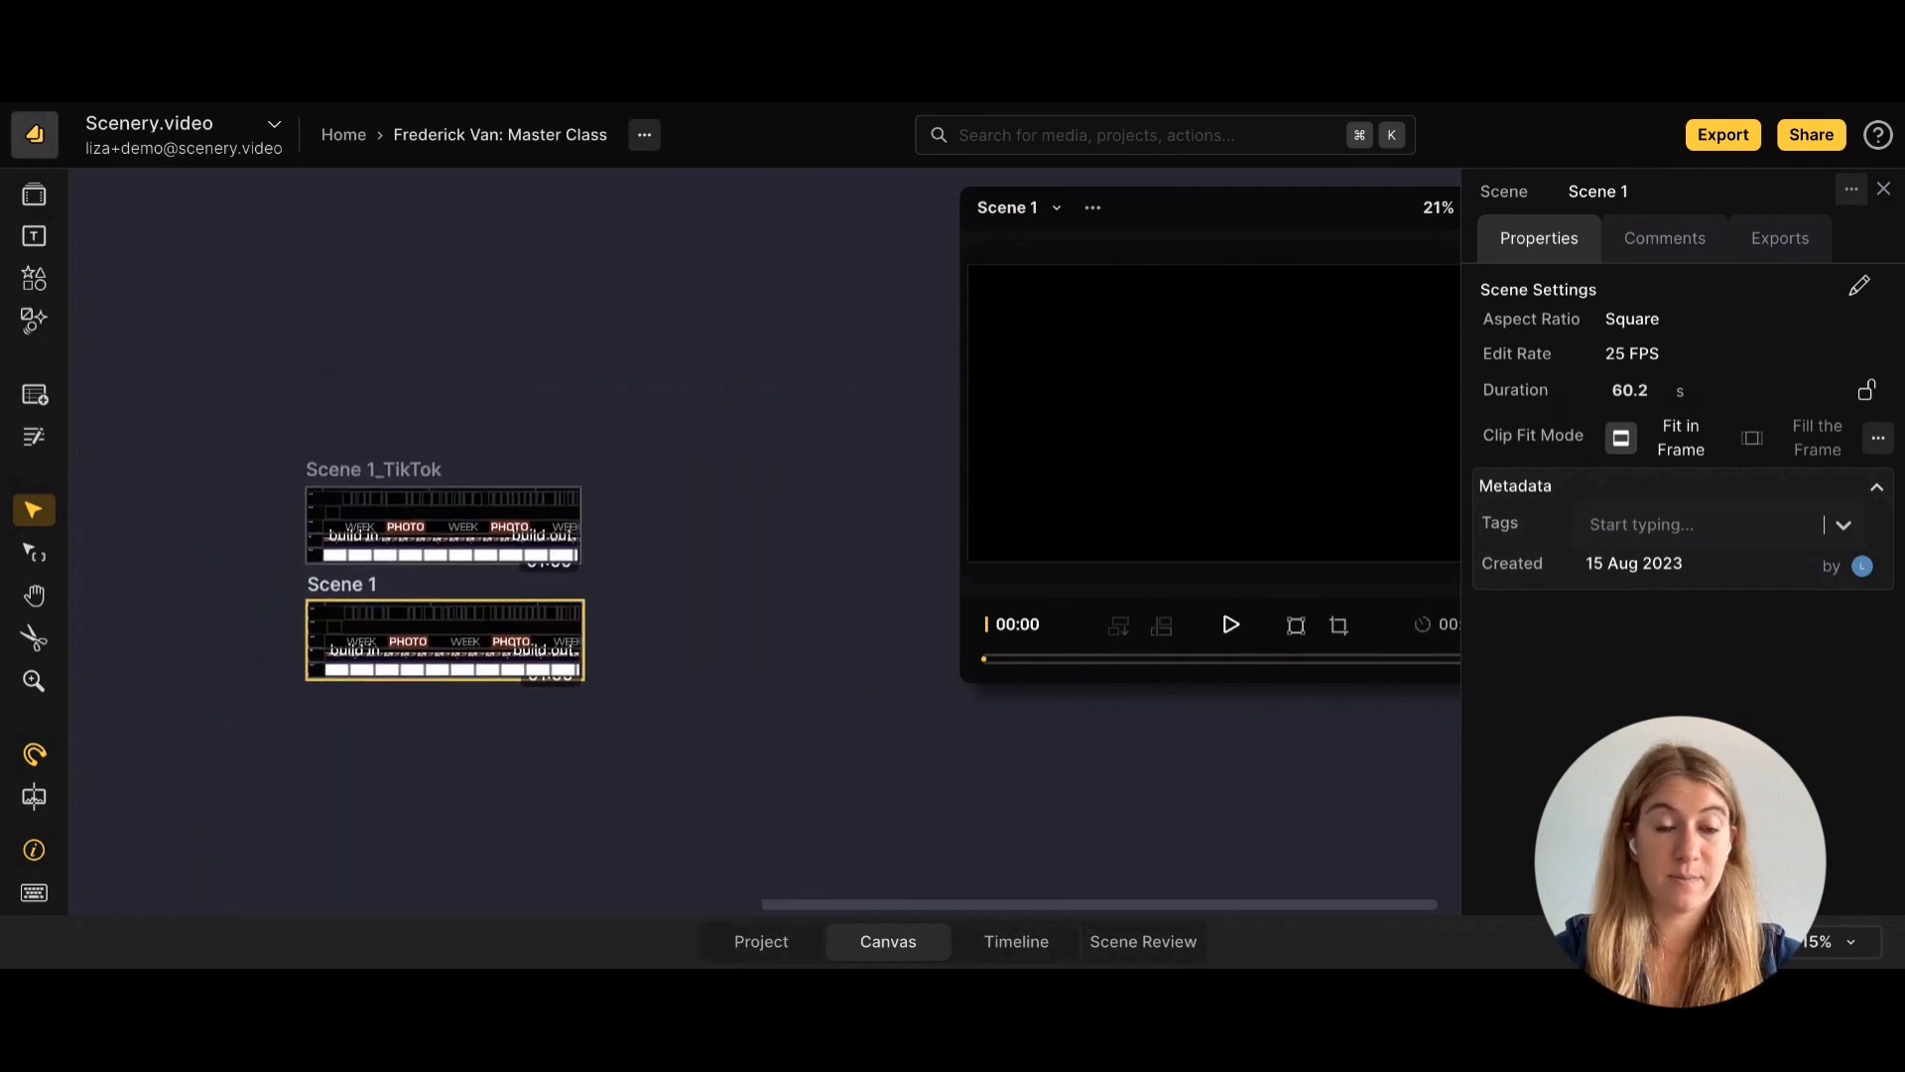
{"action": "left_click", "coordinate": [36, 438]}
{"action": "left_click", "coordinate": [277, 340]}
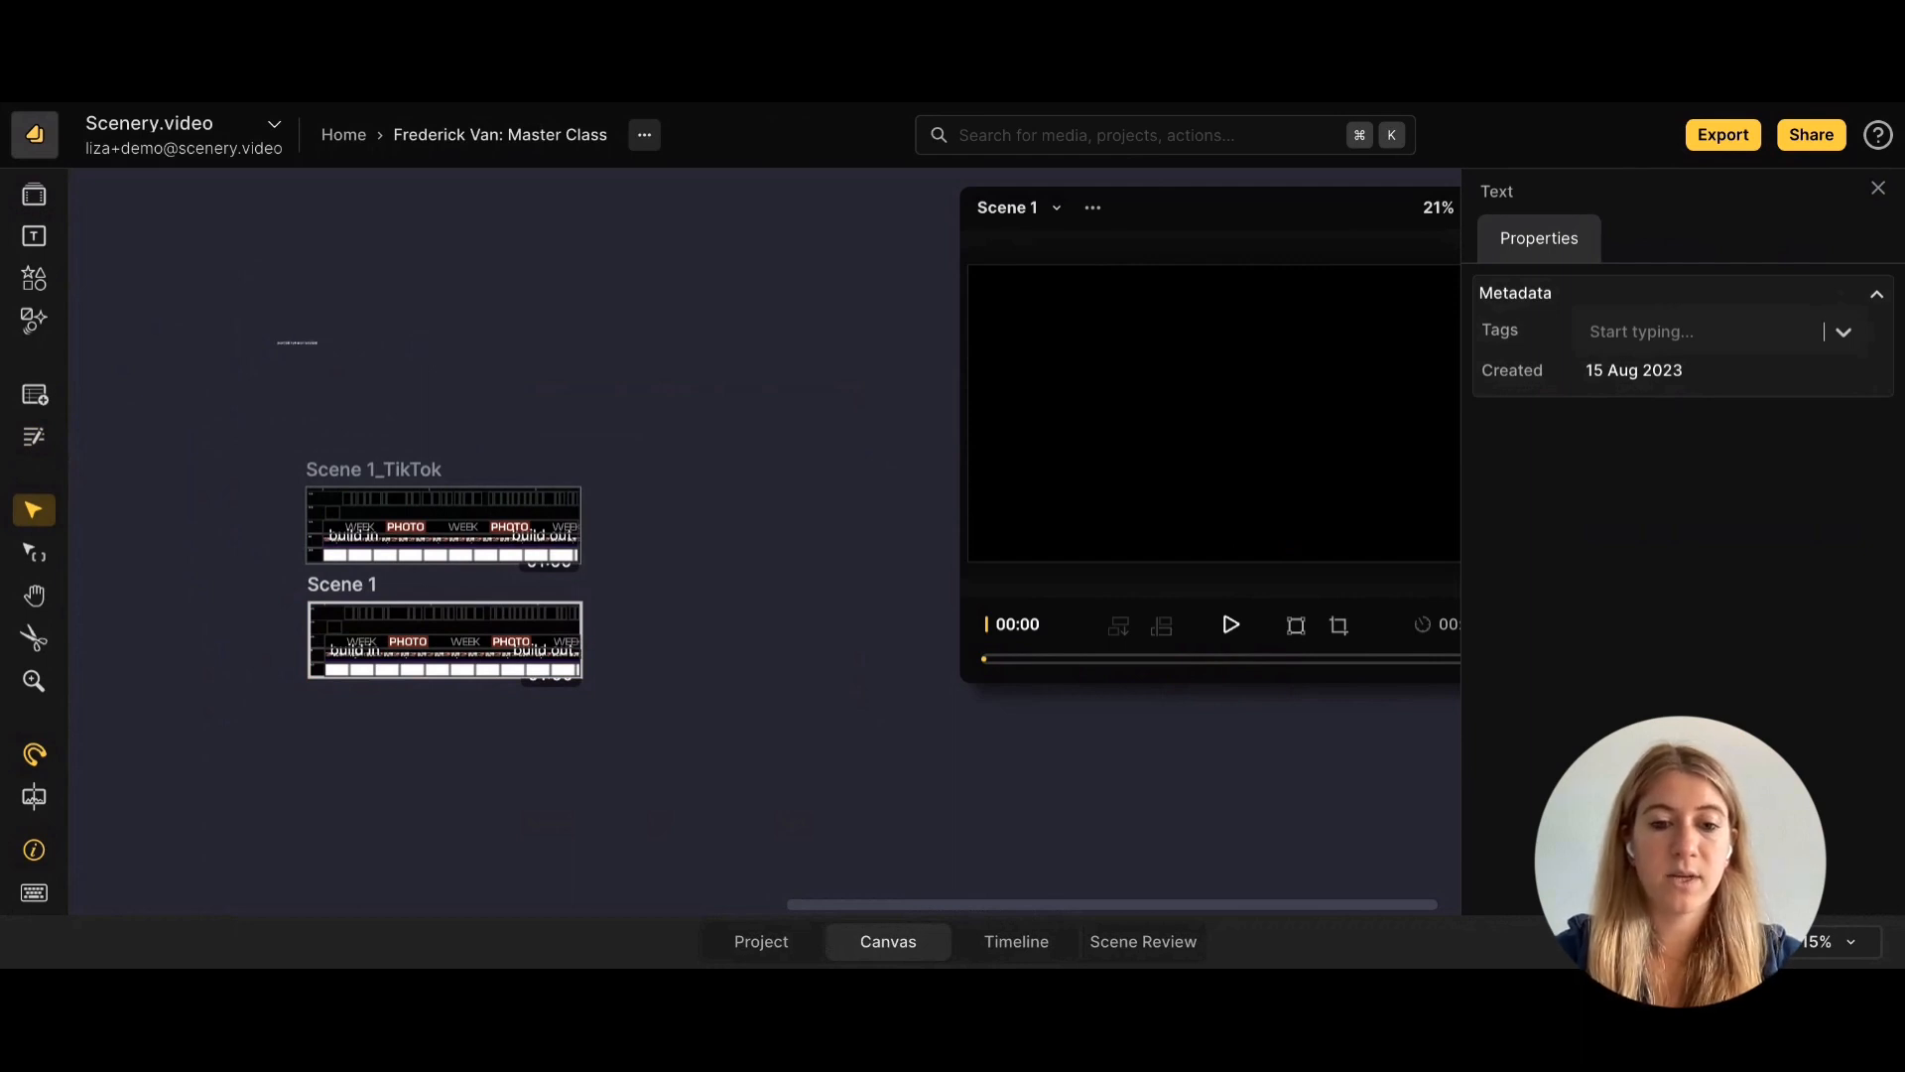
Fix the 'SCETION' typo, move the note up and right, and show the media library.
{"action": "left_click", "coordinate": [321, 296]}
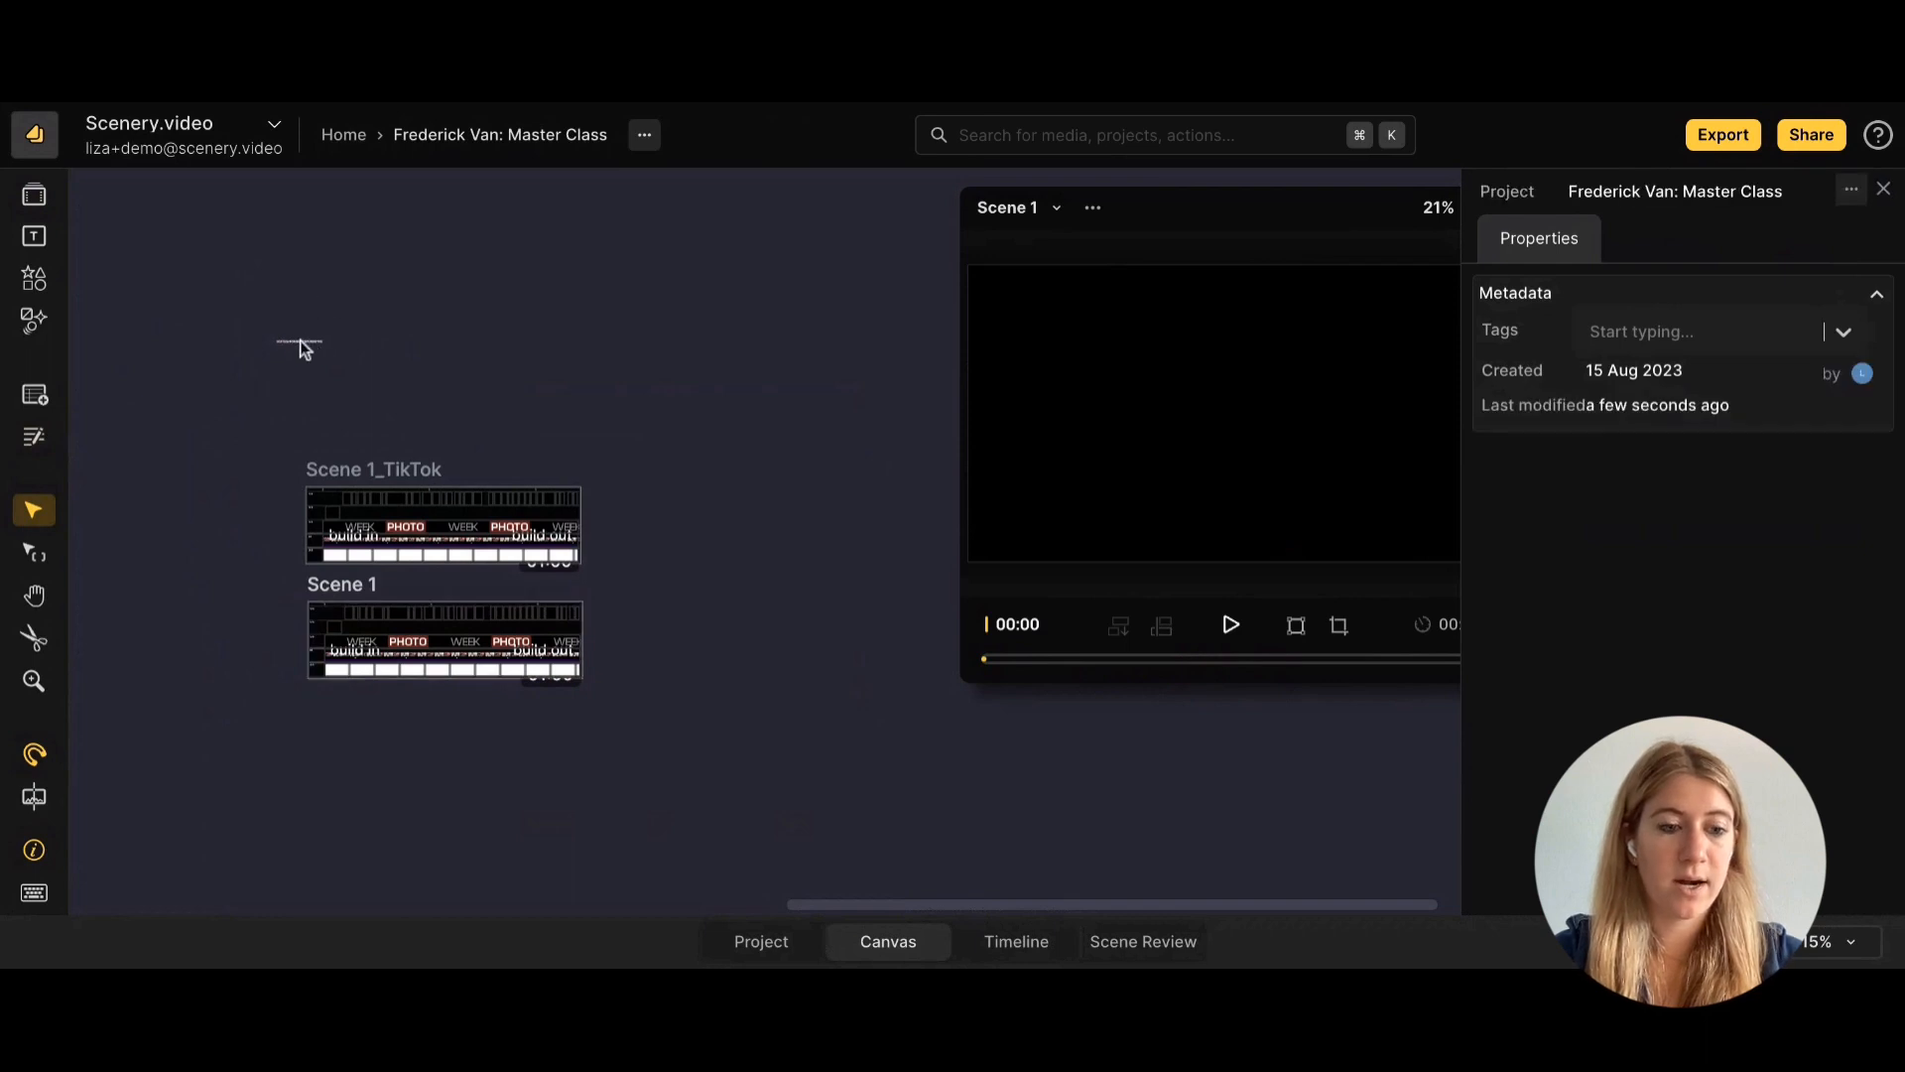
{"action": "scroll", "coordinate": [303, 347], "scroll_direction": "up", "scroll_amount": 10}
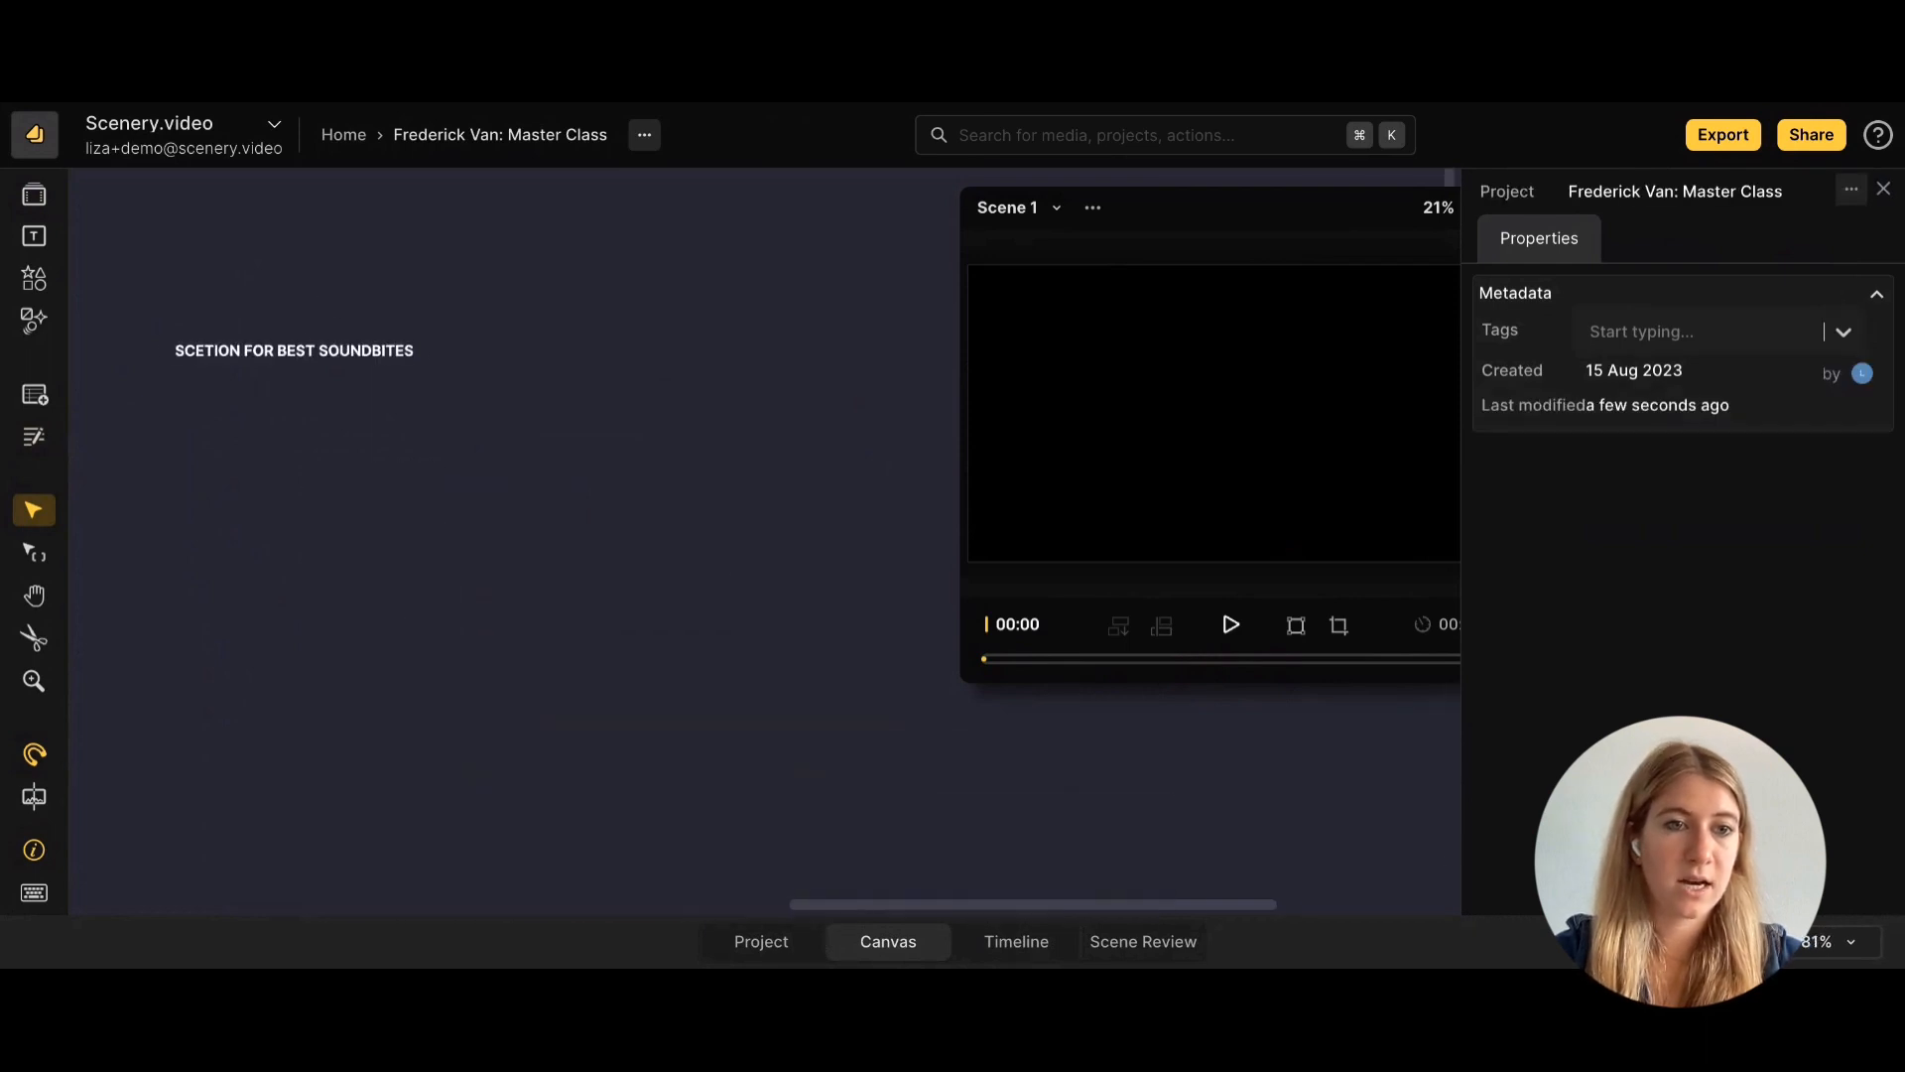
{"action": "double_click", "coordinate": [200, 354]}
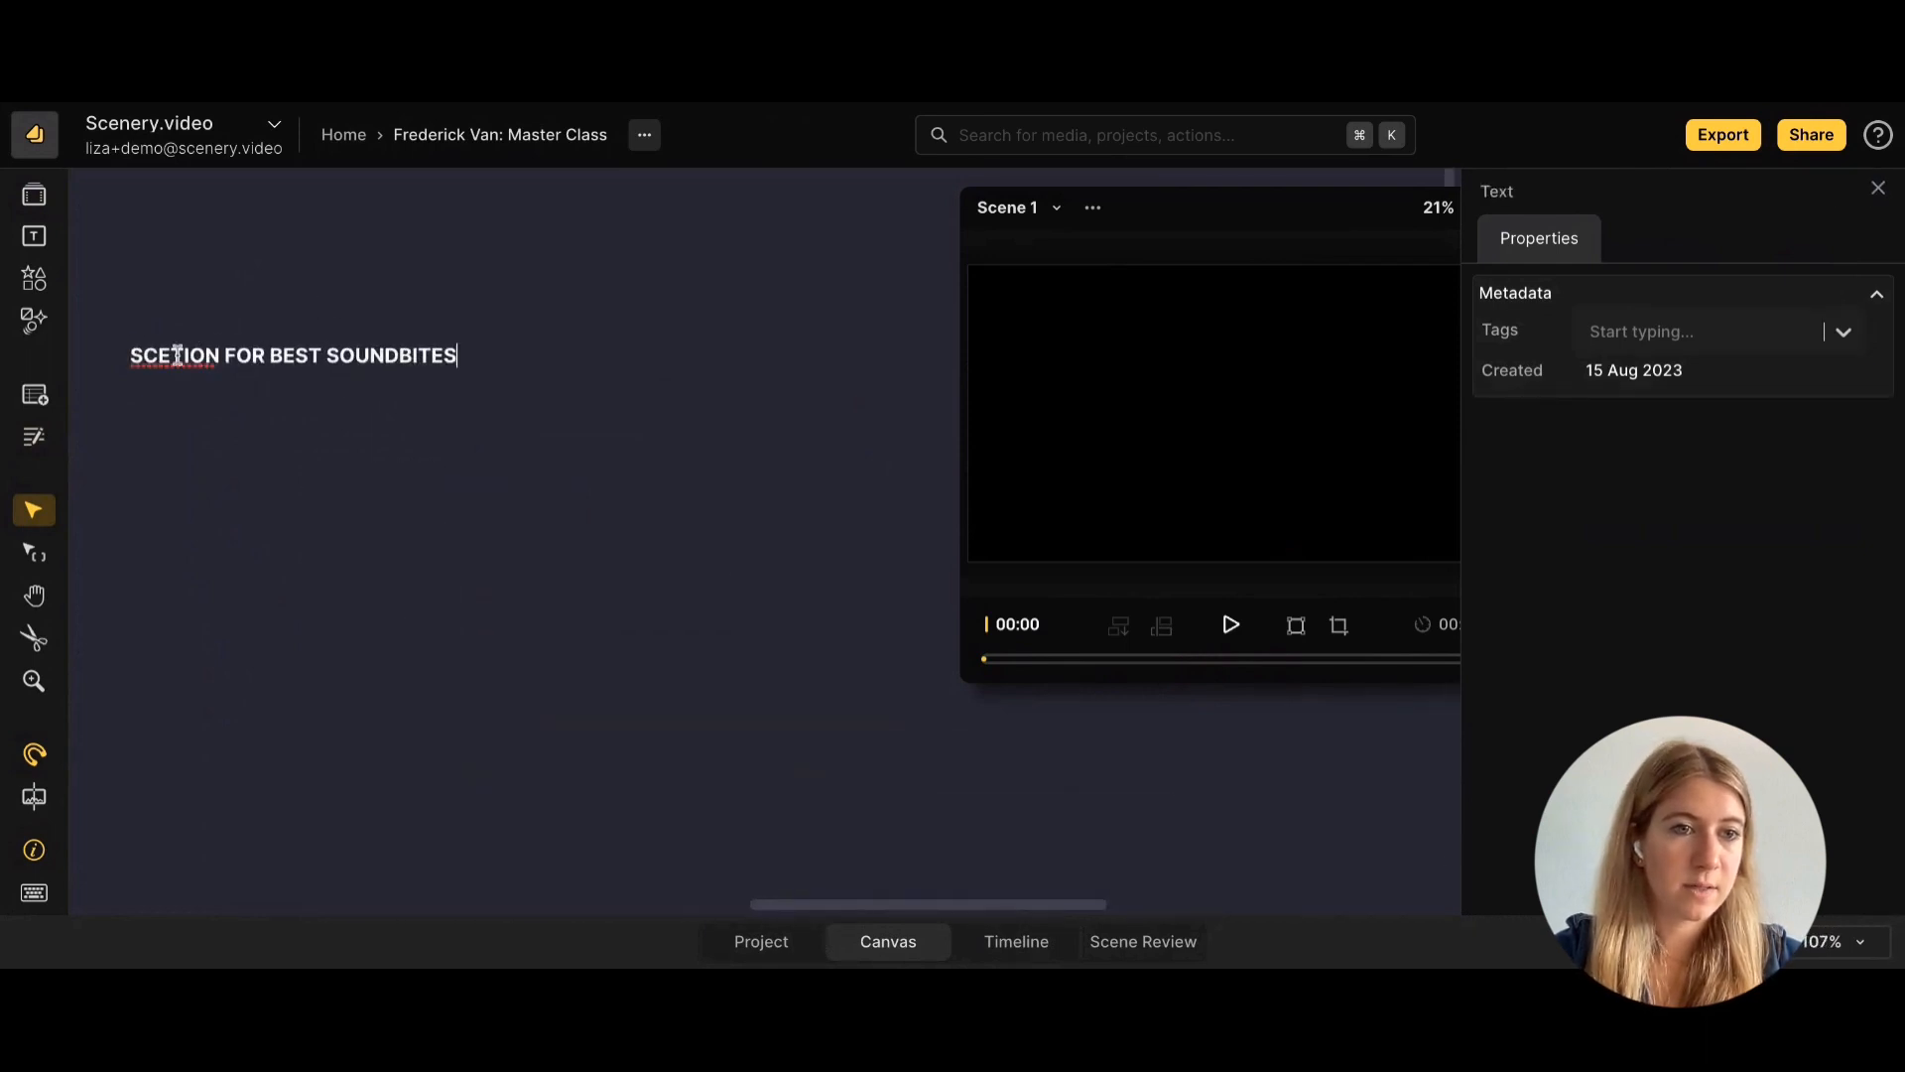
{"action": "key", "text": "BackSpace"}
{"action": "type", "text": "C"}
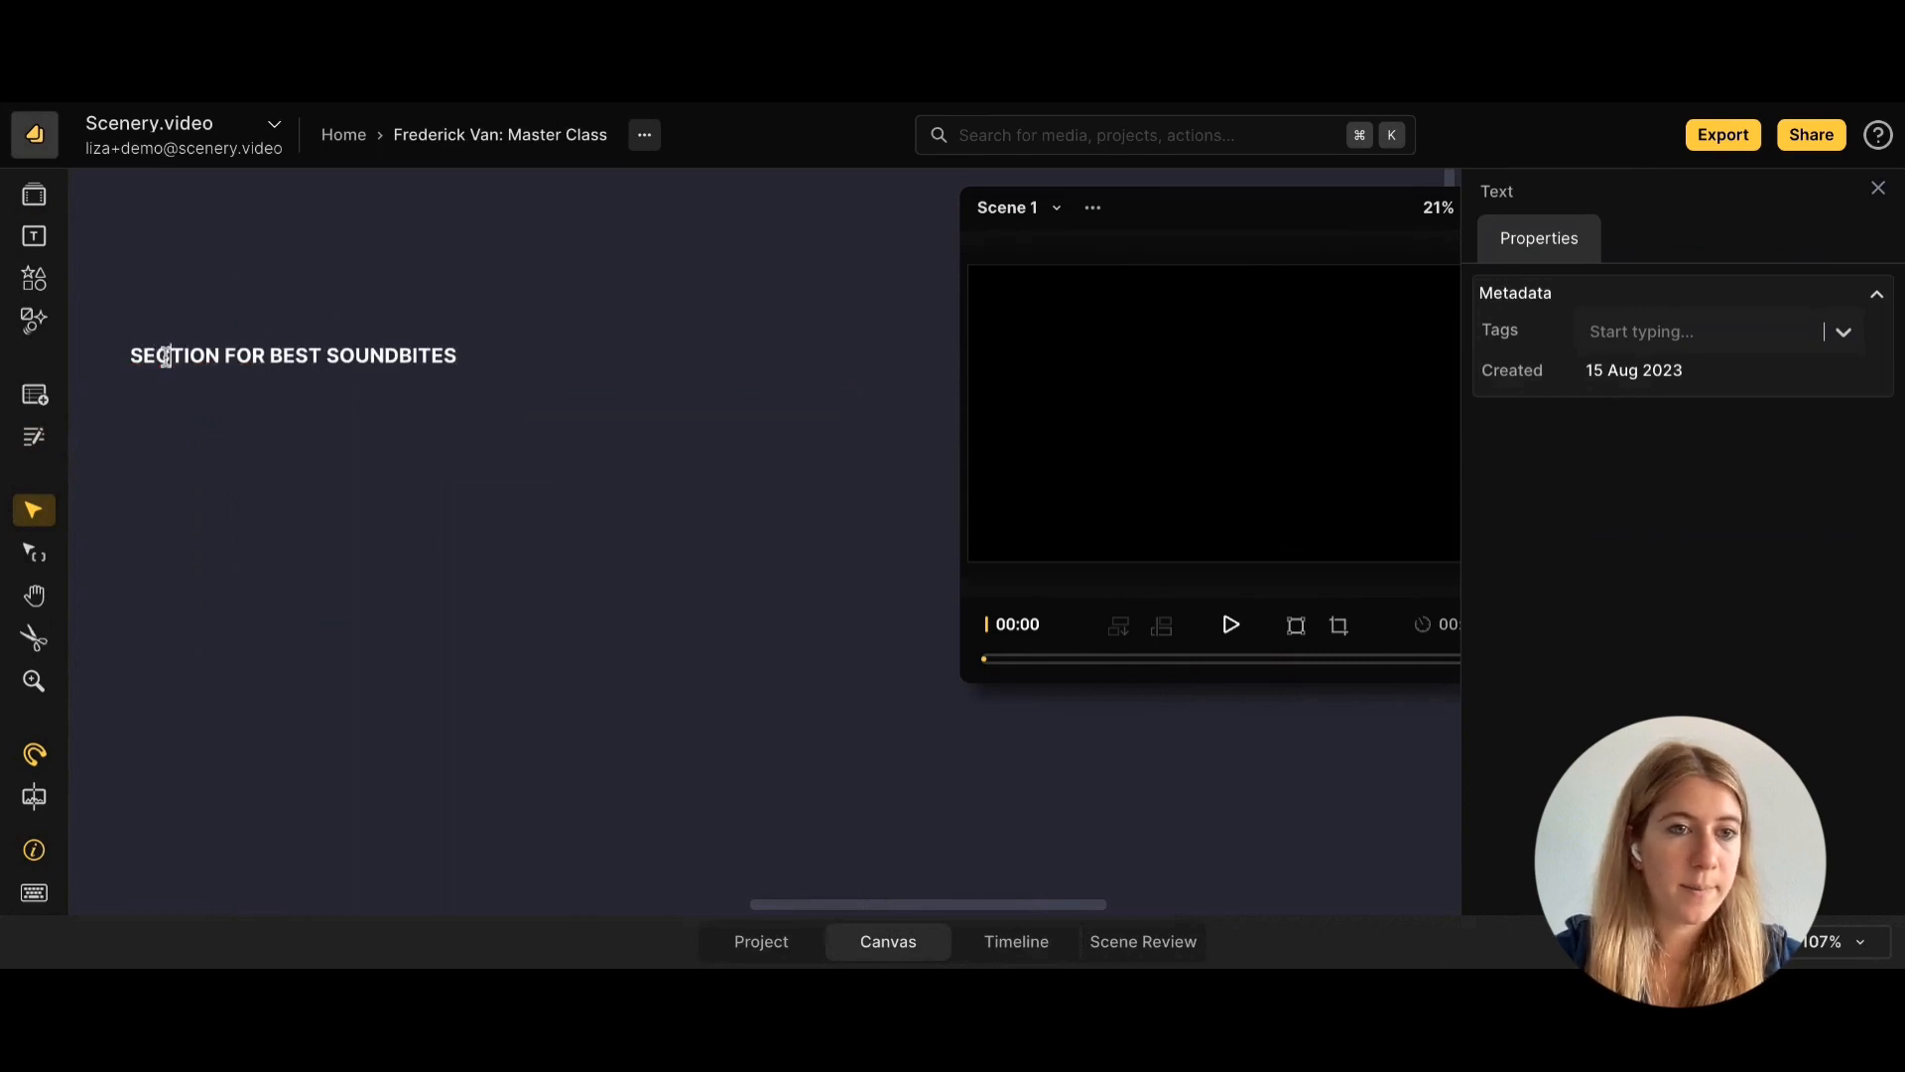
{"action": "left_click", "coordinate": [319, 315]}
{"action": "left_click_drag", "start_coordinate": [395, 365], "coordinate": [823, 264]}
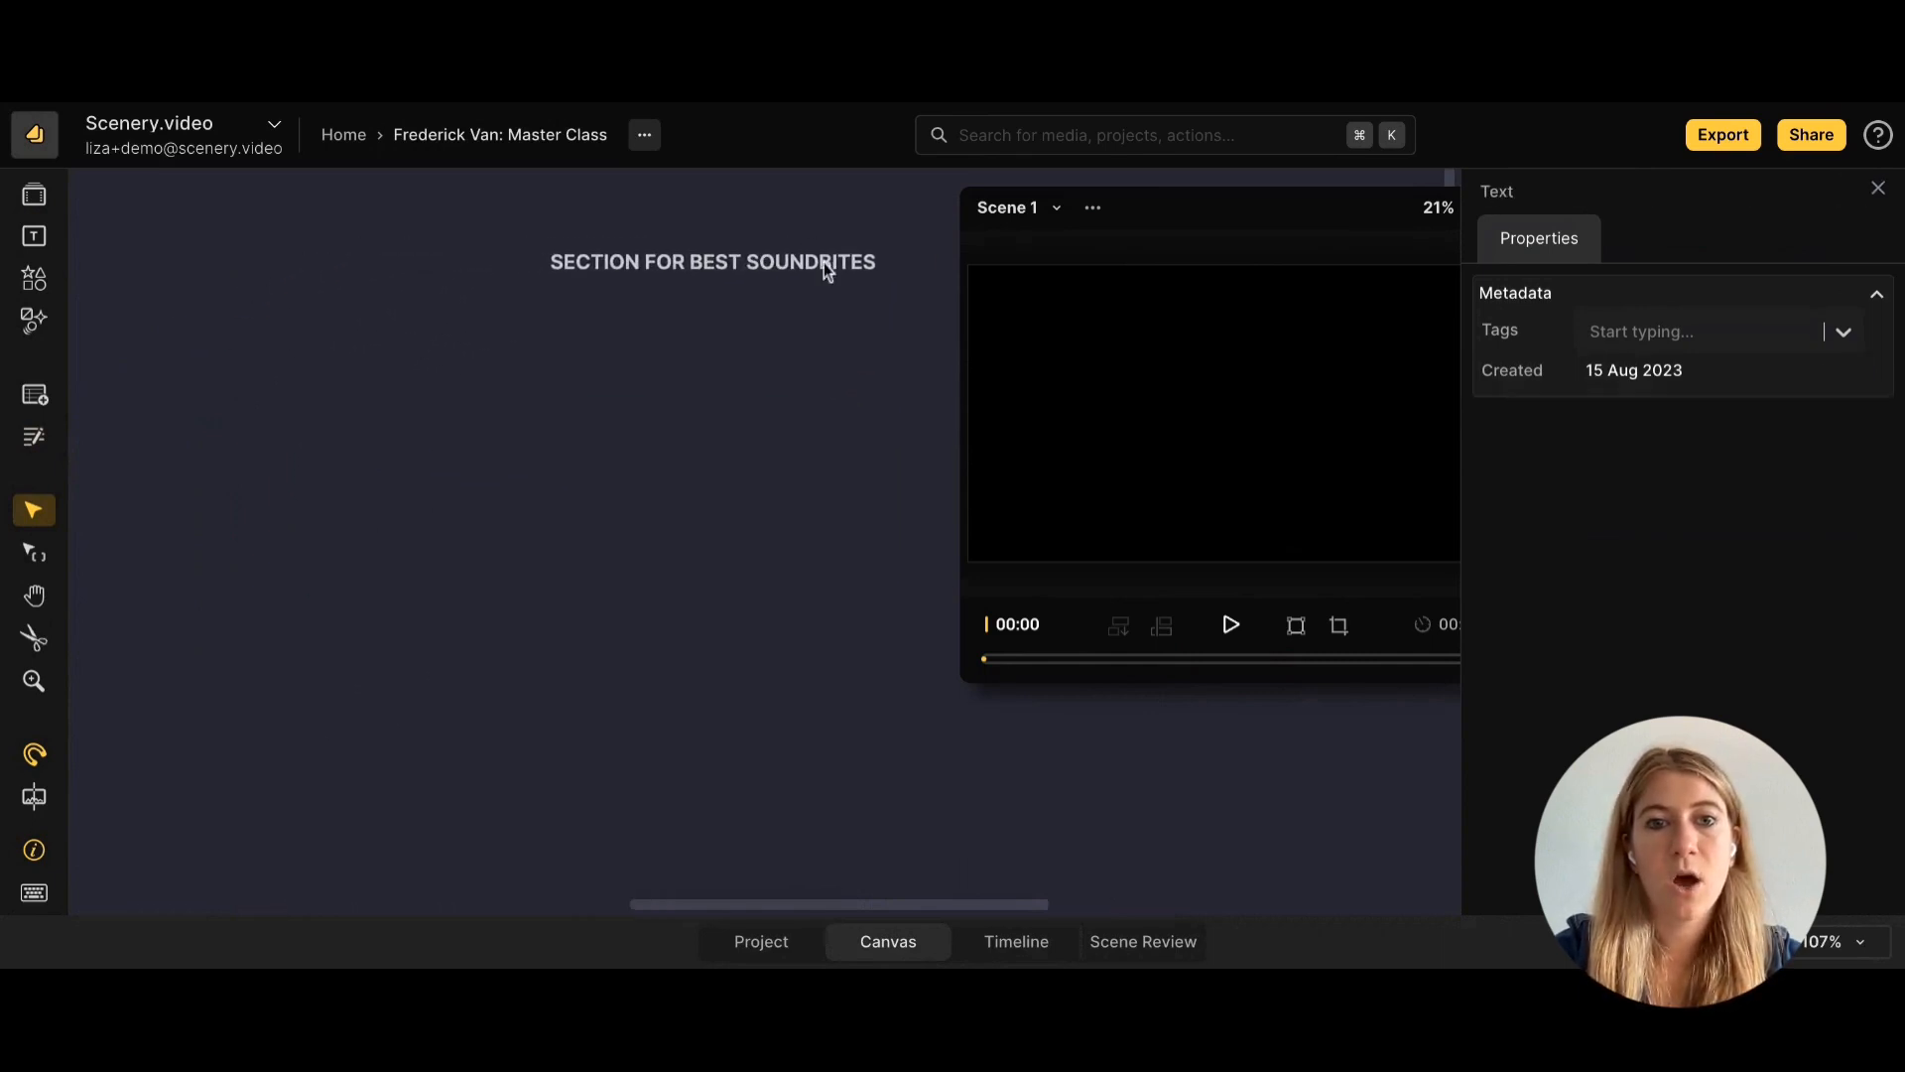
{"action": "left_click", "coordinate": [1879, 188]}
{"action": "left_click", "coordinate": [33, 195]}
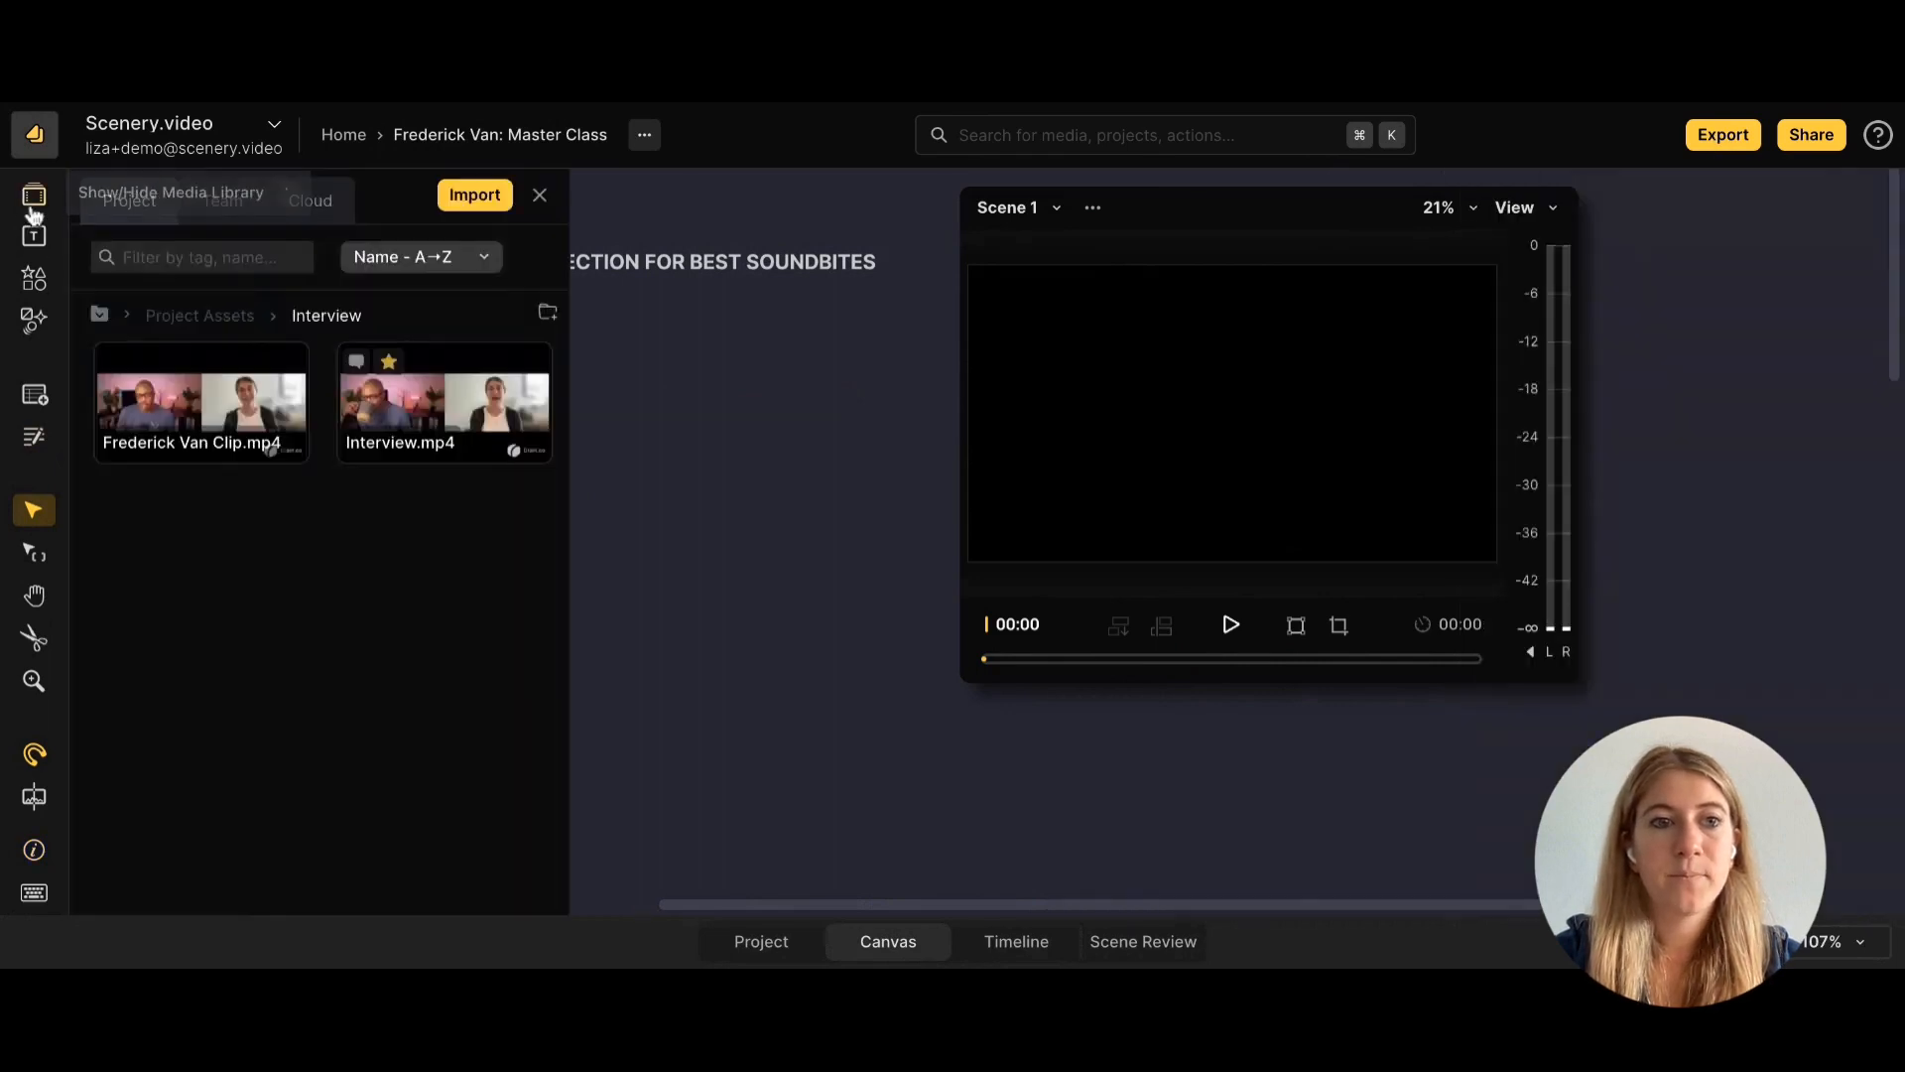
Place the 'use this bite' commented range of Interview.mp4 onto the canvas.
{"action": "left_click", "coordinate": [510, 437]}
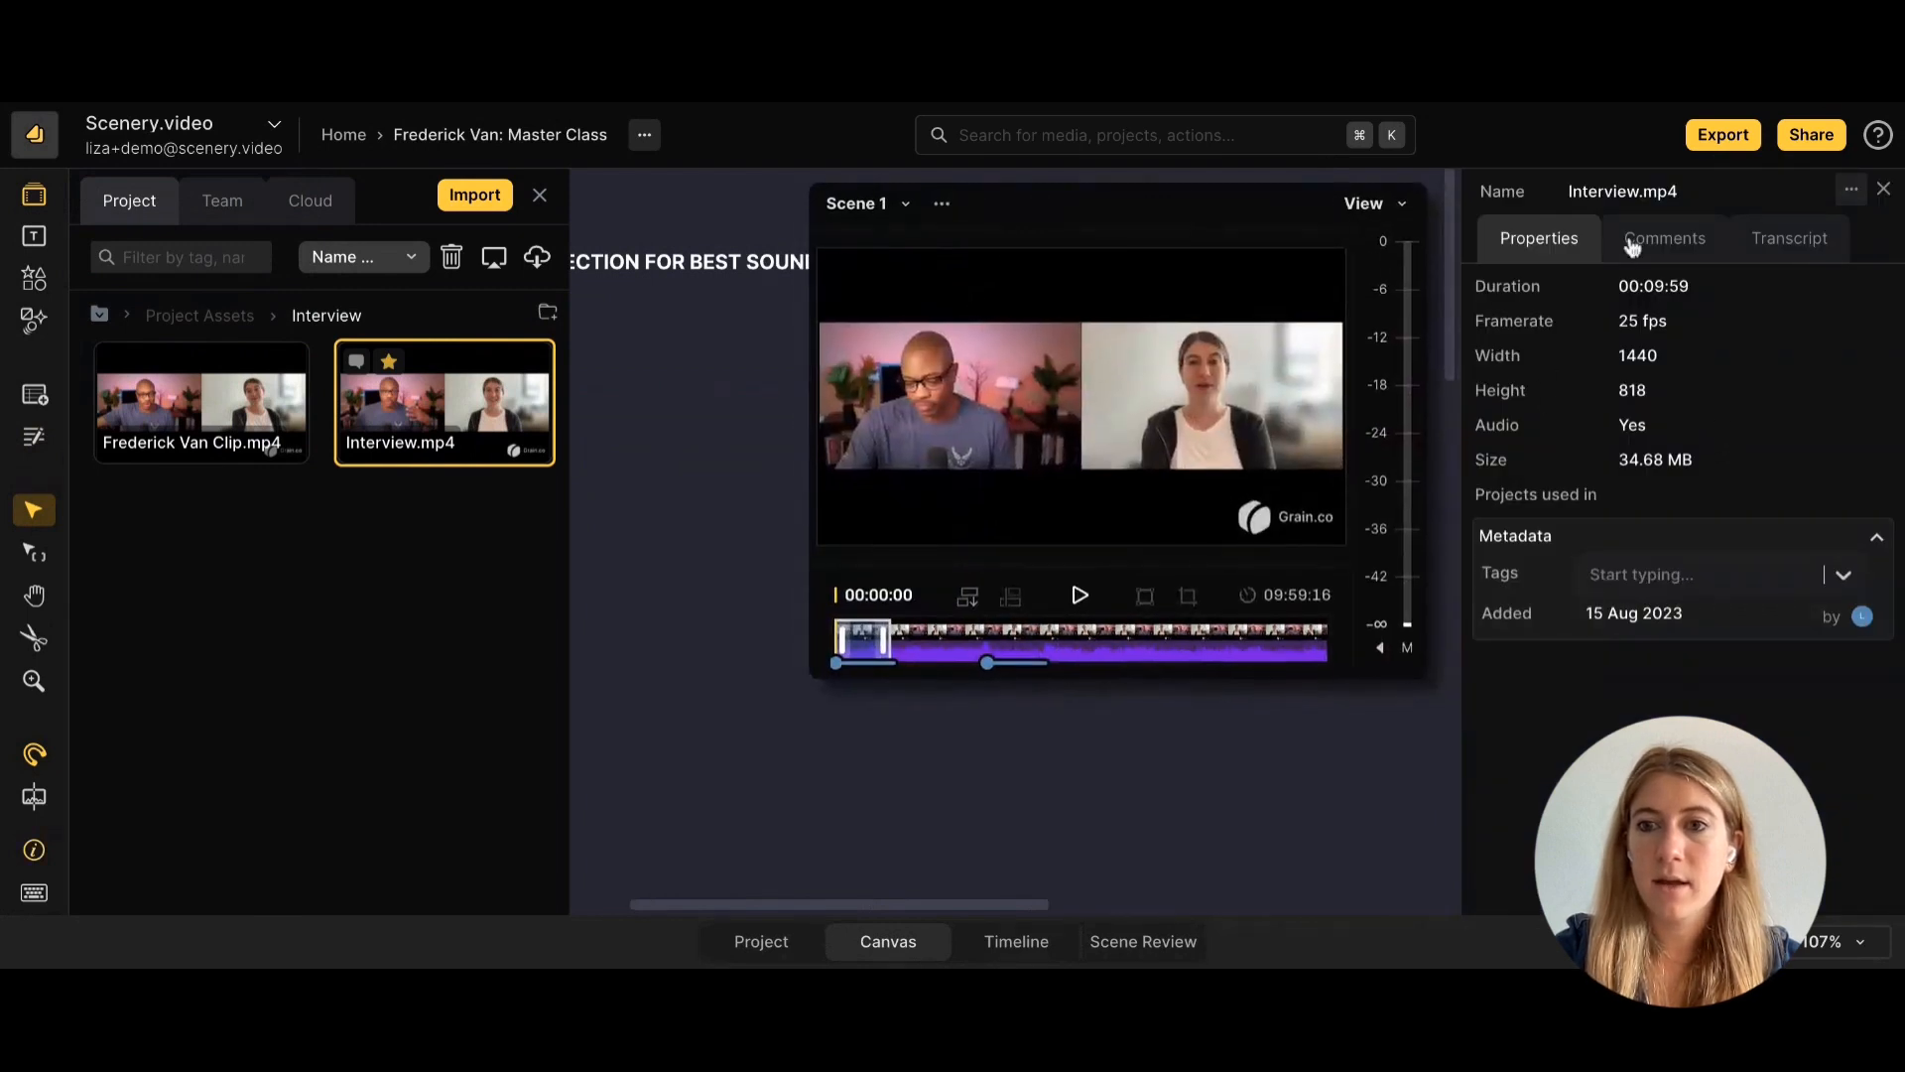
{"action": "left_click", "coordinate": [1633, 243]}
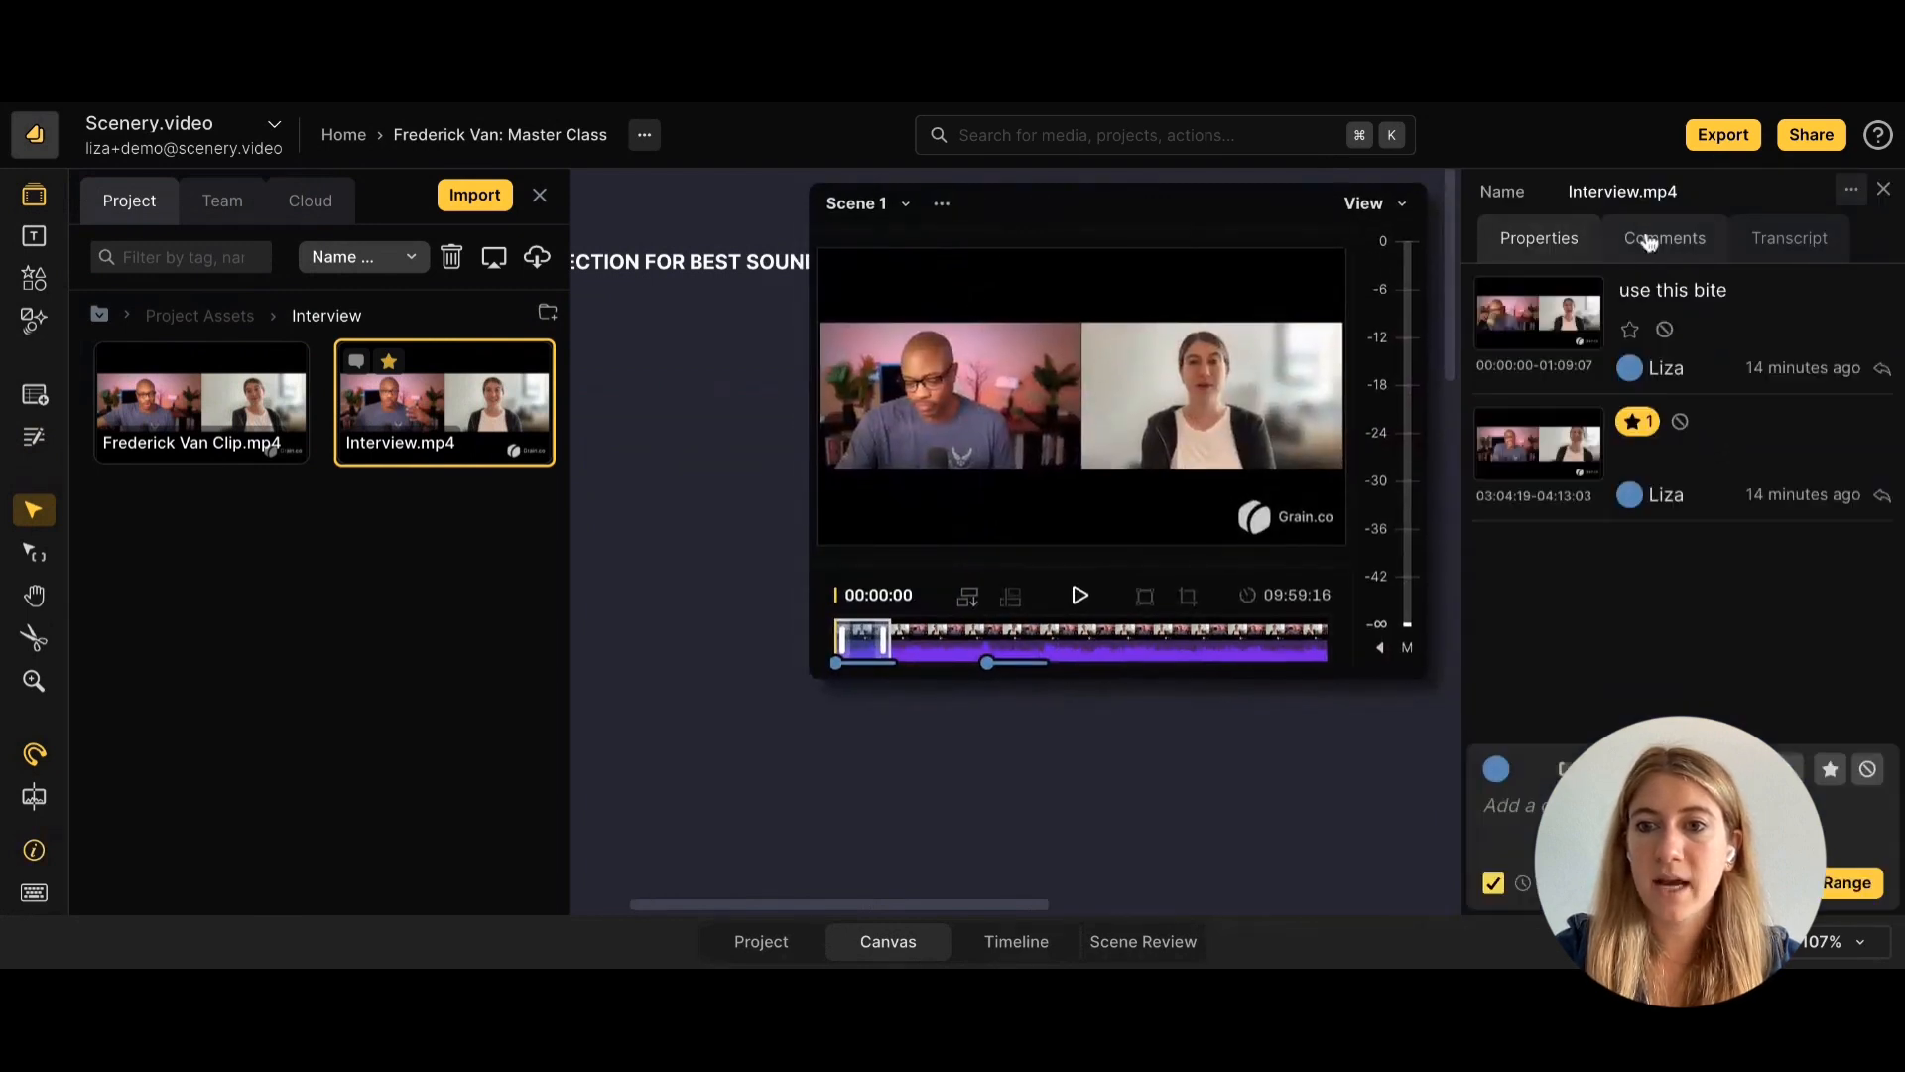
{"action": "left_click", "coordinate": [1545, 314]}
{"action": "left_click_drag", "start_coordinate": [1545, 307], "coordinate": [678, 712]}
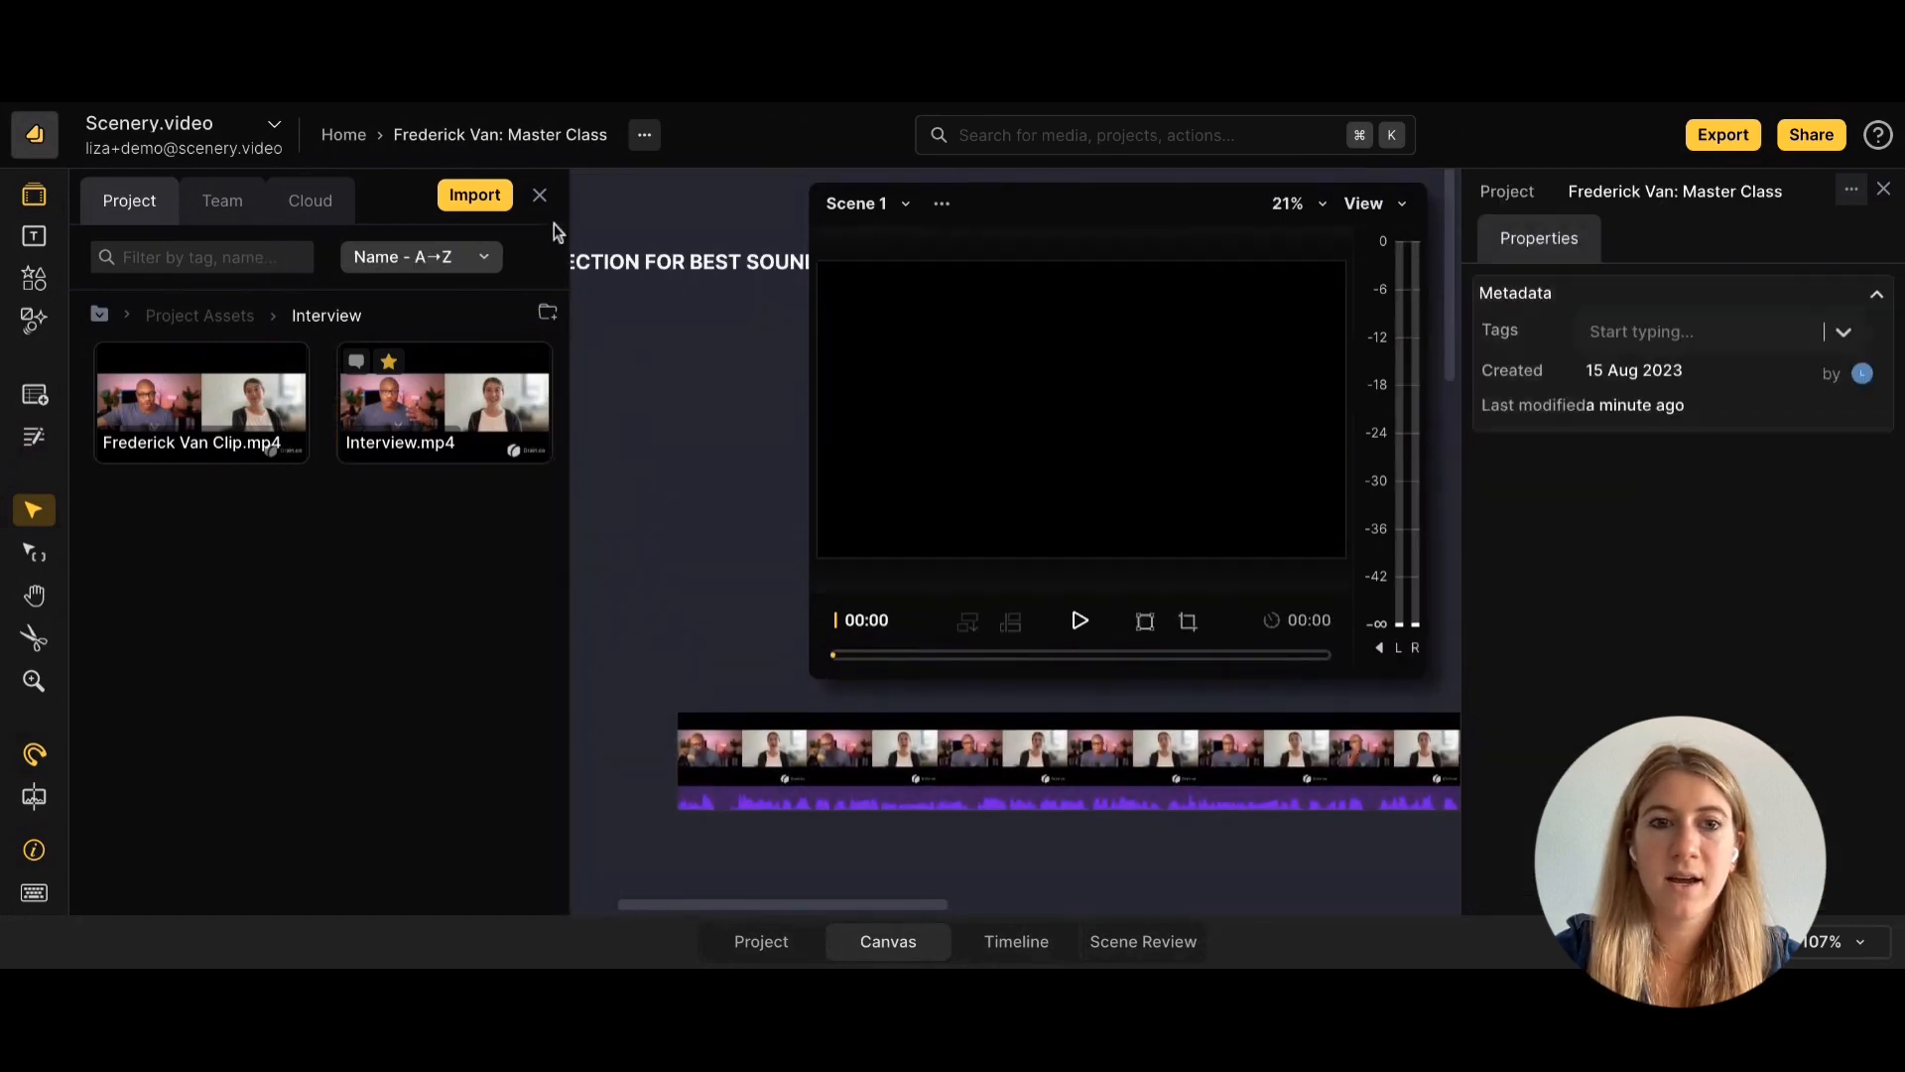
{"action": "left_click", "coordinate": [540, 194]}
{"action": "left_click", "coordinate": [752, 758]}
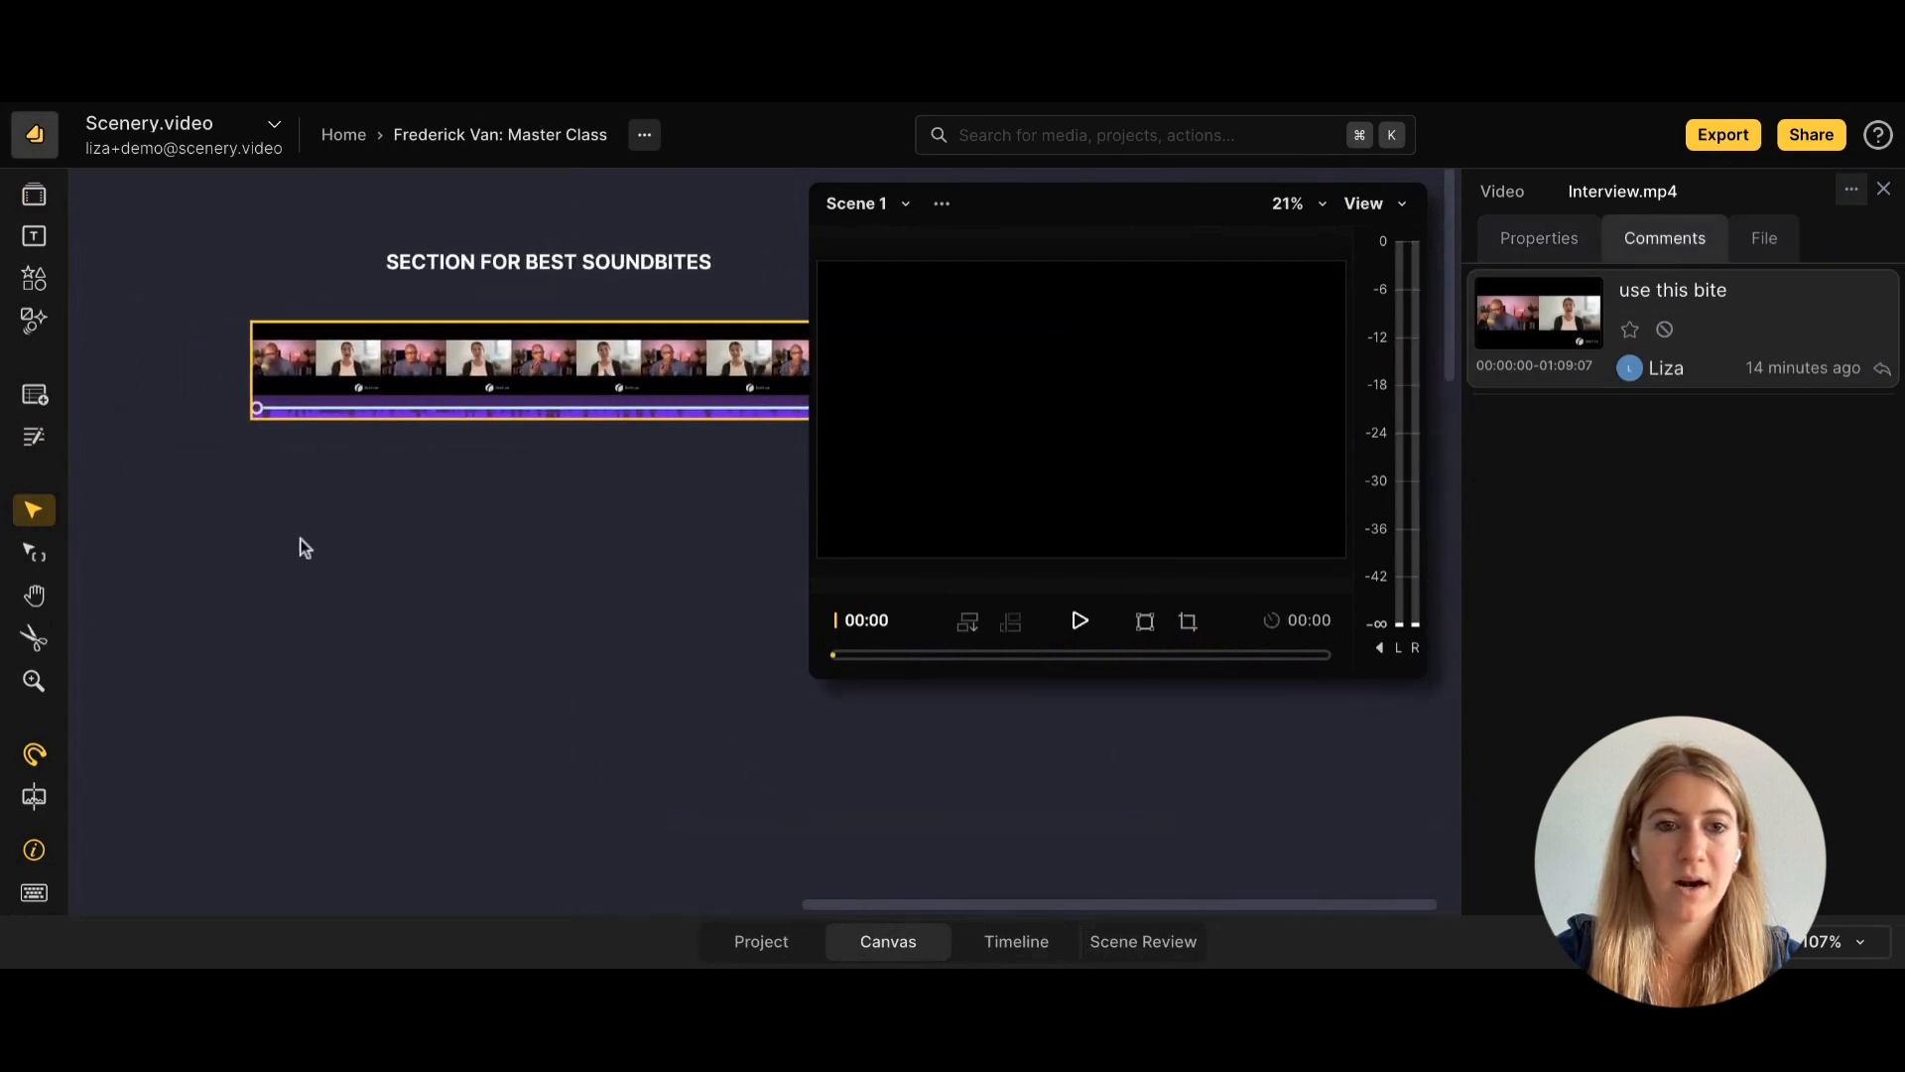
Trim the soundbites-section interview clip from 01:09 to 00:53.
{"action": "left_click", "coordinate": [436, 263]}
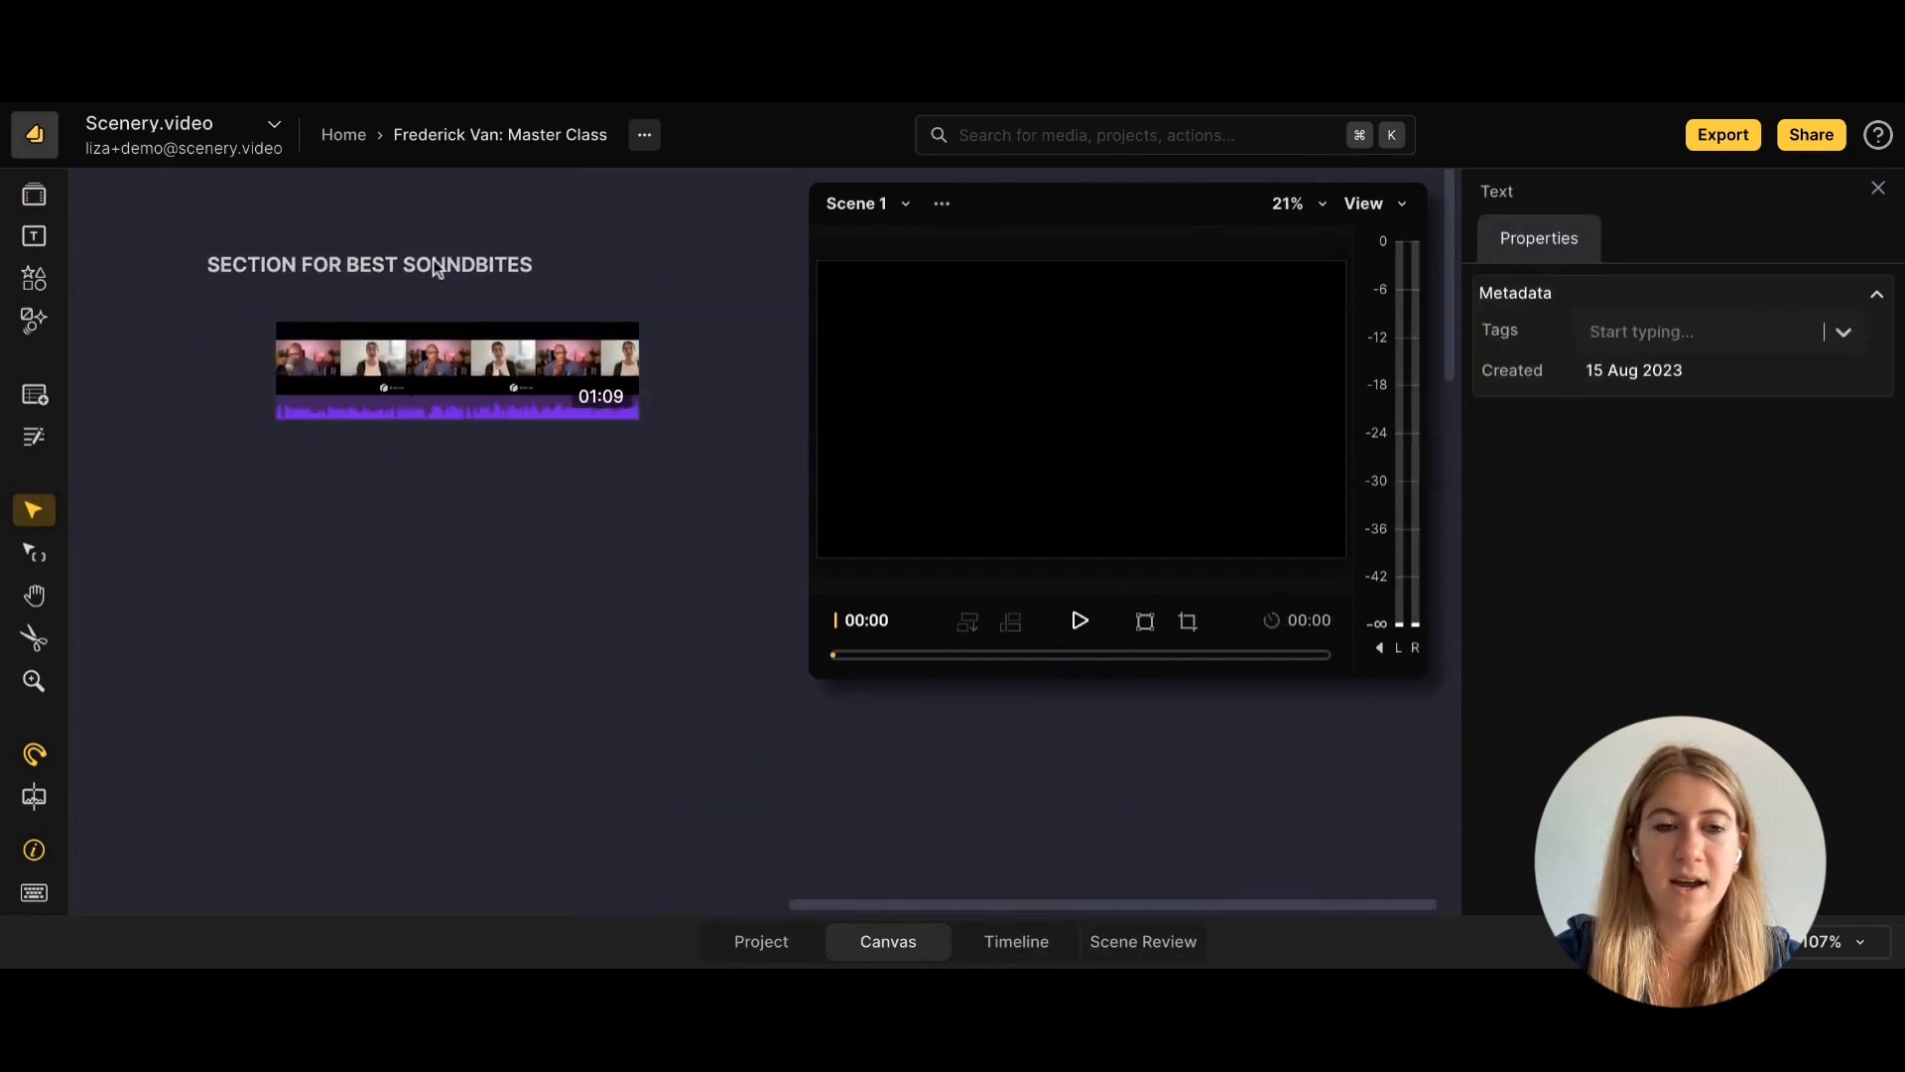
{"action": "left_click", "coordinate": [501, 370]}
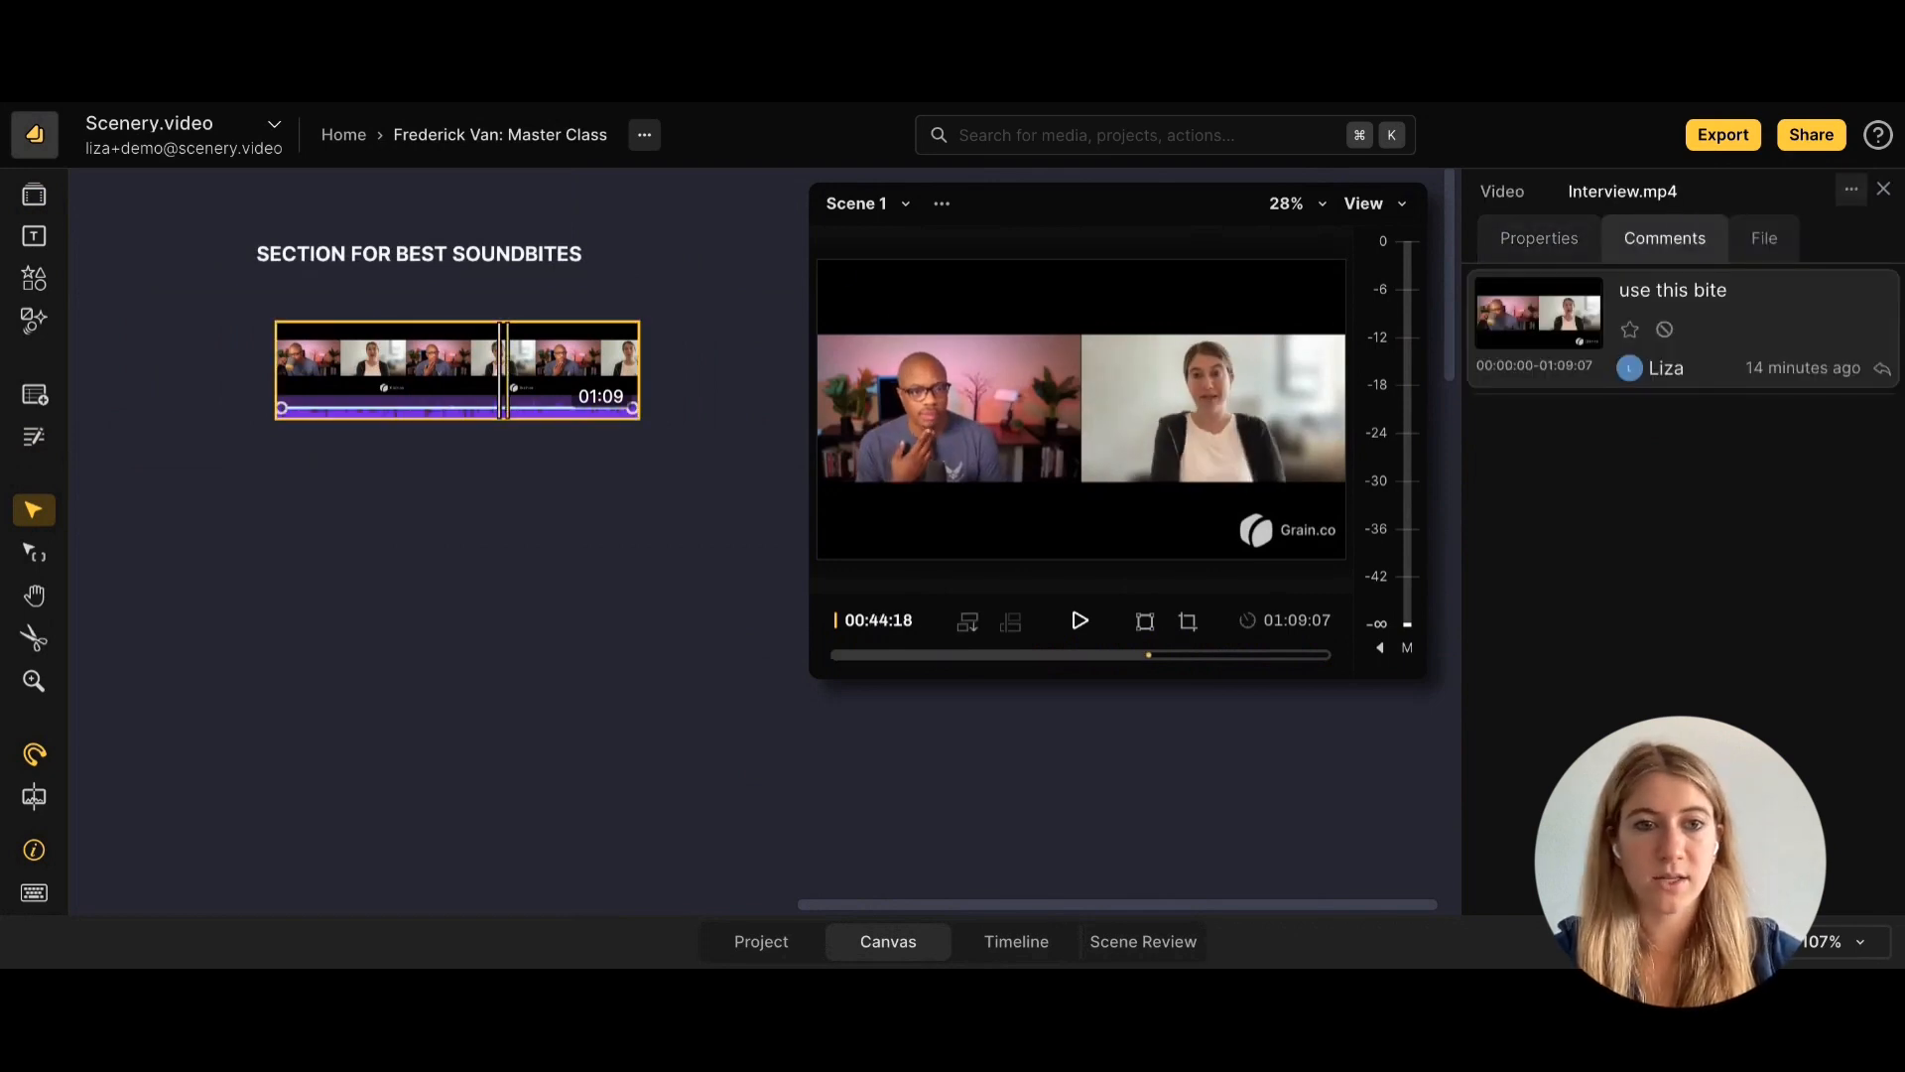
{"action": "left_click_drag", "start_coordinate": [634, 352], "coordinate": [555, 352]}
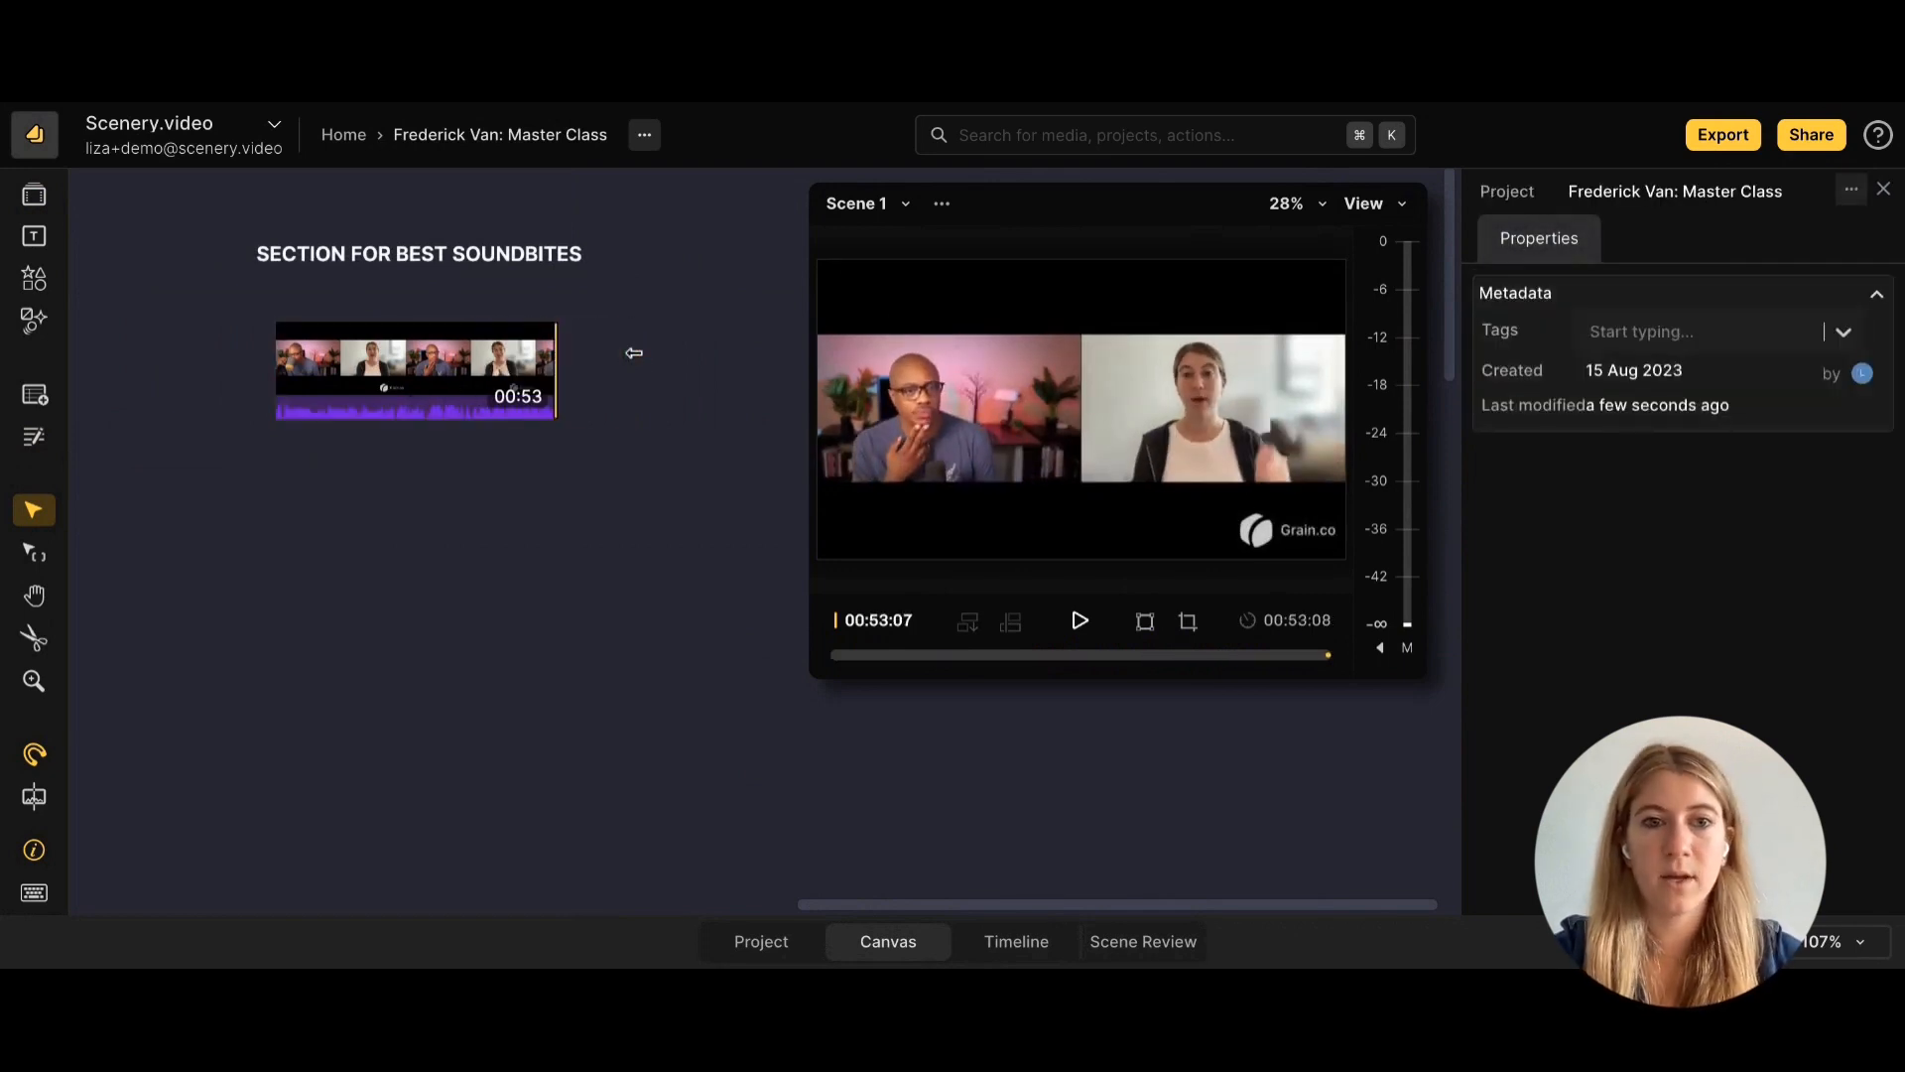
{"action": "left_click_drag", "start_coordinate": [418, 359], "coordinate": [384, 351]}
{"action": "scroll", "coordinate": [354, 486], "scroll_direction": "down", "scroll_amount": 5}
{"action": "scroll", "coordinate": [358, 490], "scroll_direction": "up", "scroll_amount": 5}
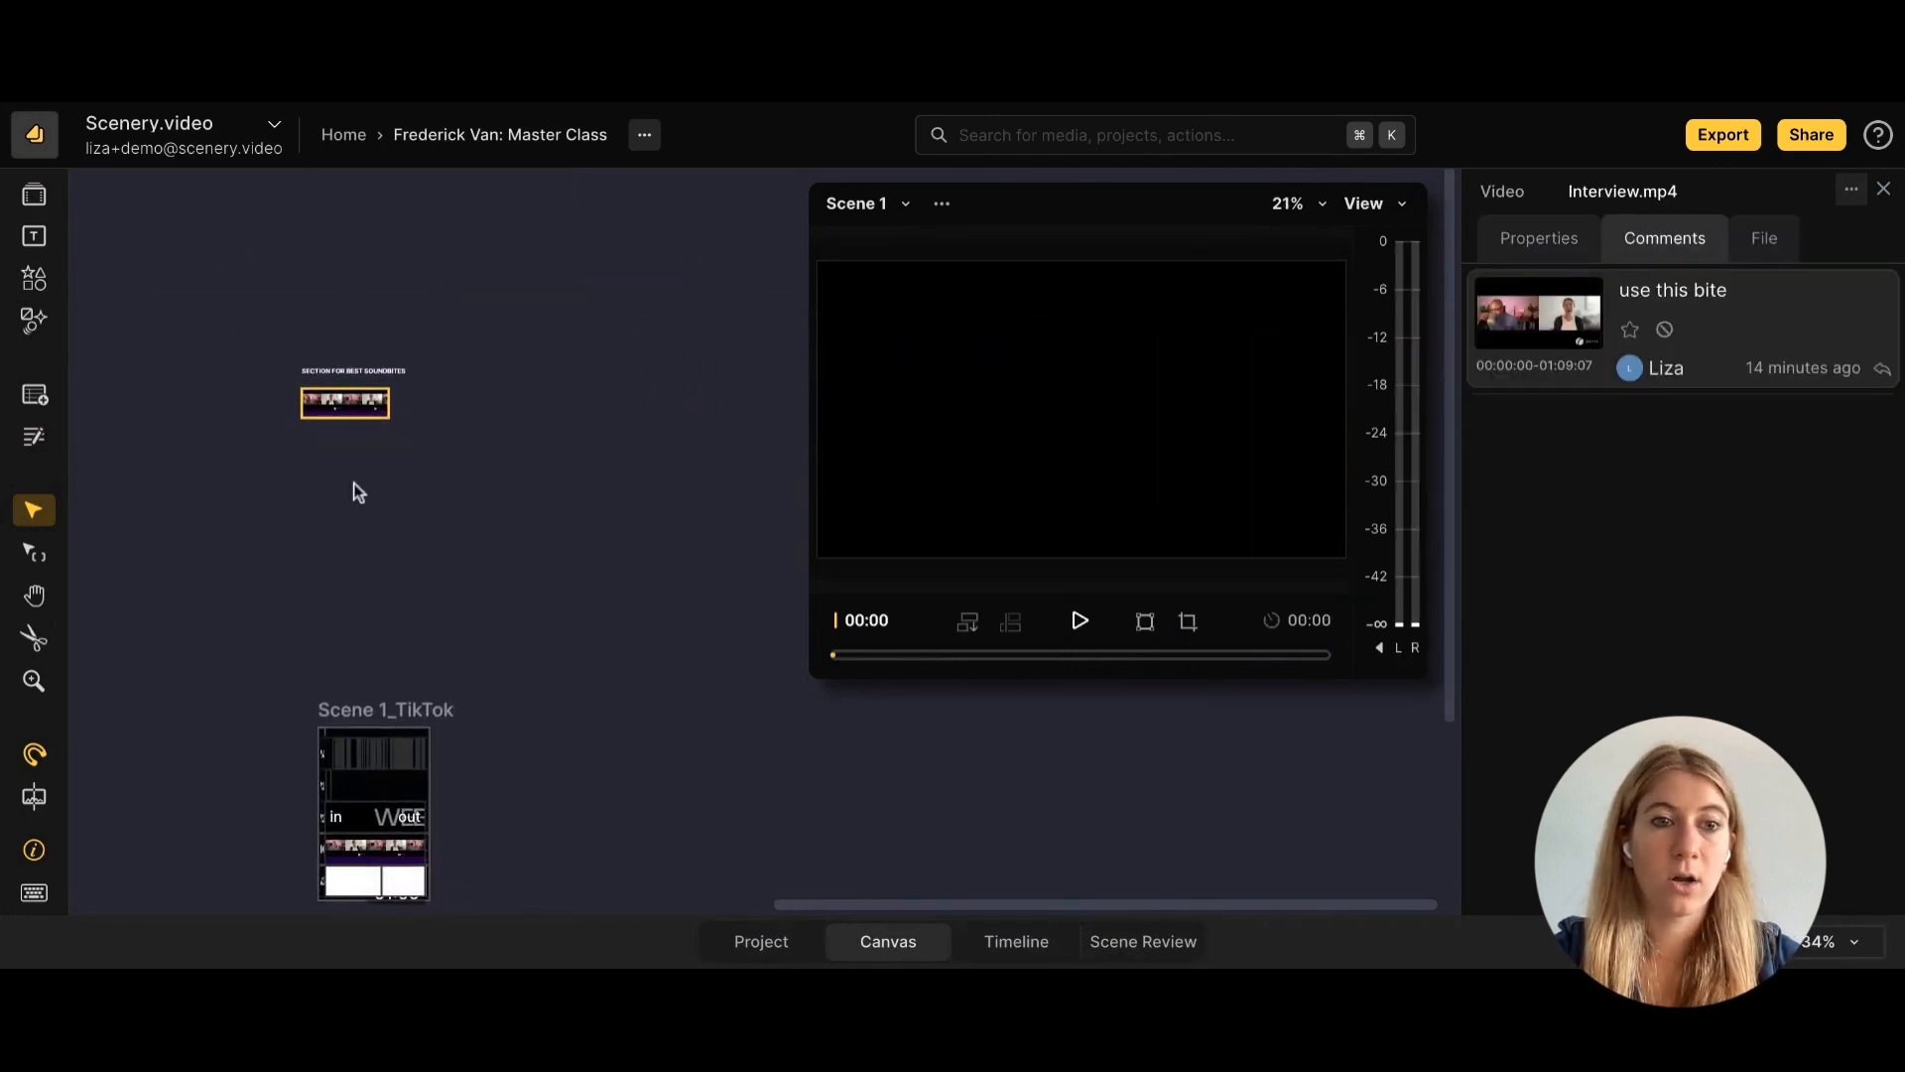
Browse the media library to the team's Collections > Brand Assets > TWIP folder.
{"action": "left_click", "coordinate": [34, 194]}
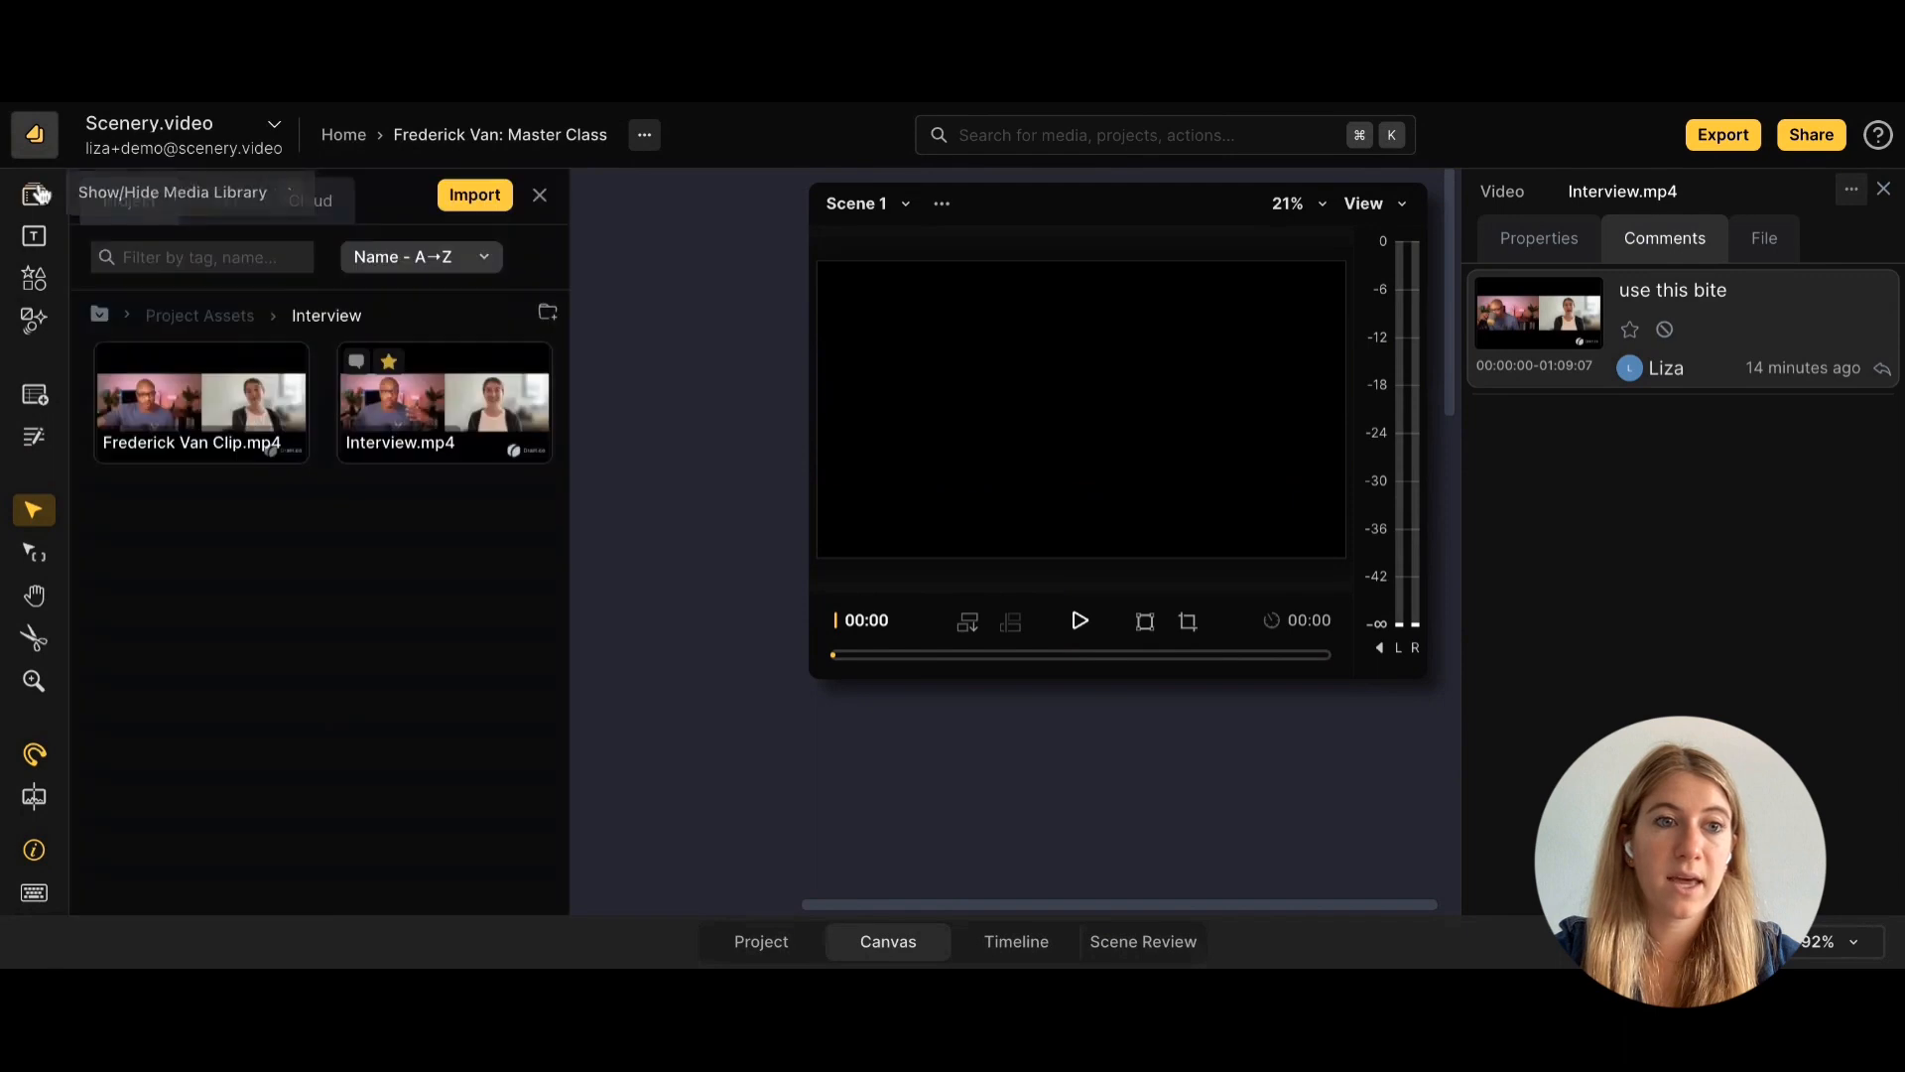
{"action": "left_click", "coordinate": [203, 318]}
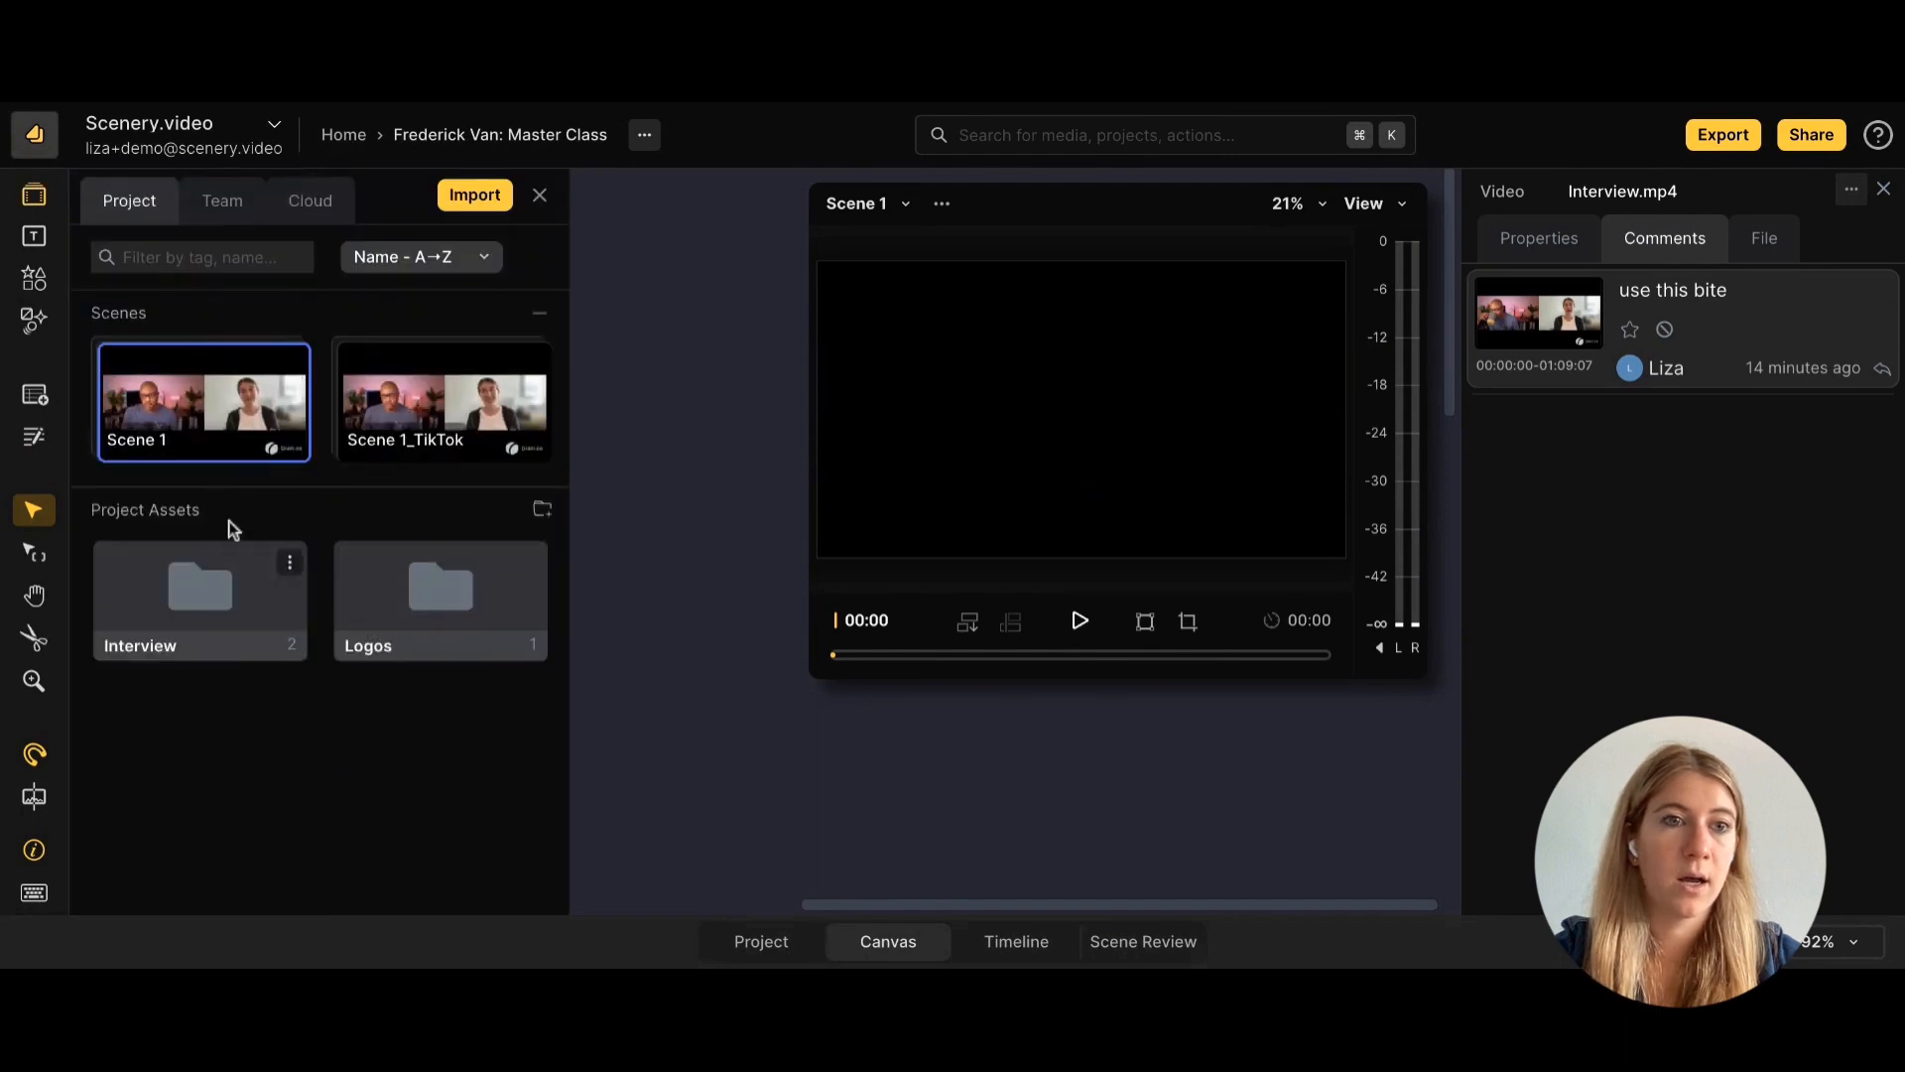
{"action": "left_click", "coordinate": [238, 211]}
{"action": "left_click", "coordinate": [155, 256]}
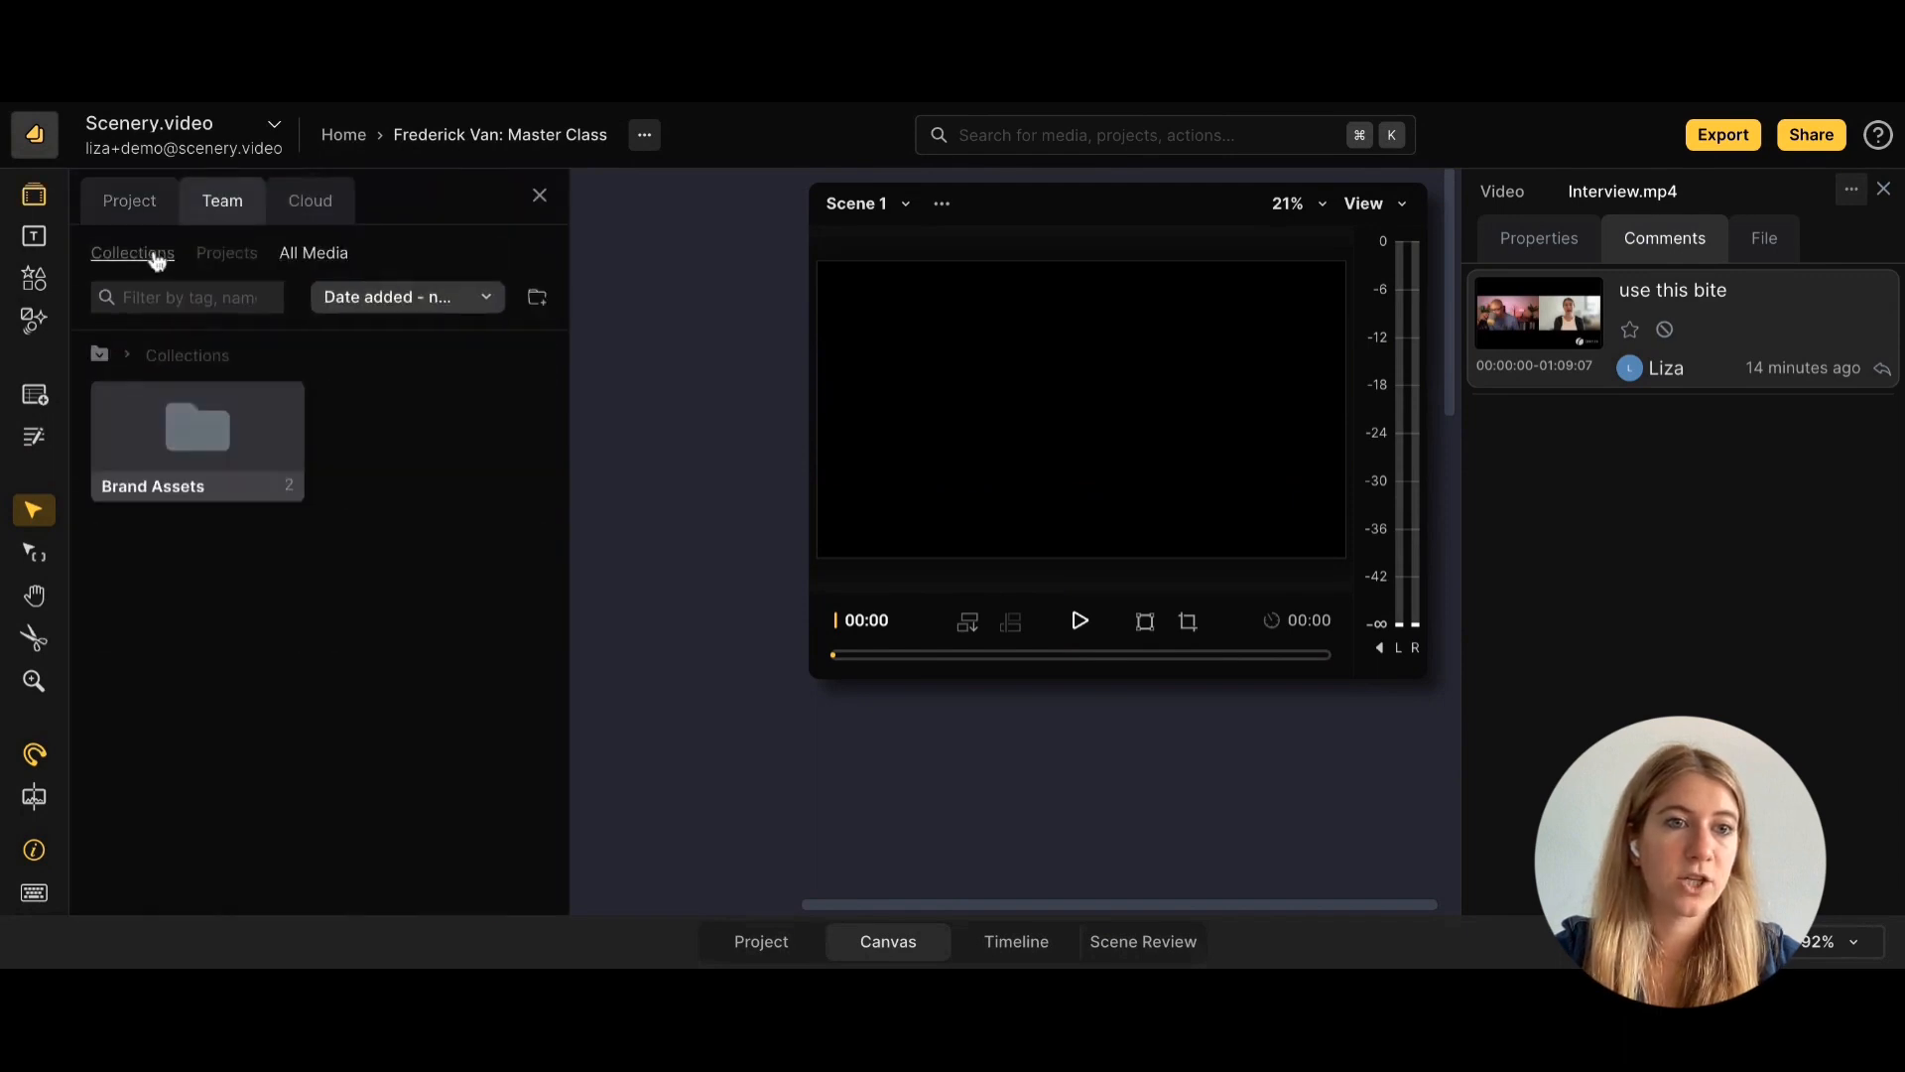
{"action": "double_click", "coordinate": [175, 433]}
{"action": "double_click", "coordinate": [400, 438]}
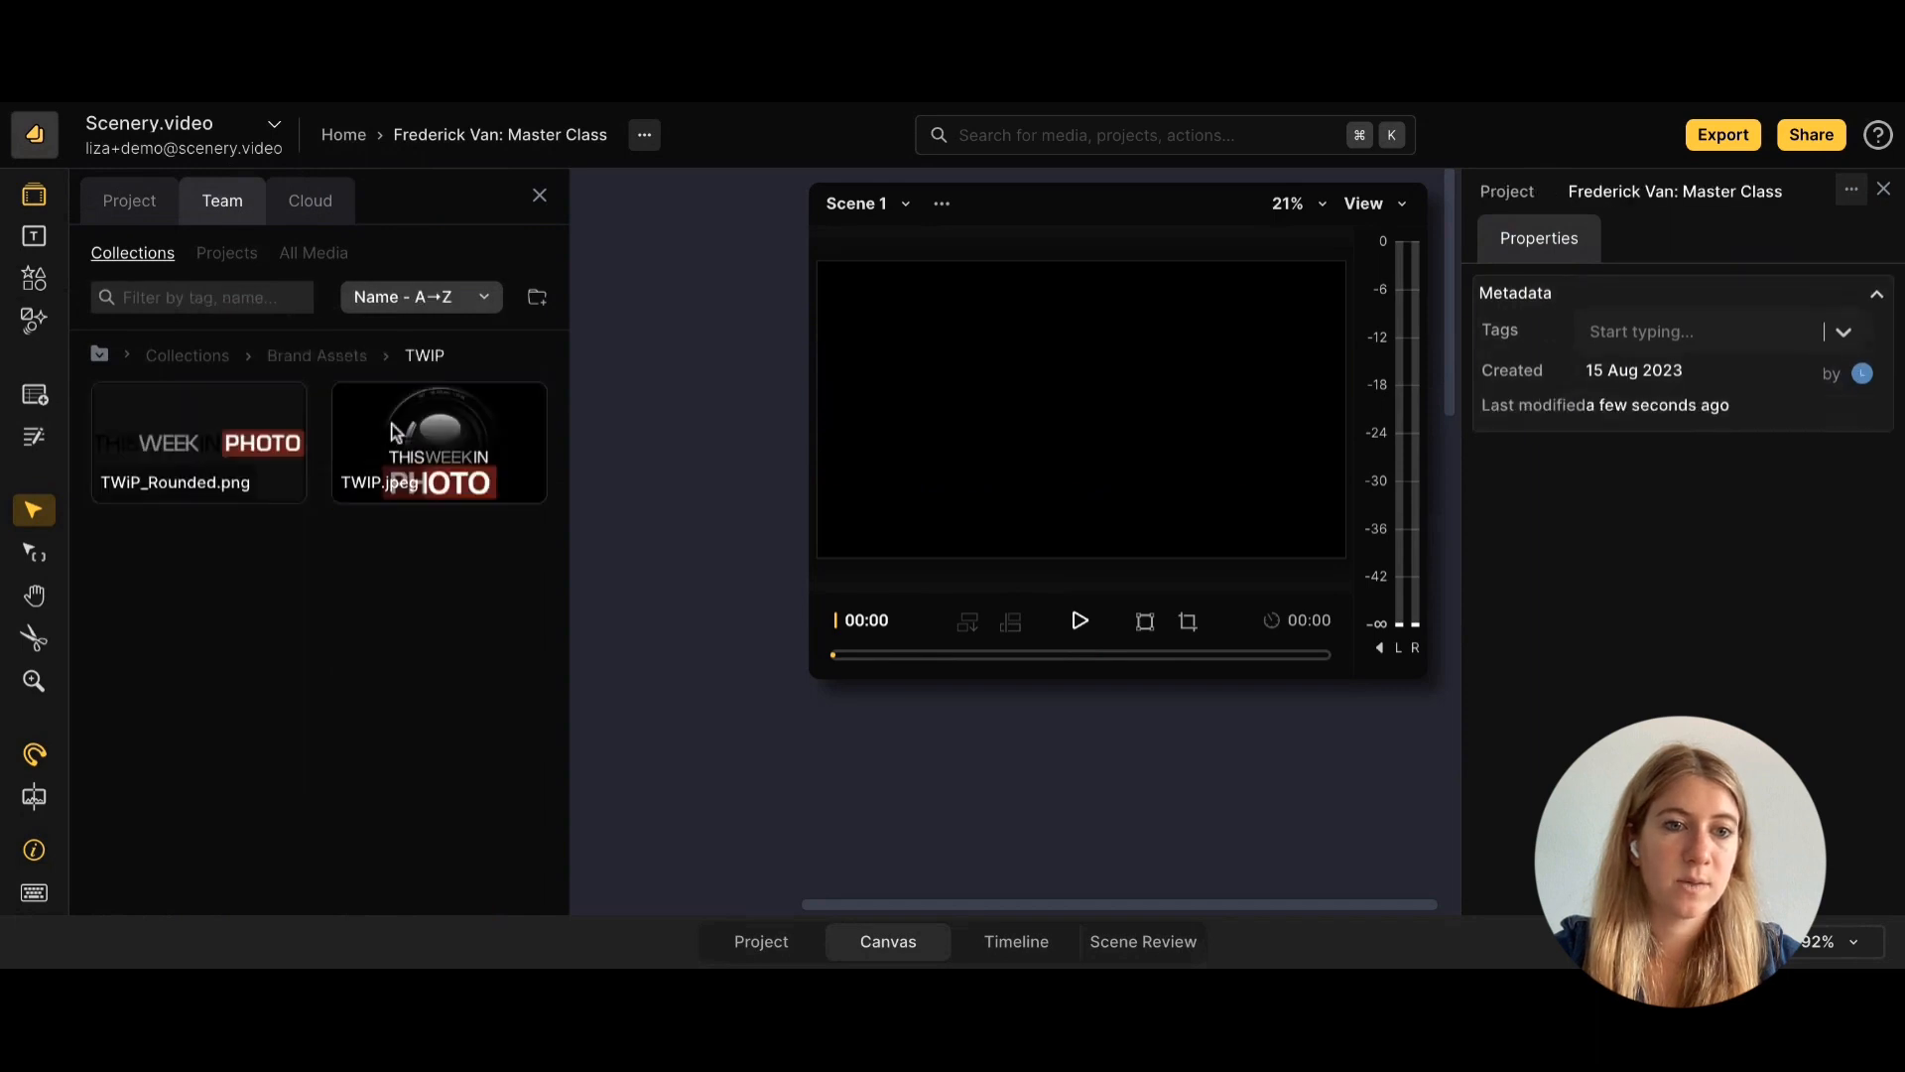
Place TWiP_Rounded.png and TWIP.jpeg onto the canvas.
{"action": "left_click_drag", "start_coordinate": [216, 433], "coordinate": [668, 469]}
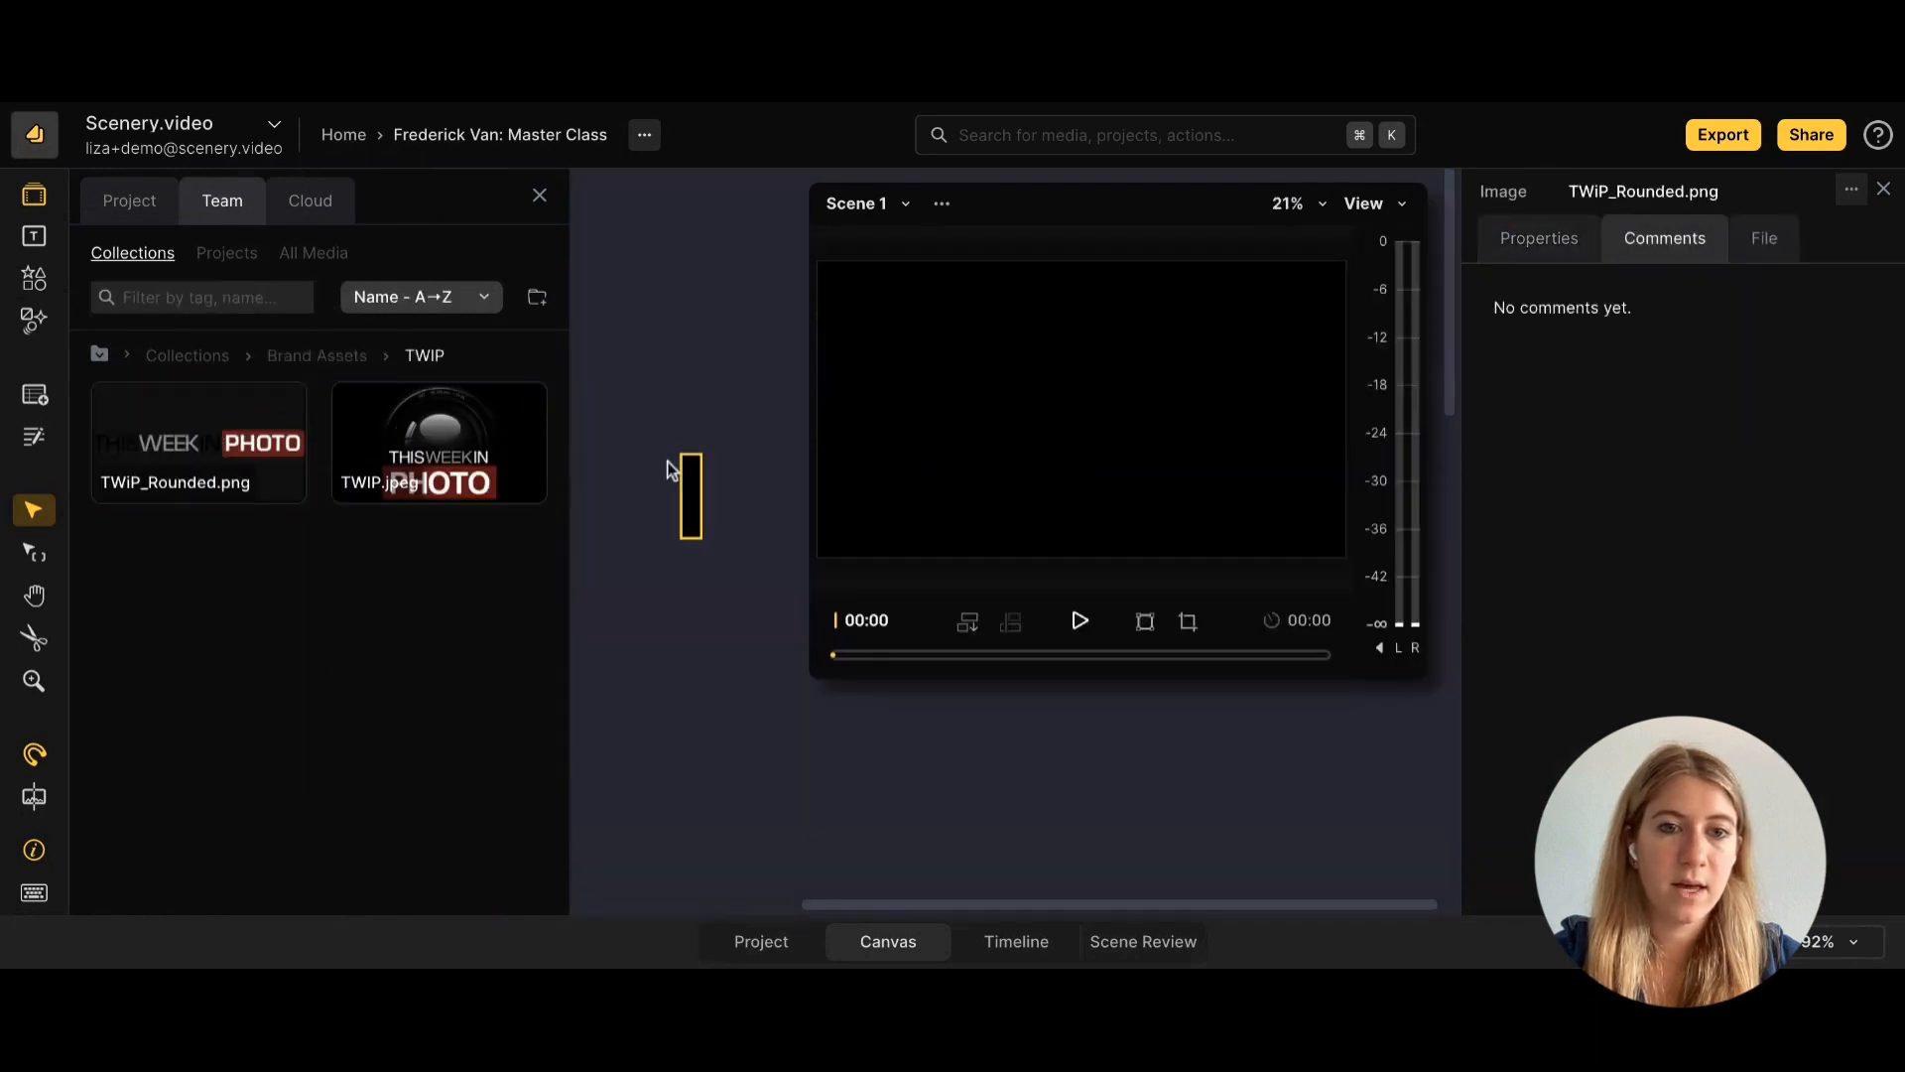
{"action": "left_click", "coordinate": [627, 537]}
{"action": "left_click_drag", "start_coordinate": [467, 502], "coordinate": [662, 558]}
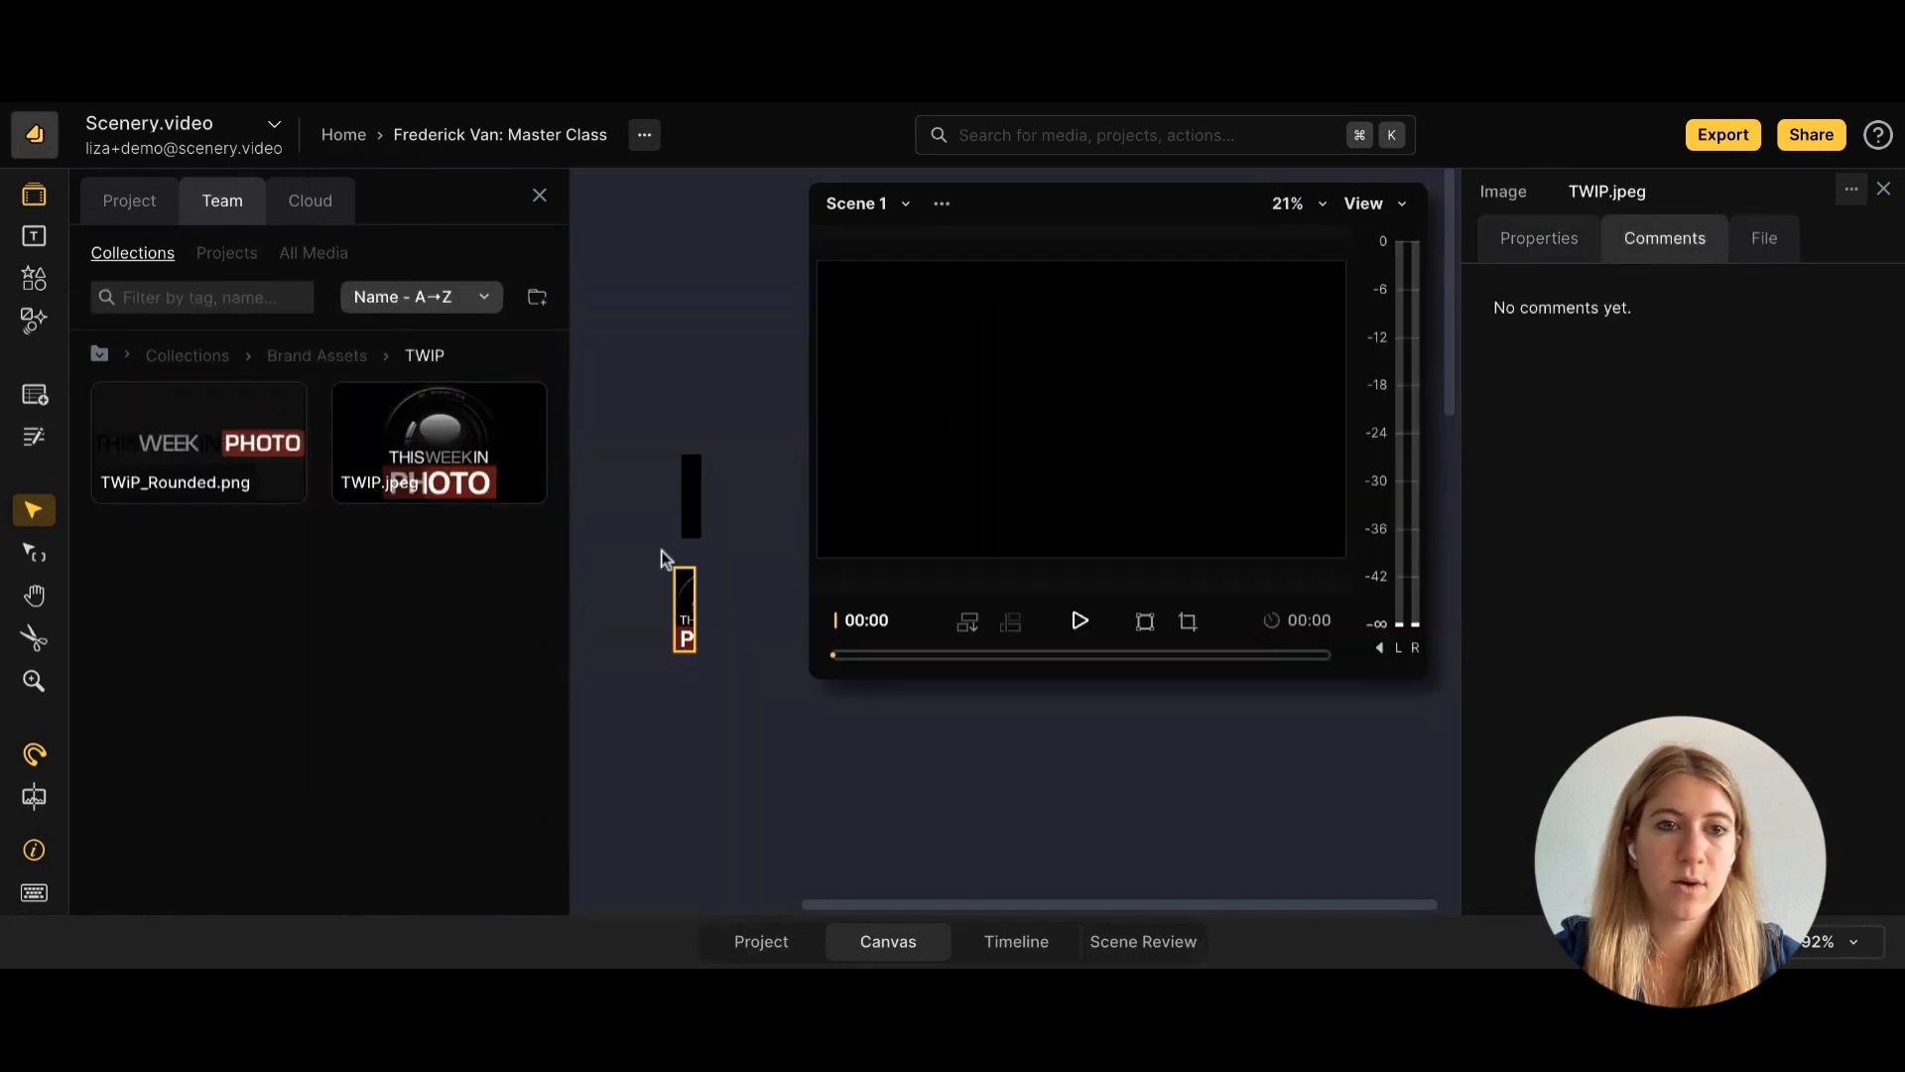
{"action": "left_click", "coordinate": [536, 195]}
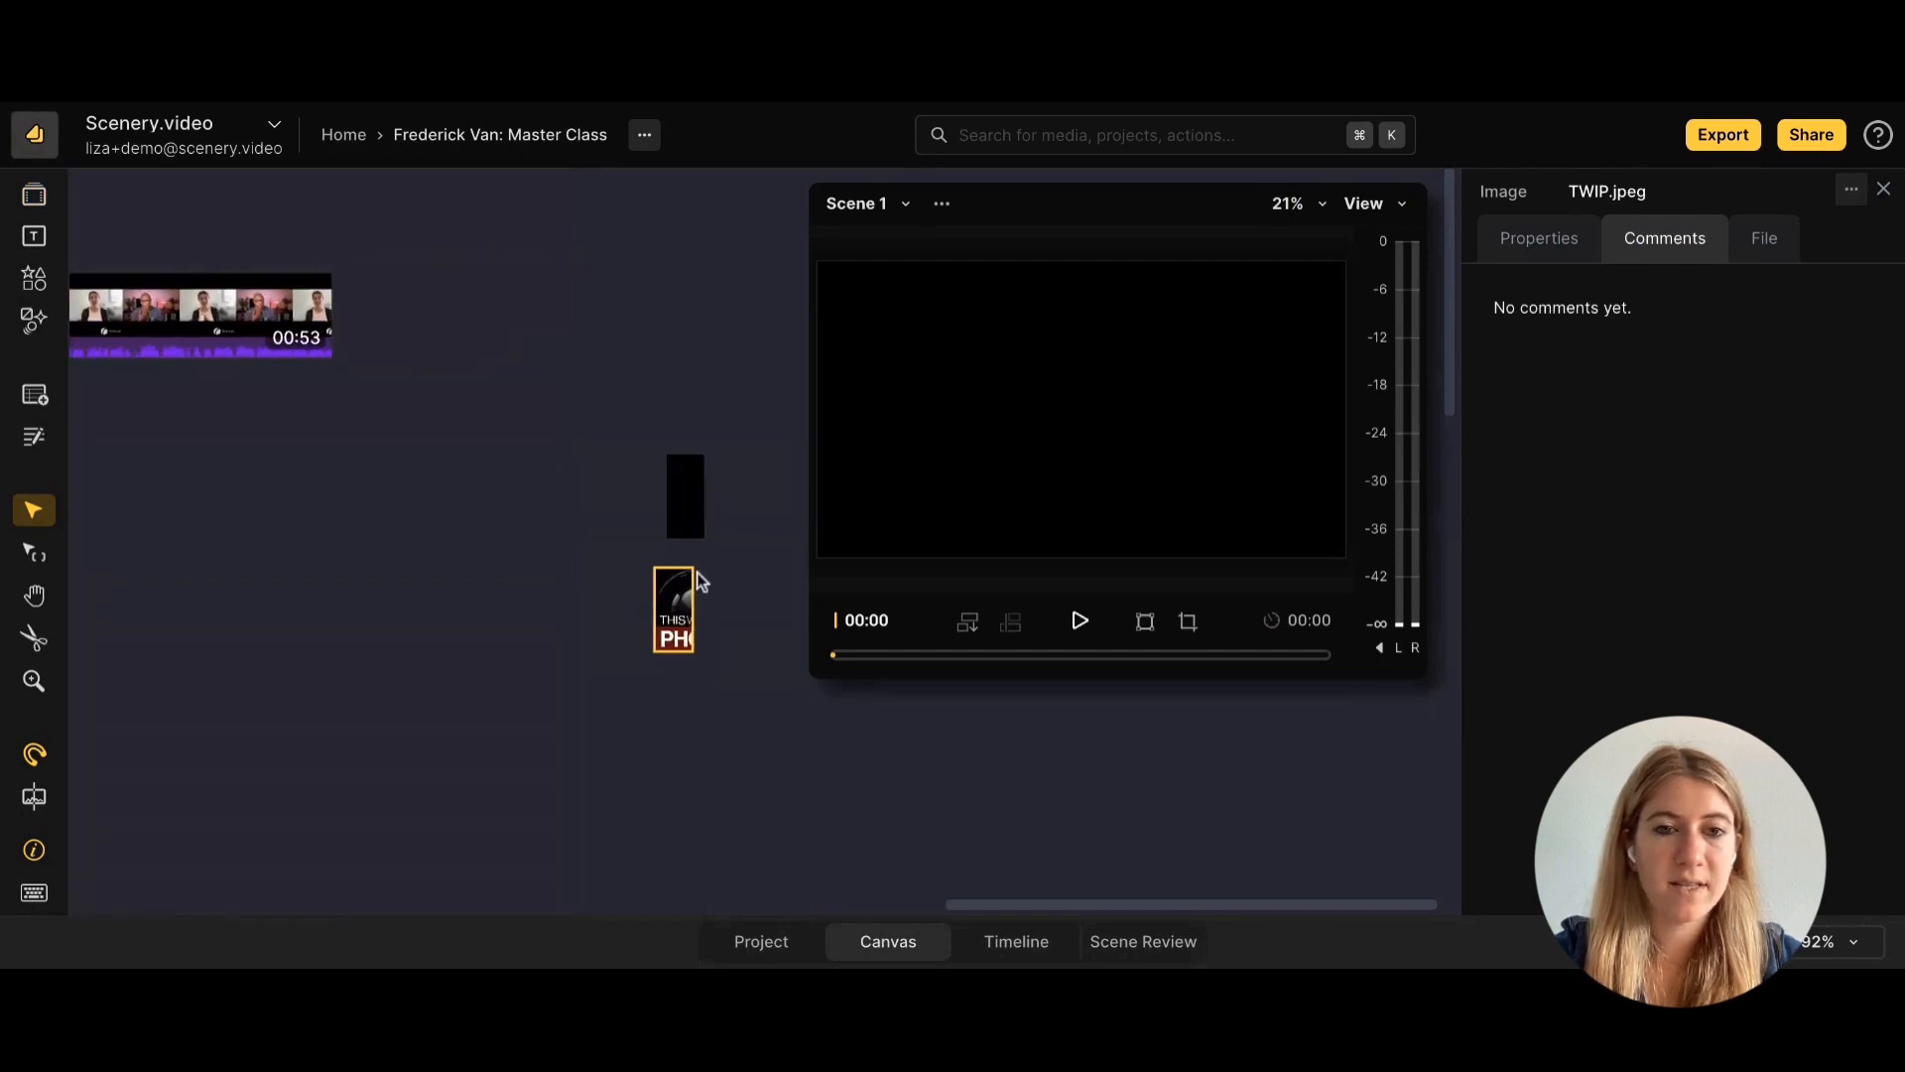
{"action": "left_click", "coordinate": [669, 505]}
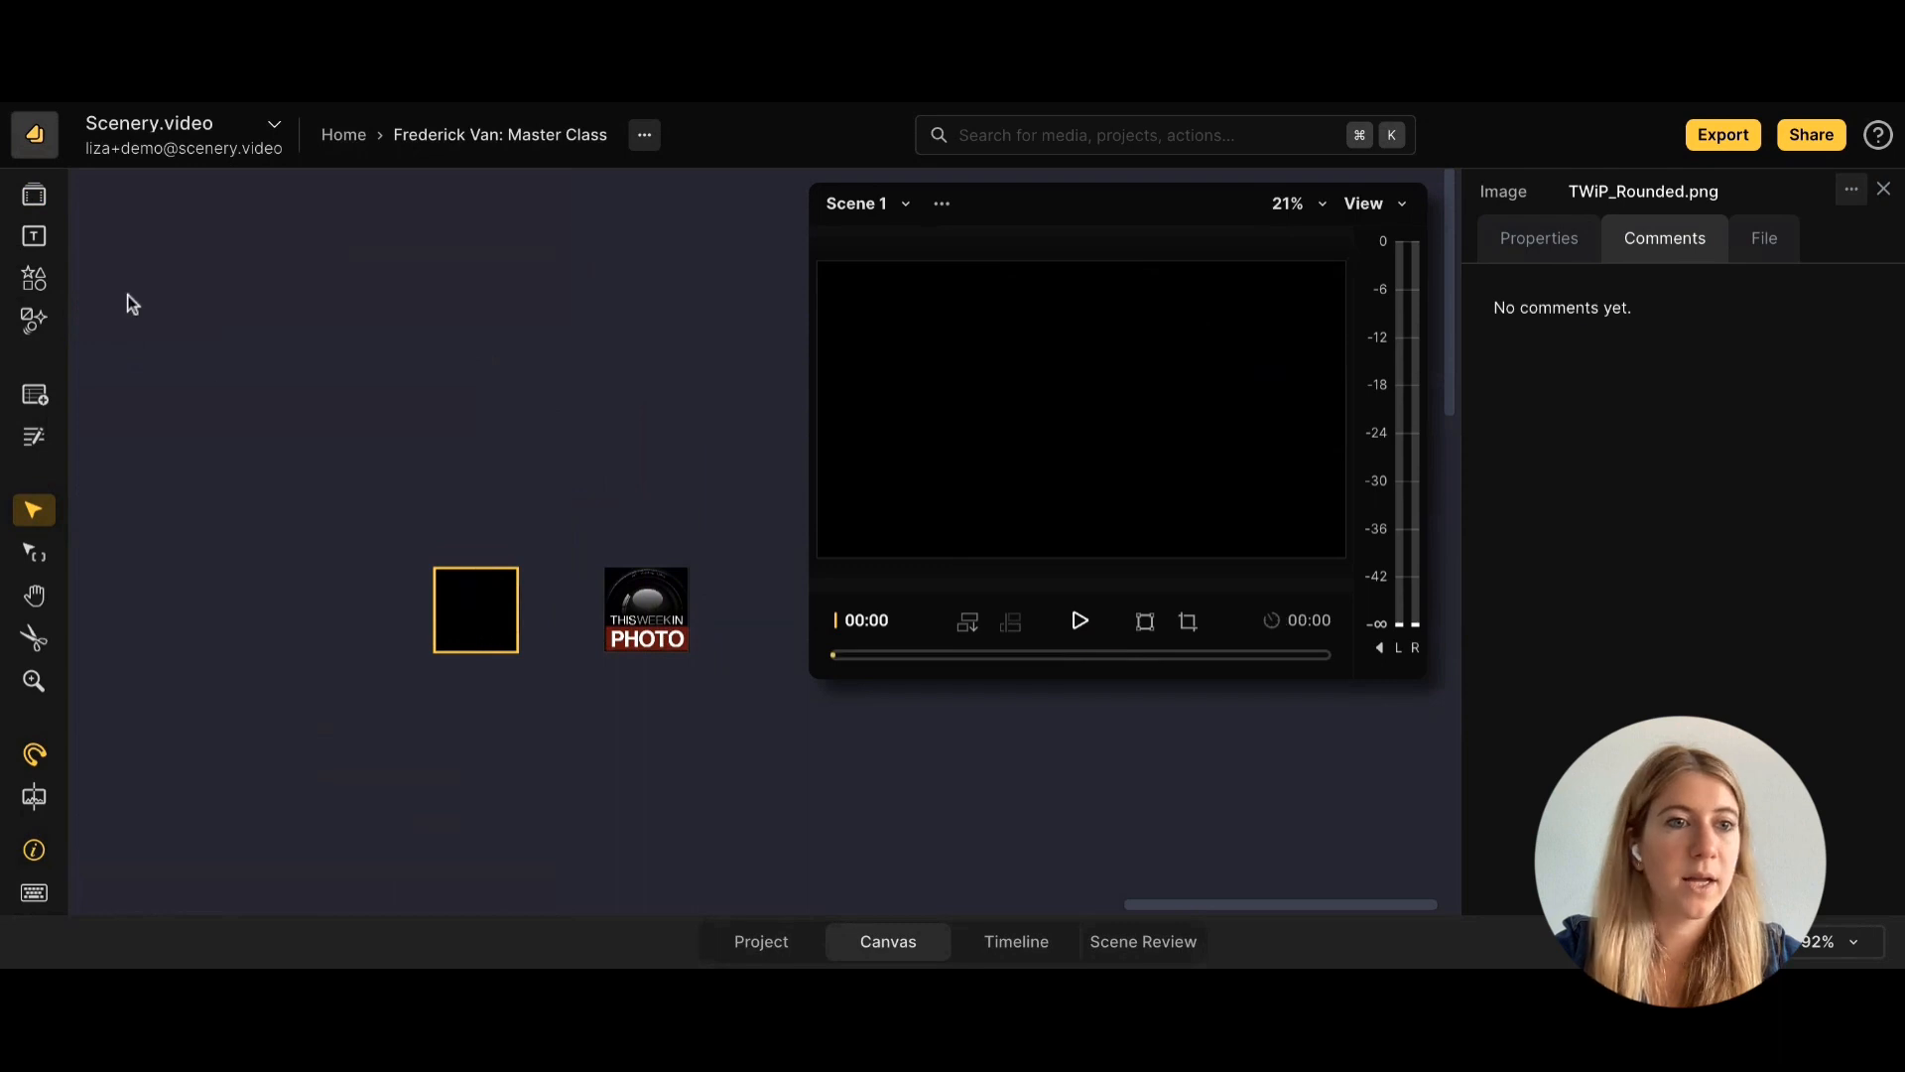
Add a linear gradient rectangle behind the logo and shrink TWIP.jpeg to 41.2%.
{"action": "left_click", "coordinate": [36, 278]}
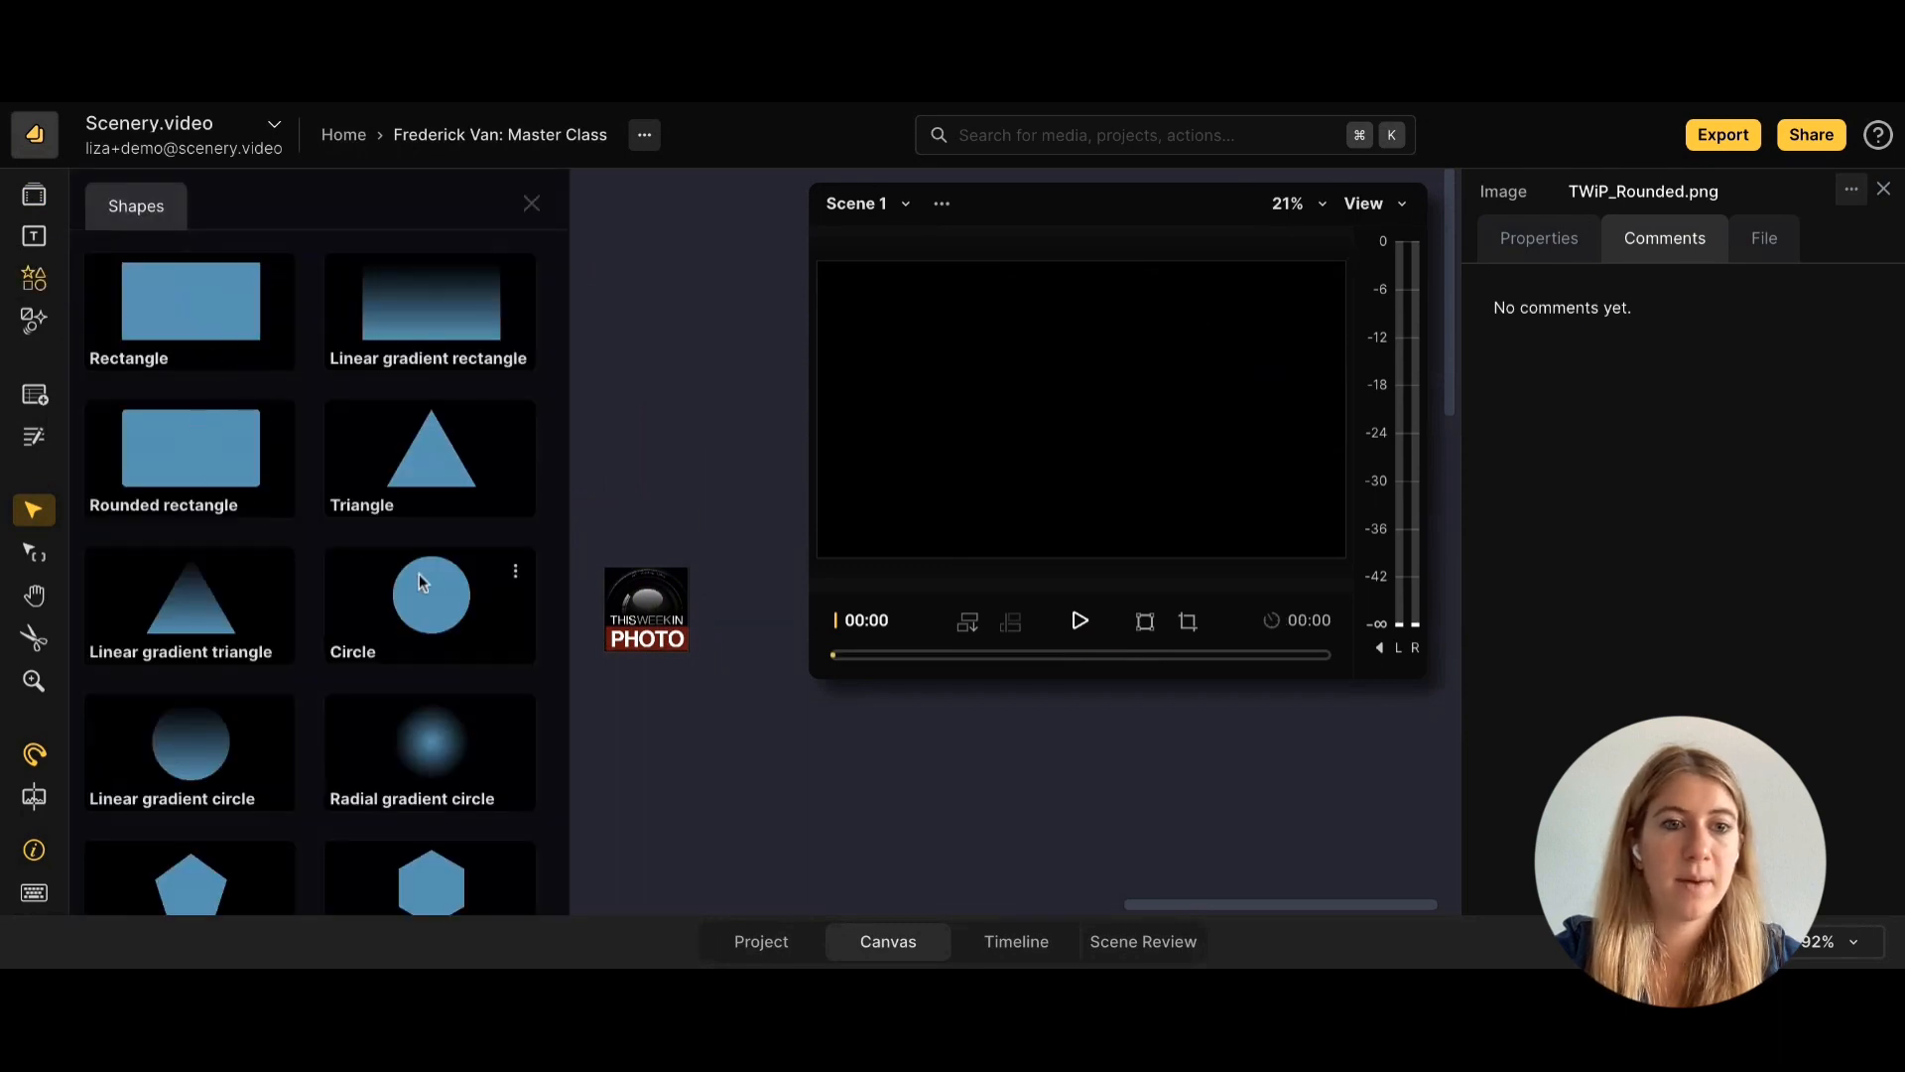
{"action": "left_click", "coordinate": [405, 300]}
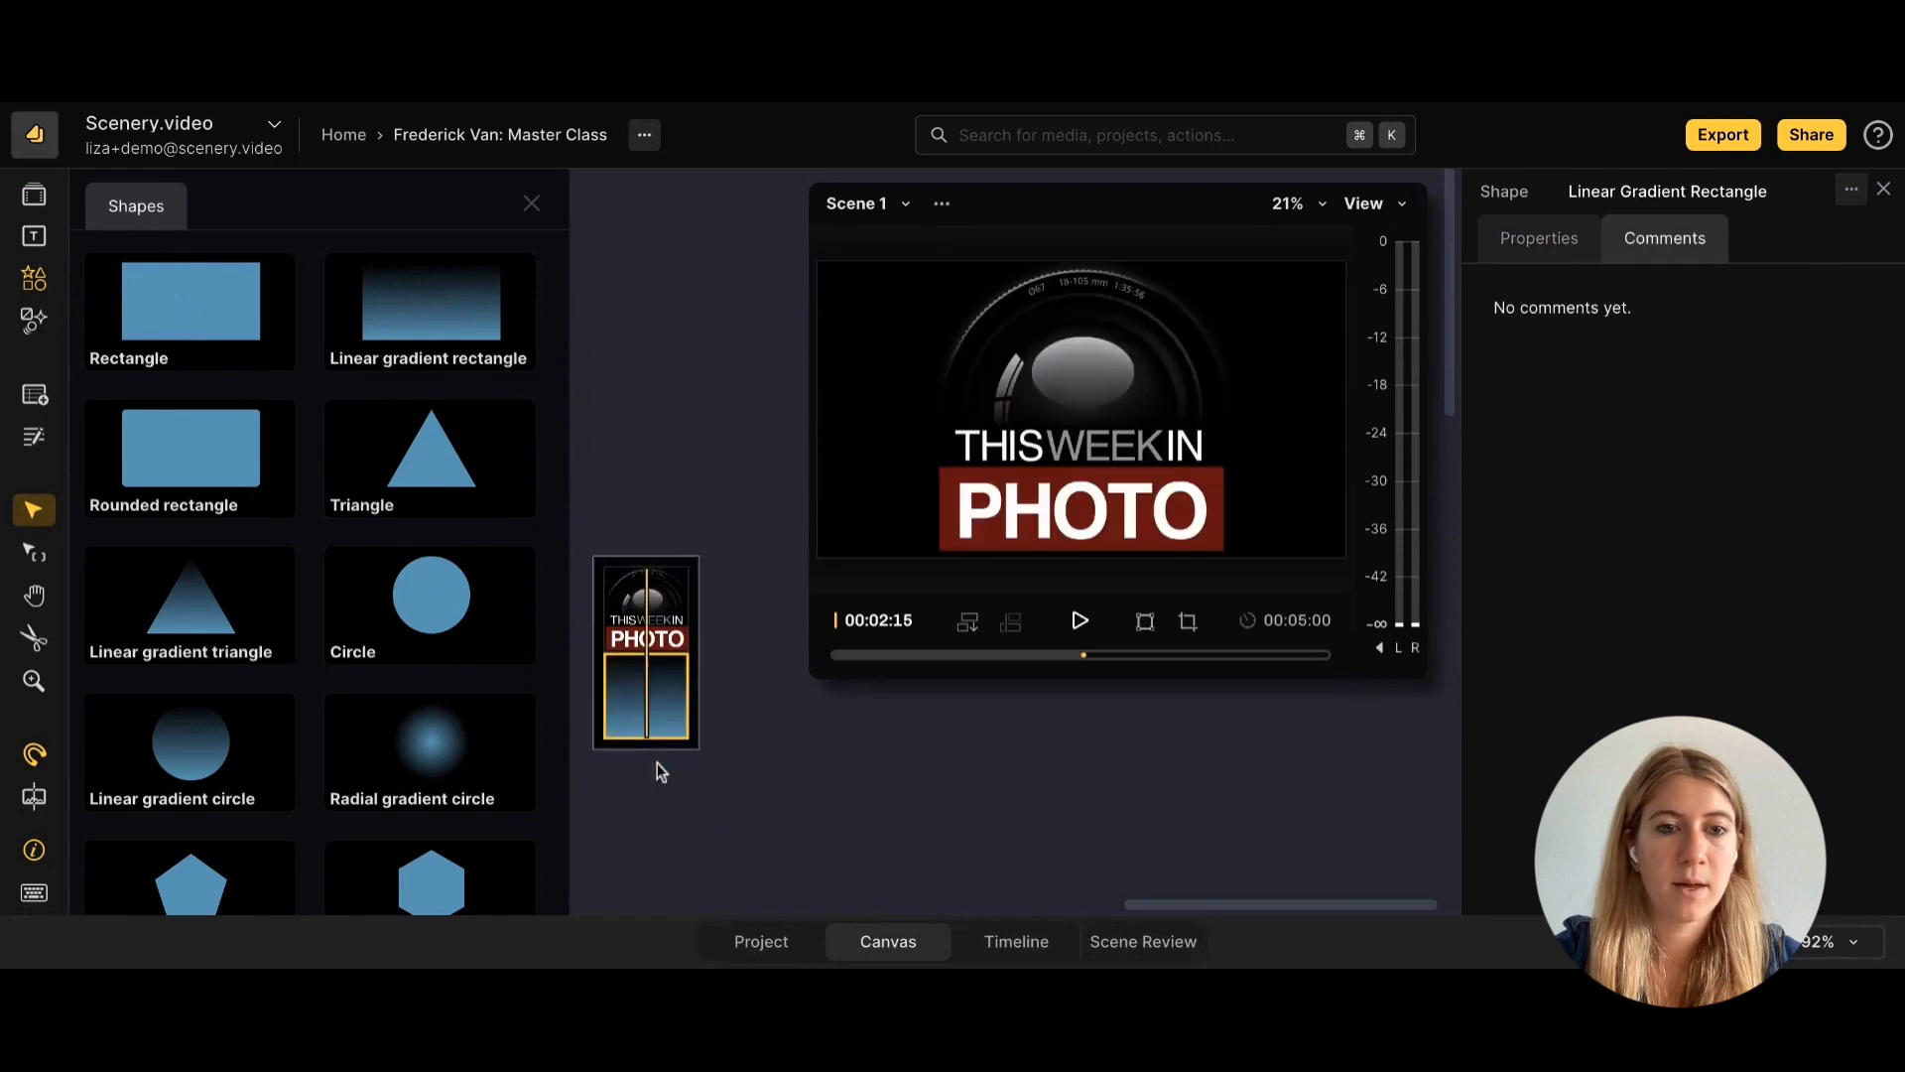
{"action": "left_click", "coordinate": [527, 205]}
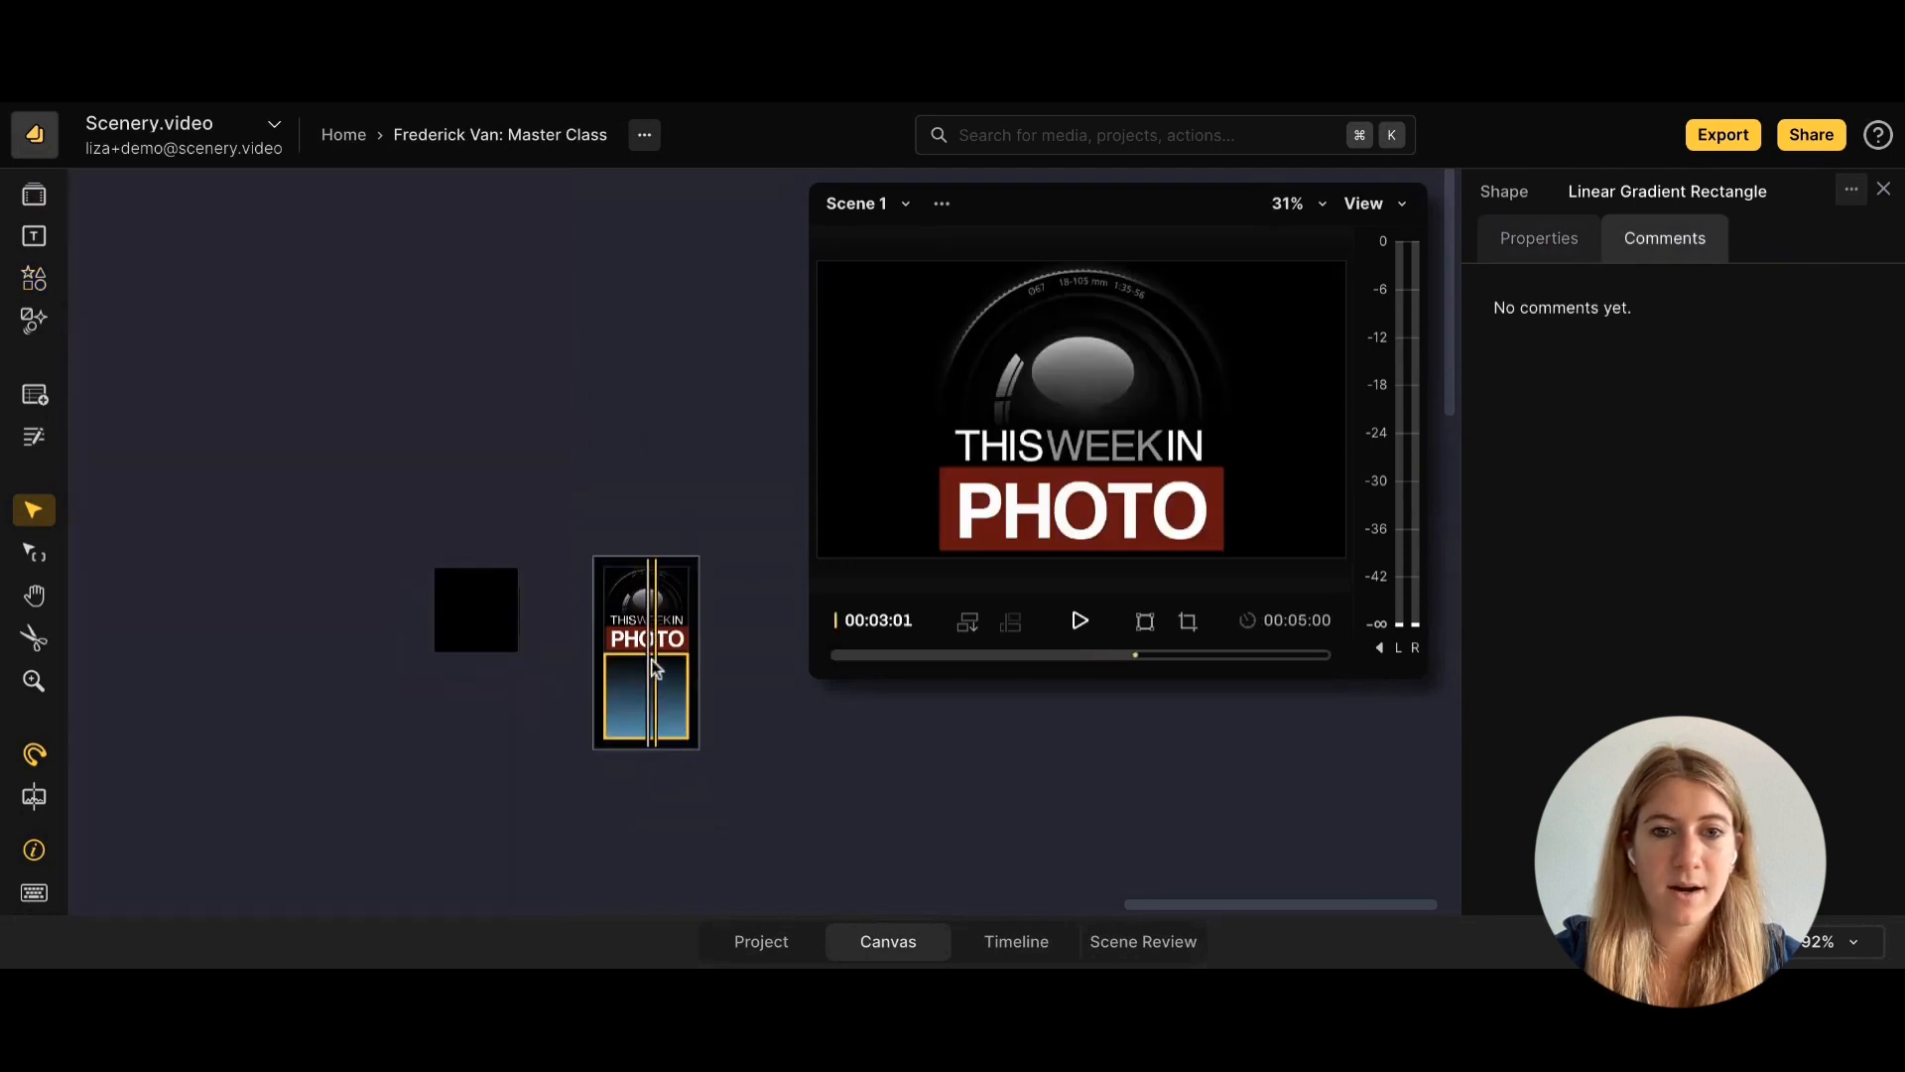
{"action": "left_click", "coordinate": [975, 280]}
{"action": "left_click_drag", "start_coordinate": [931, 260], "coordinate": [1018, 346]}
Enlarge the gradient to fill the frame and move the logo top-left.
{"action": "left_click", "coordinate": [650, 716]}
{"action": "left_click", "coordinate": [1190, 462]}
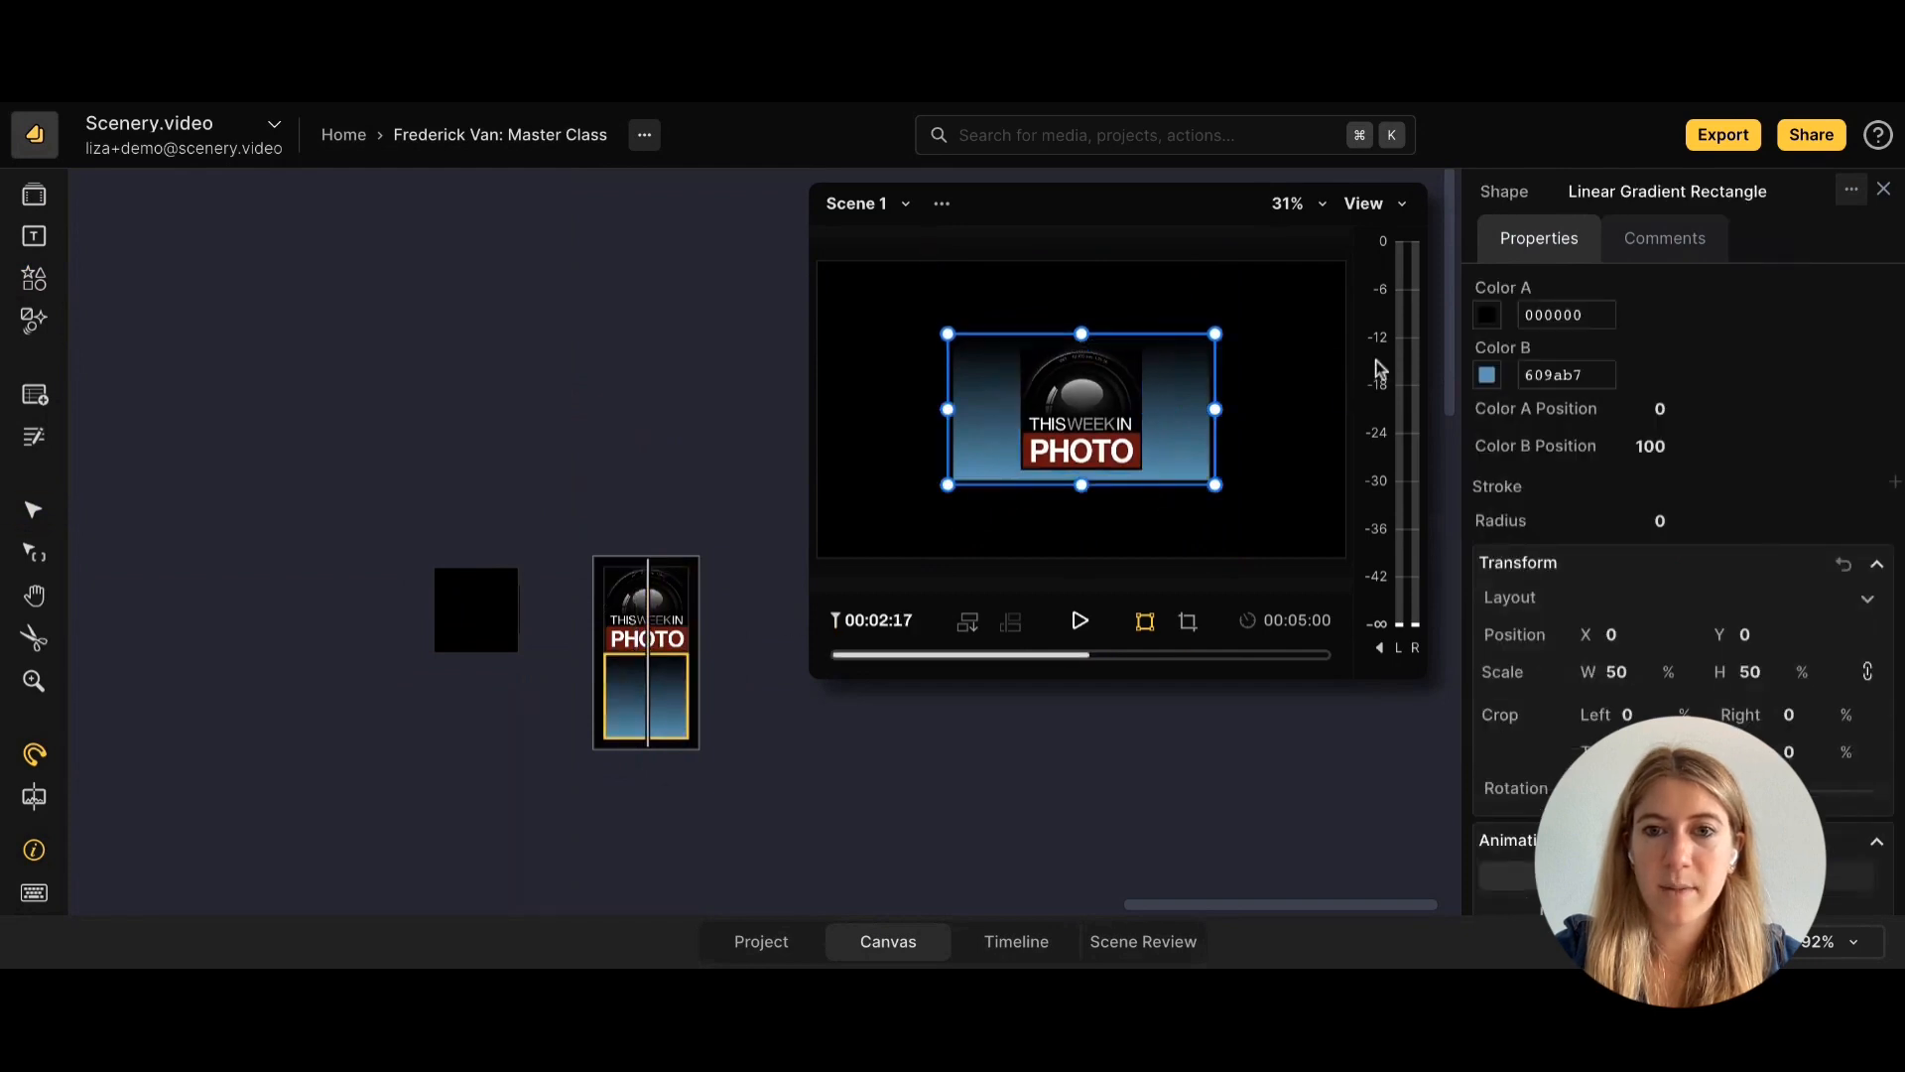
{"action": "left_click_drag", "start_coordinate": [1213, 333], "coordinate": [1213, 334]}
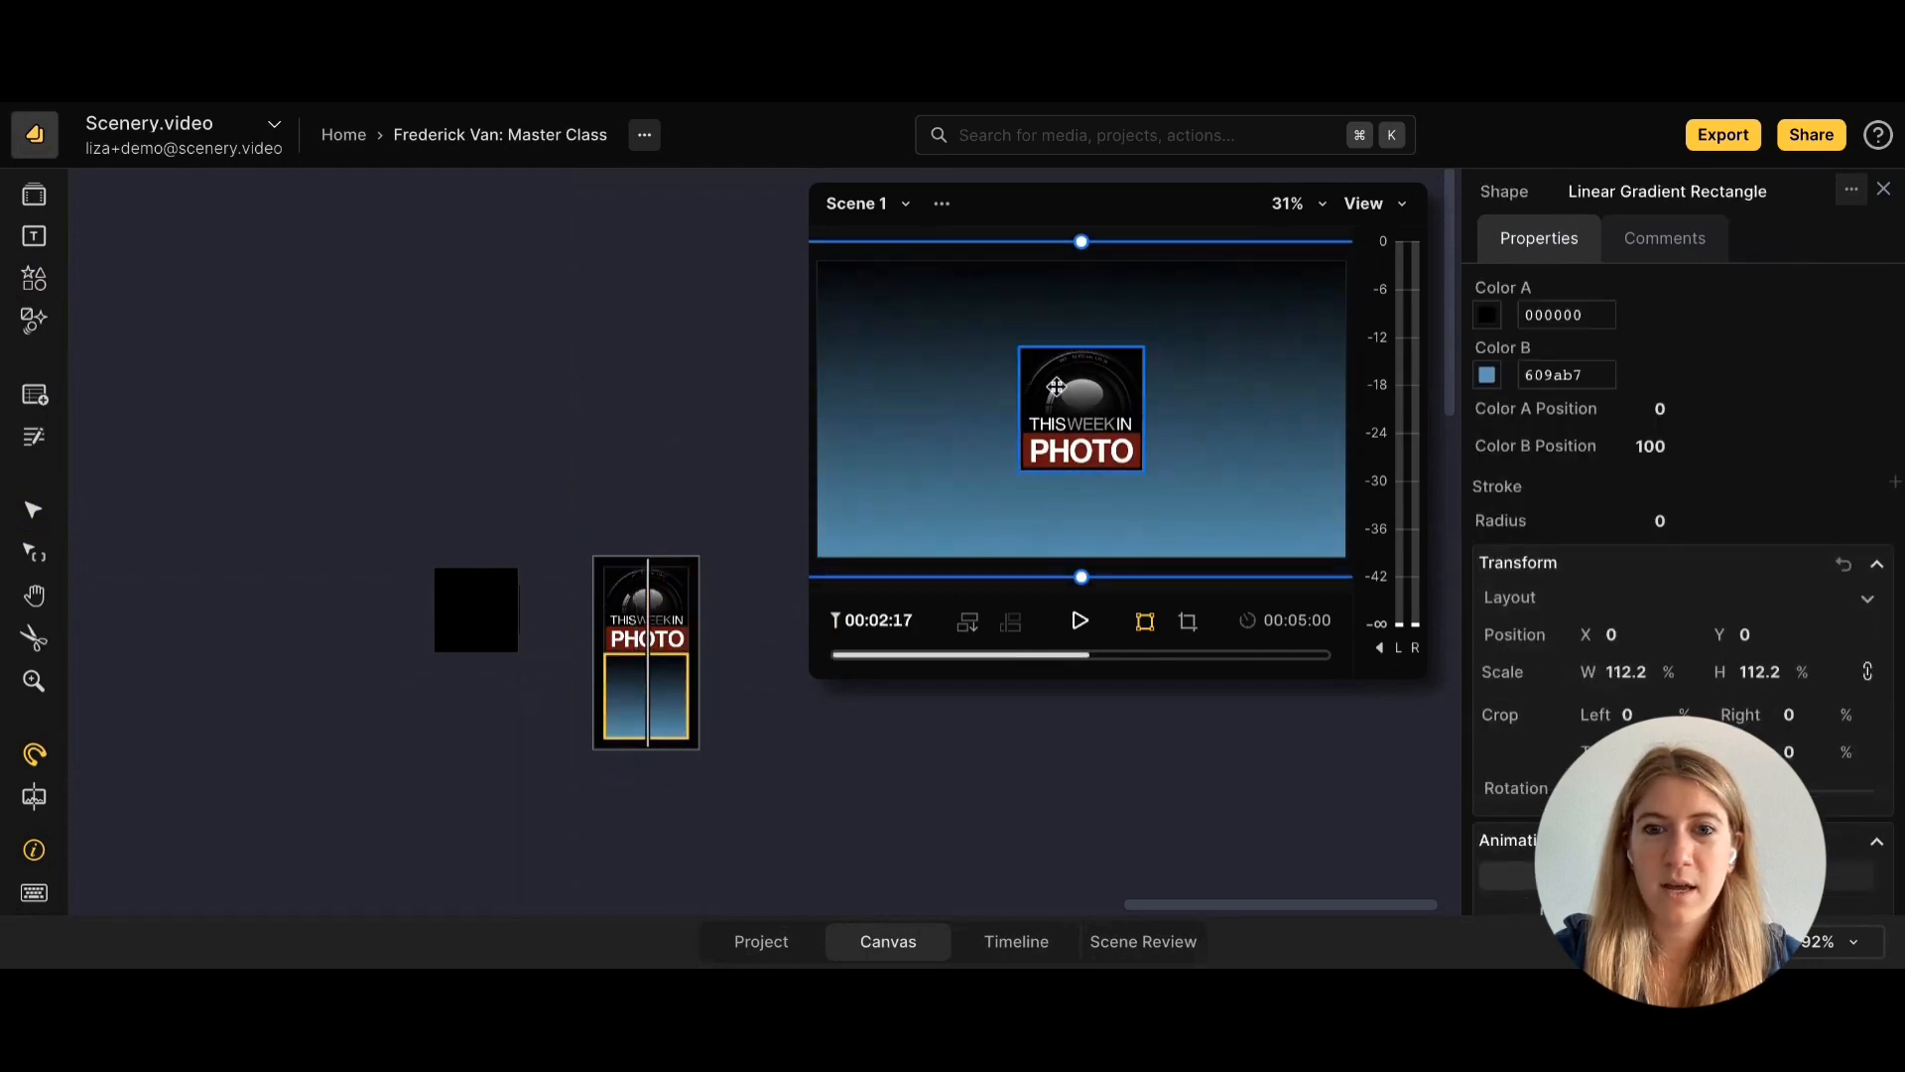
{"action": "left_click_drag", "start_coordinate": [1055, 387], "coordinate": [952, 313]}
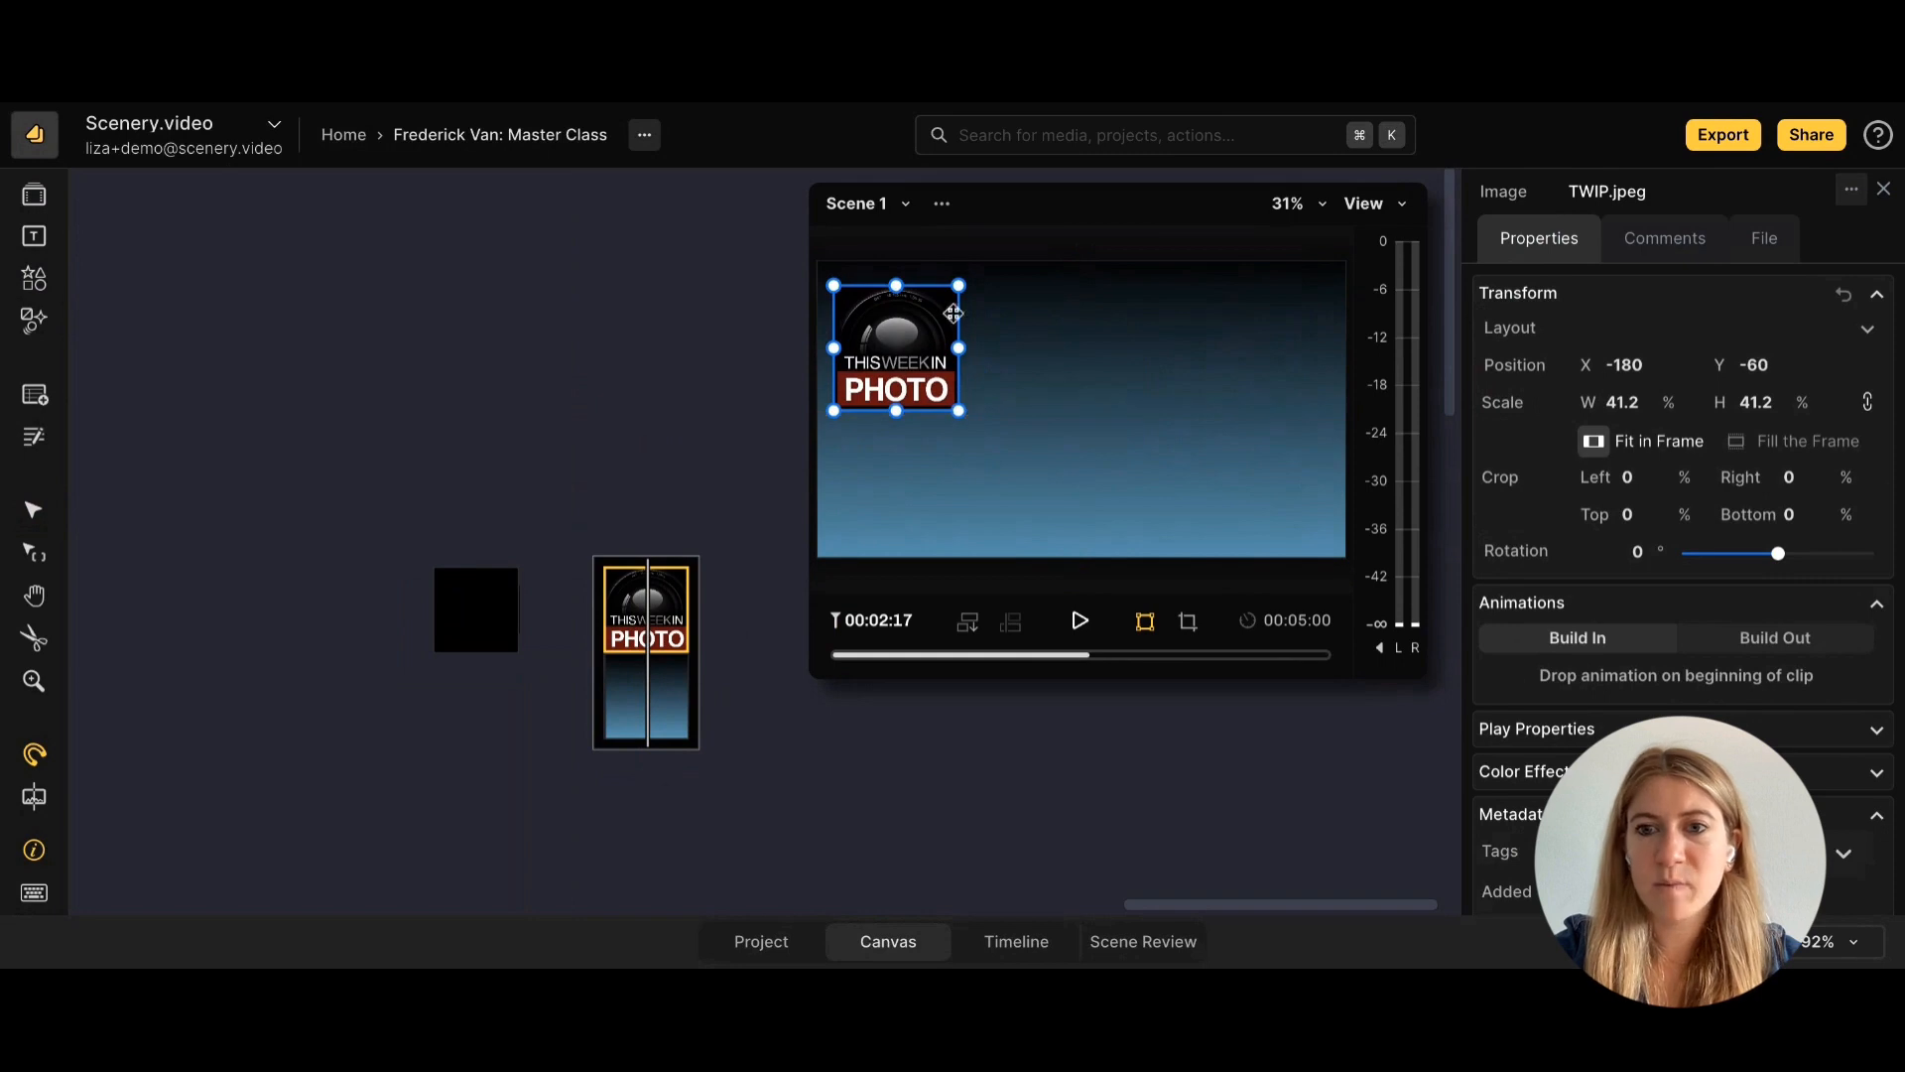
Set the gradient's second colour (Color B) to dark red 6b2119.
{"action": "left_click", "coordinate": [649, 691]}
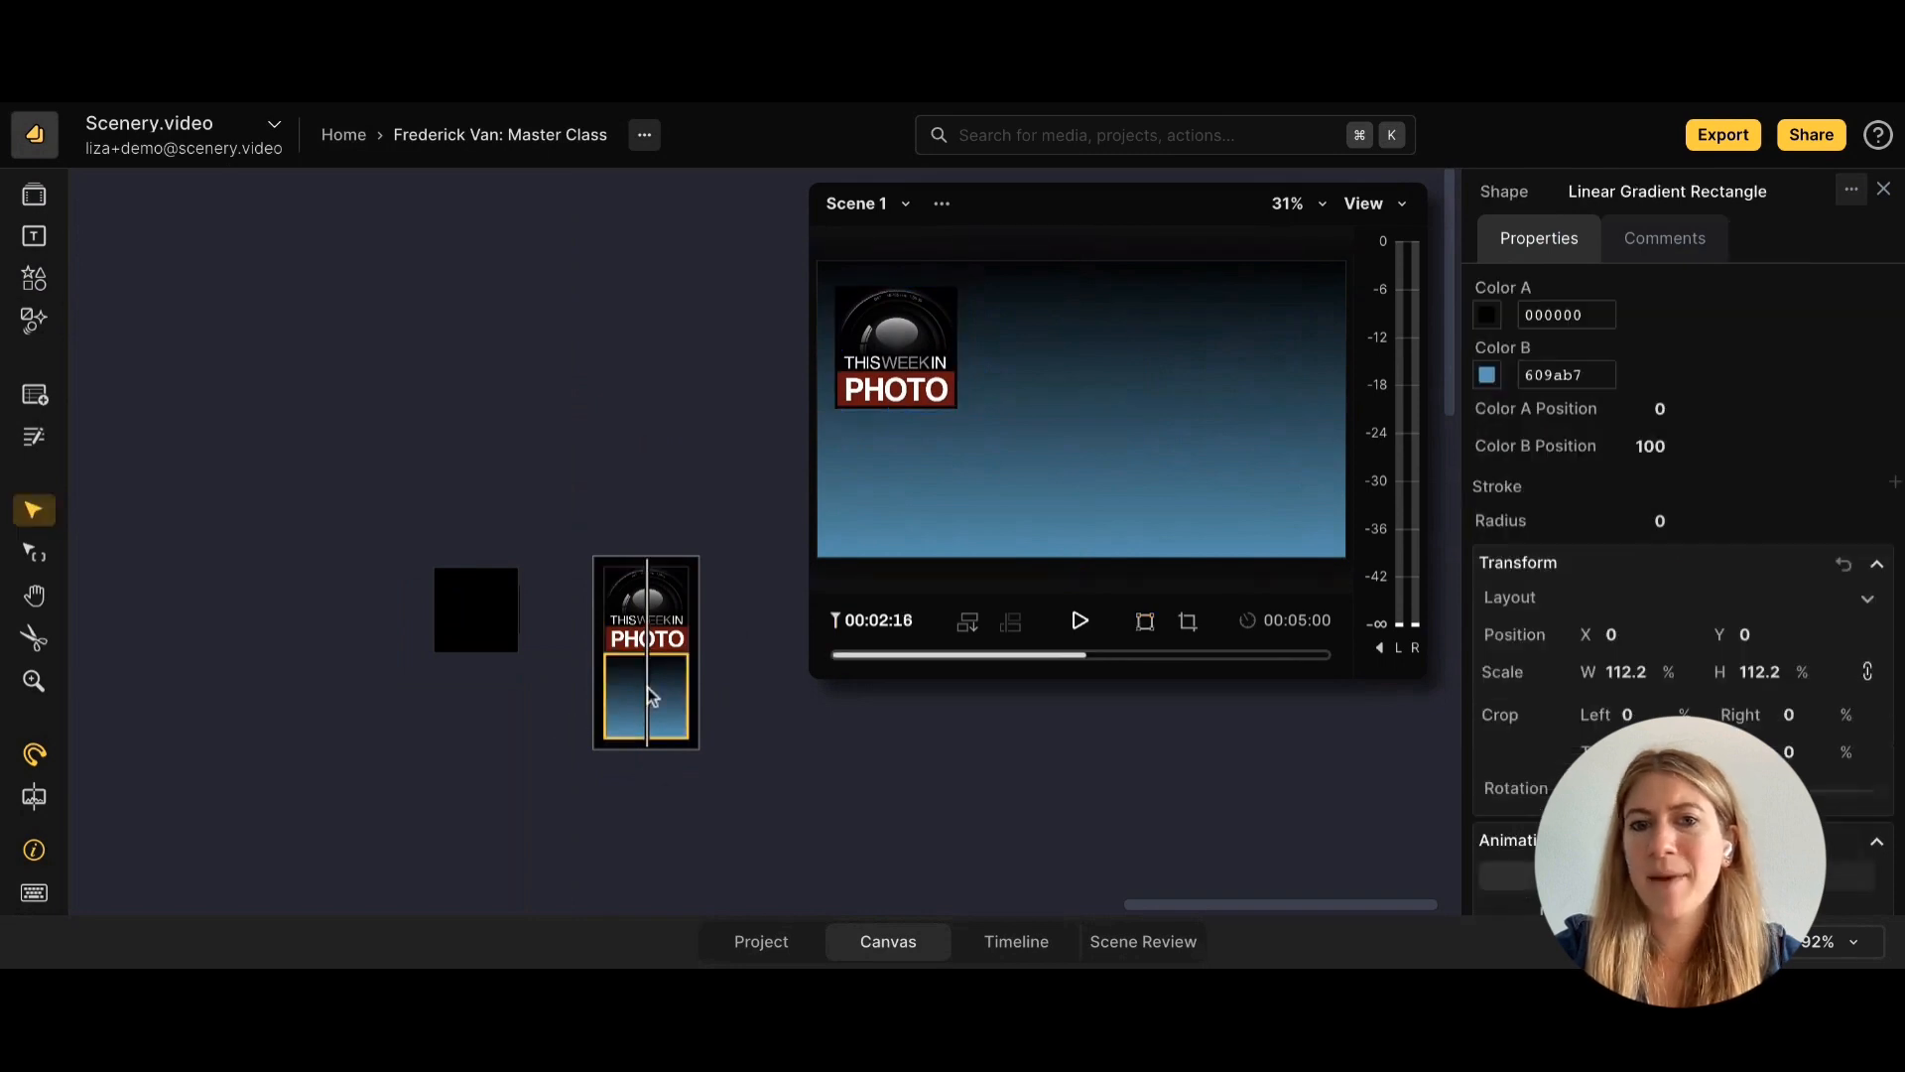
{"action": "left_click", "coordinate": [1488, 376]}
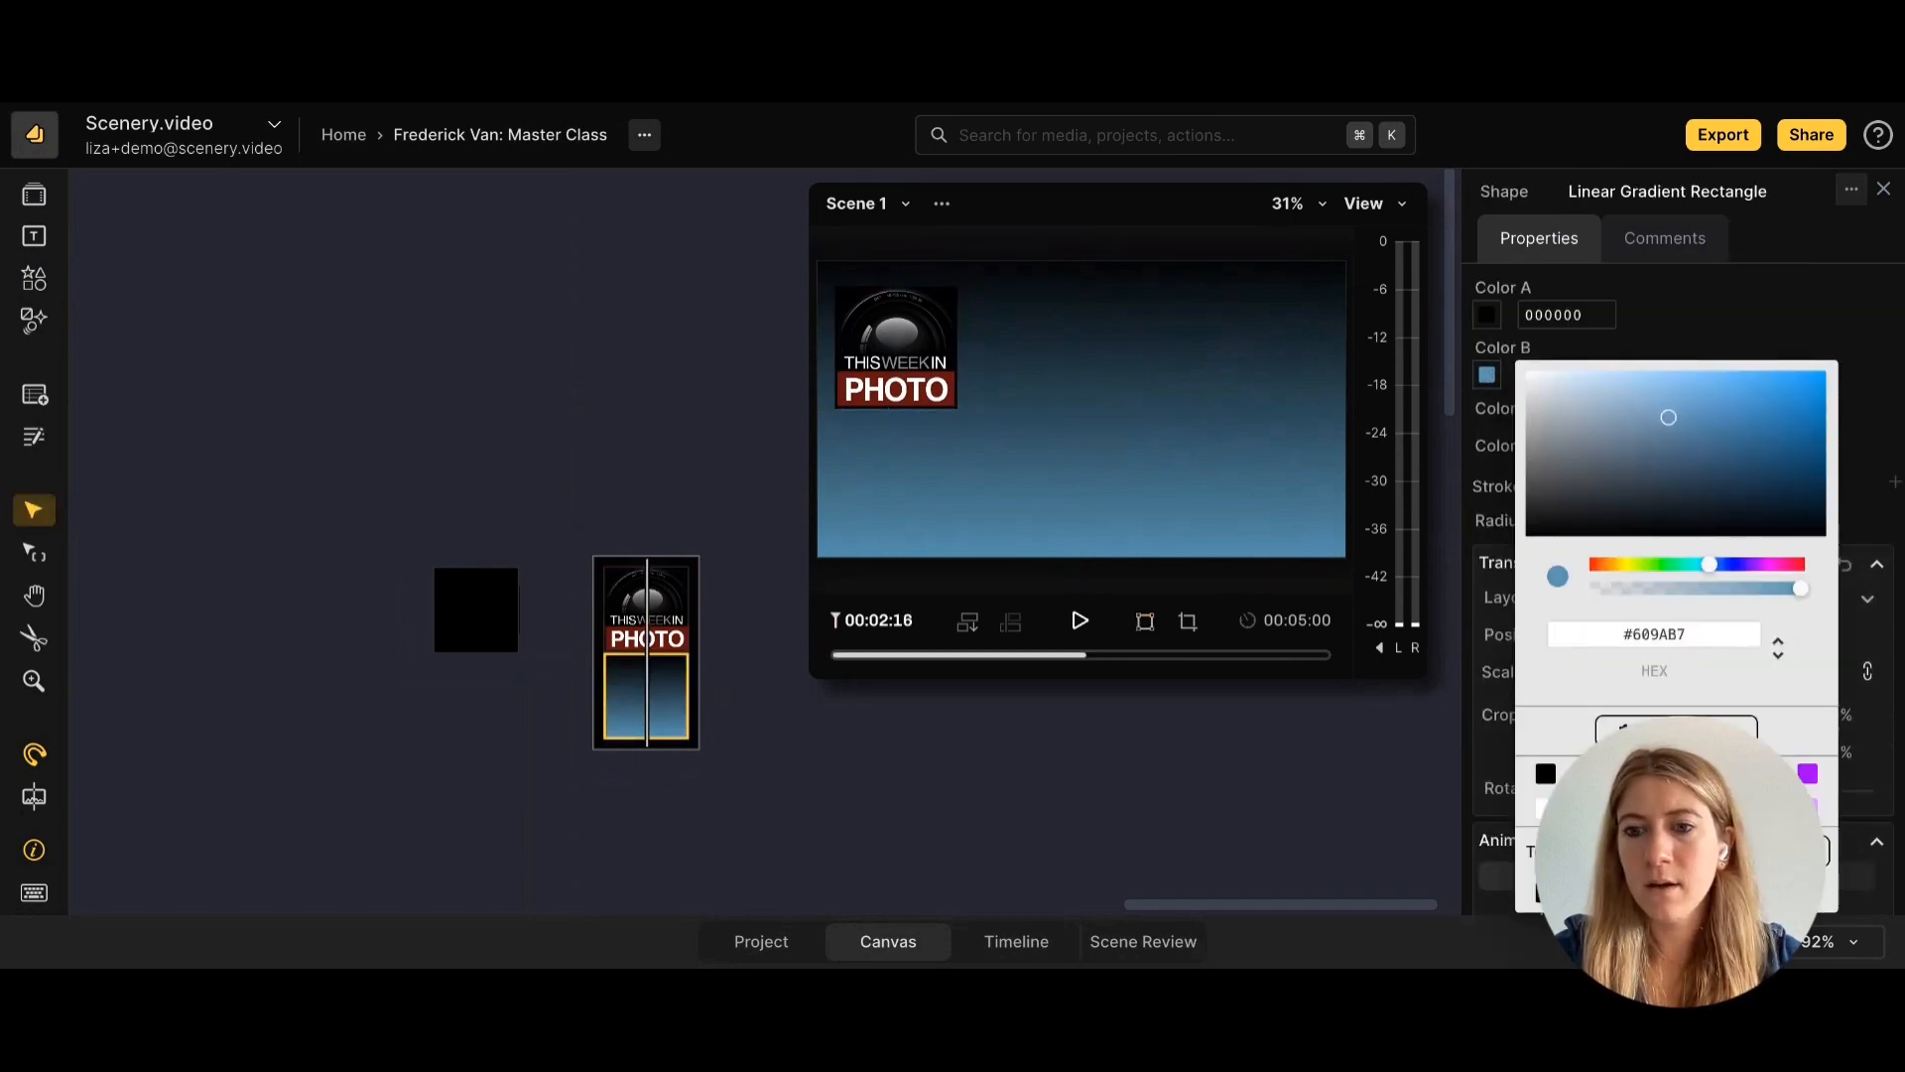
{"action": "left_click", "coordinate": [986, 863]}
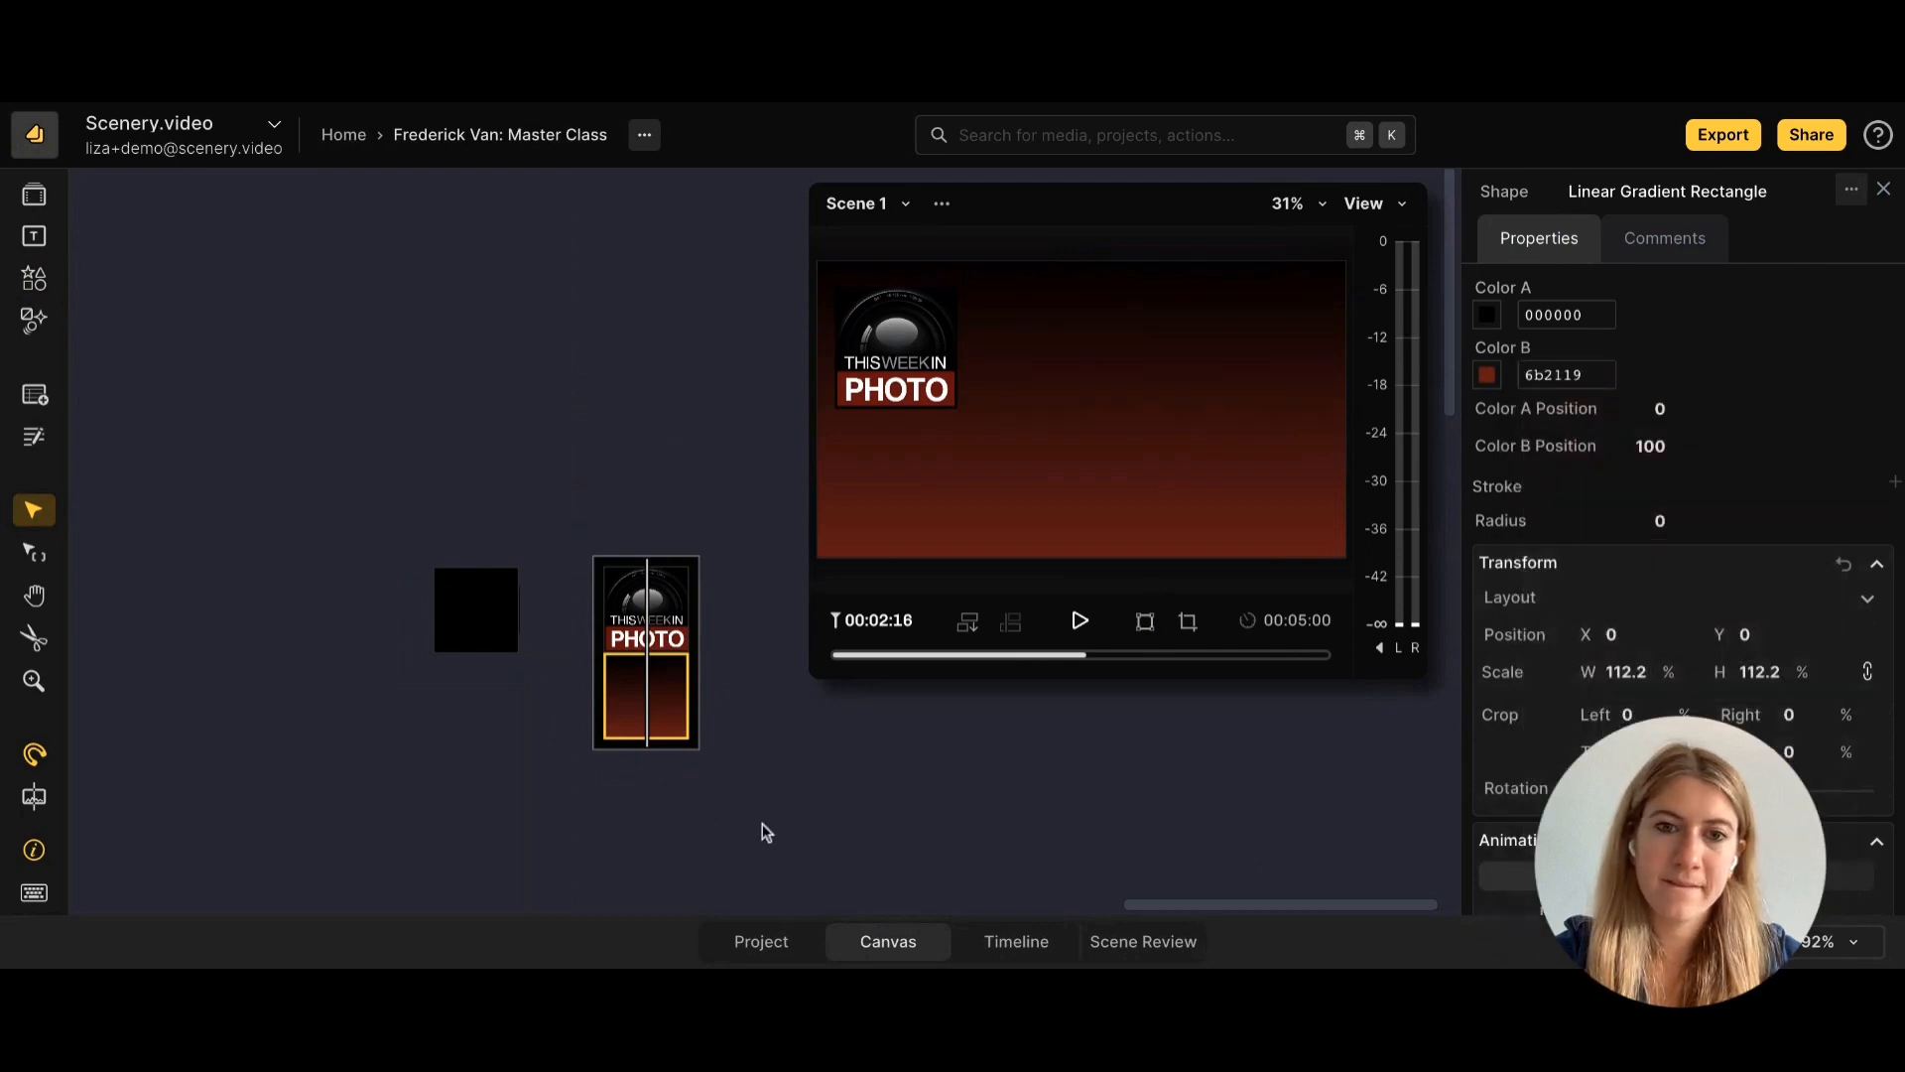
{"action": "scroll", "coordinate": [762, 824], "scroll_direction": "down", "scroll_amount": 5}
{"action": "scroll", "coordinate": [770, 812], "scroll_direction": "down", "scroll_amount": 8}
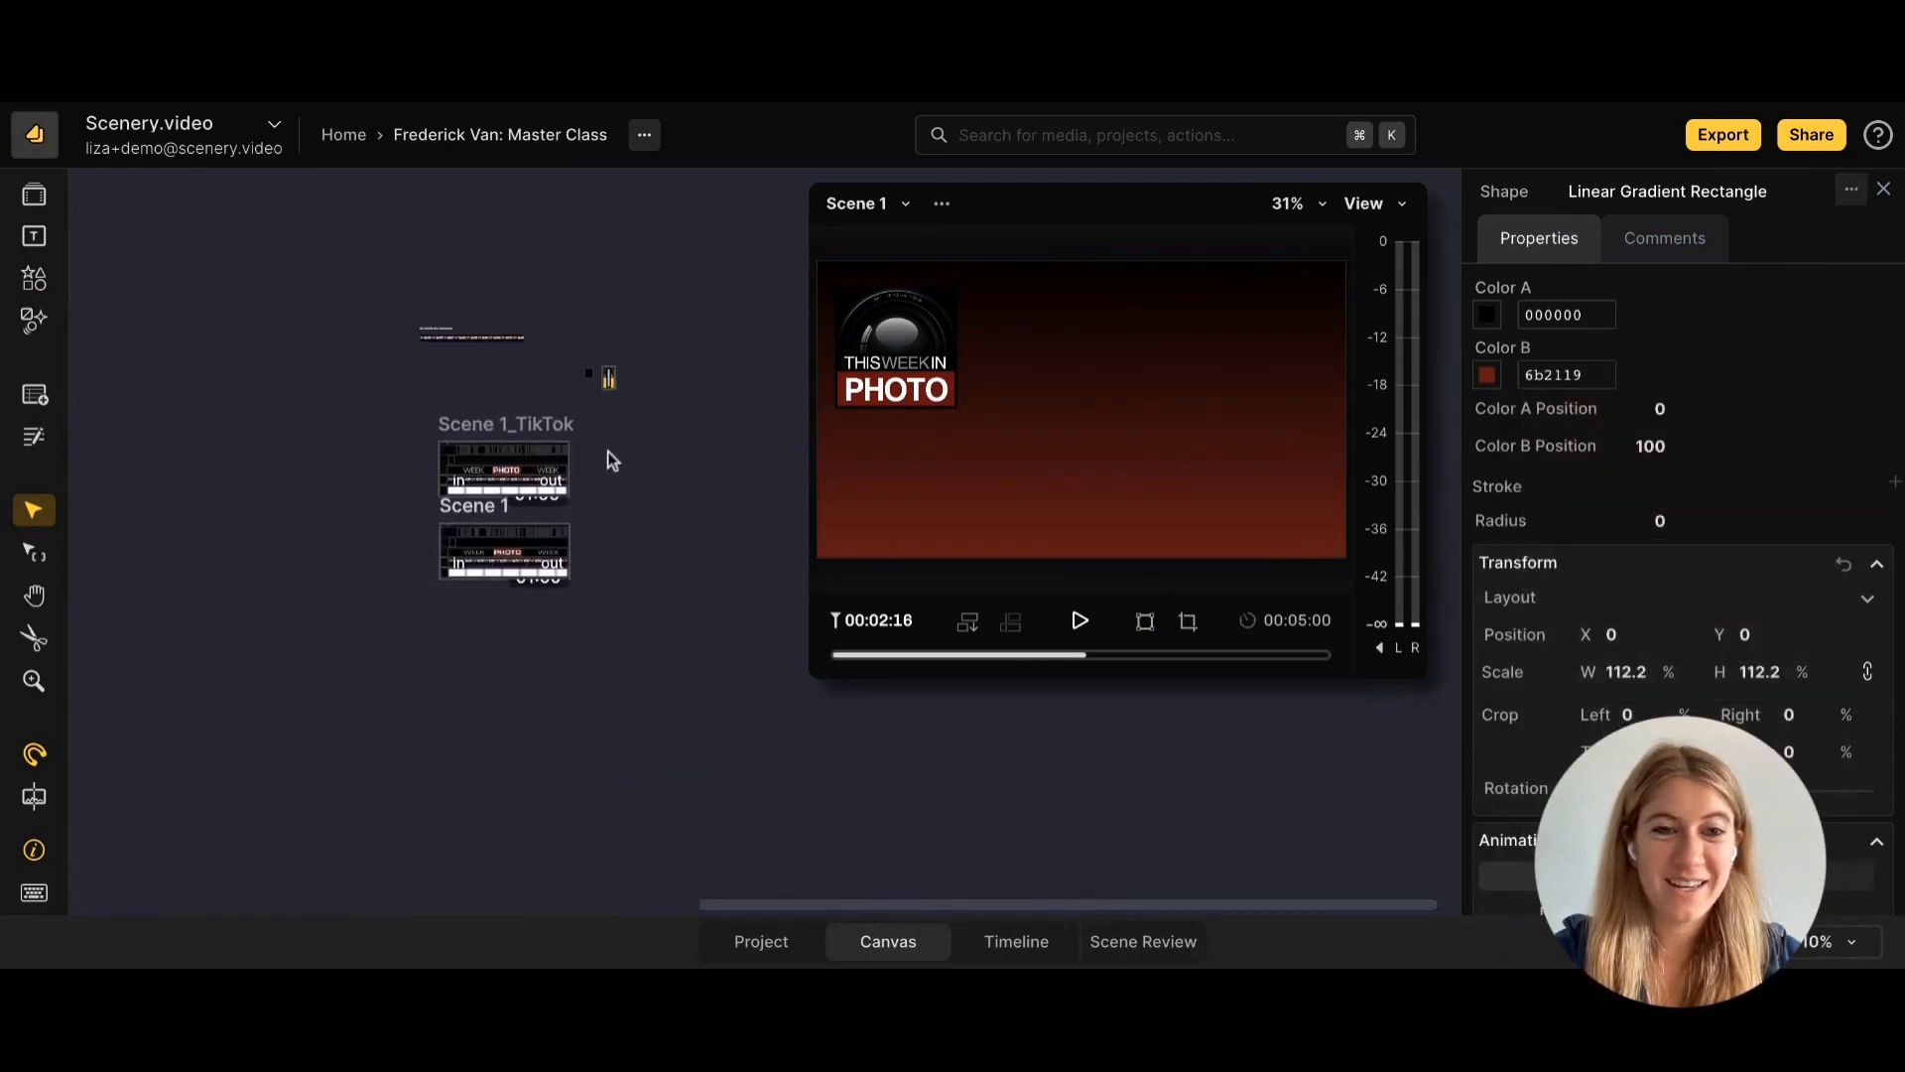
Drag the TWIP logo-on-gradient clip onto the start of Scene 1_TikTok's M/A2 tracks.
{"action": "scroll", "coordinate": [612, 460], "scroll_direction": "up", "scroll_amount": 5}
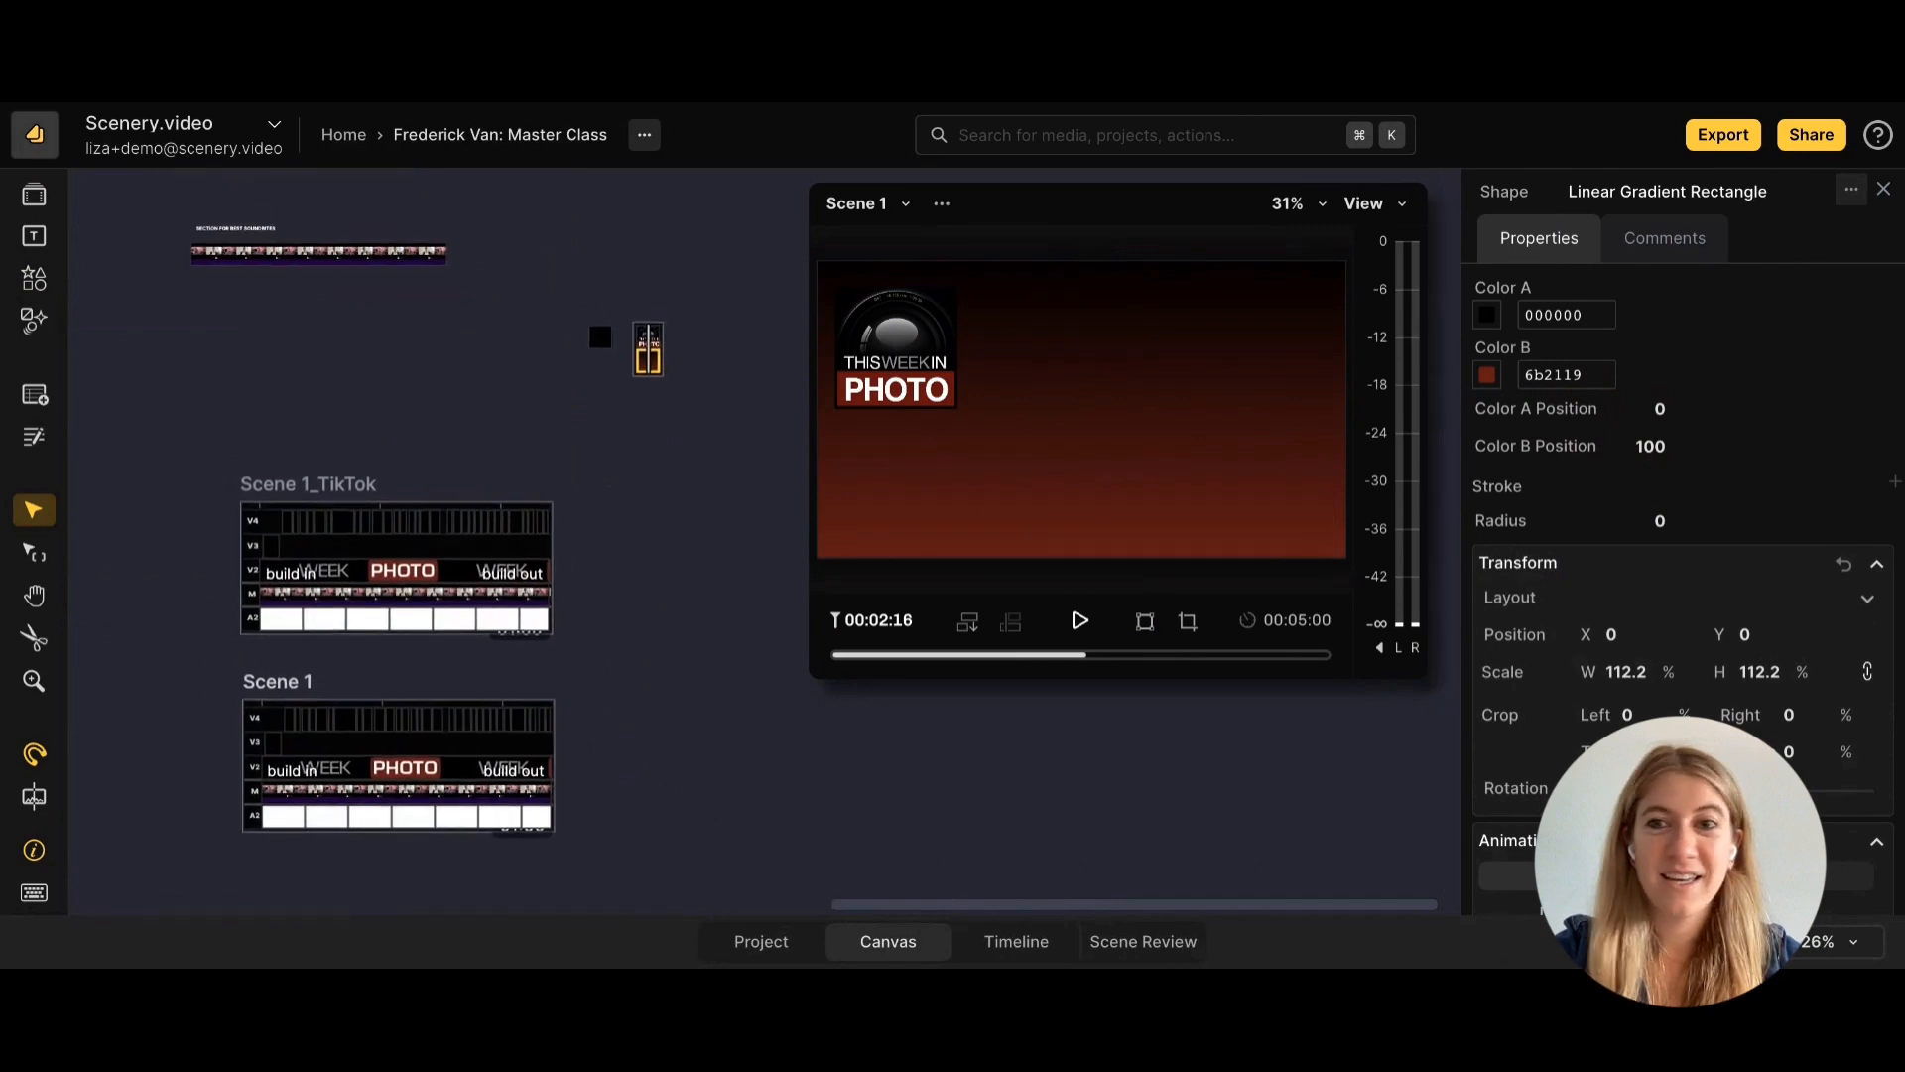
{"action": "left_click", "coordinate": [1883, 188]}
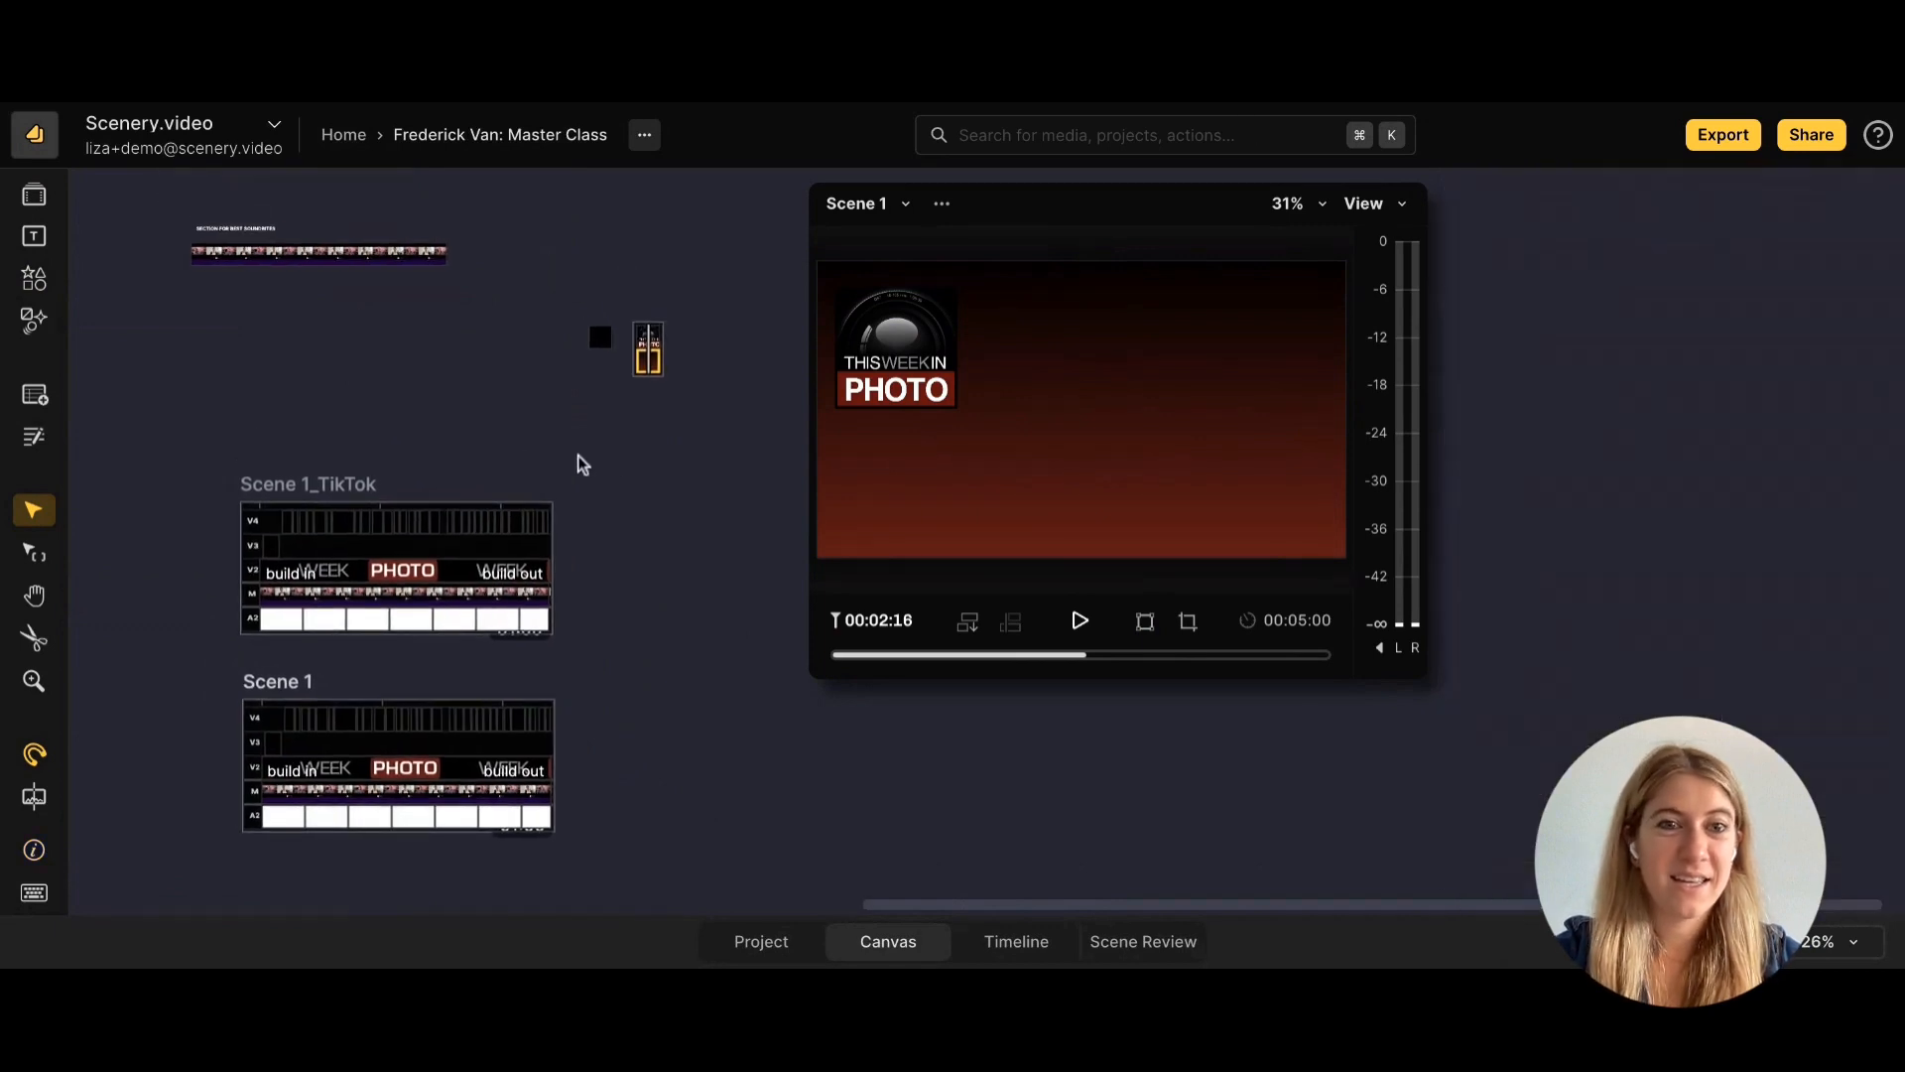
{"action": "scroll", "coordinate": [612, 429], "scroll_direction": "up", "scroll_amount": 3}
{"action": "scroll", "coordinate": [611, 428], "scroll_direction": "left", "scroll_amount": 2}
{"action": "scroll", "coordinate": [611, 429], "scroll_direction": "up", "scroll_amount": 1}
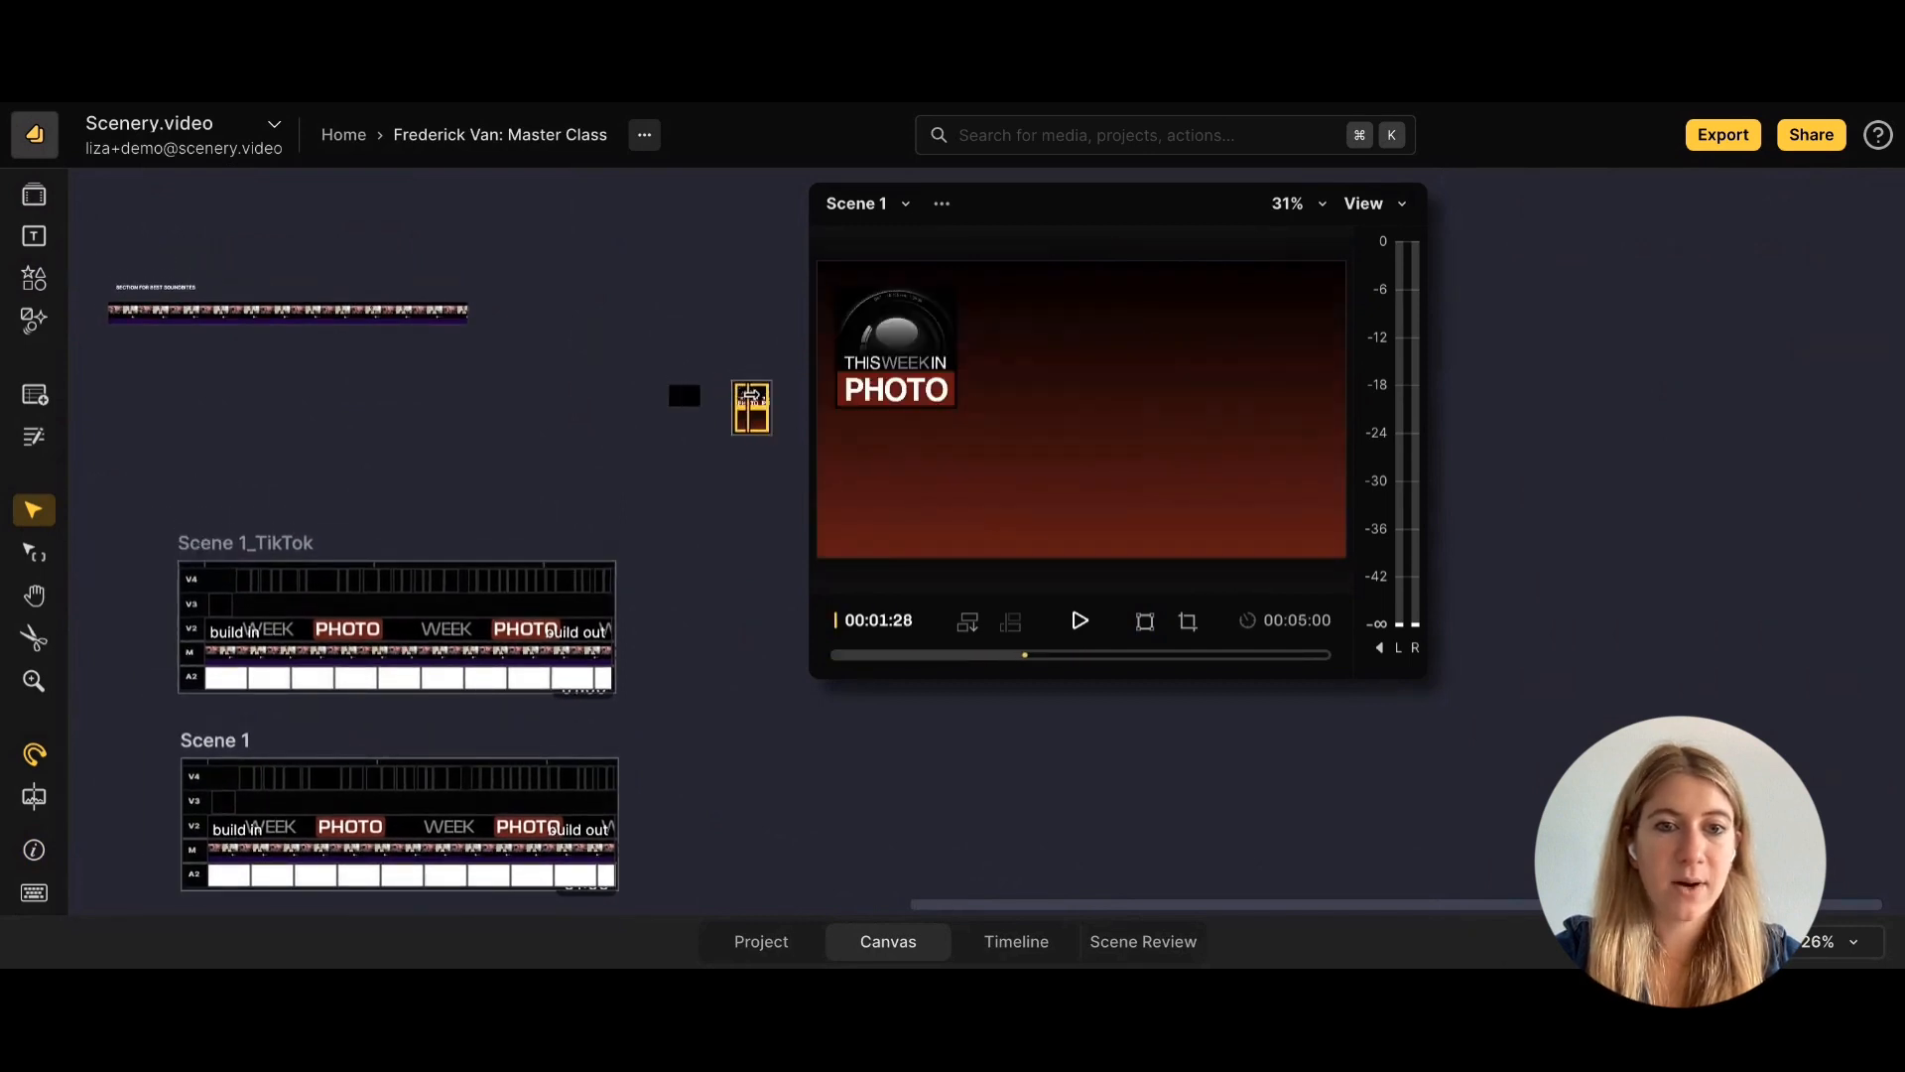
{"action": "key", "text": "super+z"}
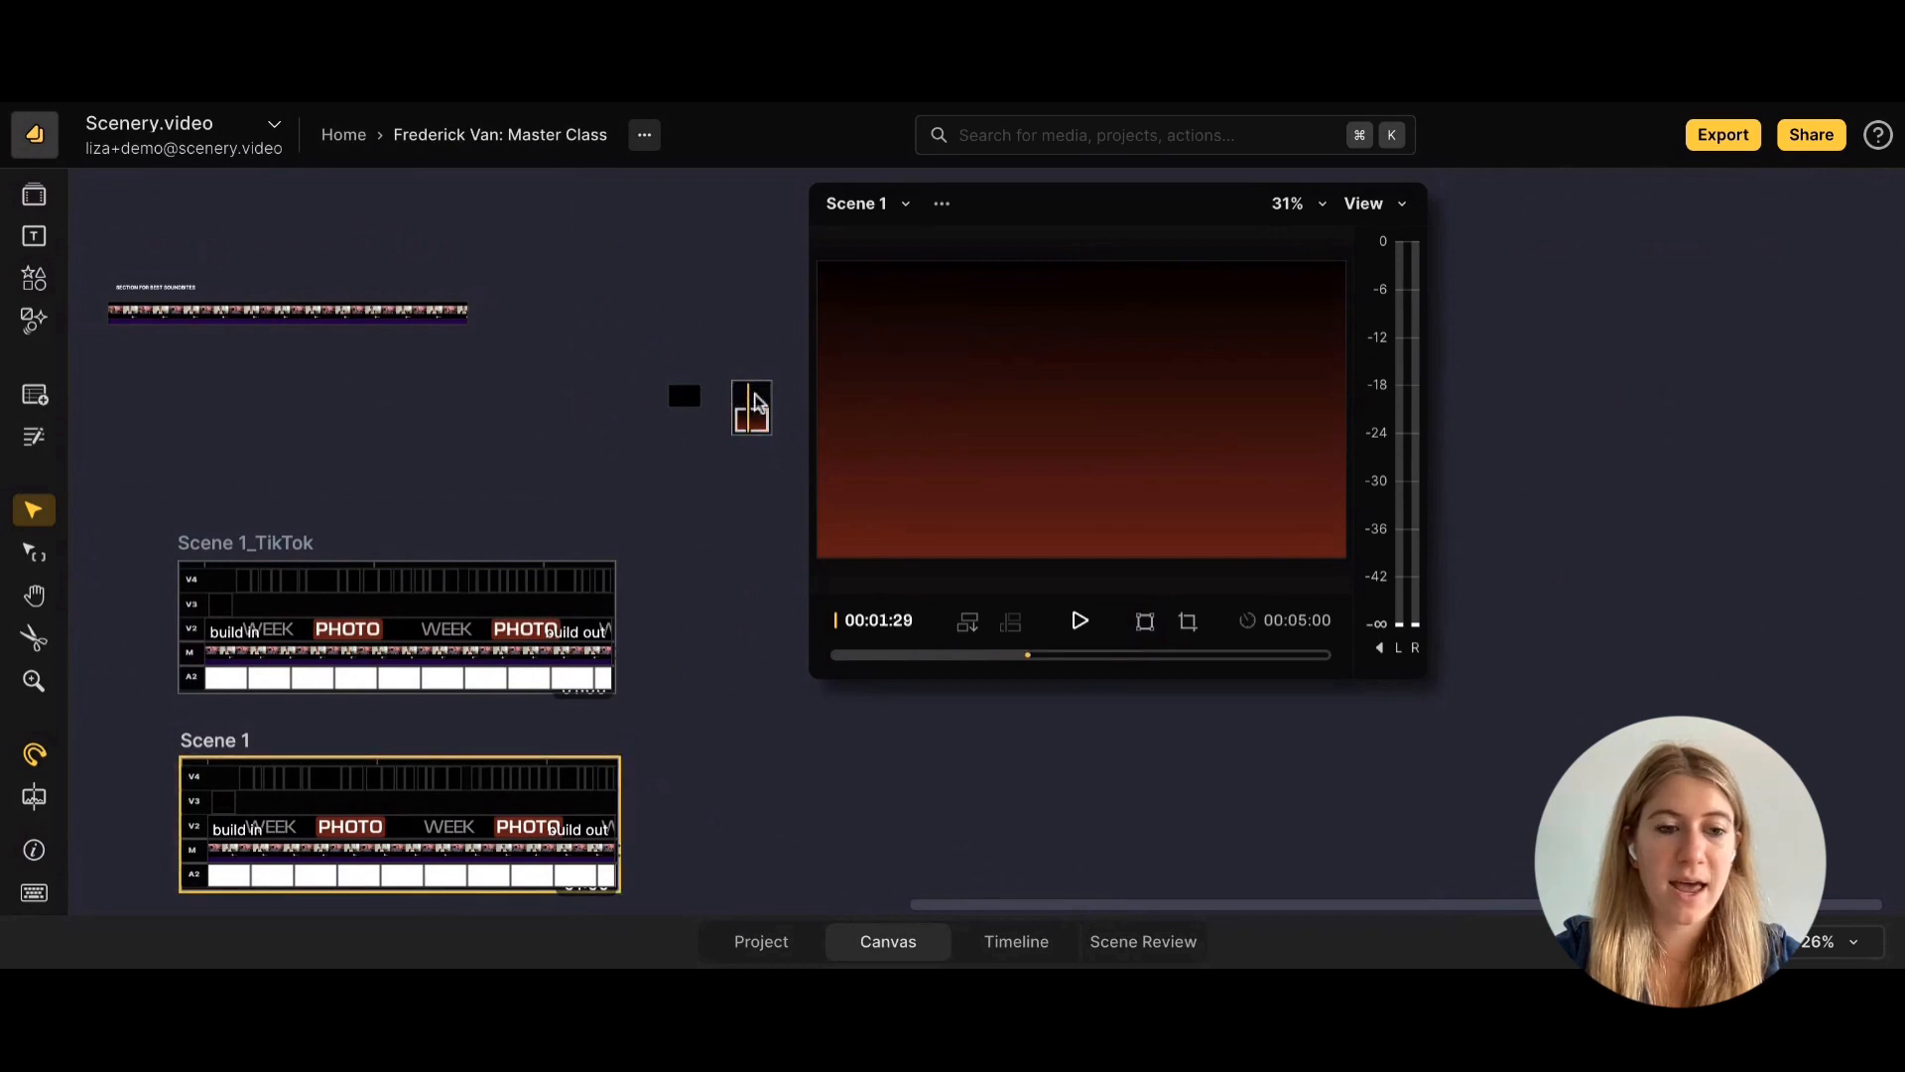
{"action": "left_click", "coordinate": [752, 405]}
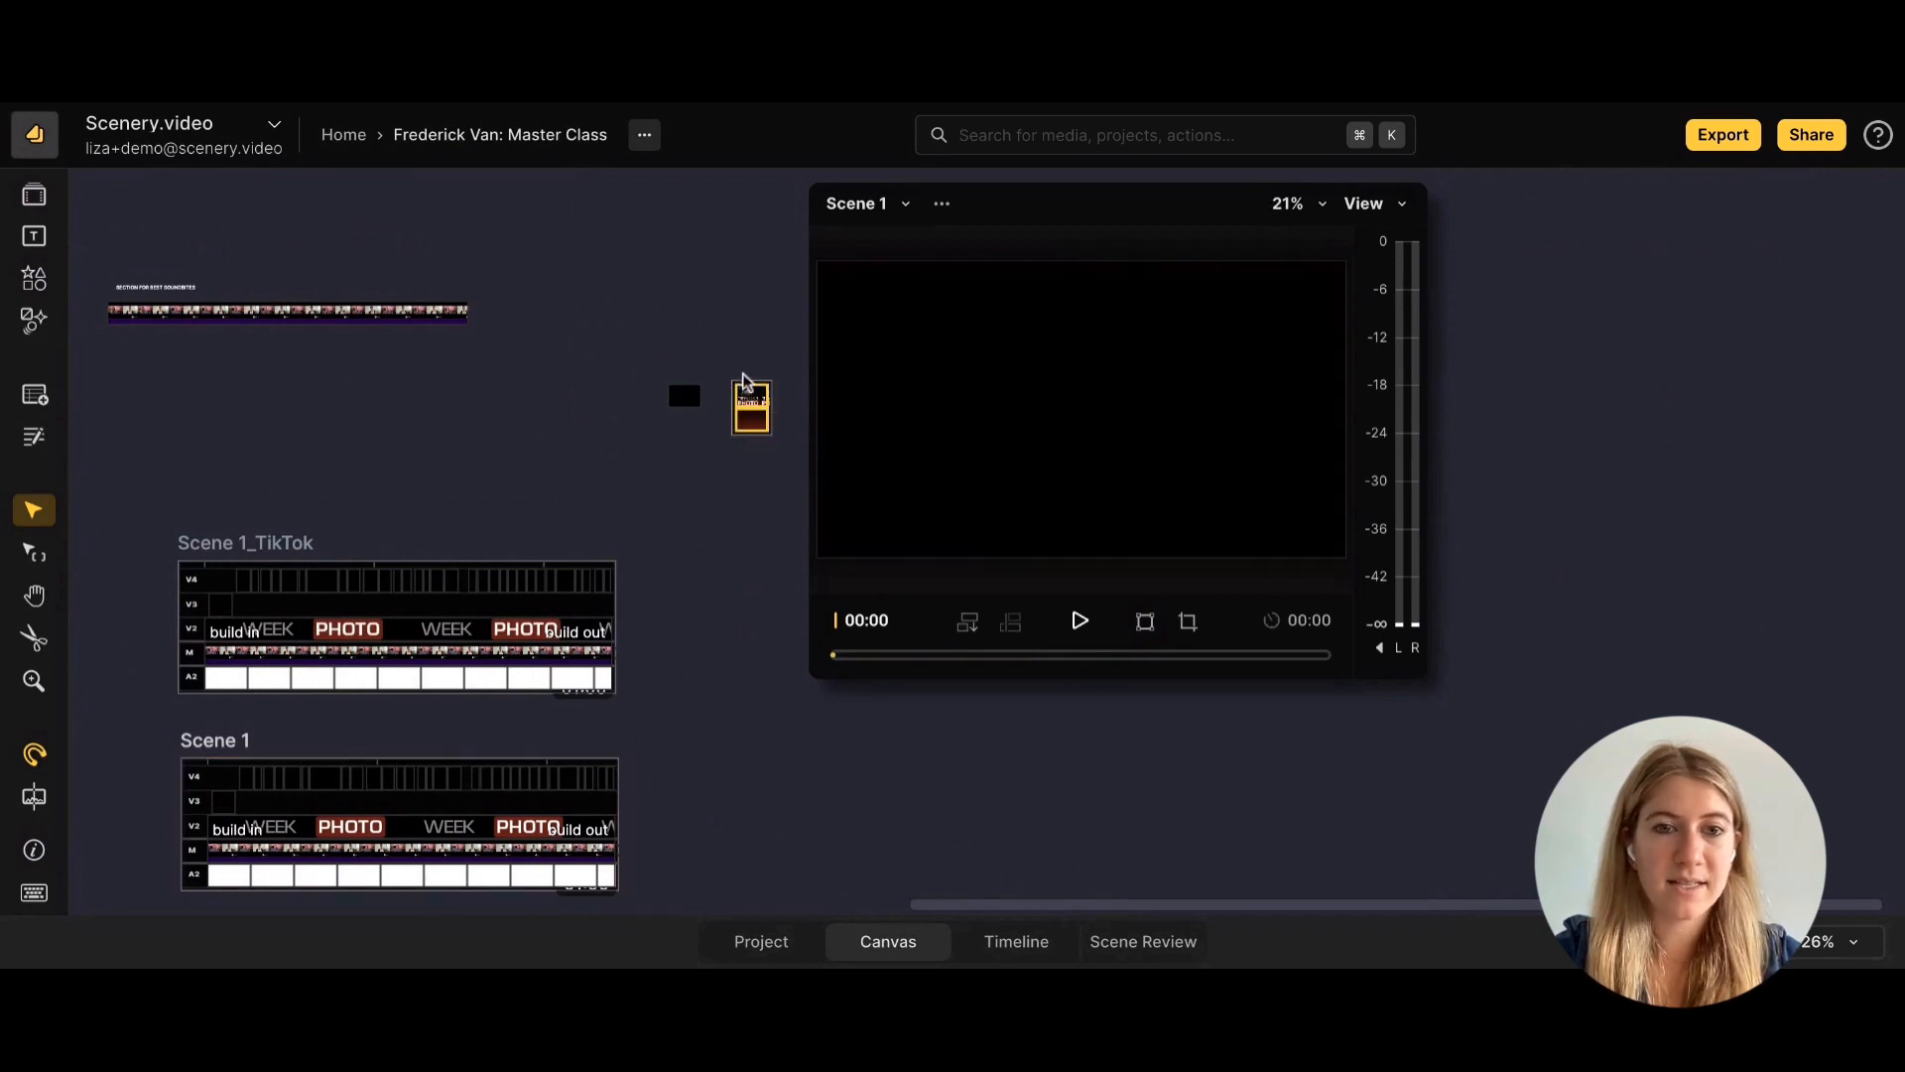
{"action": "scroll", "coordinate": [752, 406], "scroll_direction": "up", "scroll_amount": 3}
{"action": "left_click_drag", "start_coordinate": [753, 400], "coordinate": [3, 544]}
{"action": "scroll", "coordinate": [5, 549], "scroll_direction": "down", "scroll_amount": 2}
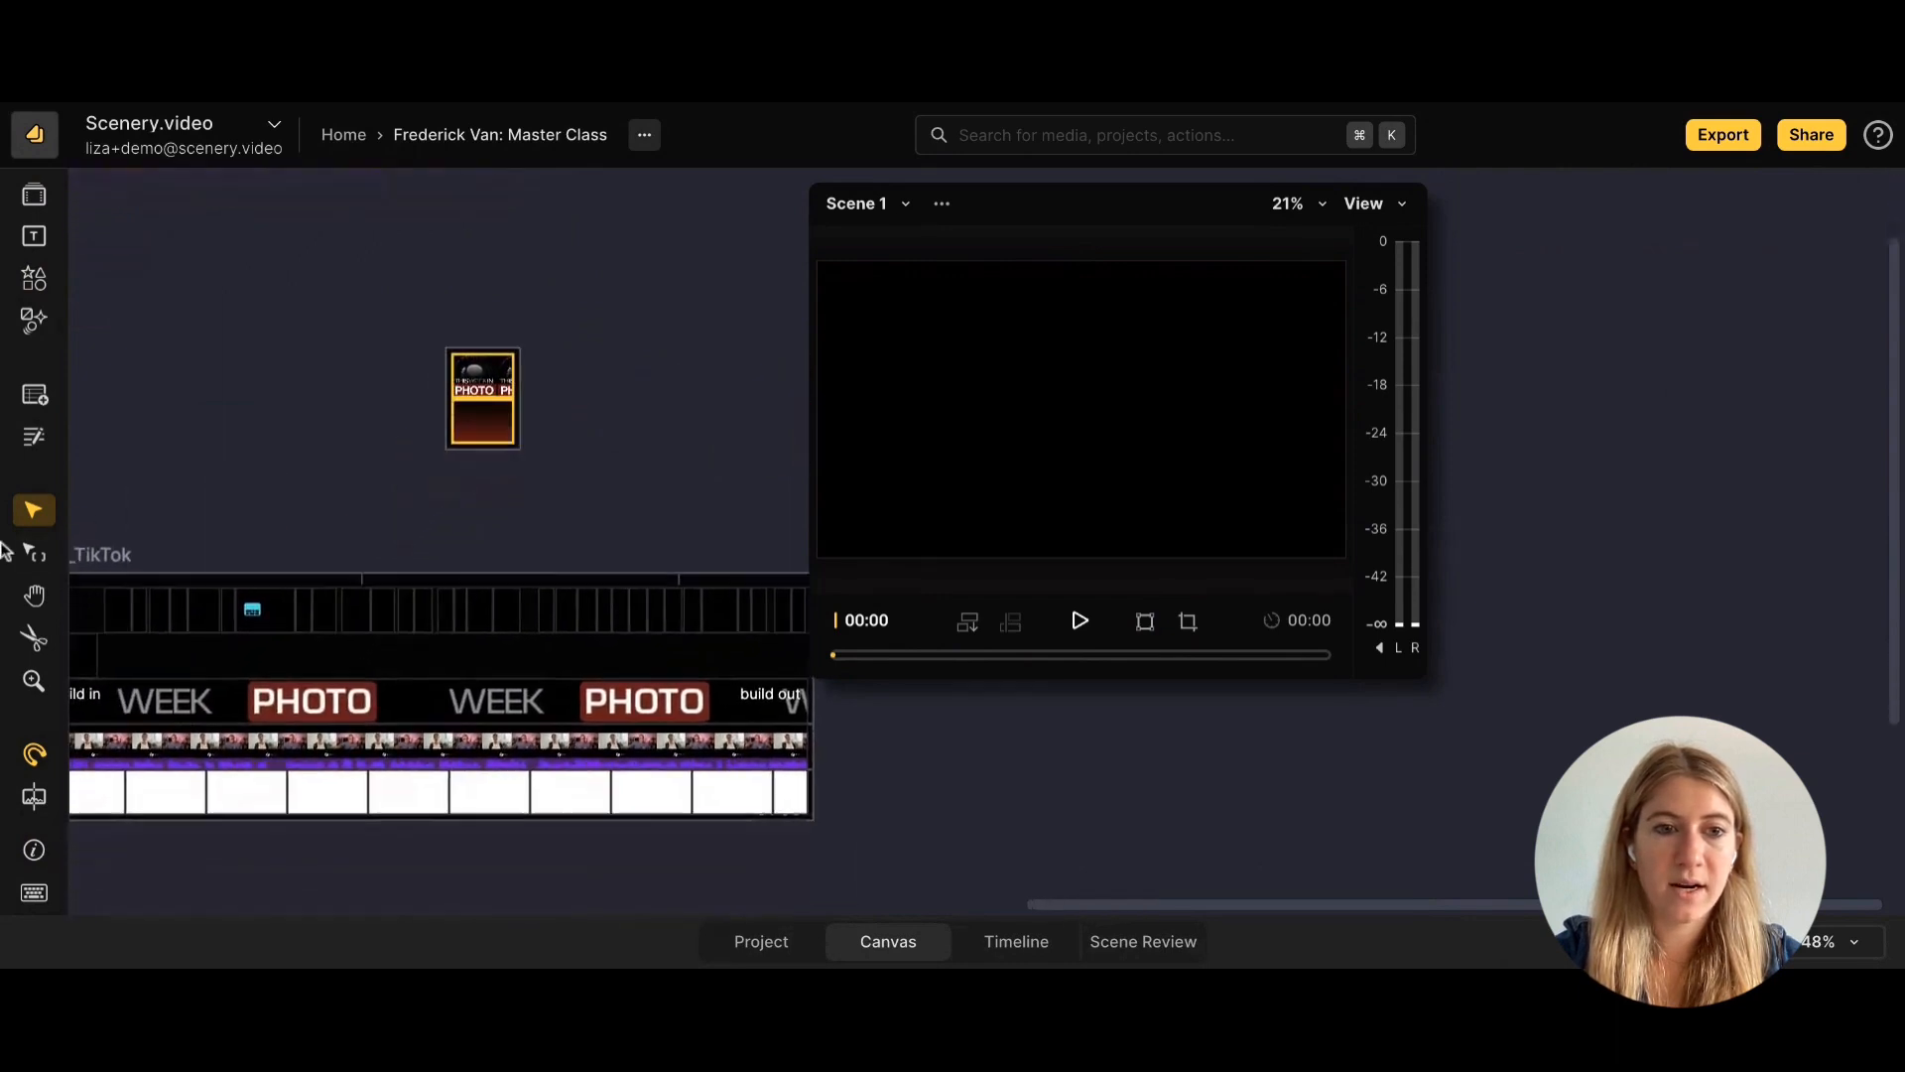
{"action": "scroll", "coordinate": [5, 549], "scroll_direction": "left", "scroll_amount": 3}
{"action": "scroll", "coordinate": [5, 549], "scroll_direction": "right", "scroll_amount": 1}
{"action": "left_click_drag", "start_coordinate": [617, 301], "coordinate": [220, 673]}
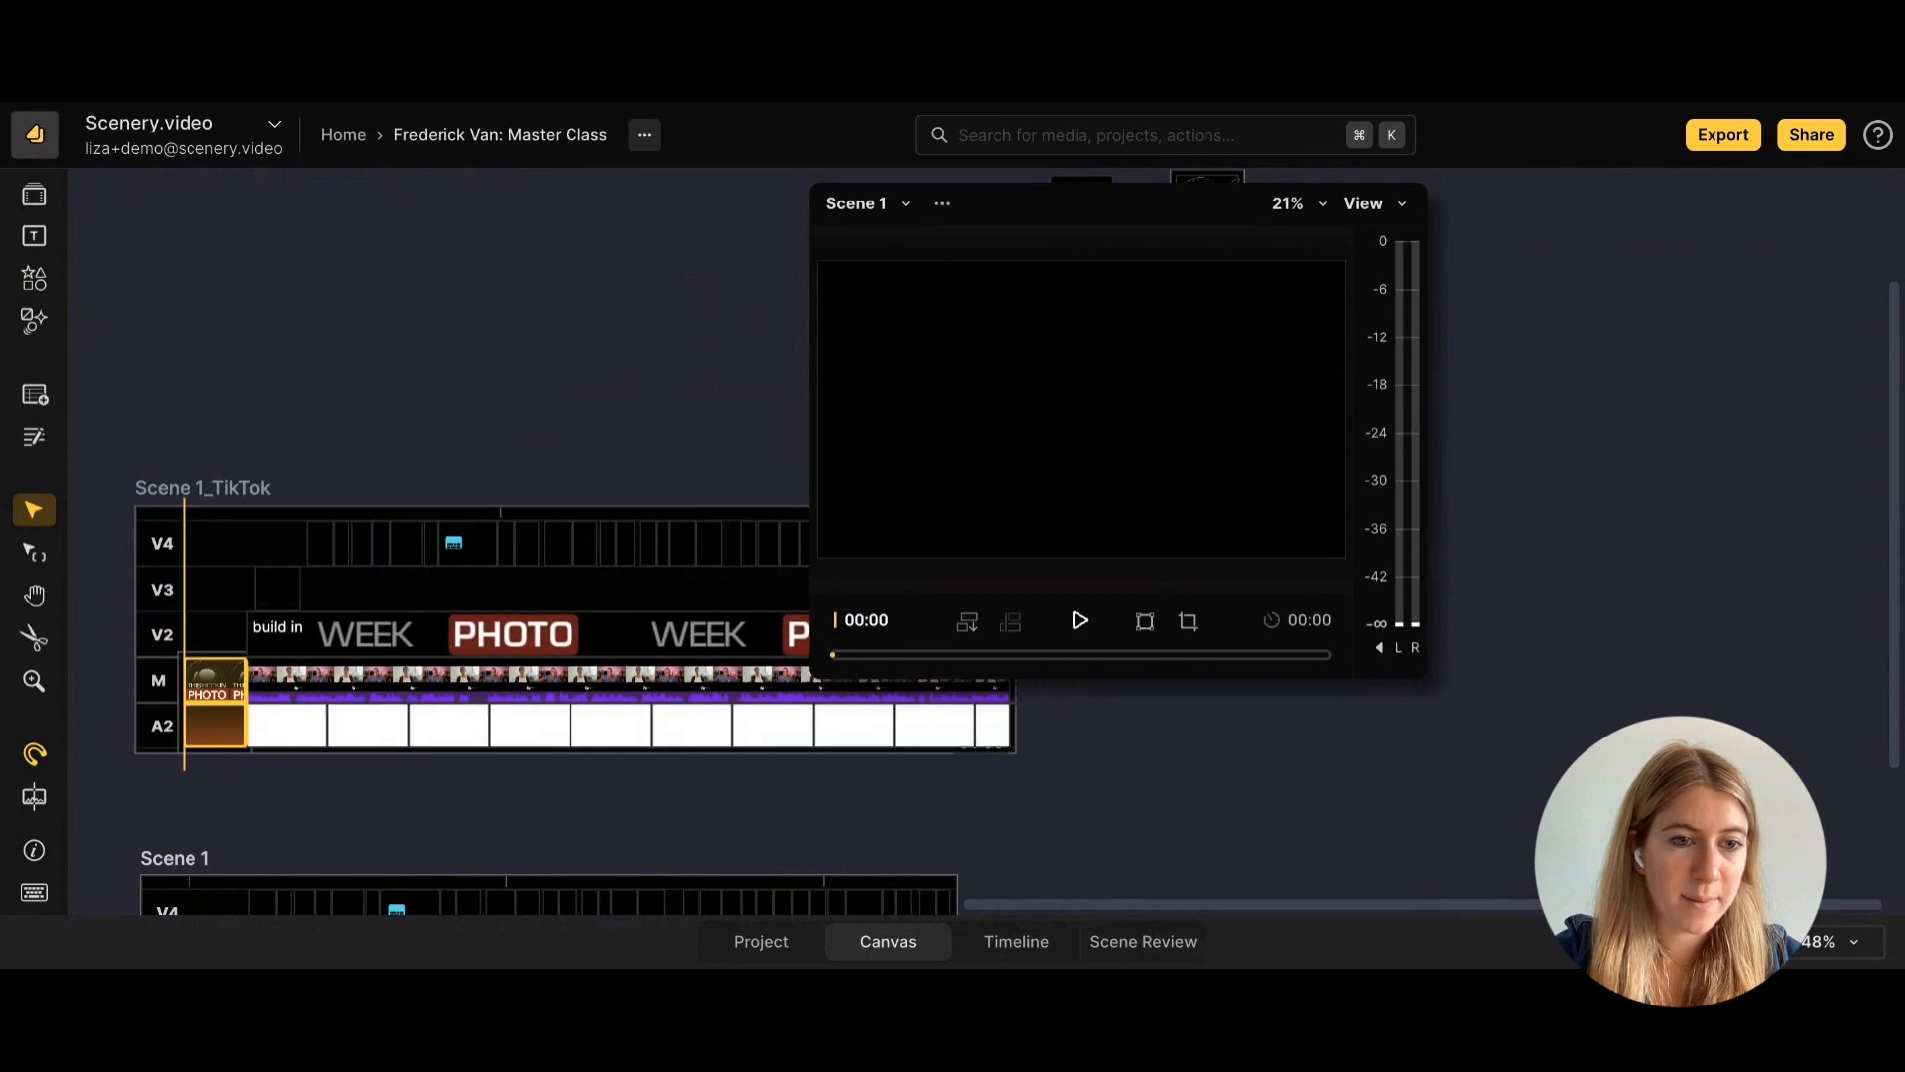
Stretch the gradient to the full 9:16 frame, centre the TWIP logo, and open the Timeline.
{"action": "left_click", "coordinate": [214, 705]}
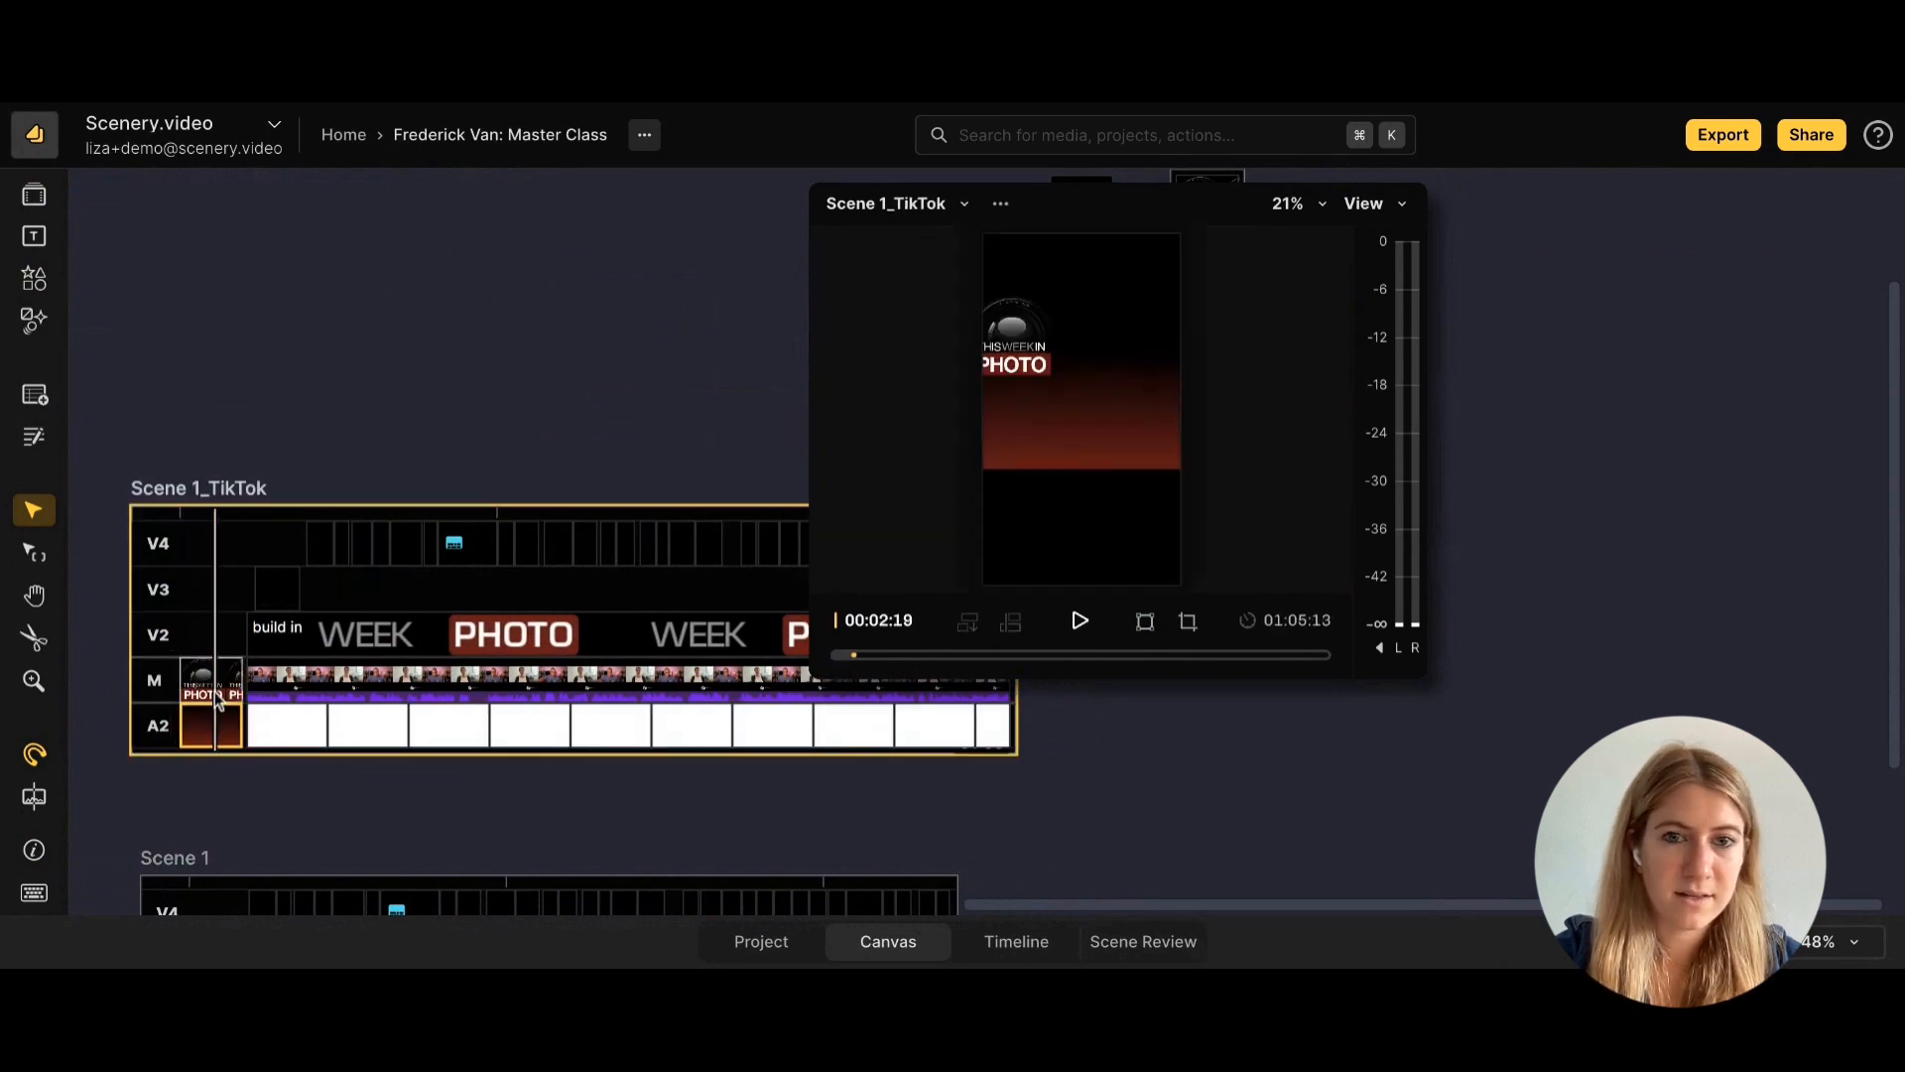
{"action": "left_click", "coordinate": [1161, 356]}
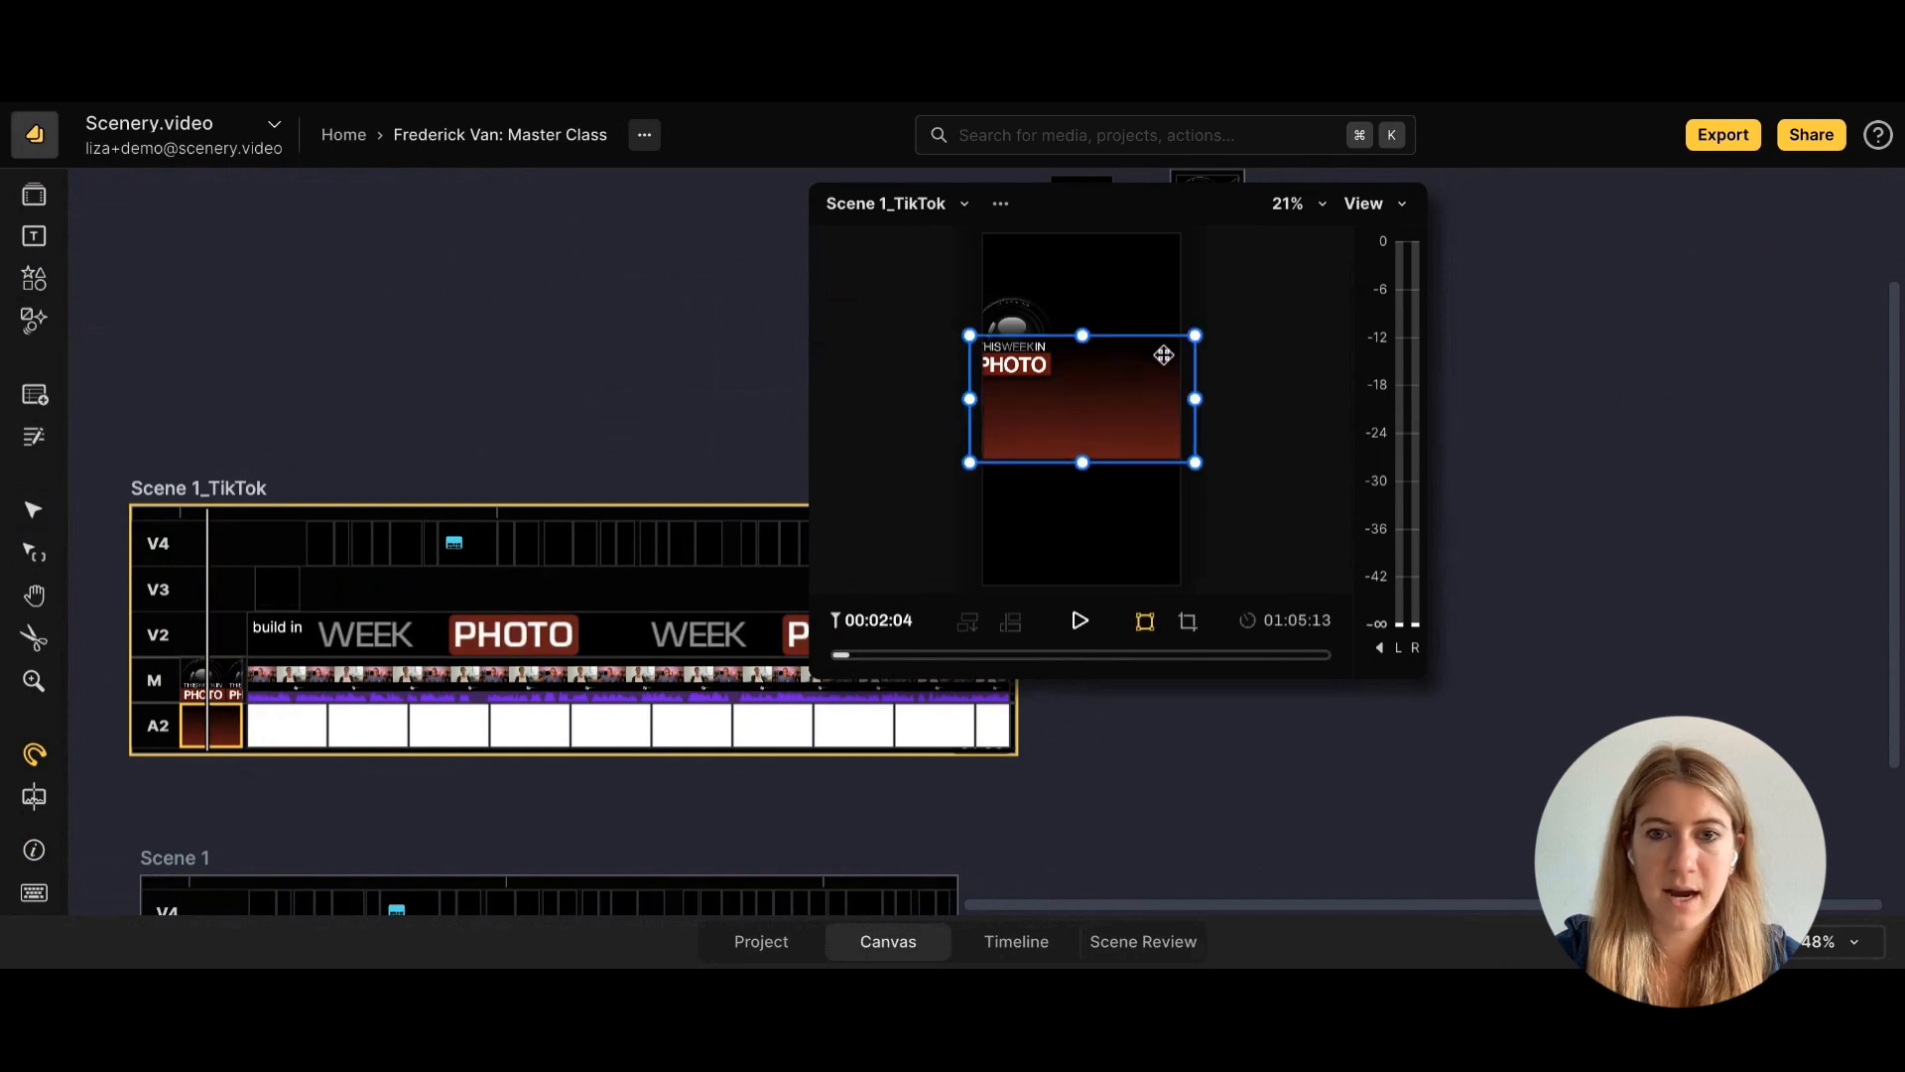
{"action": "left_click_drag", "start_coordinate": [1086, 339], "coordinate": [1086, 224]}
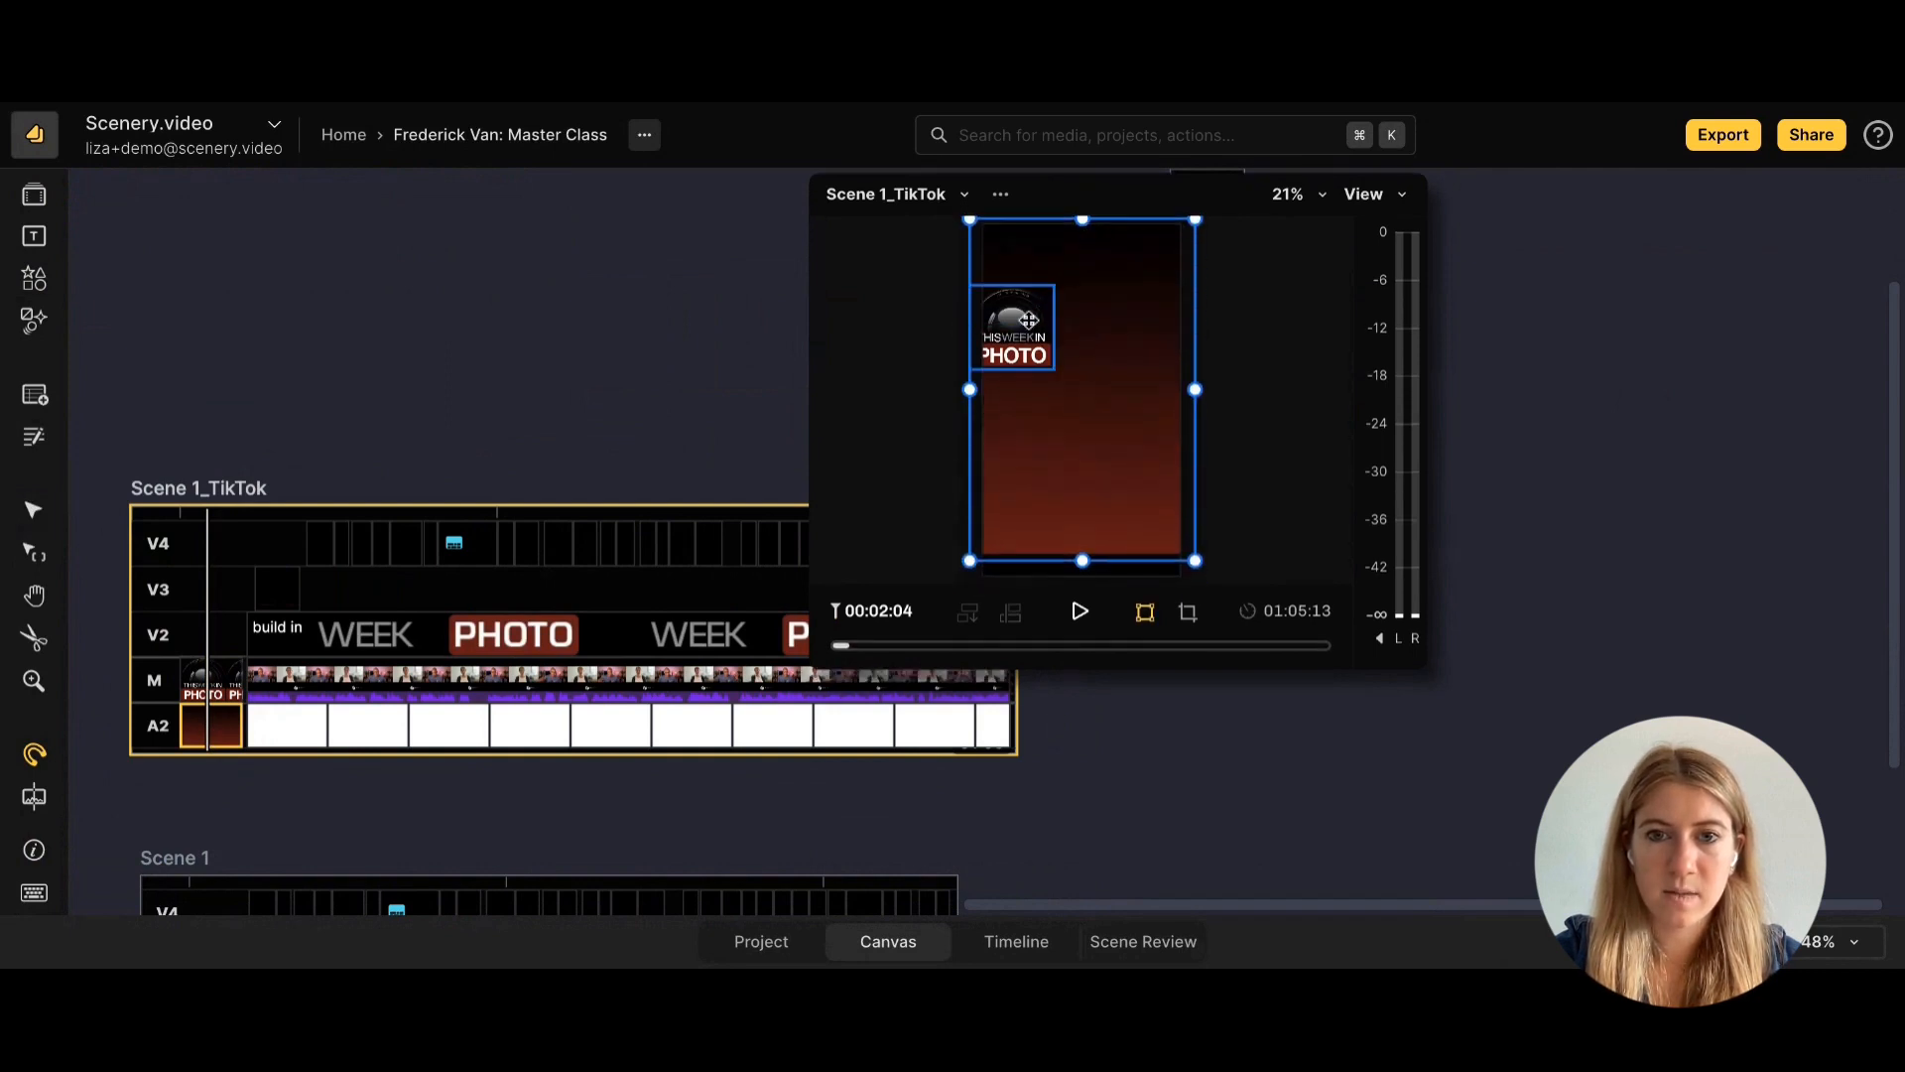
{"action": "mouse_move", "coordinate": [1029, 319]}
{"action": "left_mouse_down"}
{"action": "mouse_move", "coordinate": [1092, 289]}
{"action": "mouse_move", "coordinate": [1022, 402]}
{"action": "mouse_move", "coordinate": [1036, 411]}
{"action": "left_mouse_up"}
{"action": "left_click", "coordinate": [1089, 450]}
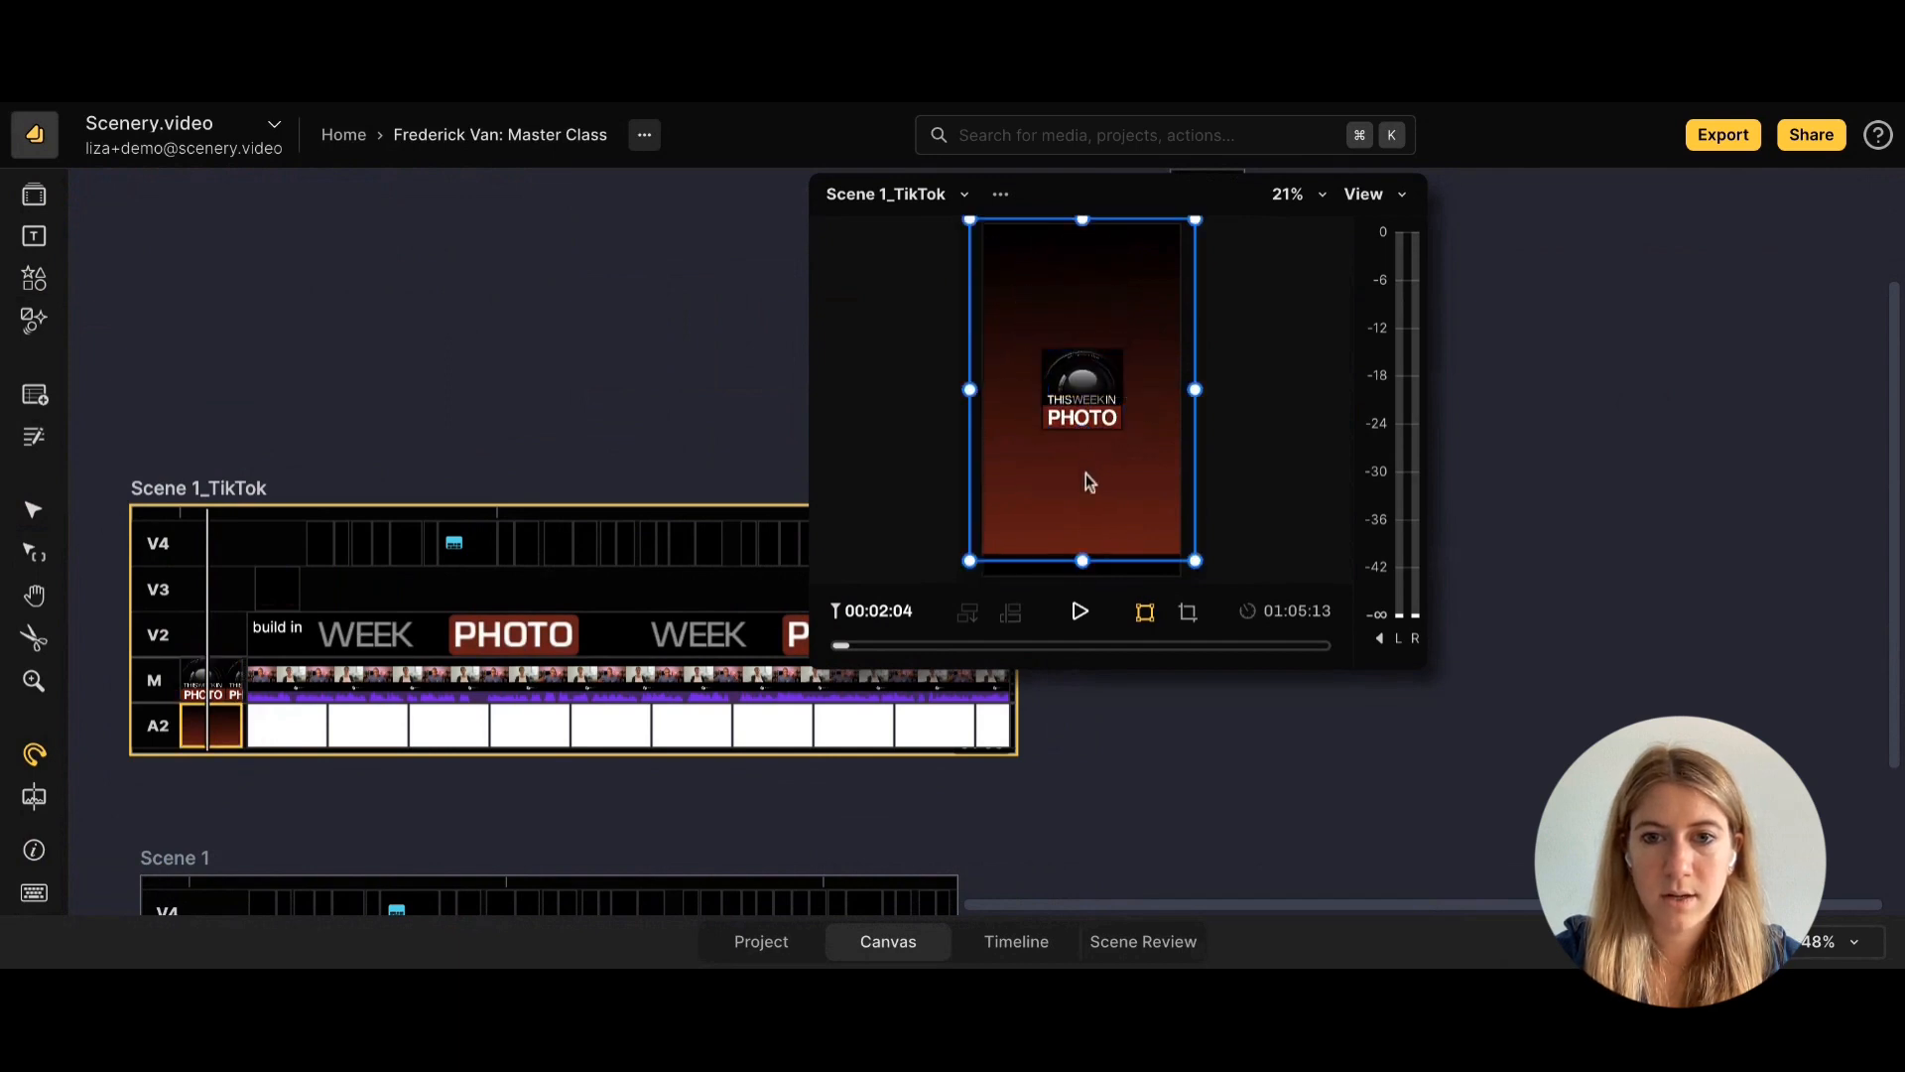
{"action": "left_click_drag", "start_coordinate": [1081, 571], "coordinate": [1083, 558]}
{"action": "key", "text": "v"}
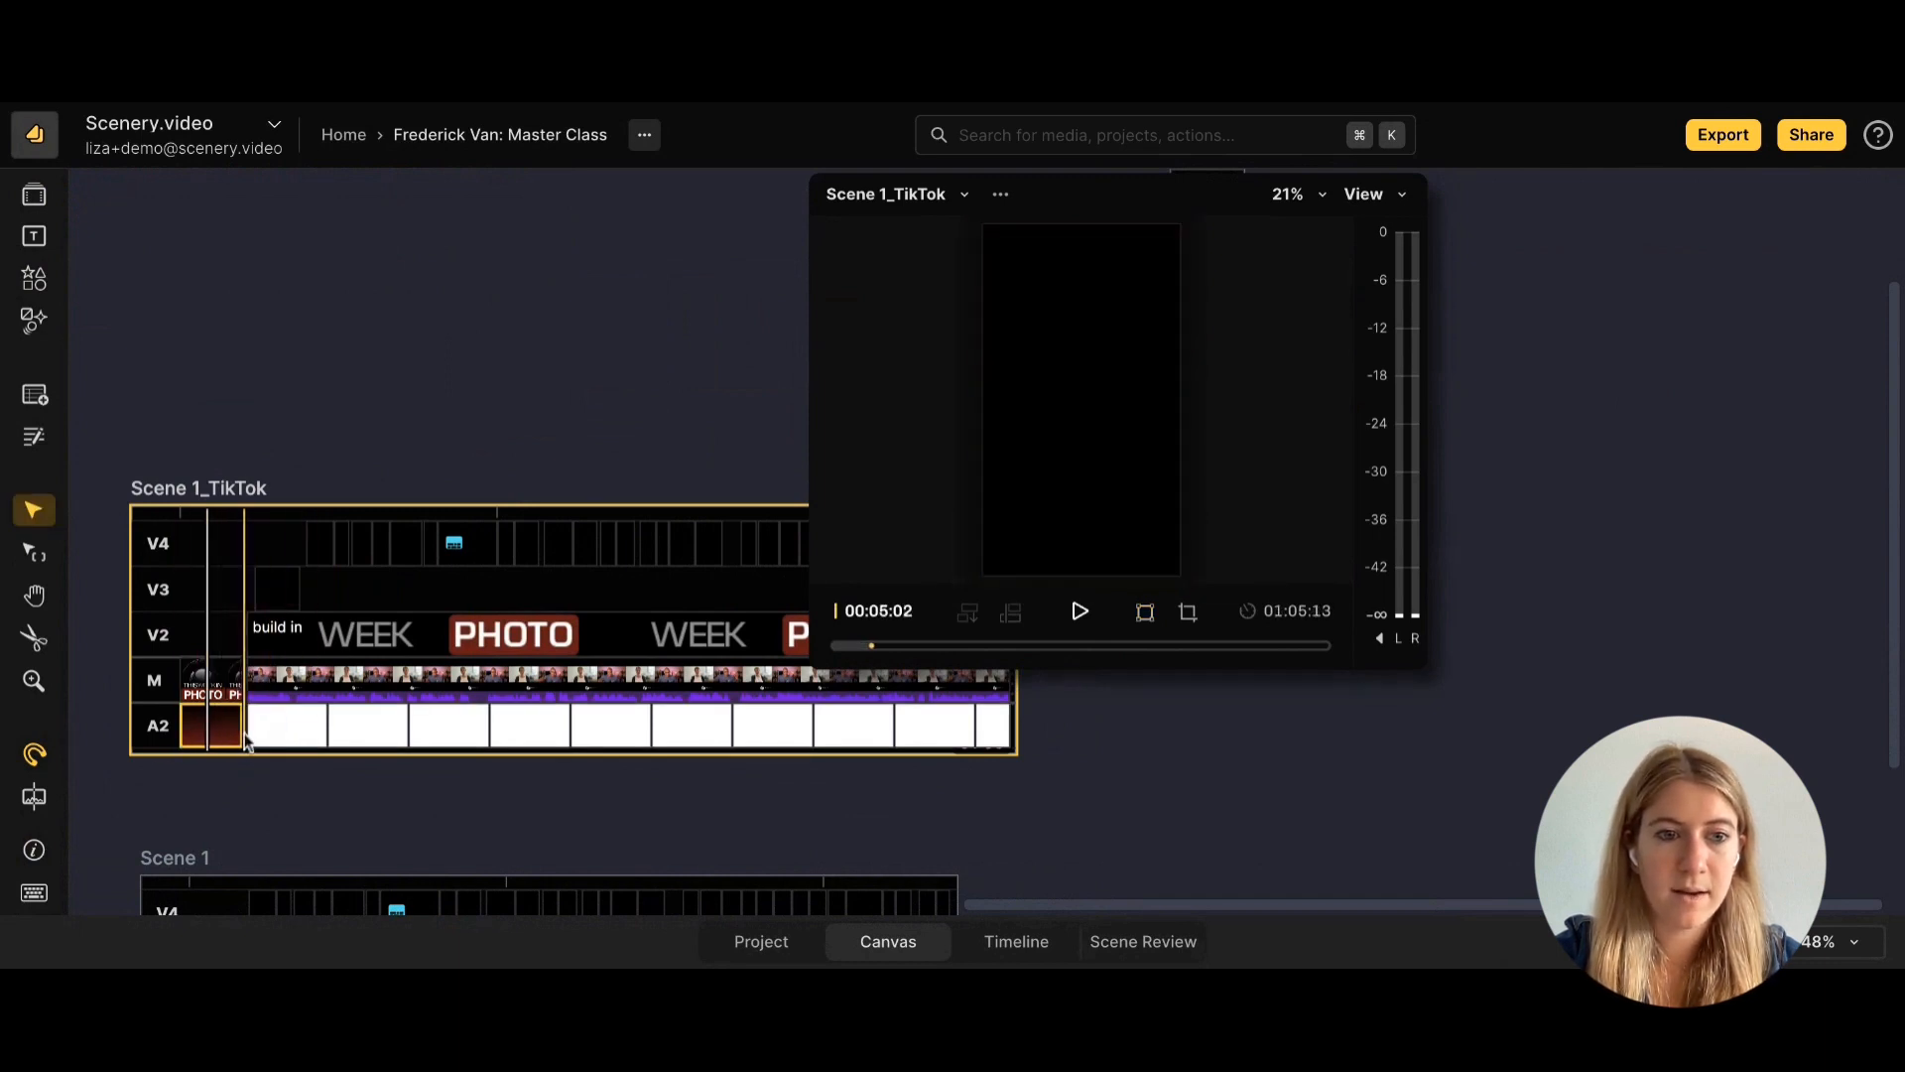
{"action": "left_click", "coordinate": [1010, 942]}
Zoom into the timeline ruler, then return to the Canvas view.
{"action": "scroll", "coordinate": [302, 796], "scroll_direction": "up", "scroll_amount": 5}
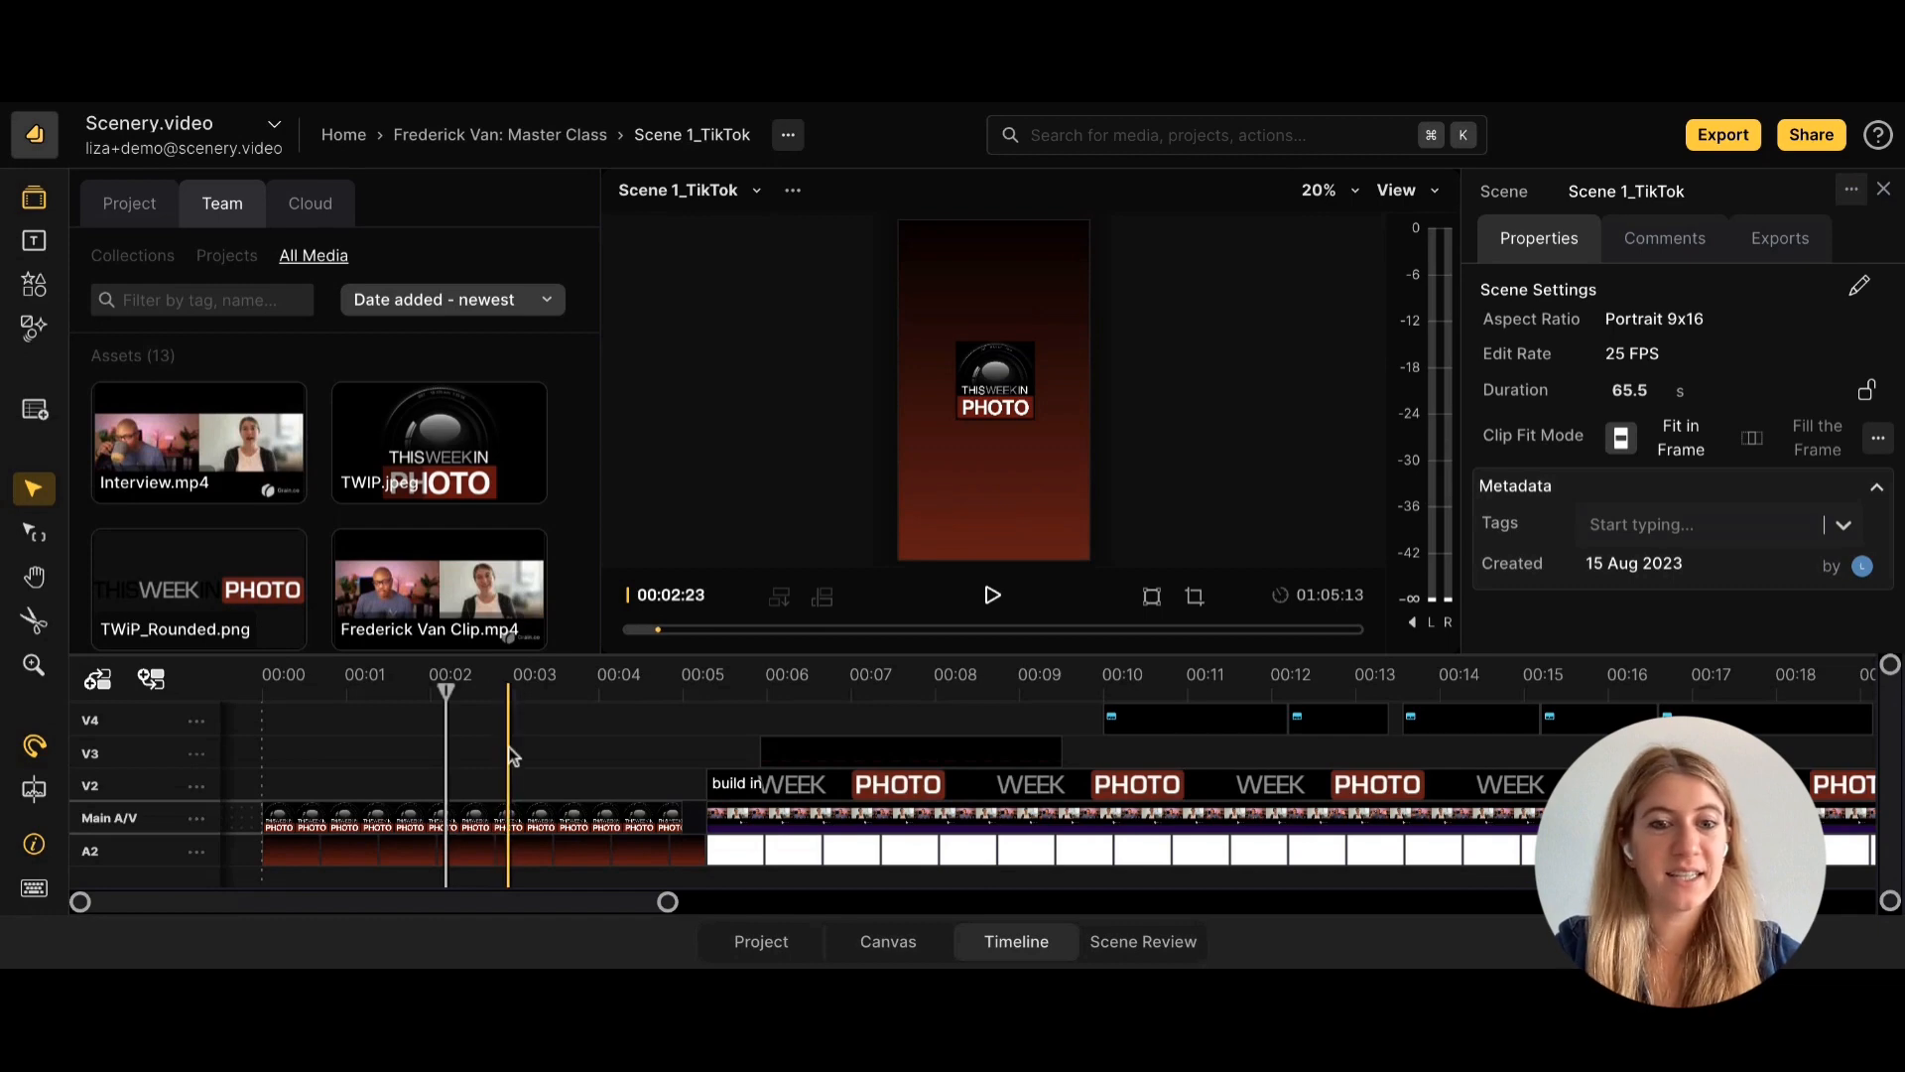
{"action": "left_click", "coordinate": [896, 948]}
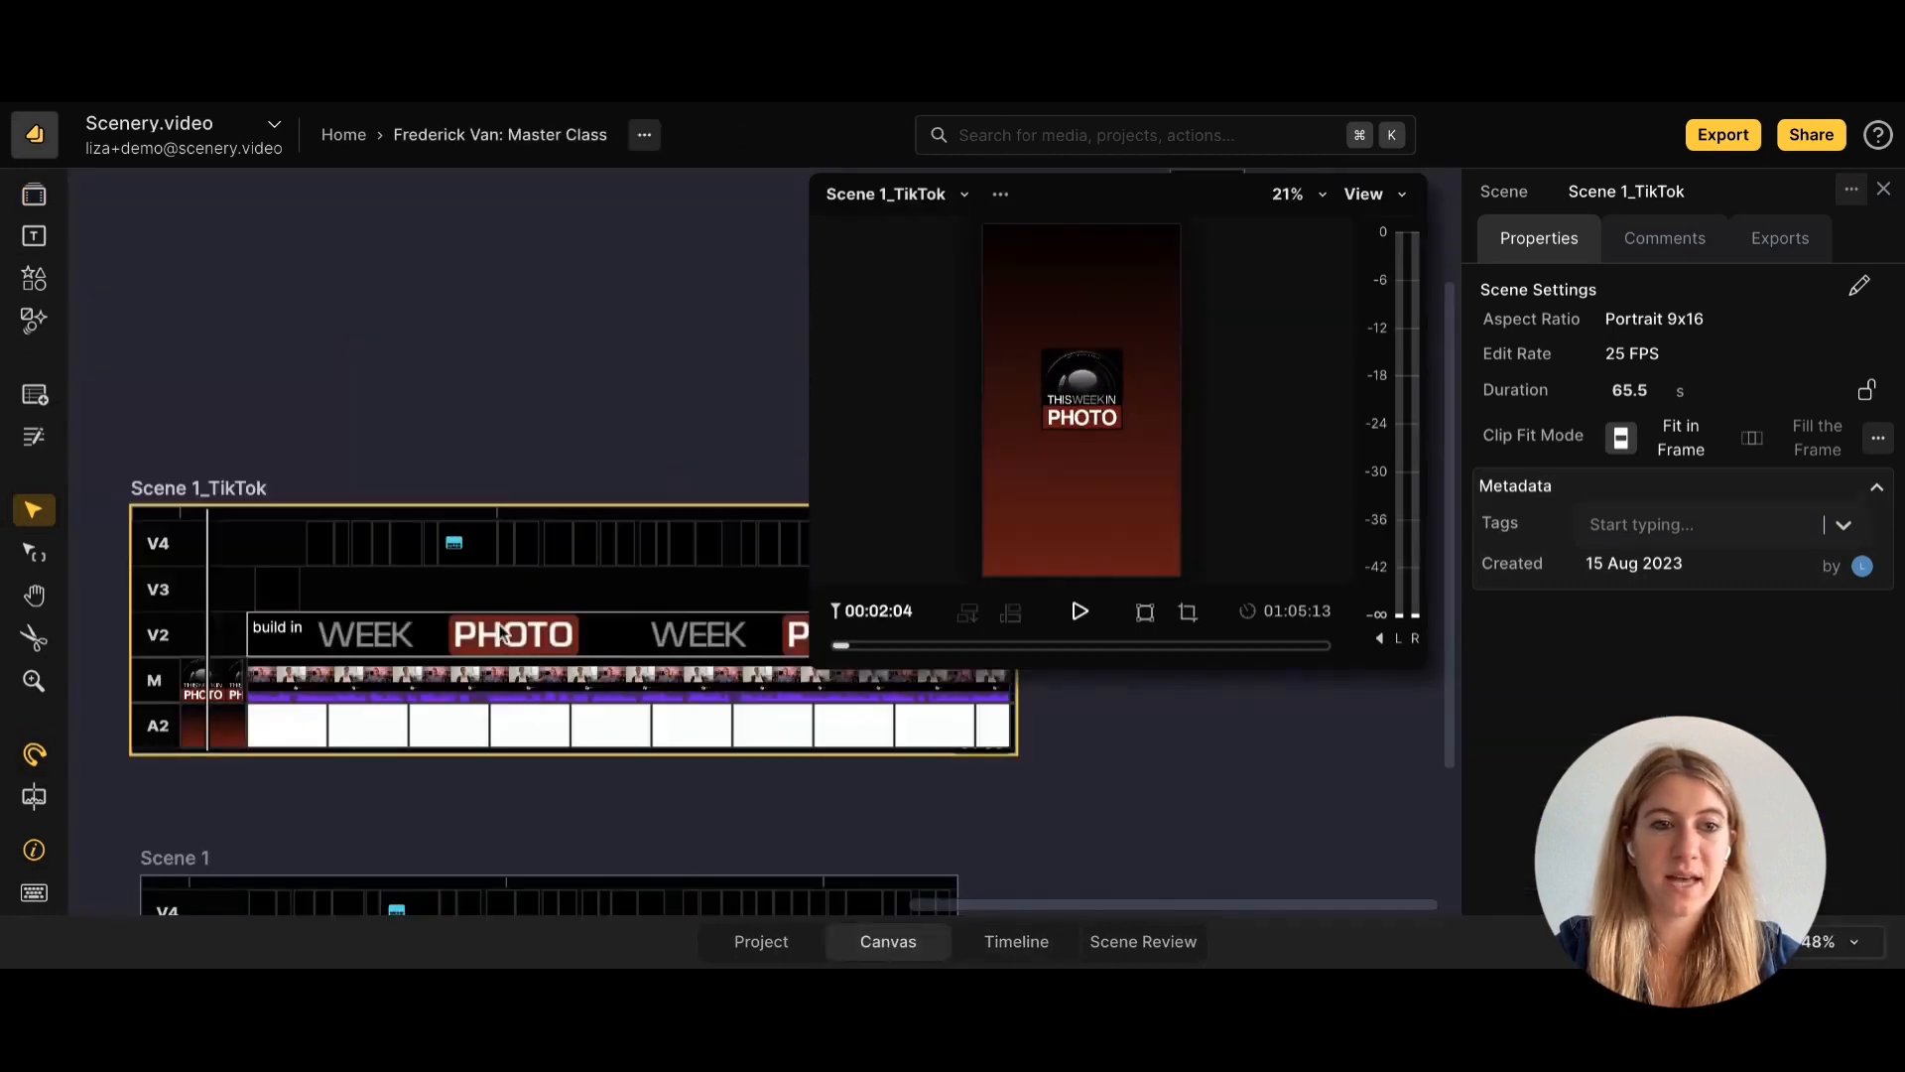
Reposition the Scene 1_TikTok card and move playback to 00:21:10, showing the scene settings.
{"action": "left_click_drag", "start_coordinate": [231, 499], "coordinate": [259, 395]}
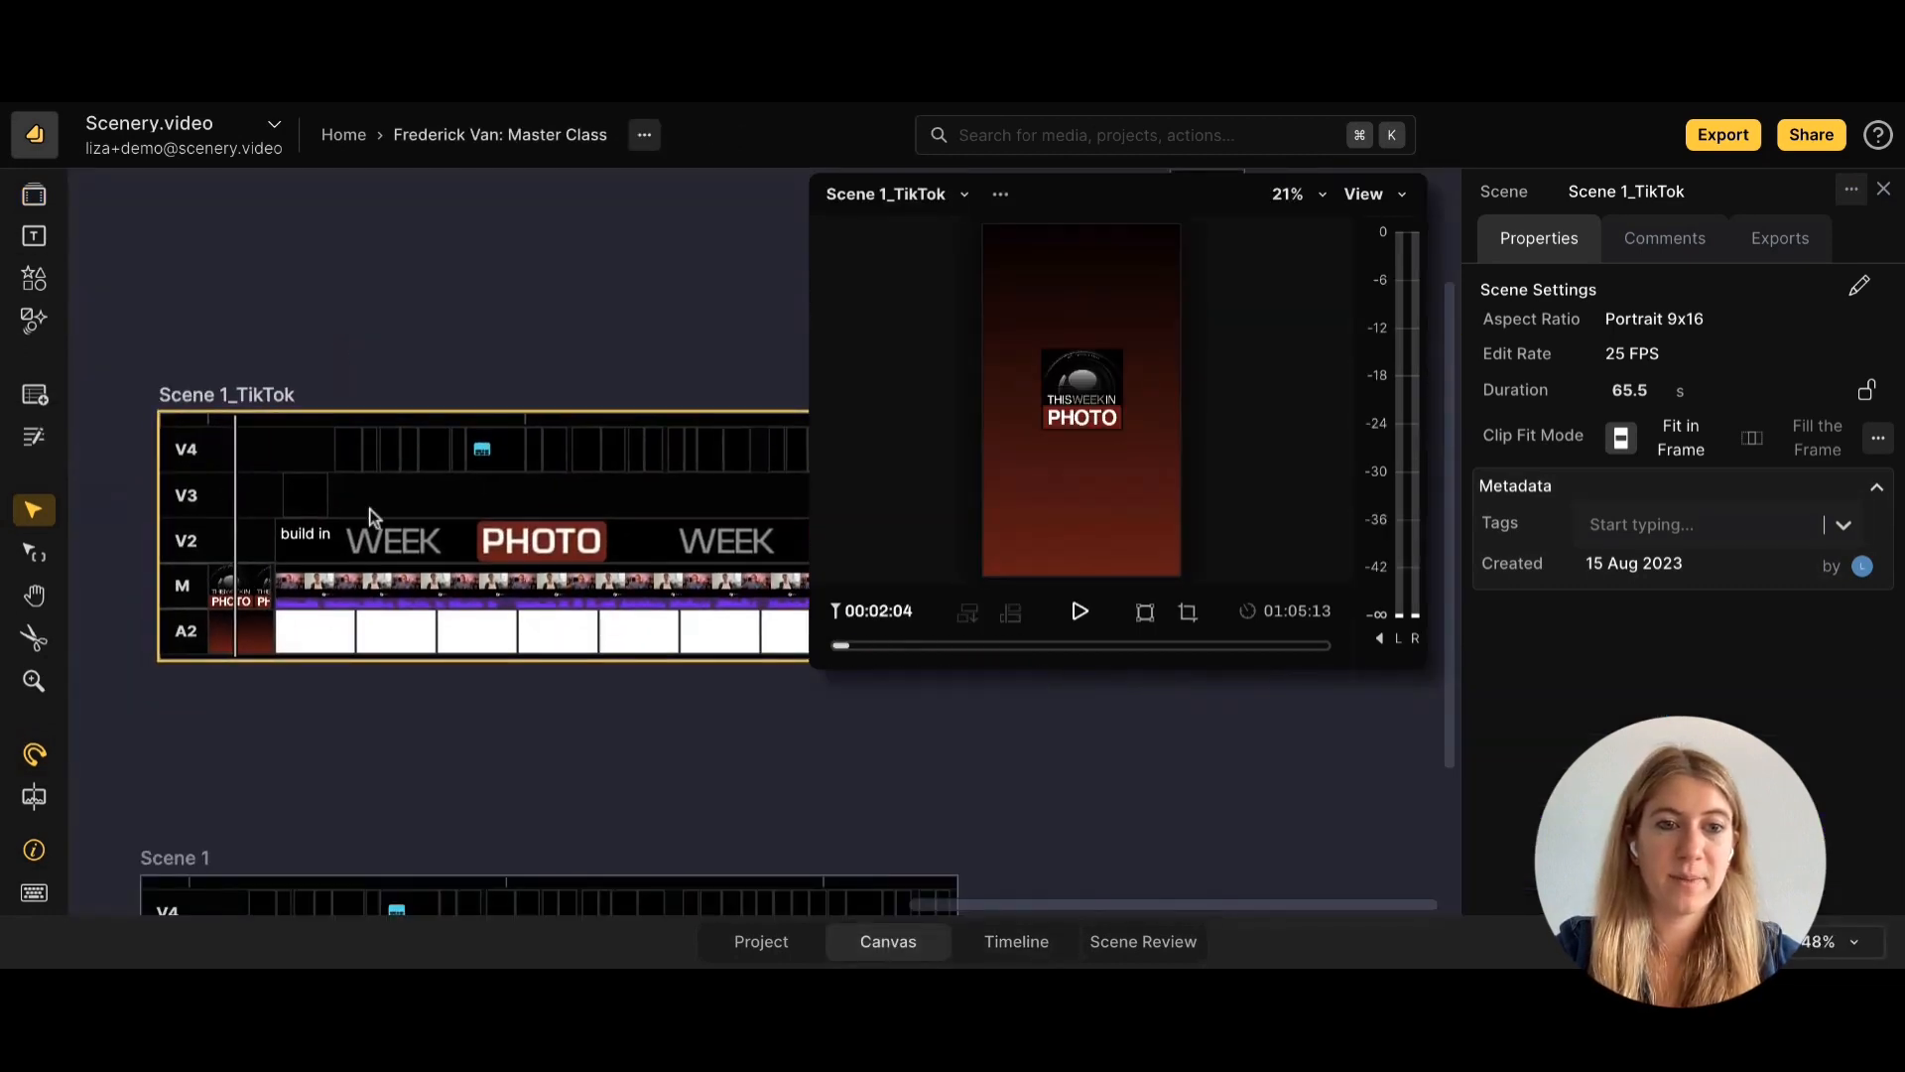
{"action": "left_click", "coordinate": [368, 601]}
{"action": "left_click", "coordinate": [368, 600]}
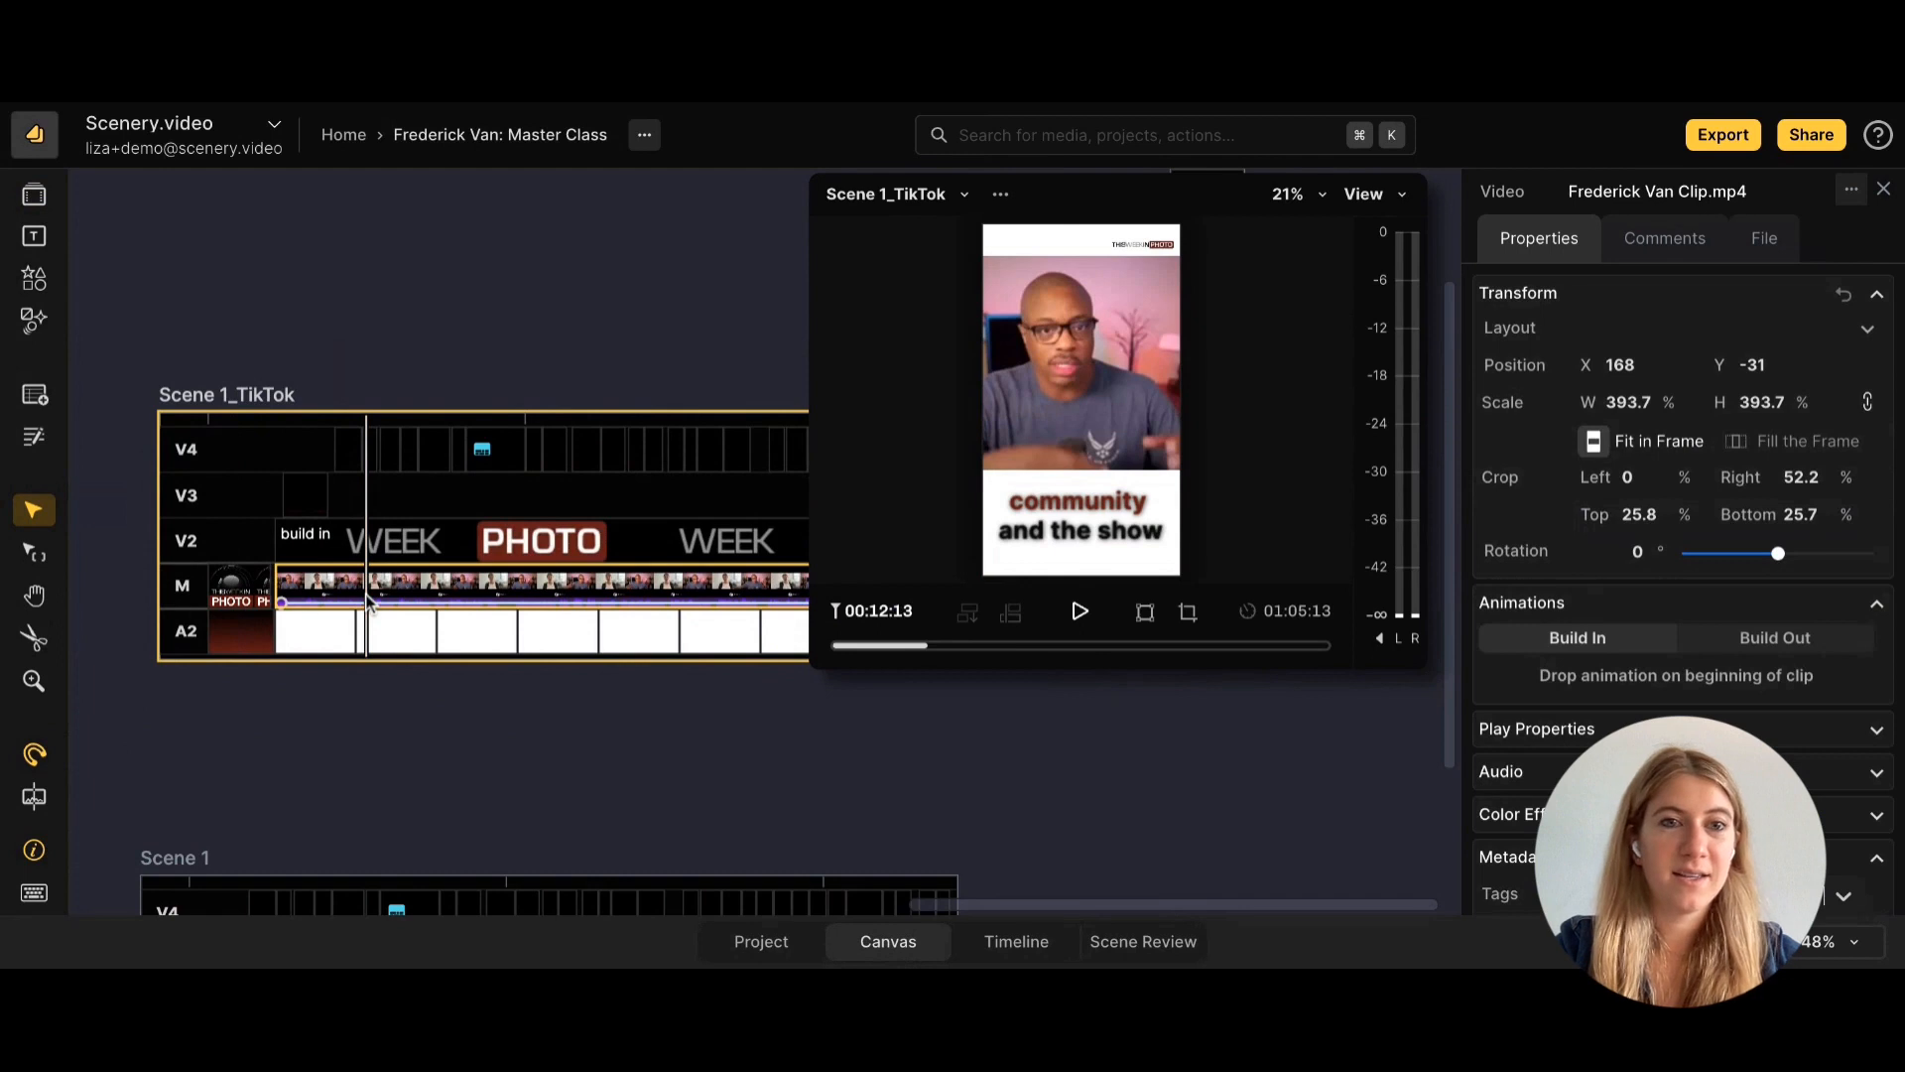
{"action": "left_click", "coordinate": [644, 135]}
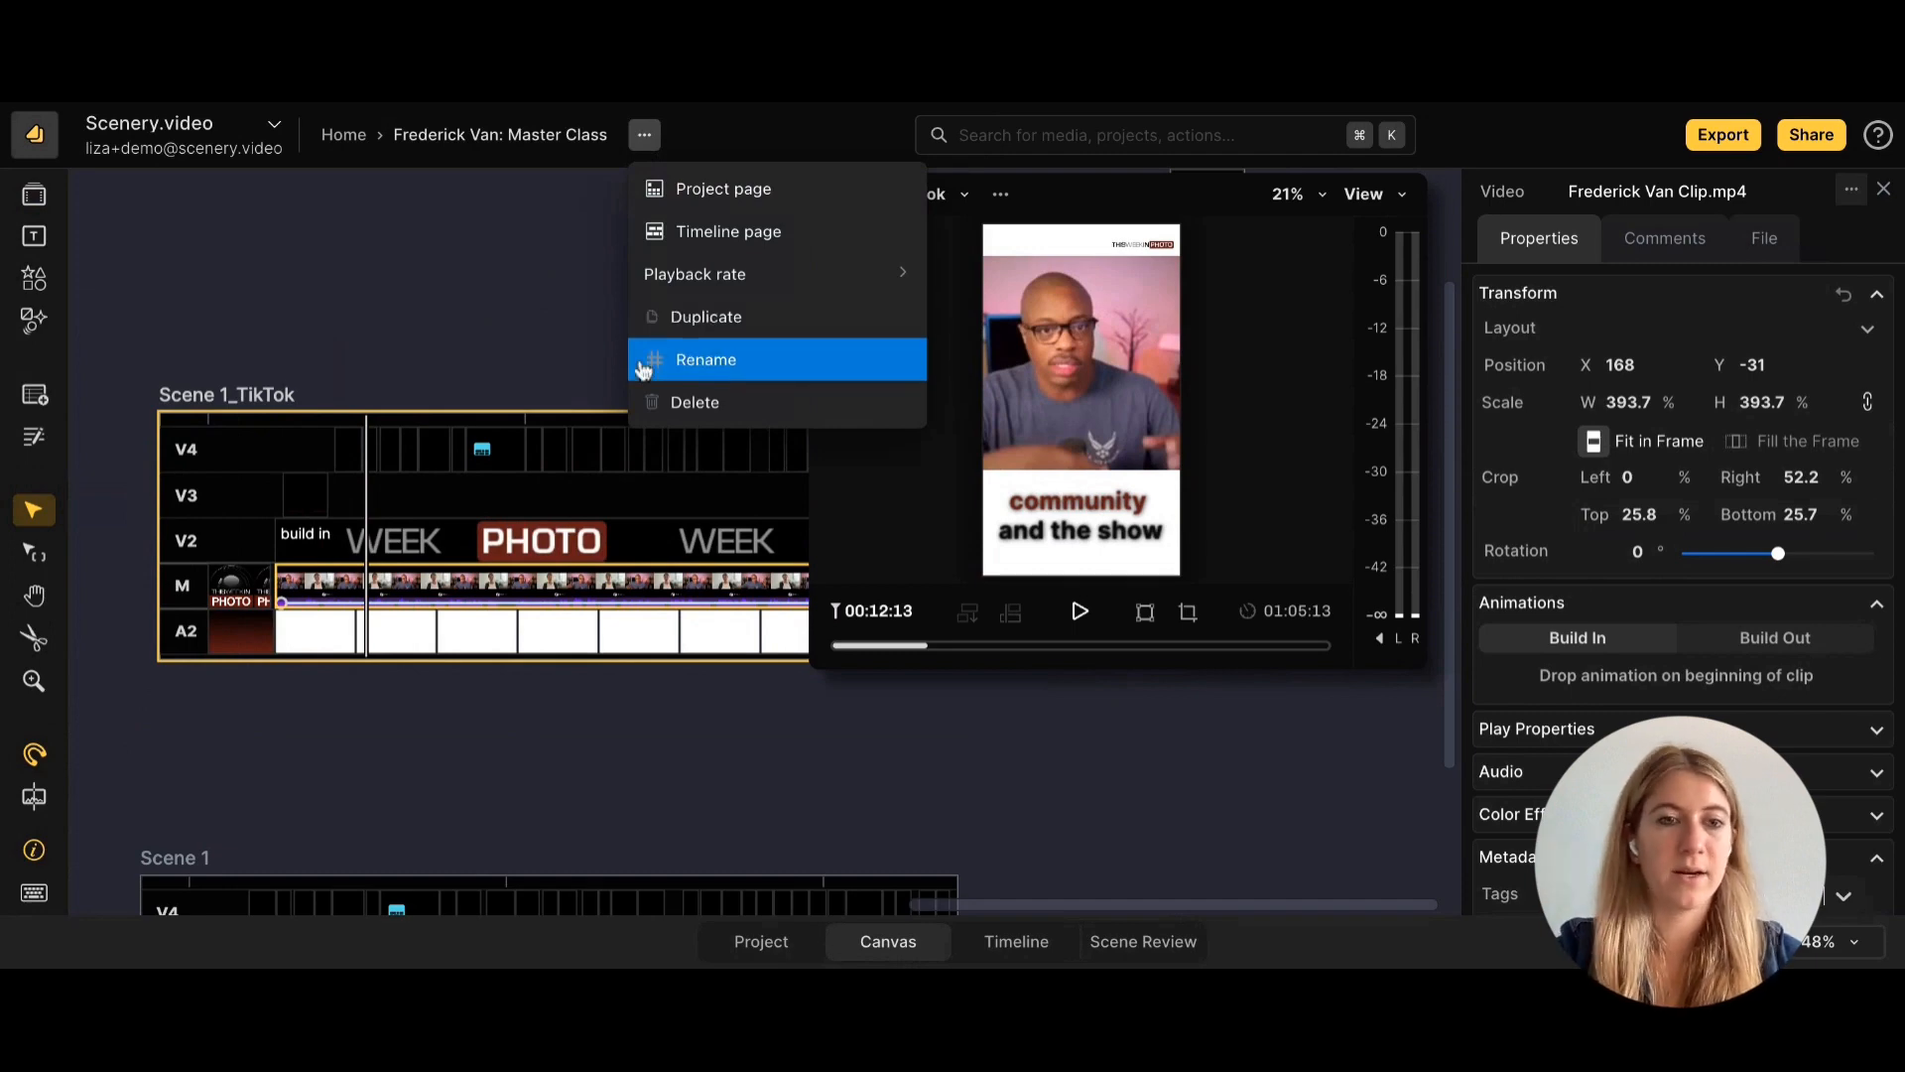
{"action": "left_click", "coordinate": [483, 593]}
{"action": "scroll", "coordinate": [417, 536], "scroll_direction": "up", "scroll_amount": 2}
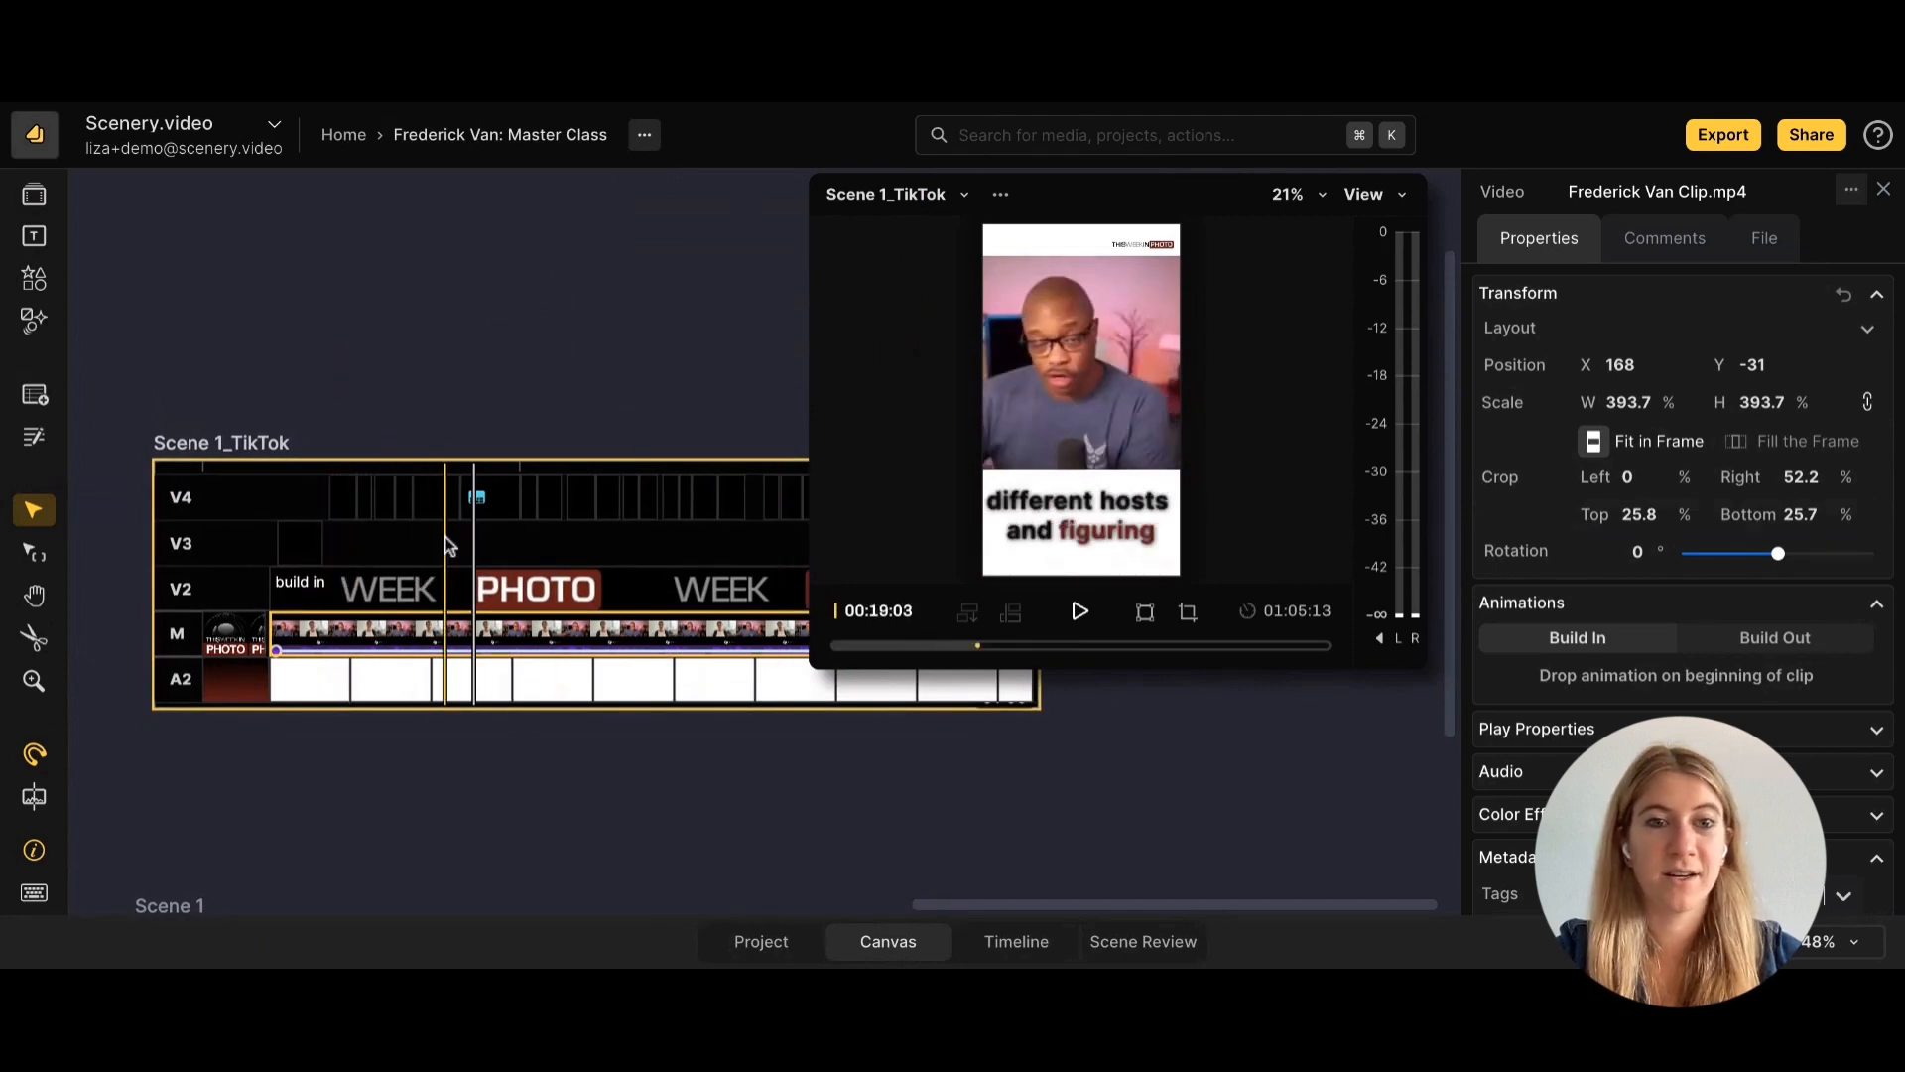
{"action": "left_click", "coordinate": [273, 446]}
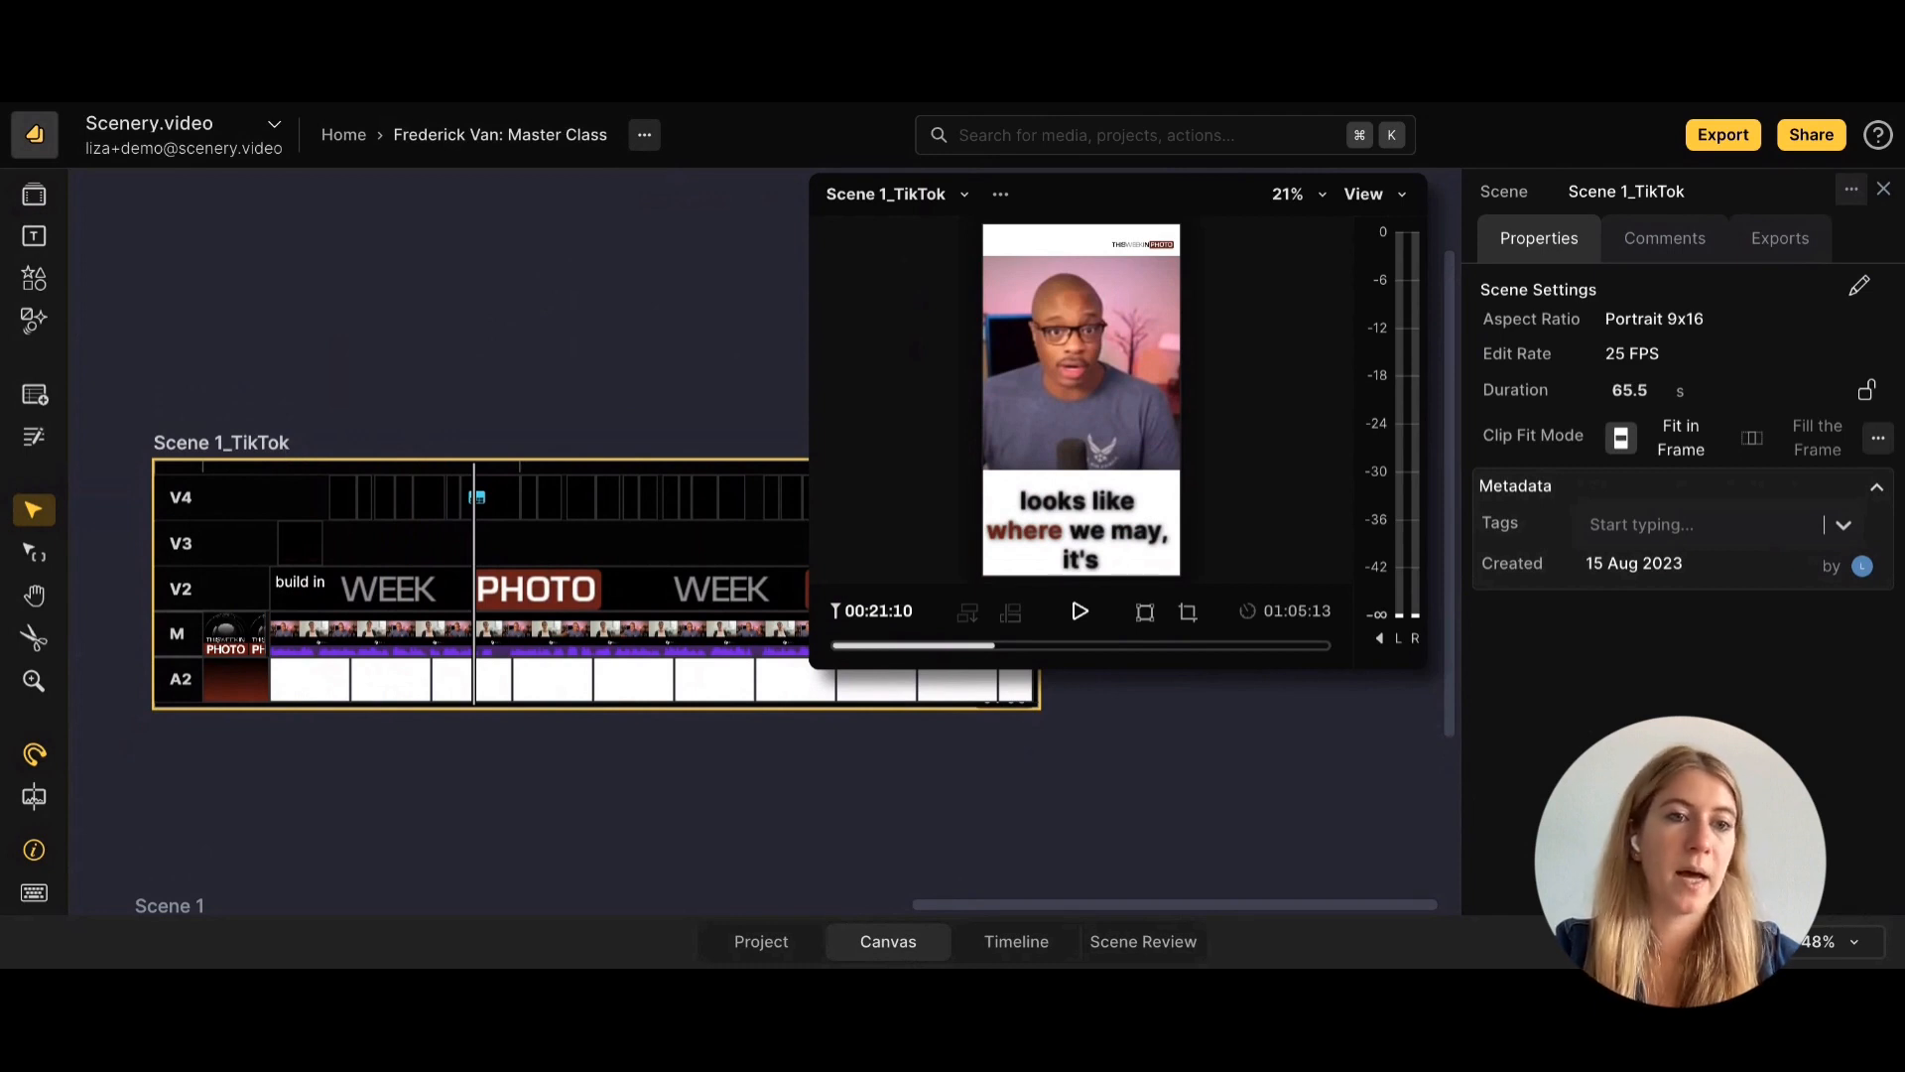
Export Scene 1_TikTok as Portrait (HD) 720x1280, High quality, Audio & Video.
{"action": "left_click", "coordinate": [1792, 254]}
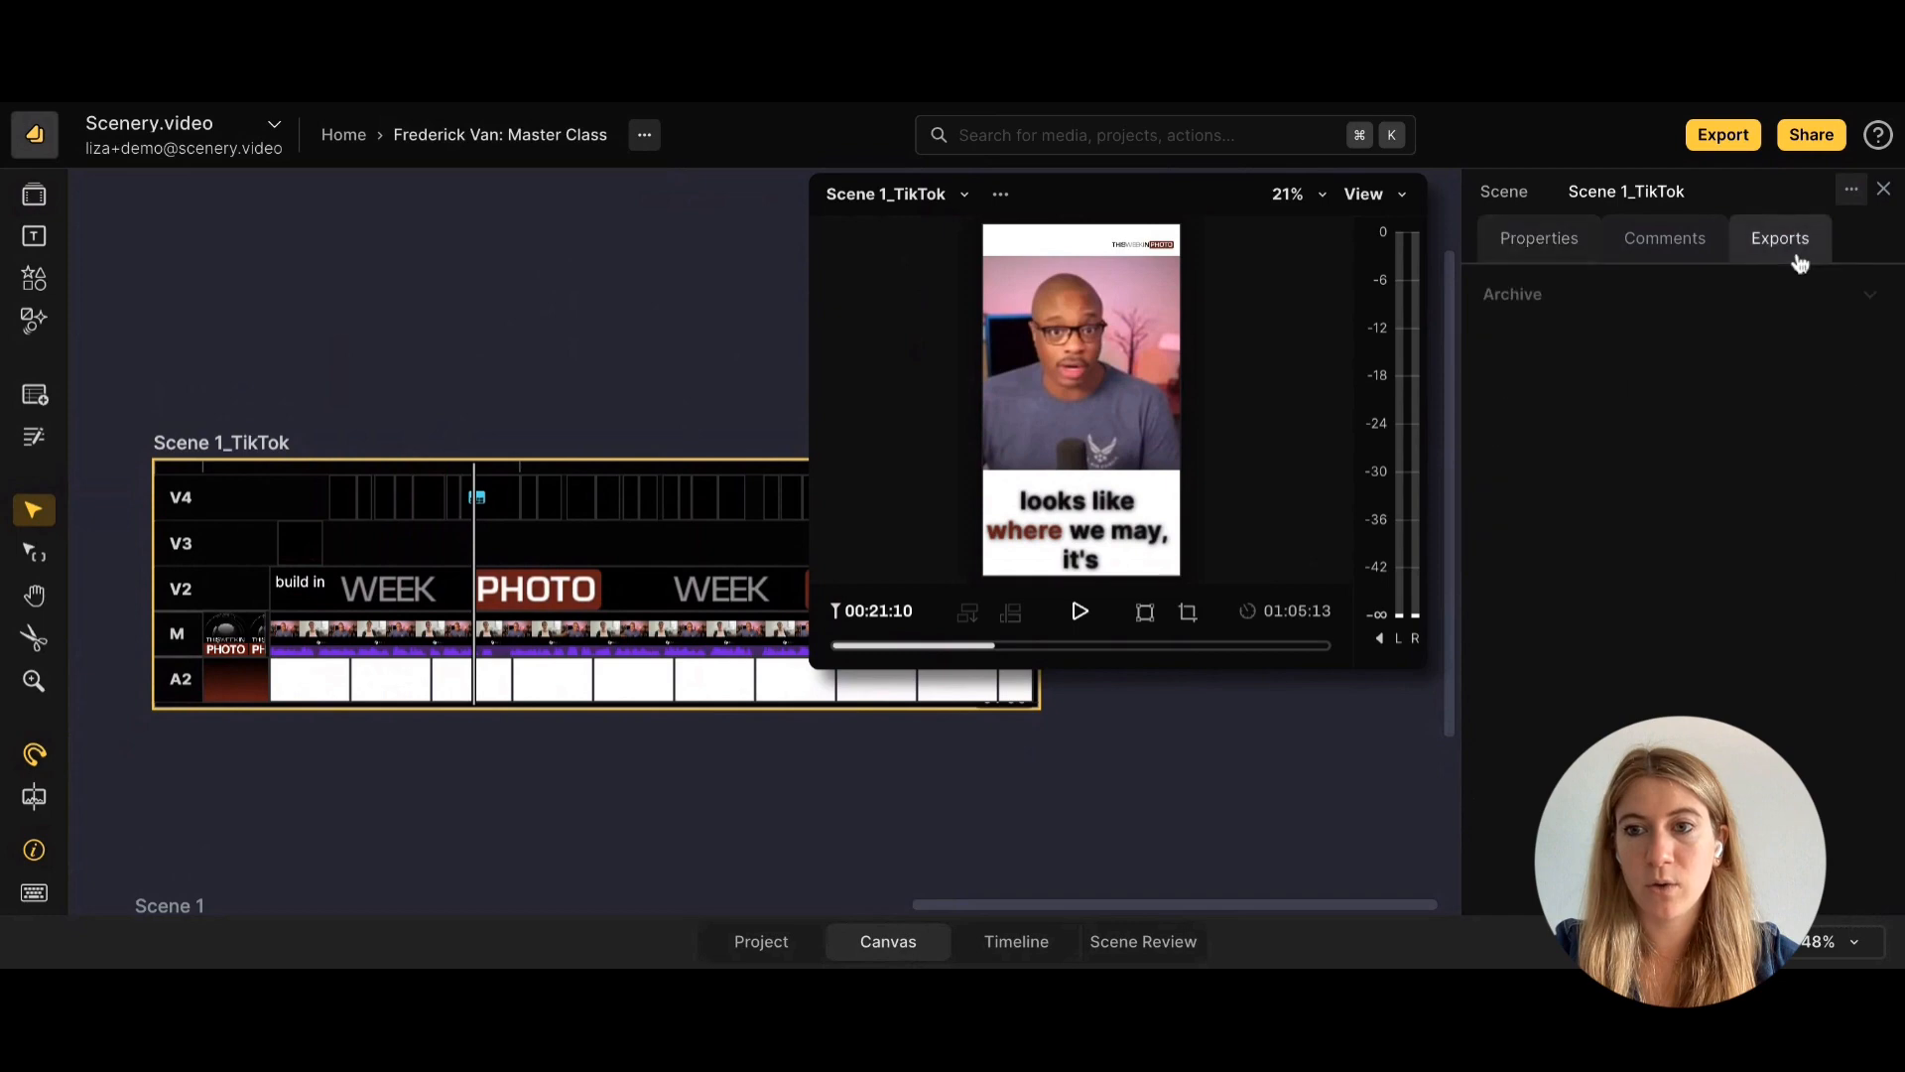
{"action": "left_click", "coordinate": [1723, 135]}
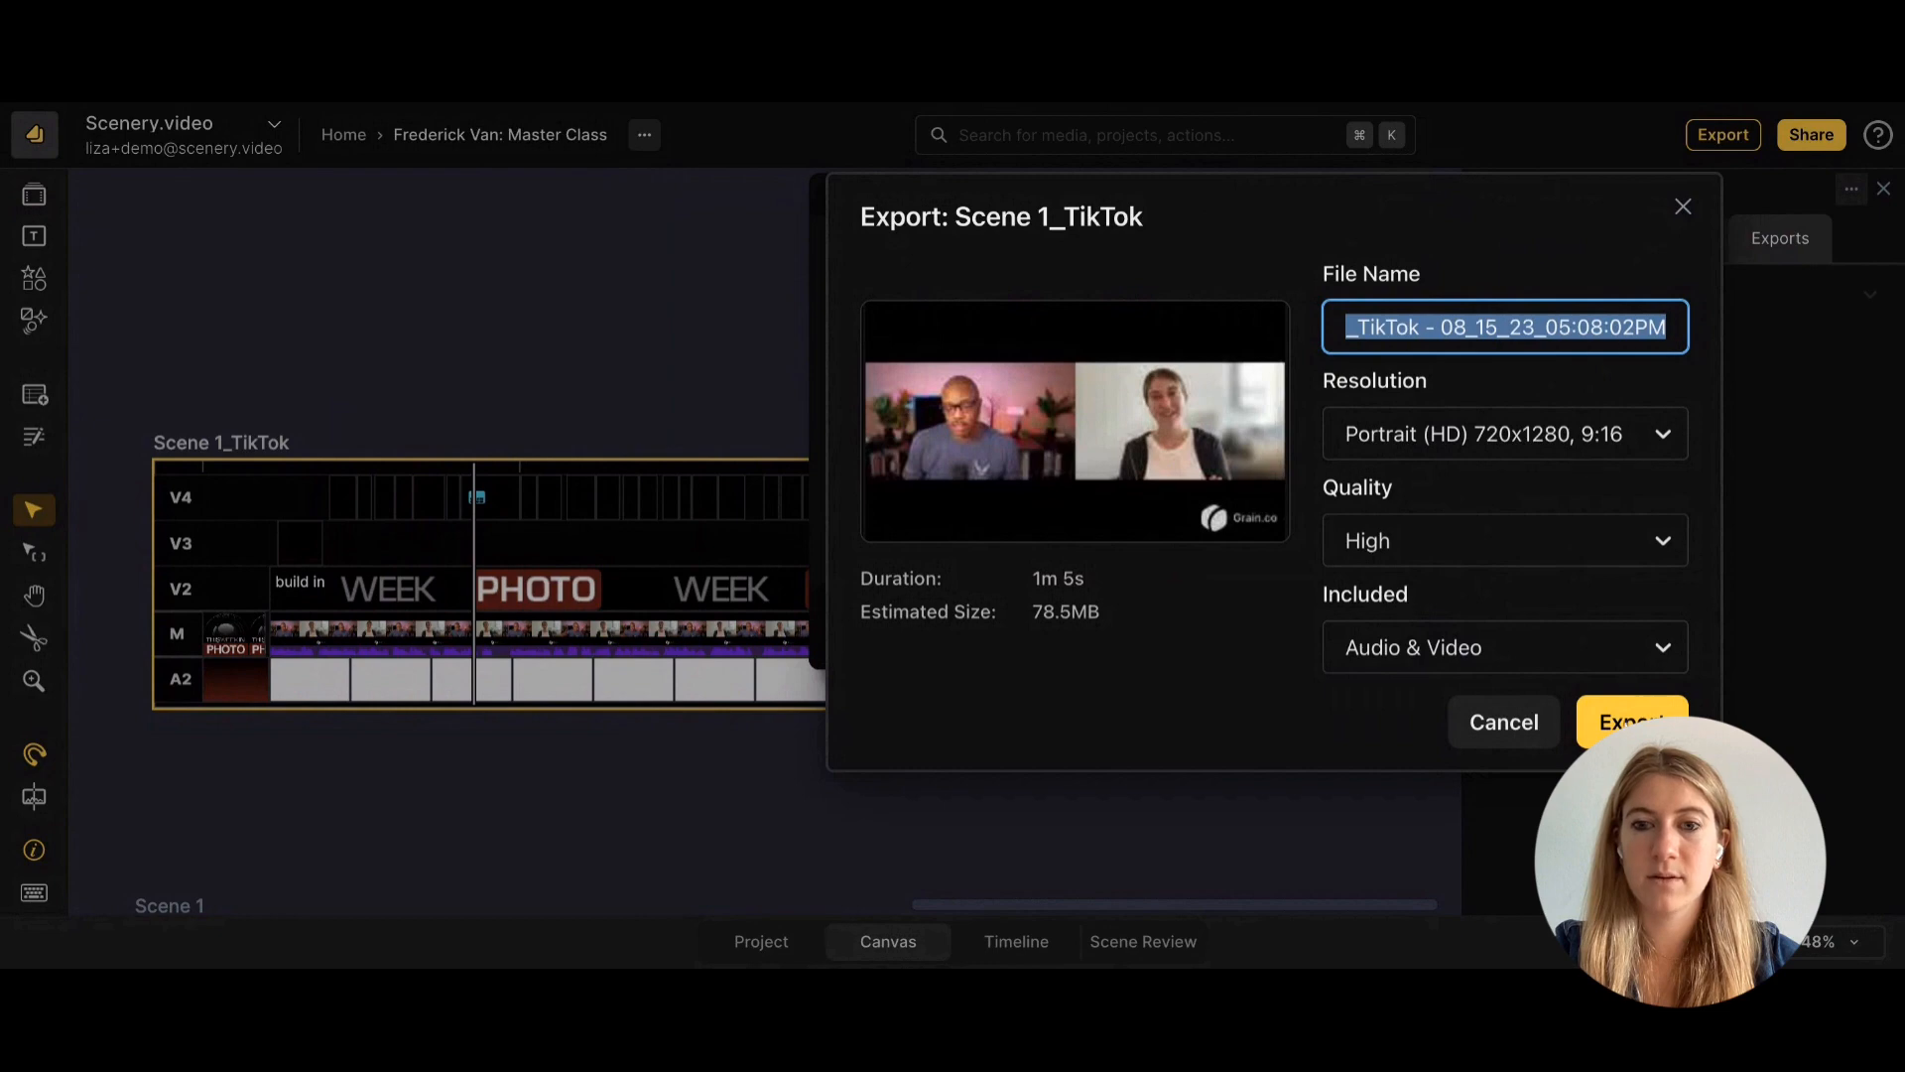
{"action": "left_click", "coordinate": [1617, 721]}
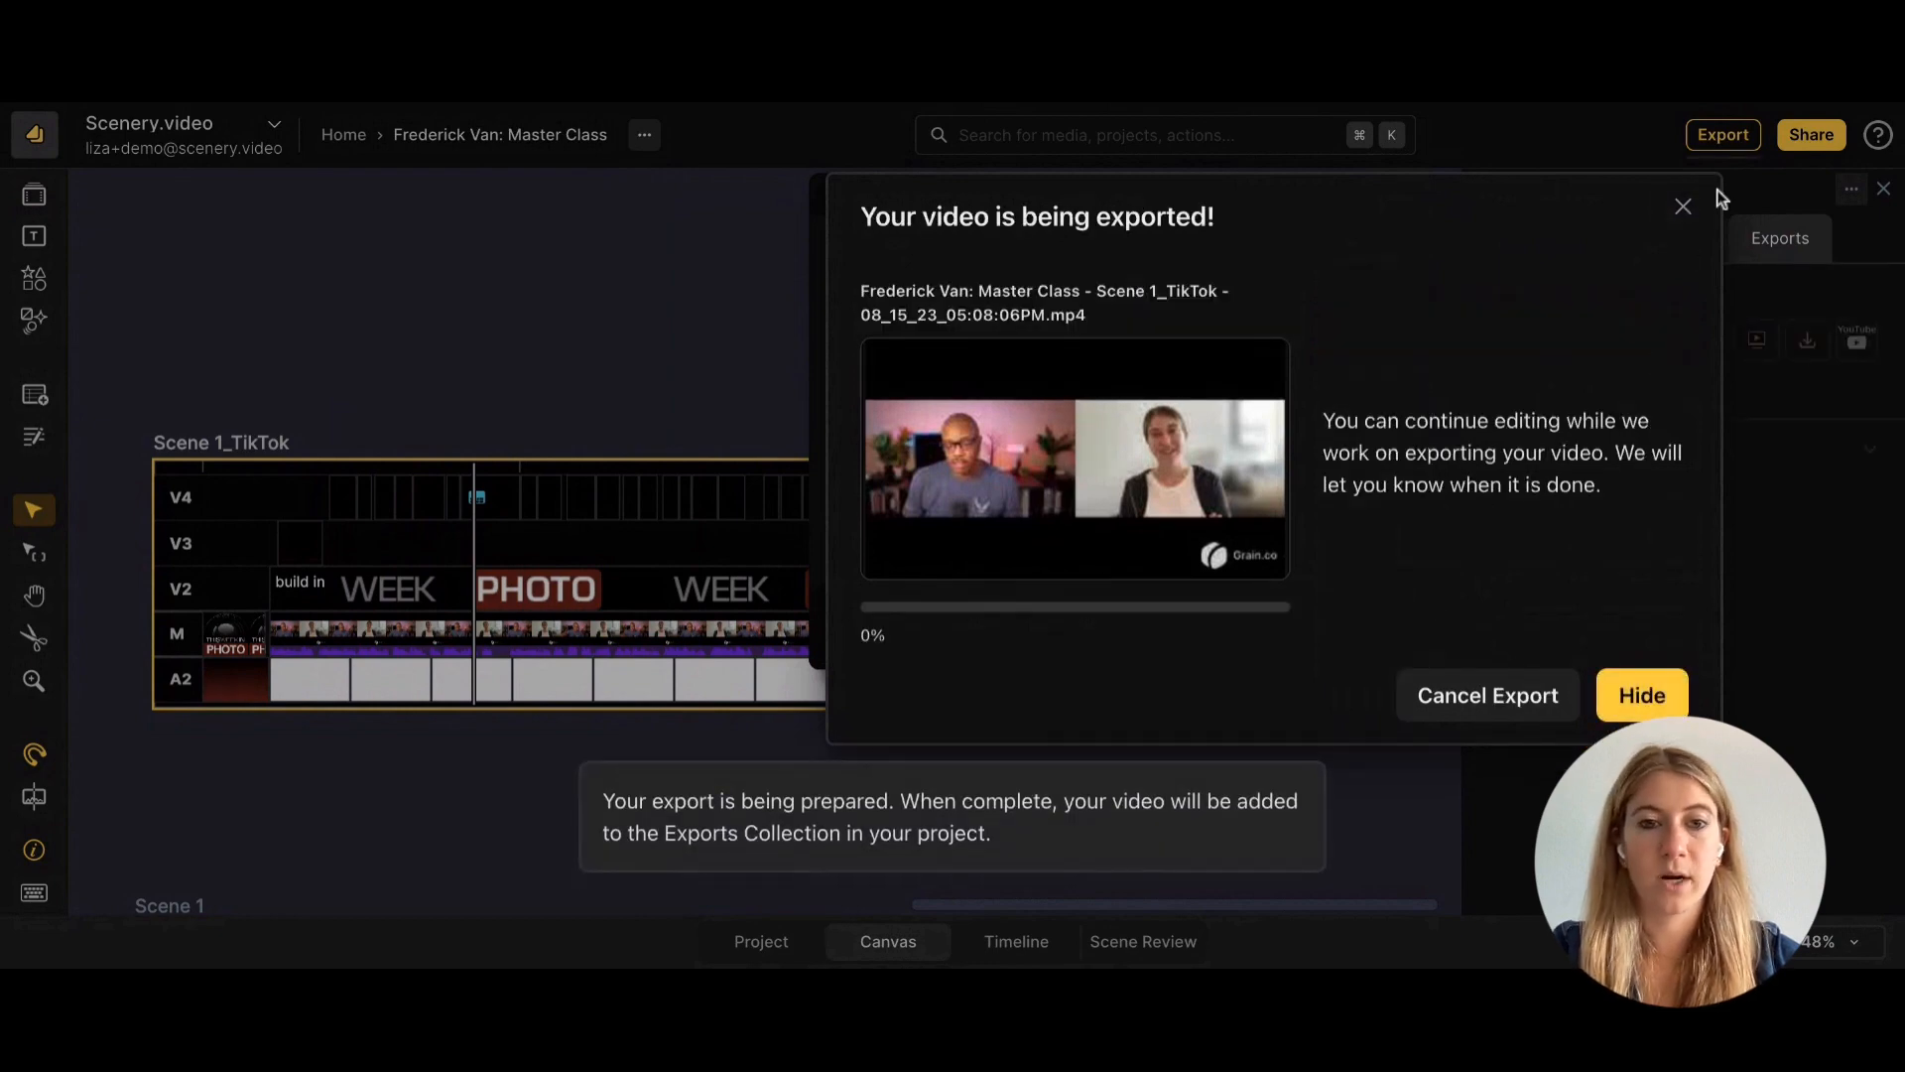
{"action": "left_click", "coordinate": [1684, 206]}
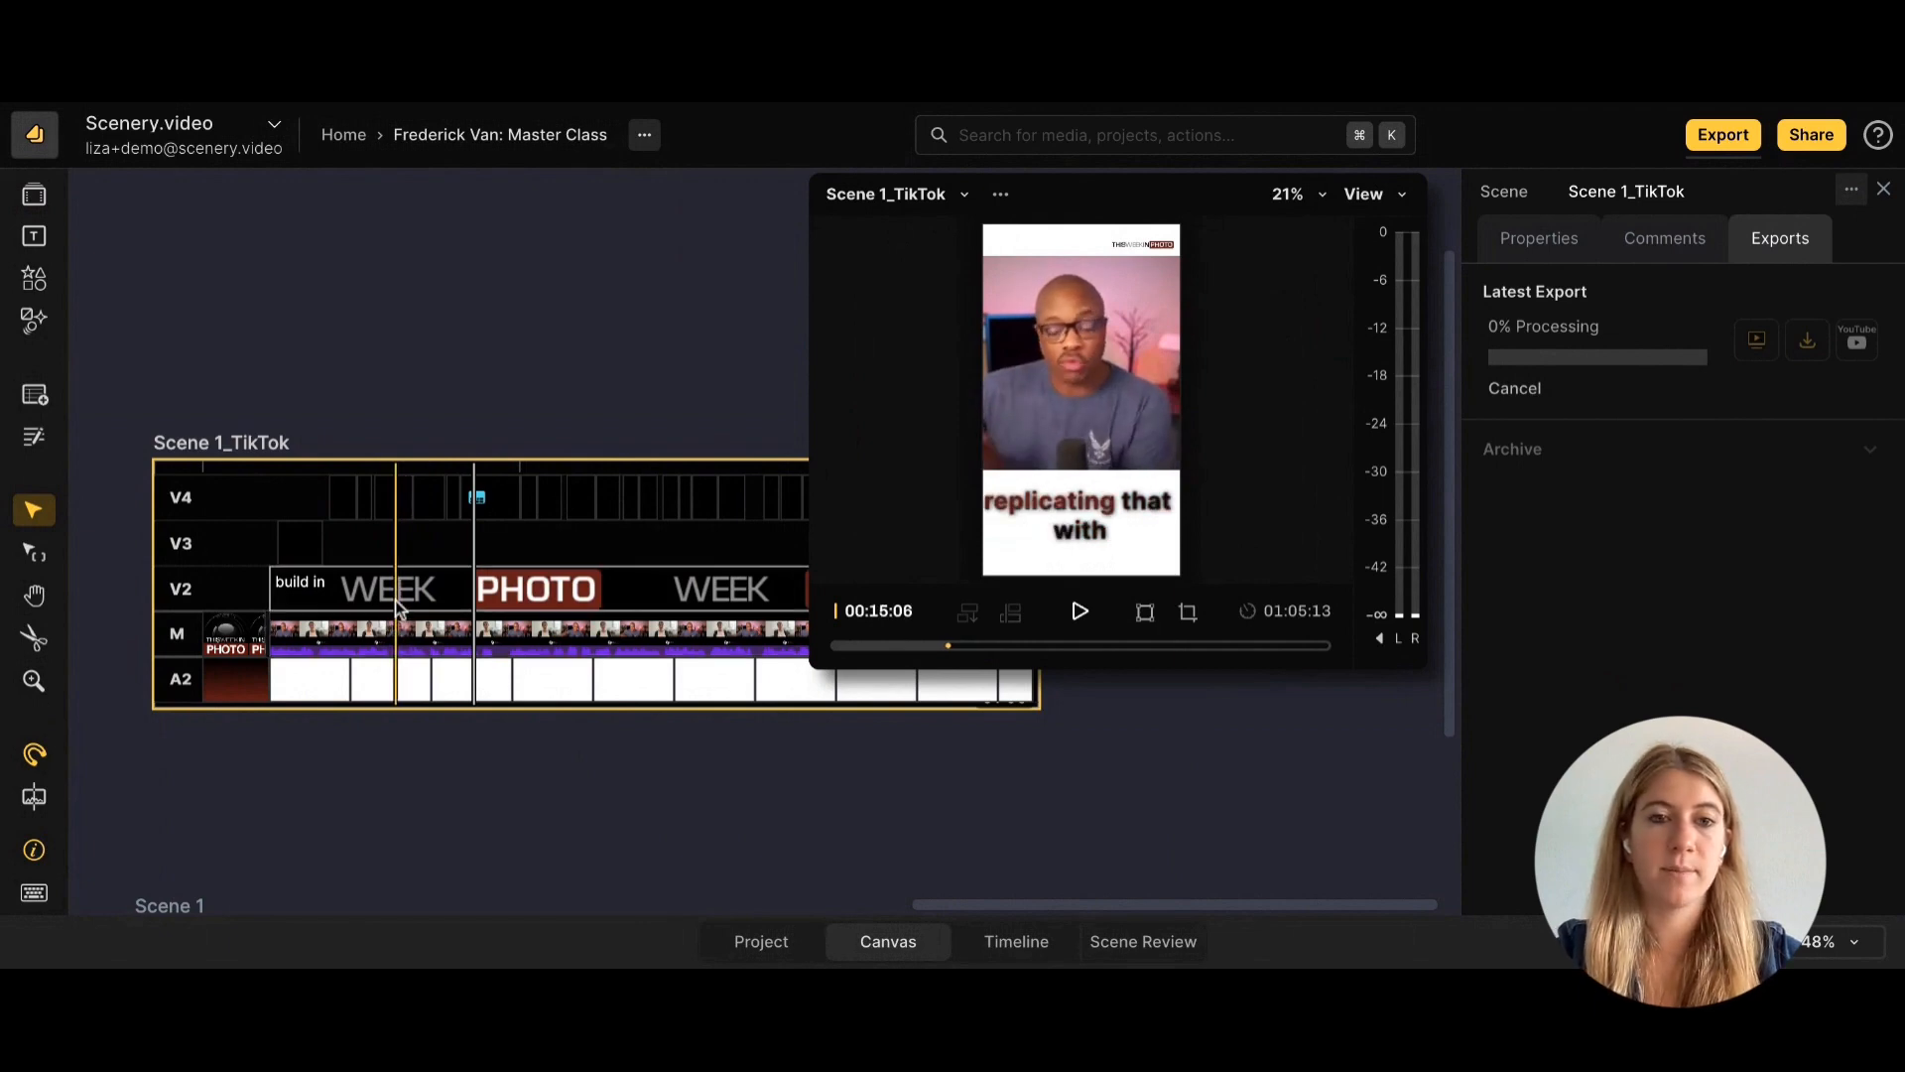
In Scene Review at 00:12:08, set link access to 'Anyone with the link can review' and copy the link.
{"action": "left_click", "coordinate": [1119, 940]}
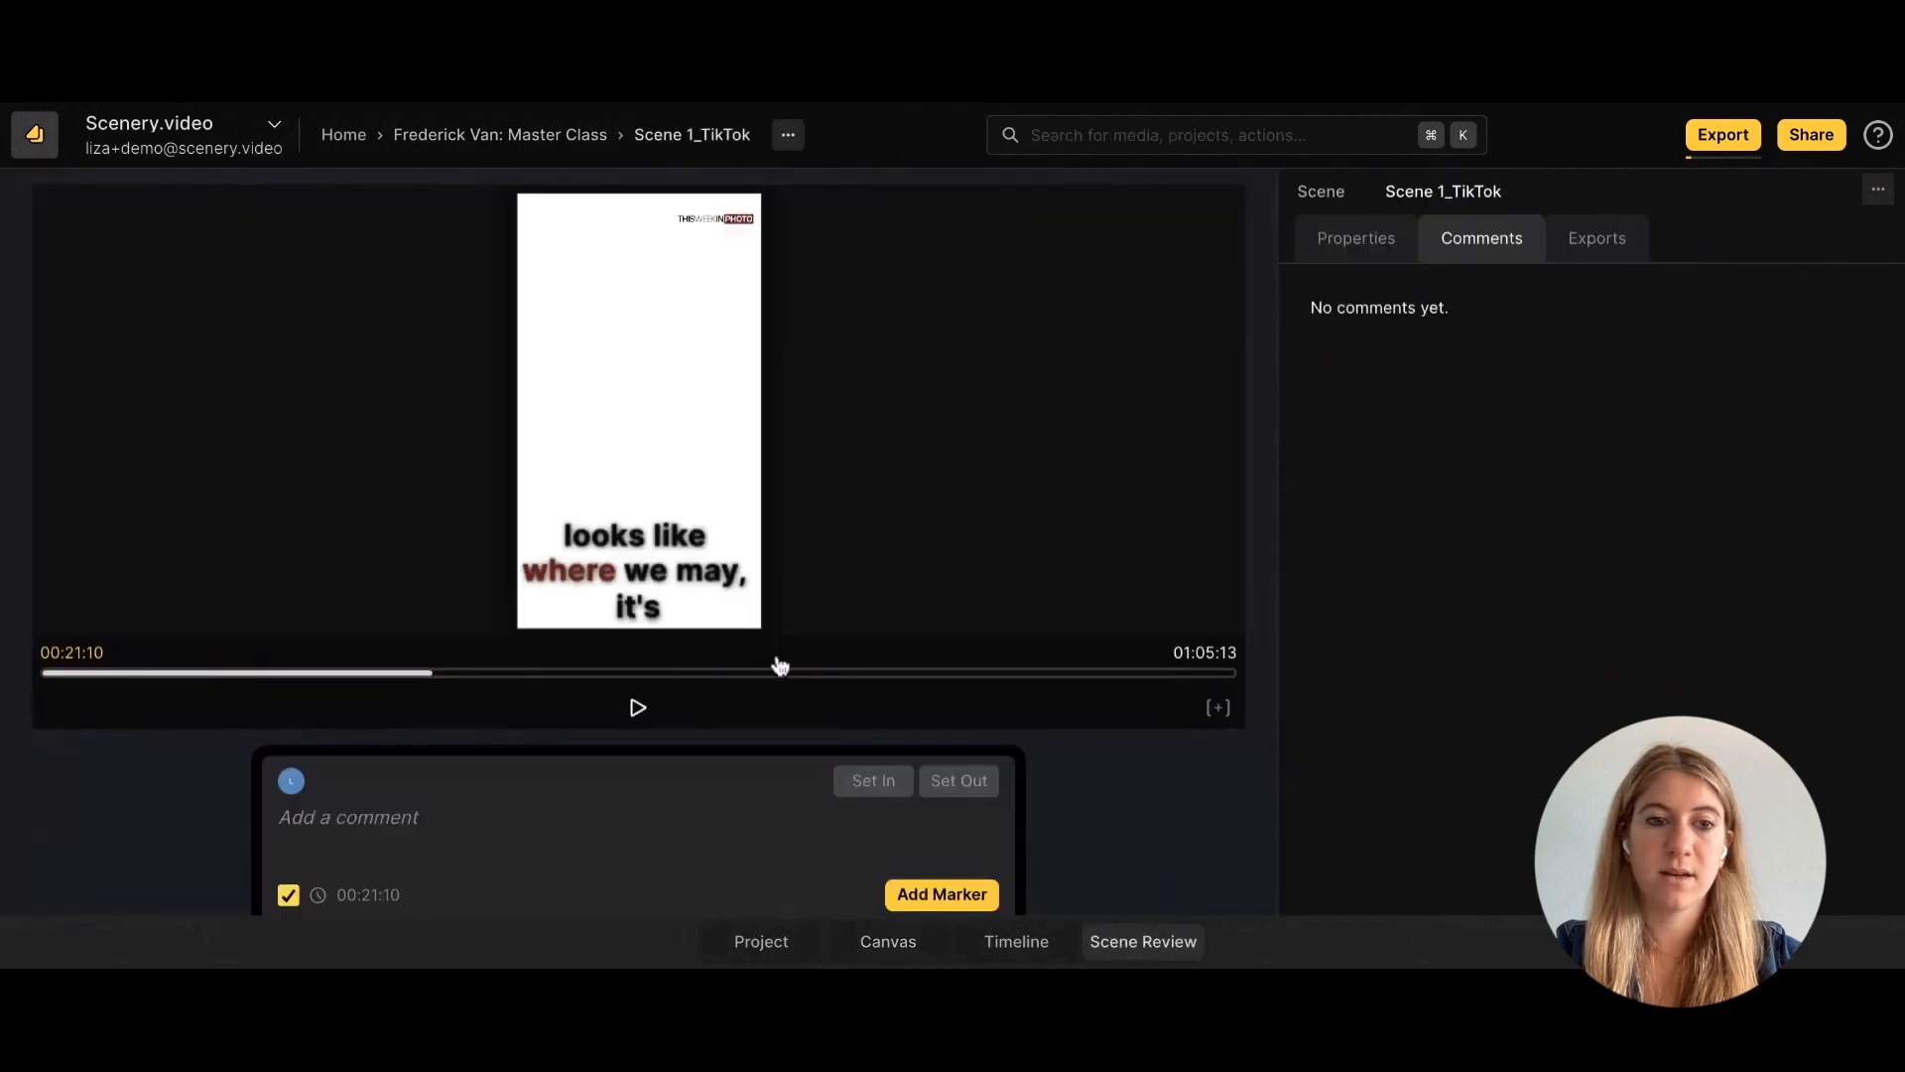
{"action": "left_click_drag", "start_coordinate": [353, 675], "coordinate": [266, 672]}
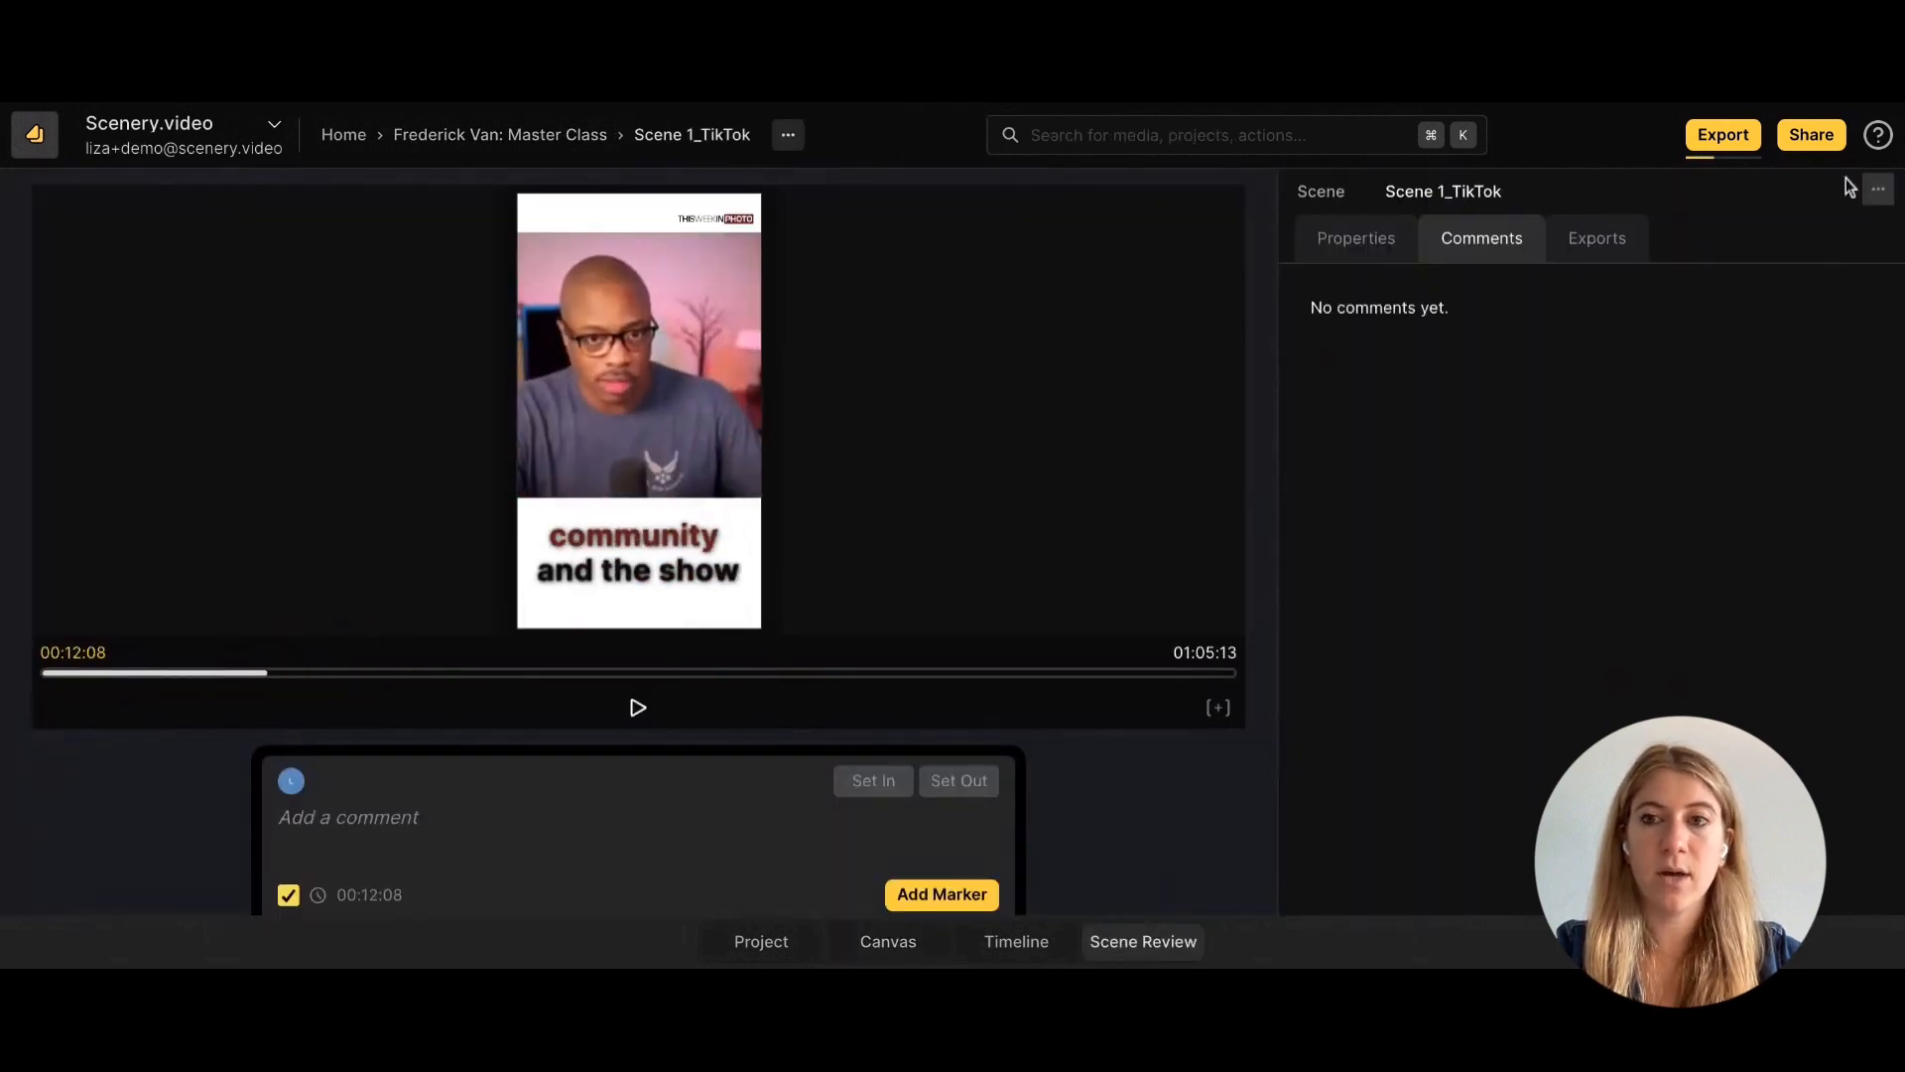
{"action": "left_click", "coordinate": [1831, 149]}
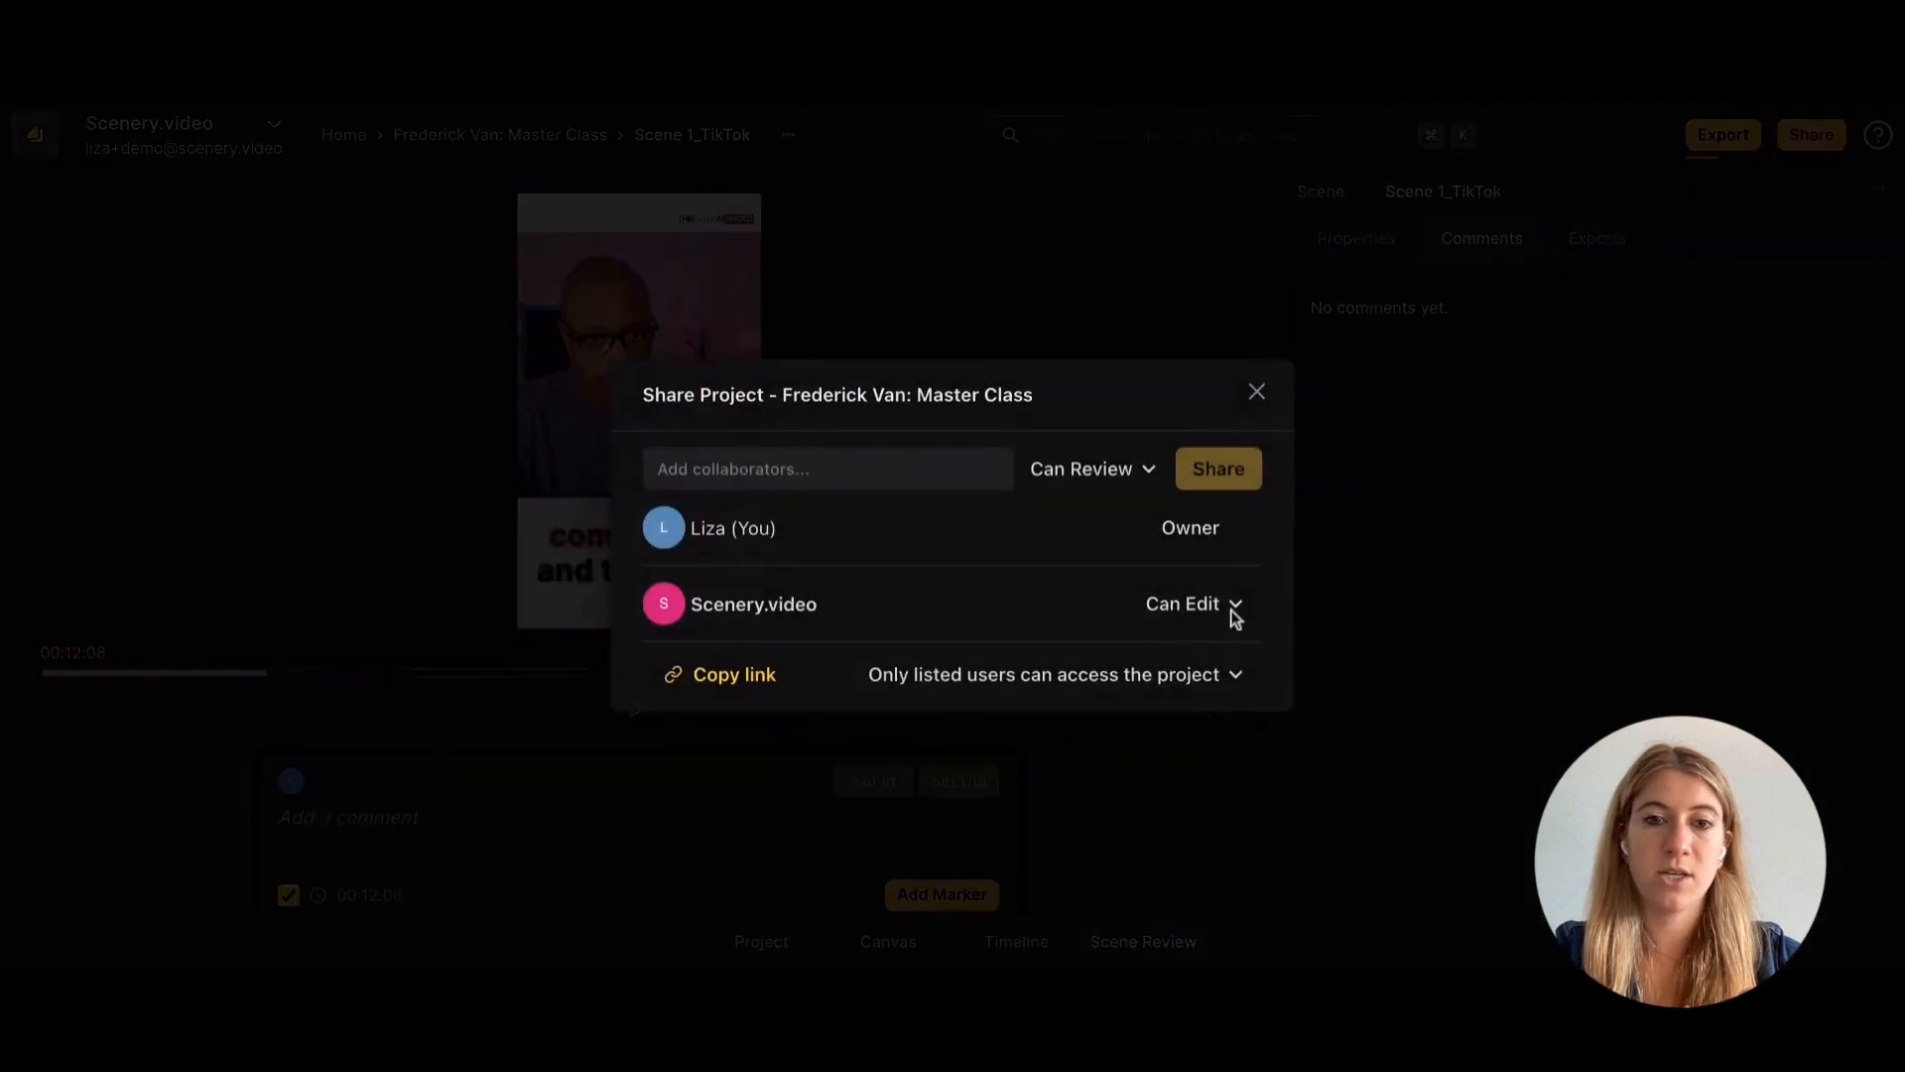
{"action": "left_click", "coordinate": [1066, 685]}
{"action": "left_click", "coordinate": [1051, 714]}
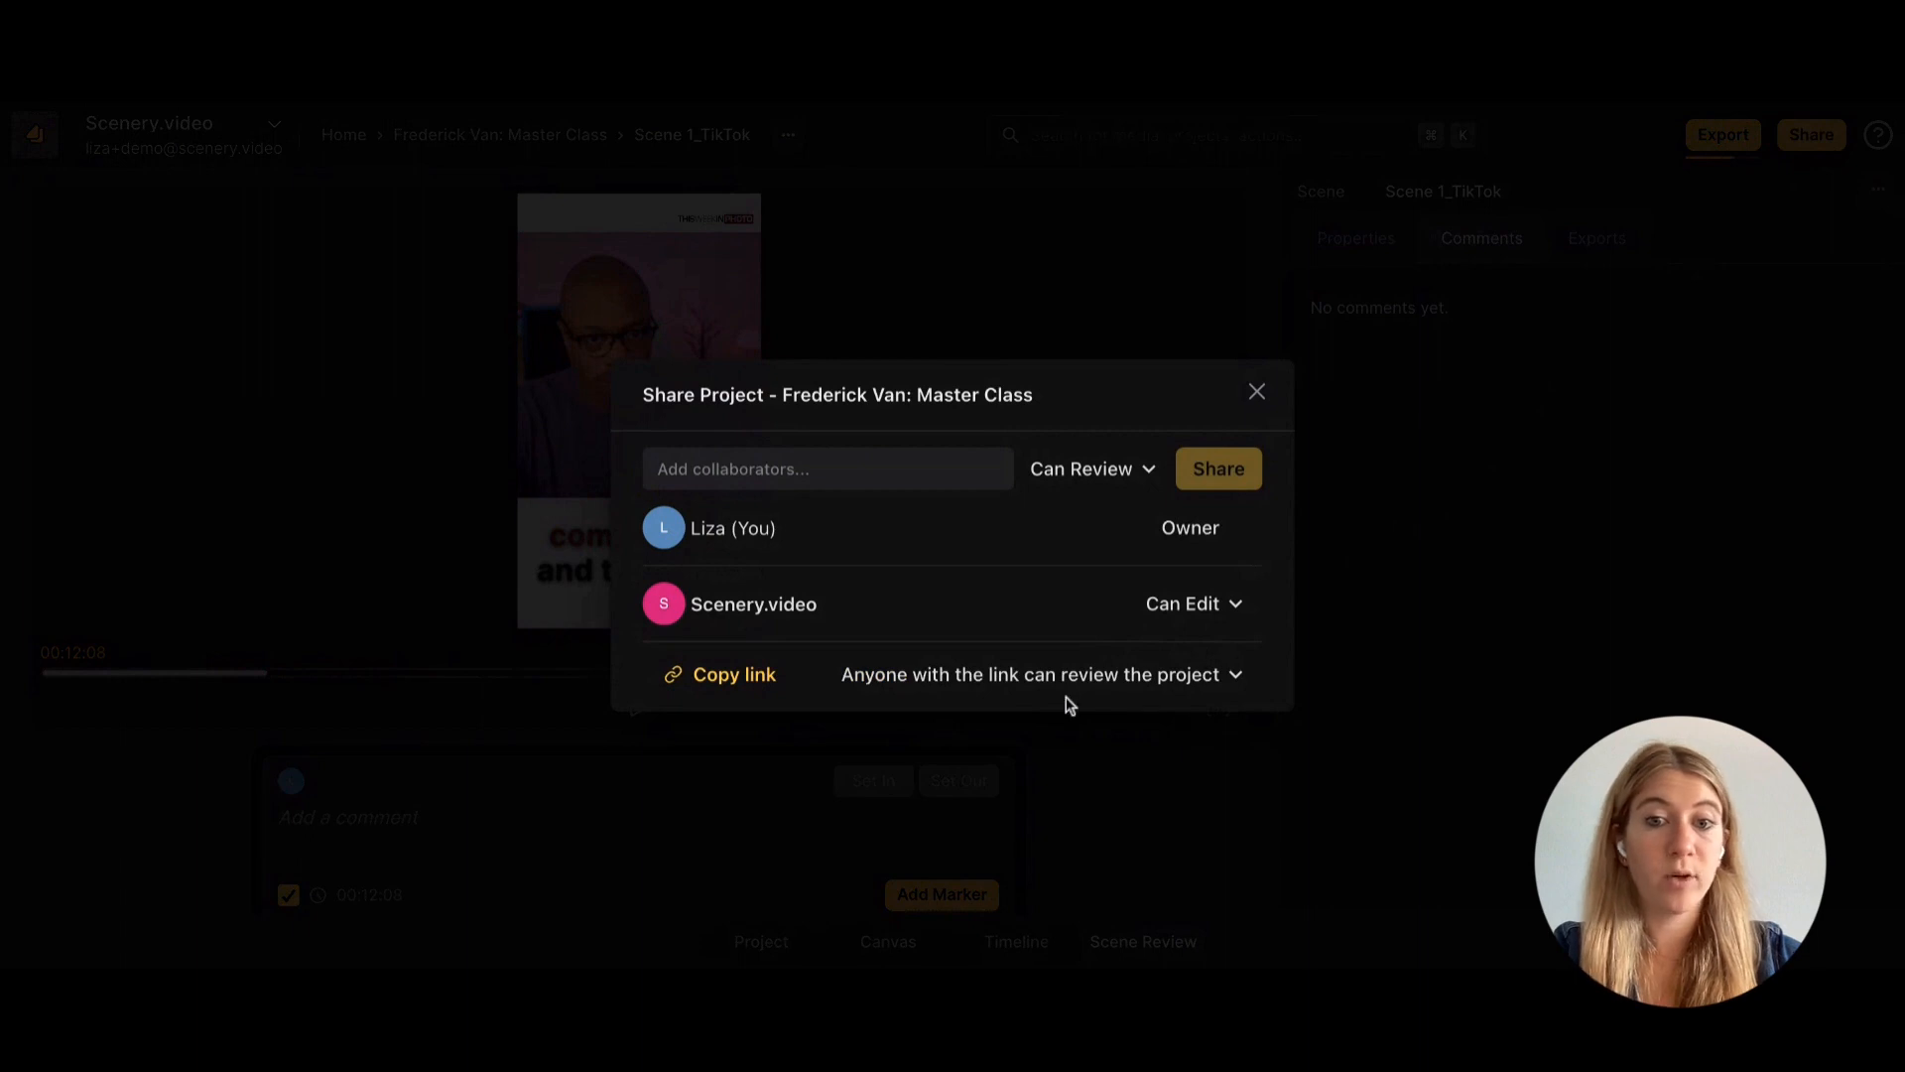
{"action": "left_click", "coordinate": [752, 679]}
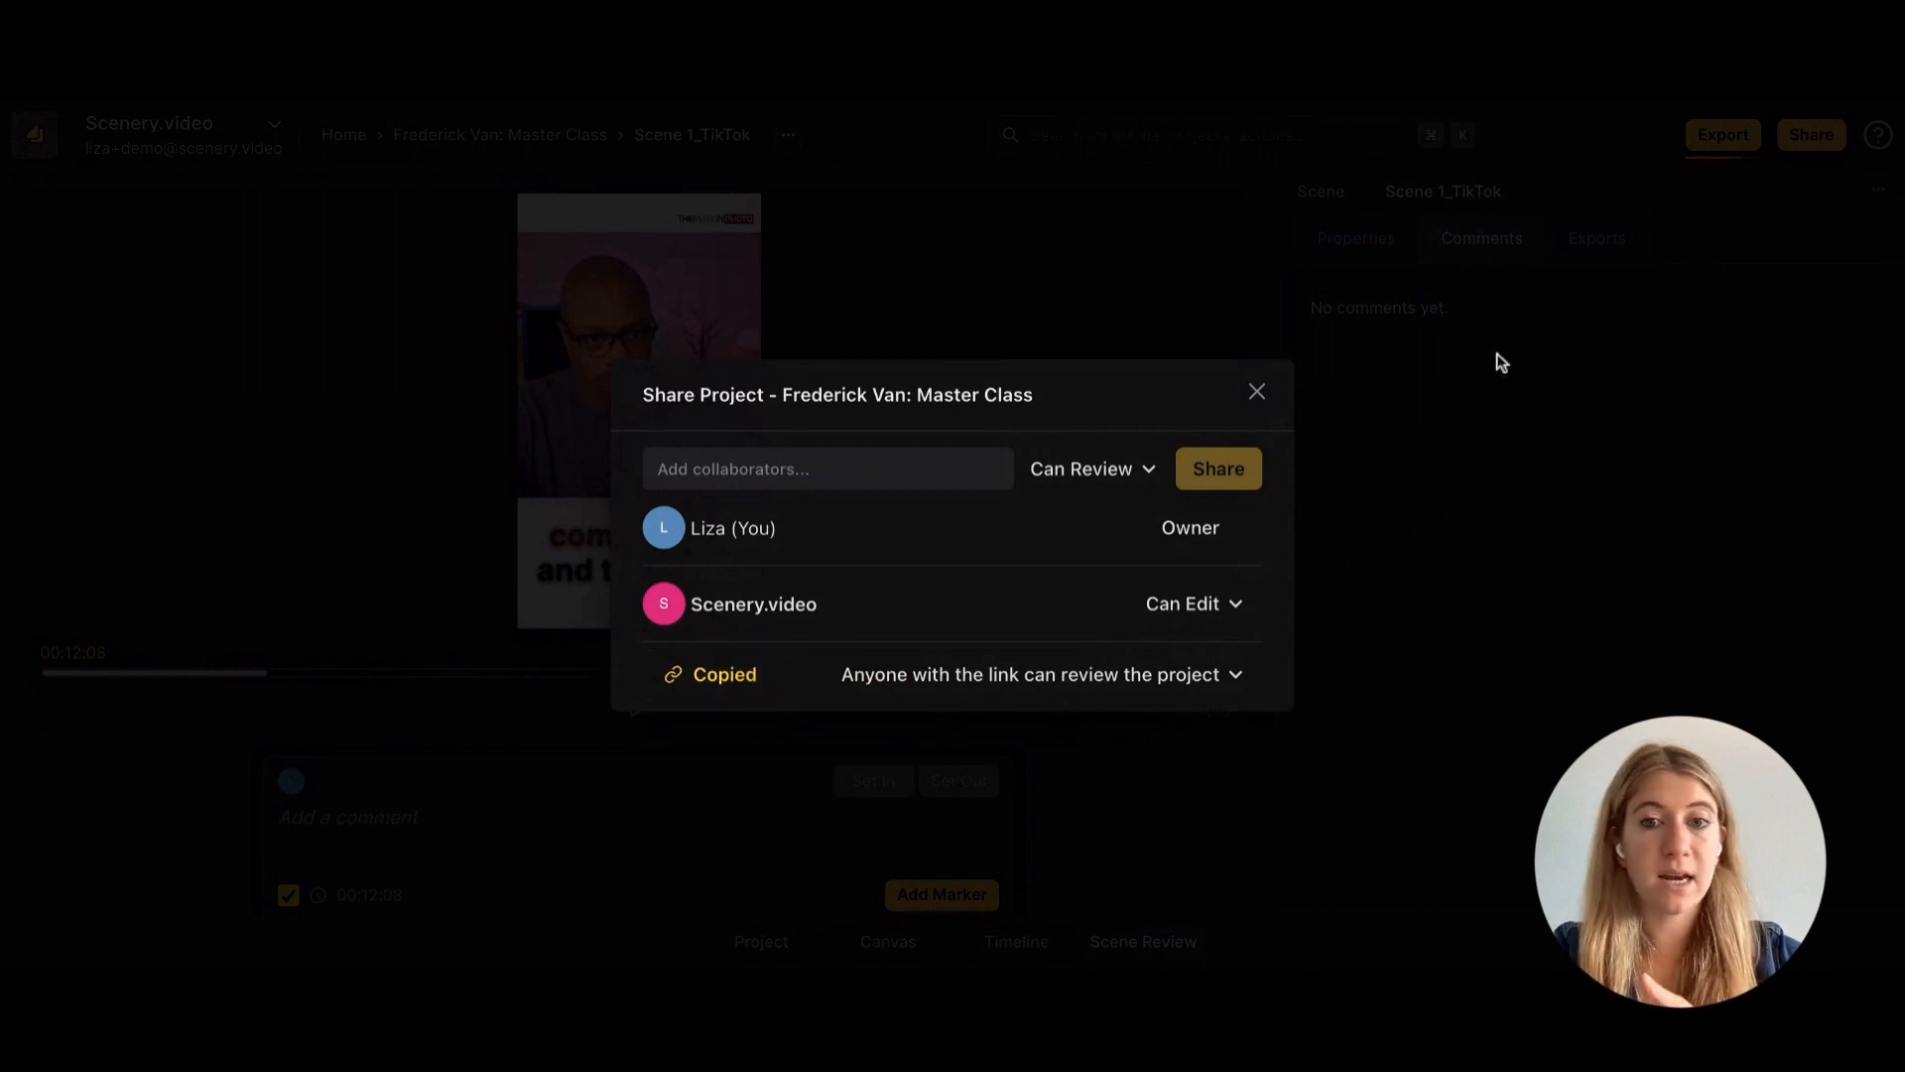
{"action": "left_click", "coordinate": [1257, 393]}
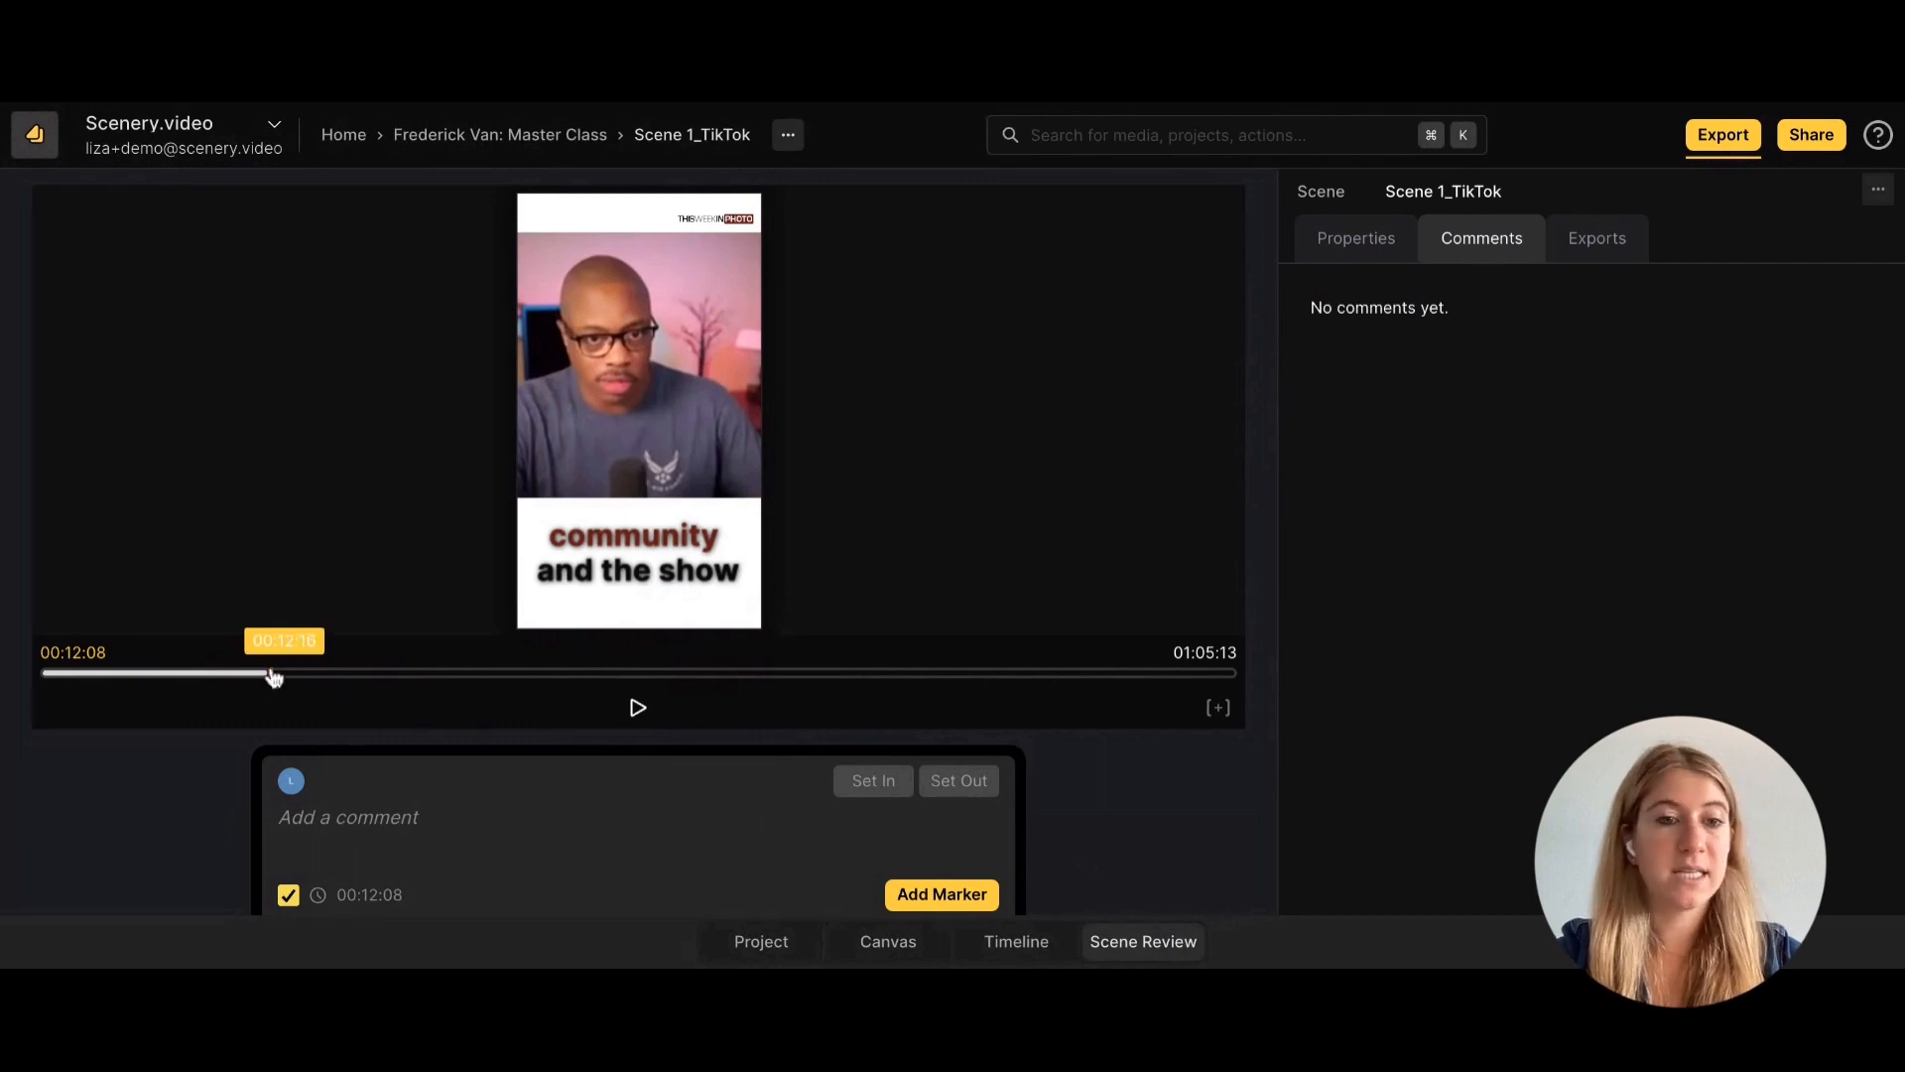
Mark the 00:12:08–00:19:07 range and post the comment 'change this highlighted color to gray'.
{"action": "key", "text": "i"}
{"action": "left_click", "coordinate": [395, 682]}
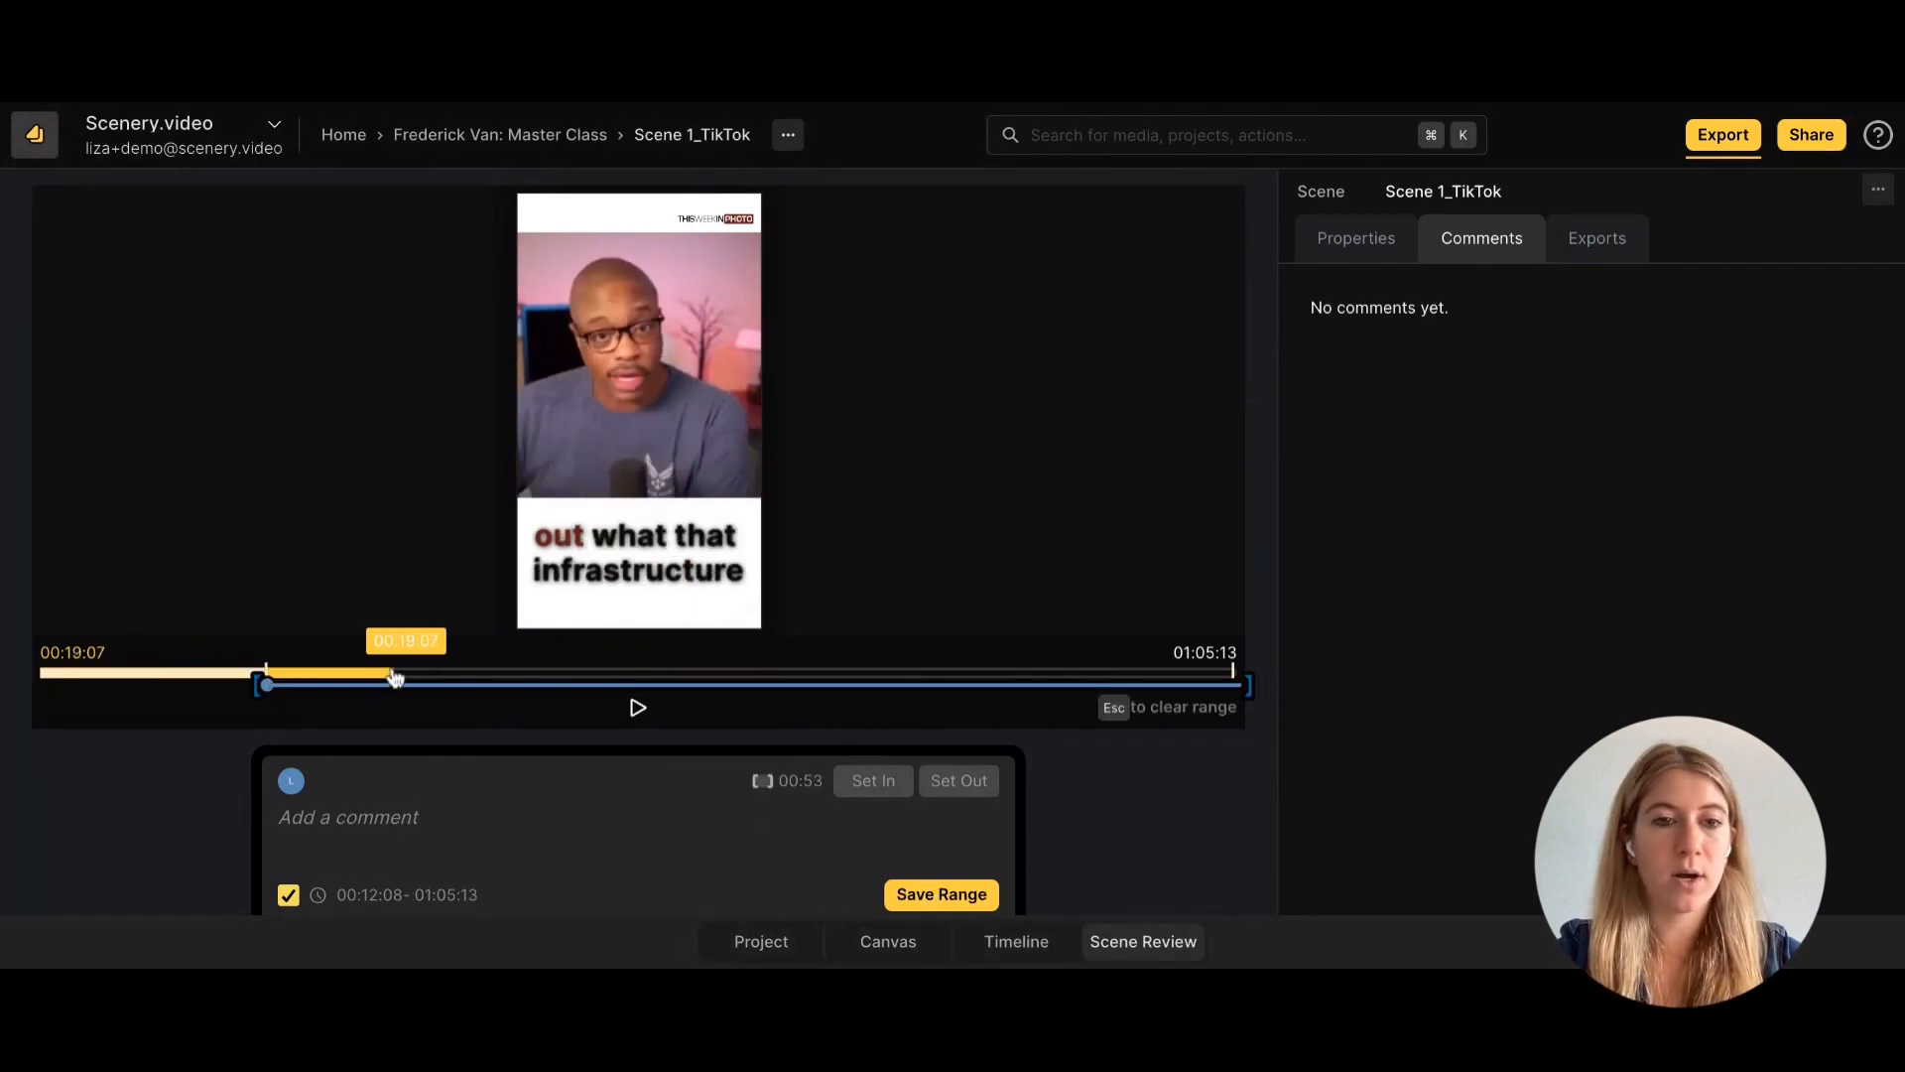
{"action": "type", "text": "o"}
{"action": "type", "text": "chan"}
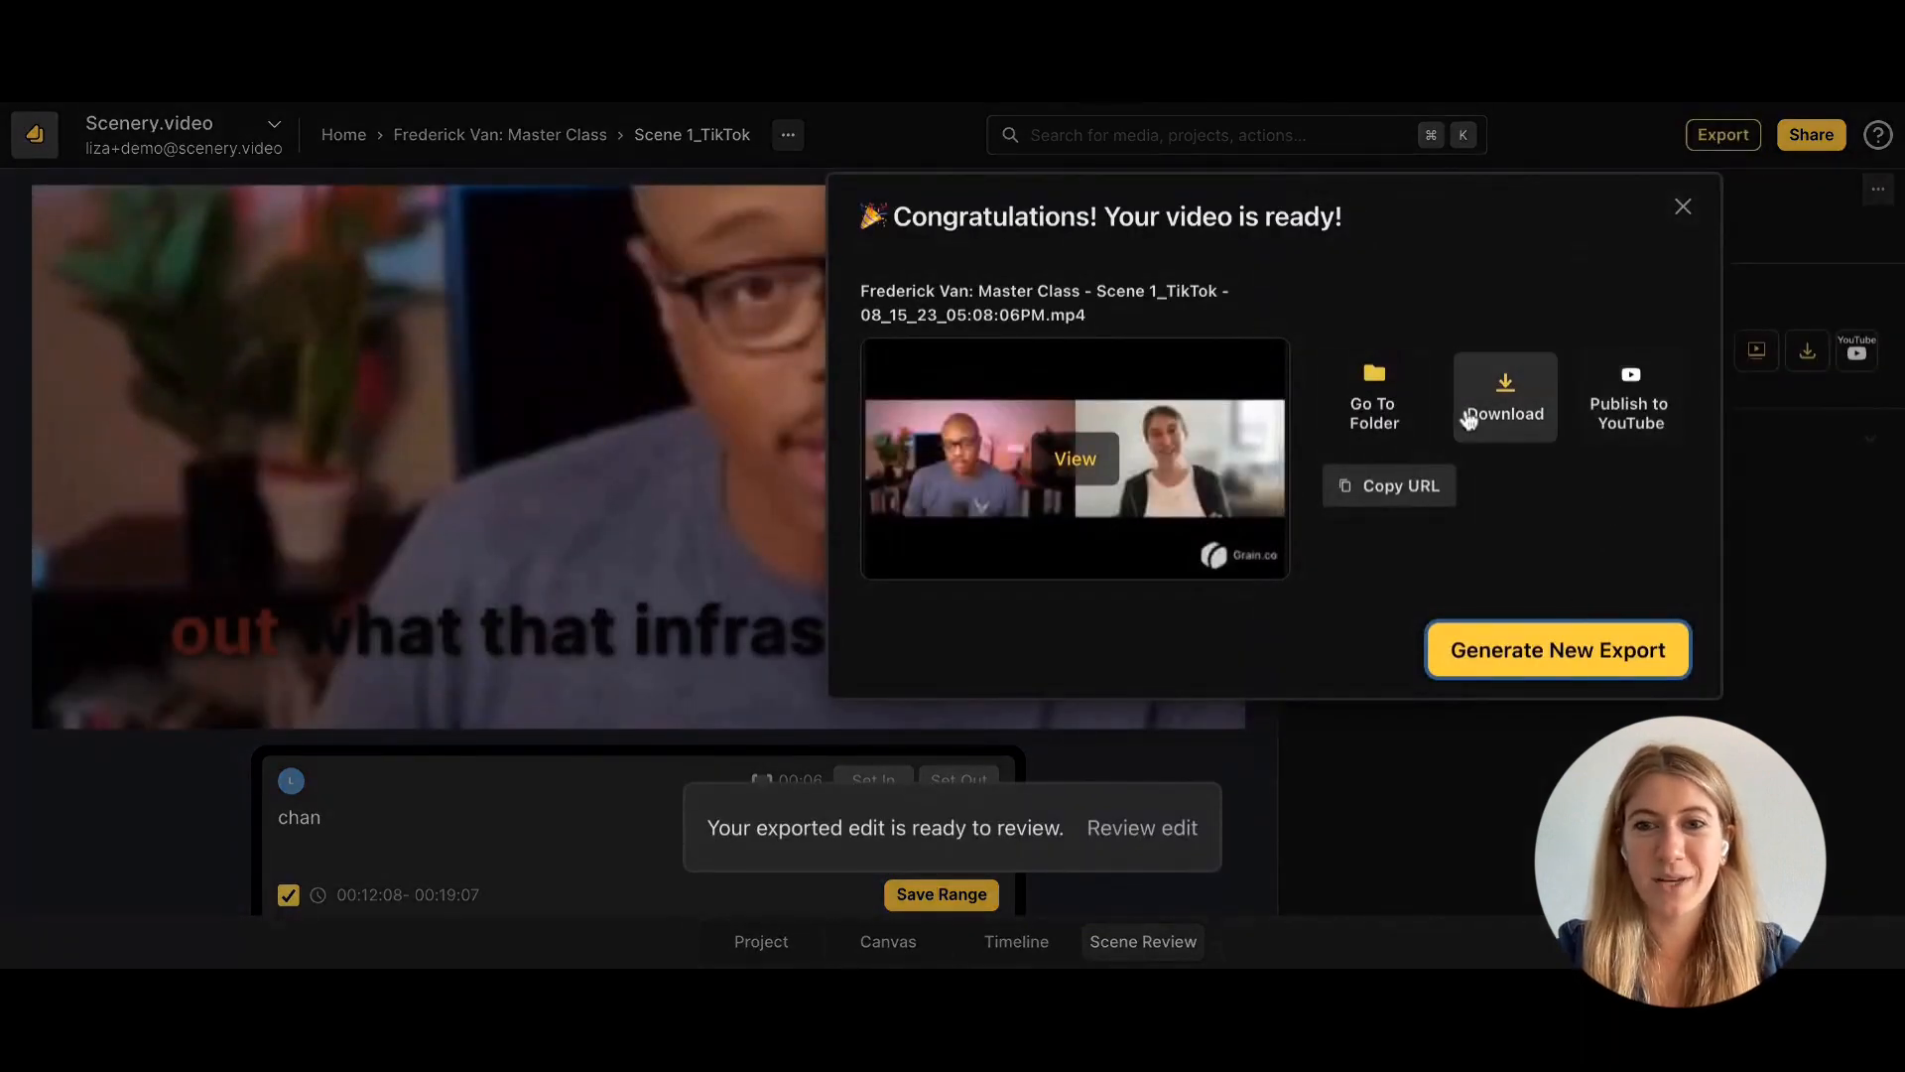
{"action": "left_click", "coordinate": [1684, 206]}
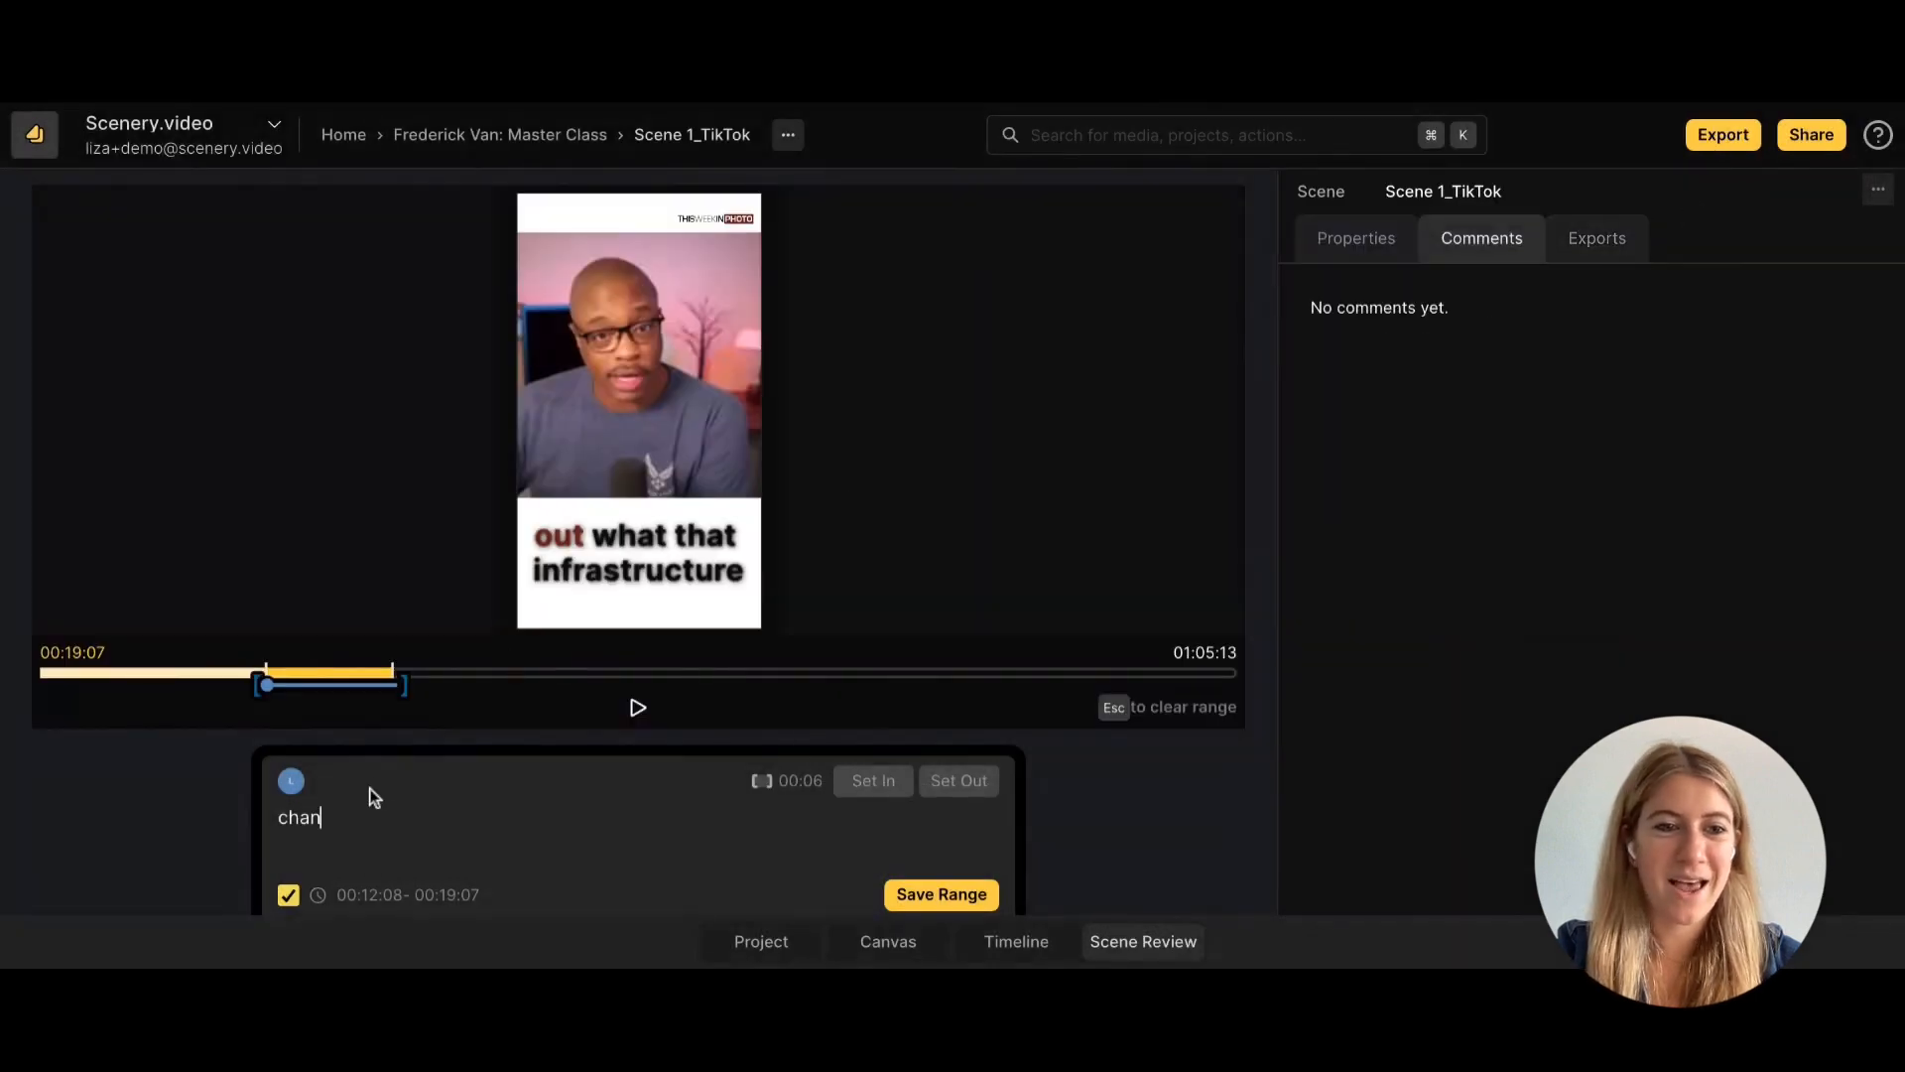
{"action": "type", "text": "ge "}
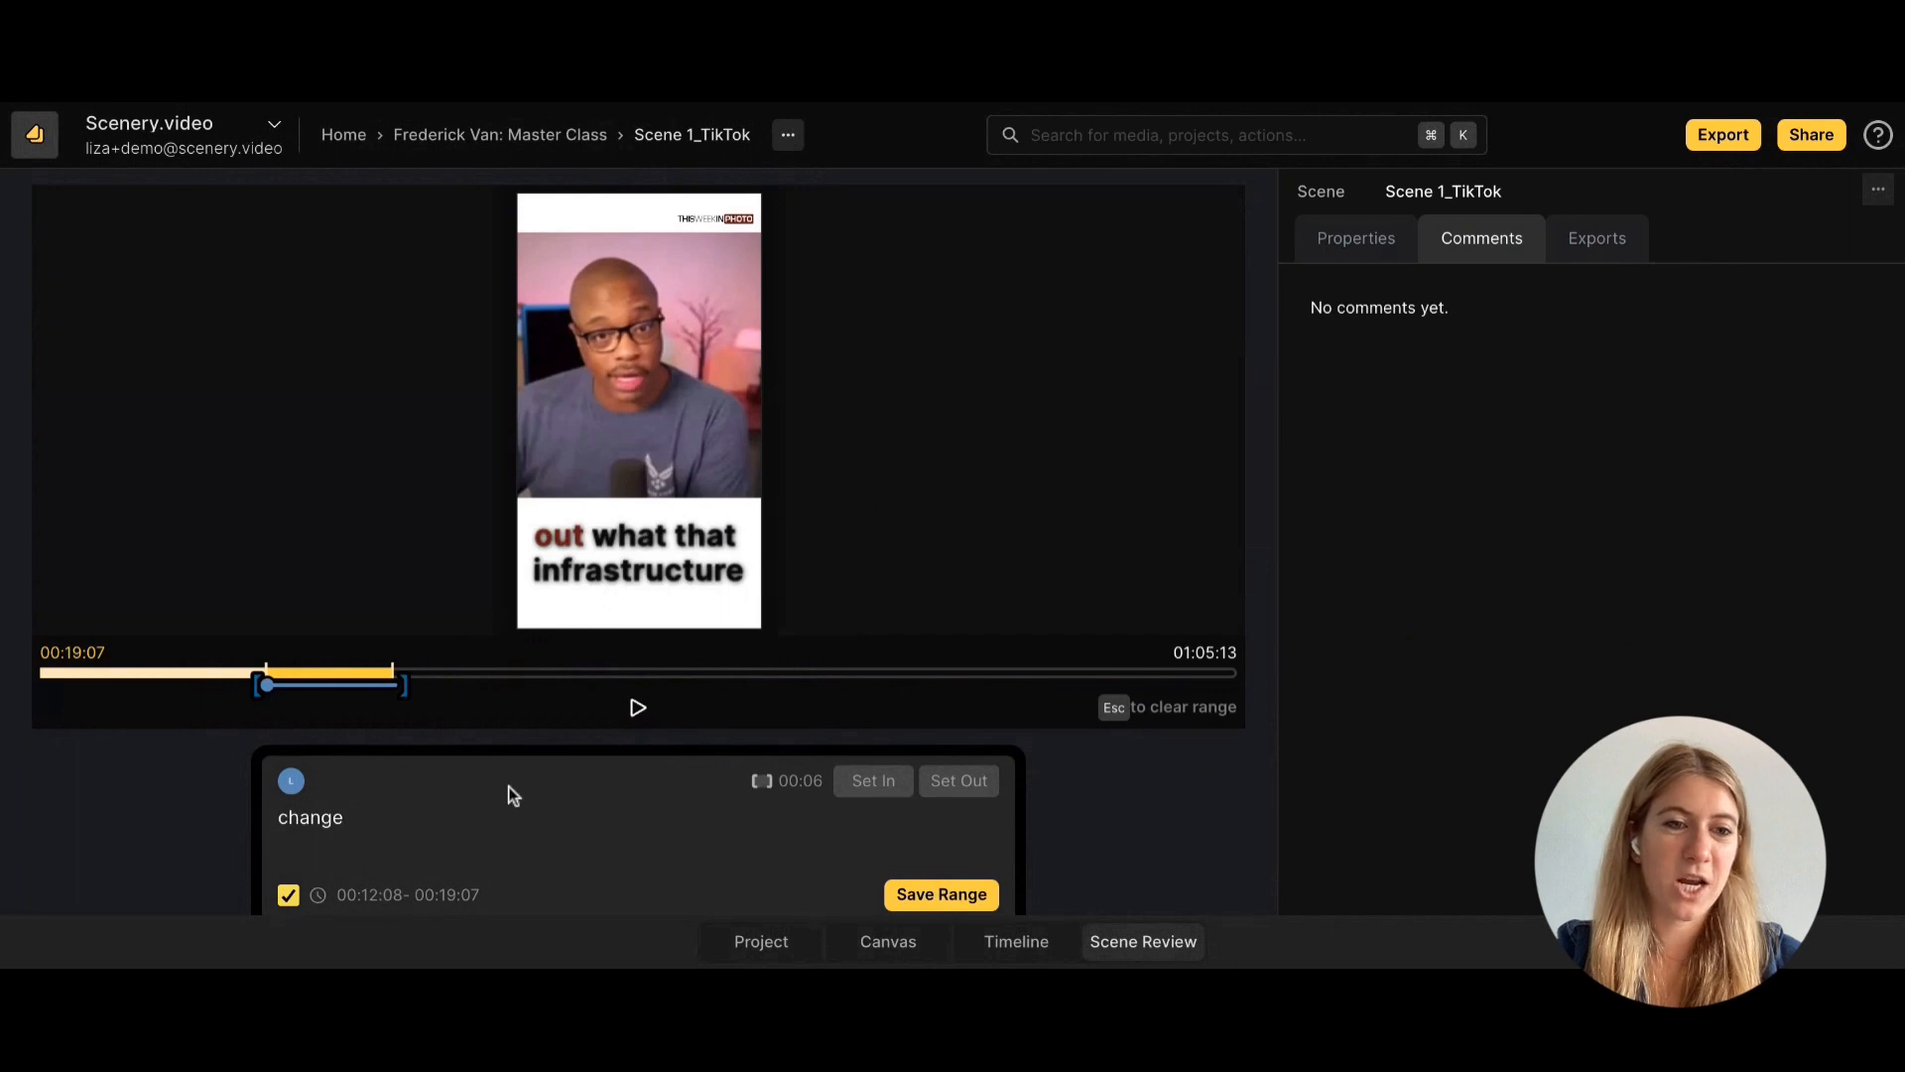
{"action": "type", "text": "this "}
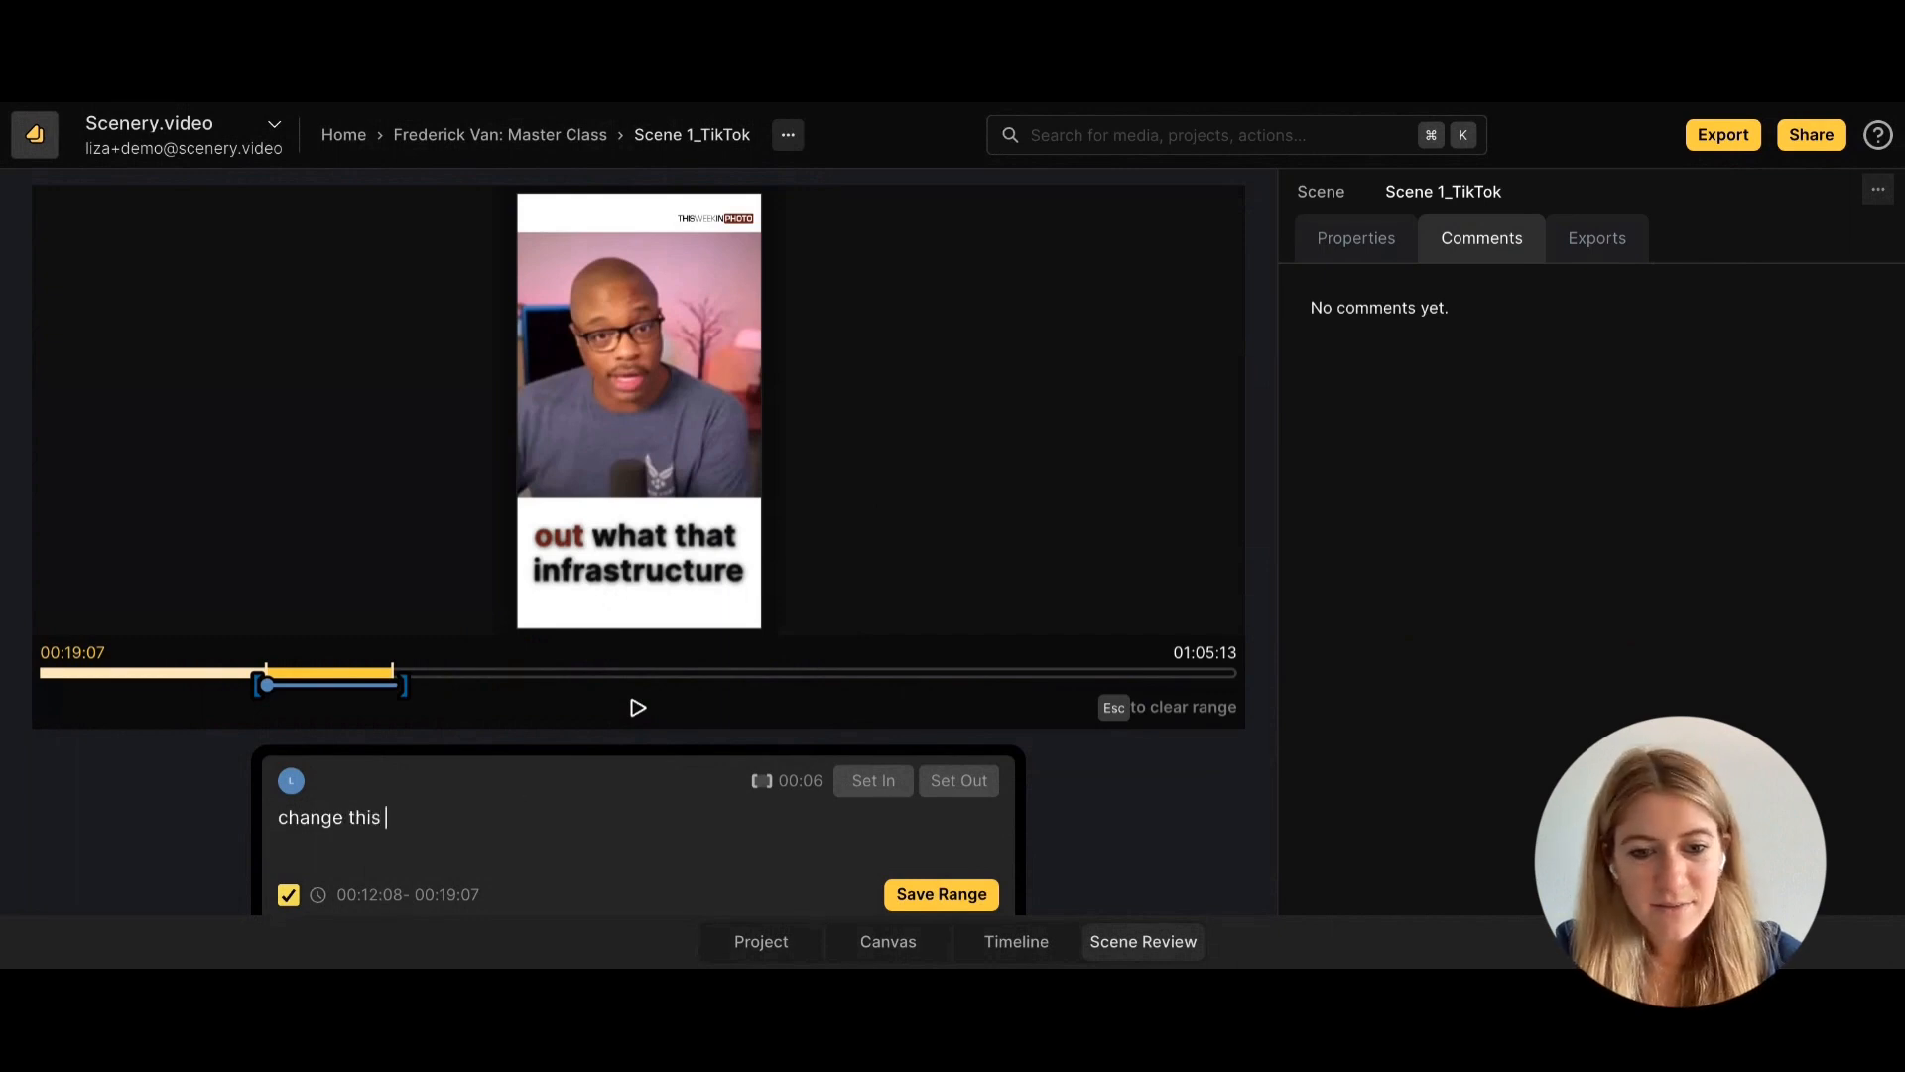
{"action": "type", "text": "highlight"}
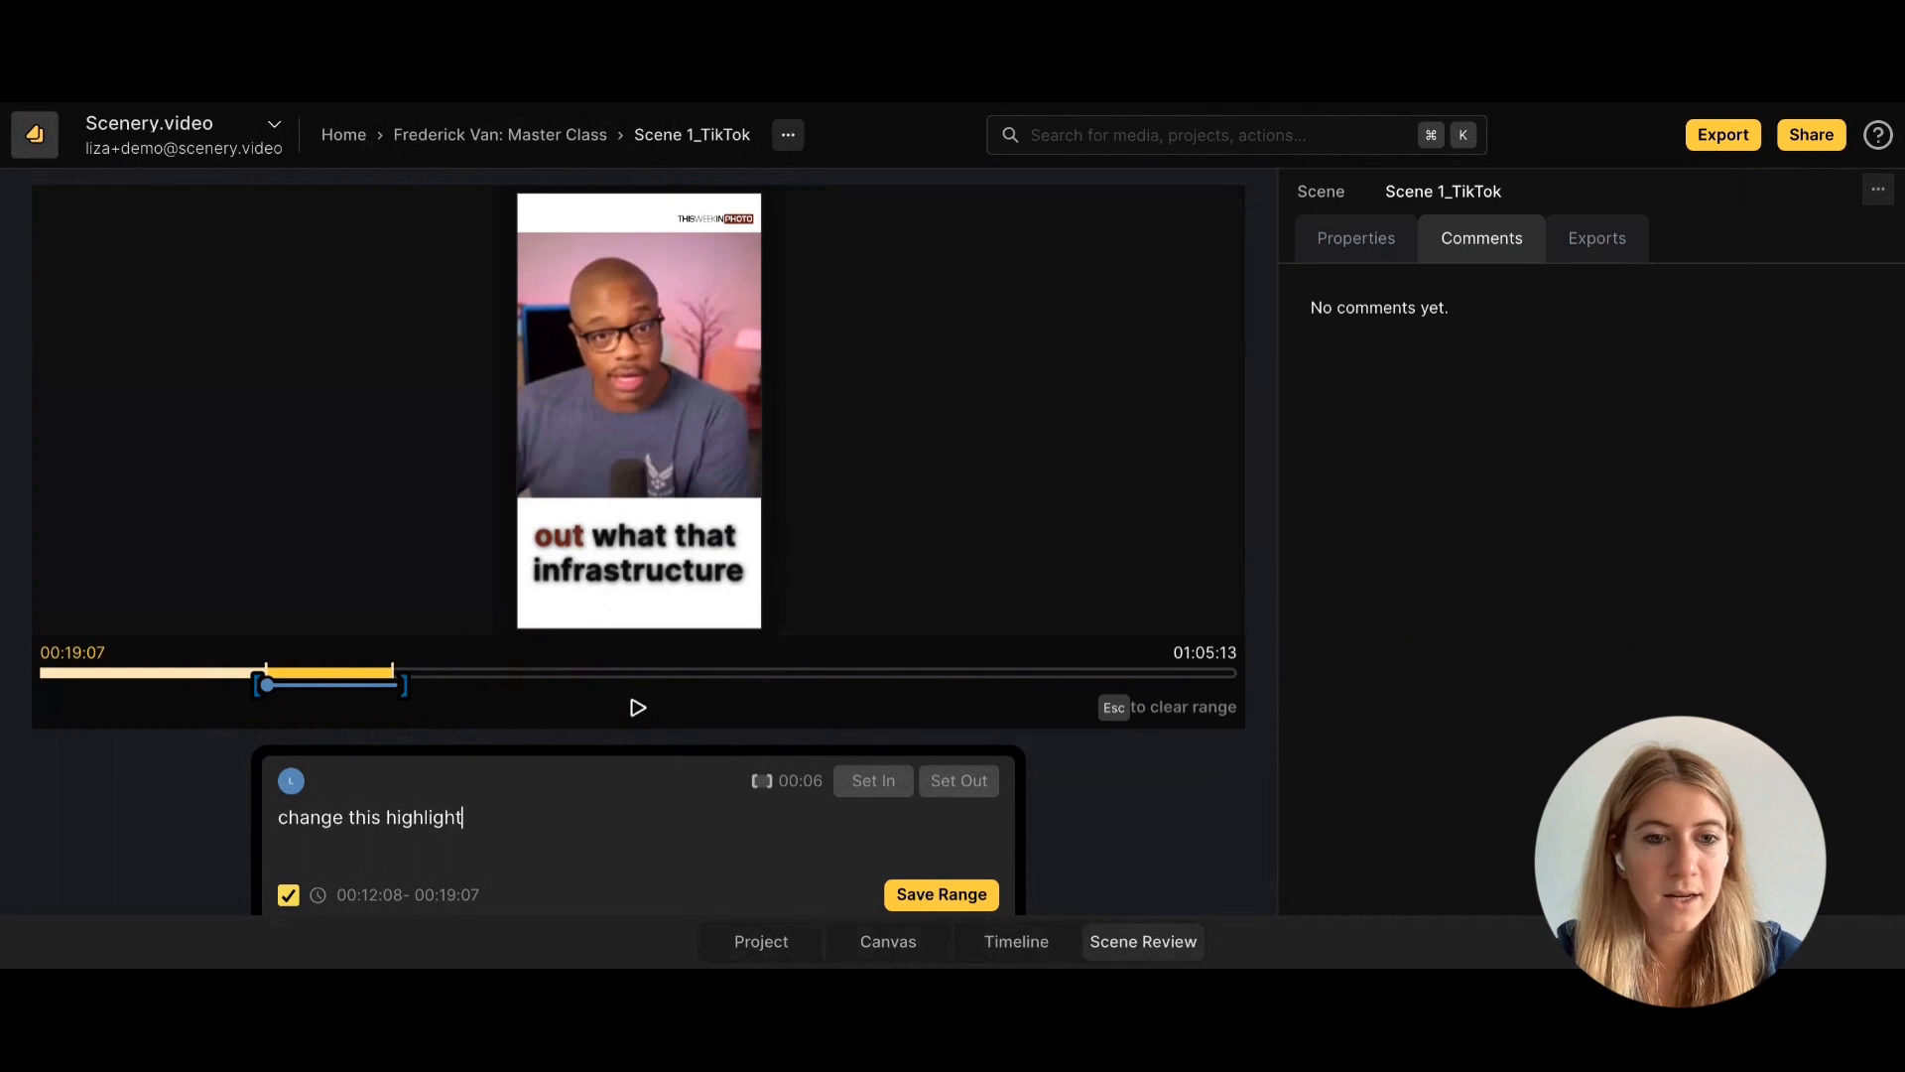
{"action": "key", "text": "BackSpace"}
{"action": "type", "text": "ed"}
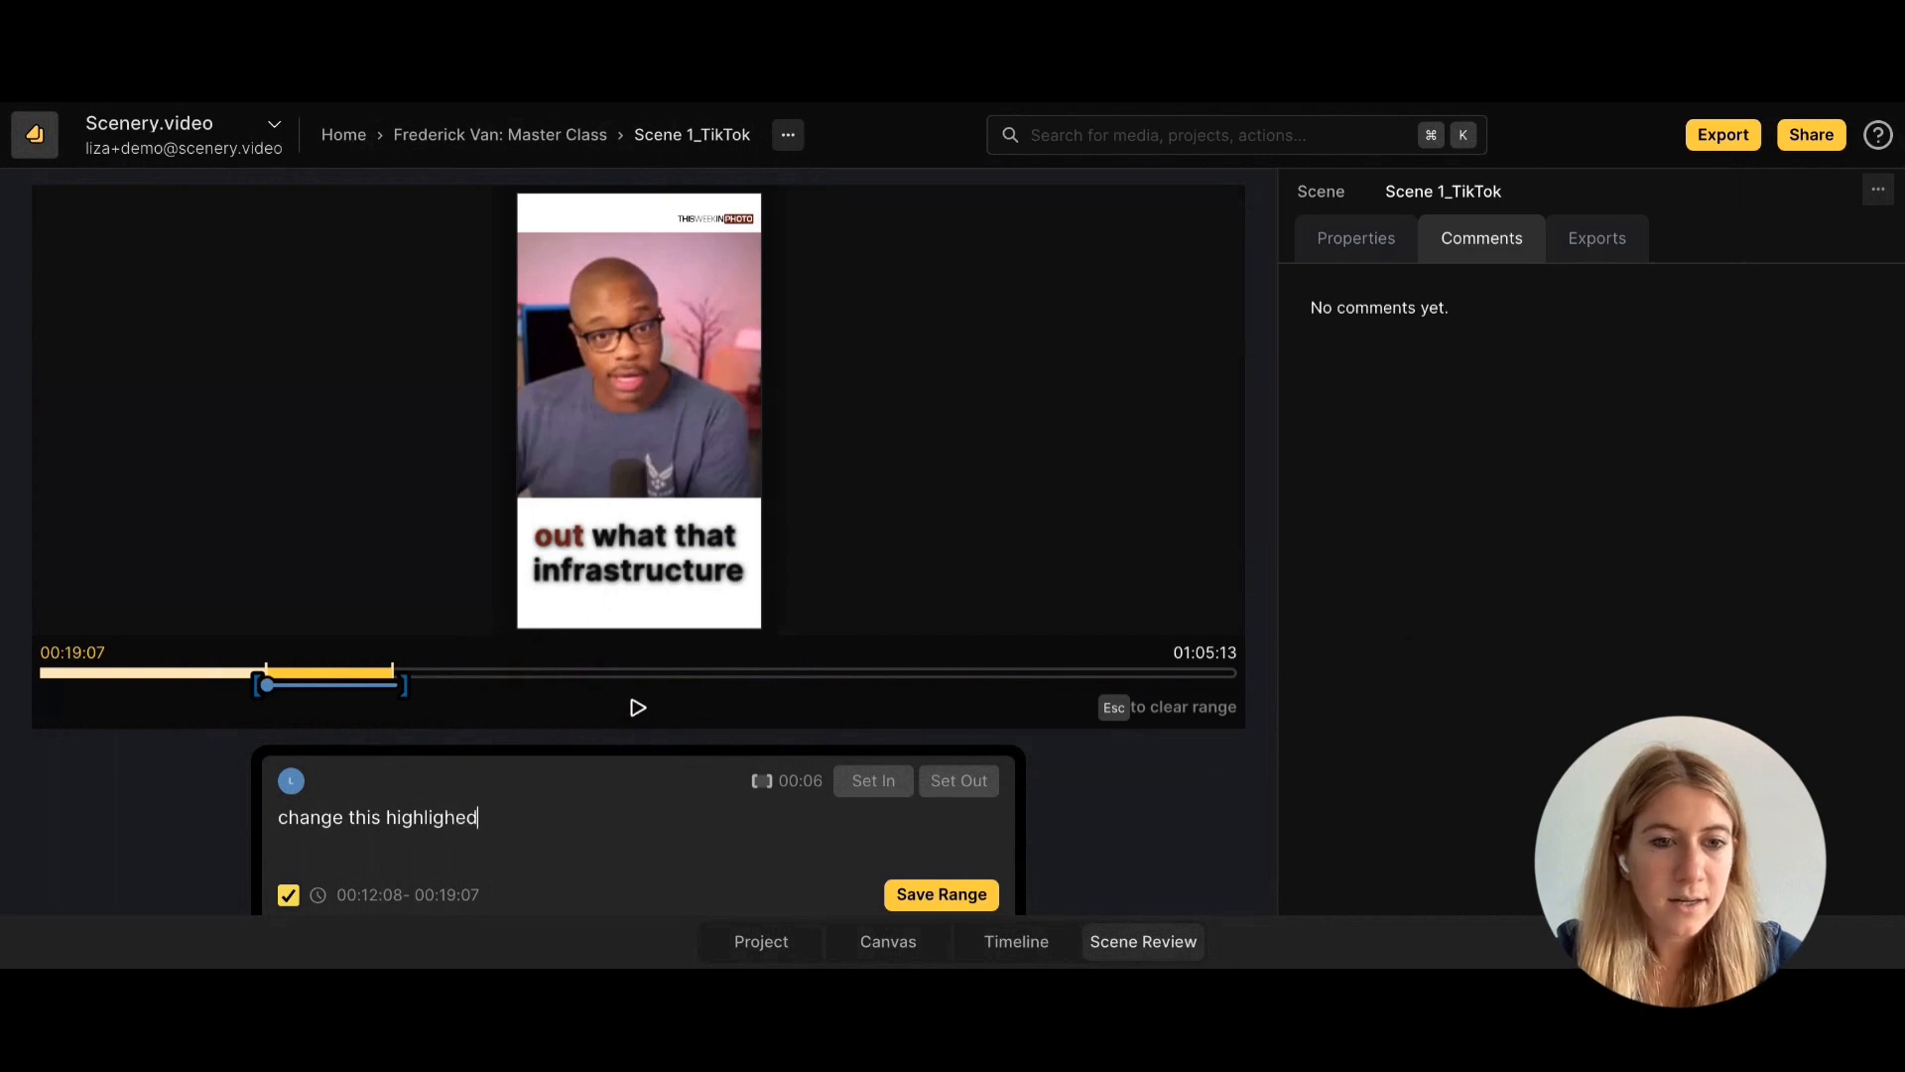
{"action": "key", "text": "BackSpace"}
{"action": "key", "text": "BackSpace"}
{"action": "type", "text": "ted color "}
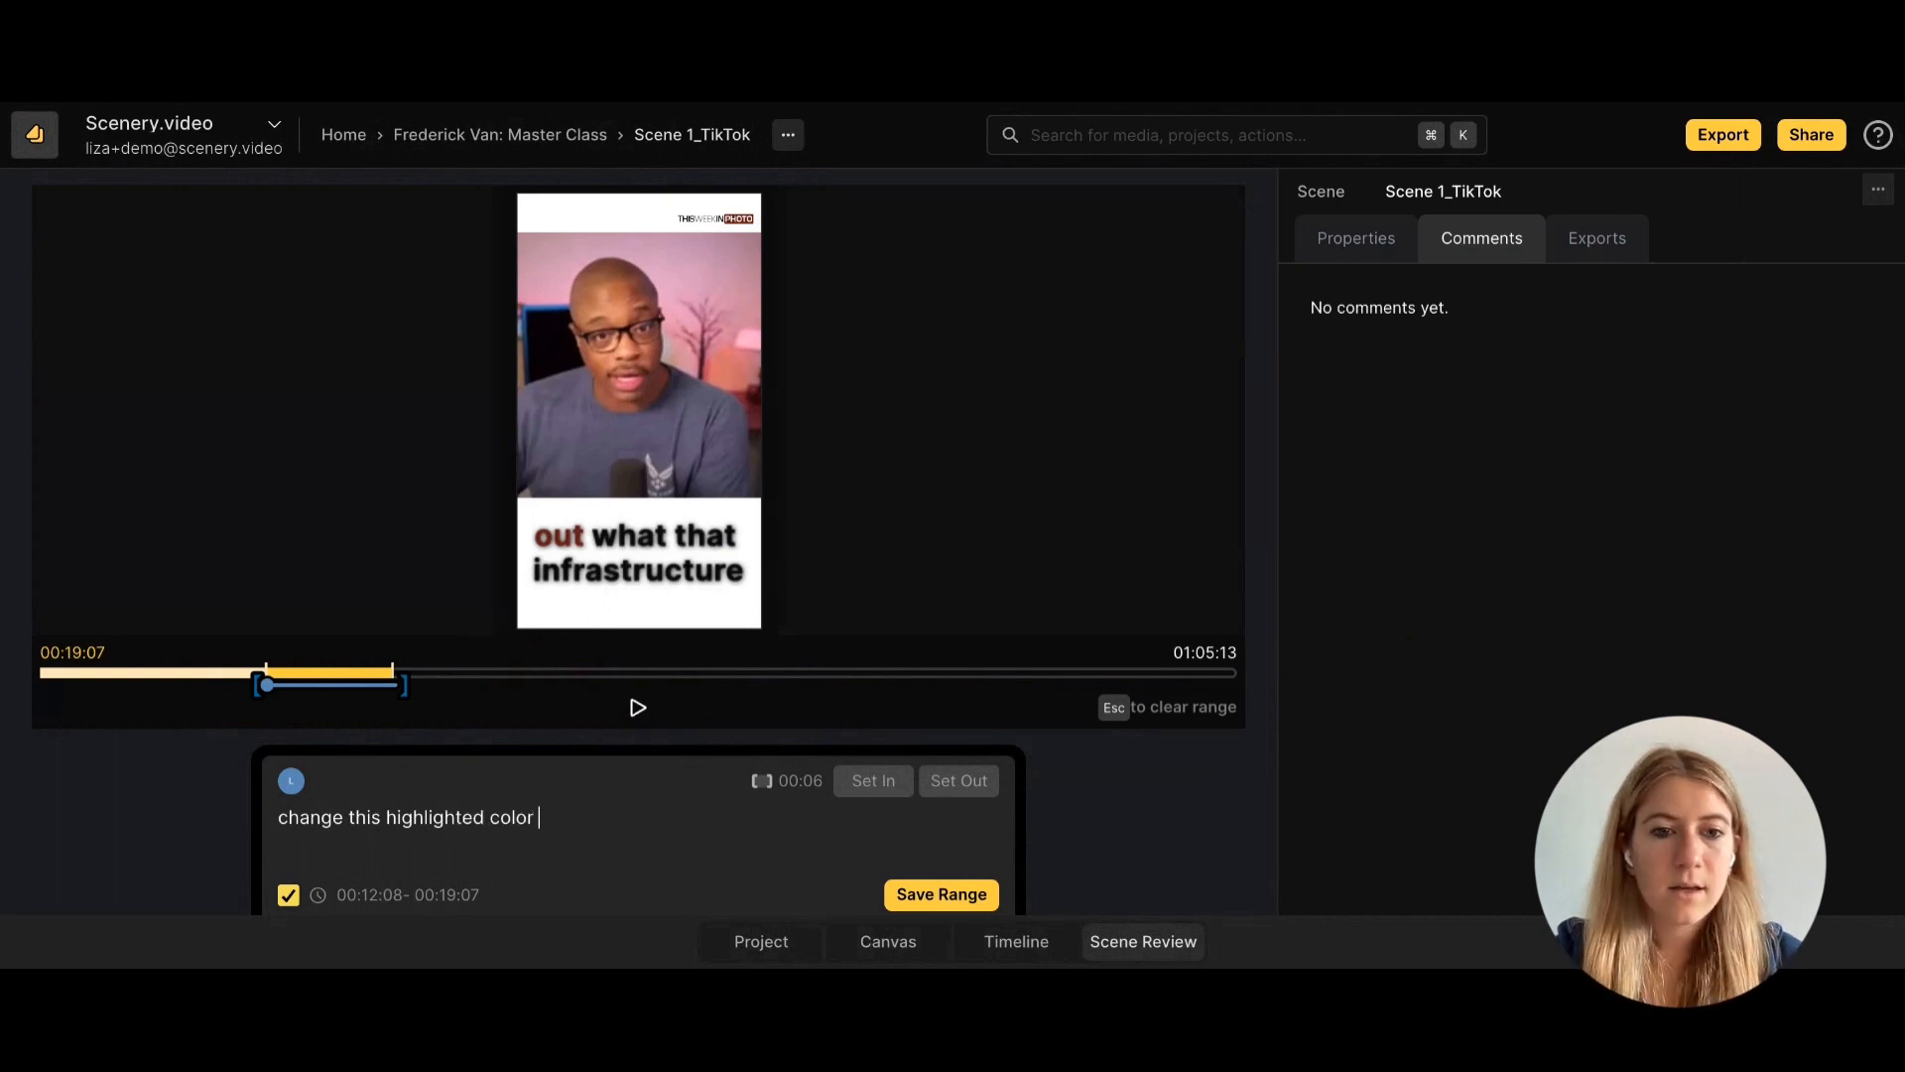
{"action": "type", "text": "to "}
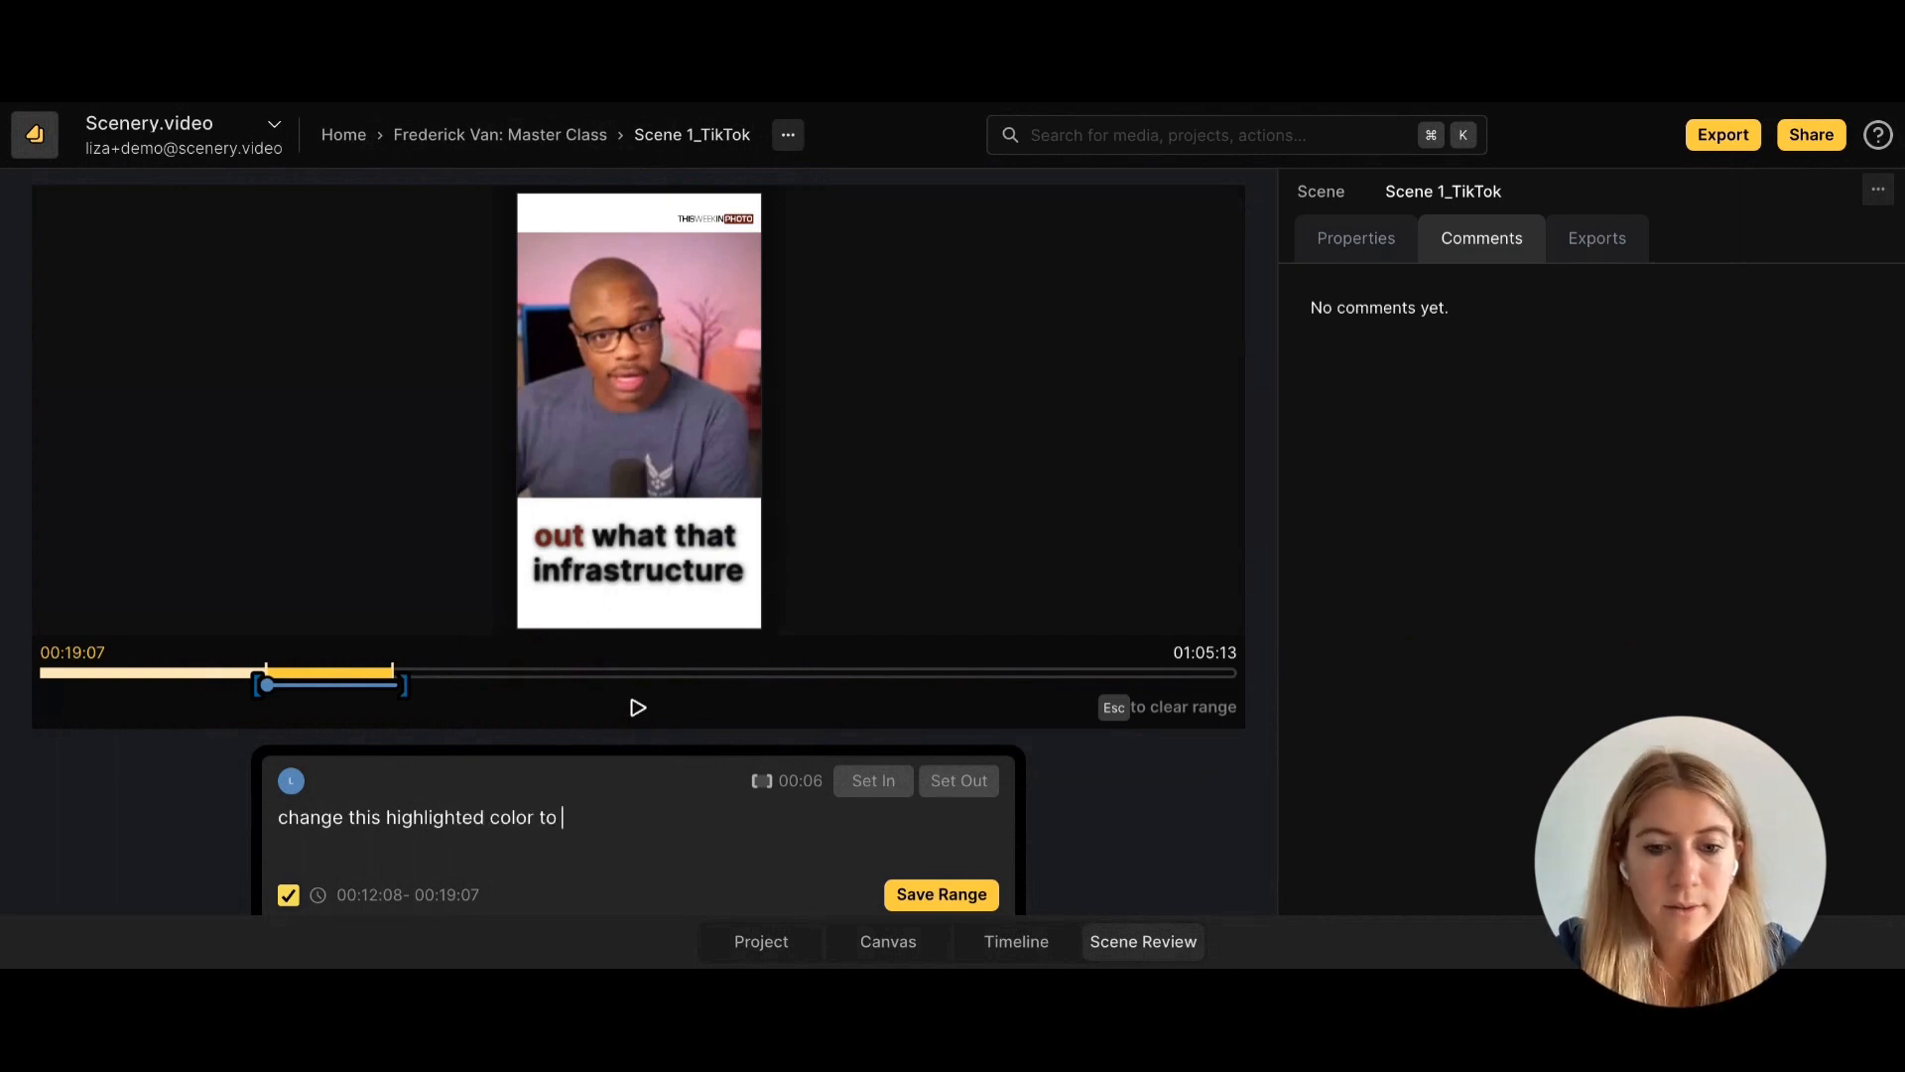
{"action": "type", "text": "gr"}
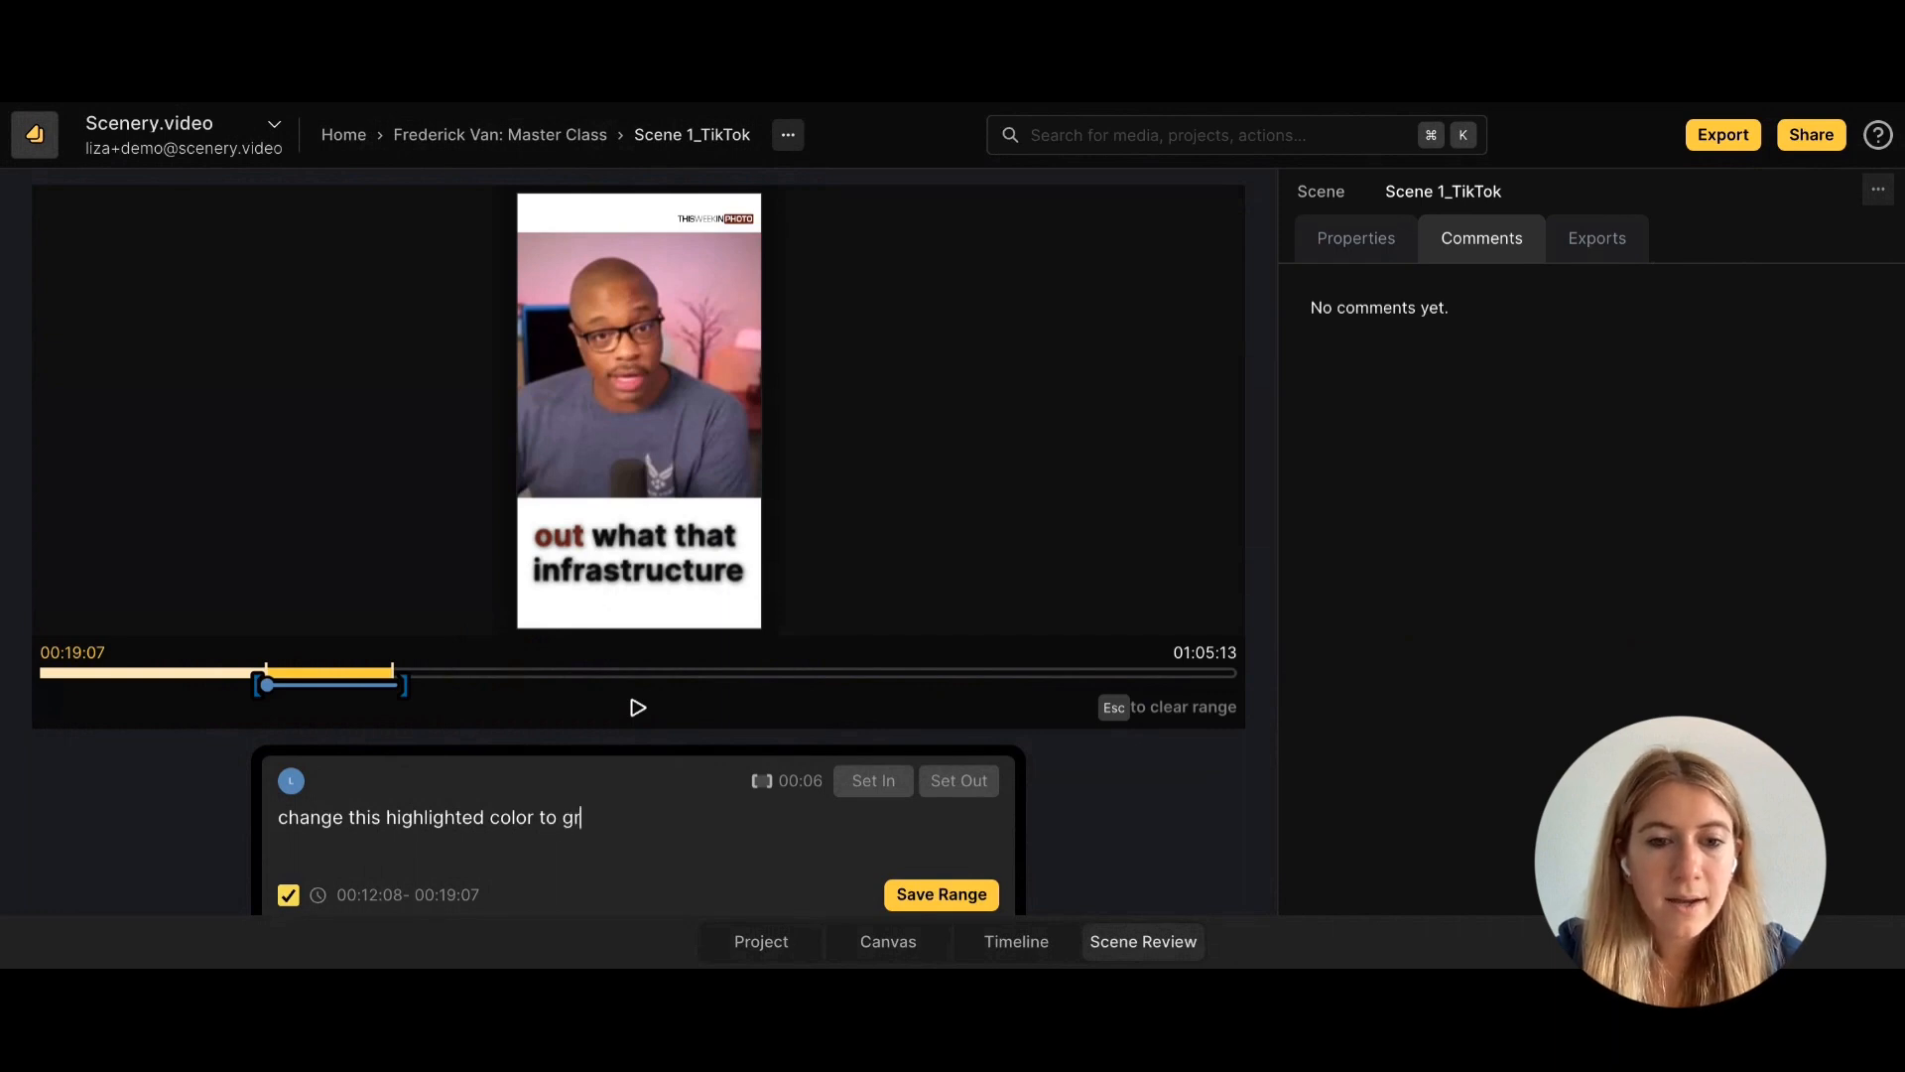
{"action": "type", "text": "ay"}
{"action": "key", "text": "Return"}
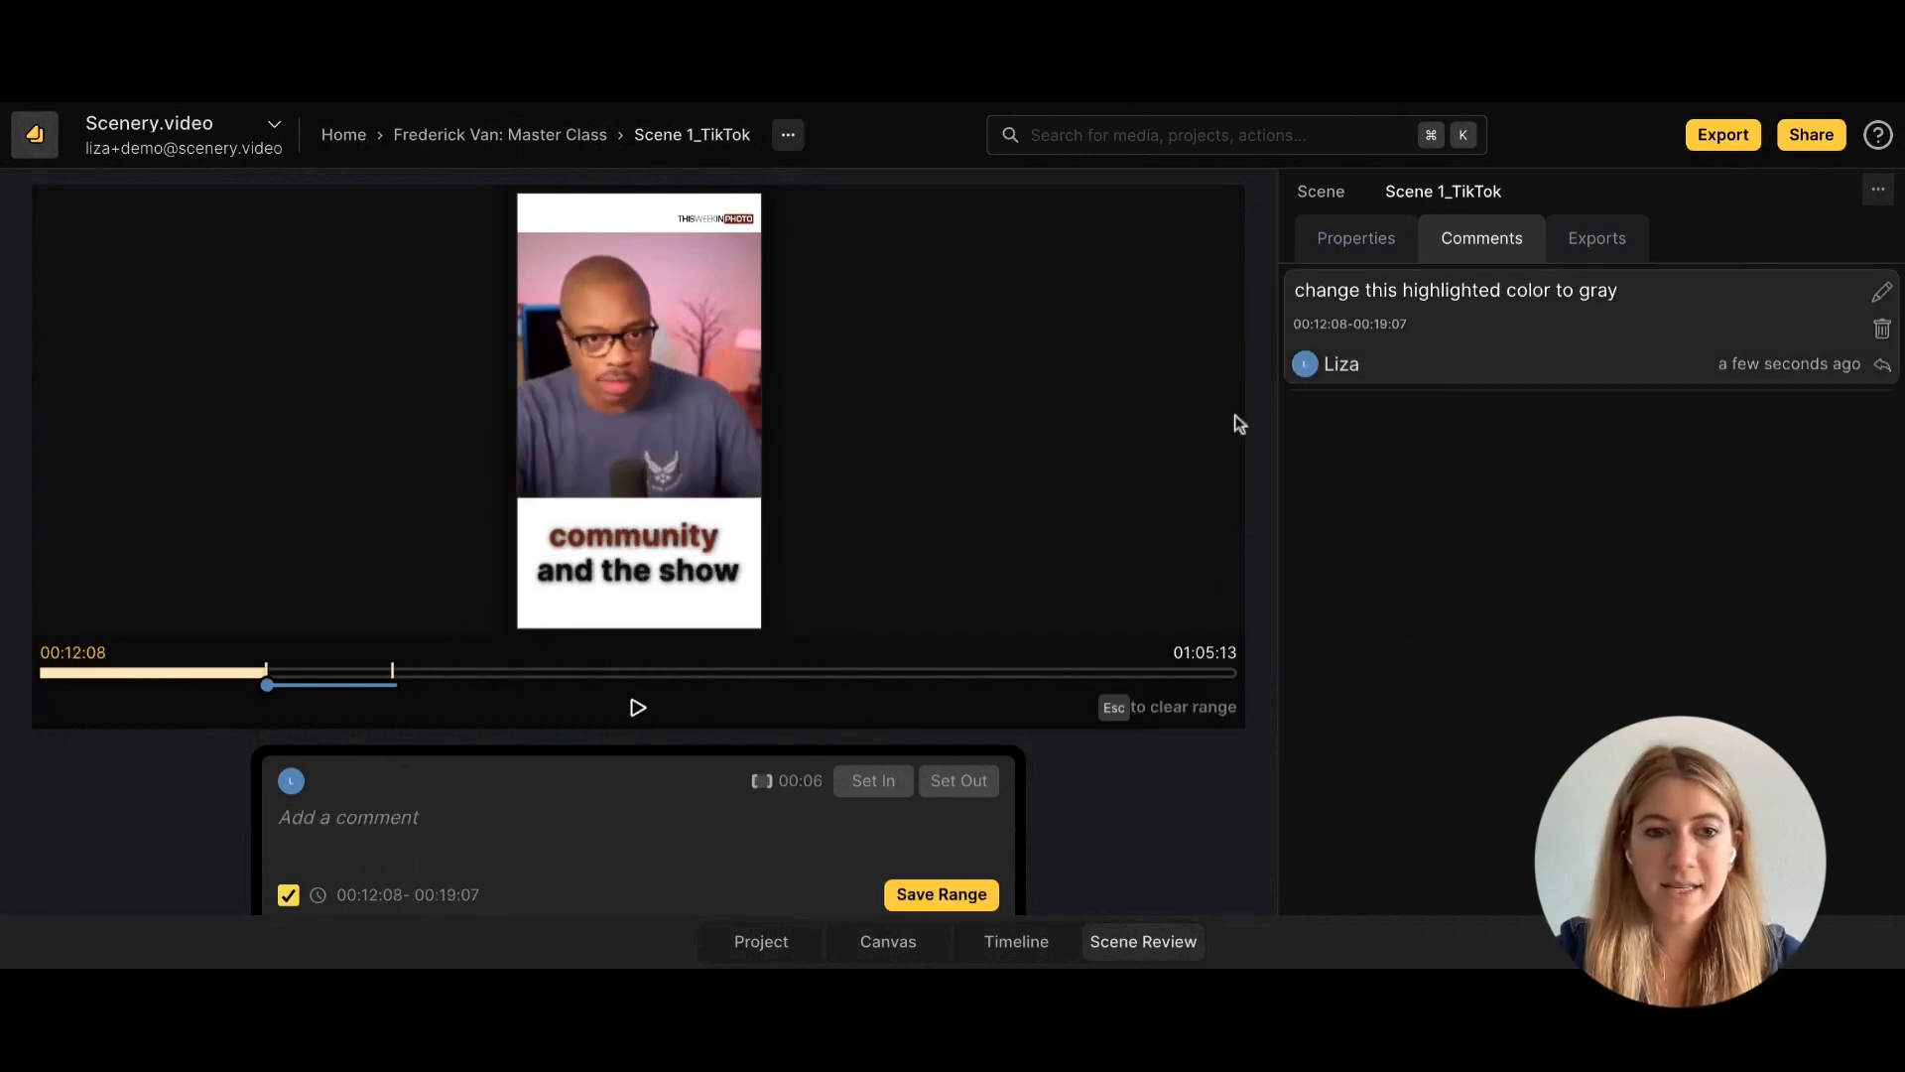
{"action": "left_click", "coordinate": [1015, 949]}
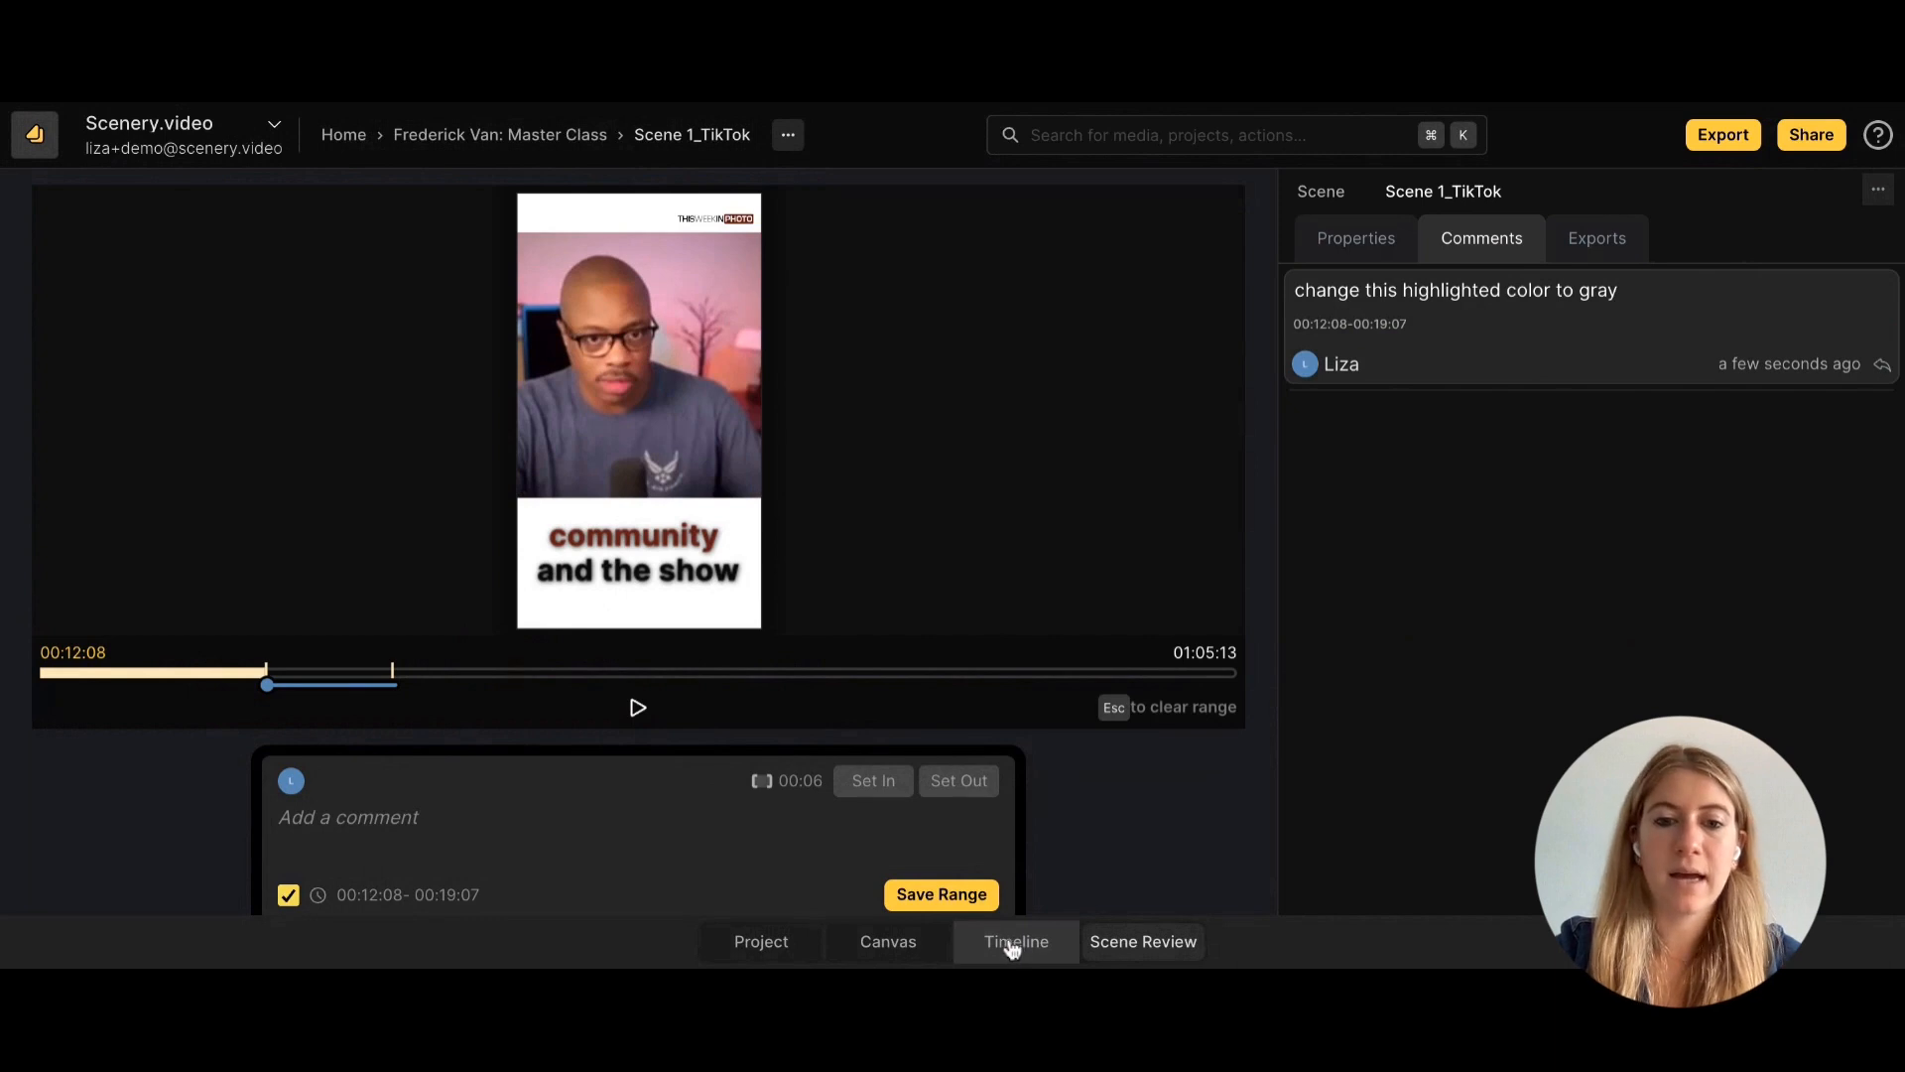
Select the subtitle clip near 00:12 and set its highlighted-word colour to gray #545454.
{"action": "left_click", "coordinate": [552, 695]}
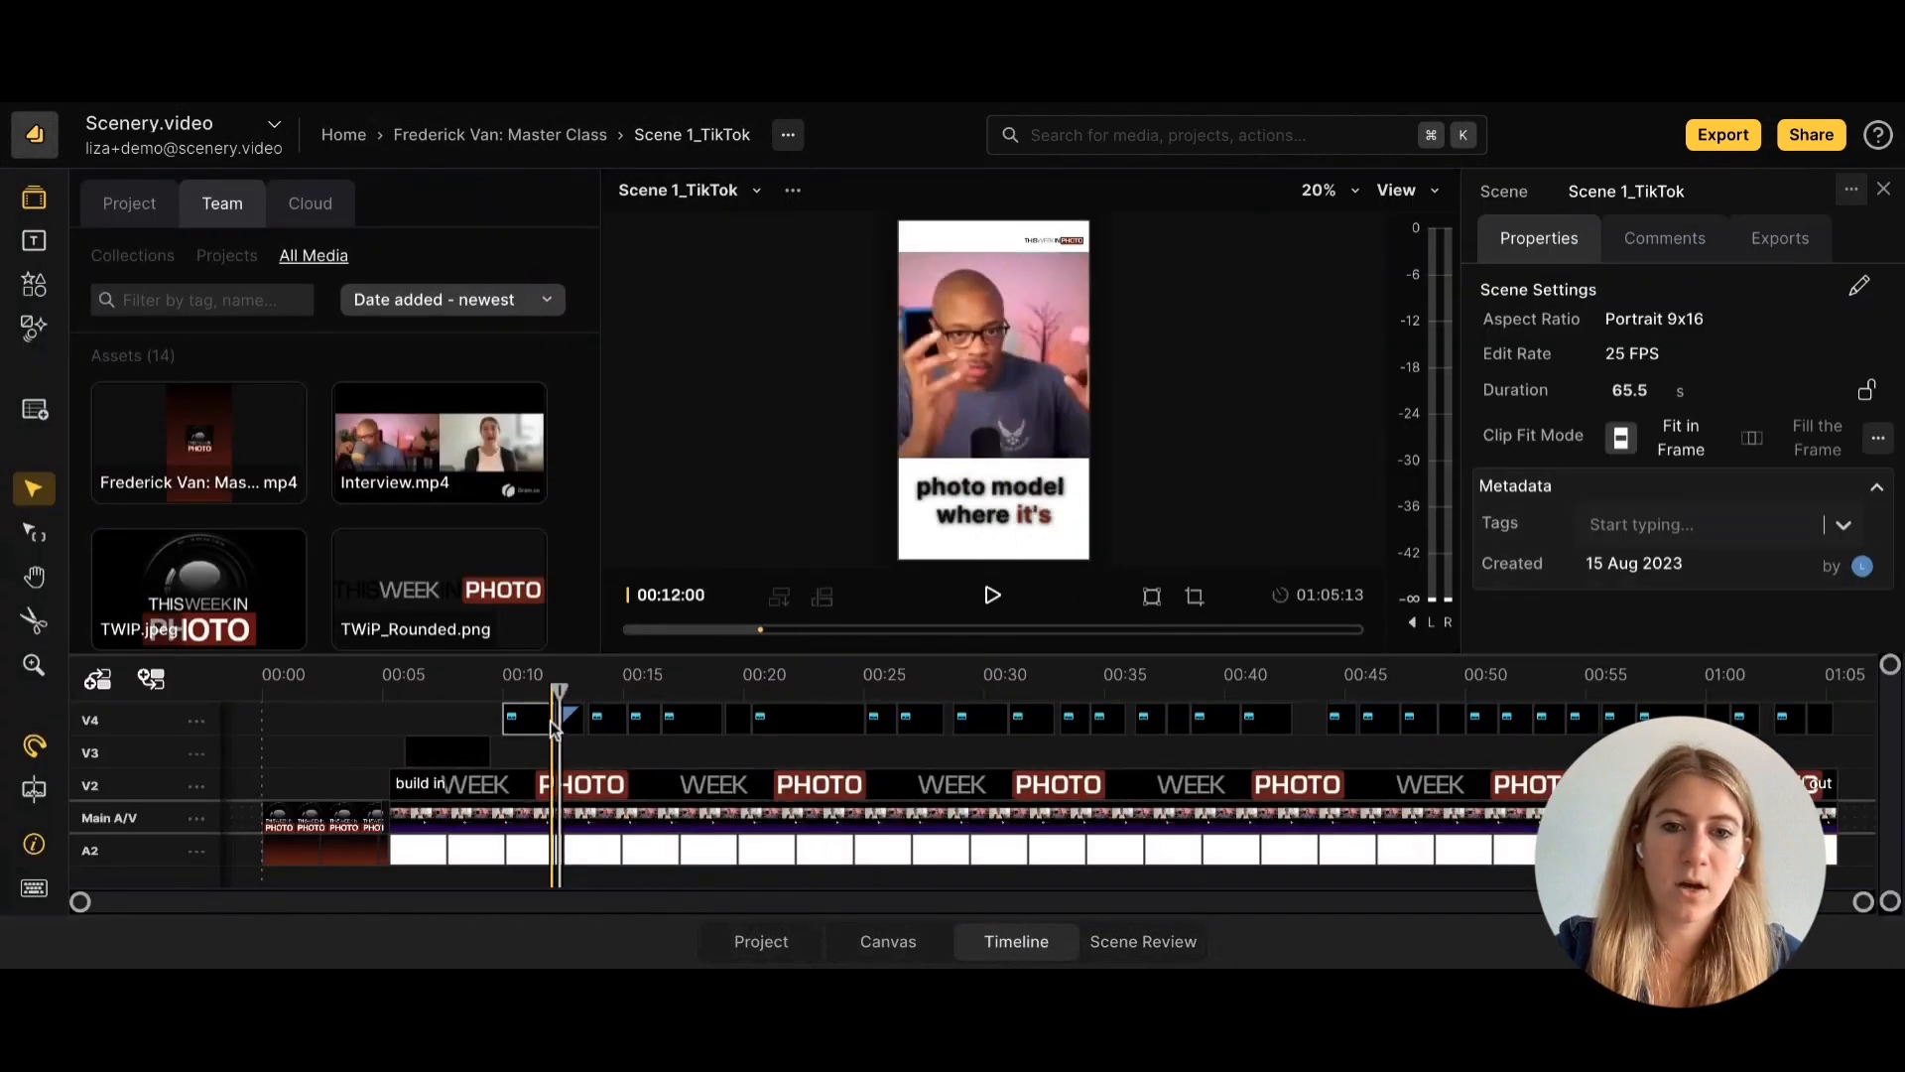
{"action": "left_click_drag", "start_coordinate": [552, 695], "coordinate": [535, 696]}
{"action": "scroll", "coordinate": [556, 716], "scroll_direction": "up", "scroll_amount": 5}
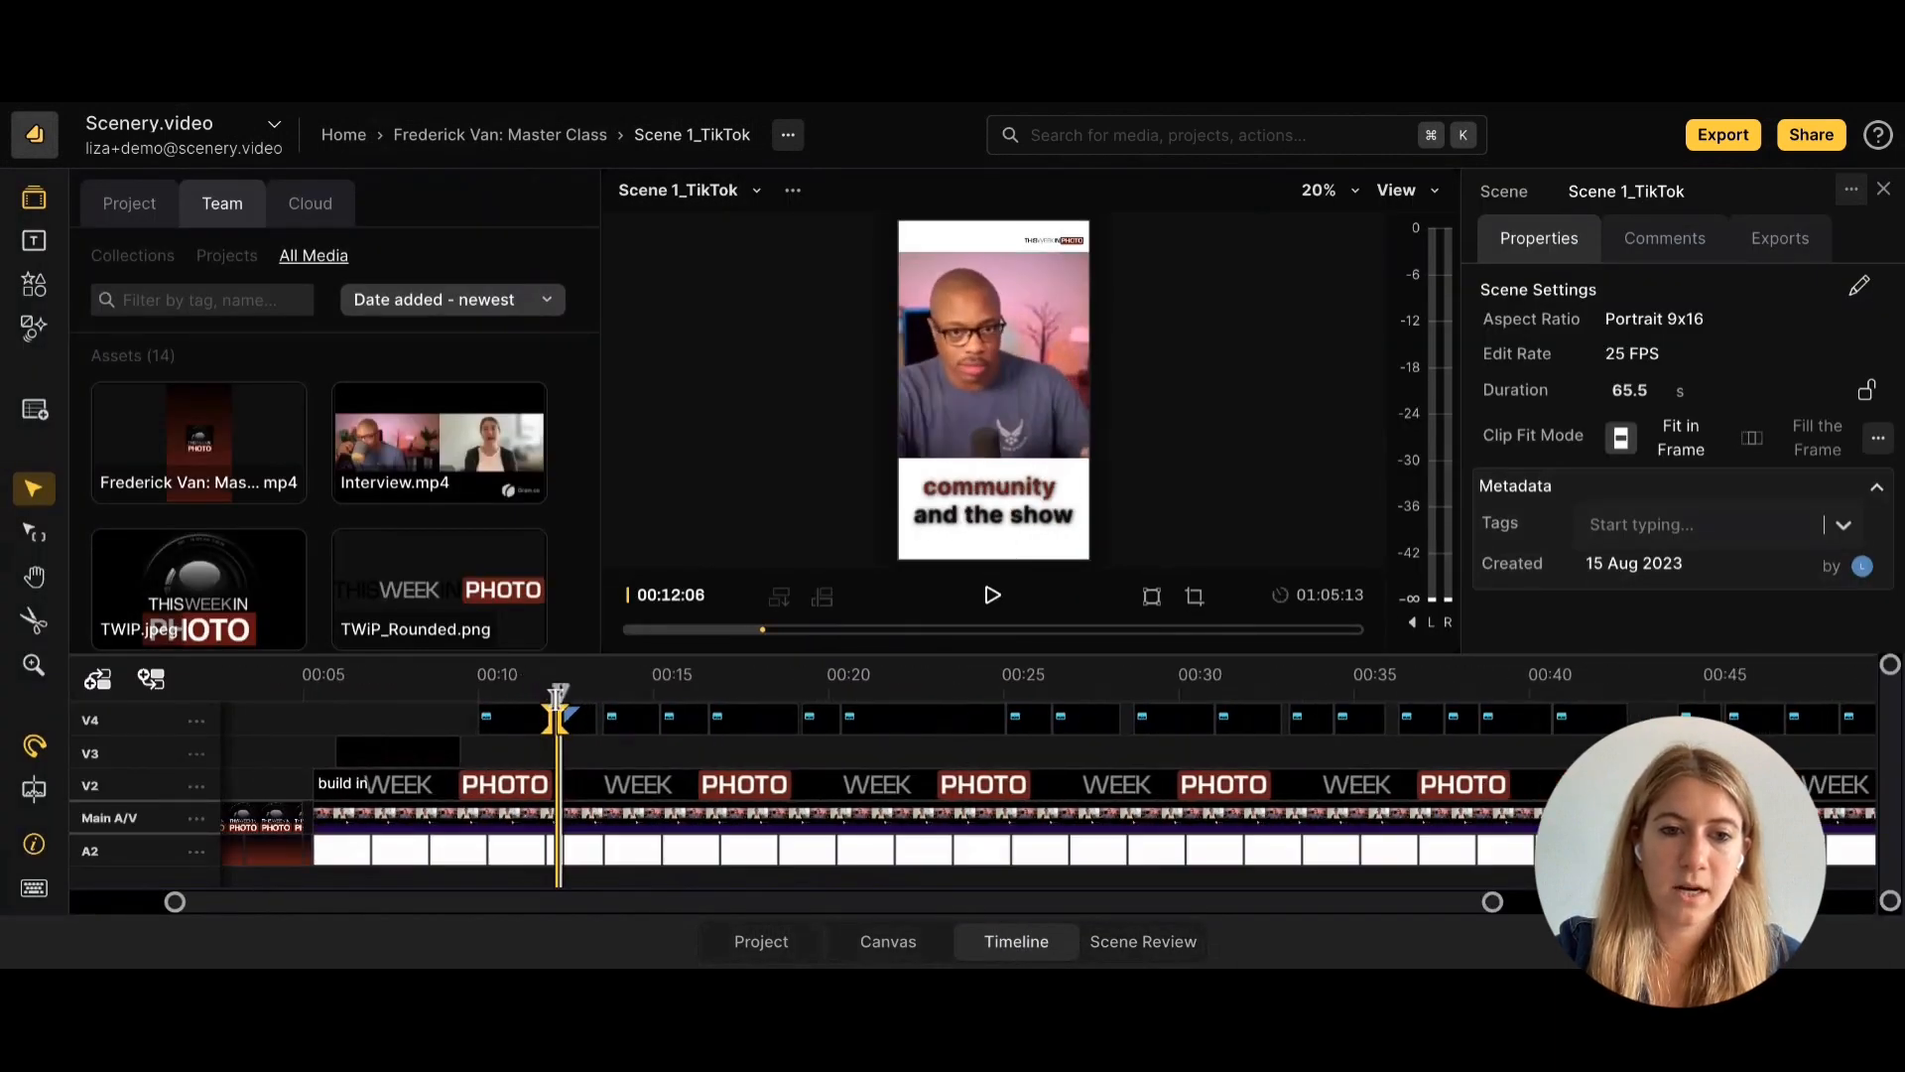
{"action": "scroll", "coordinate": [545, 715], "scroll_direction": "up", "scroll_amount": 3}
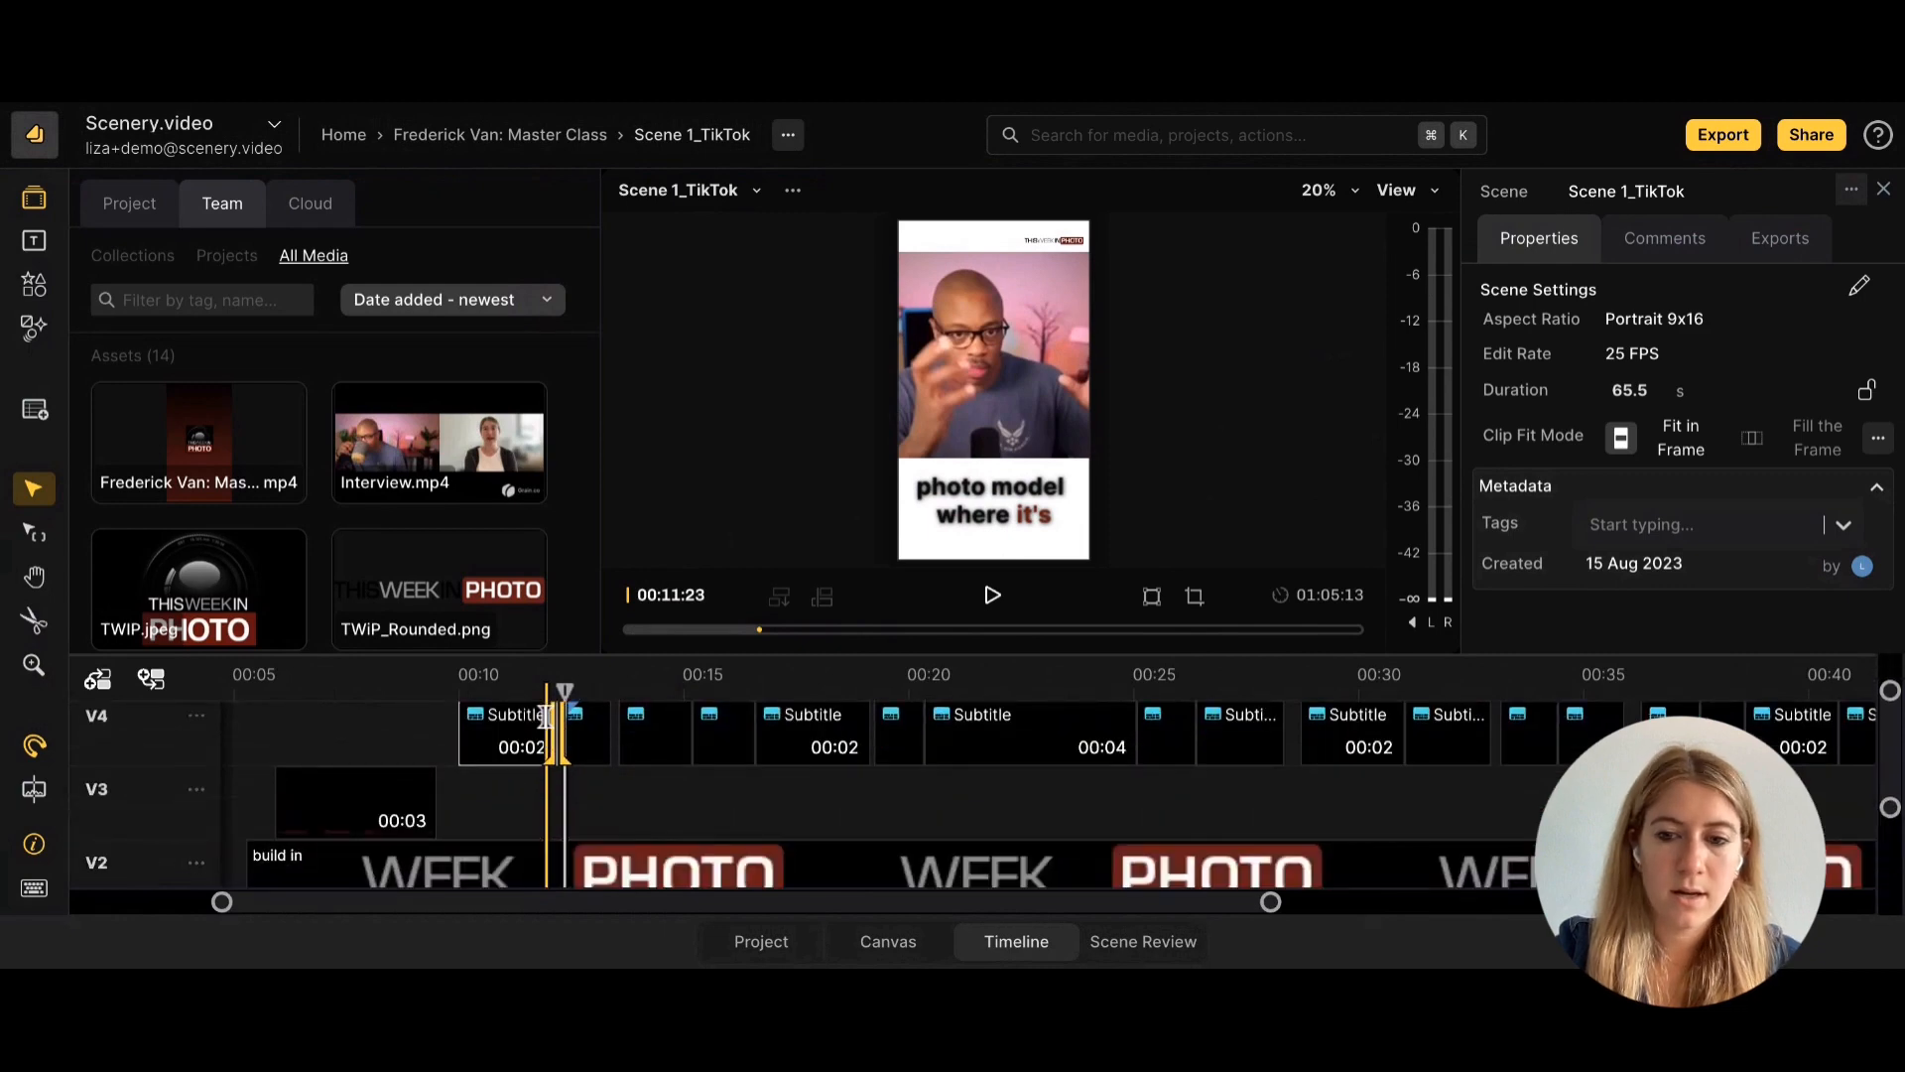
{"action": "scroll", "coordinate": [545, 715], "scroll_direction": "up", "scroll_amount": 3}
{"action": "scroll", "coordinate": [545, 715], "scroll_direction": "up", "scroll_amount": 4}
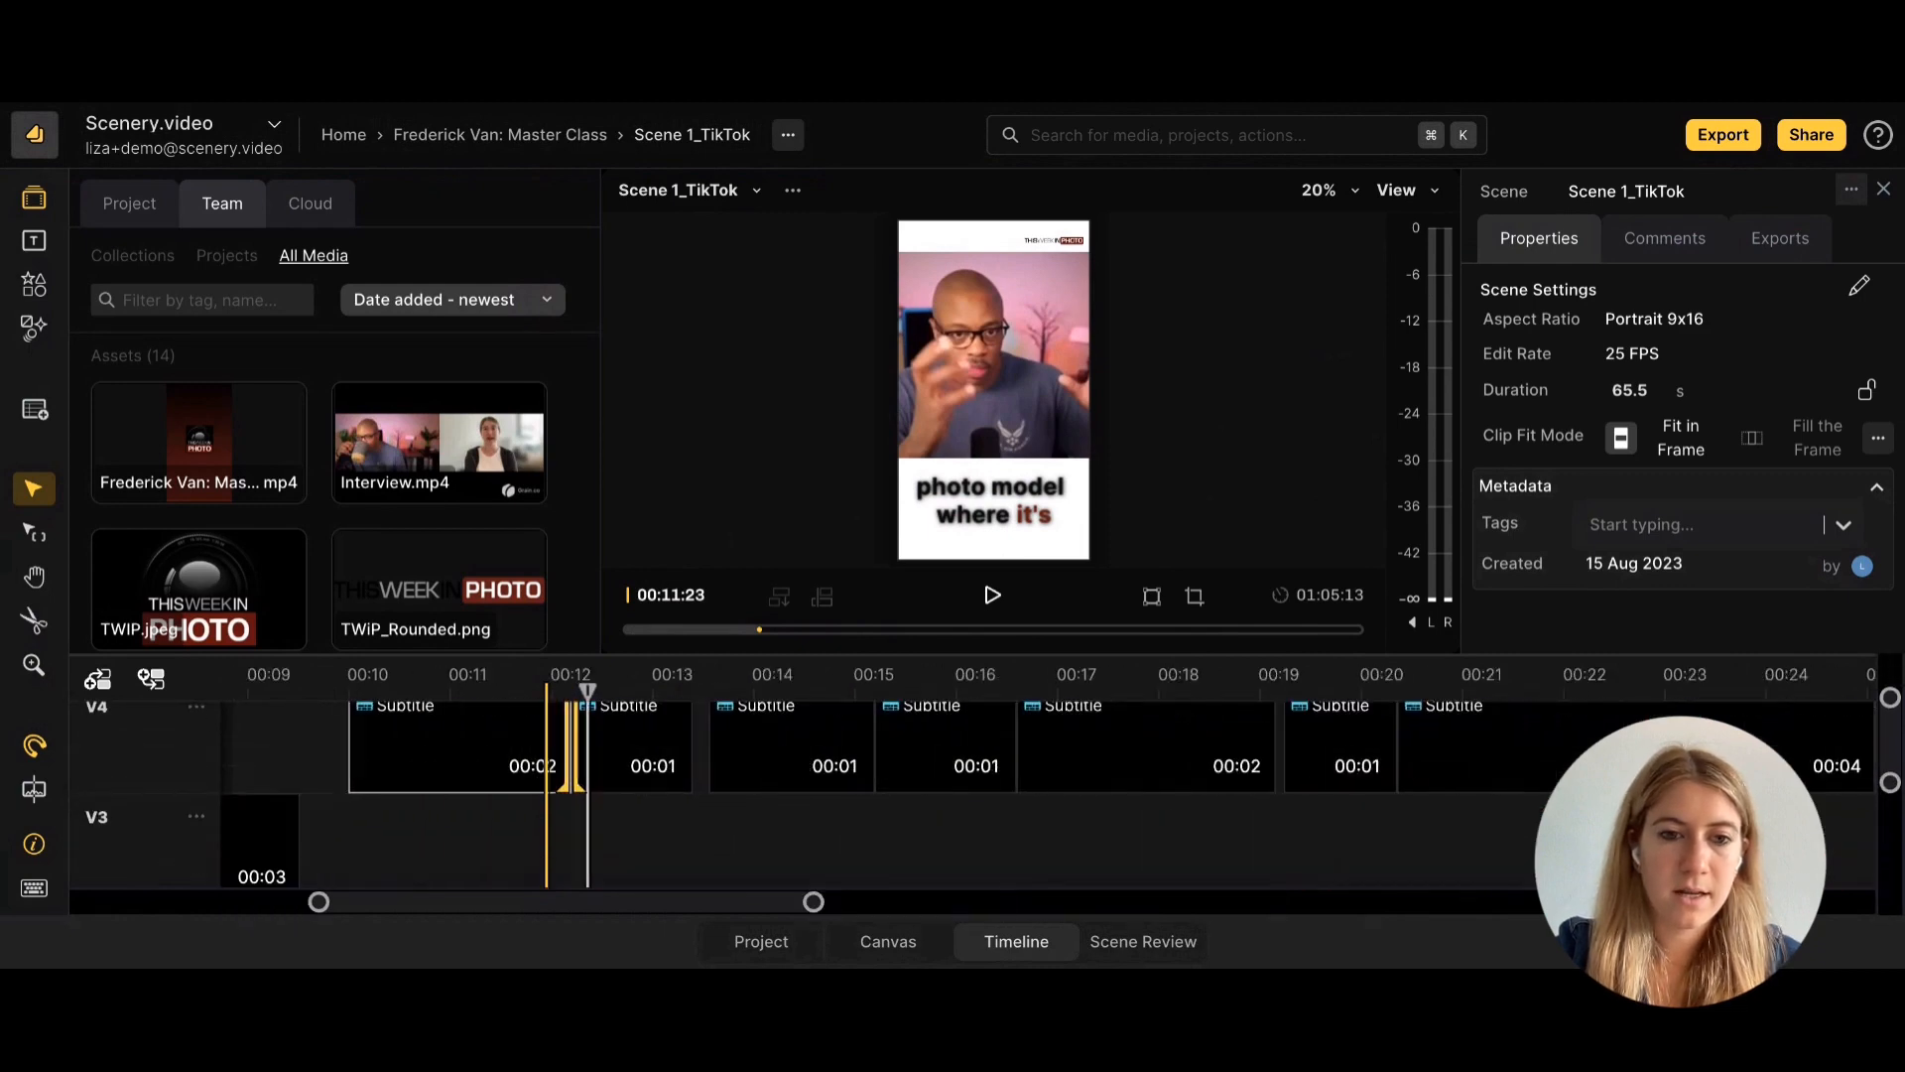
{"action": "left_click", "coordinate": [650, 759]}
{"action": "left_click", "coordinate": [1639, 266]}
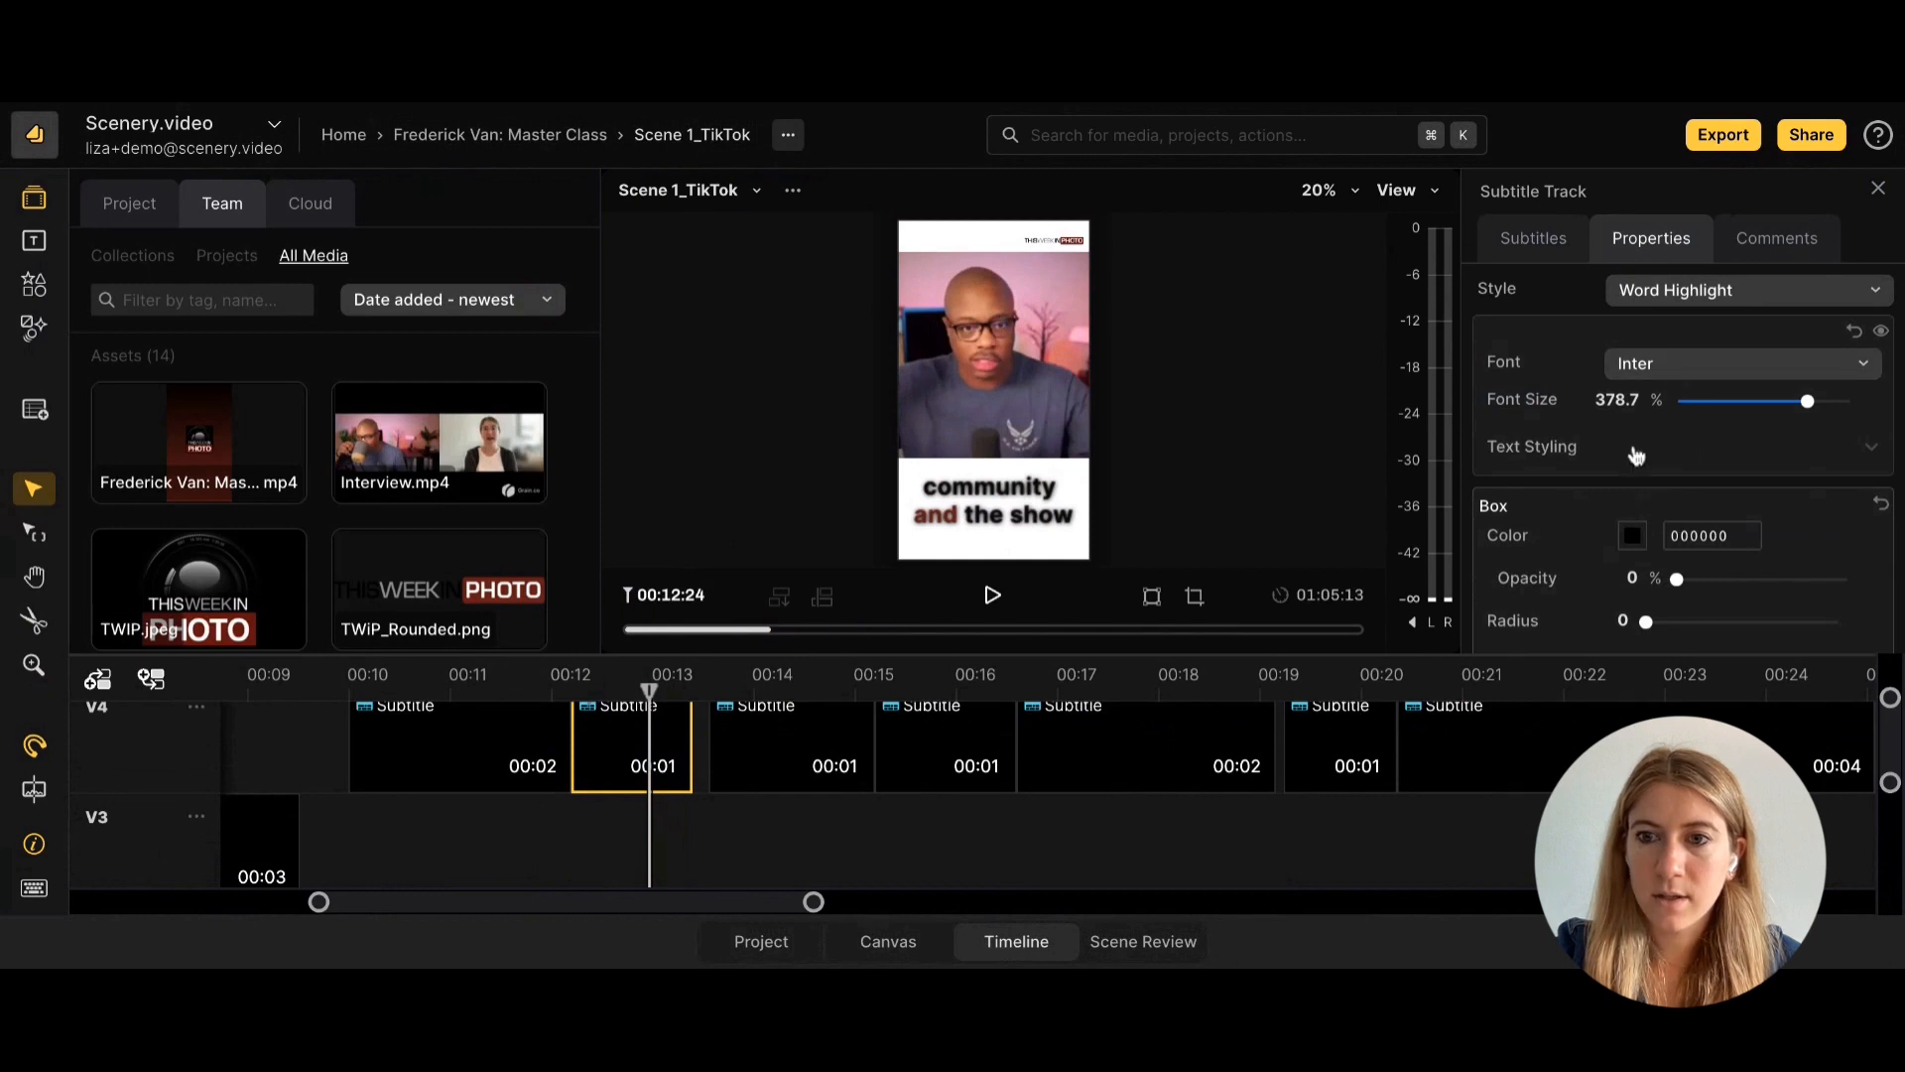
{"action": "left_click", "coordinate": [1636, 454]}
{"action": "left_click", "coordinate": [1645, 527]}
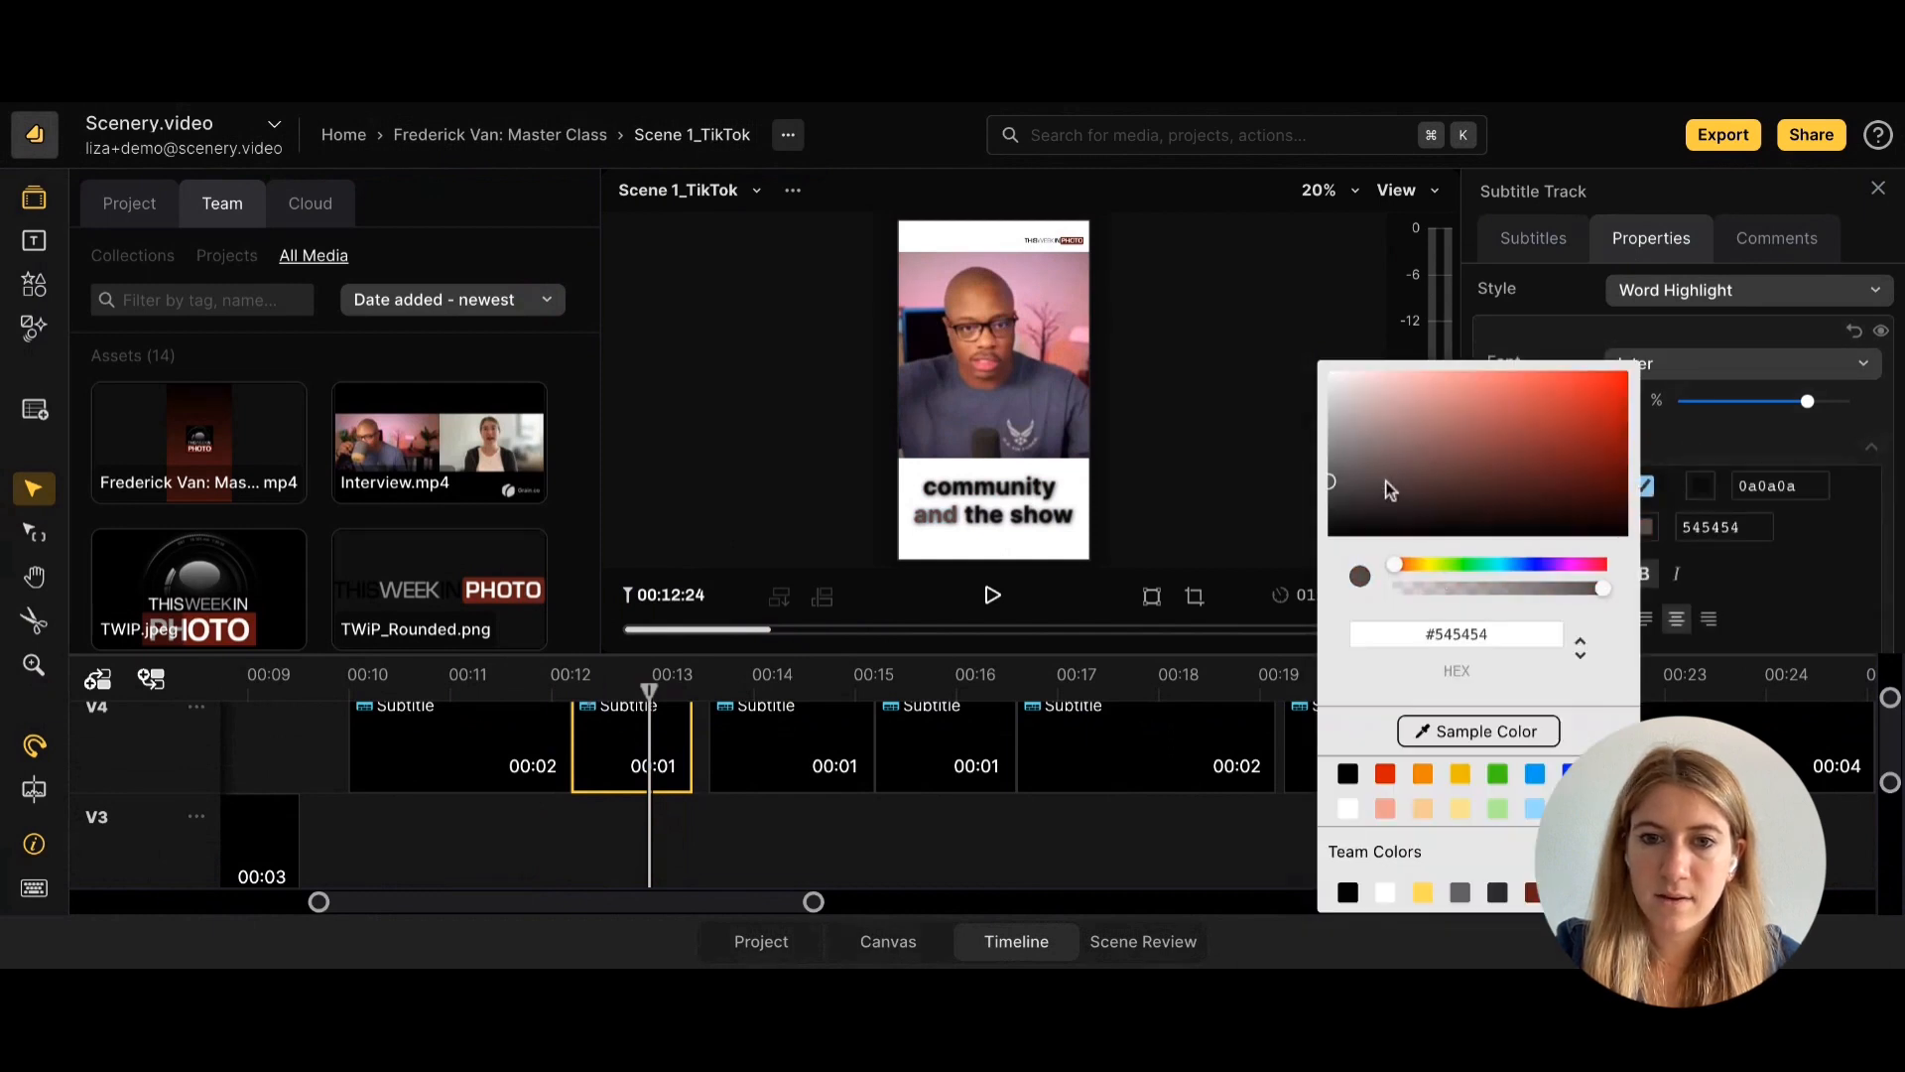
Check the review comment at 00:12:08, then return to the Scene Review player.
{"action": "left_click", "coordinate": [1762, 238]}
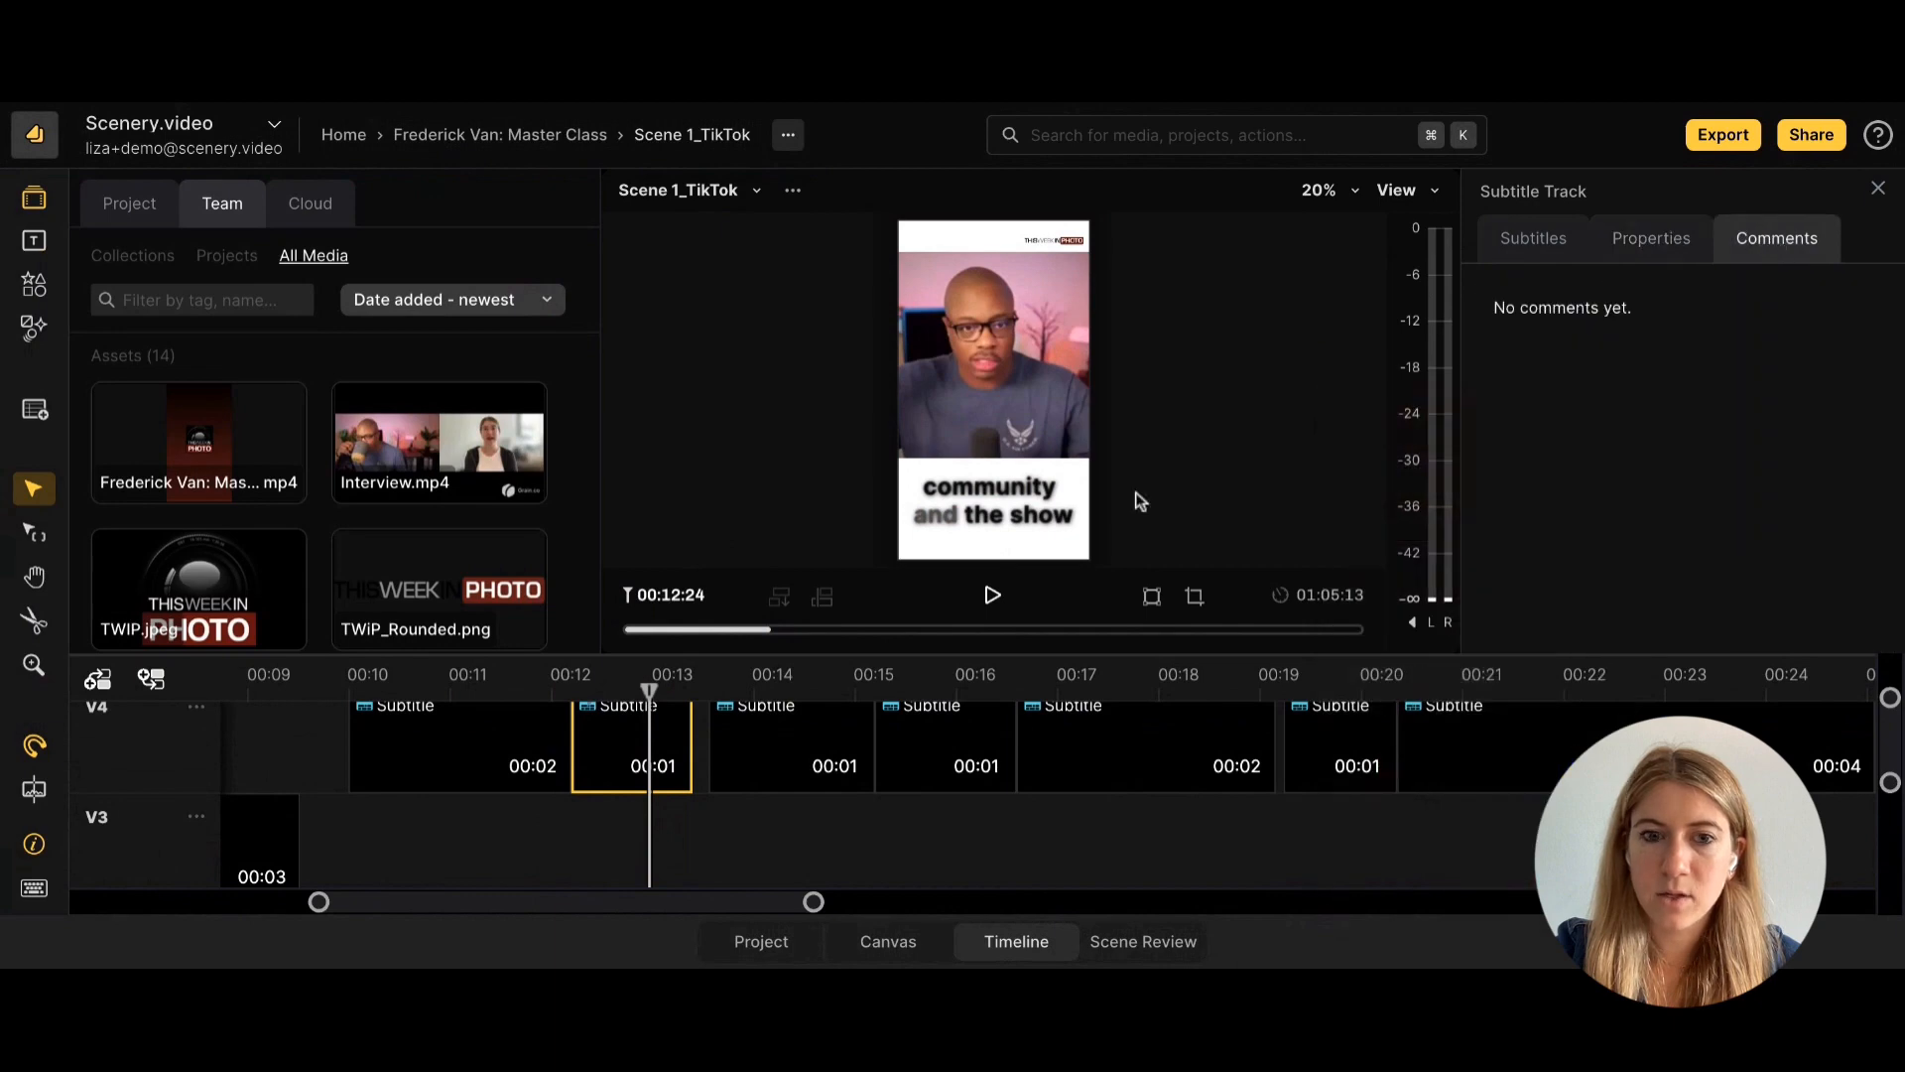
{"action": "left_click", "coordinate": [616, 839]}
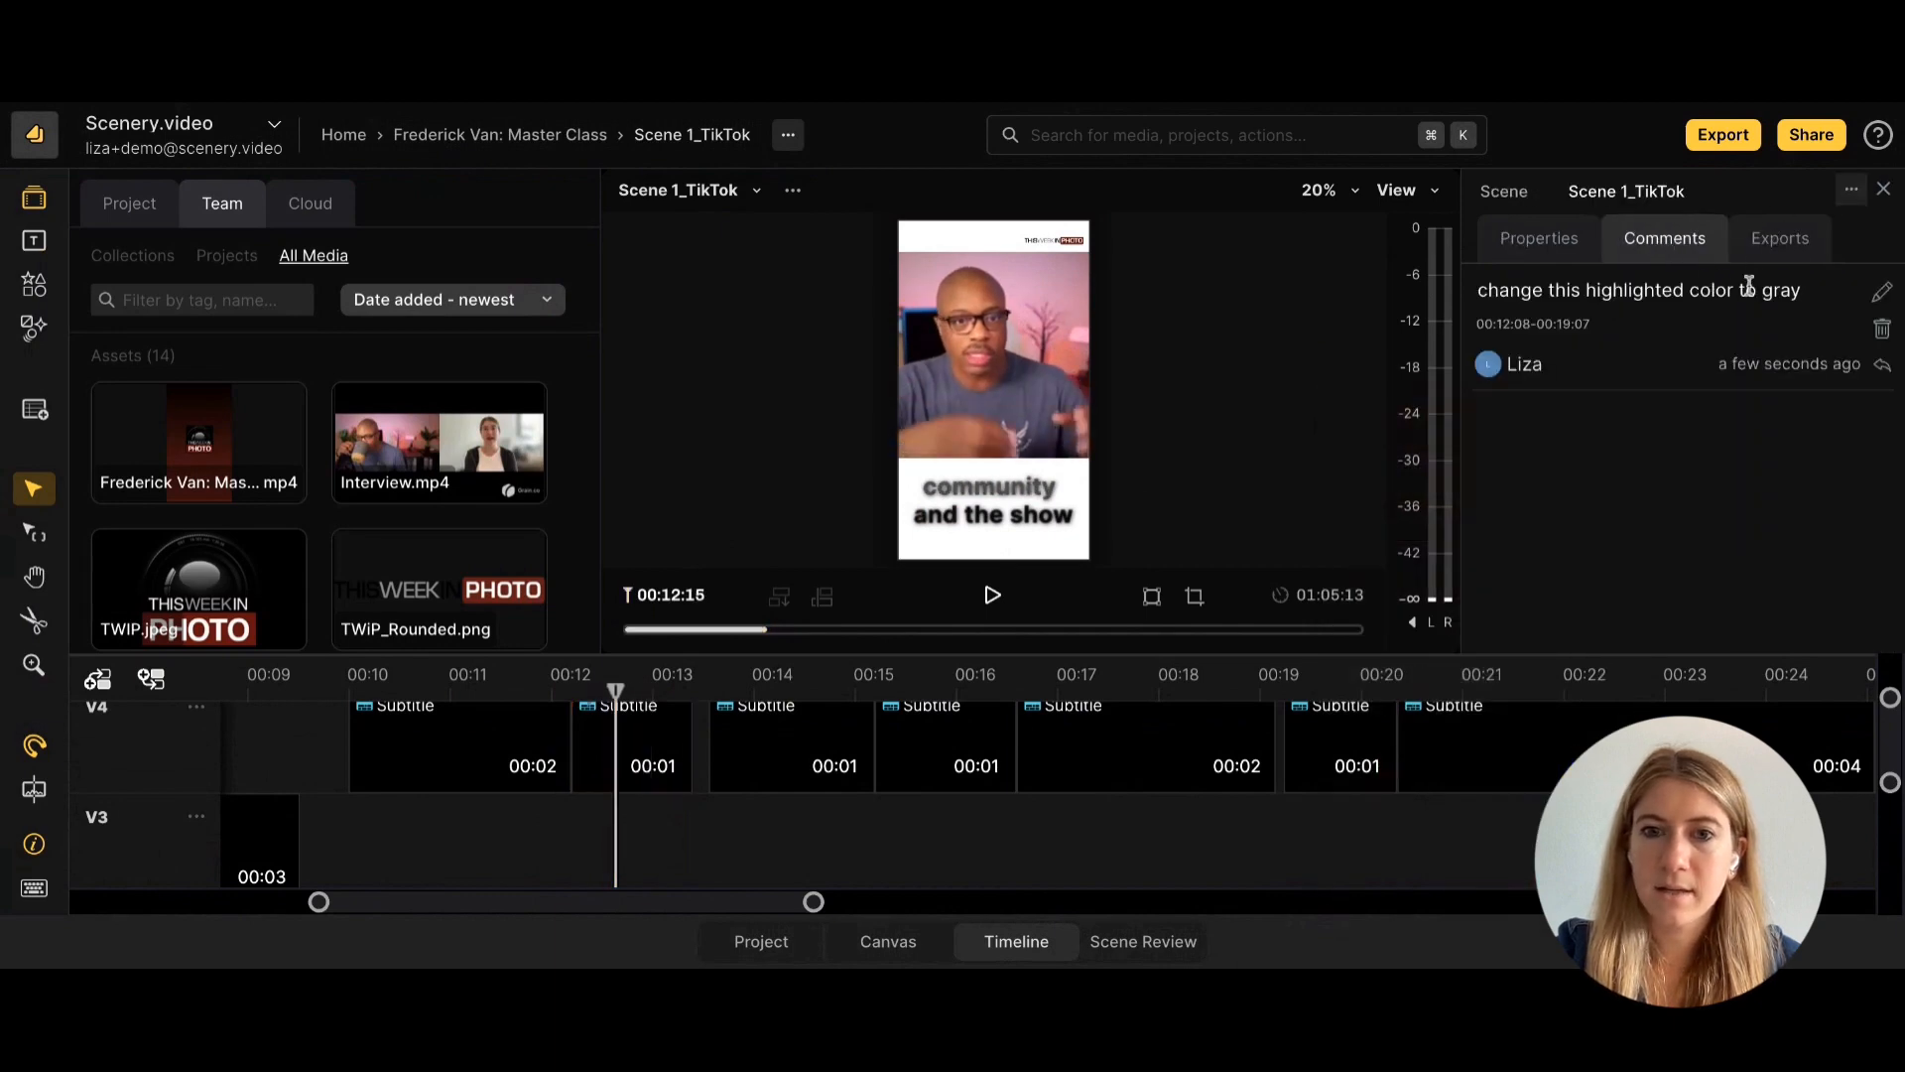
{"action": "left_click", "coordinate": [1623, 292]}
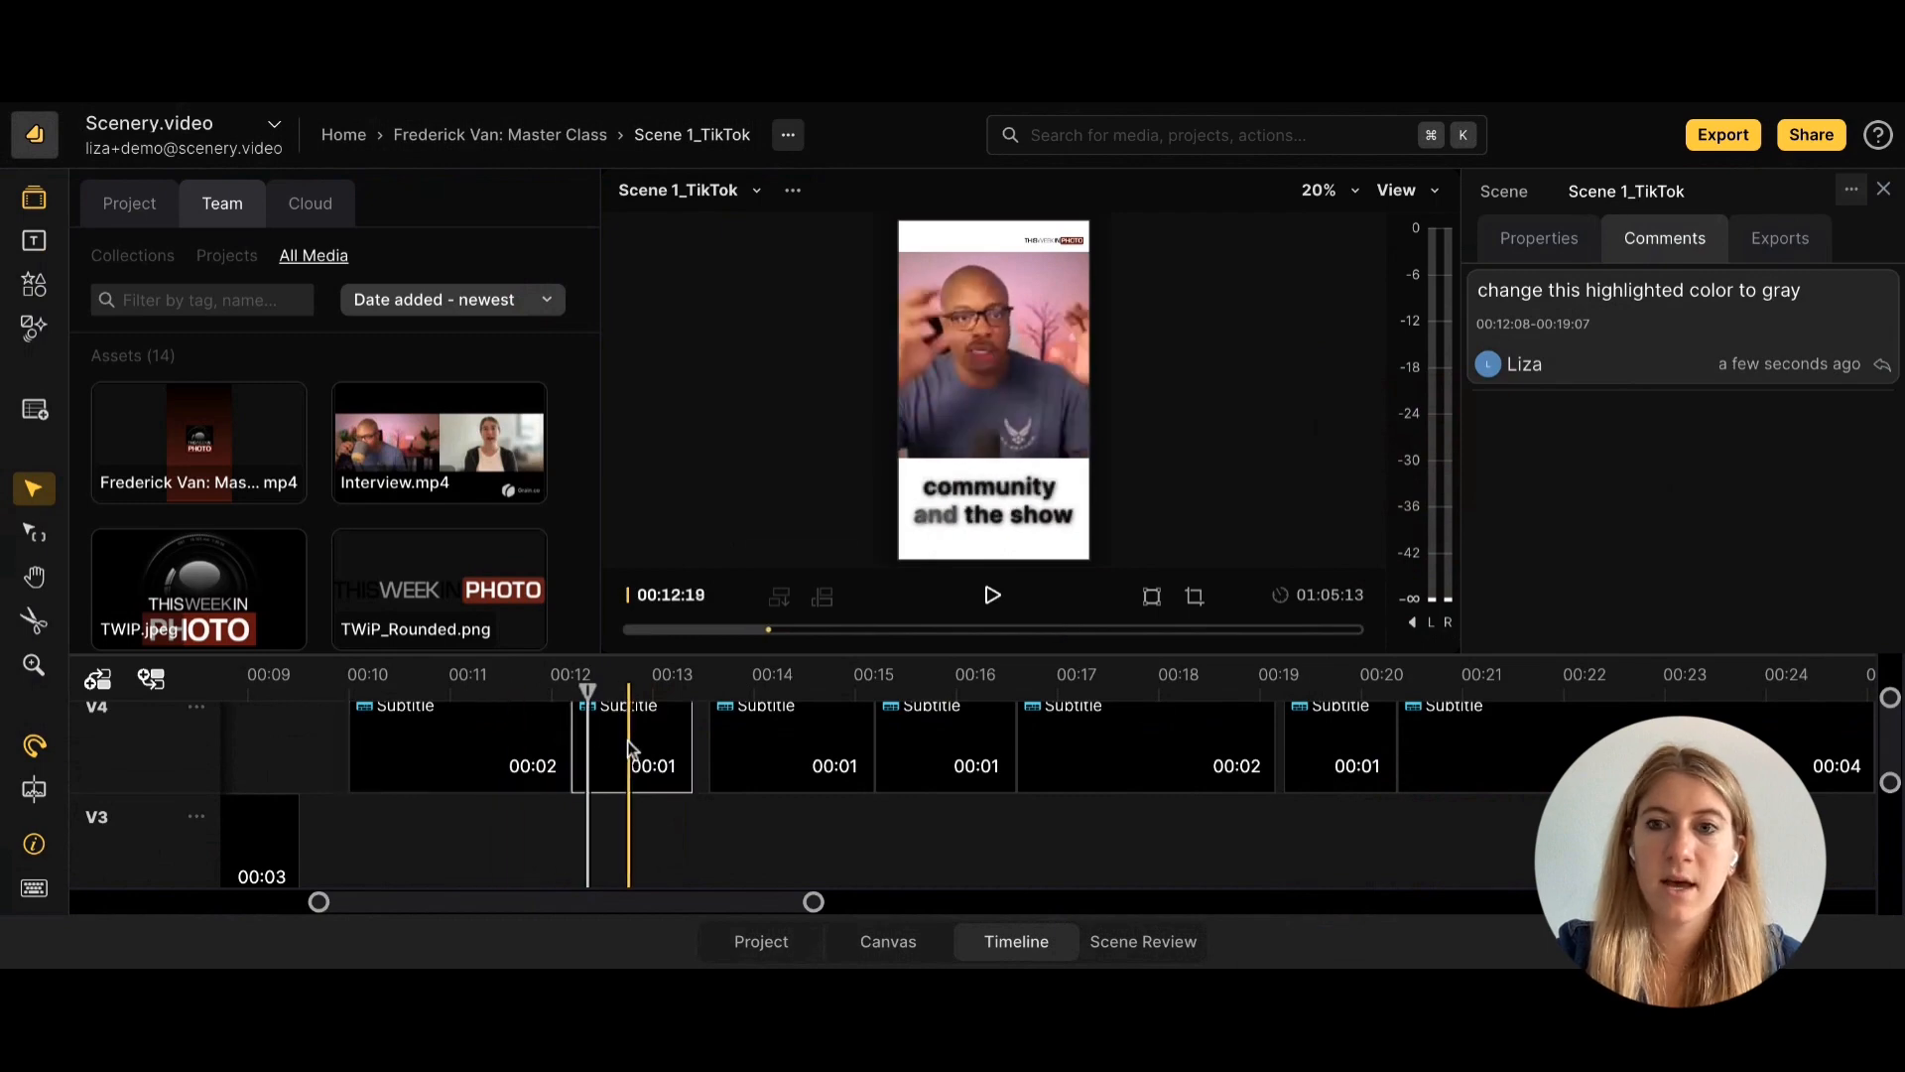
{"action": "left_click", "coordinate": [1555, 237]}
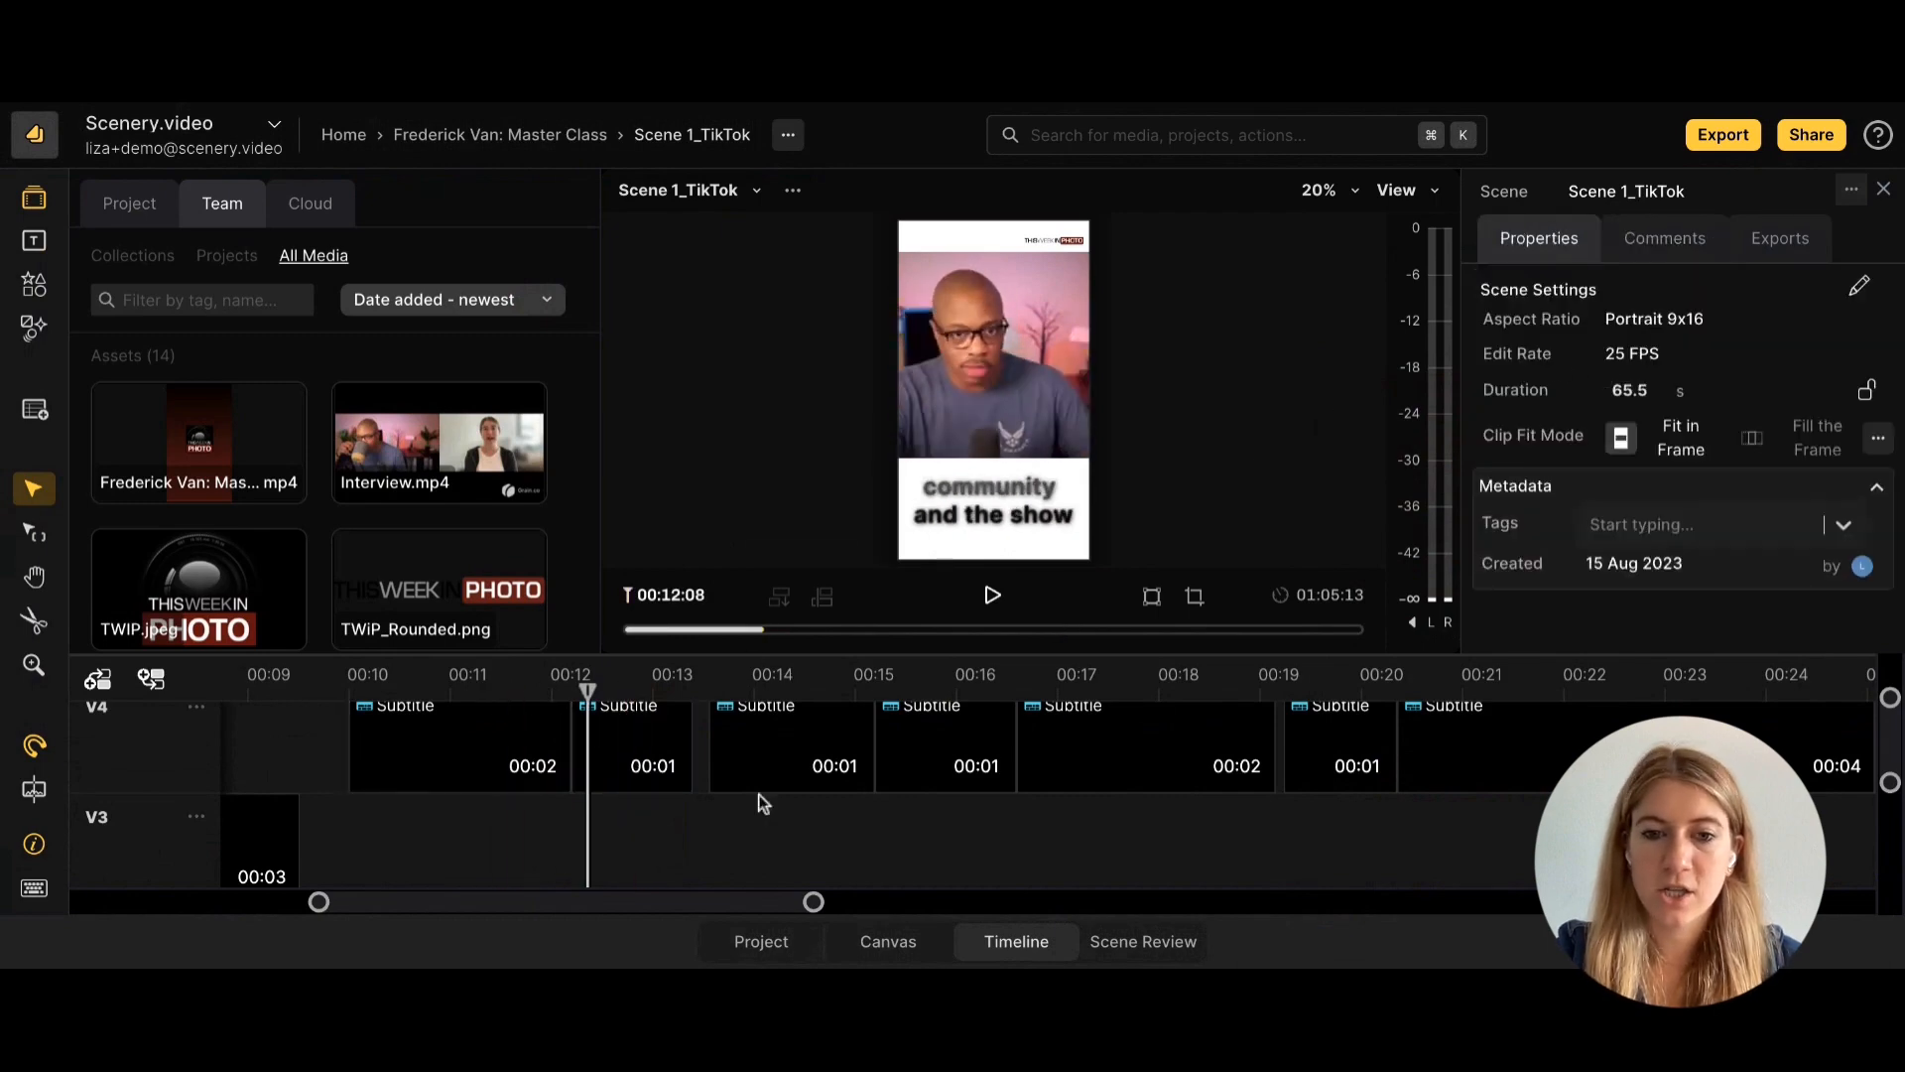
{"action": "left_click", "coordinate": [1139, 941]}
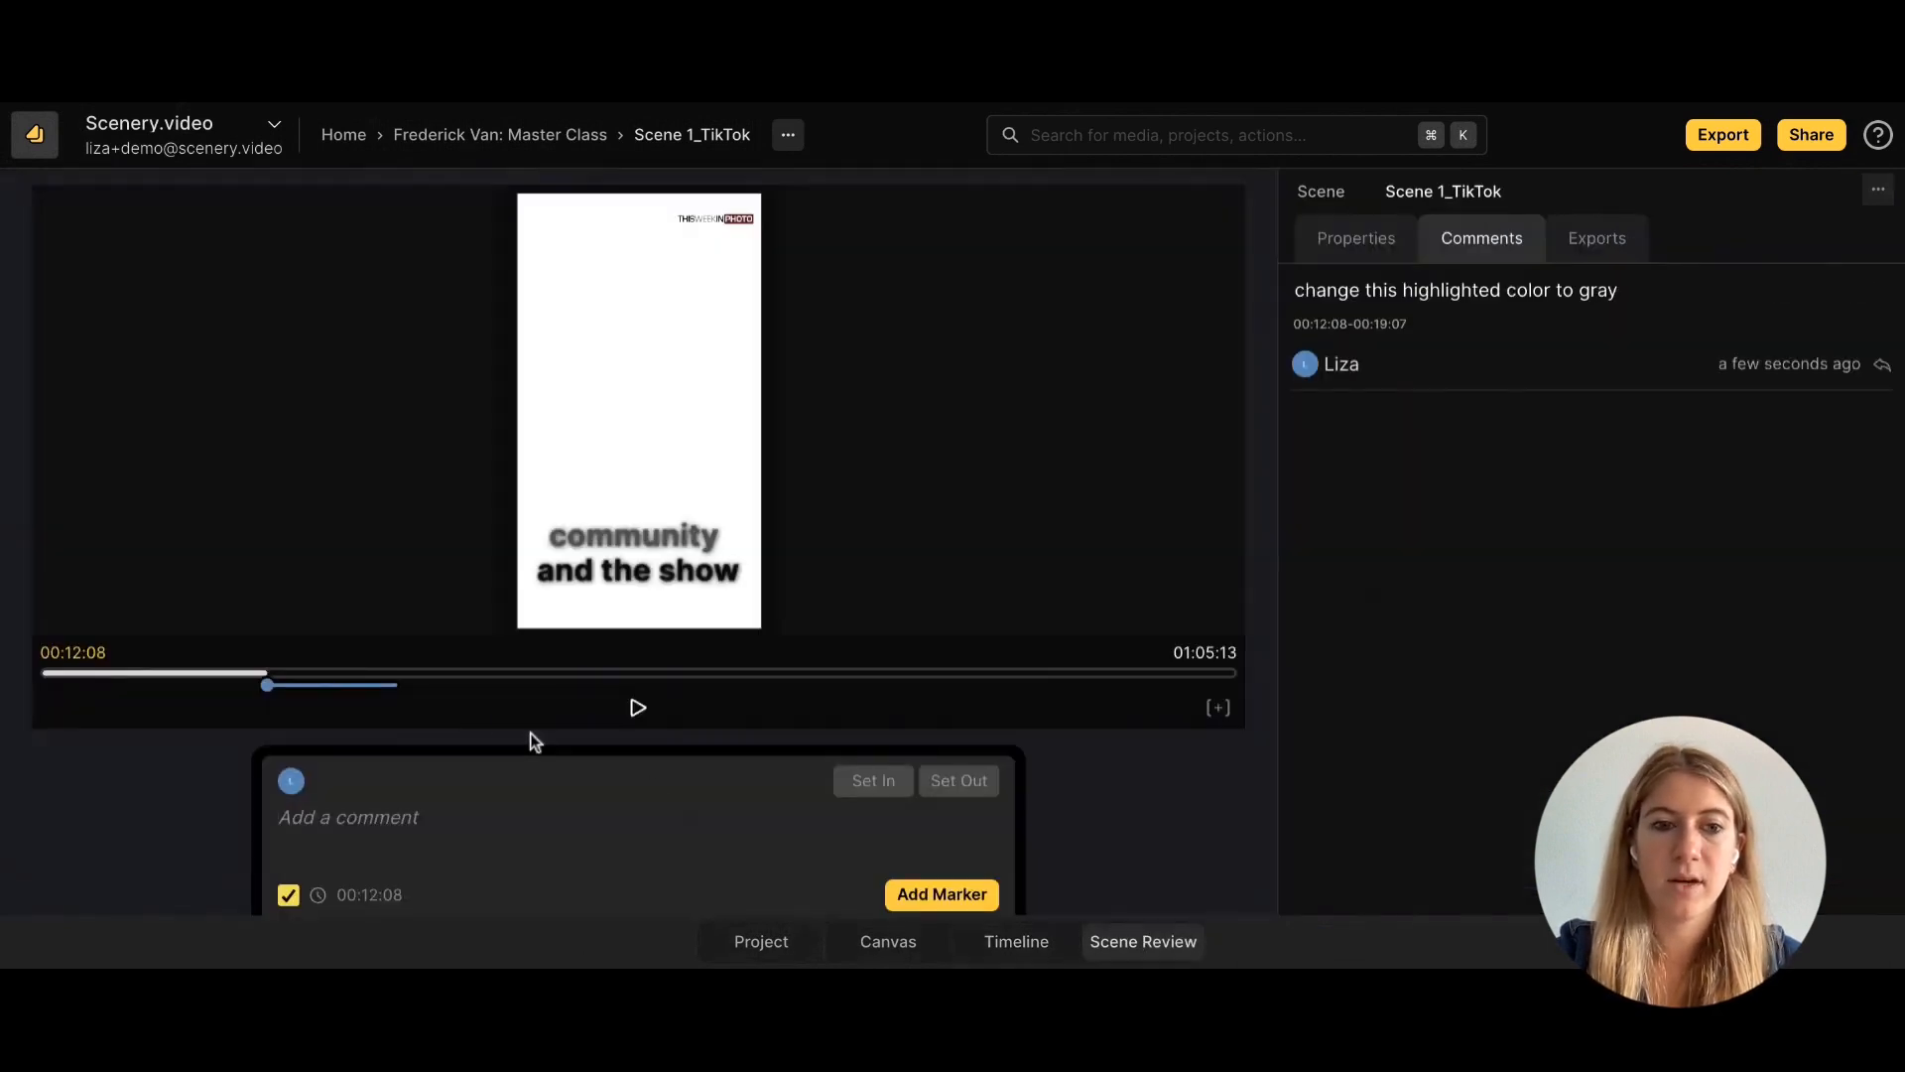
Scrub the review player between 00:13 and 00:15 to preview the gray highlighted subtitles.
{"action": "left_click", "coordinate": [317, 675]}
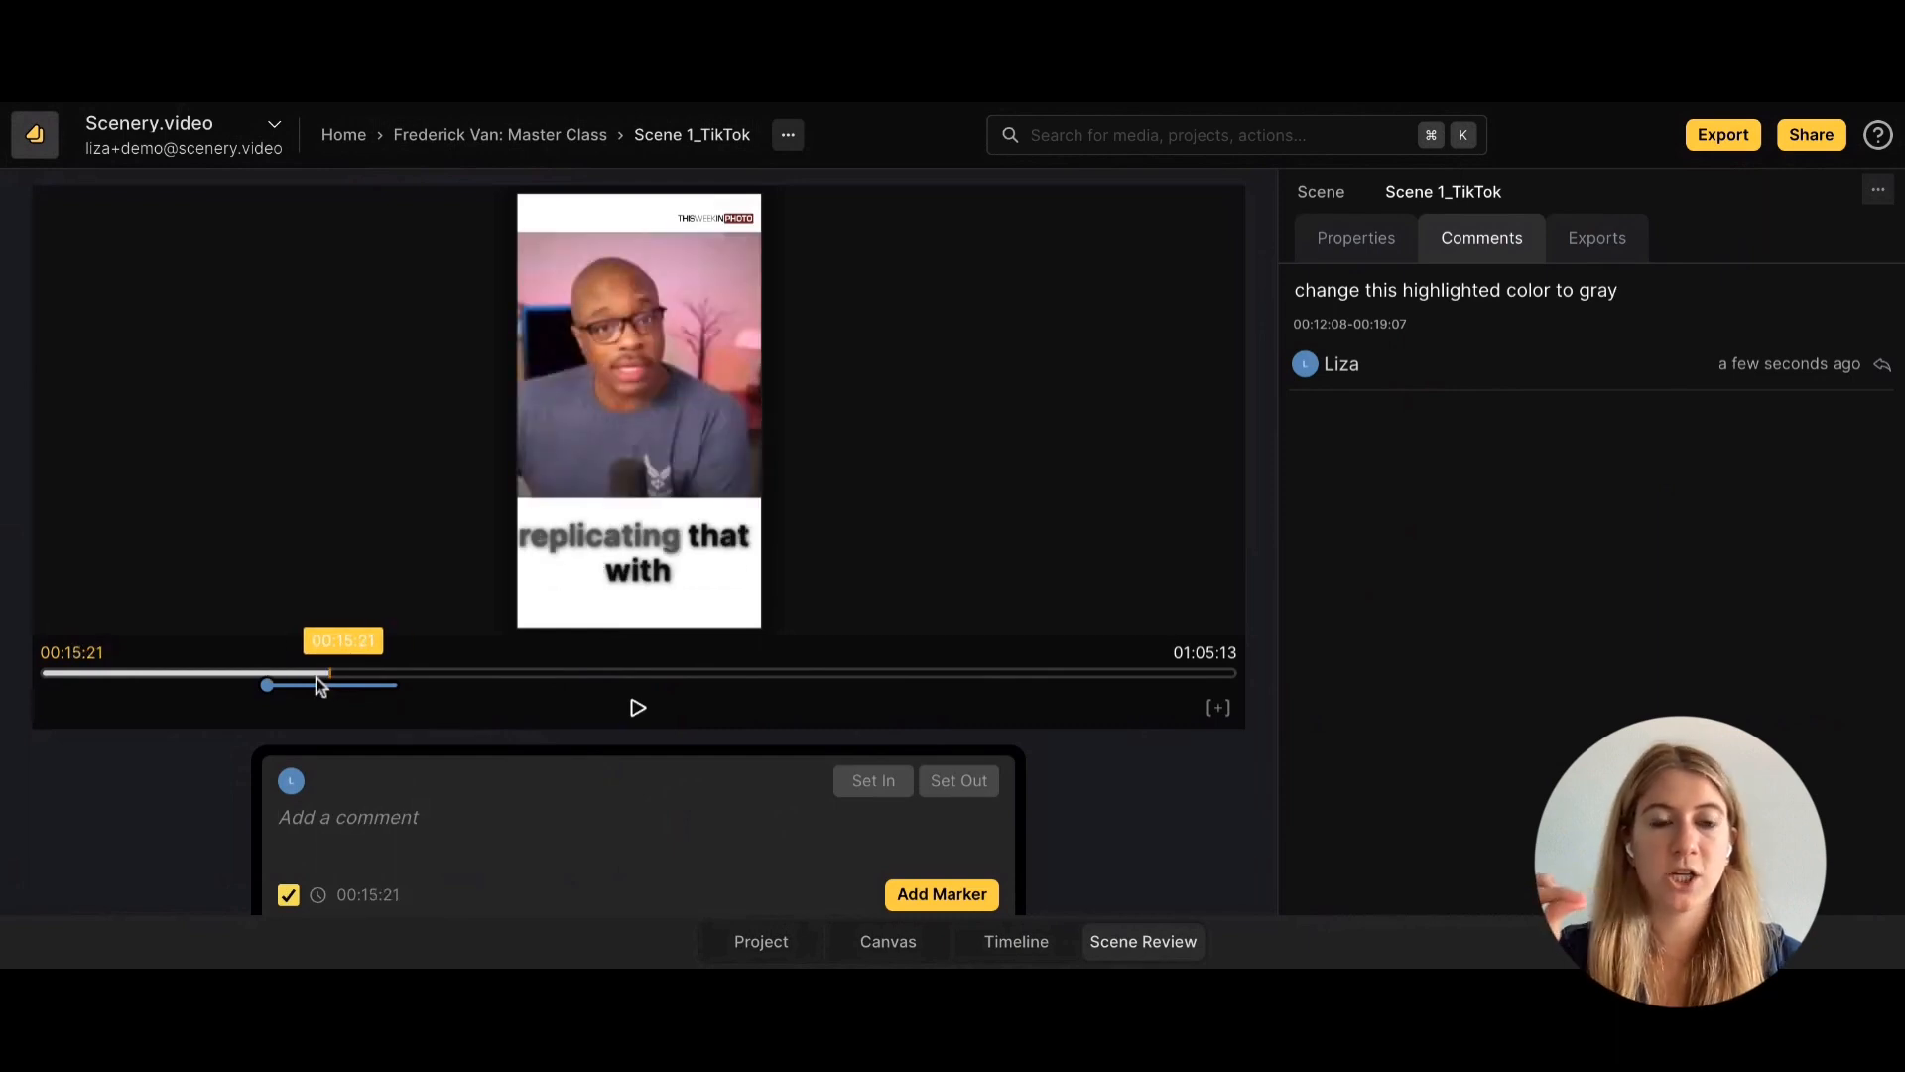
{"action": "mouse_move", "coordinate": [330, 672]}
{"action": "left_mouse_down"}
{"action": "mouse_move", "coordinate": [290, 673]}
{"action": "mouse_move", "coordinate": [317, 673]}
{"action": "left_mouse_up"}
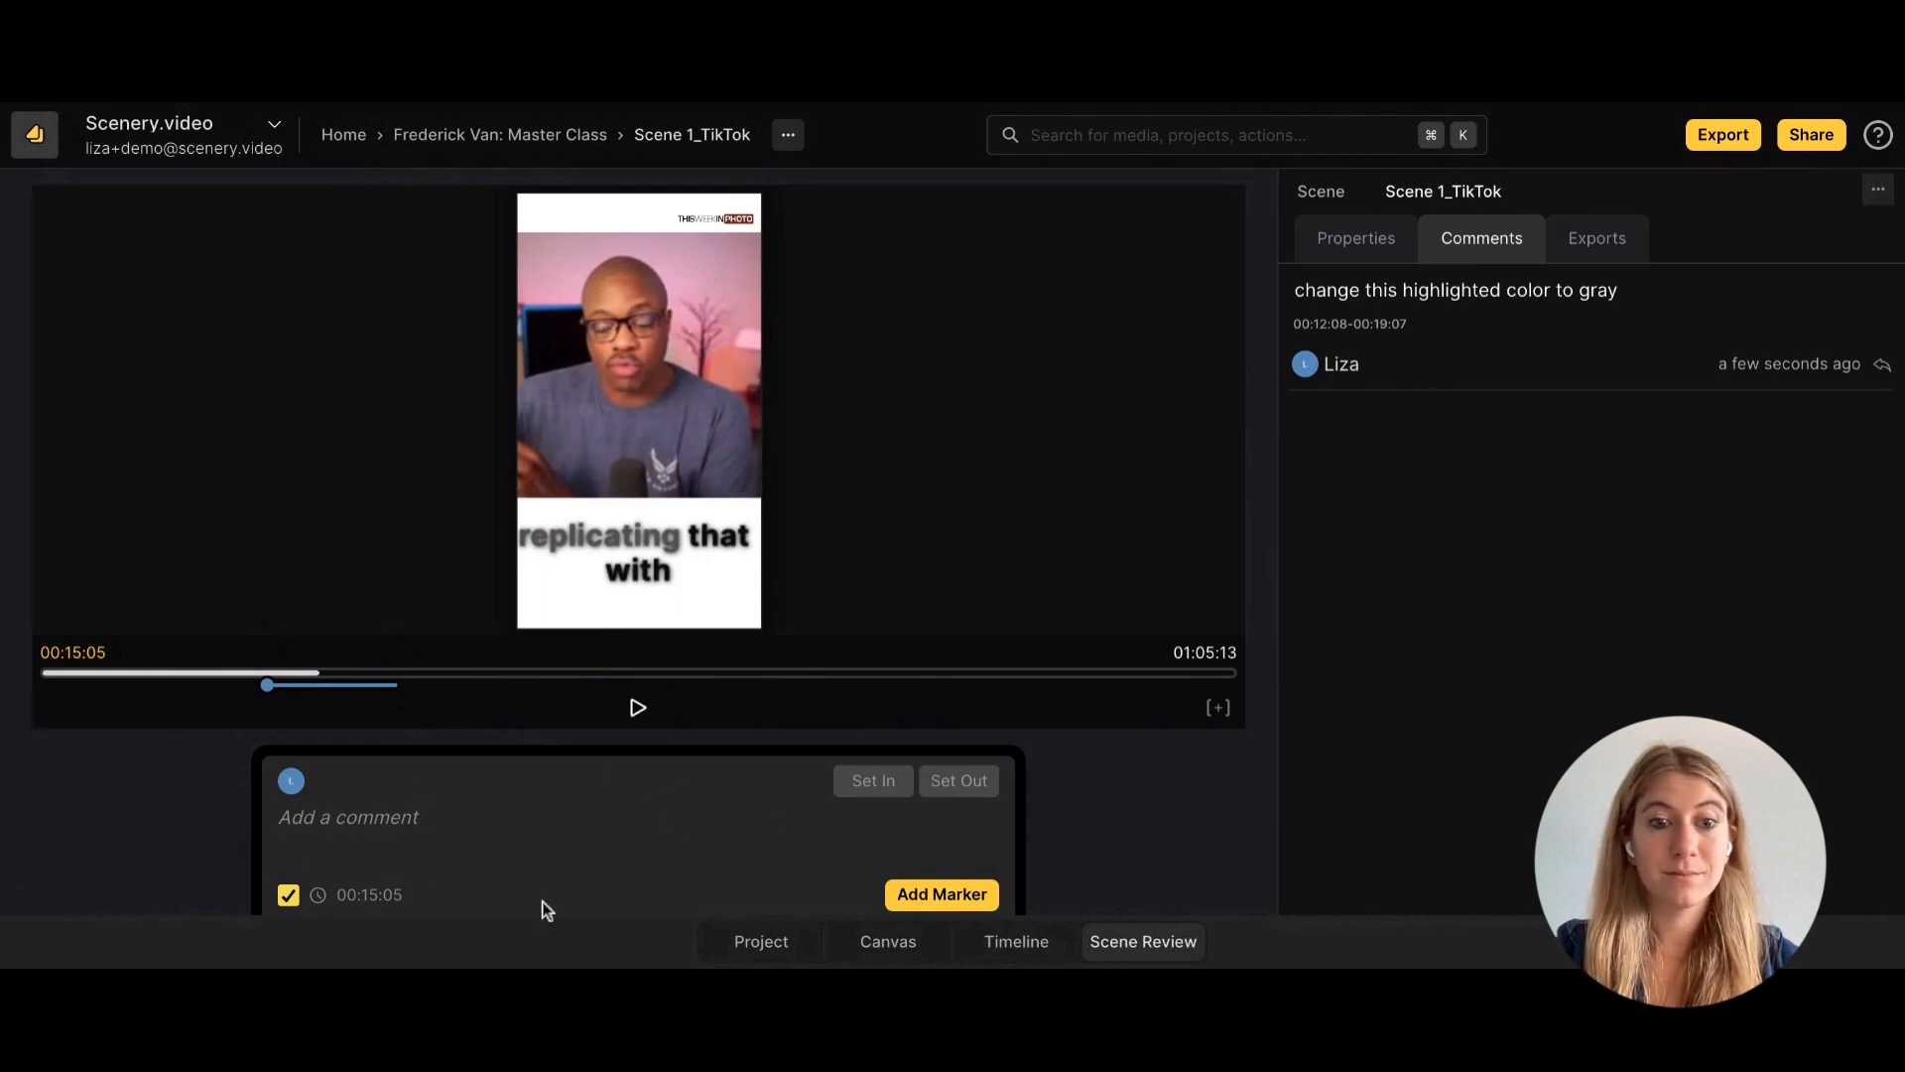
{"action": "left_click", "coordinate": [771, 948]}
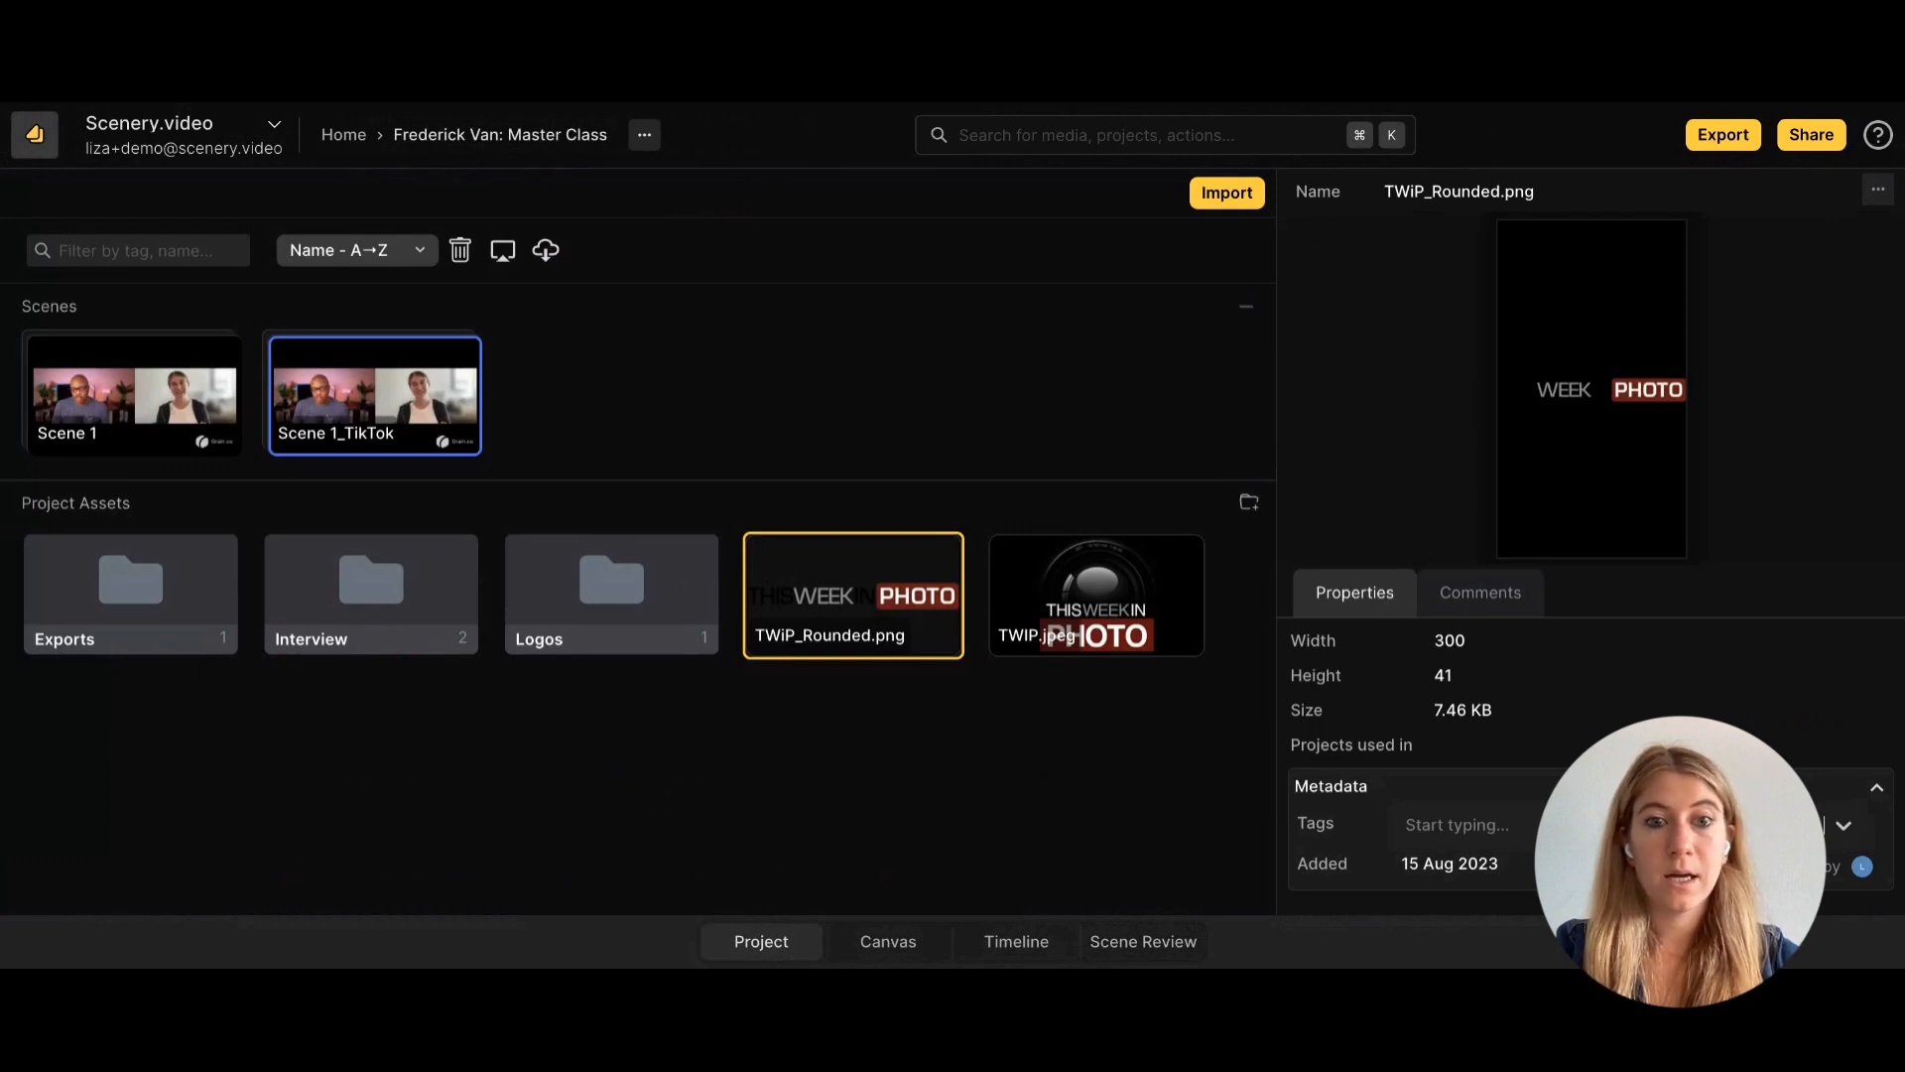
{"action": "left_click", "coordinate": [1809, 135]}
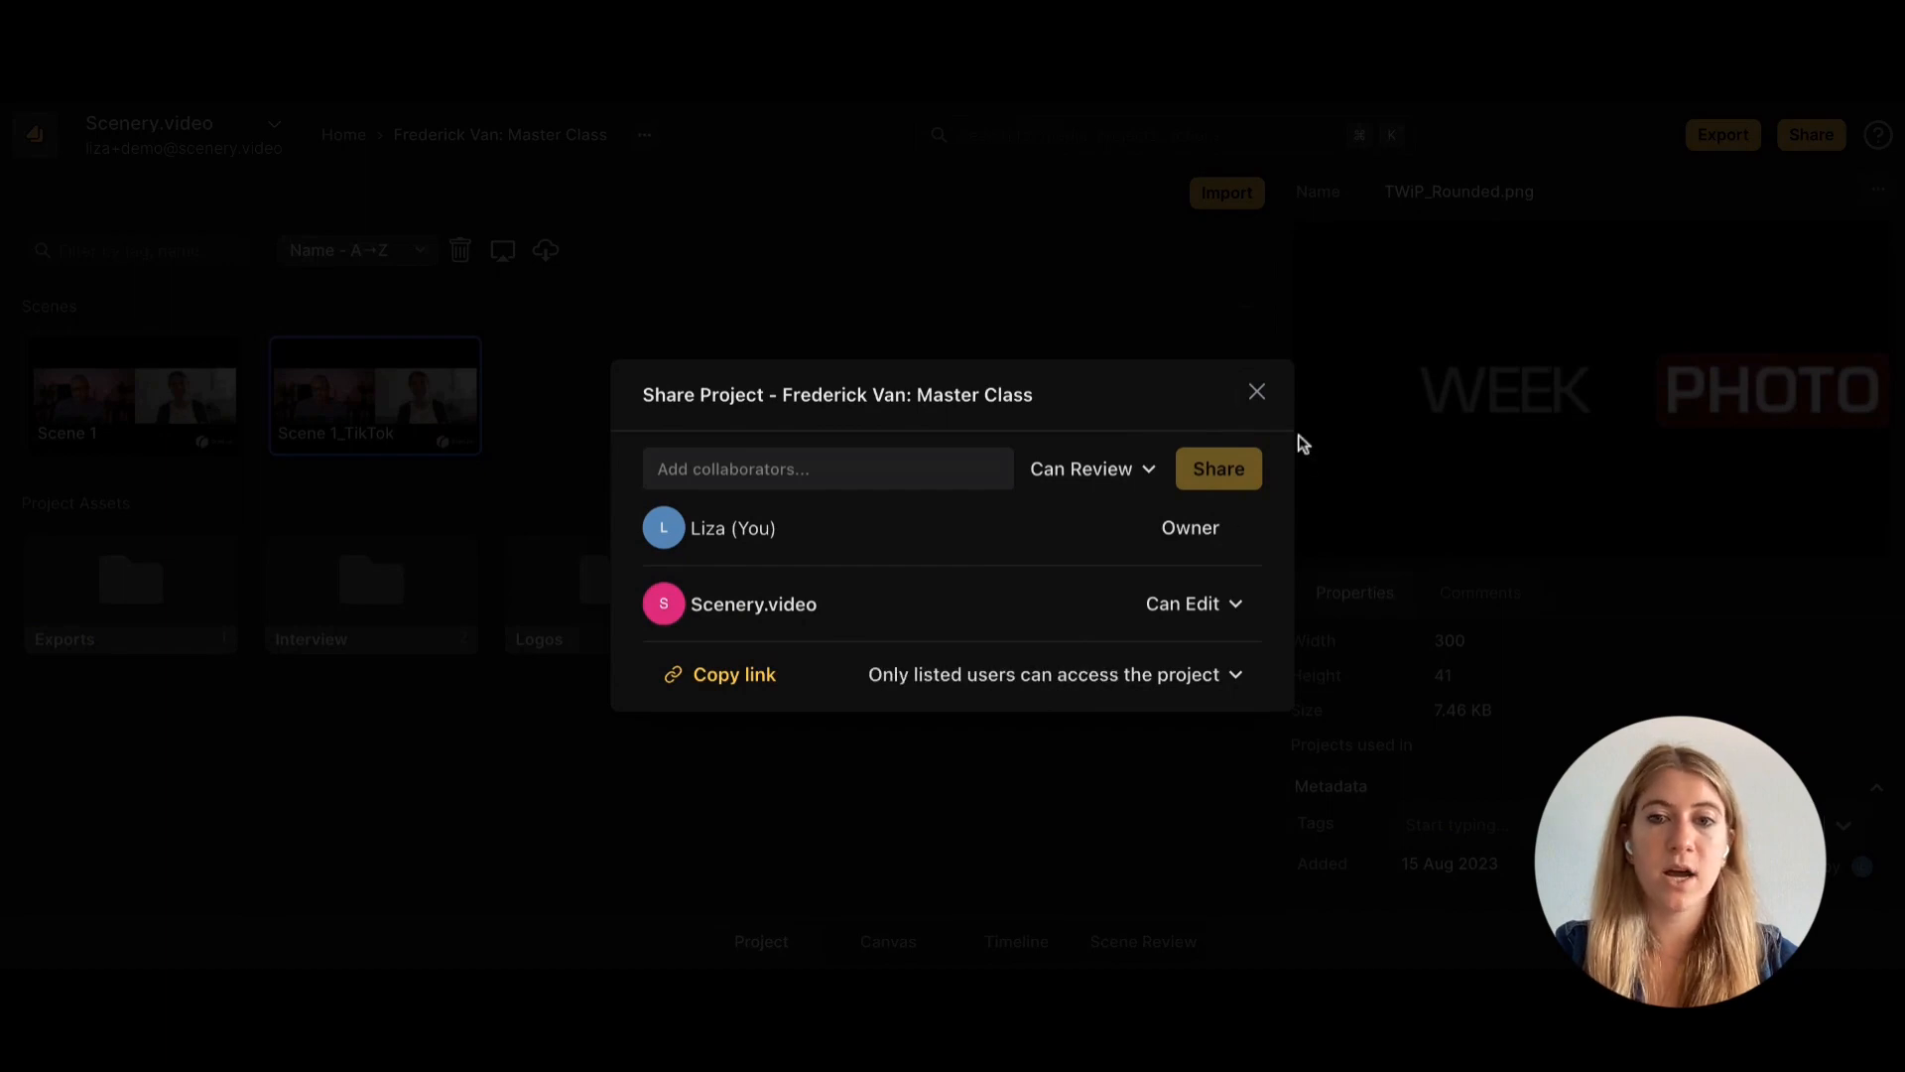
{"action": "left_click", "coordinate": [1256, 392]}
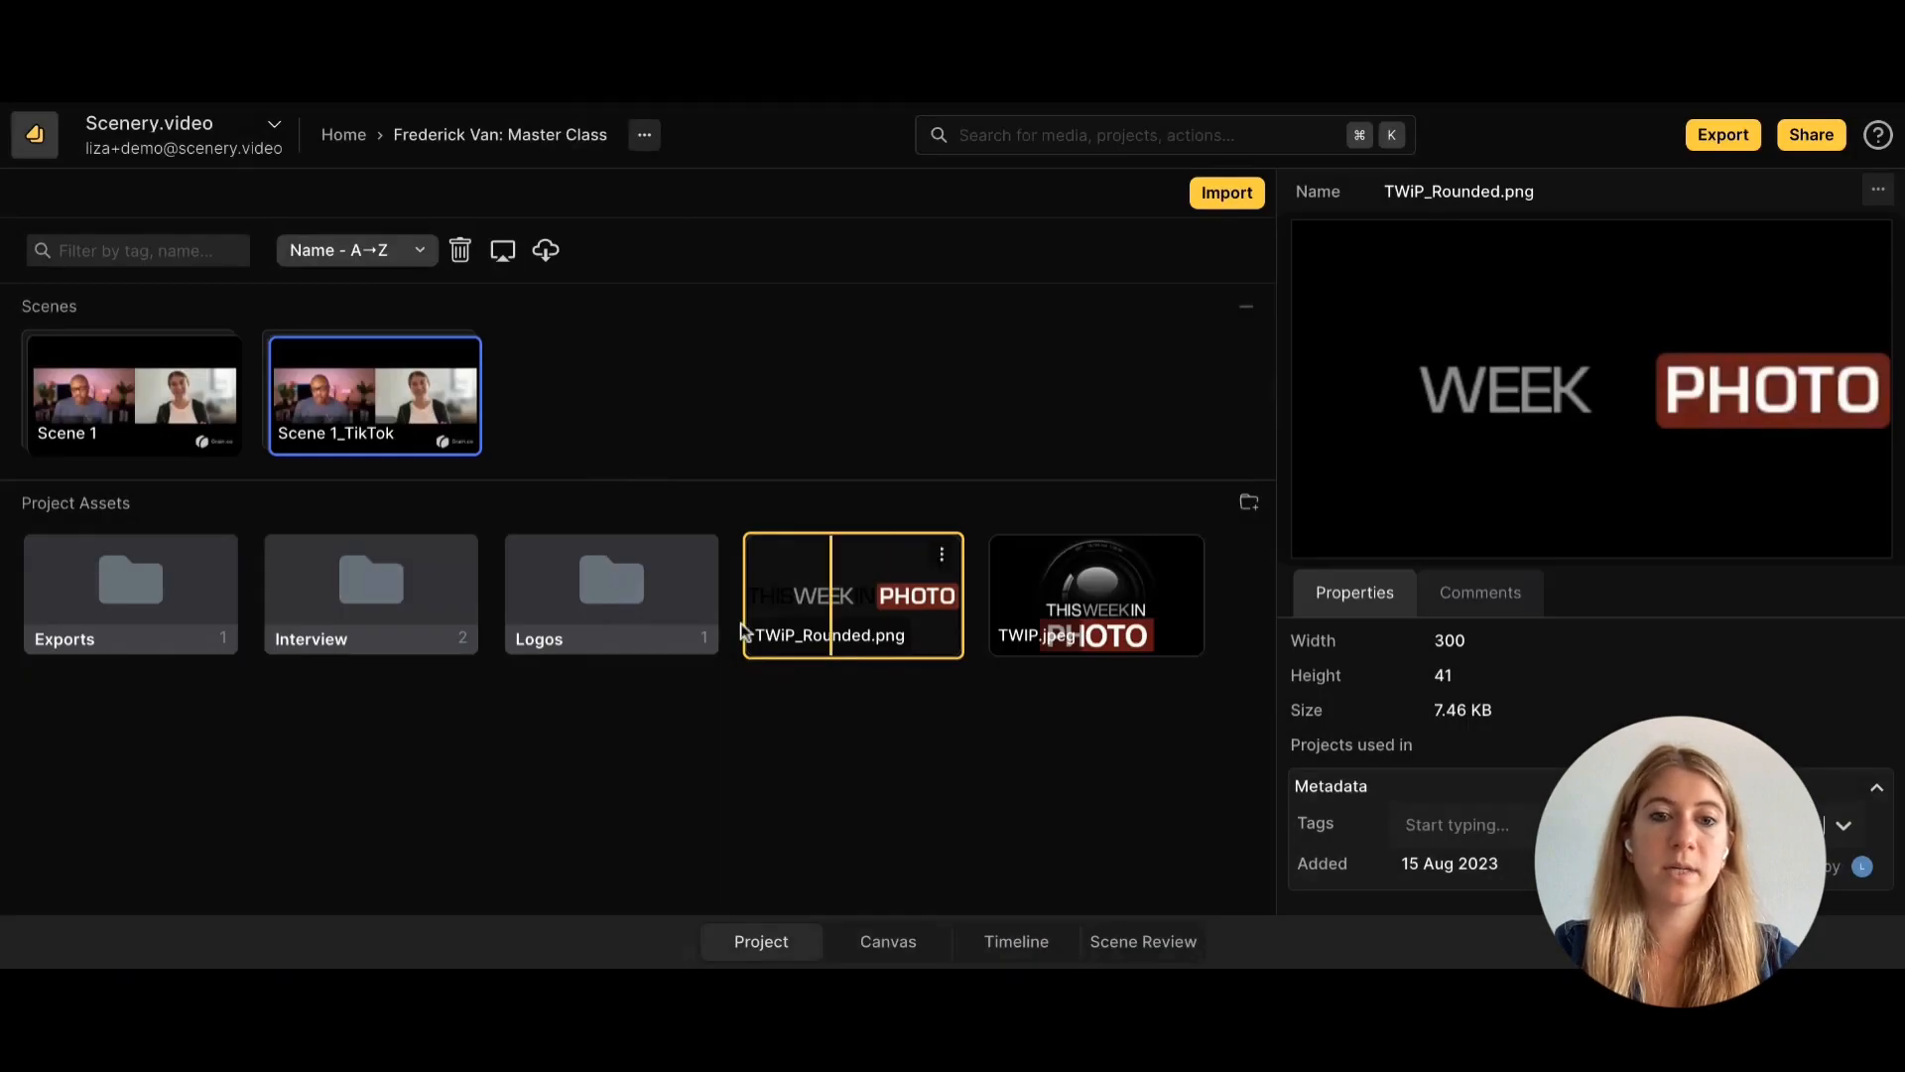
{"action": "left_click", "coordinate": [1248, 194]}
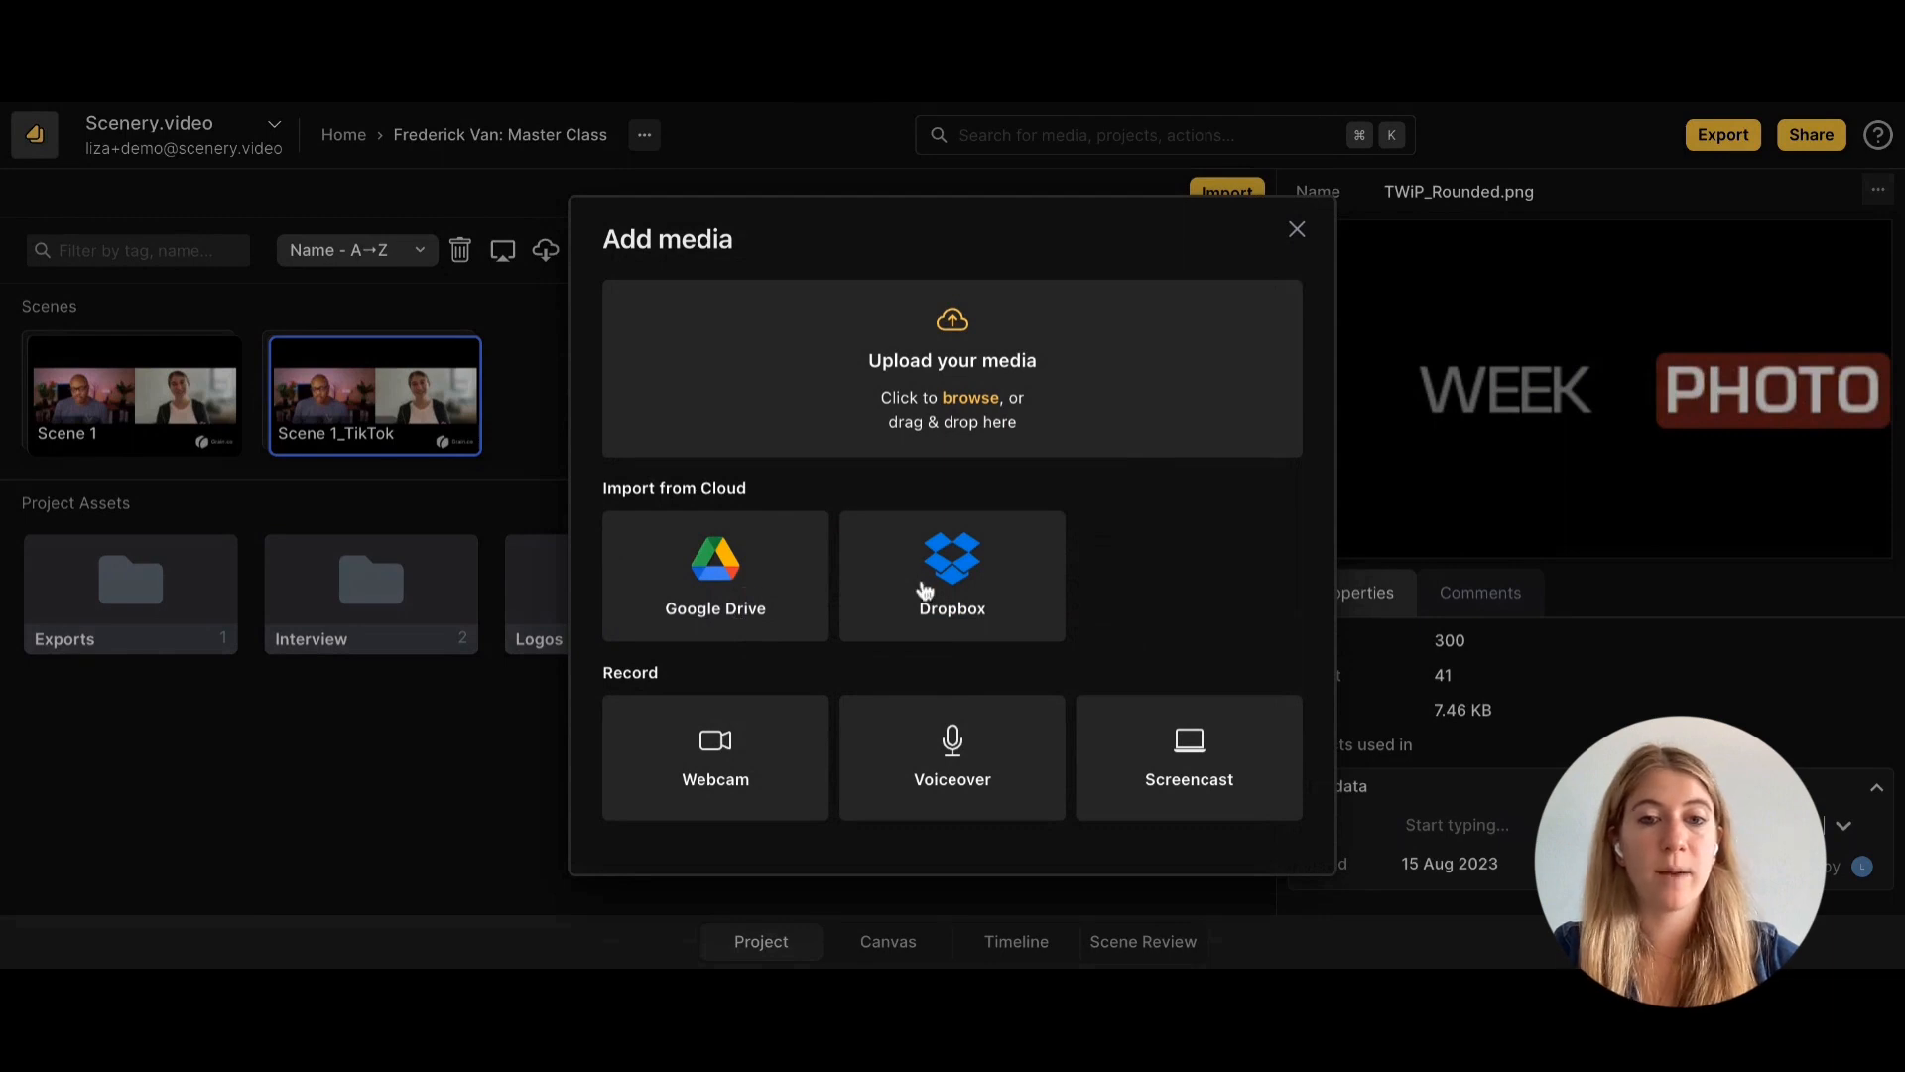
{"action": "left_click", "coordinate": [1297, 231]}
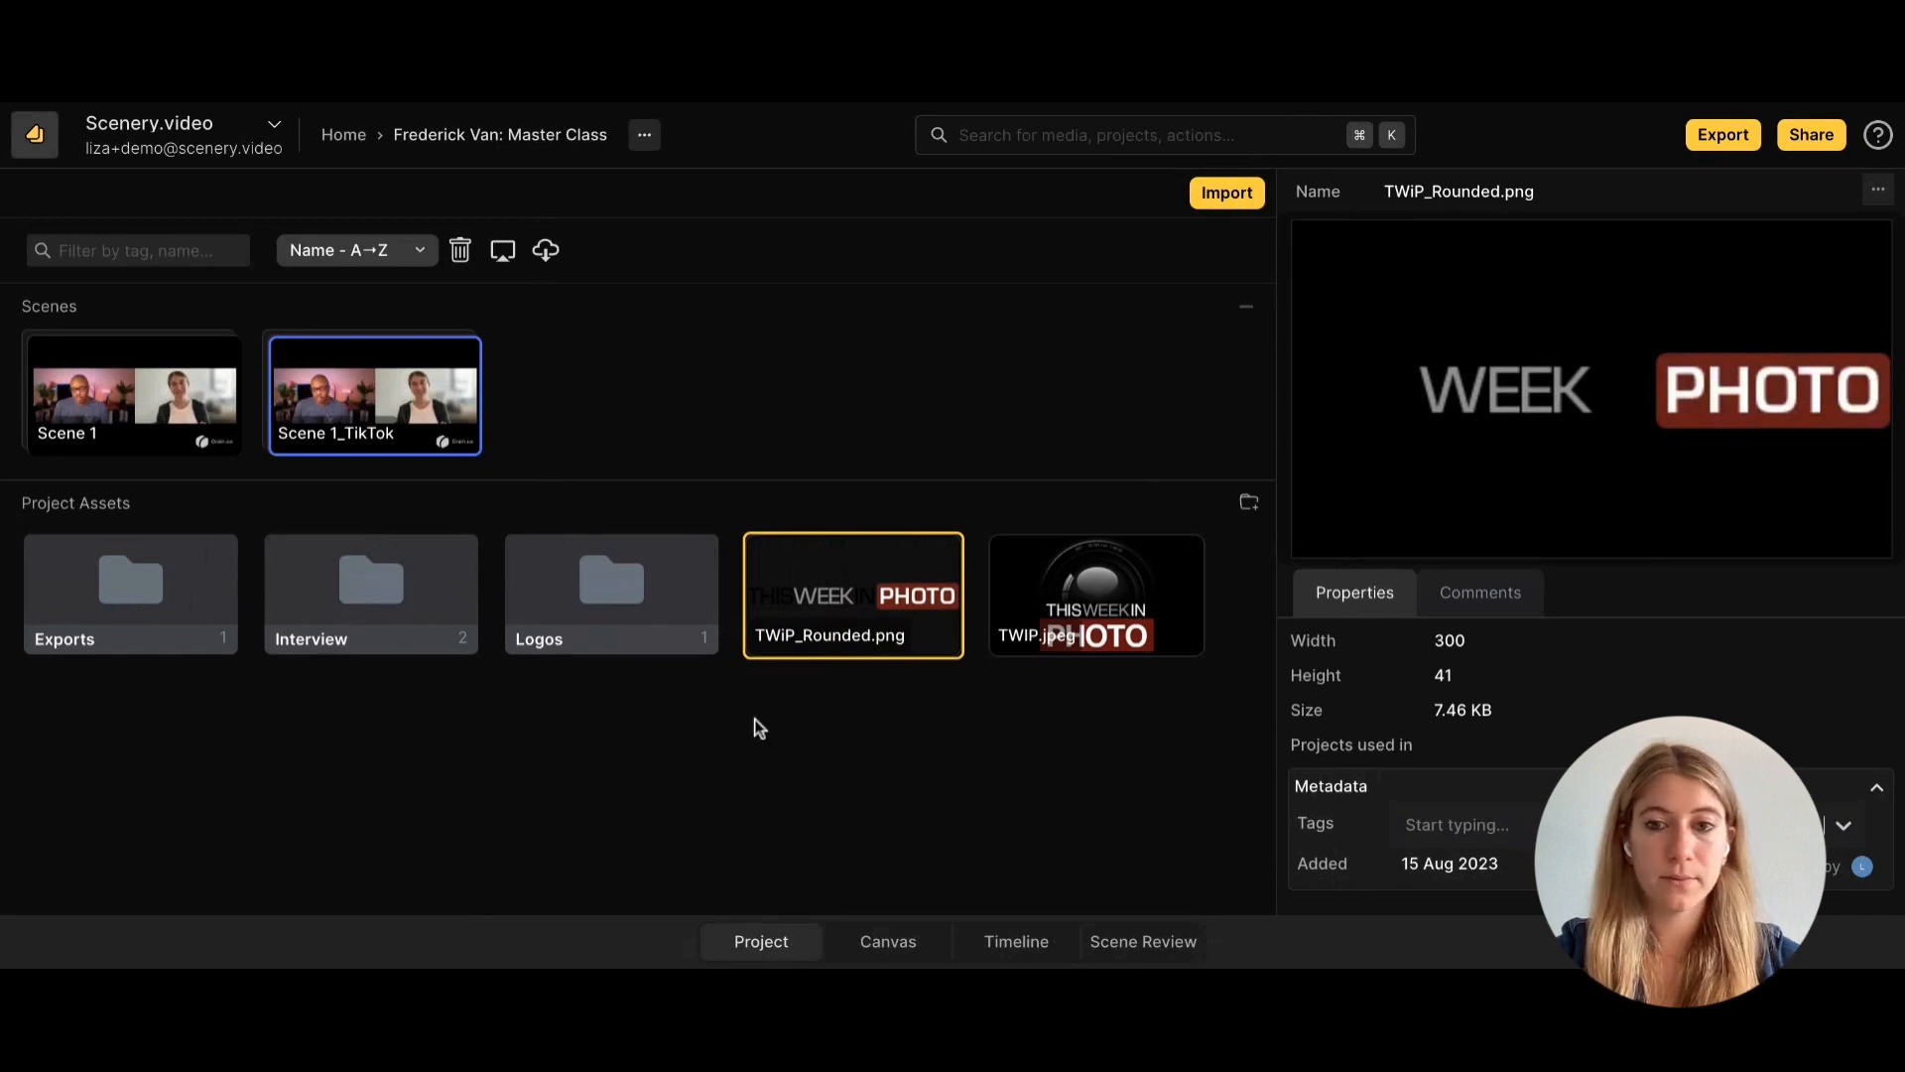
View the Logos collection's properties, then go back to the Home dashboard.
{"action": "left_click", "coordinate": [639, 590]}
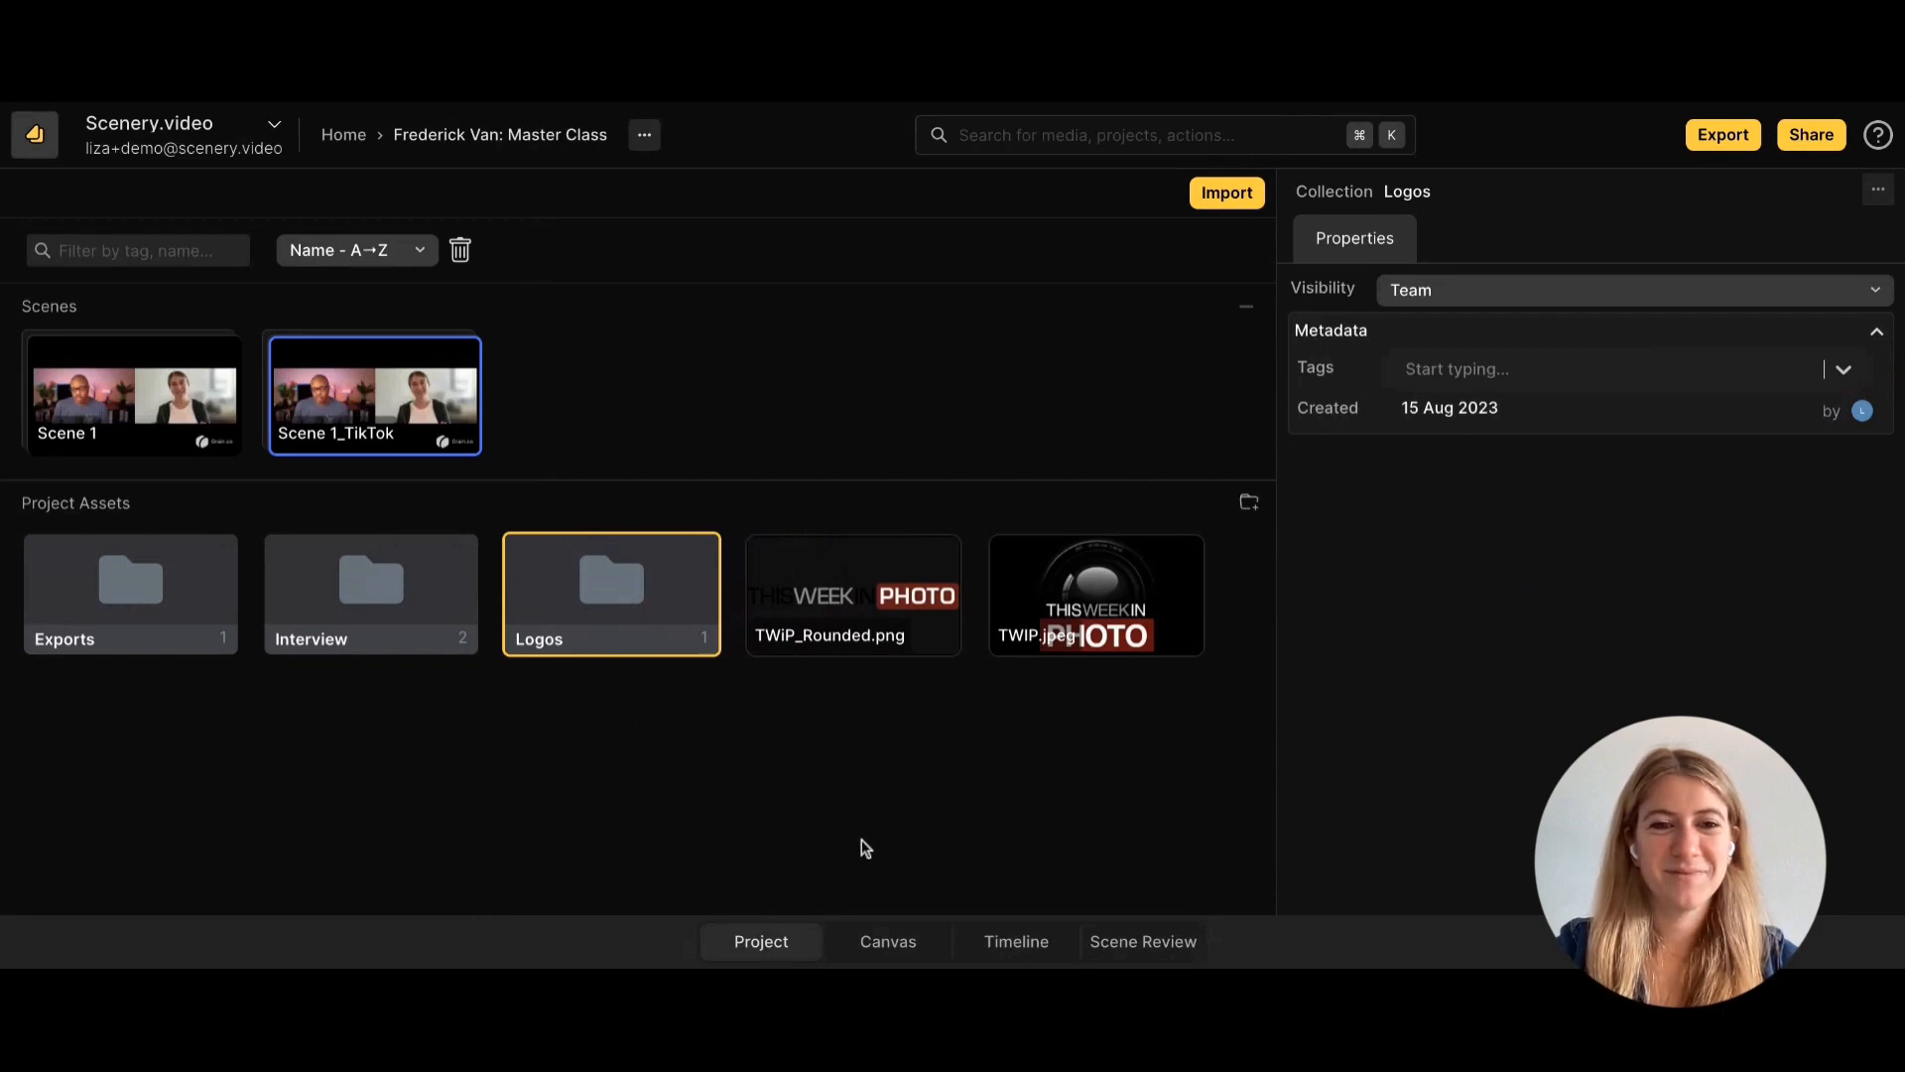
{"action": "left_click", "coordinate": [343, 135]}
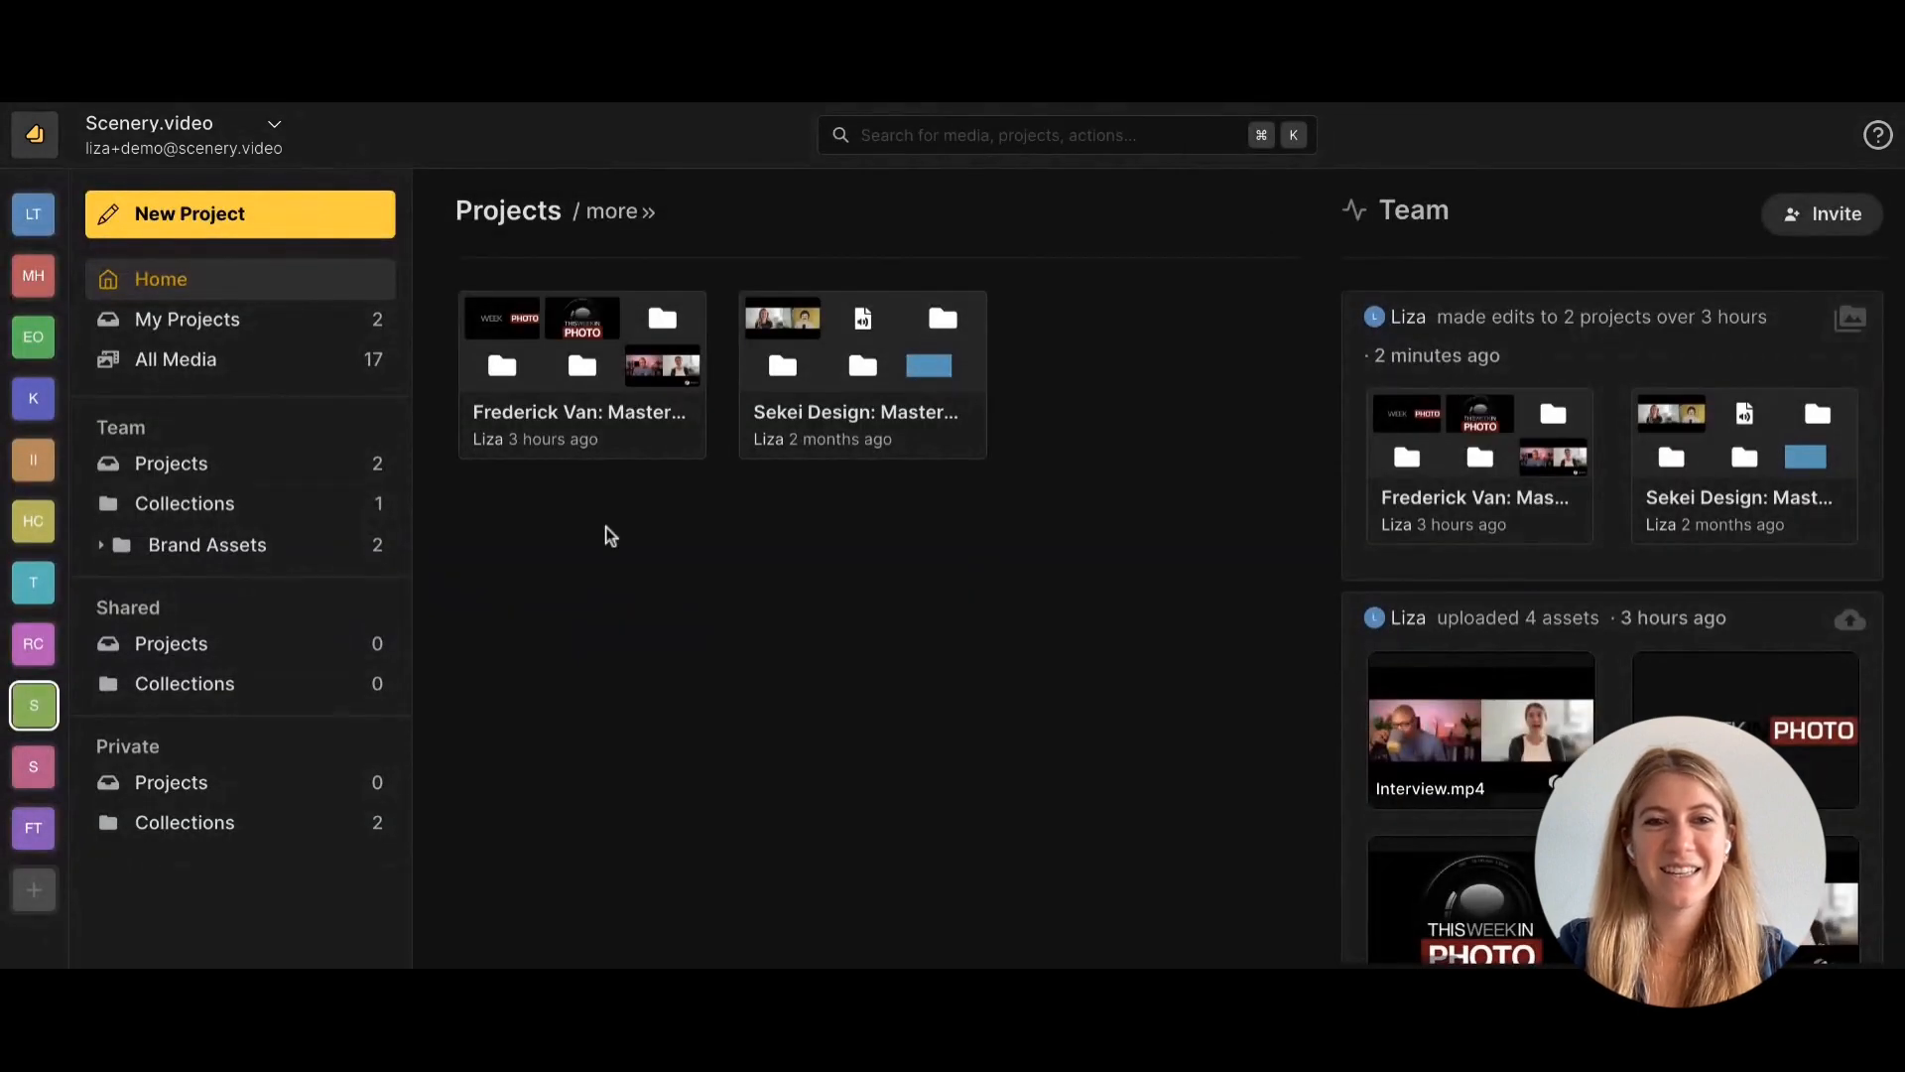
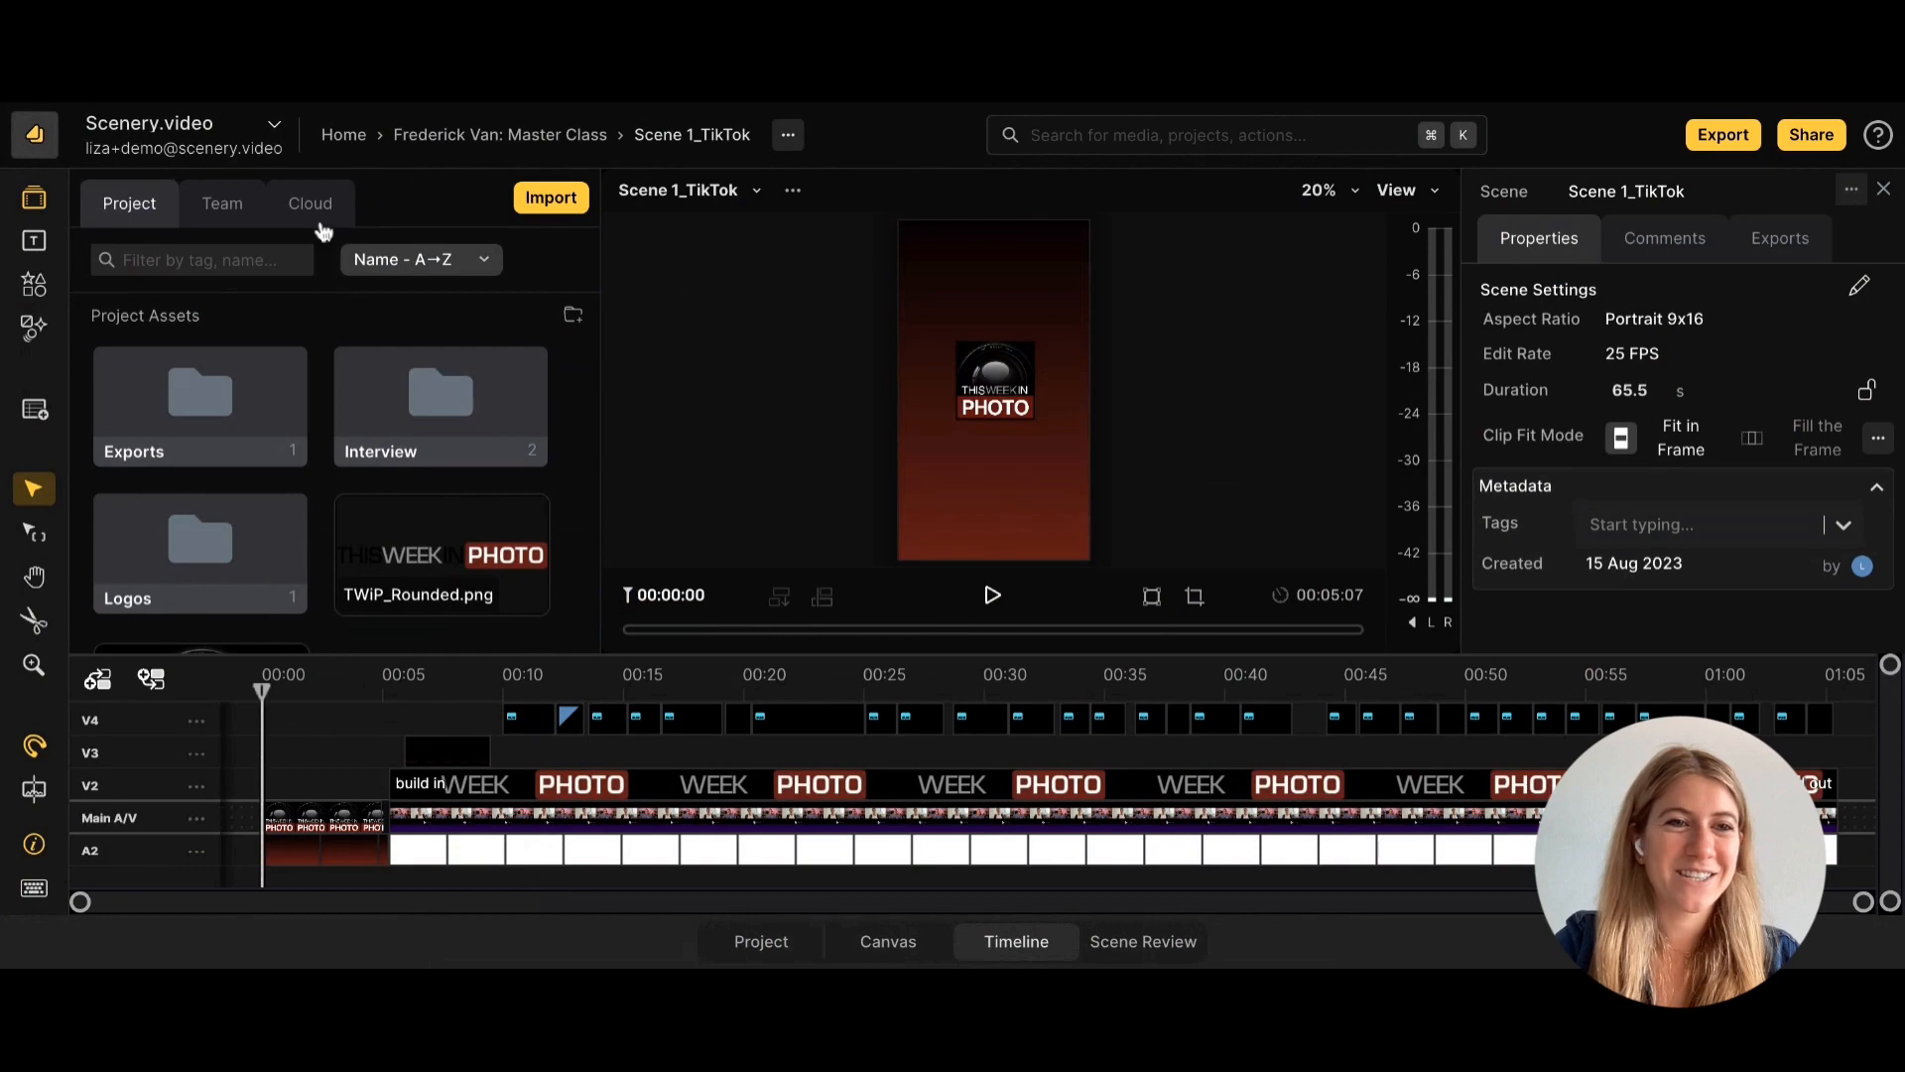
Open the DALL·E image generator from the Cloud sources and focus its prompt box.
{"action": "left_click", "coordinate": [319, 222]}
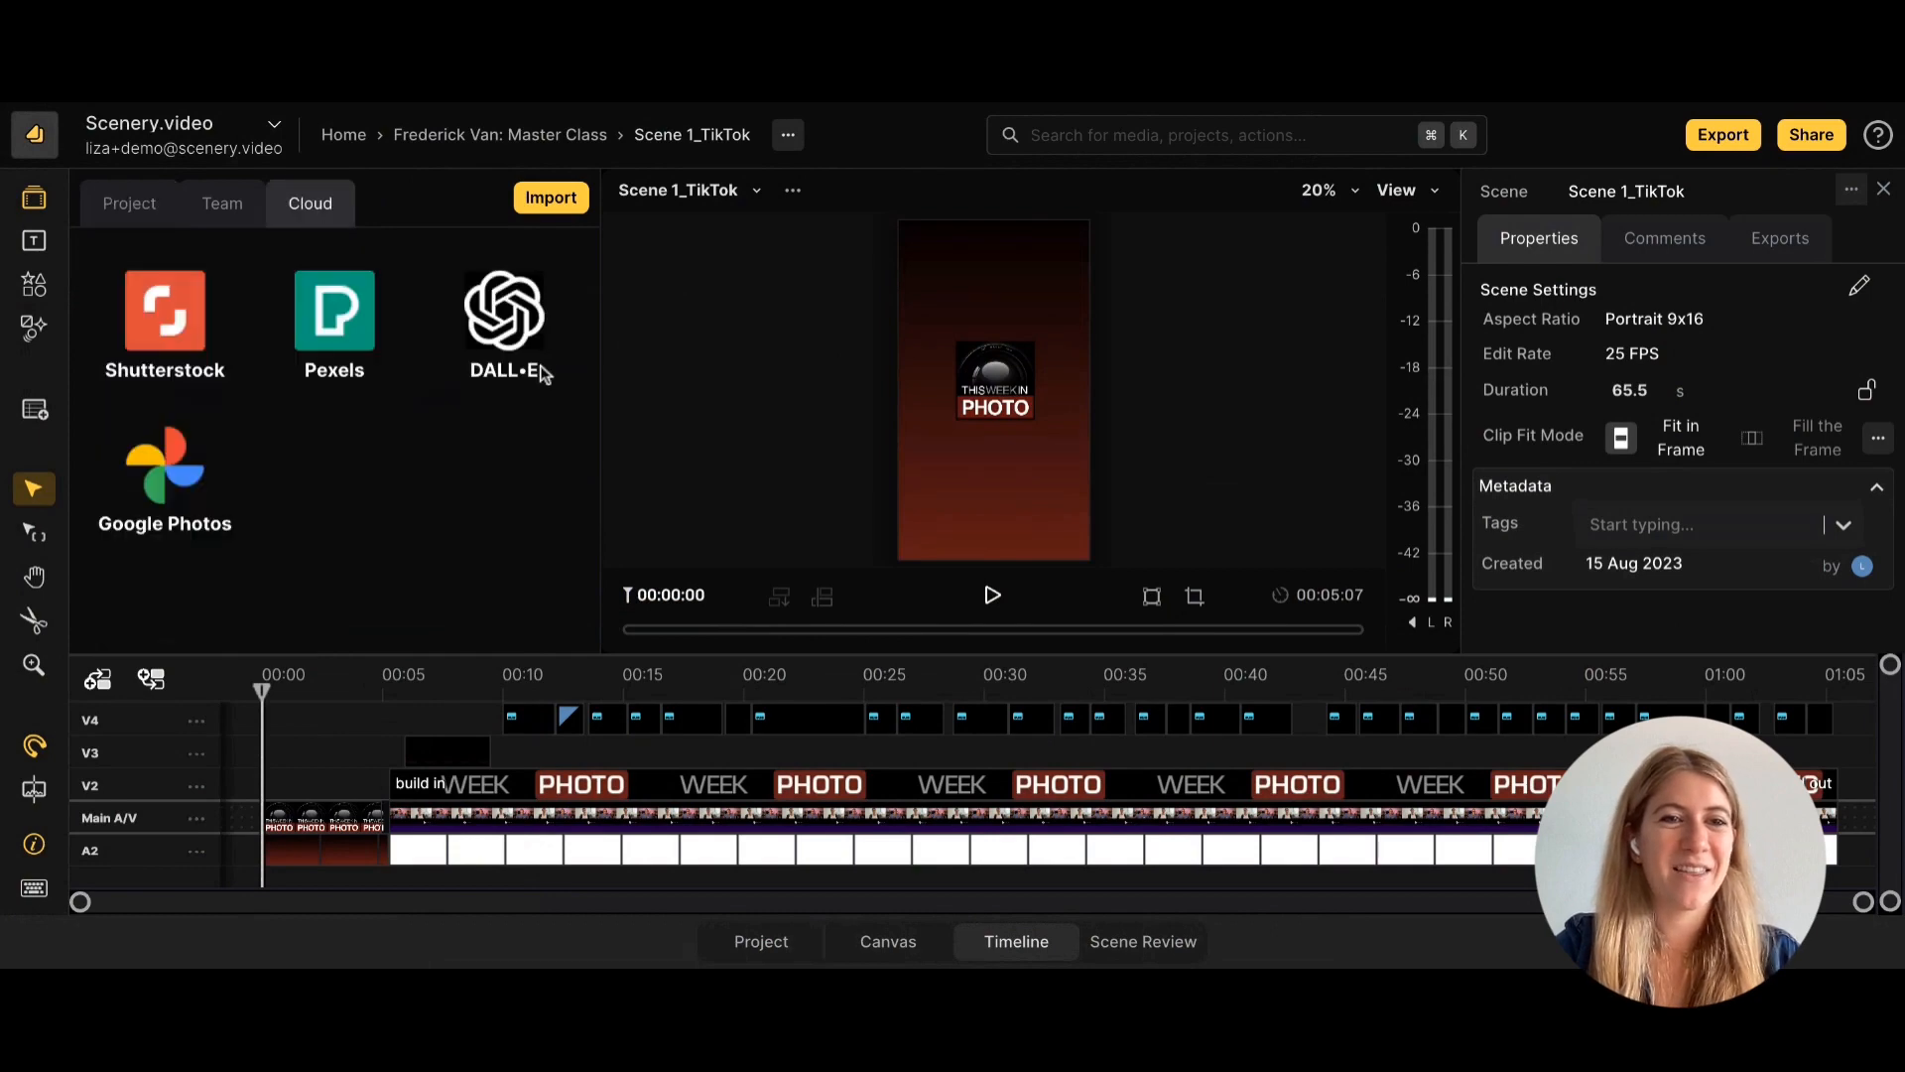
{"action": "left_click", "coordinate": [502, 318]}
{"action": "left_click", "coordinate": [389, 349]}
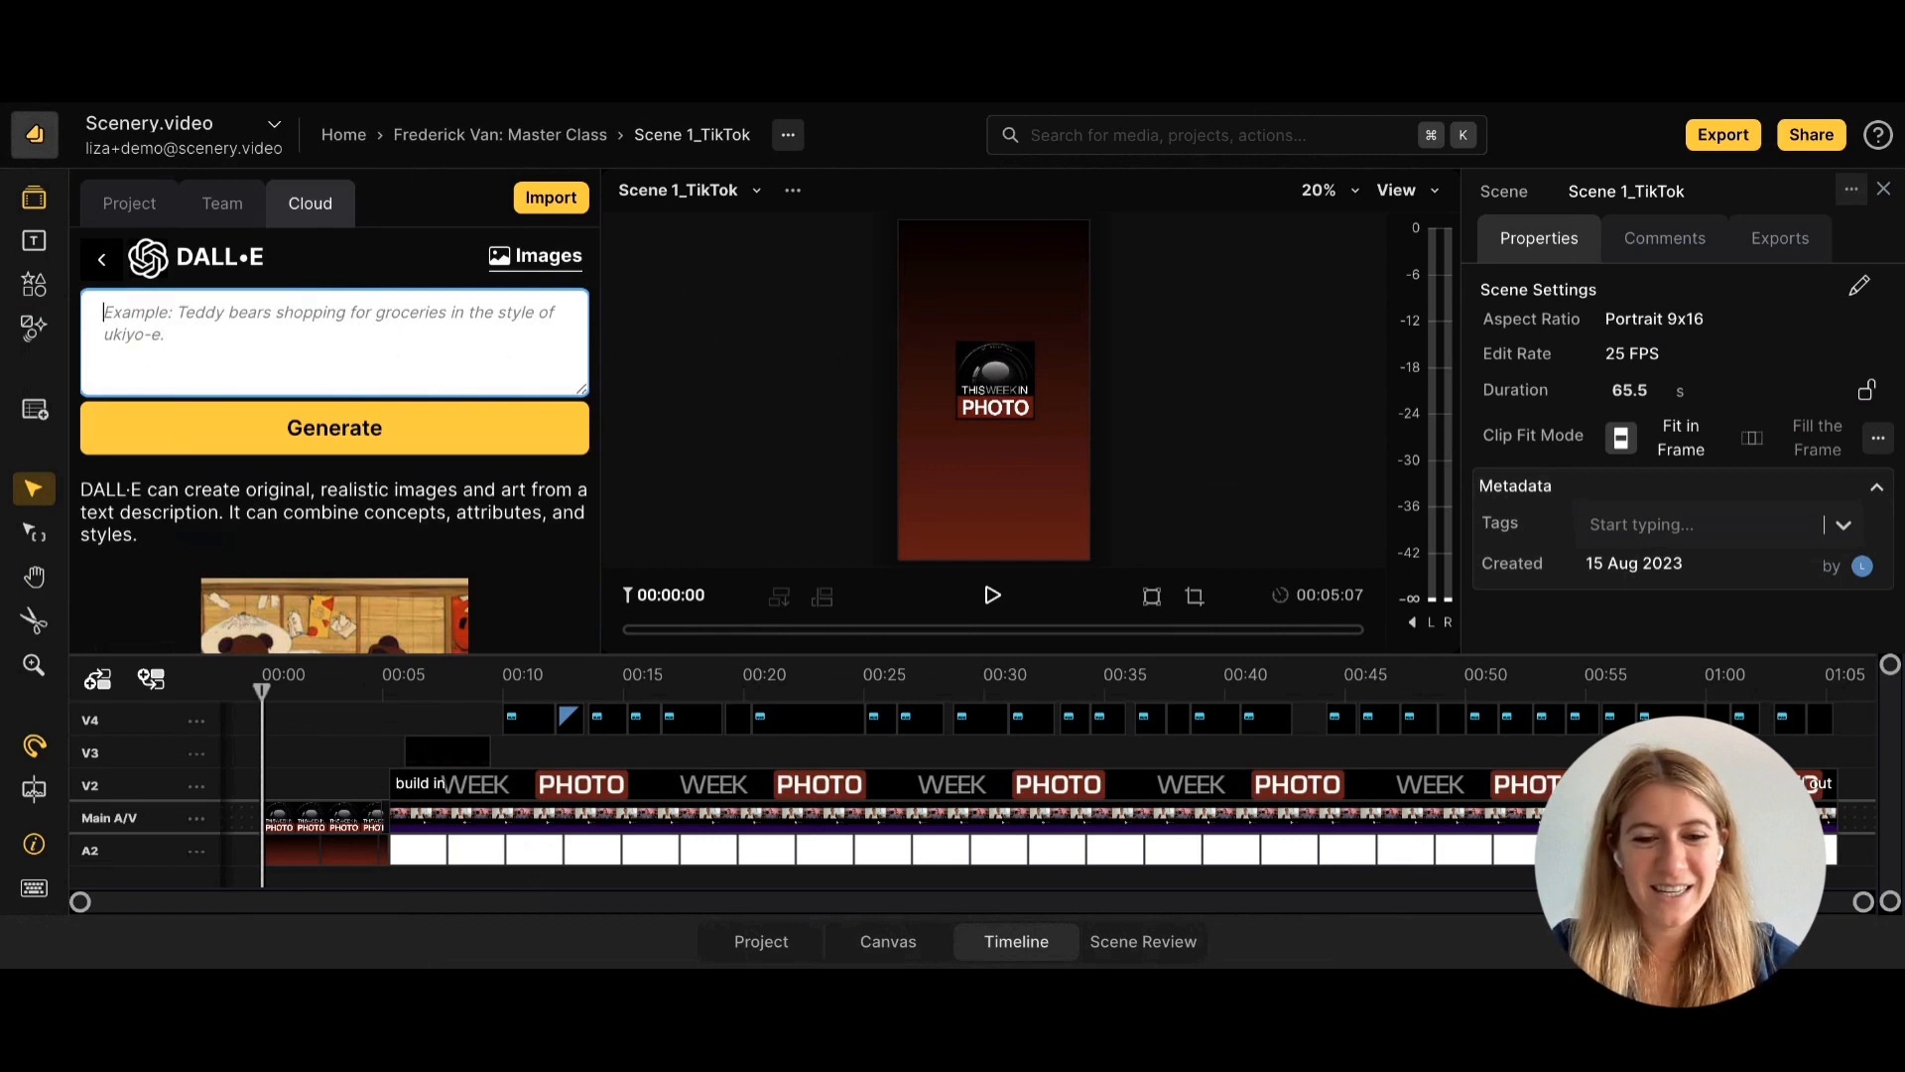
Generate images from the prompt 'A cinematic photorealistic shot of a robot riding a horse on a beach'.
{"action": "type", "text": "cinematic photorealistic shot"}
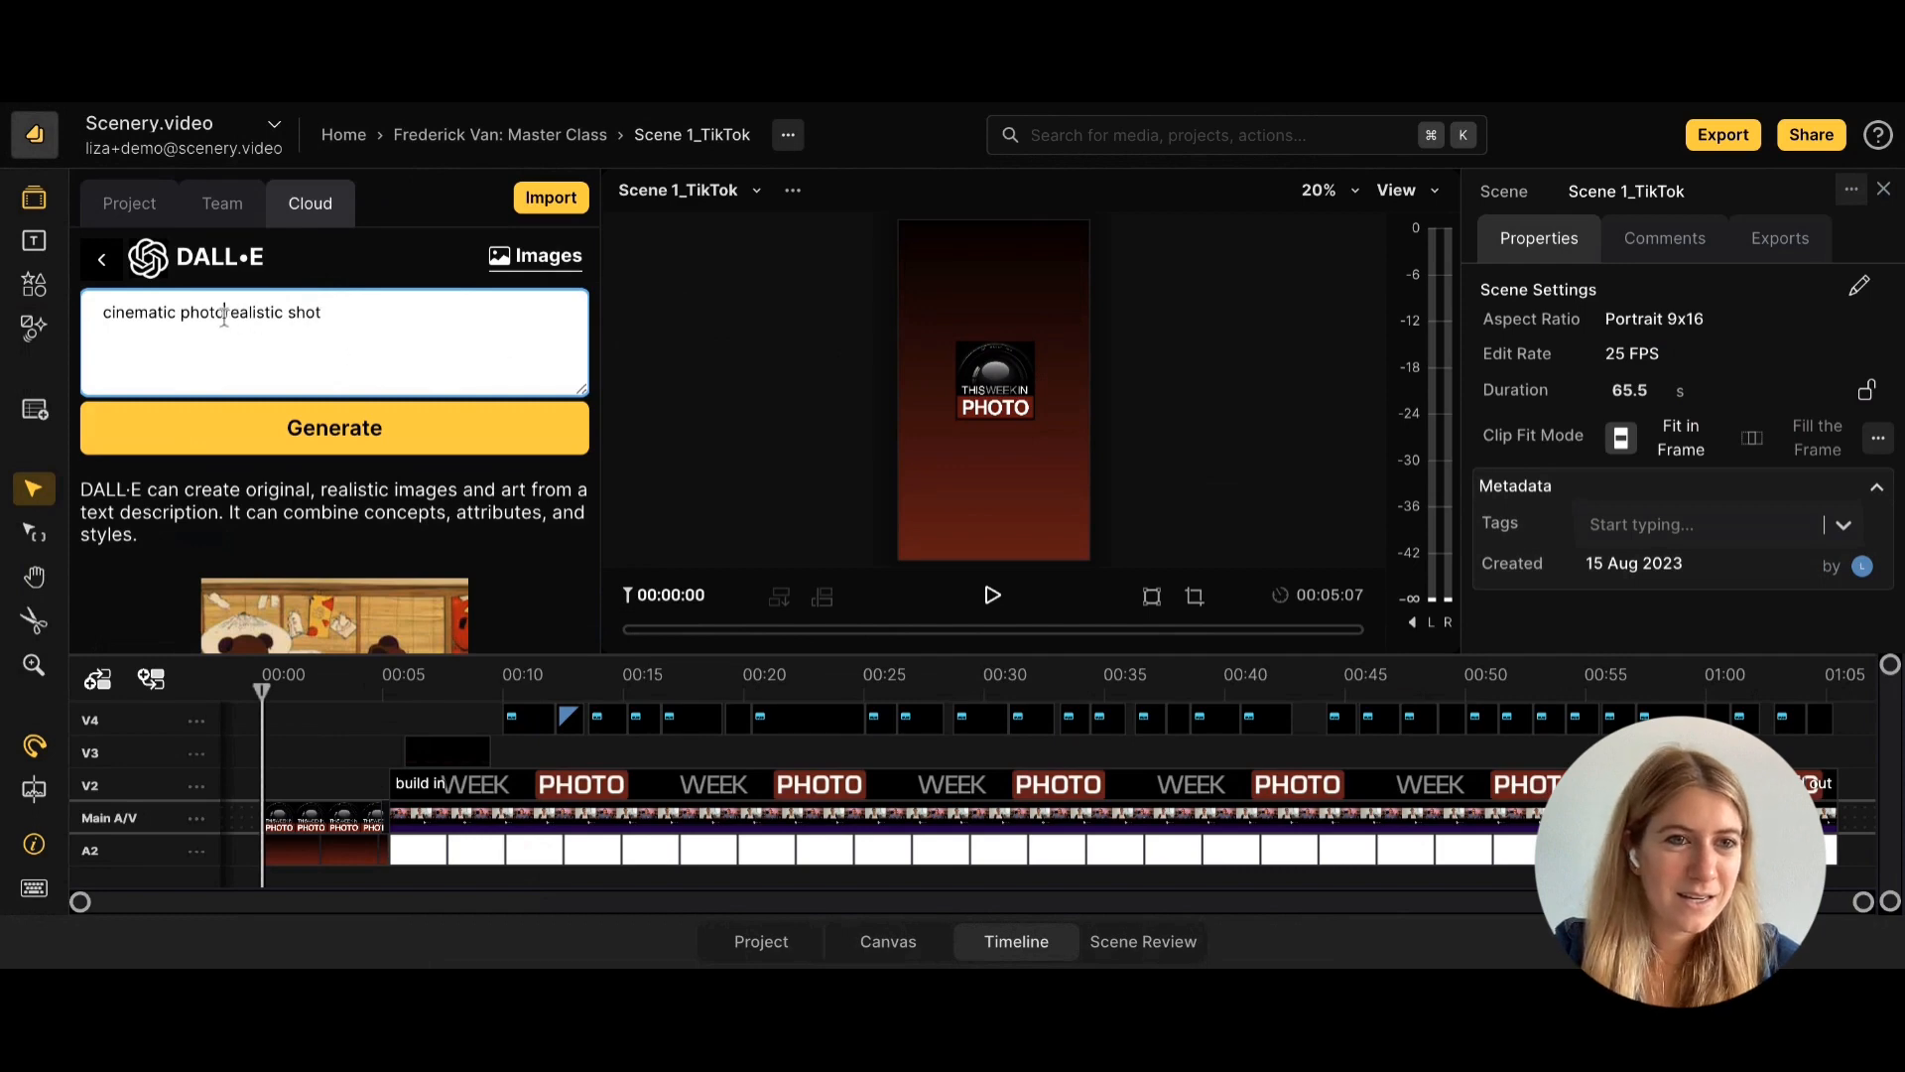
{"action": "left_click", "coordinate": [225, 315]}
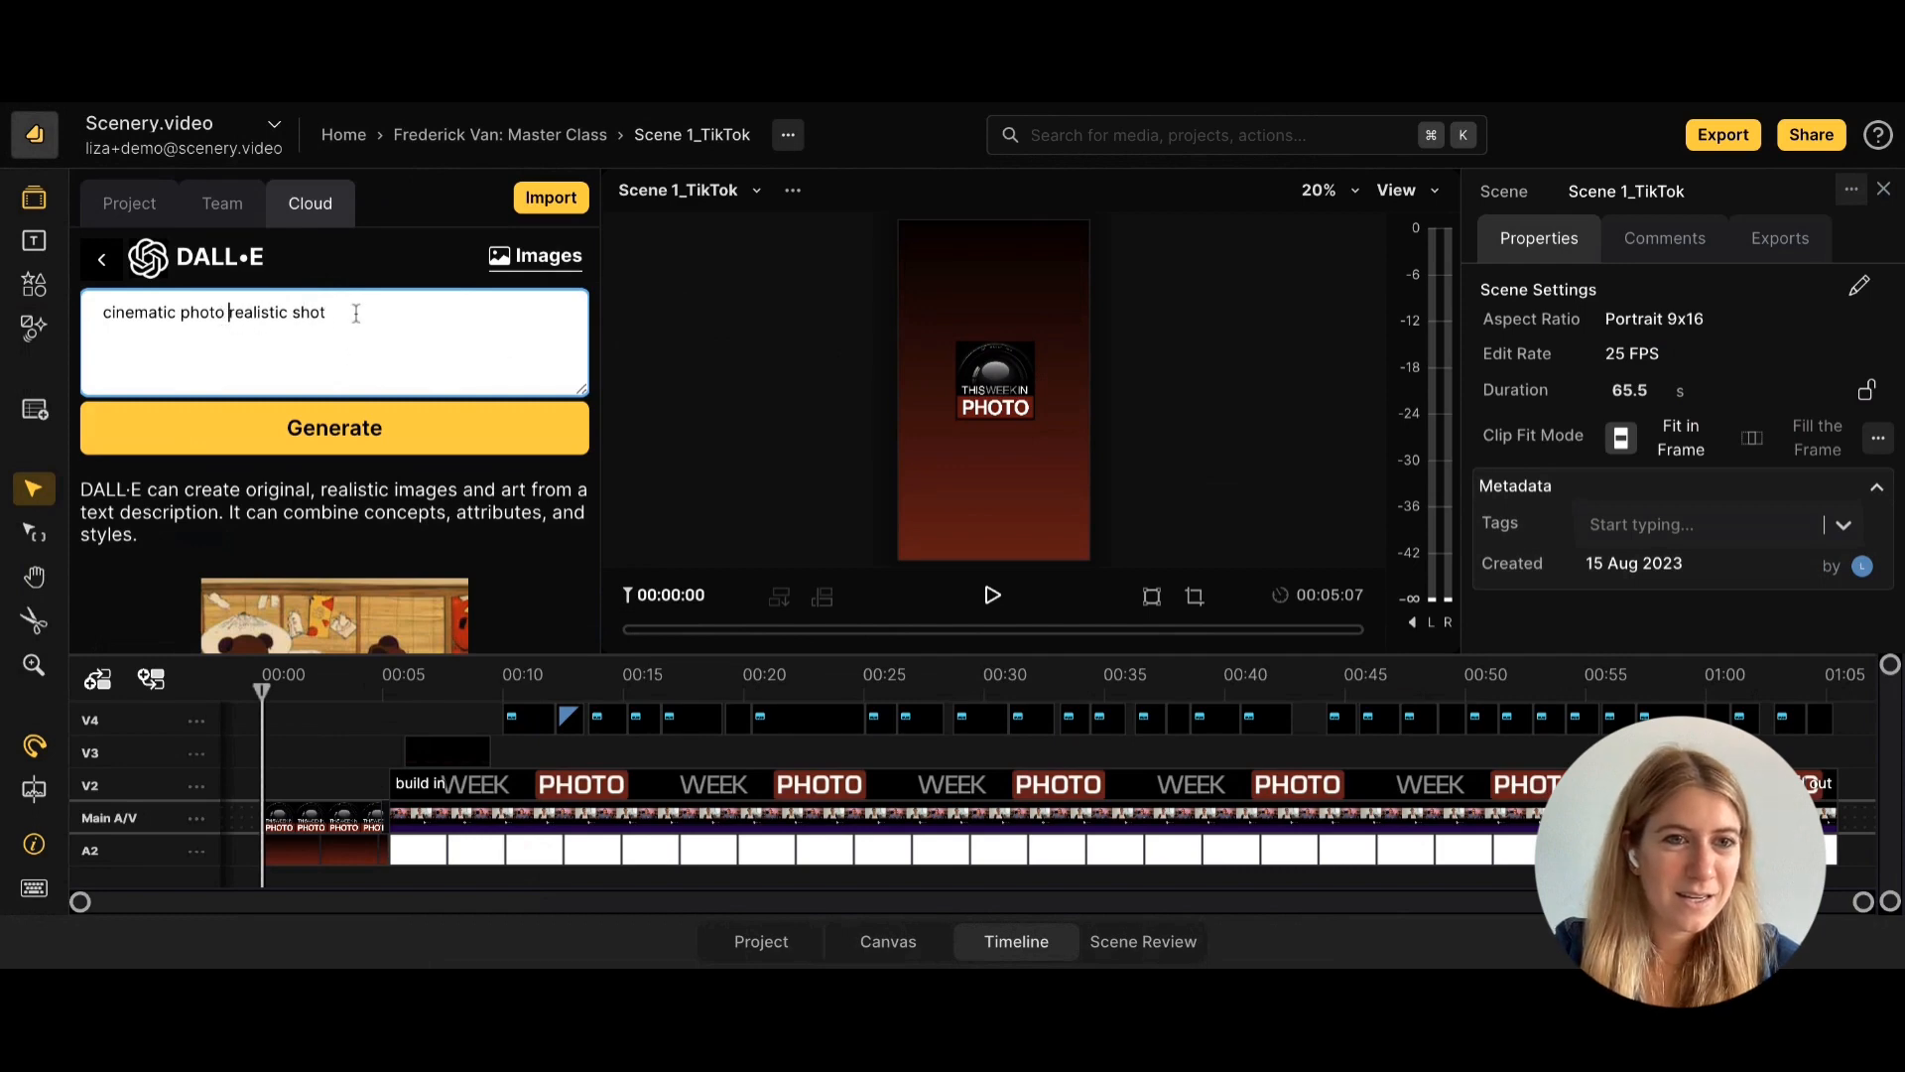
{"action": "left_click", "coordinate": [356, 313]}
{"action": "type", "text": "of a rob"}
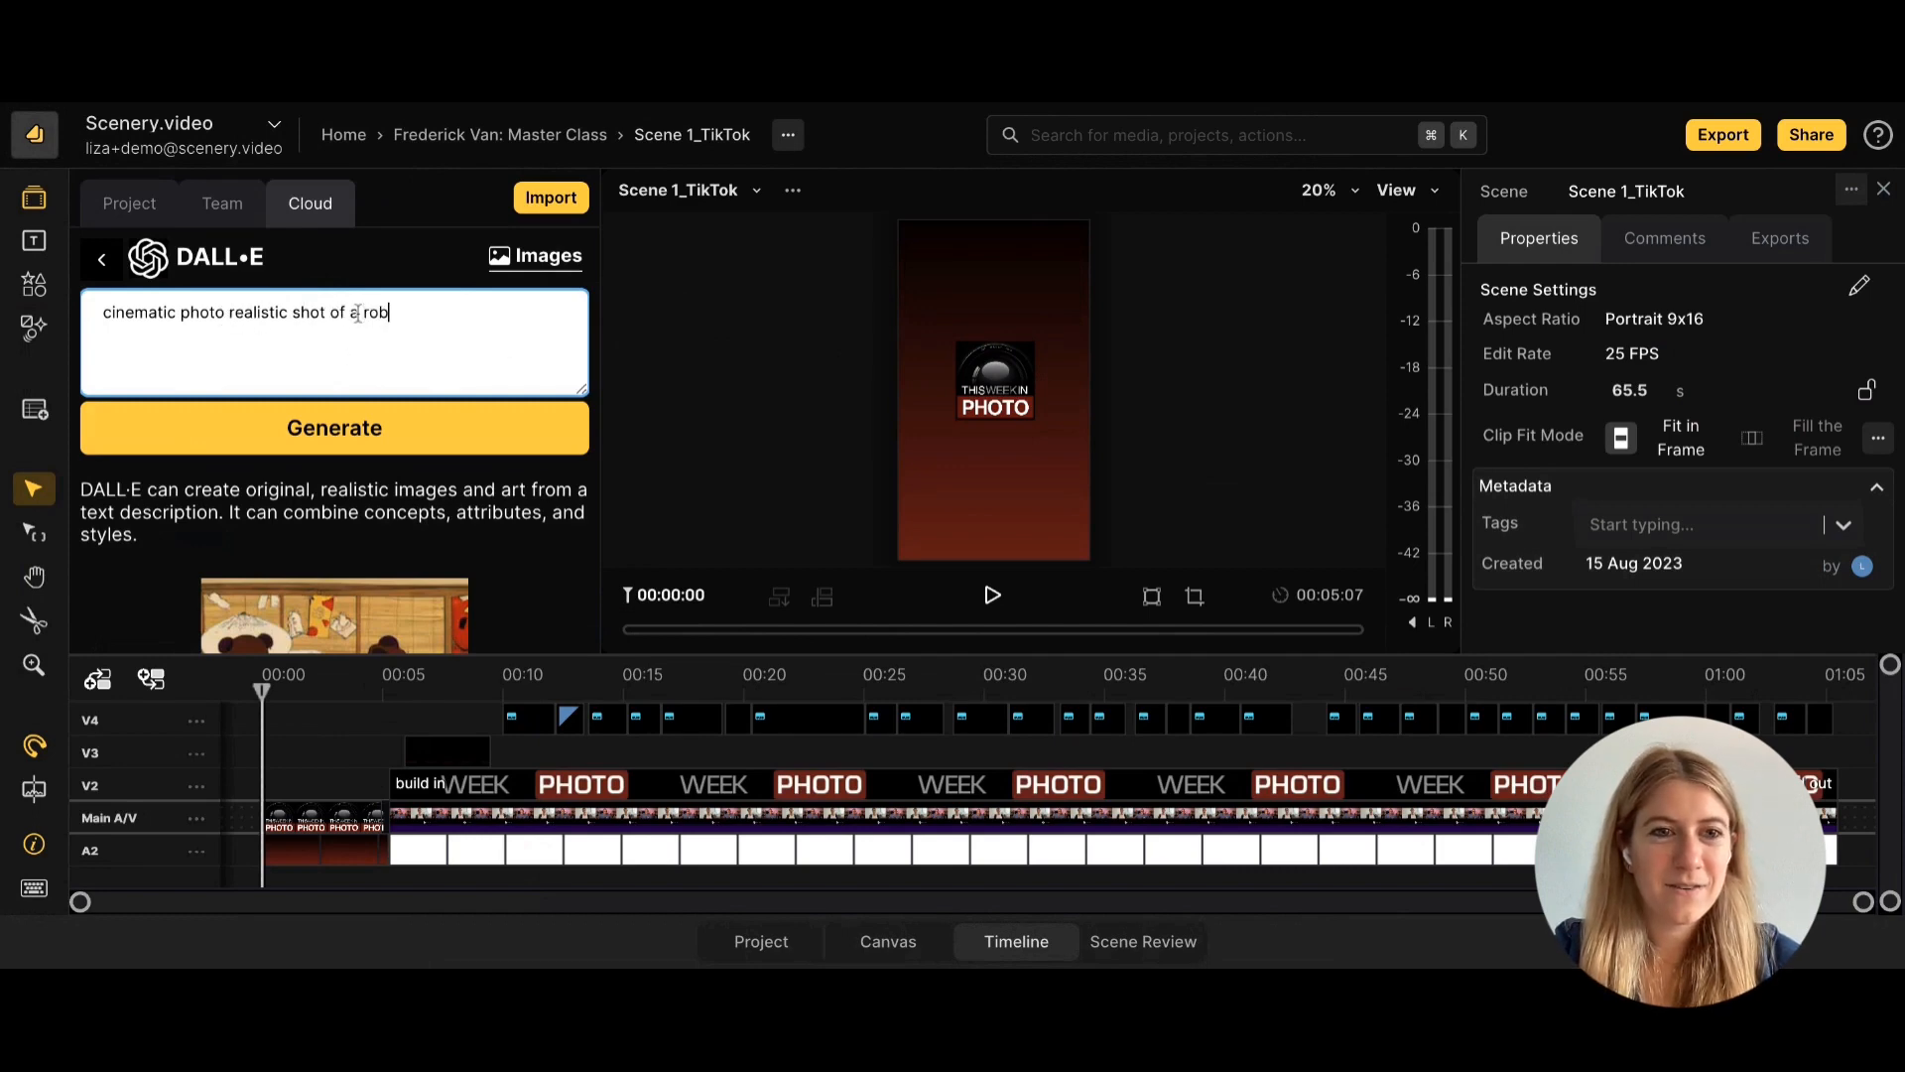
{"action": "type", "text": "ot rid"}
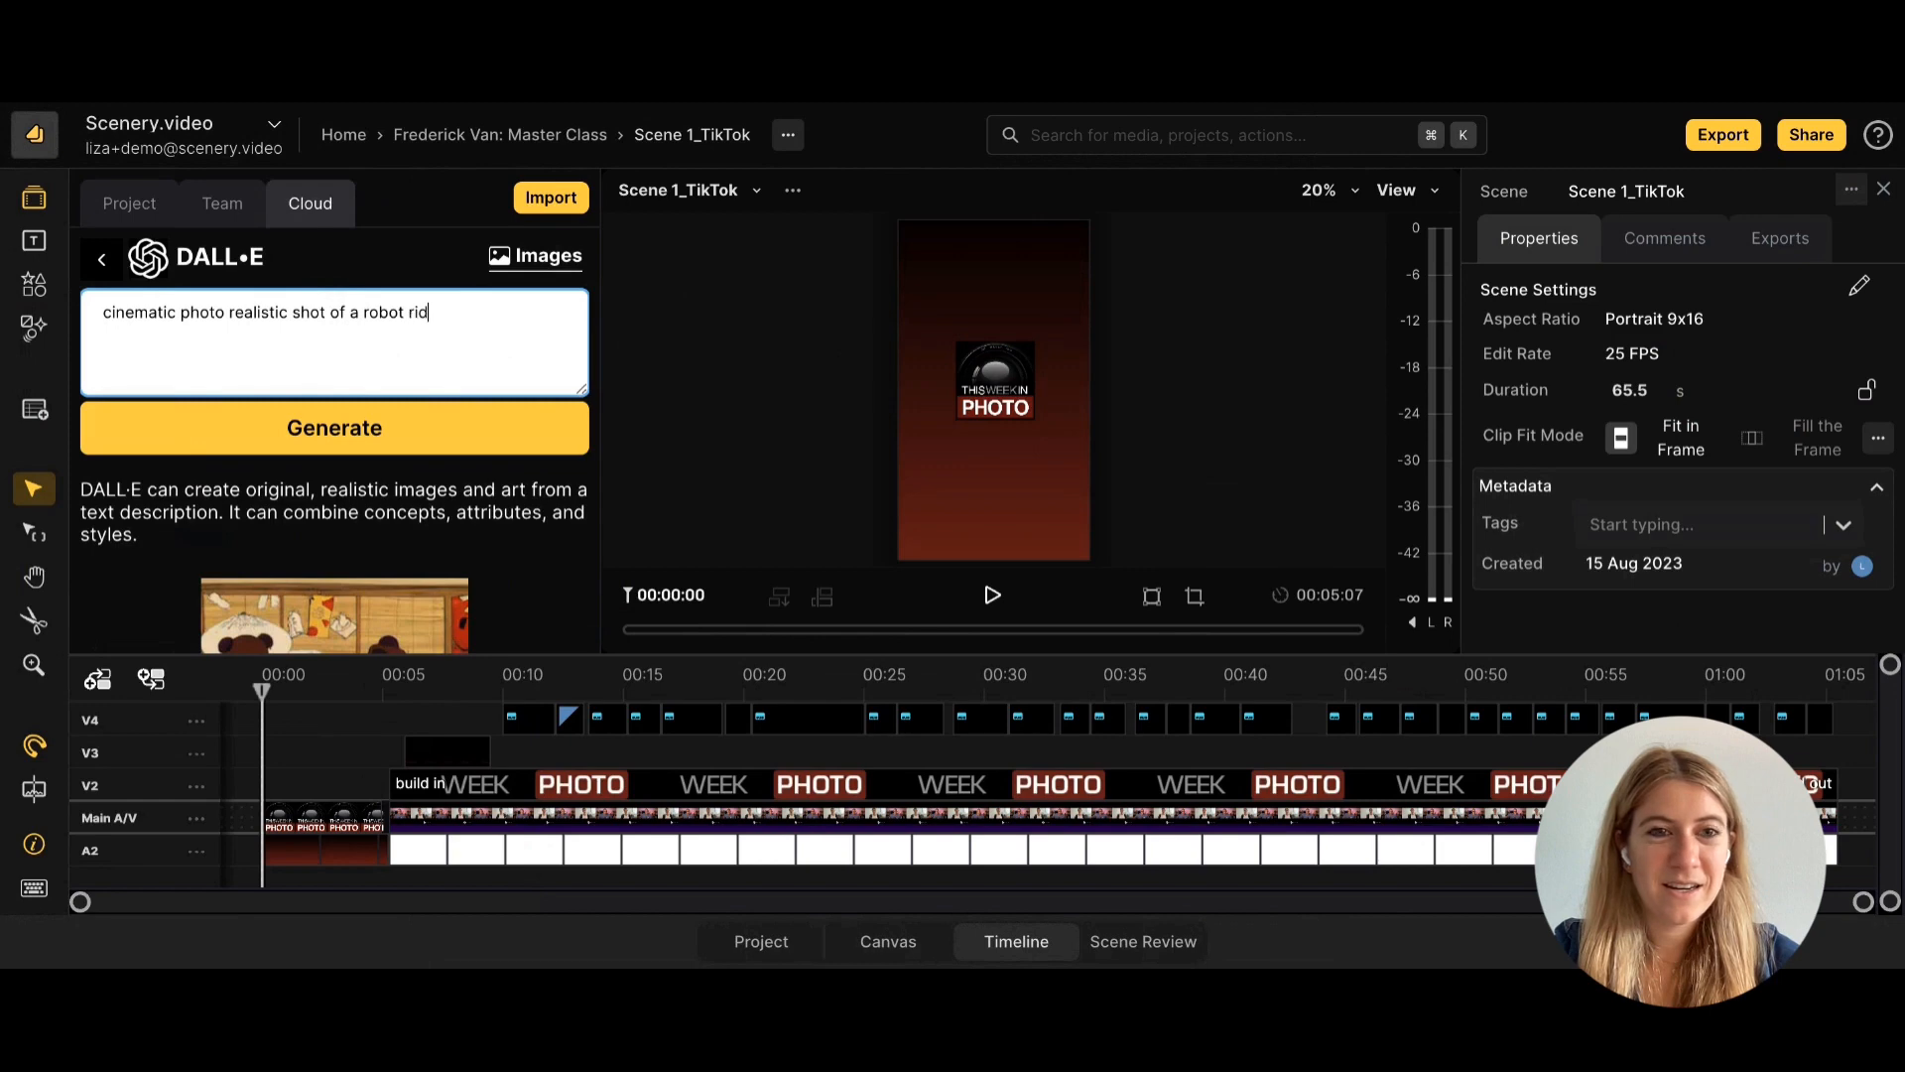
{"action": "type", "text": "ing a horse"}
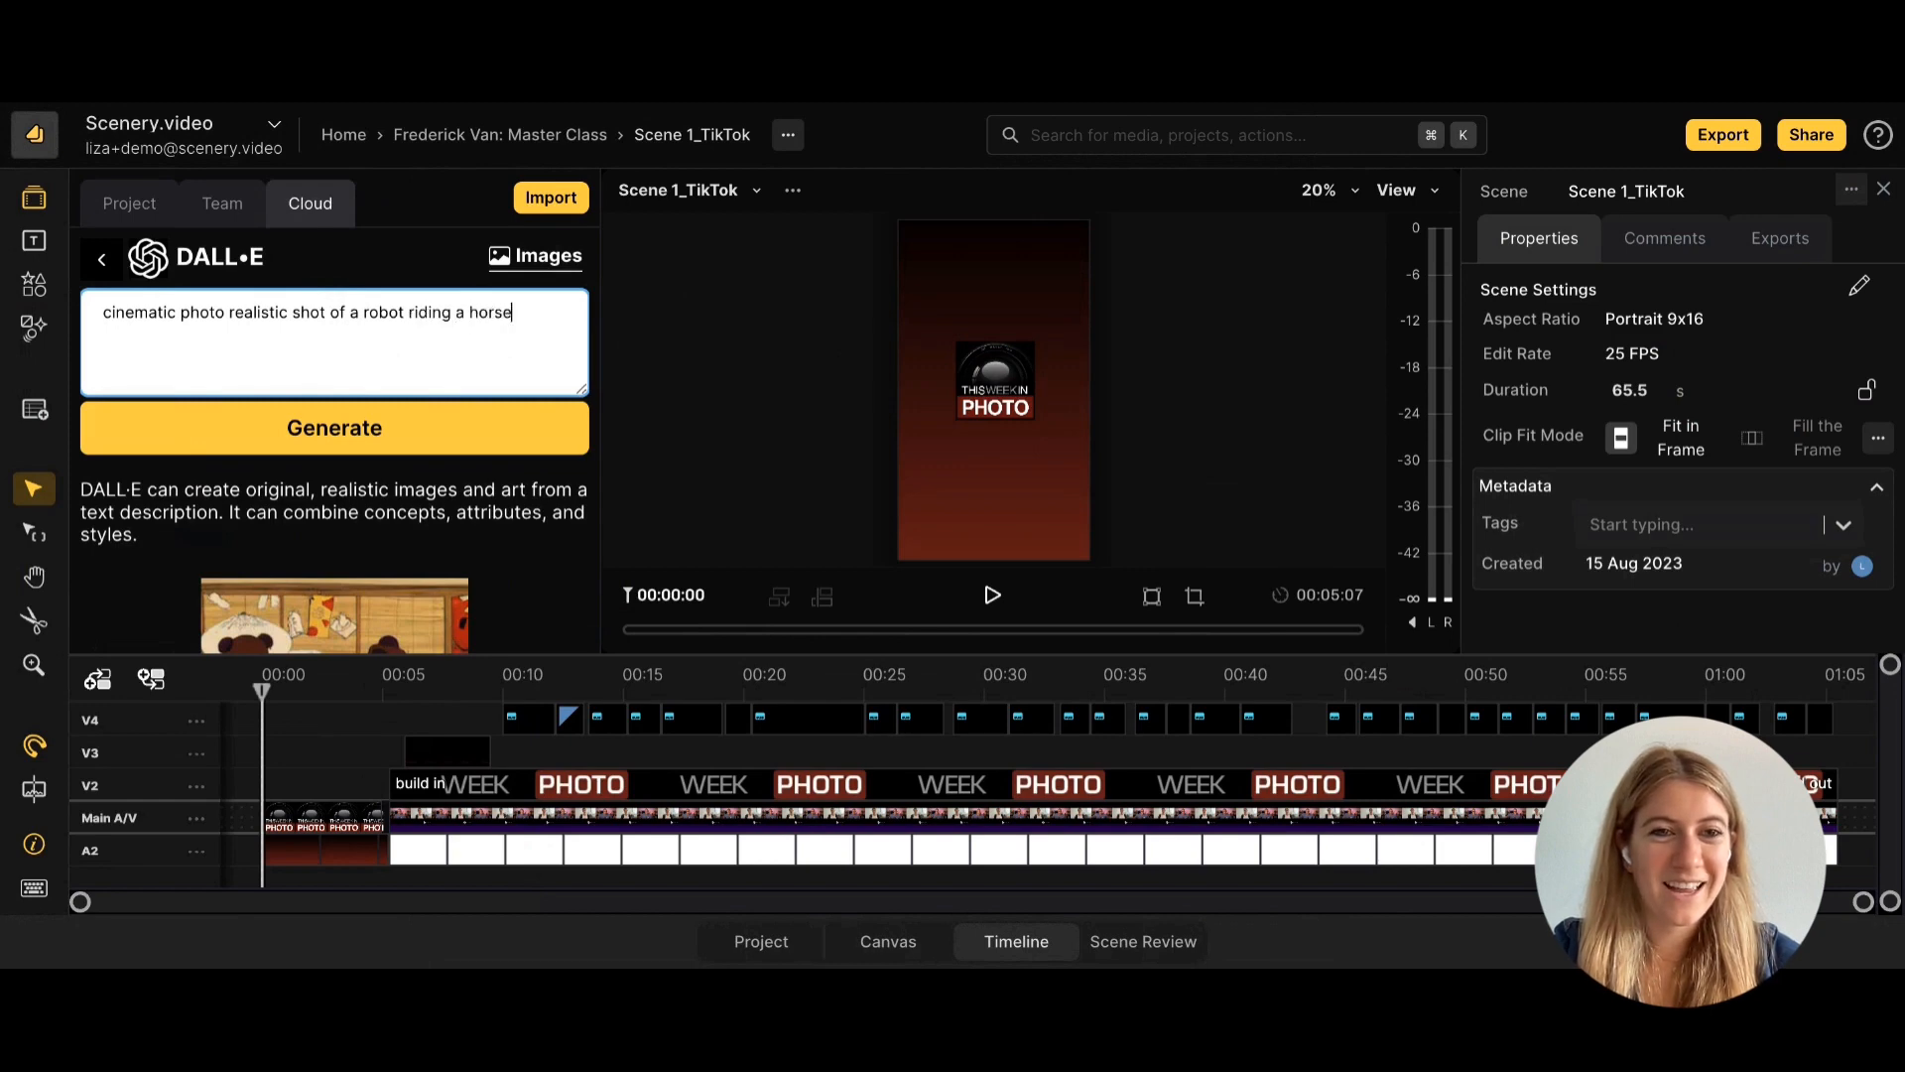
{"action": "type", "text": " on a beach"}
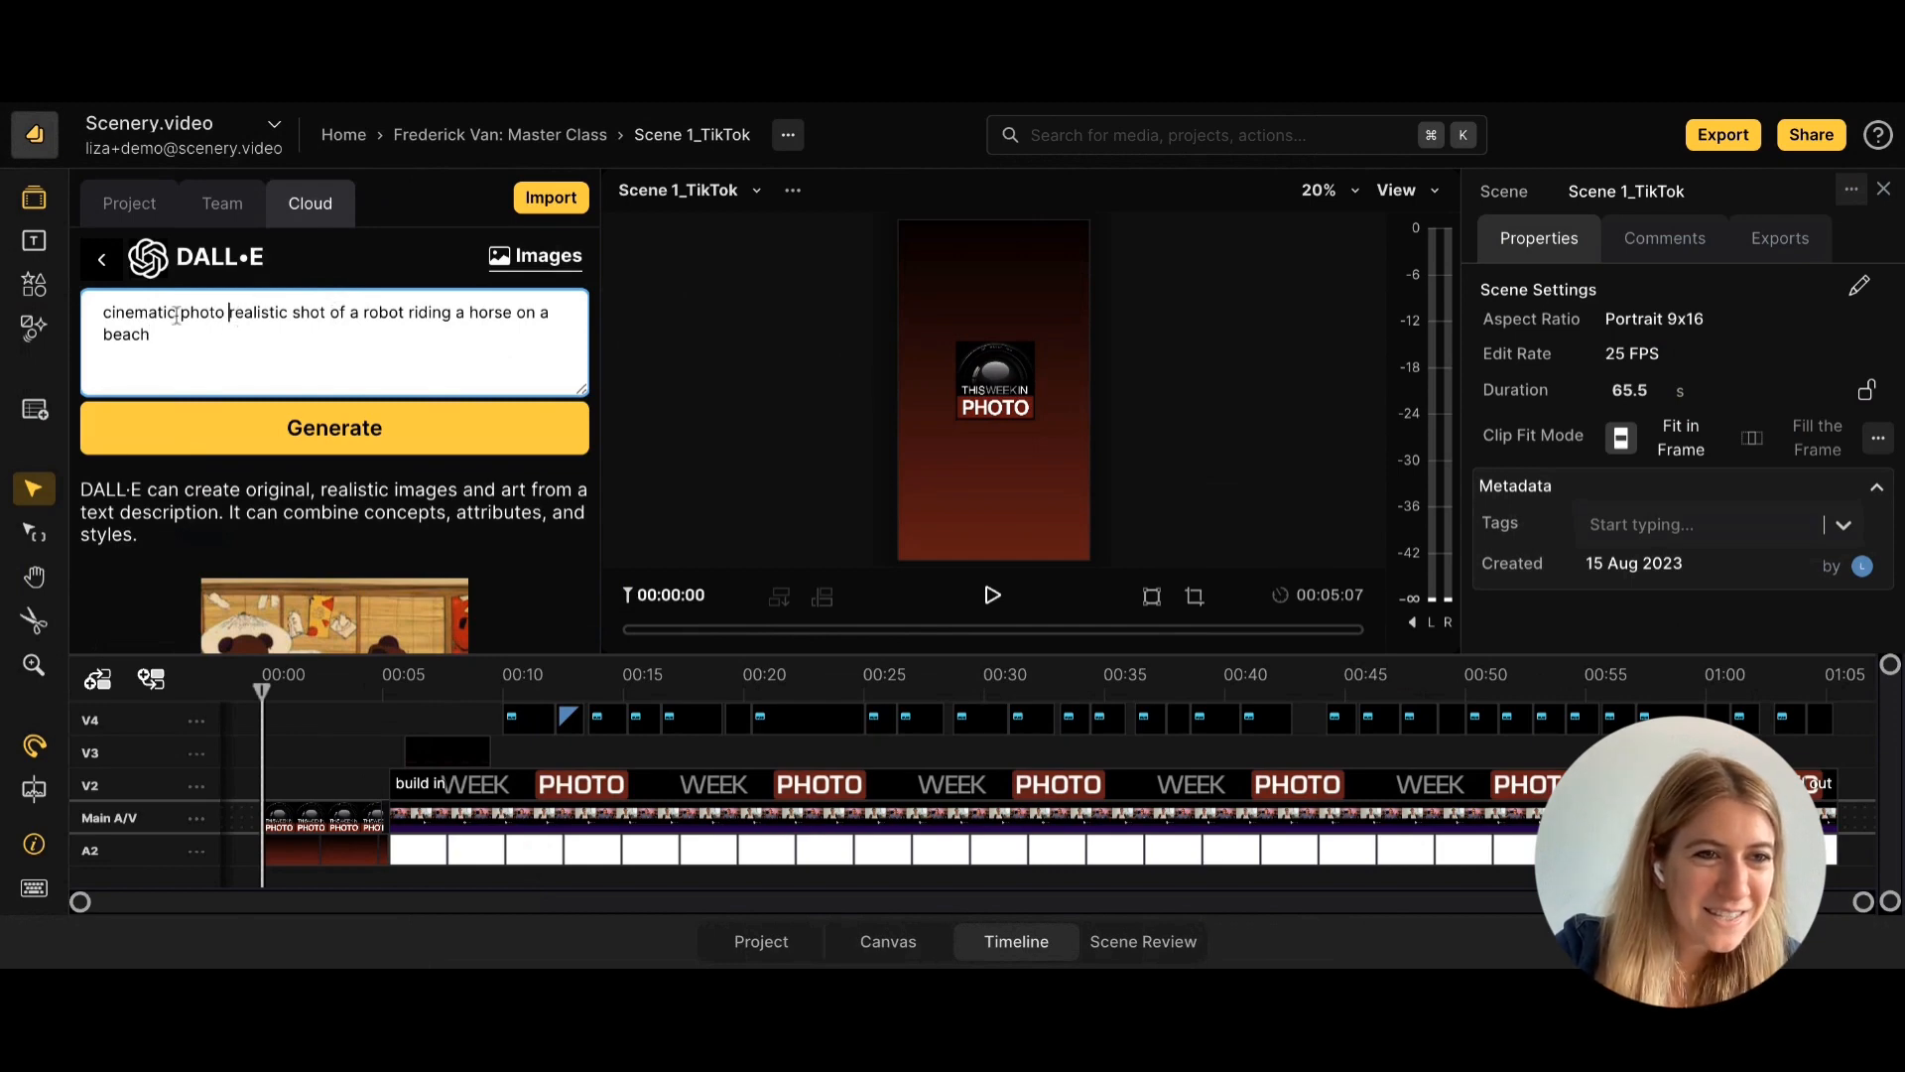
{"action": "left_click", "coordinate": [105, 314]}
{"action": "type", "text": "A"}
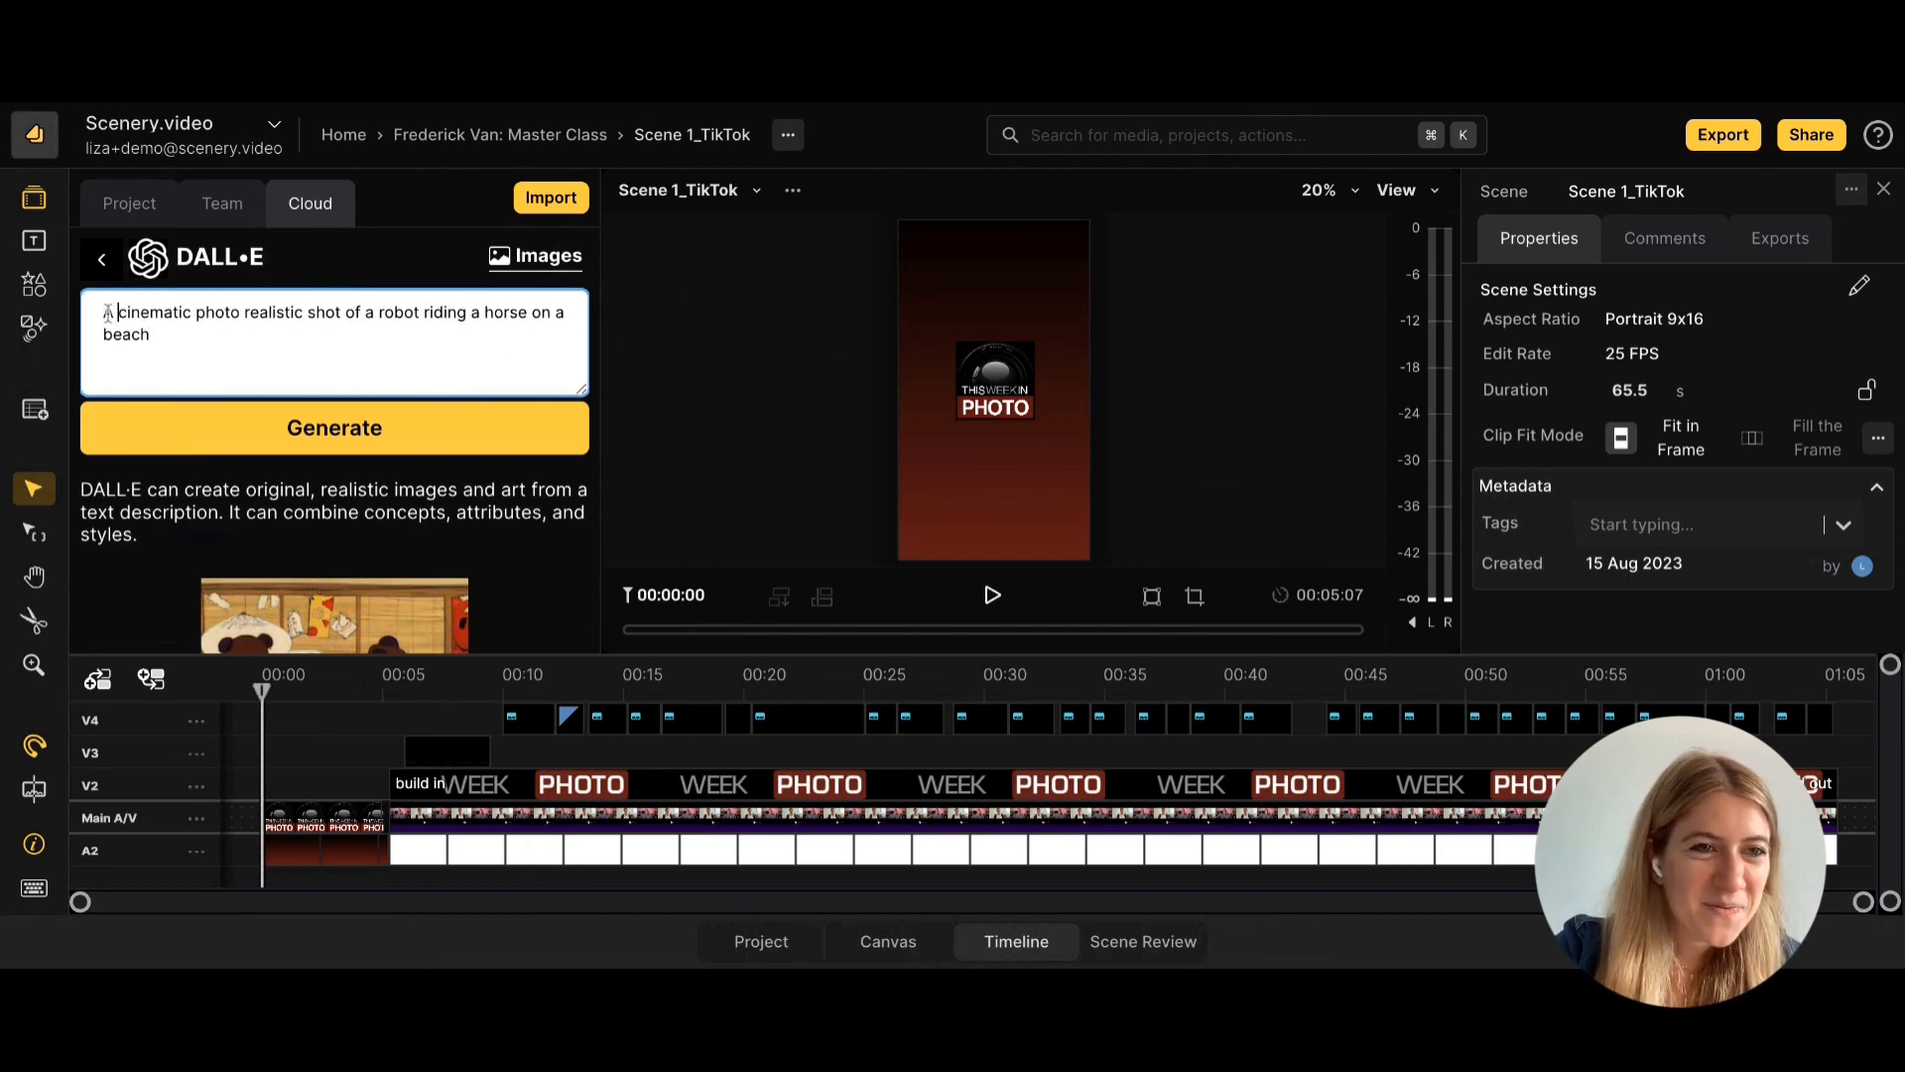
{"action": "left_click", "coordinate": [242, 316]}
{"action": "key", "text": "BackSpace"}
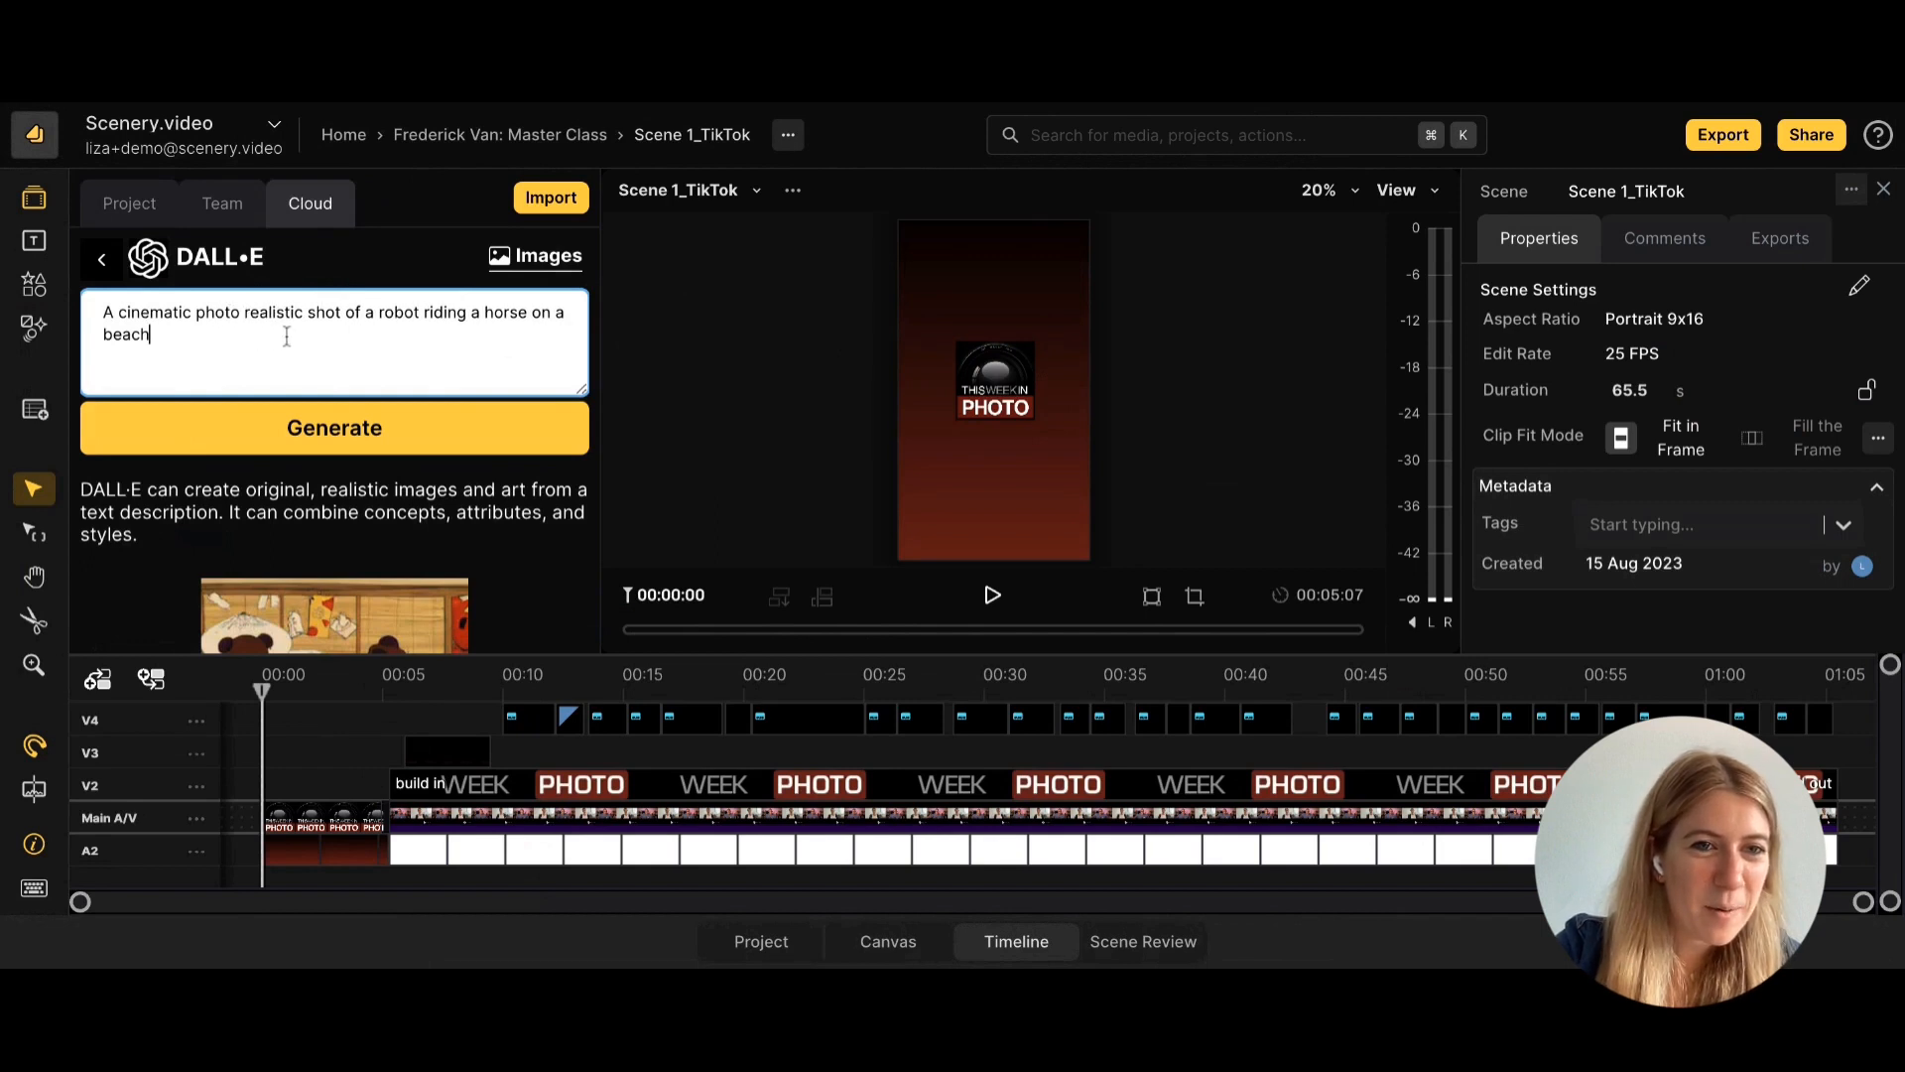
{"action": "left_click", "coordinate": [308, 437]}
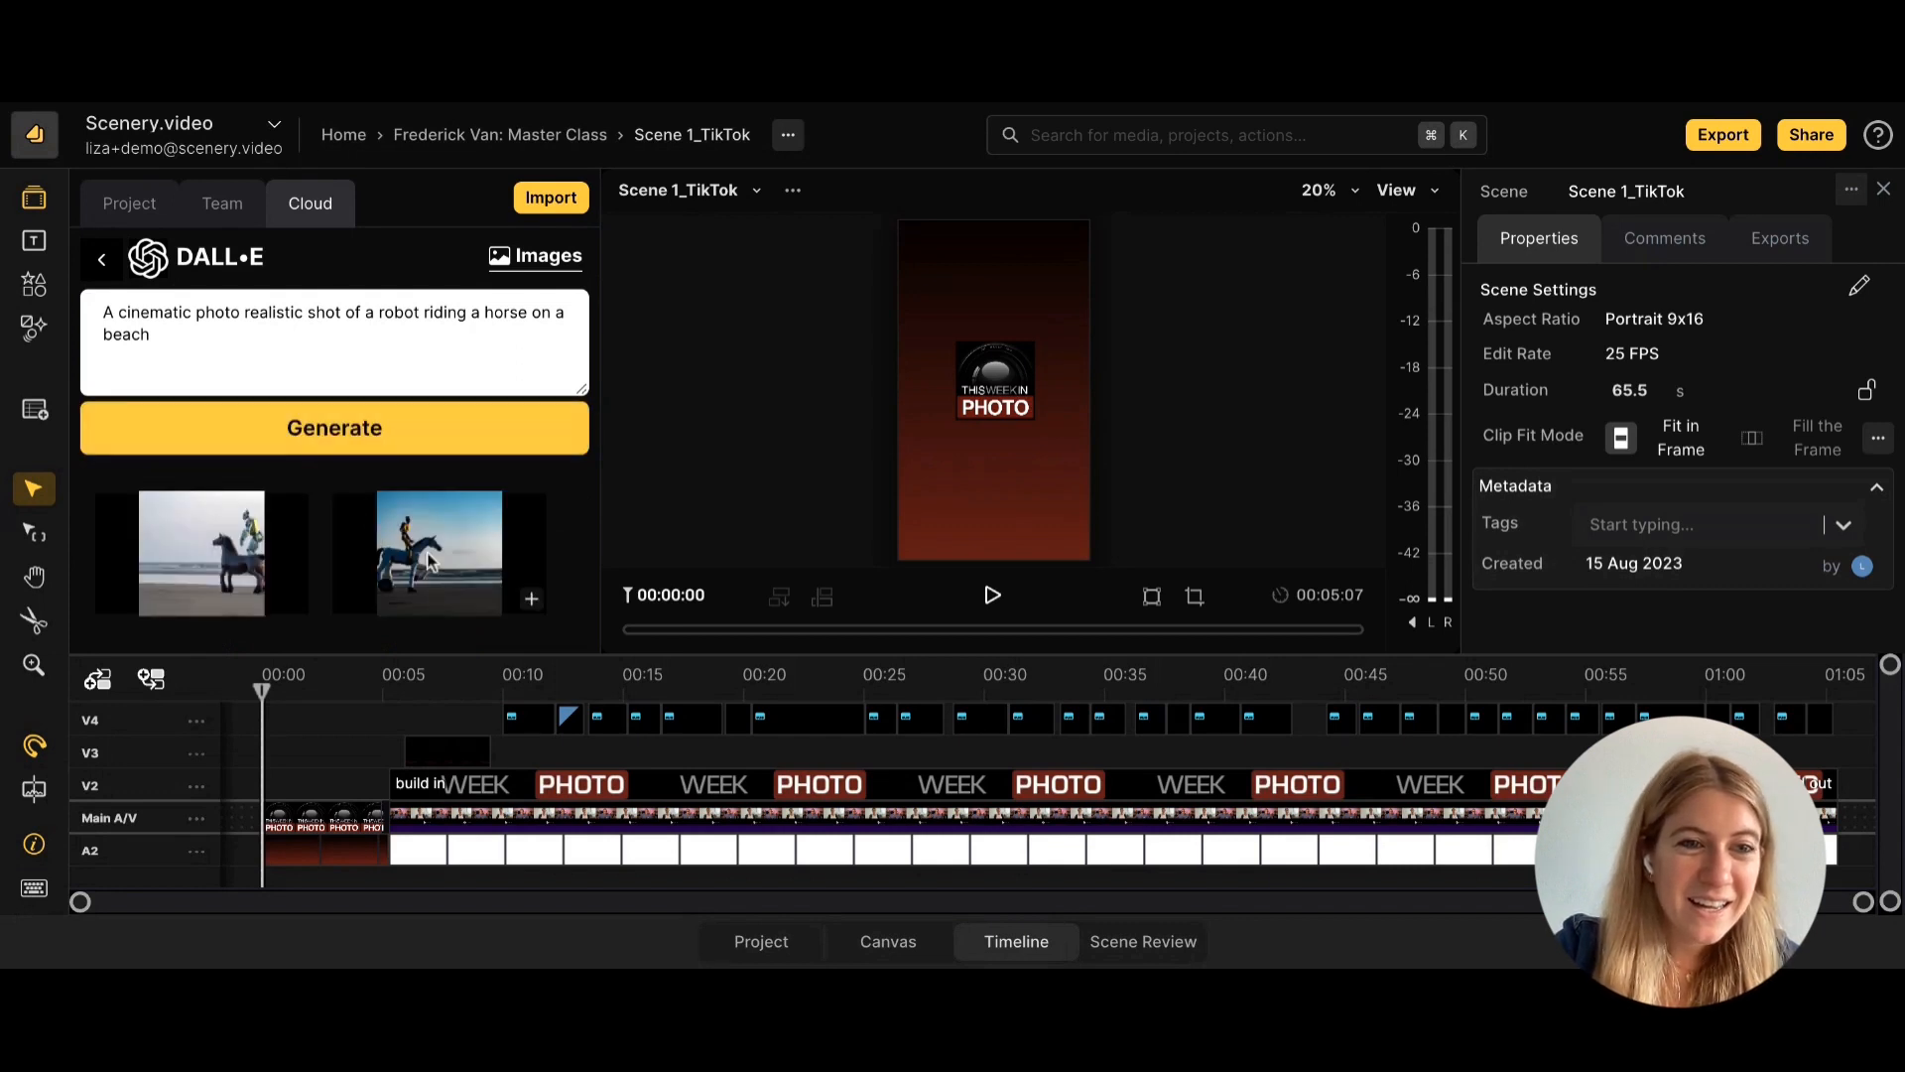
Compare both generated images, add the second to the project, and select its PNG asset.
{"action": "left_click", "coordinate": [430, 559]}
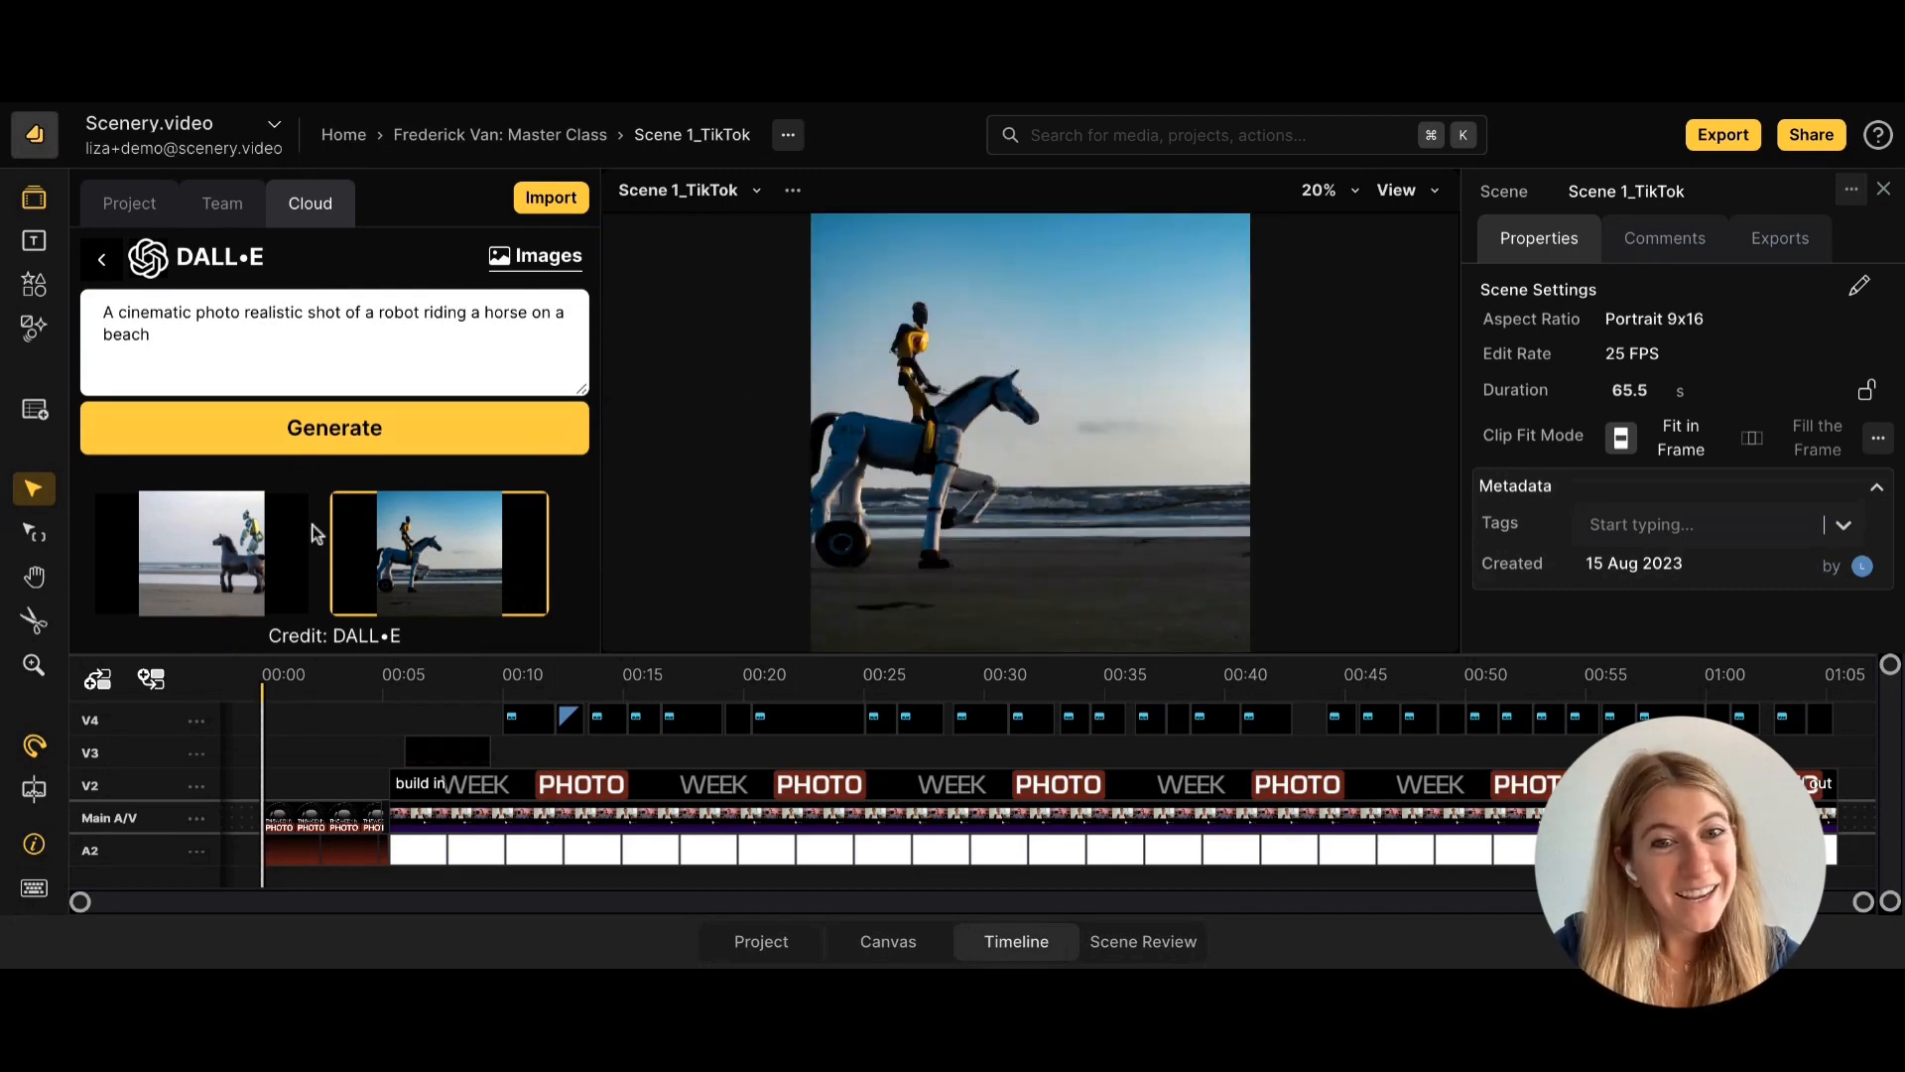
{"action": "left_click", "coordinate": [238, 552]}
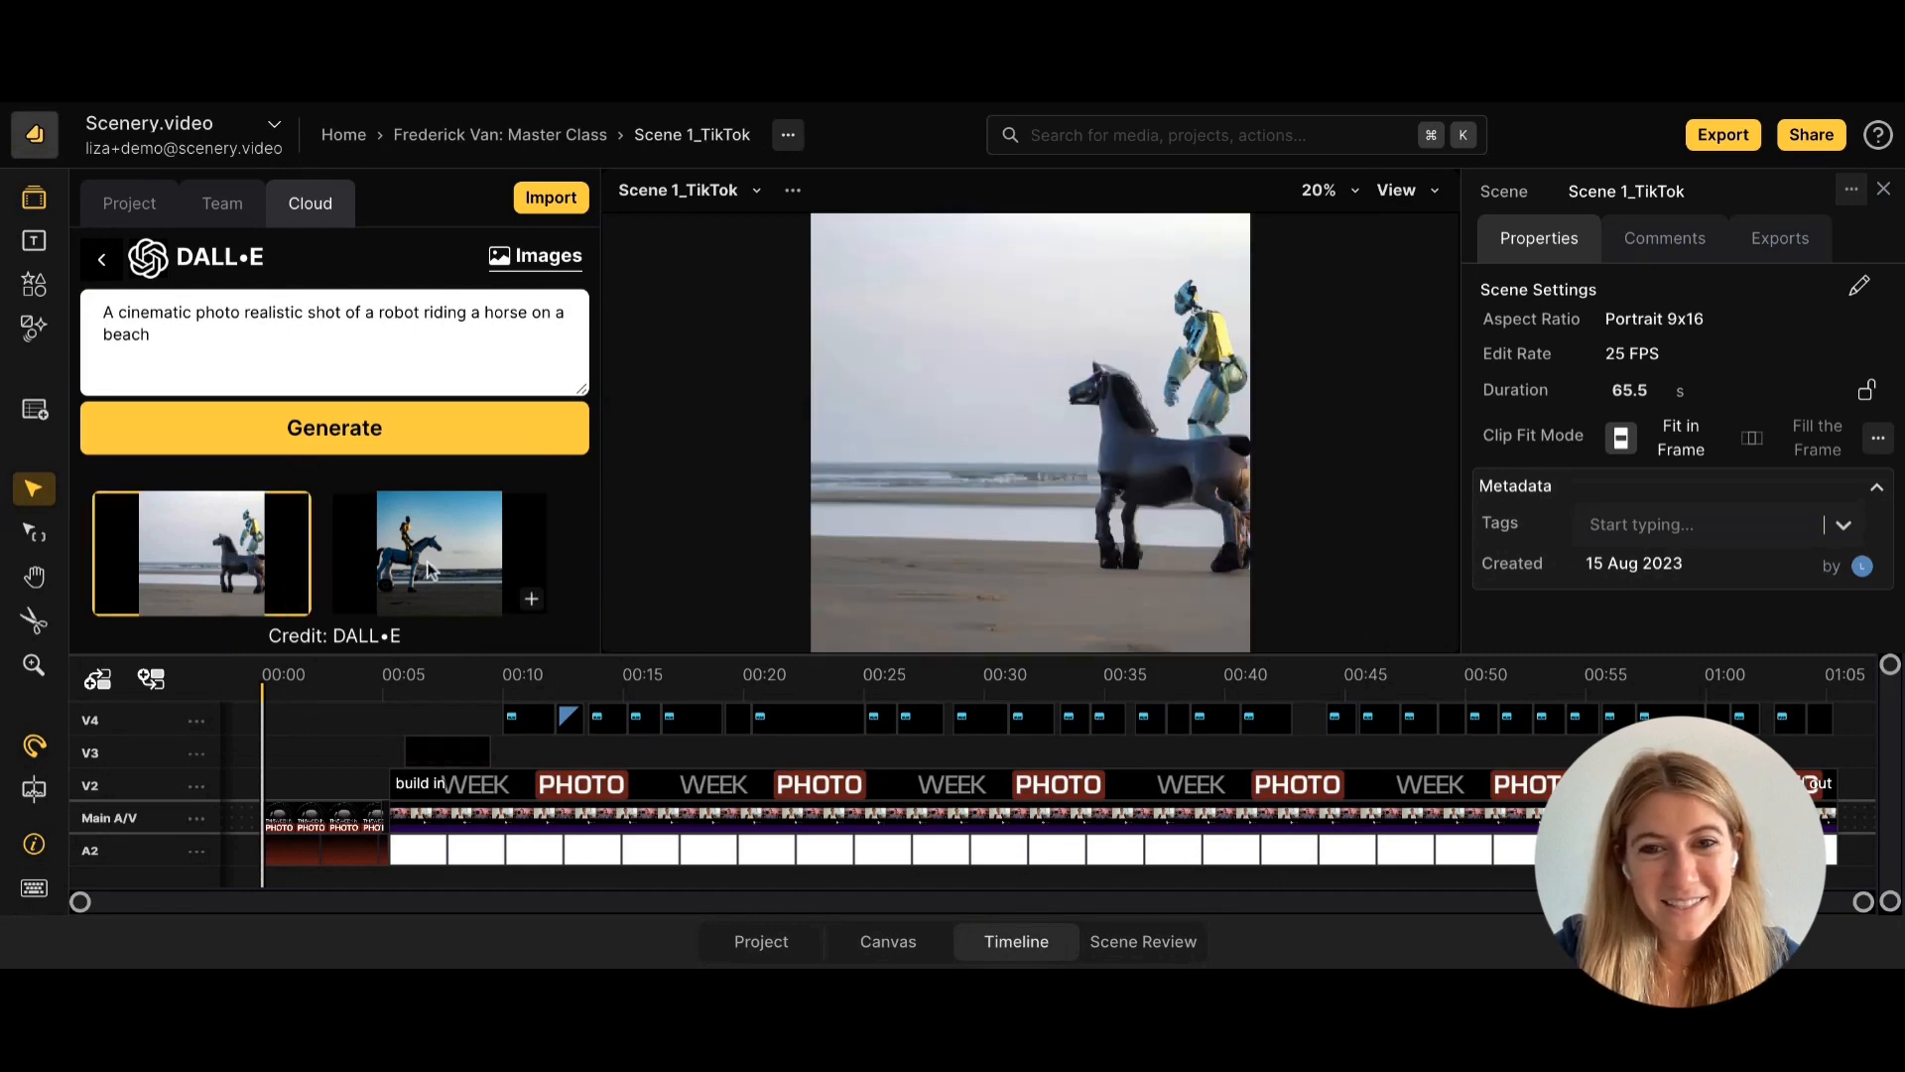
{"action": "left_click", "coordinate": [531, 598]}
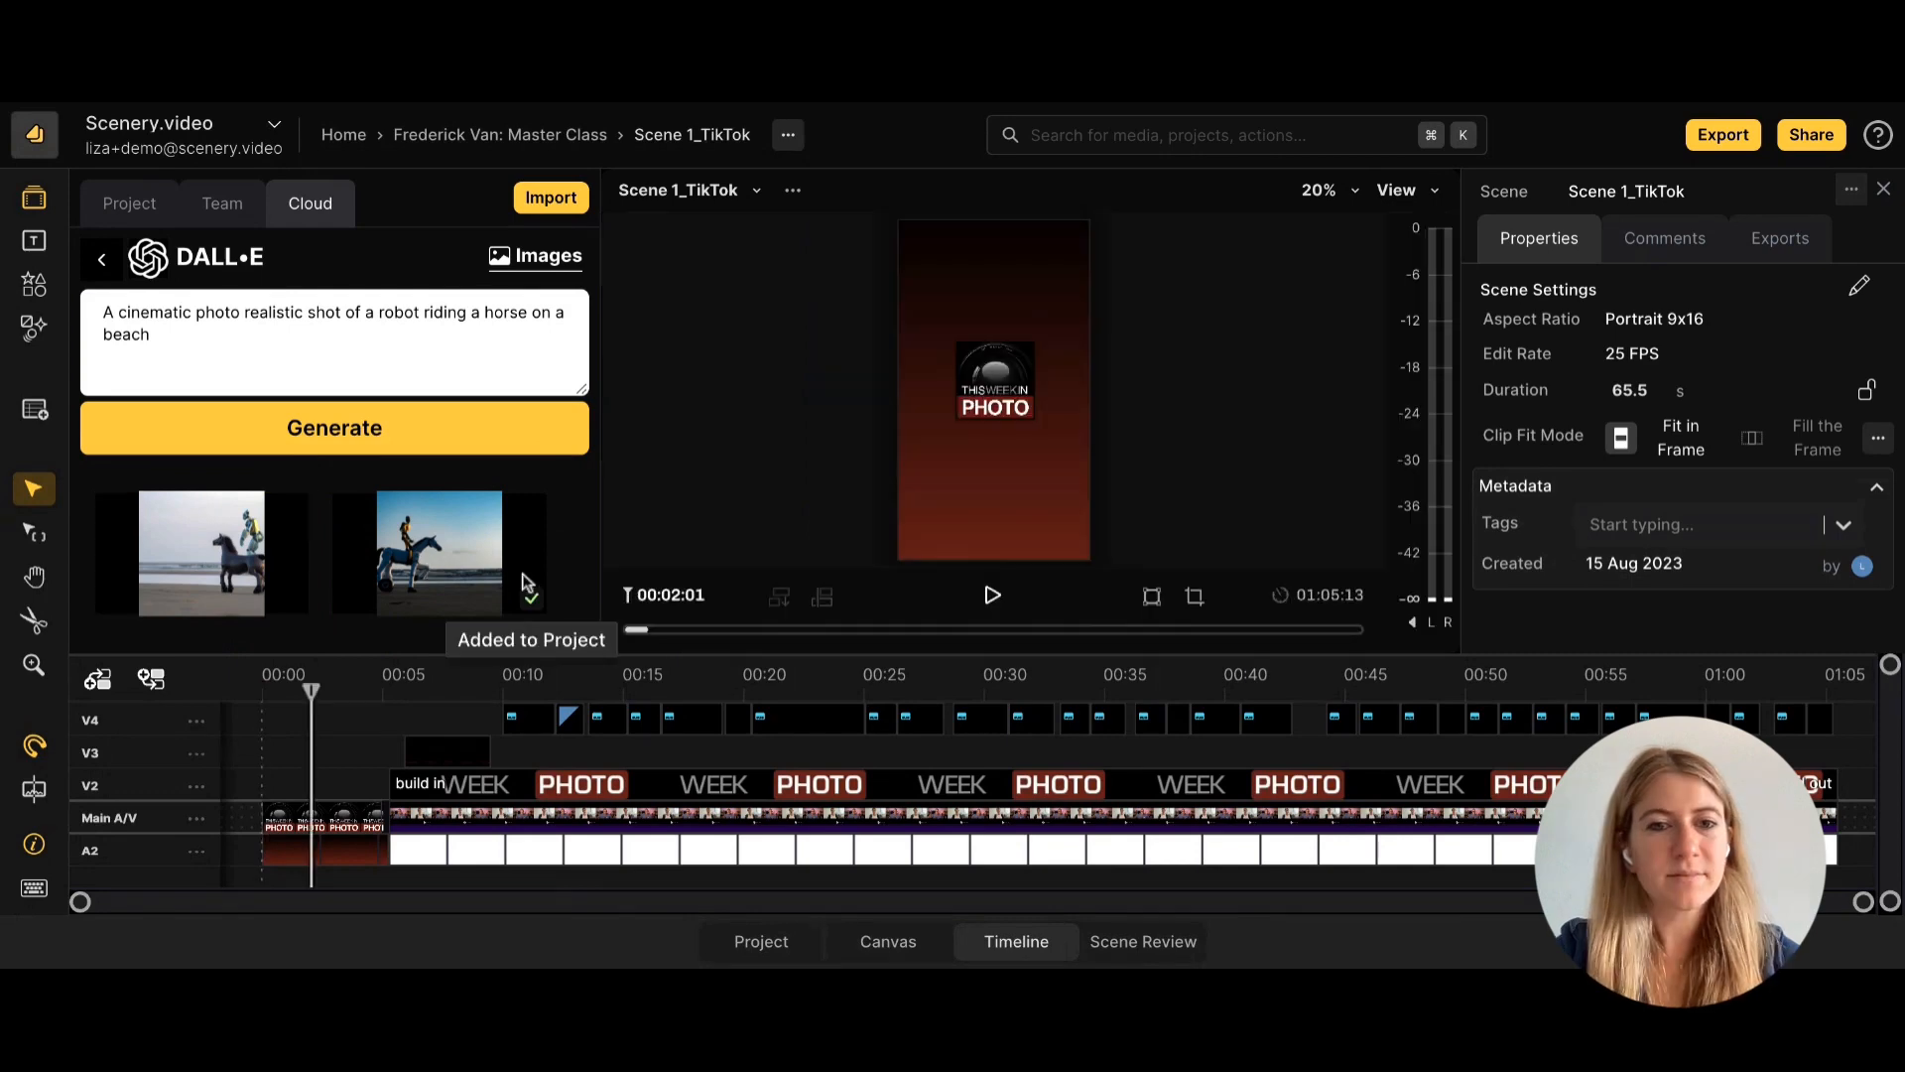
{"action": "left_click", "coordinate": [167, 214]}
{"action": "left_click", "coordinate": [434, 559]}
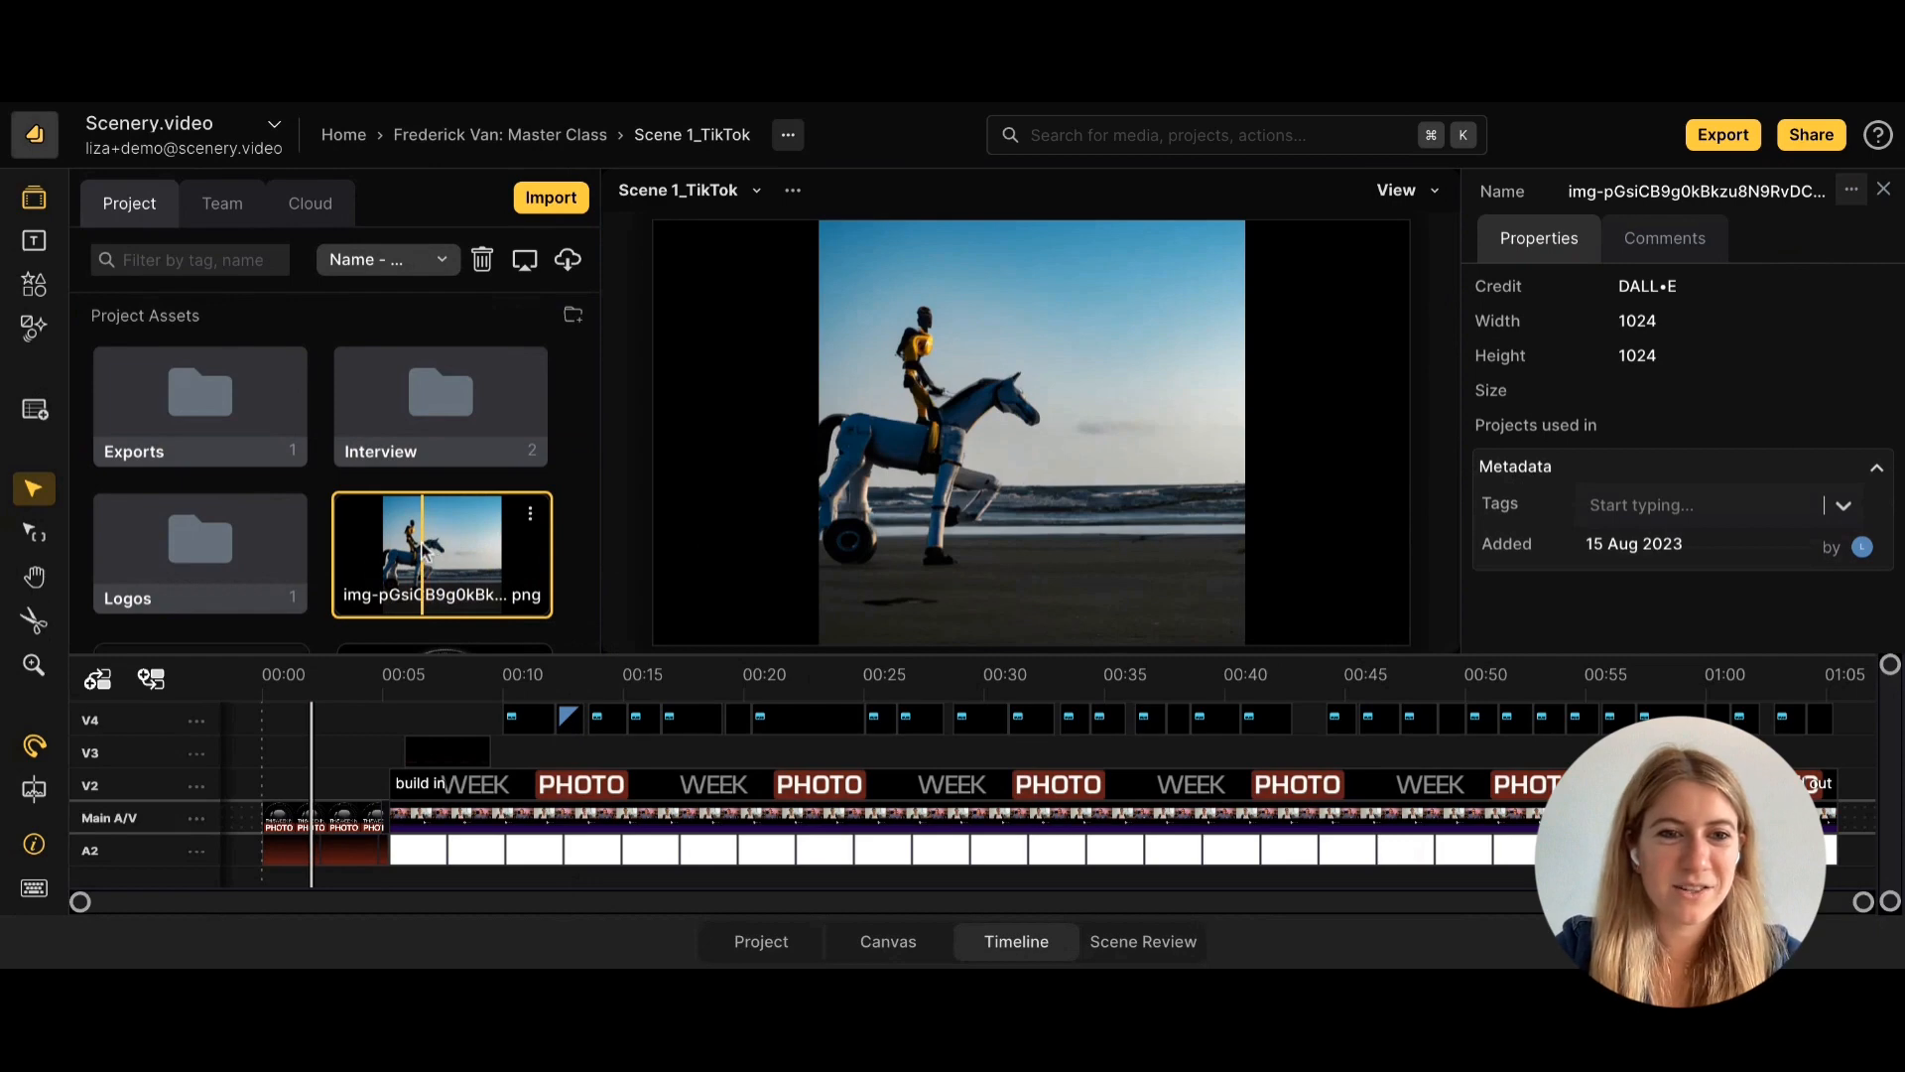
Place the image on the Scene 1_TikTok V3 track, then delete that clip.
{"action": "left_click_drag", "start_coordinate": [423, 546], "coordinate": [707, 757]}
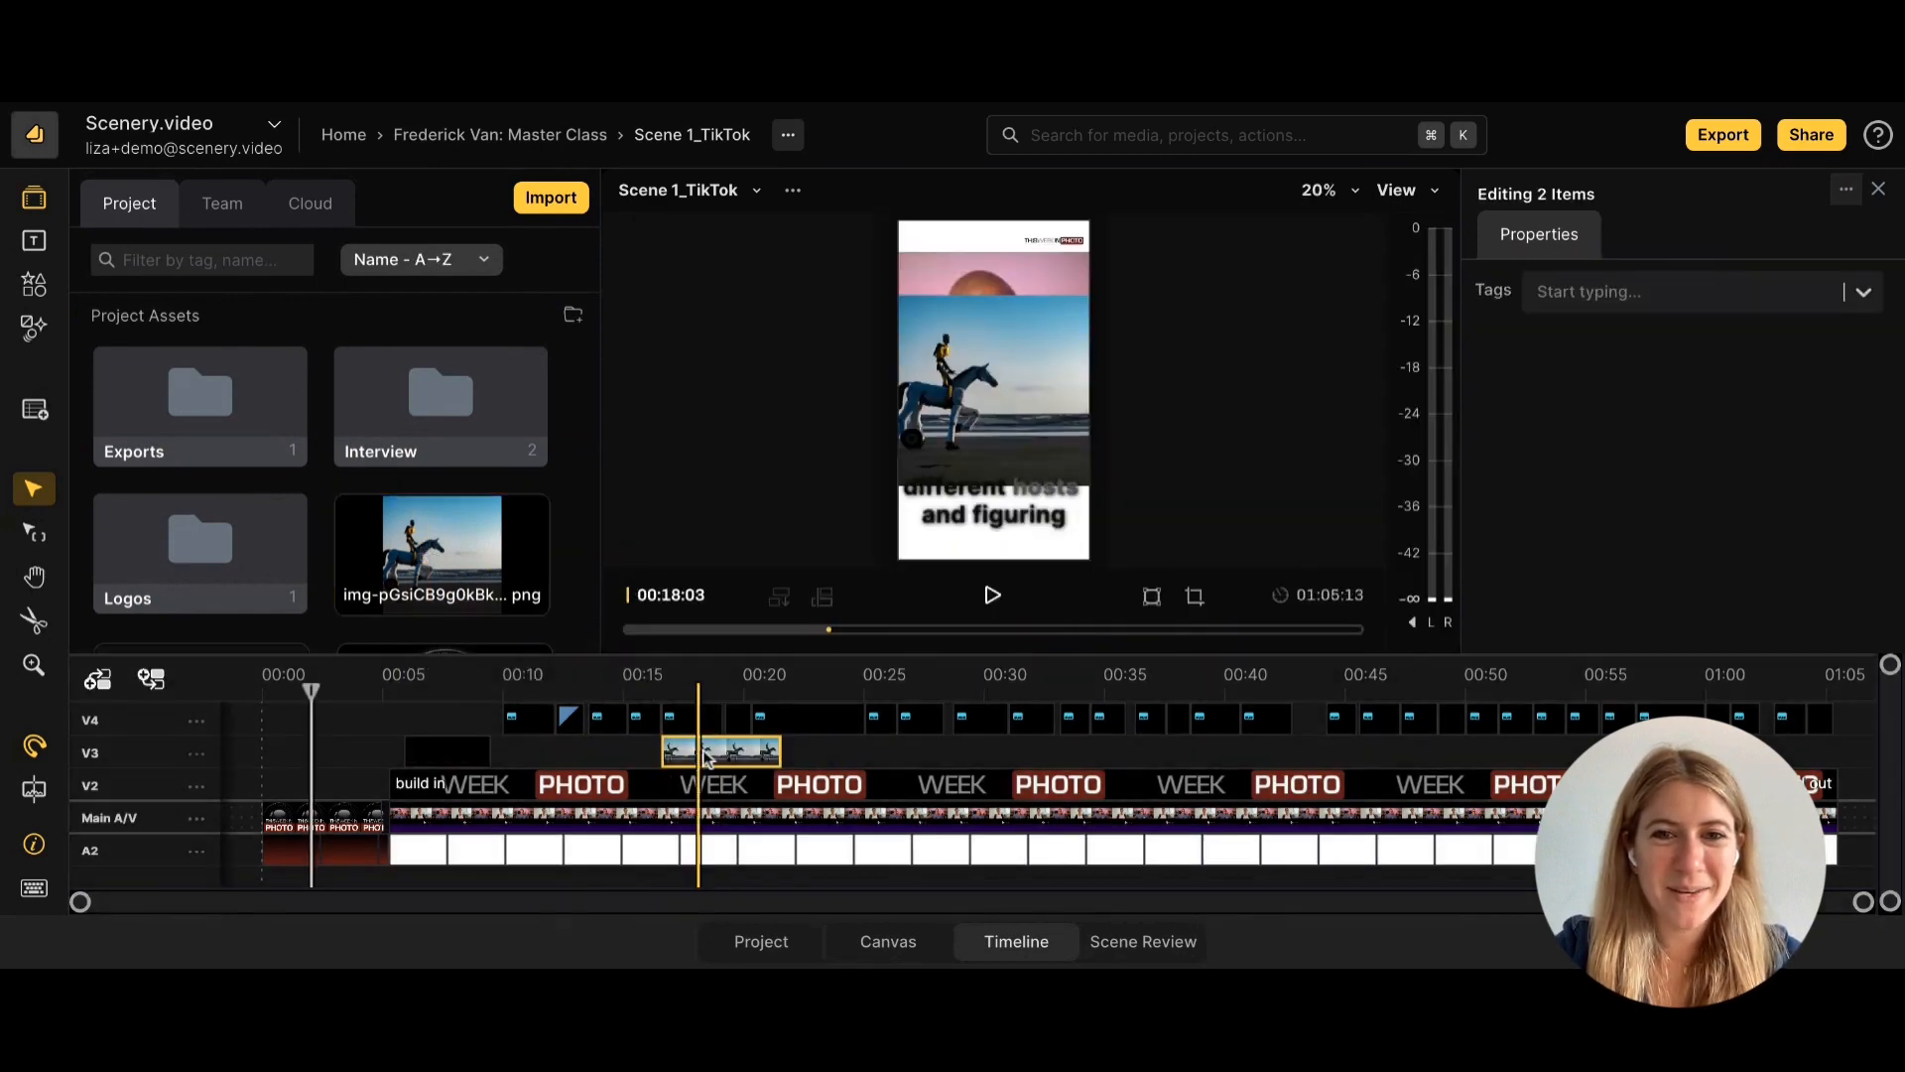
{"action": "left_click", "coordinate": [701, 749]}
{"action": "key", "text": "BackSpace"}
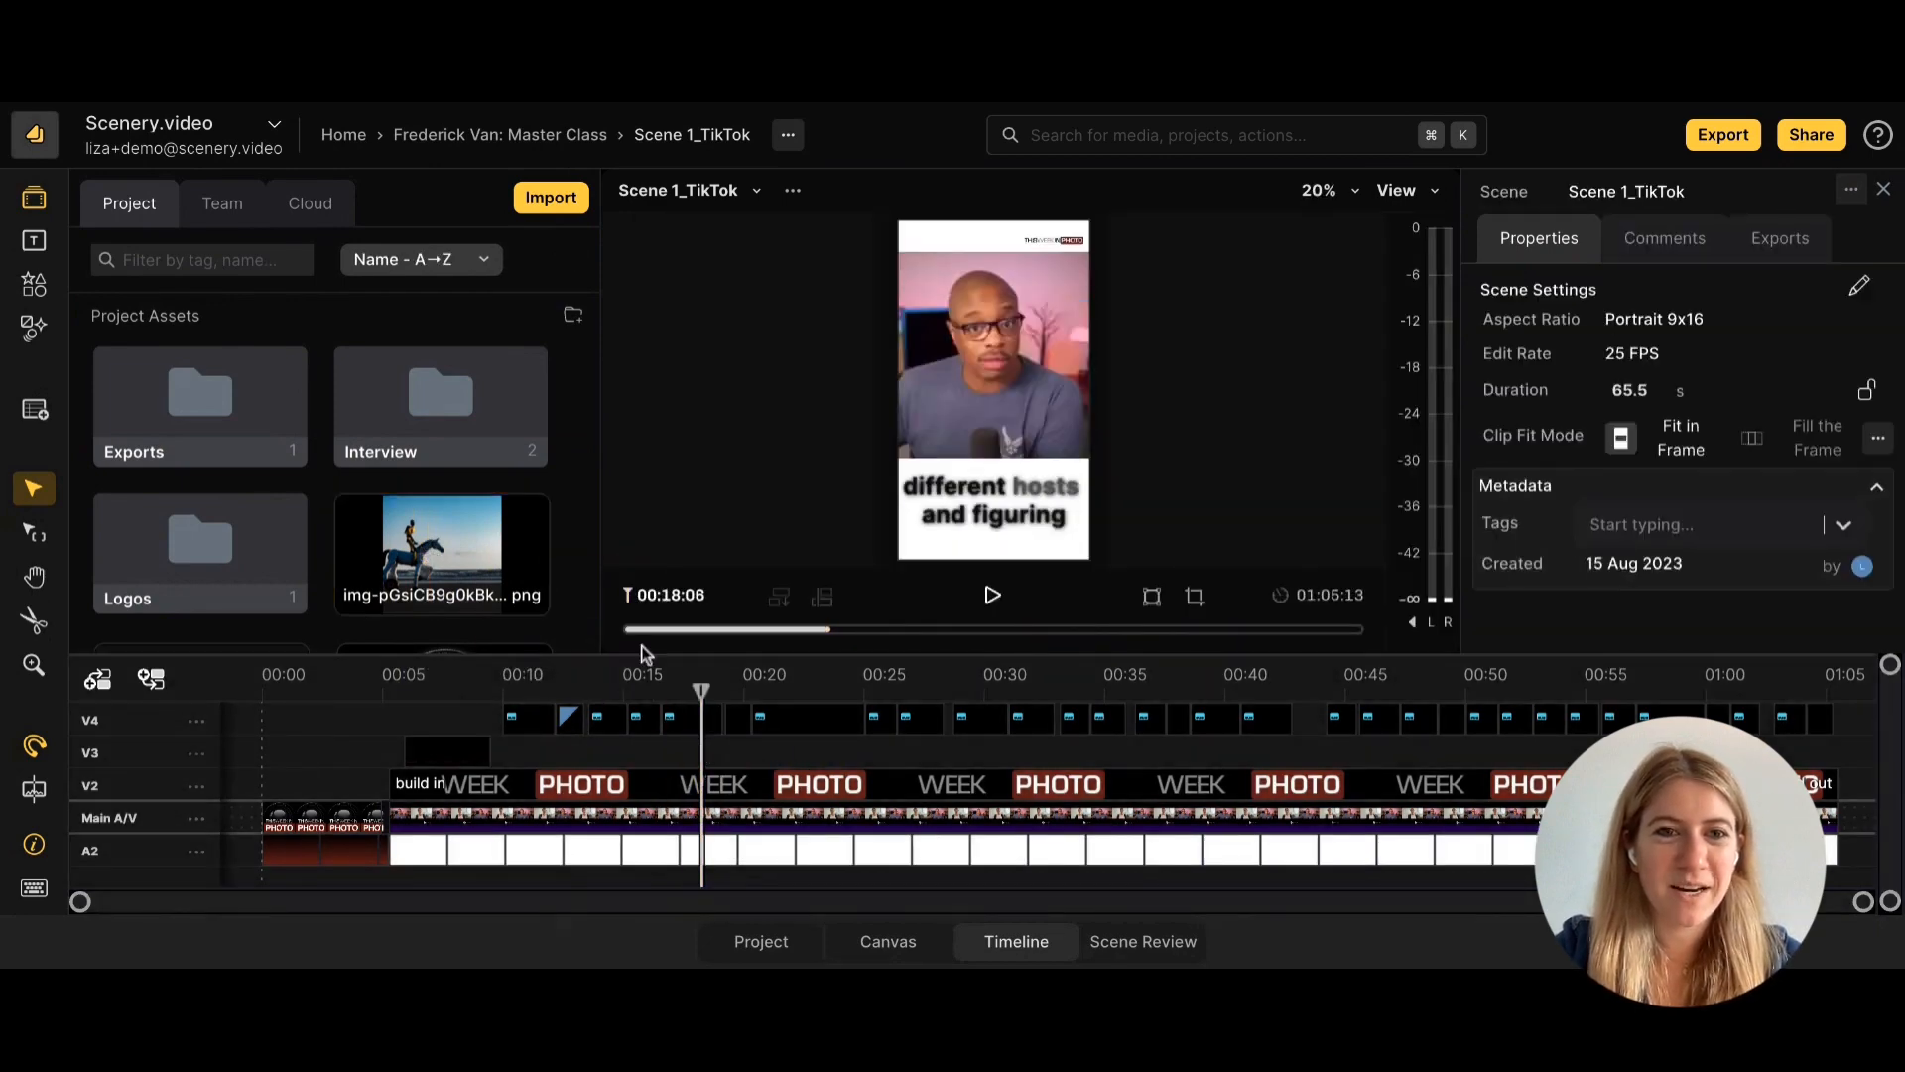
Add the image to Scene 1's V3 at about 7 seconds, scaled to 13.8% upper-left.
{"action": "left_click", "coordinate": [724, 192]}
{"action": "left_click", "coordinate": [659, 247]}
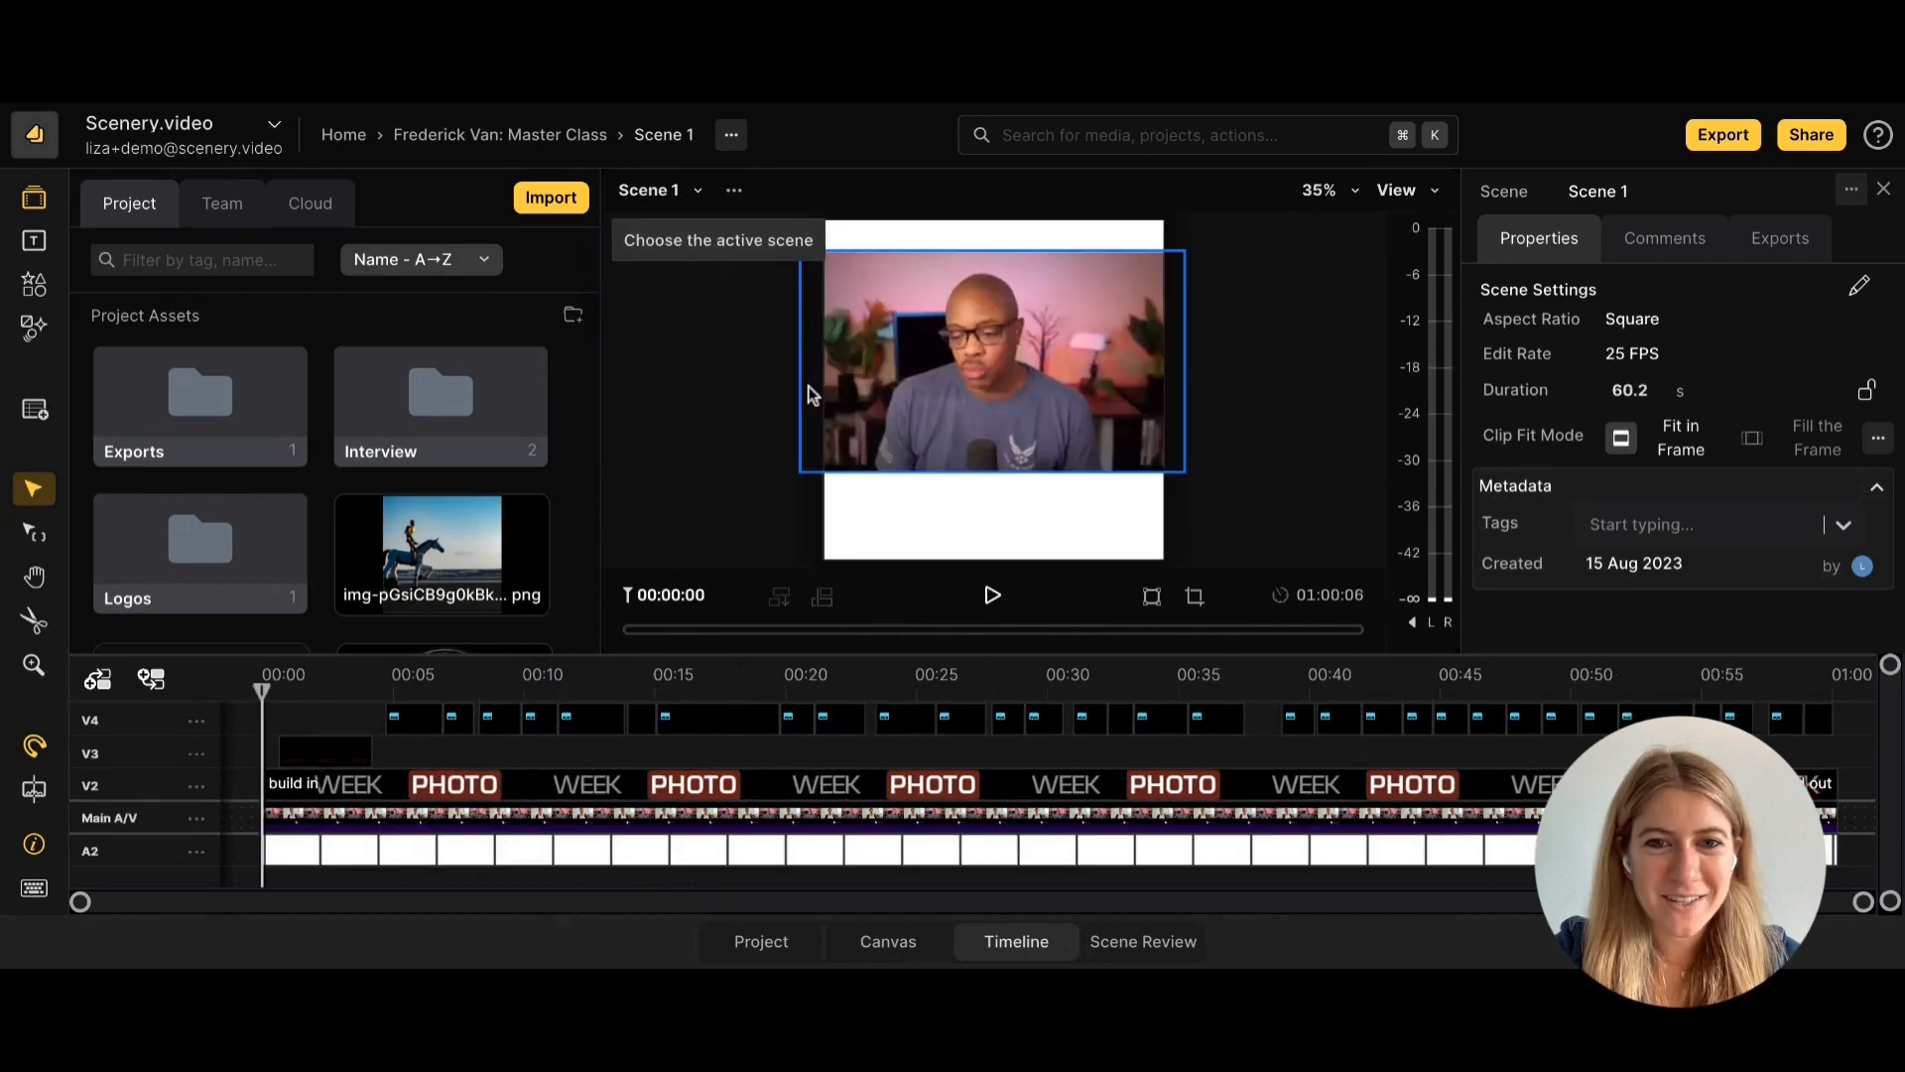
{"action": "left_click", "coordinate": [464, 735]}
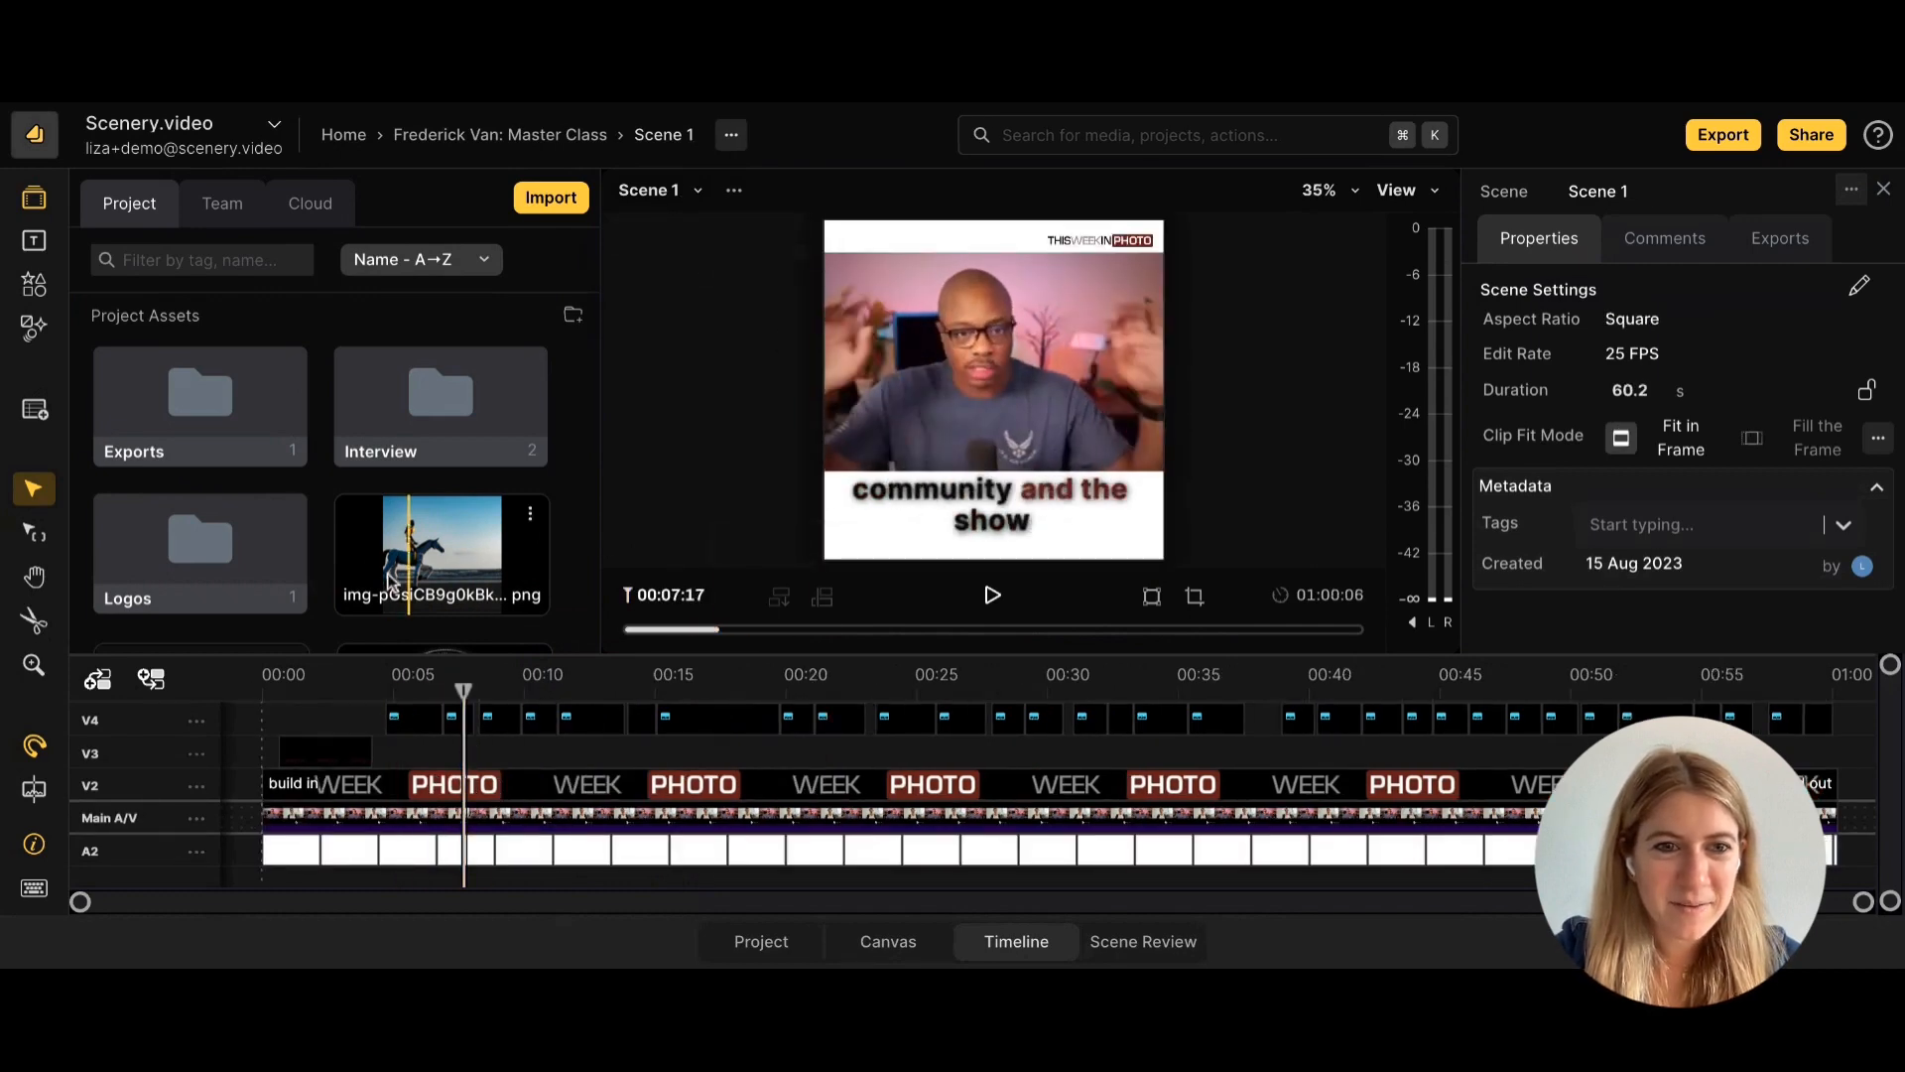
{"action": "double_click", "coordinate": [412, 543]}
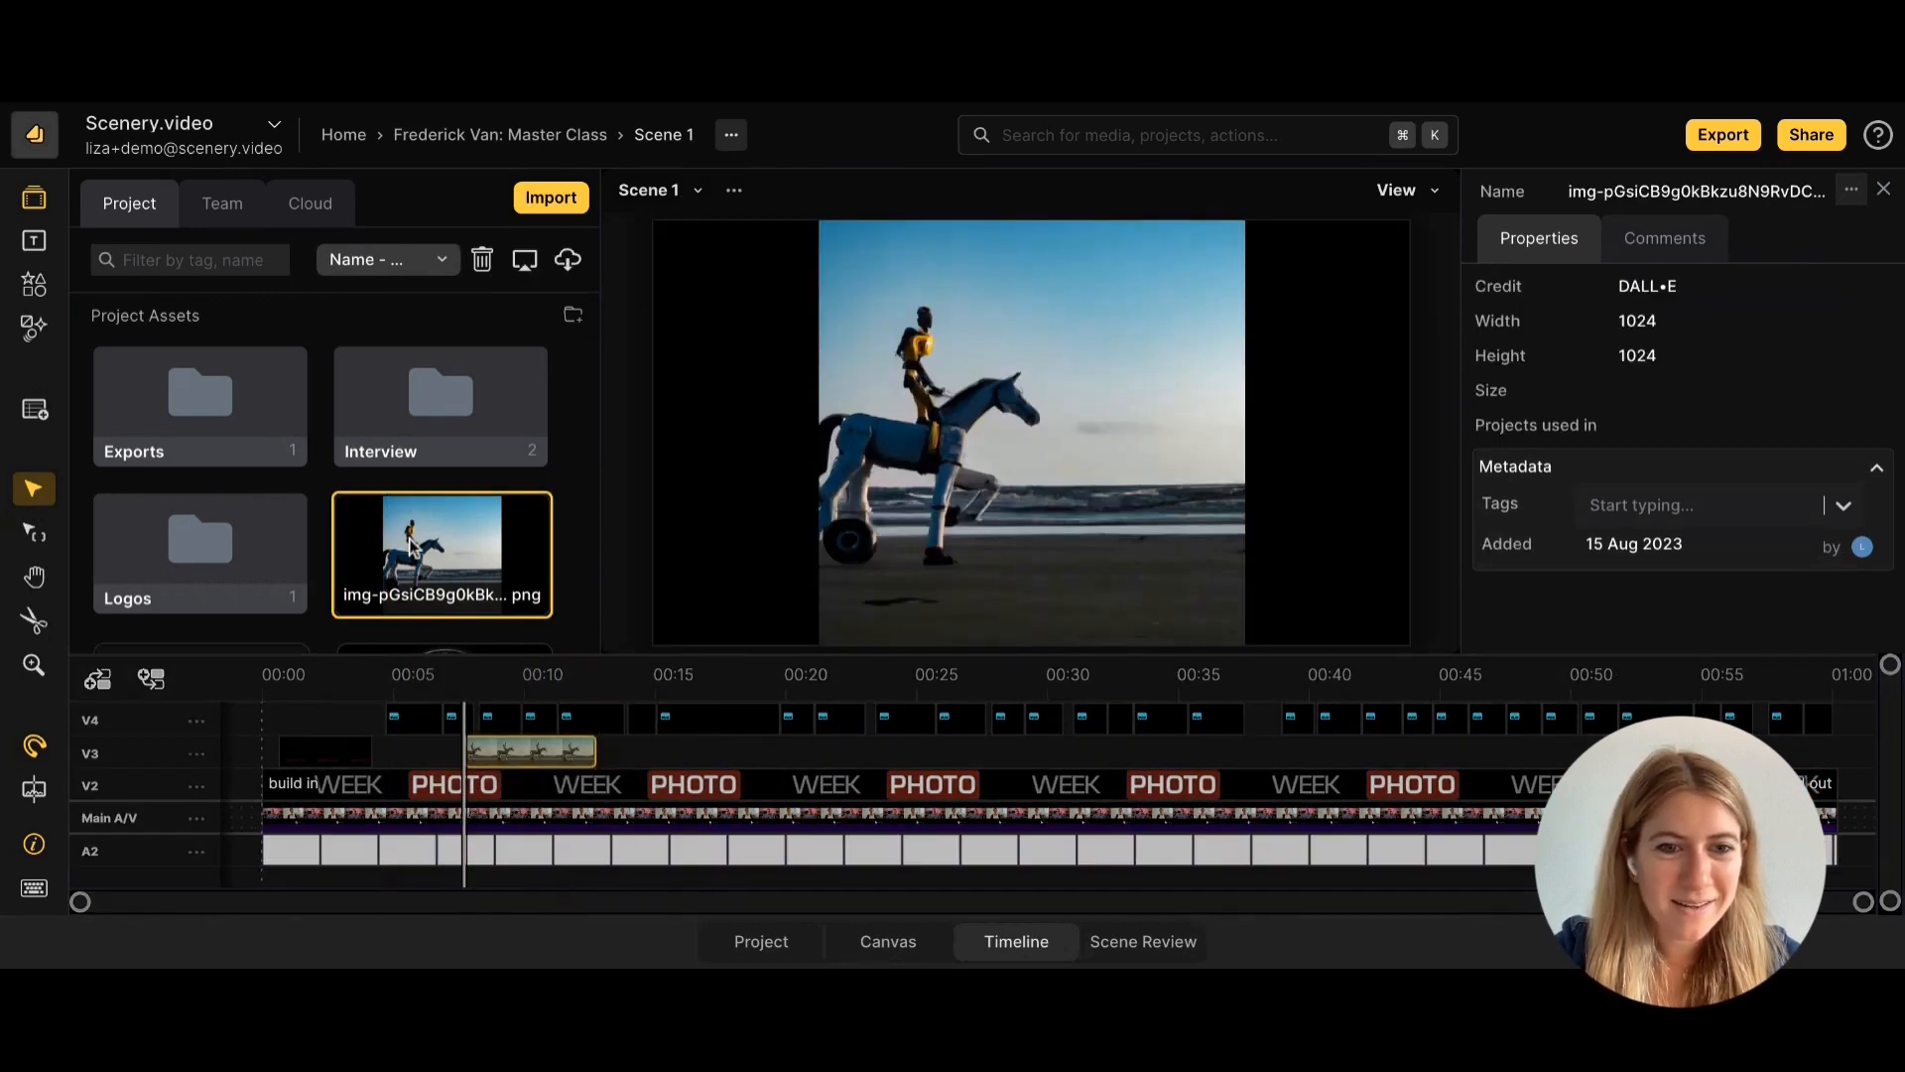
{"action": "left_click", "coordinate": [519, 753]}
{"action": "left_click", "coordinate": [836, 268]}
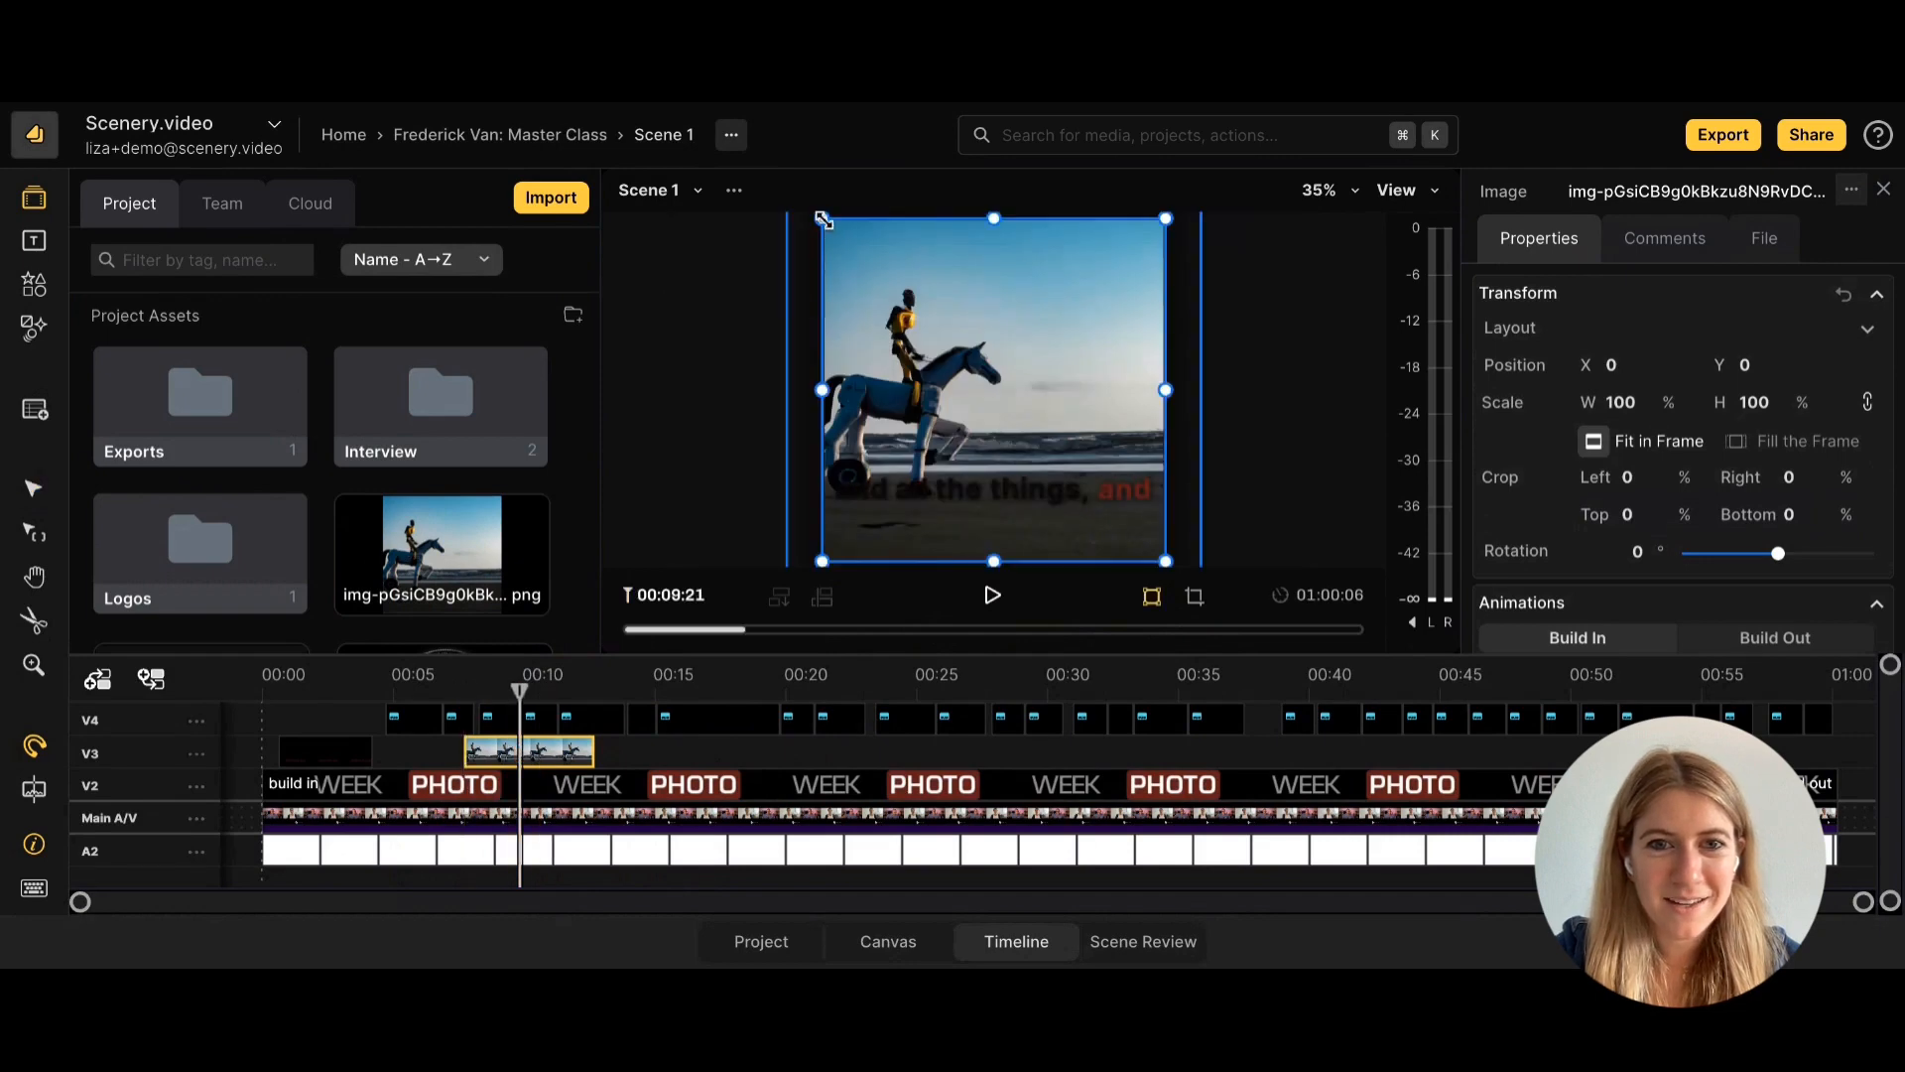
{"action": "left_click_drag", "start_coordinate": [824, 220], "coordinate": [860, 292]}
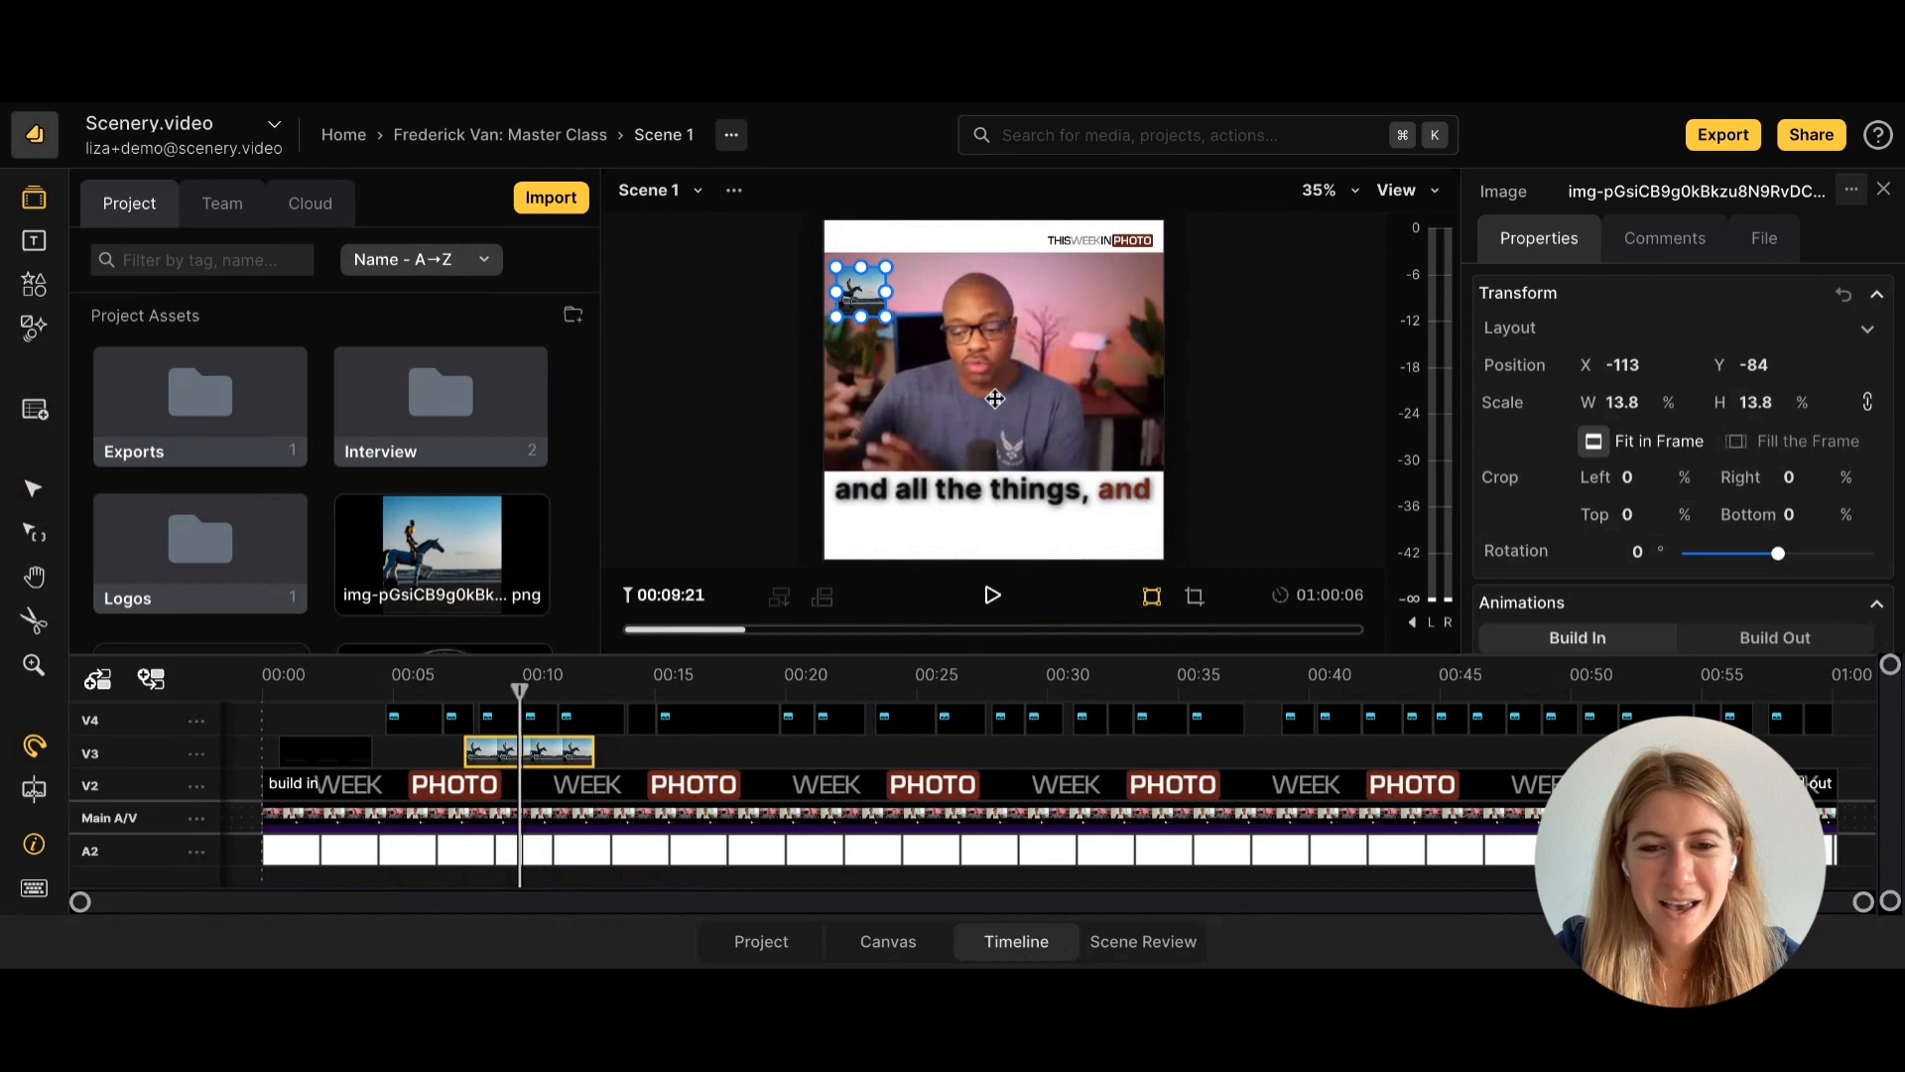
{"action": "left_click", "coordinate": [1234, 349]}
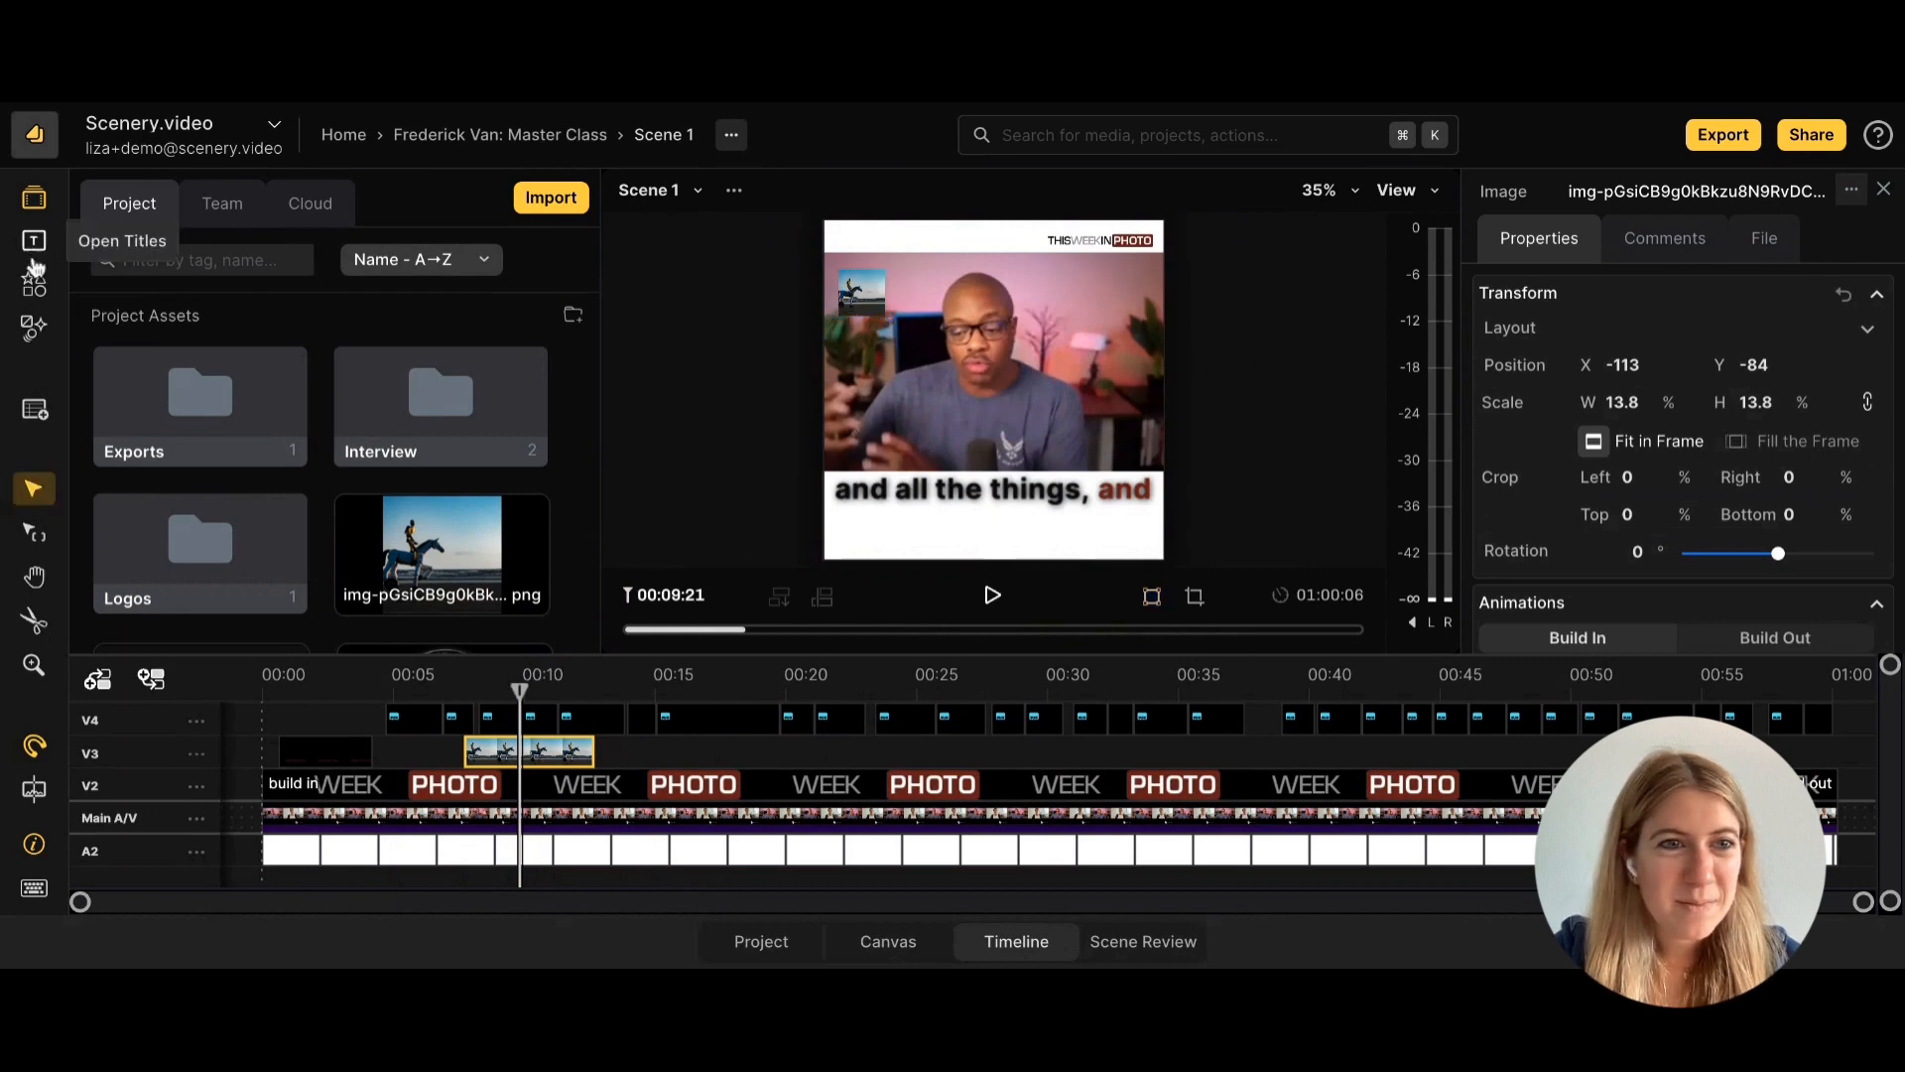
Apply the Move animation as the overlay's build-in and play the scene to check it.
{"action": "left_click", "coordinate": [34, 328]}
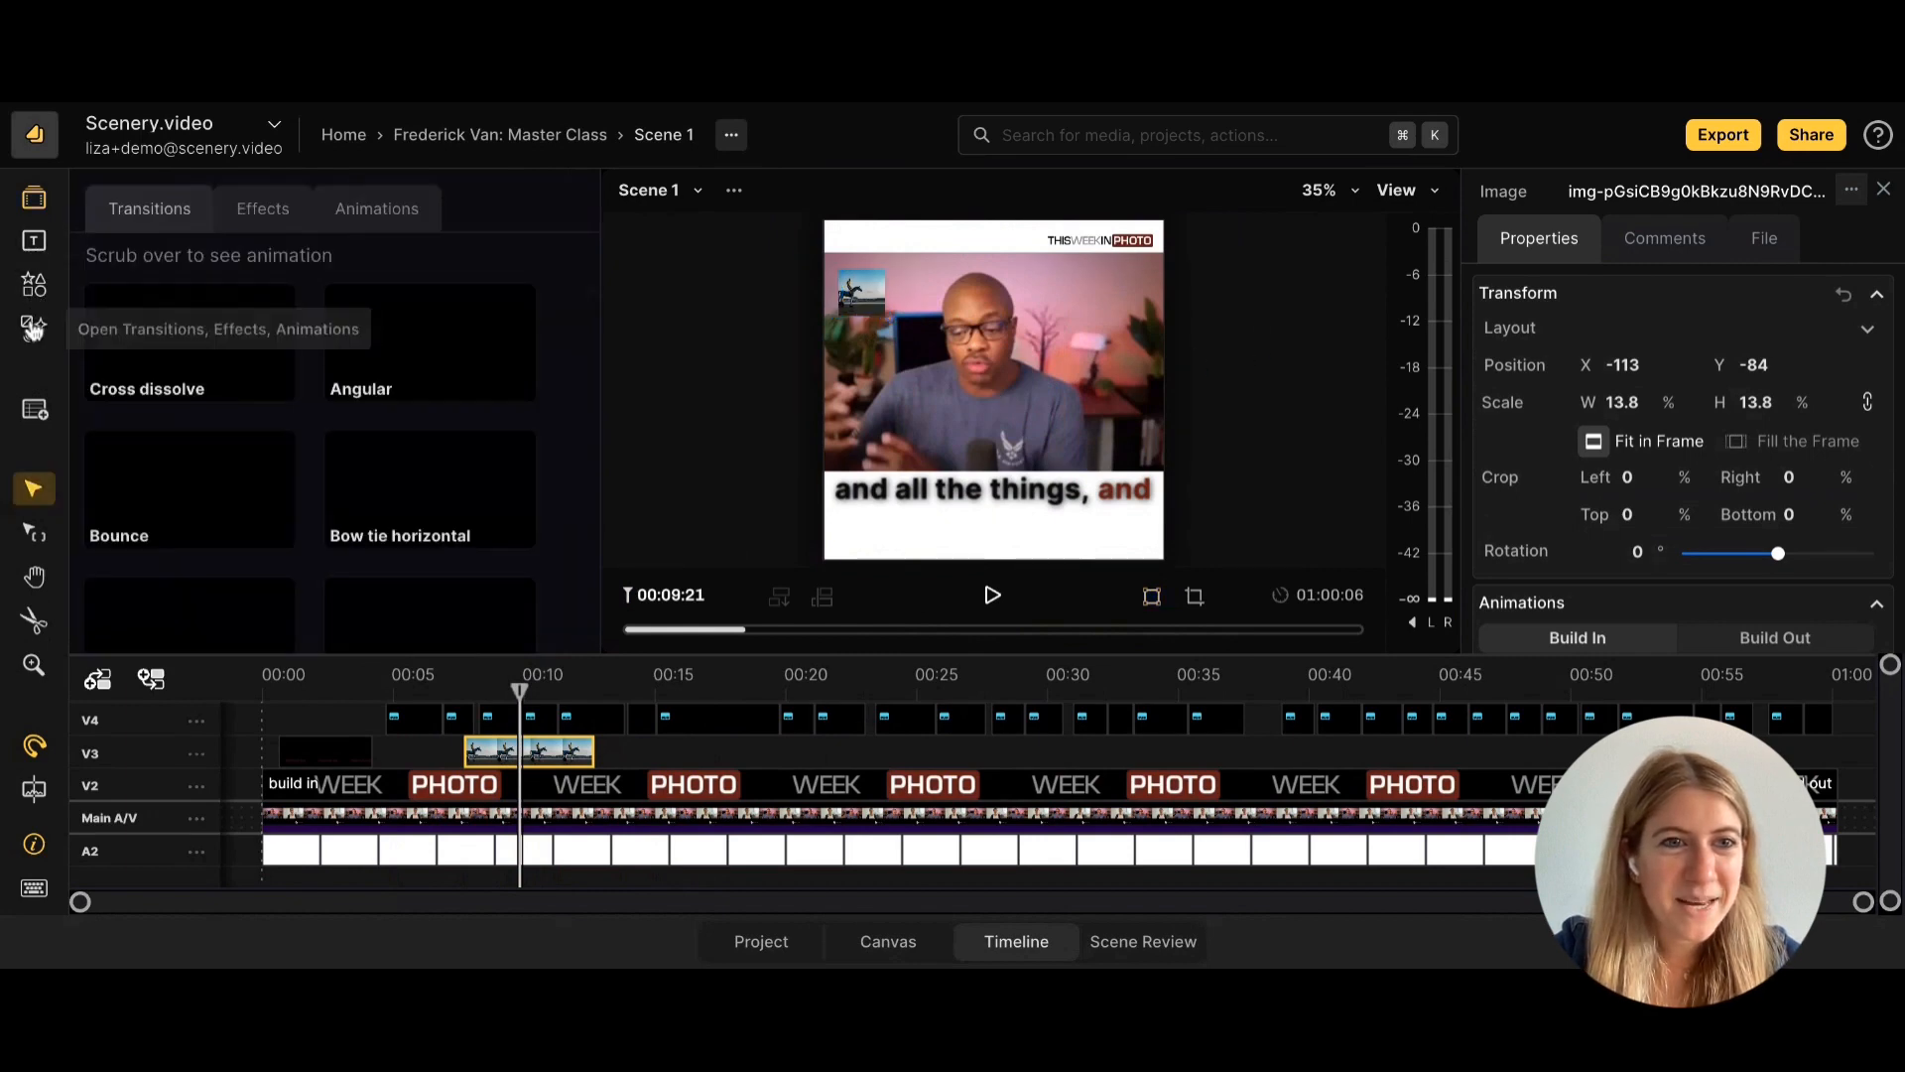
{"action": "left_click", "coordinate": [360, 220]}
{"action": "left_click_drag", "start_coordinate": [403, 350], "coordinate": [476, 749]}
{"action": "scroll", "coordinate": [476, 749], "scroll_direction": "up", "scroll_amount": 5}
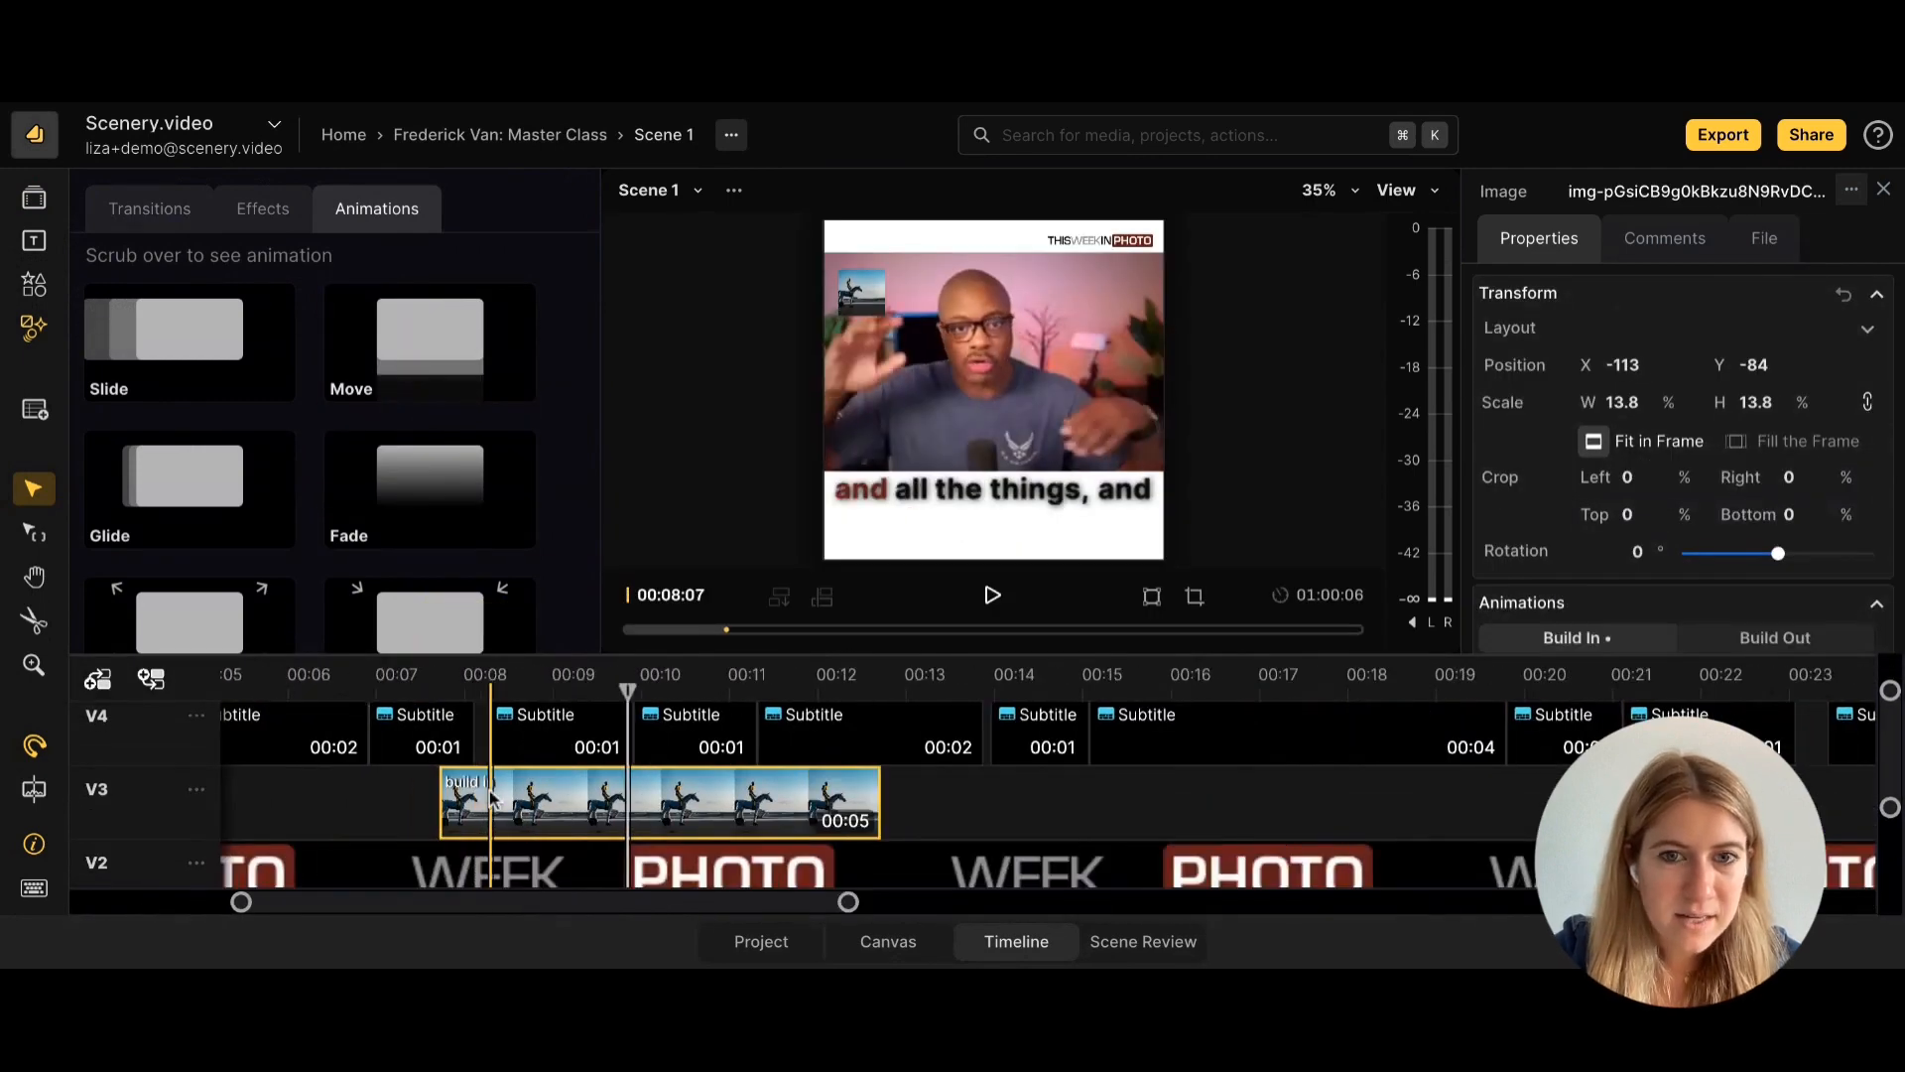
{"action": "left_click", "coordinate": [490, 784]}
{"action": "key", "text": "space"}
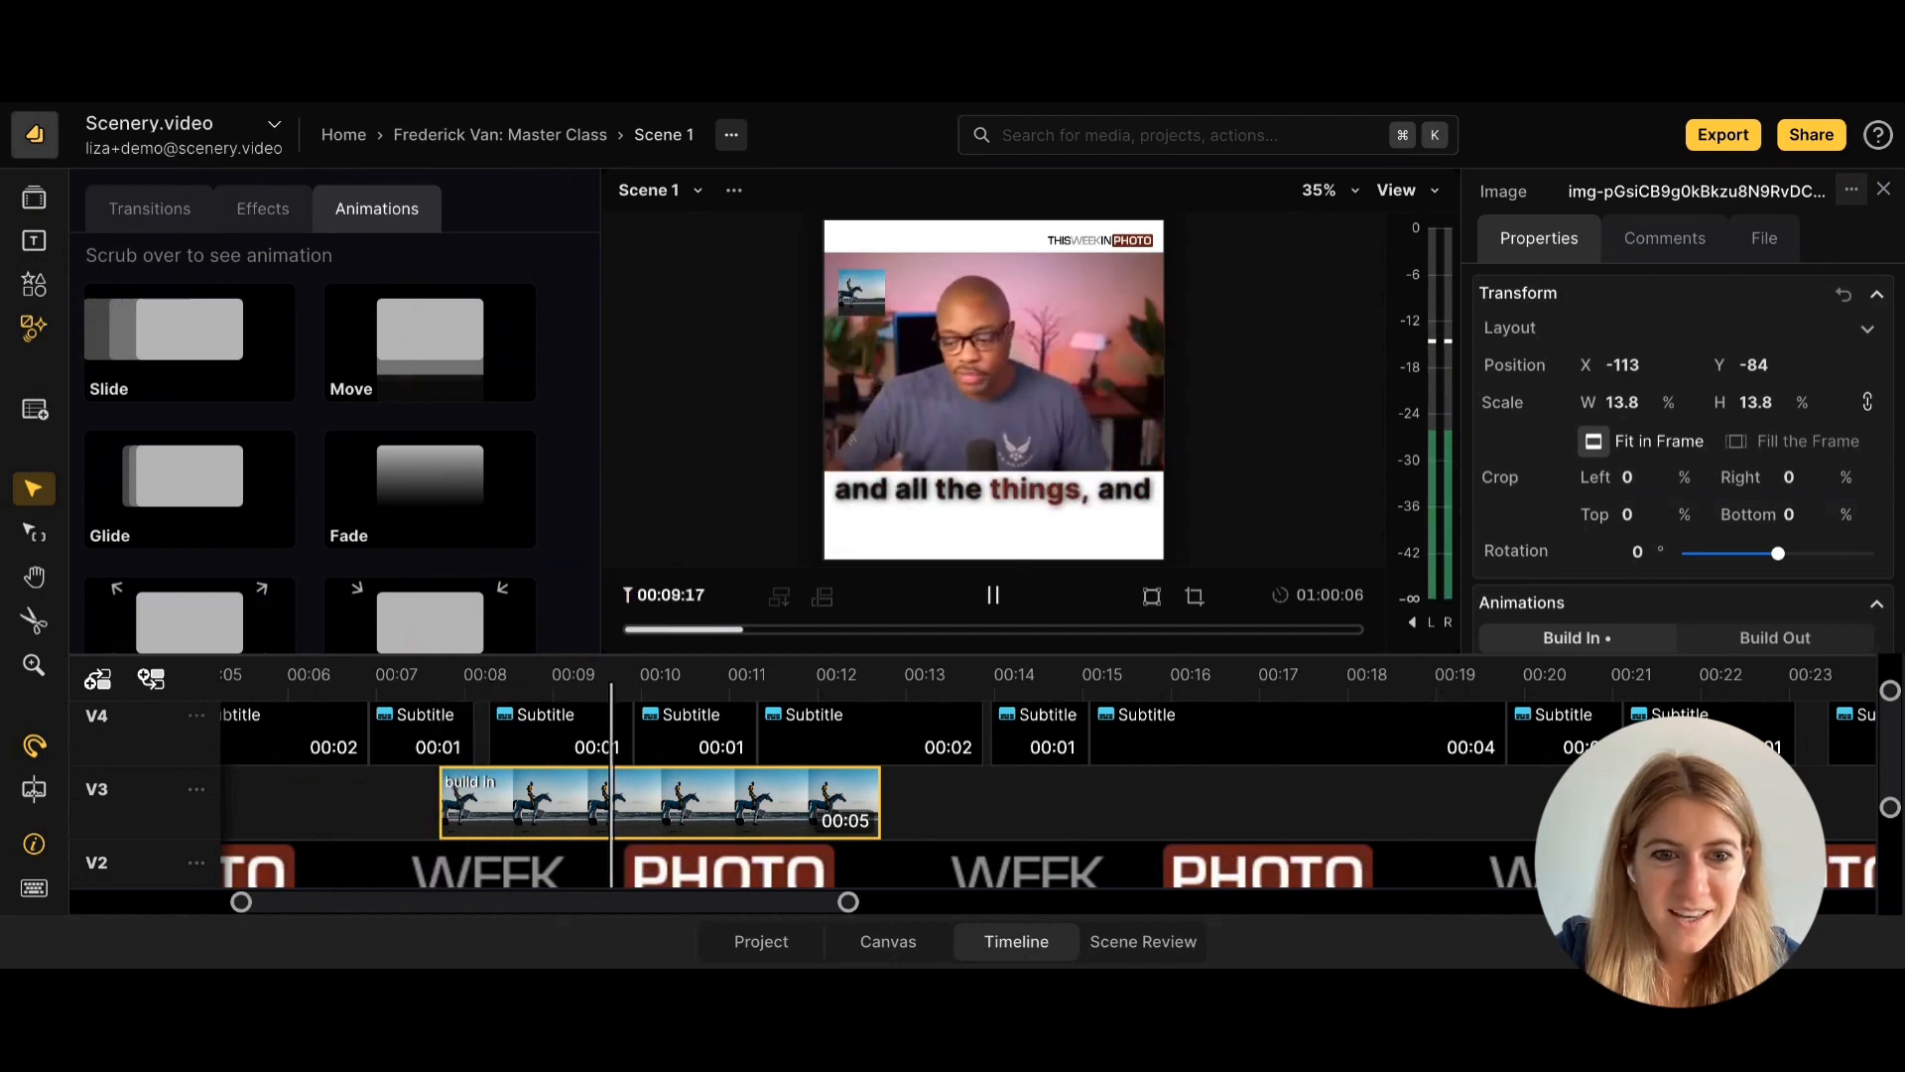
{"action": "key", "text": "space"}
Apply Stamp as the overlay's build-out, then open the Move build-in direction options.
{"action": "scroll", "coordinate": [421, 516], "scroll_direction": "down", "scroll_amount": 3}
{"action": "left_click_drag", "start_coordinate": [407, 483], "coordinate": [845, 796]}
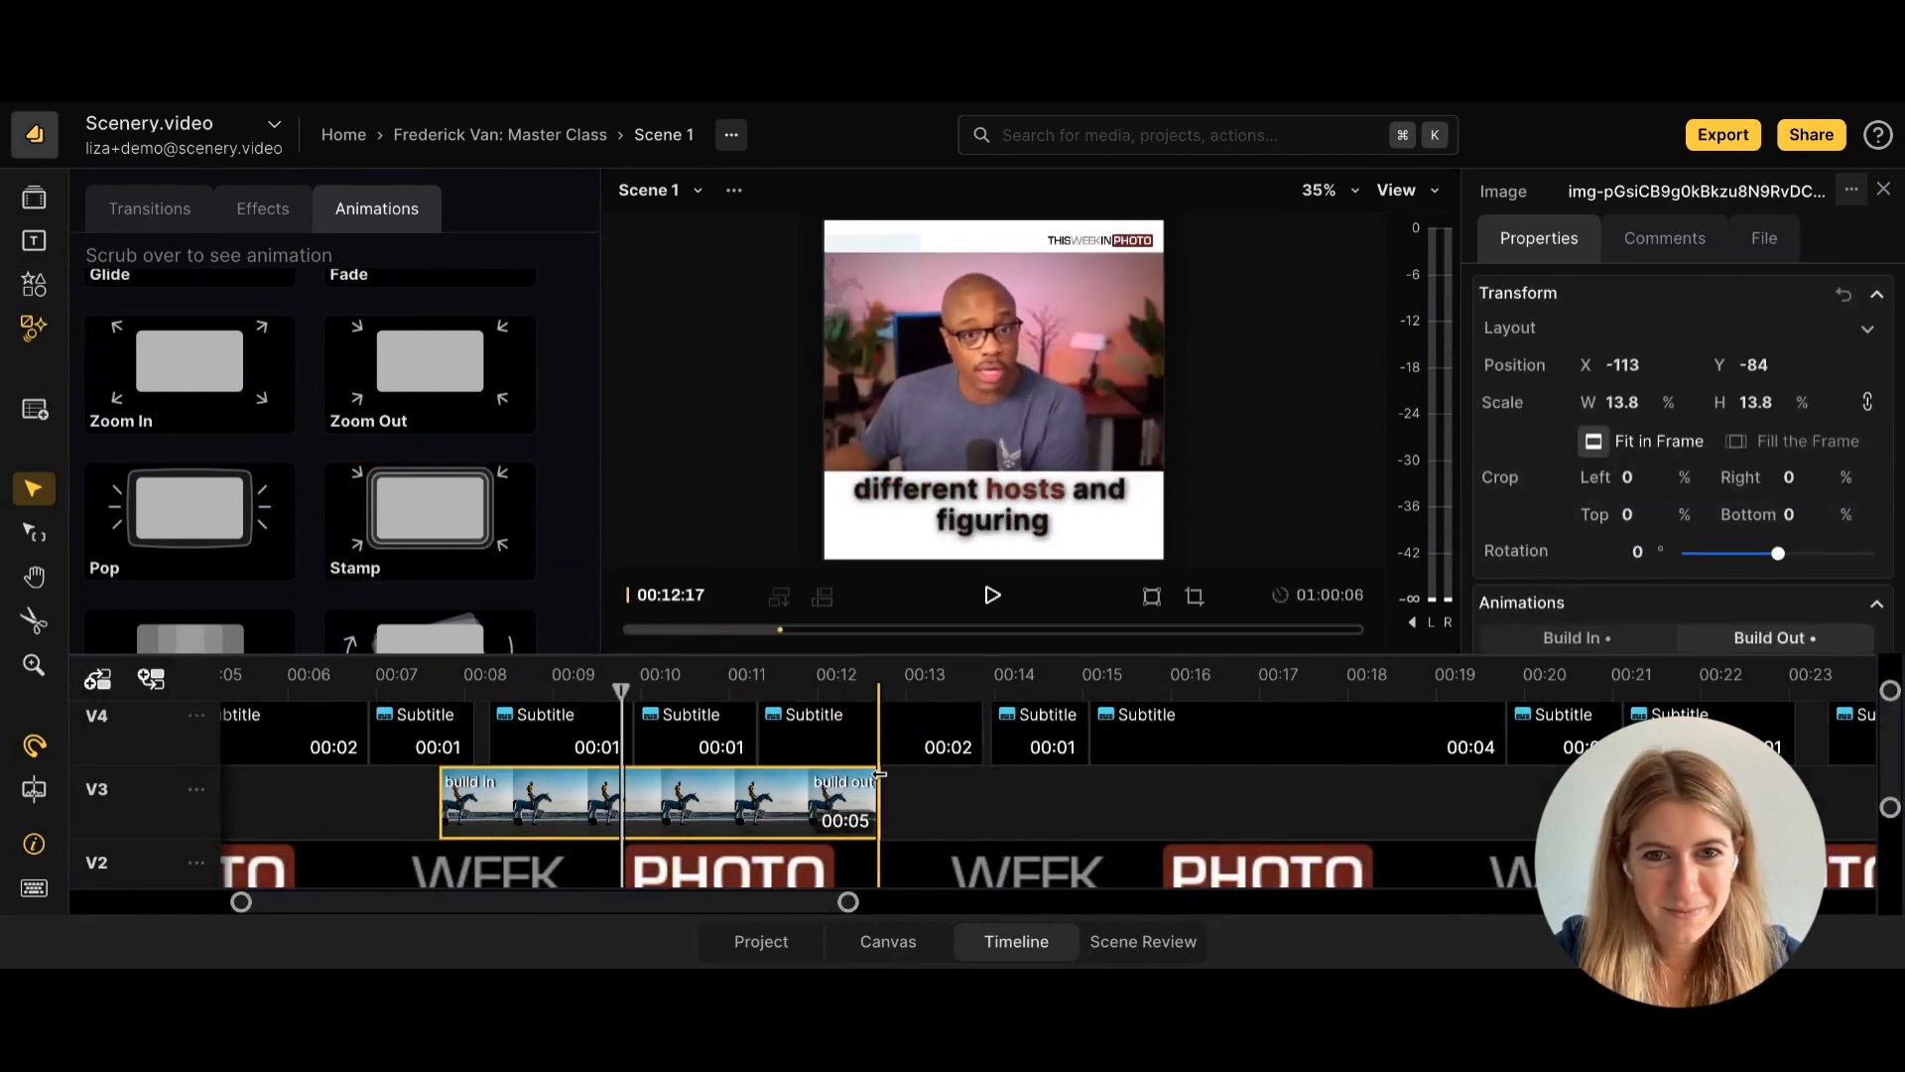
{"action": "left_click", "coordinate": [517, 792]}
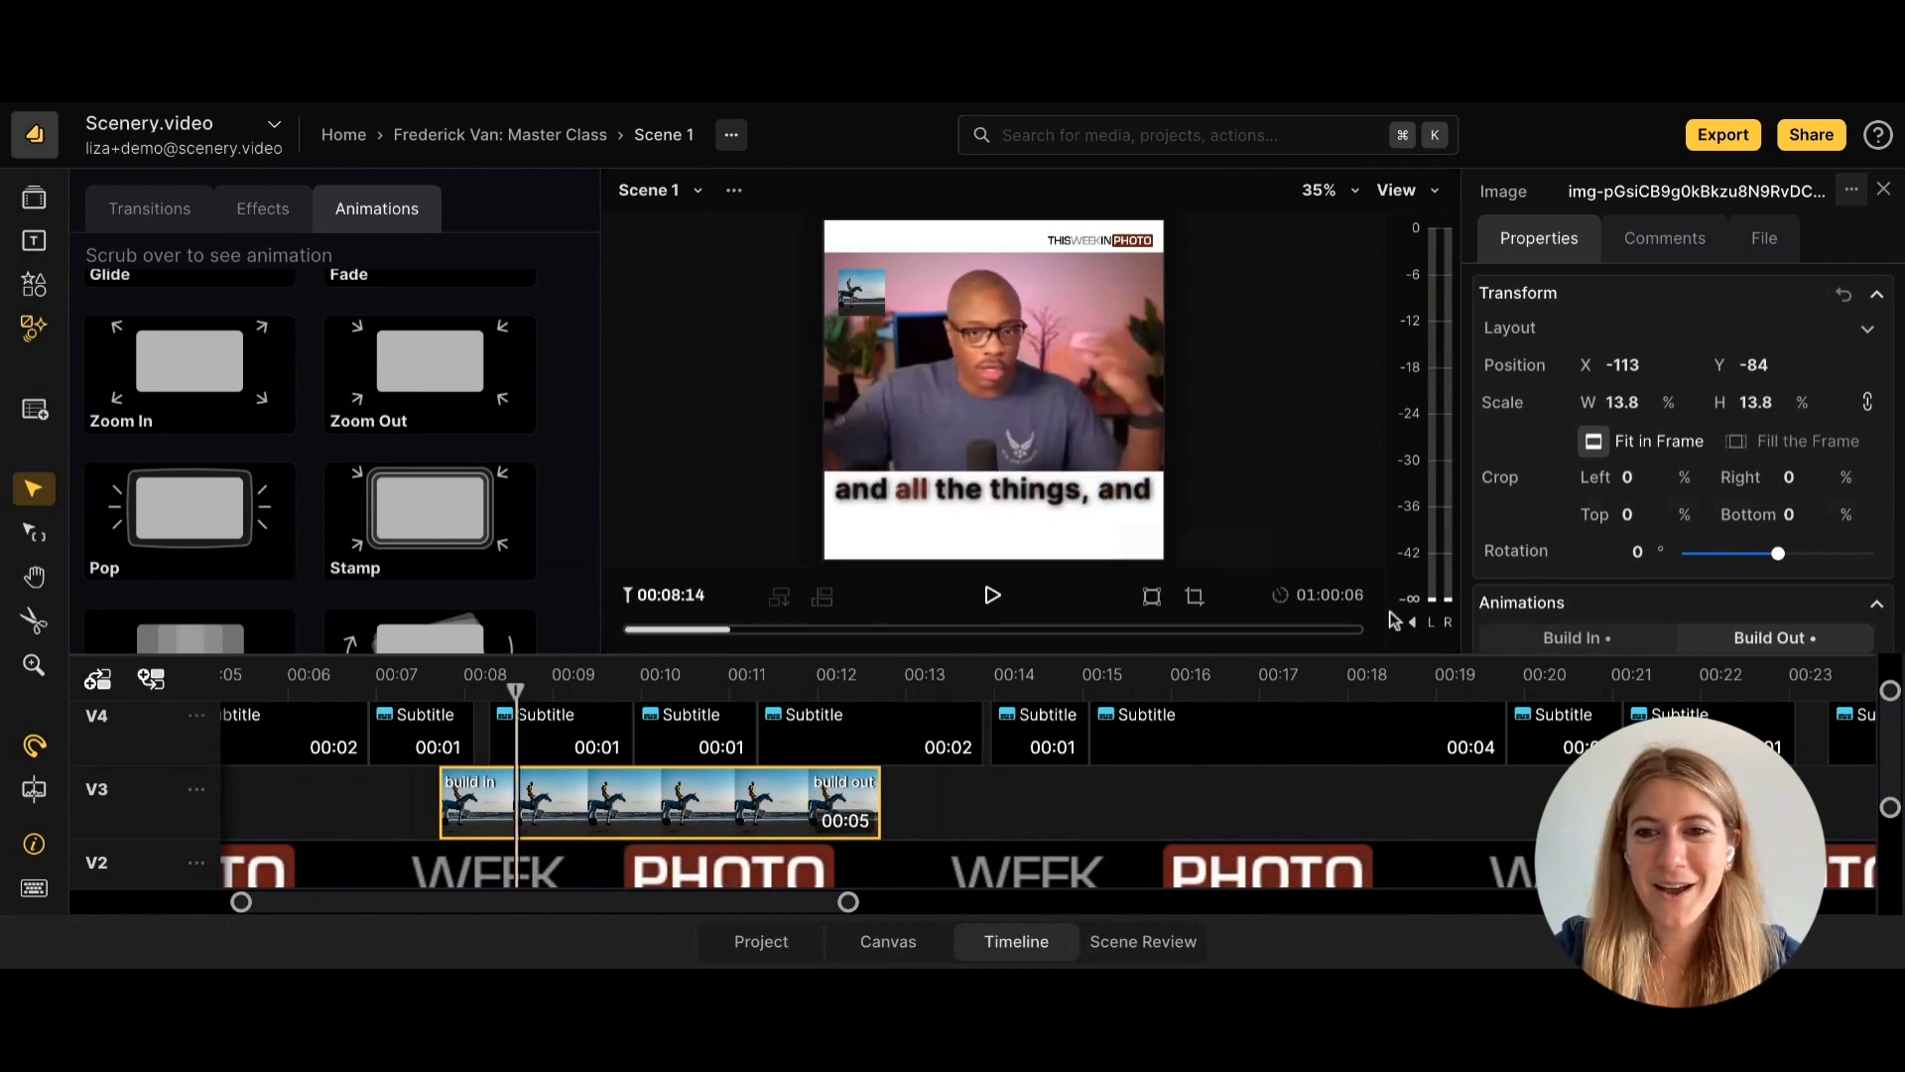
{"action": "scroll", "coordinate": [1489, 362], "scroll_direction": "down", "scroll_amount": 4}
{"action": "scroll", "coordinate": [1556, 325], "scroll_direction": "up", "scroll_amount": 1}
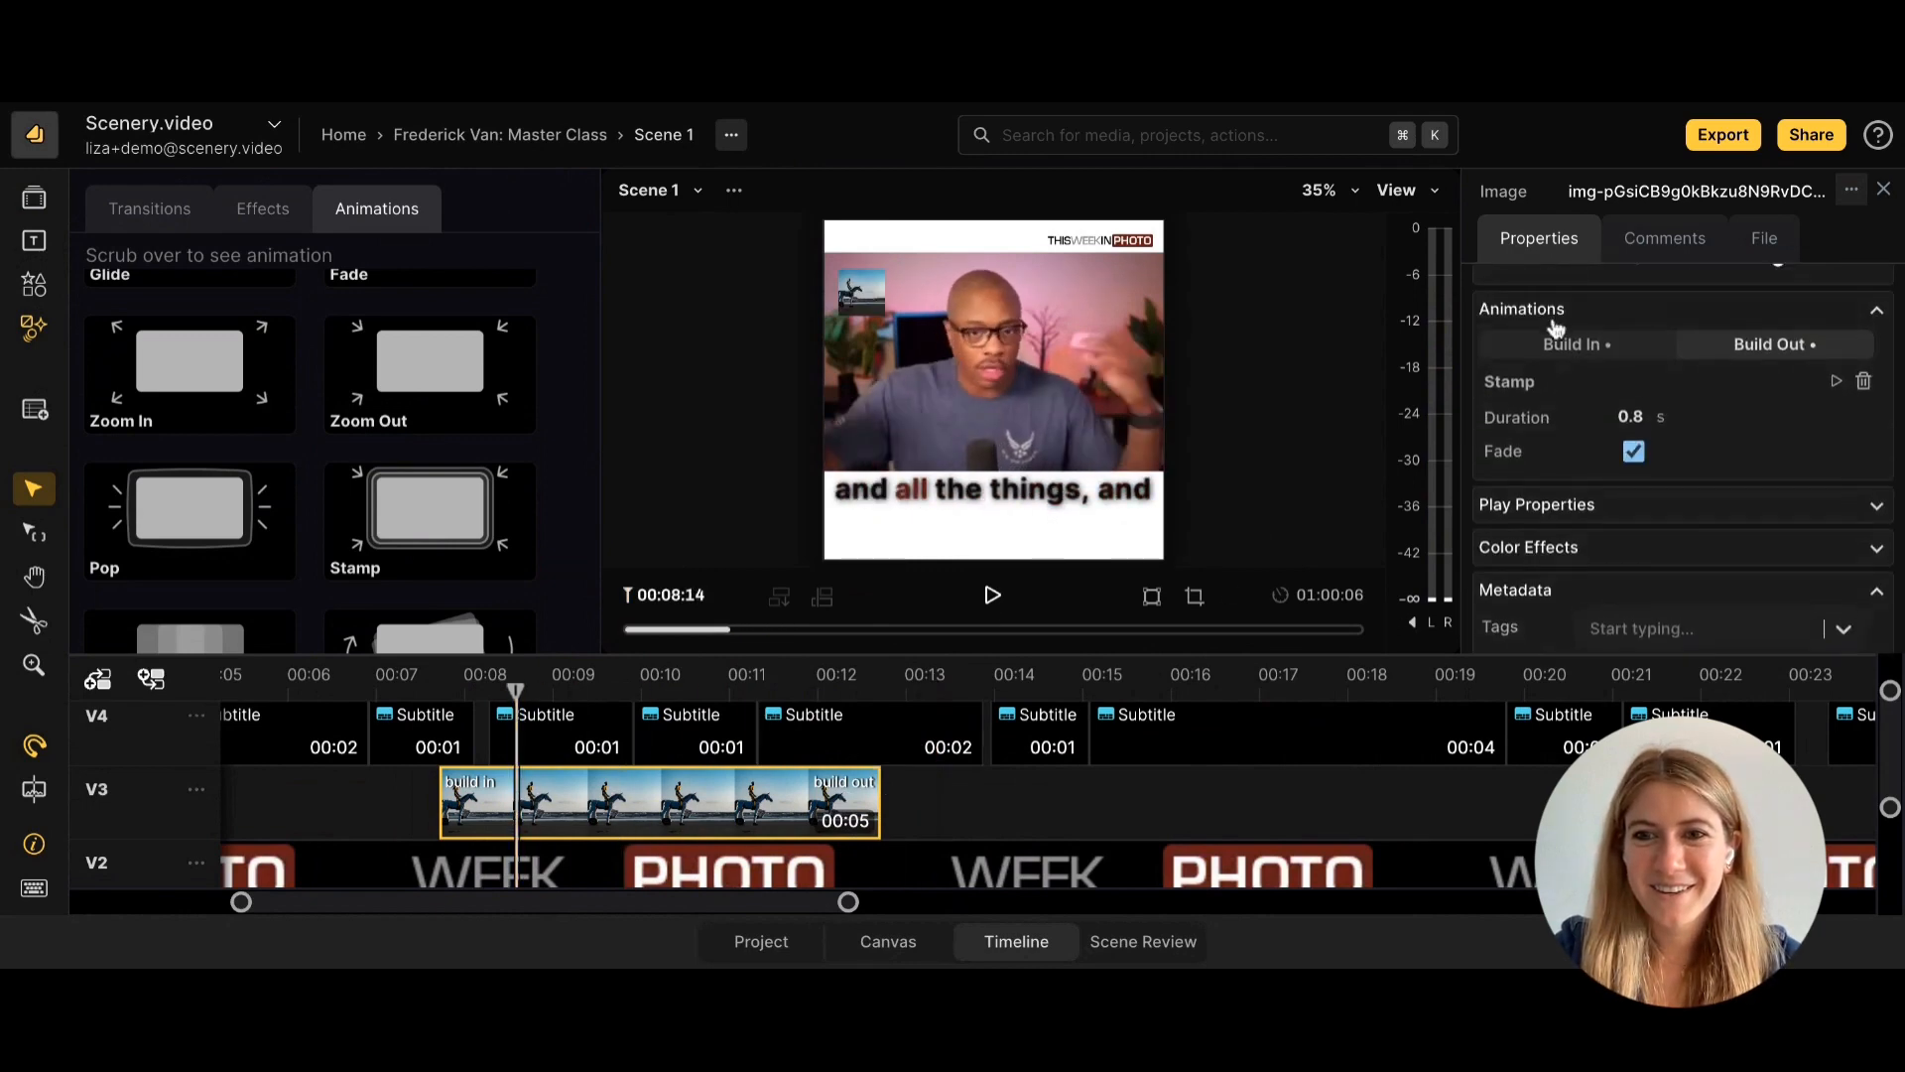
{"action": "left_click", "coordinate": [1554, 345]}
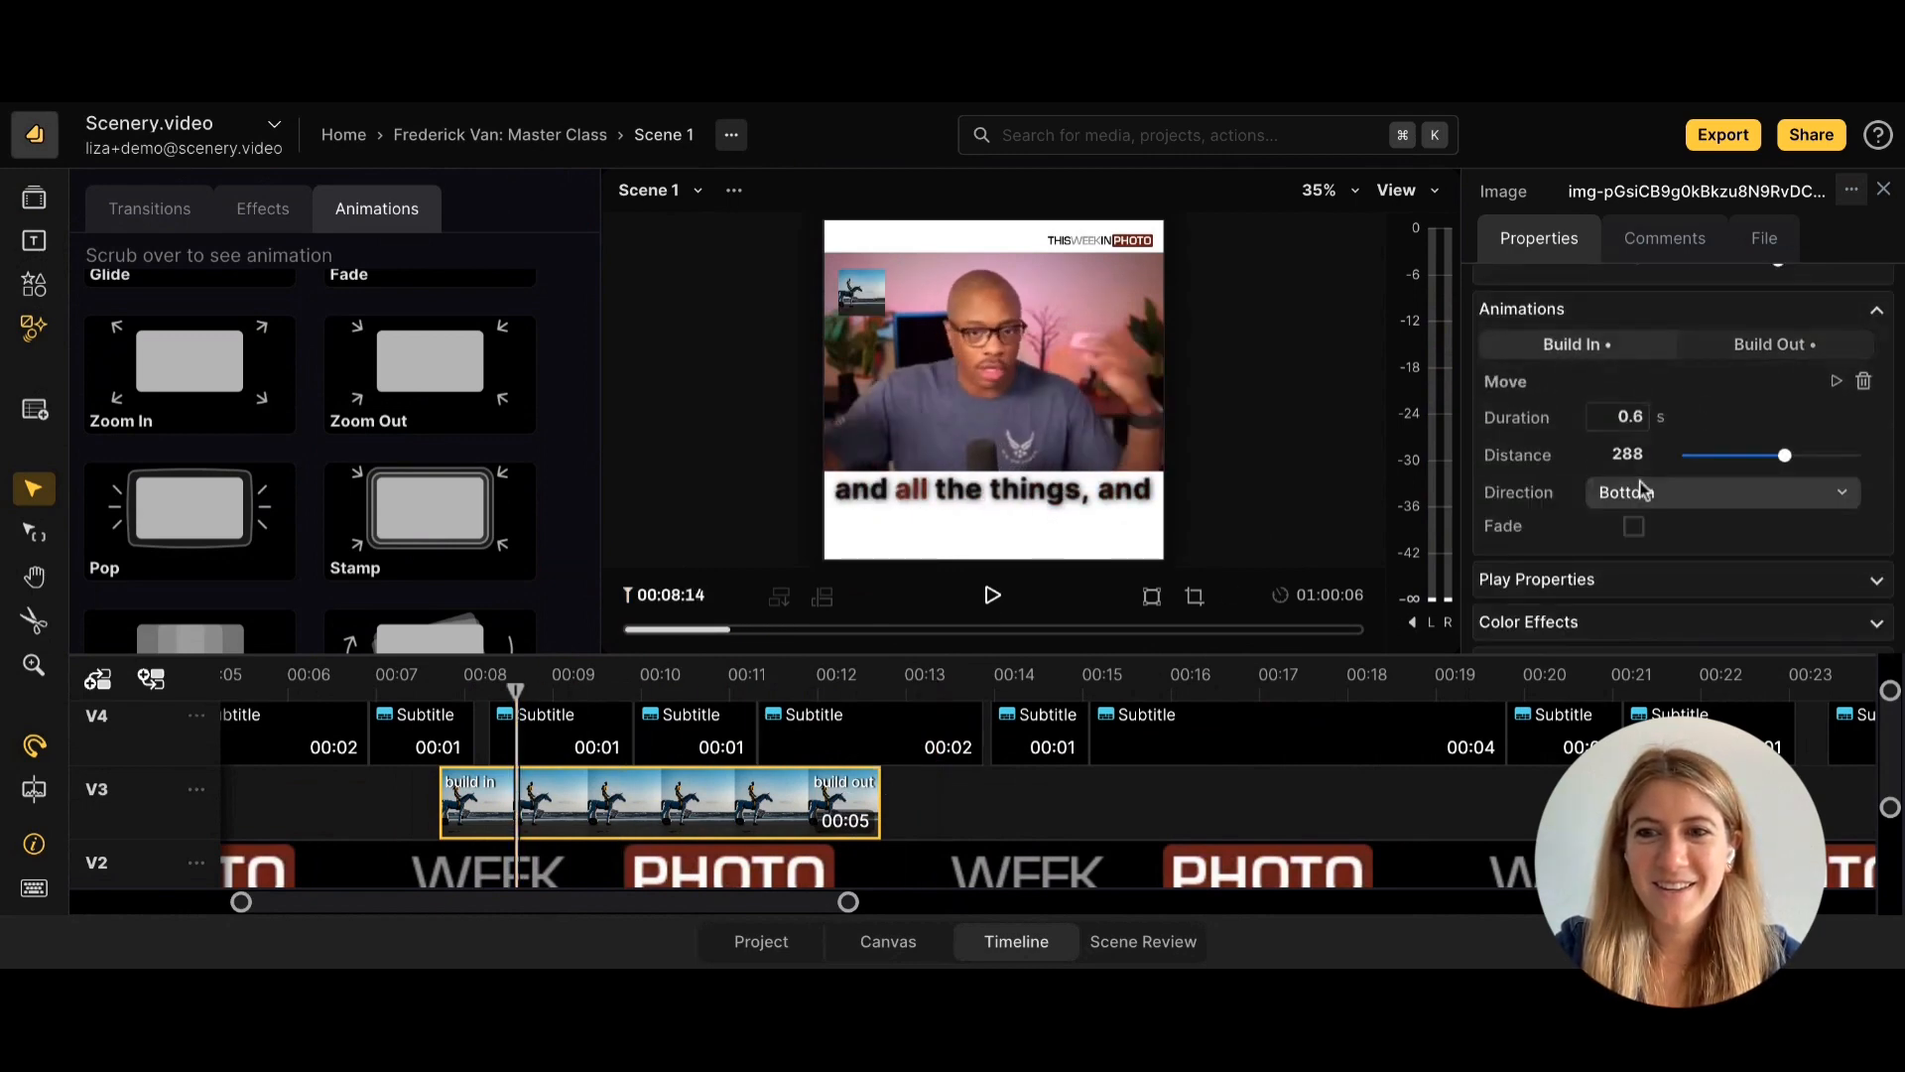
{"action": "left_click", "coordinate": [1638, 493]}
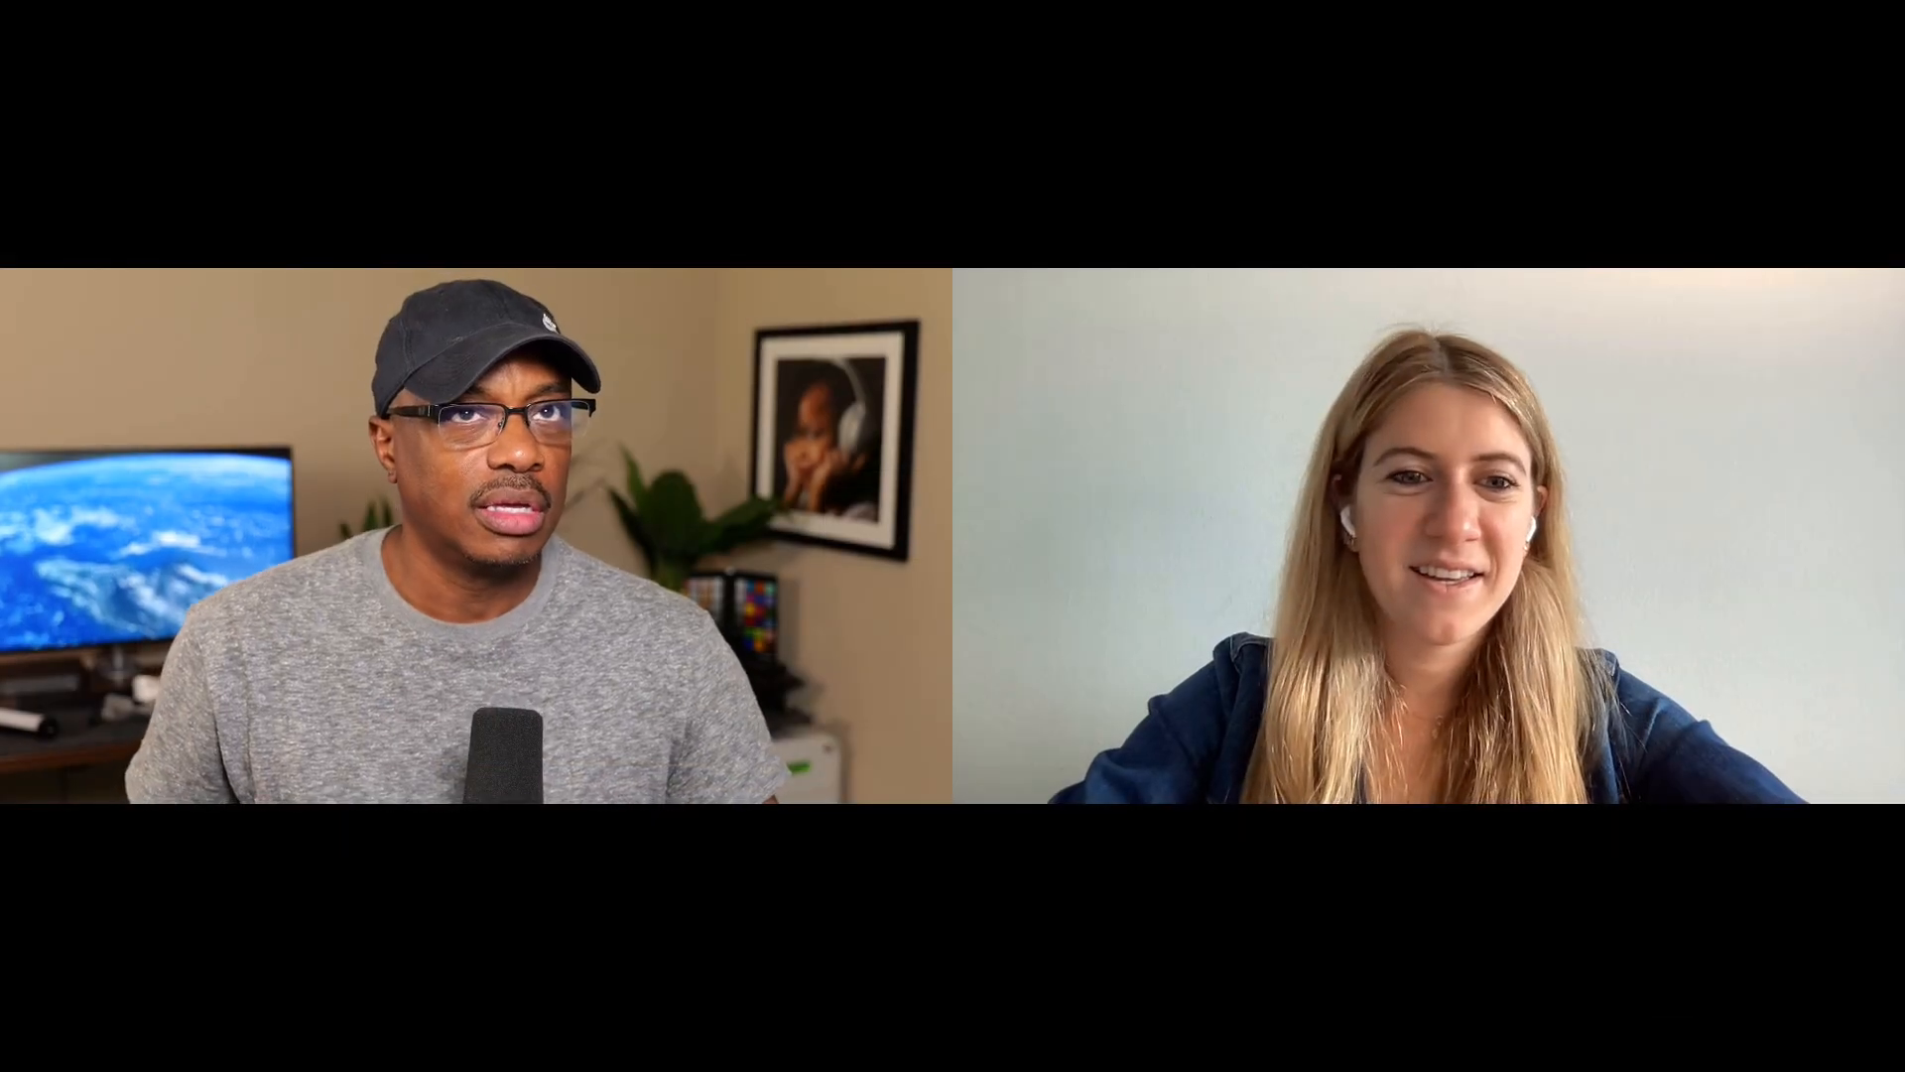